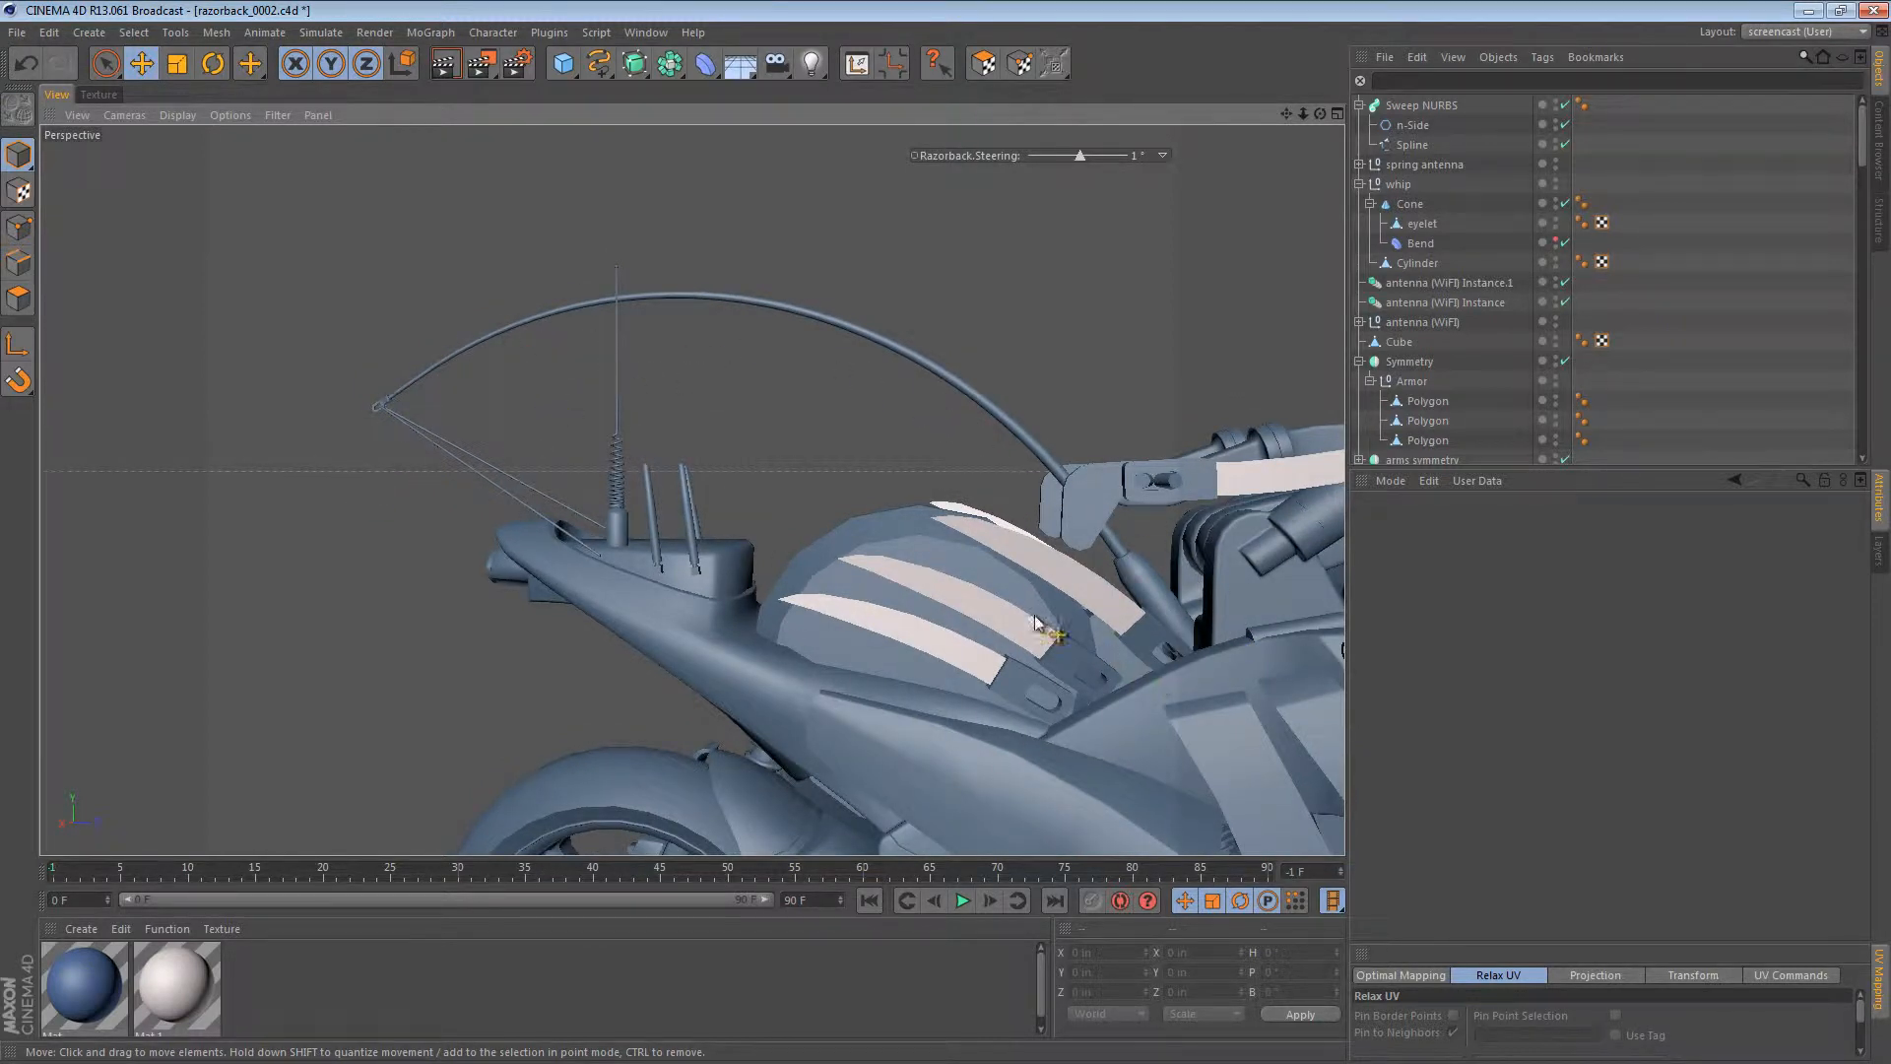
Step: Add a cylinder primitive to the motorcycle scene and set its rotation segments to 12
alt+right_drag(1056, 575, 838, 574)
alt+middle_drag(859, 552, 606, 432)
alt+right_drag(617, 487, 702, 492)
alt+middle_drag(724, 493, 678, 458)
alt+drag(677, 459, 729, 347)
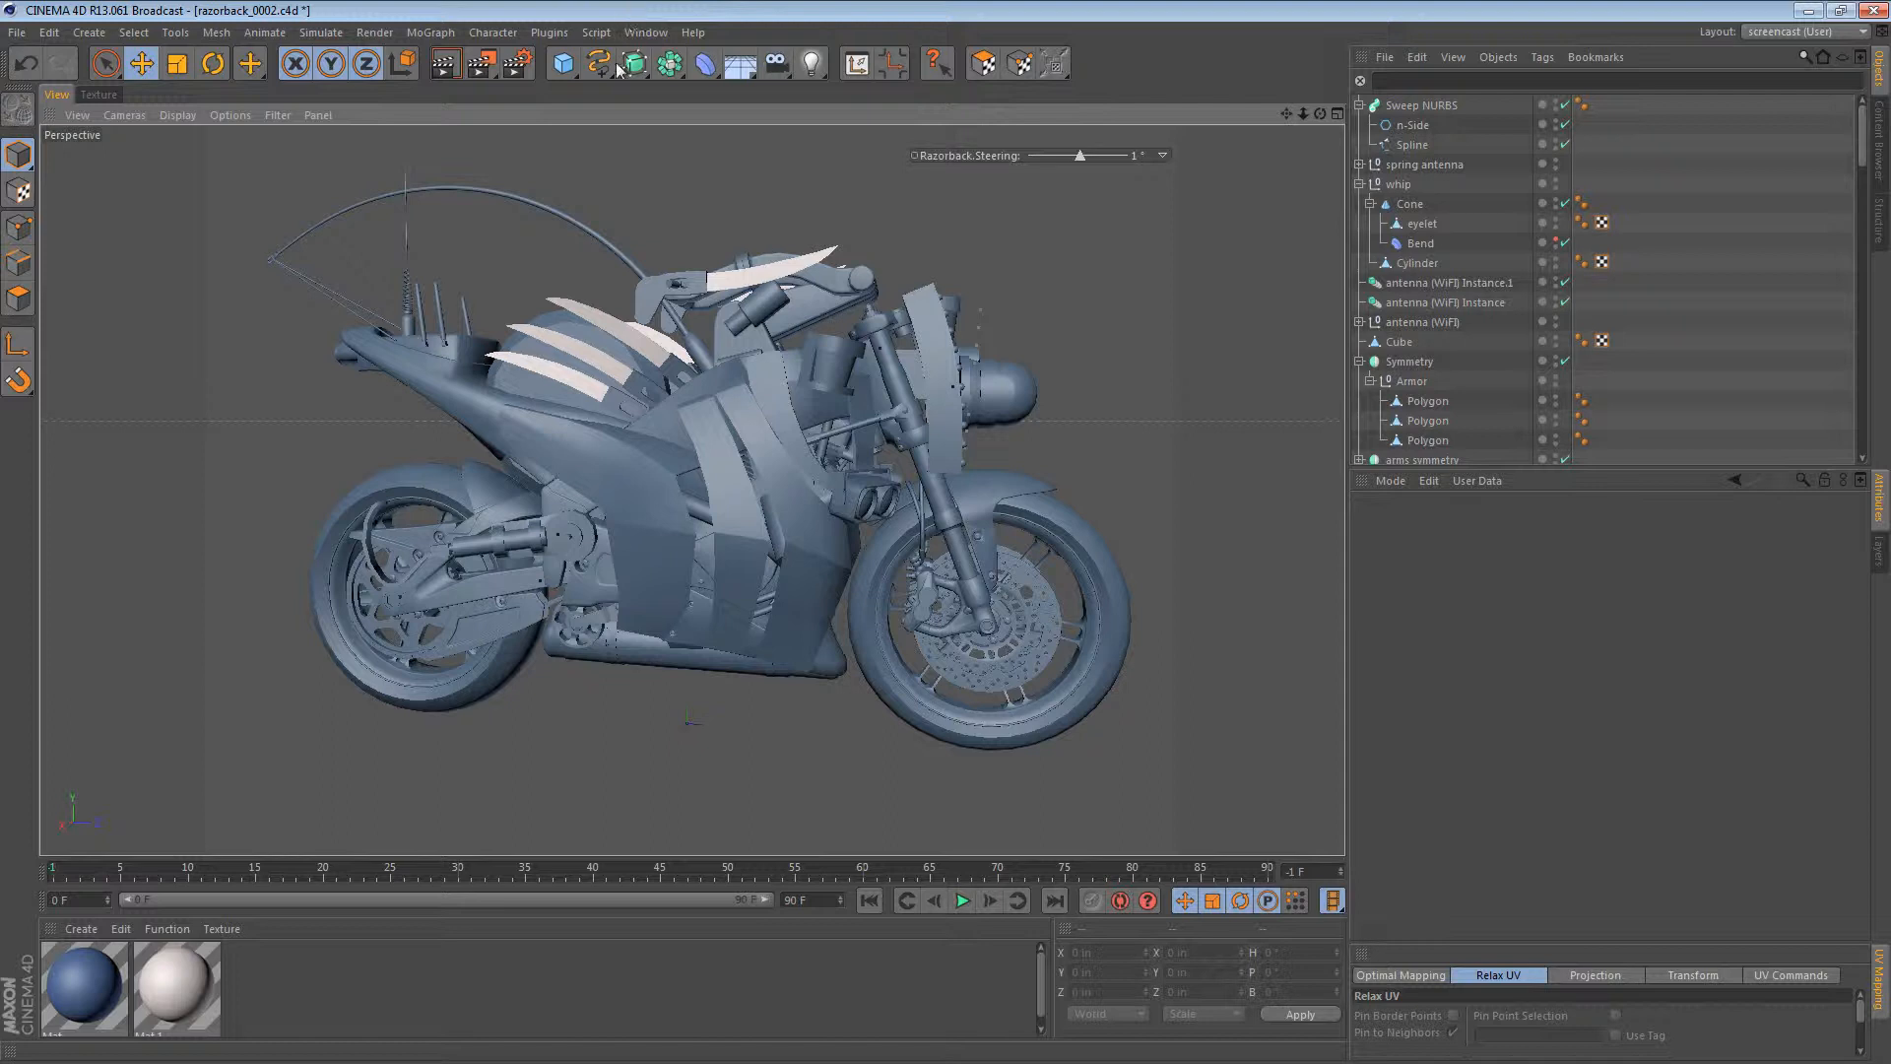
click(564, 63)
click(950, 92)
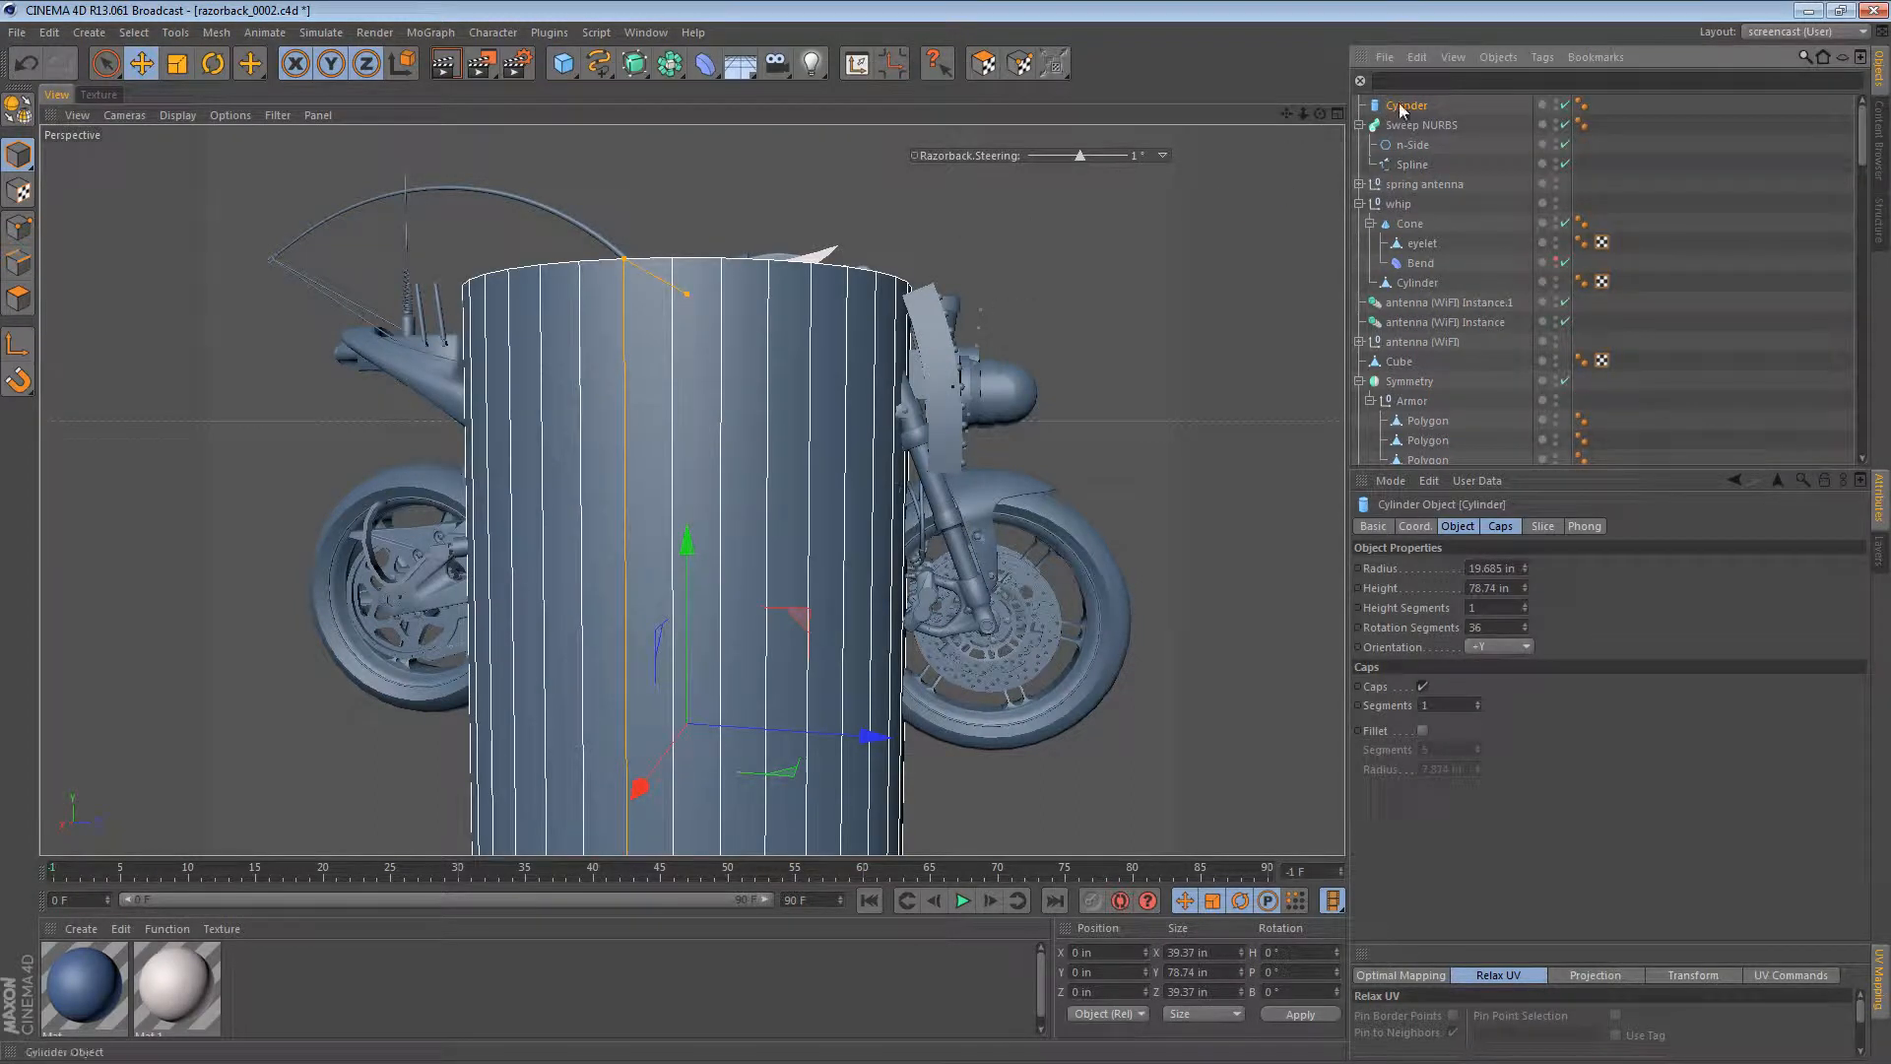
double_click(1492, 628)
text(12)
key(Return)
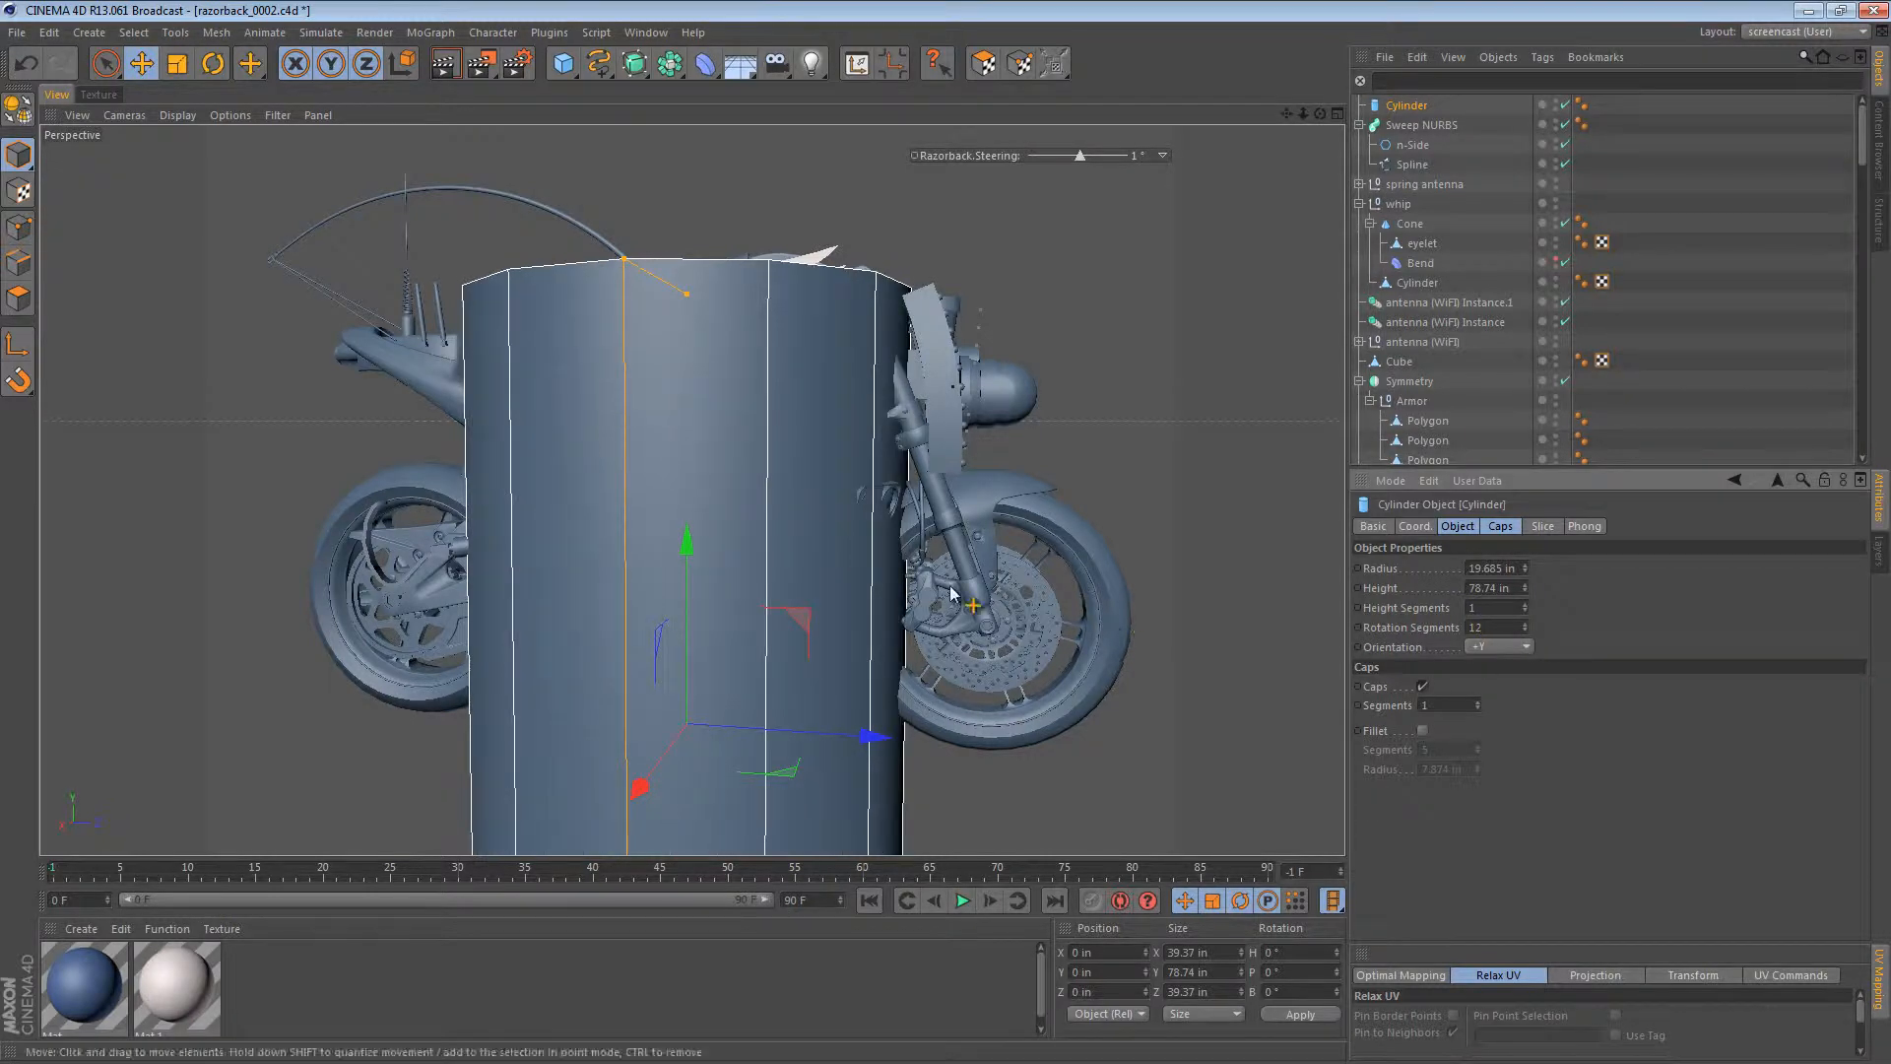
Step: Scale the cylinder down uniformly to a height of about 7.7 in
key(t)
drag(826, 475, 338, 772)
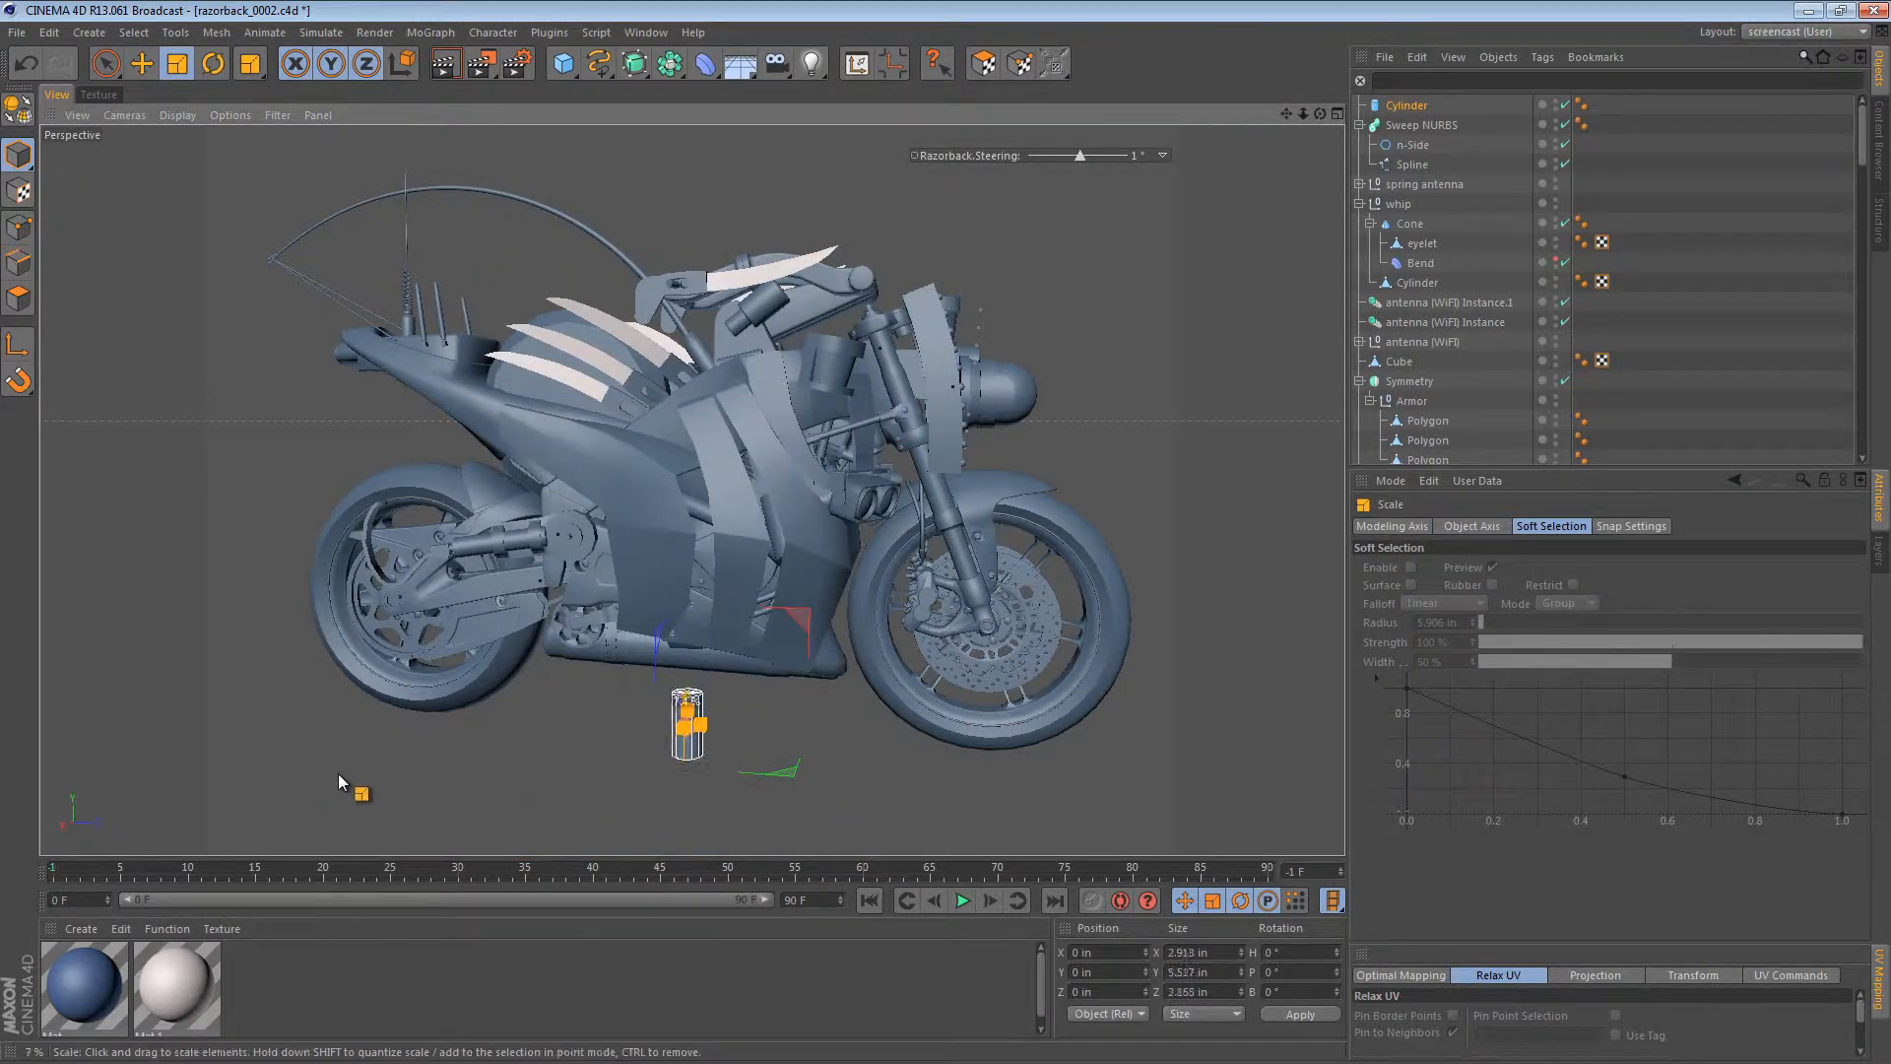
key(e)
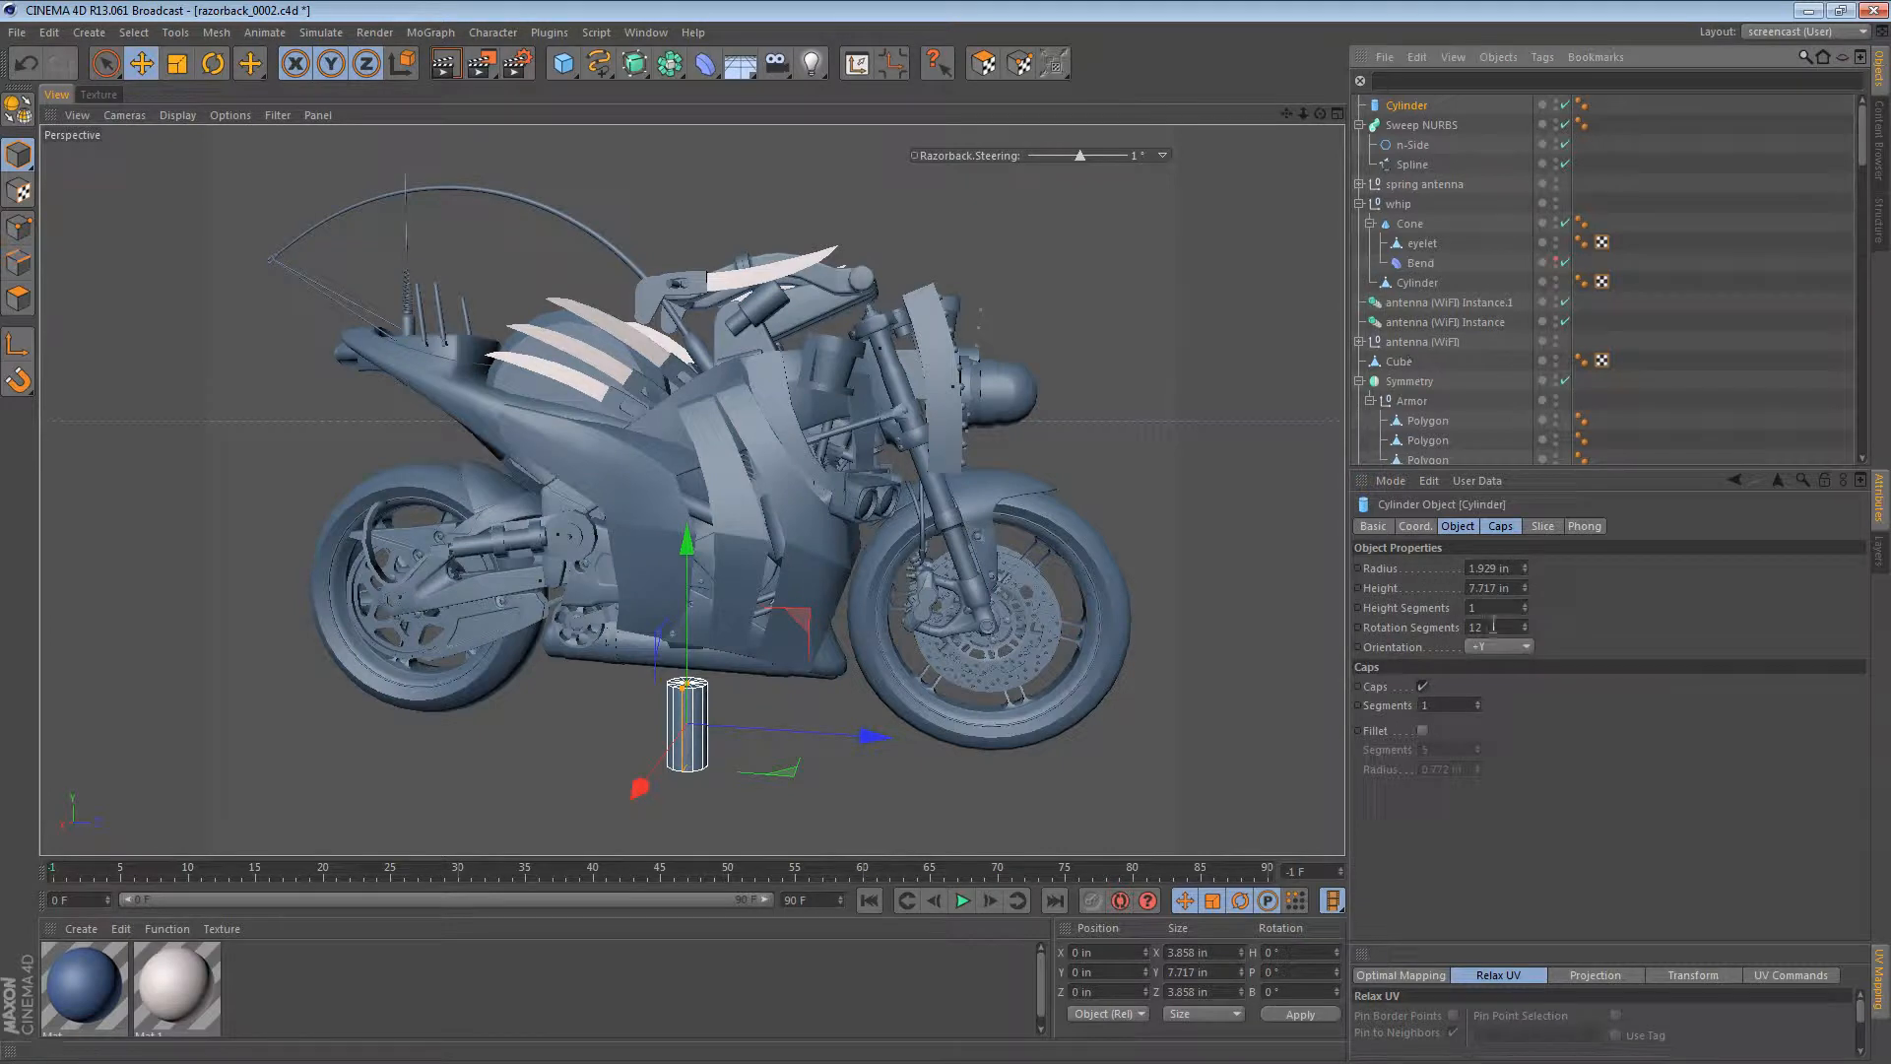
Step: Set the cylinder's radius to 1.75 in
double_click(1489, 569)
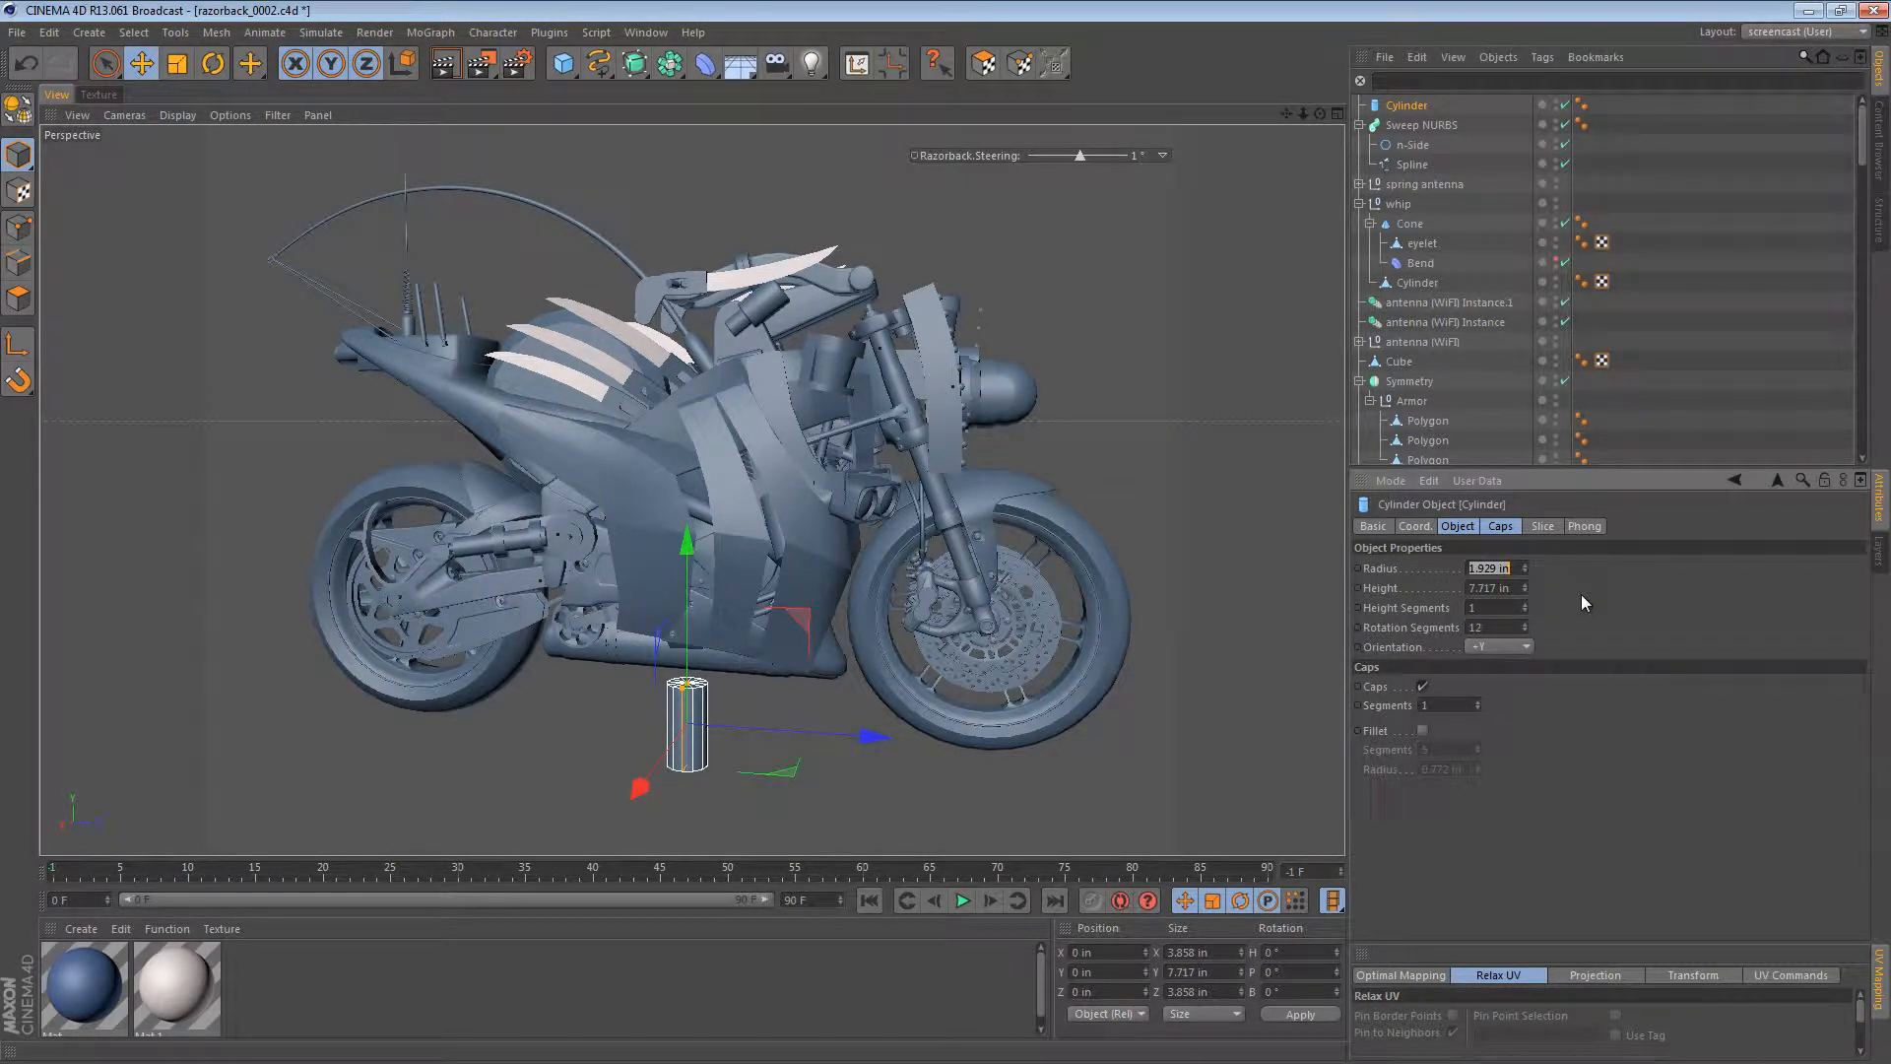
text(1.75)
key(Return)
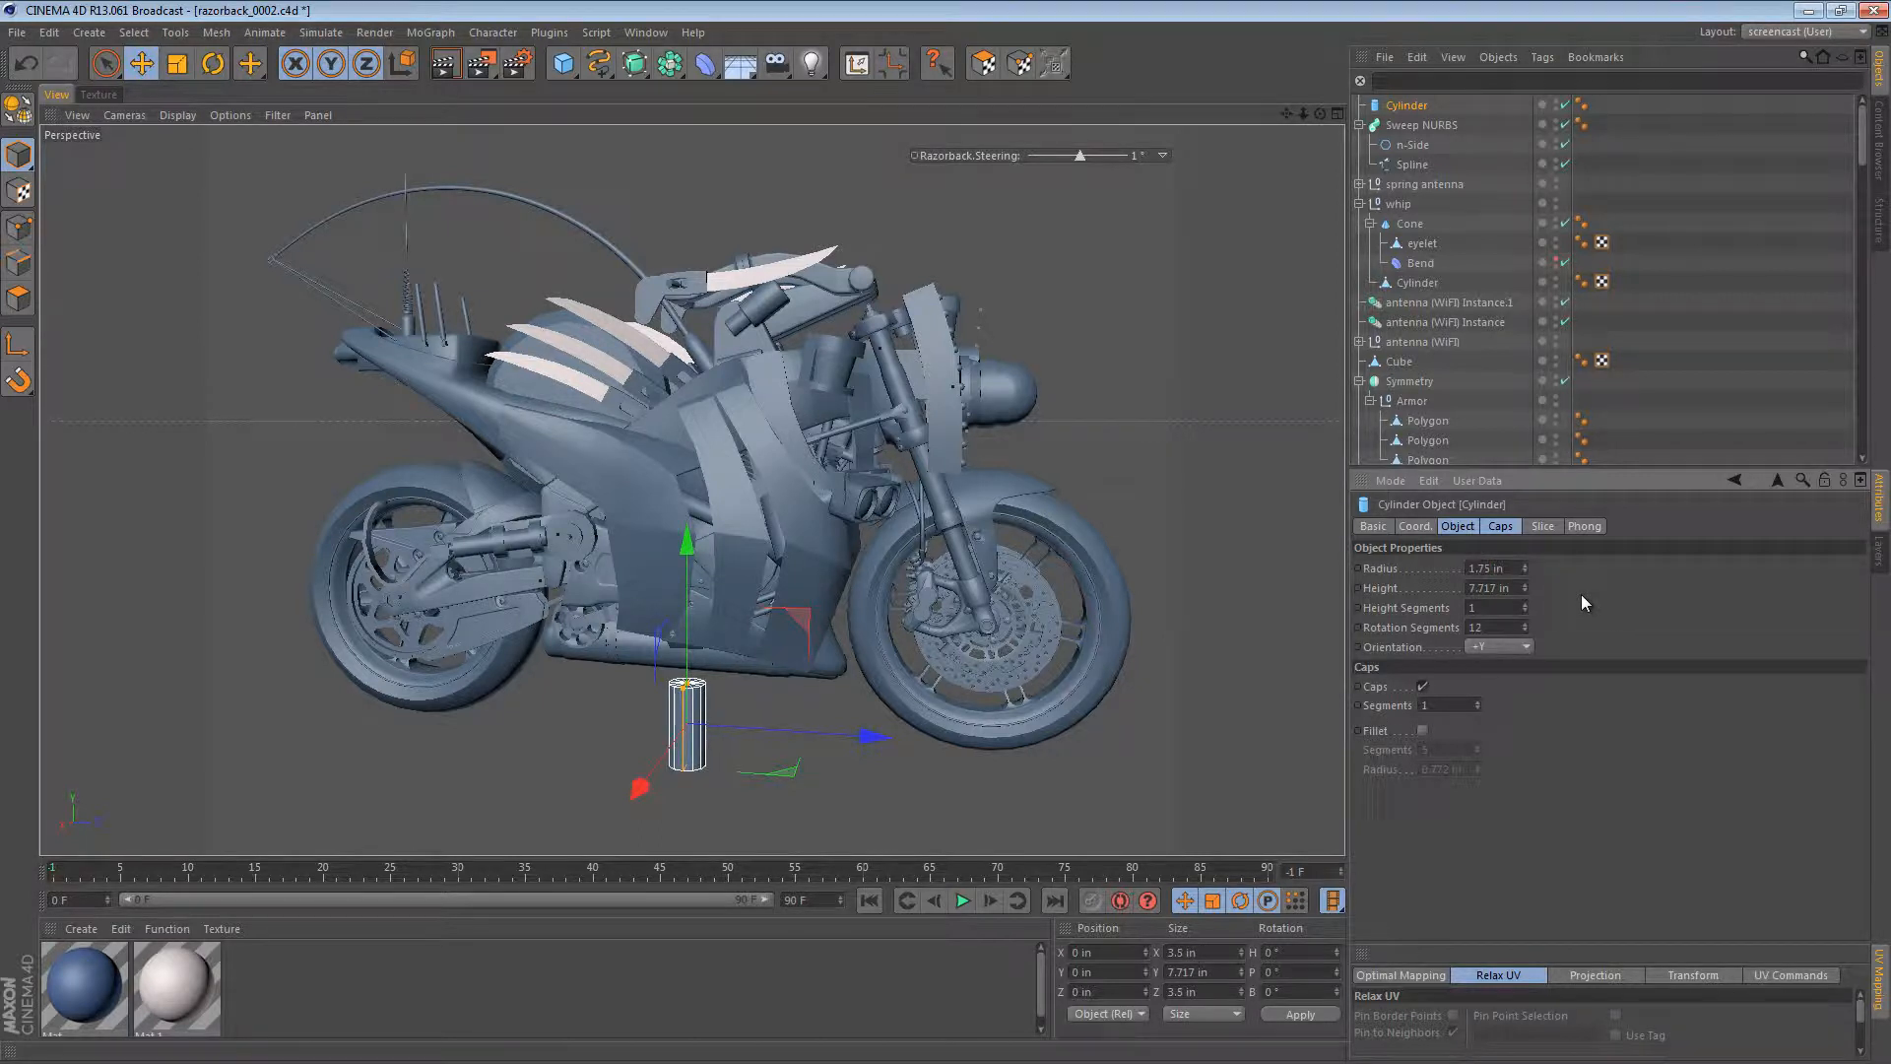
Step: Set the cylinder's radius to 3/2 in and reduce its height to about 1 in
double_click(1489, 568)
text(3/2)
key(Return)
drag(687, 682, 692, 726)
click(701, 725)
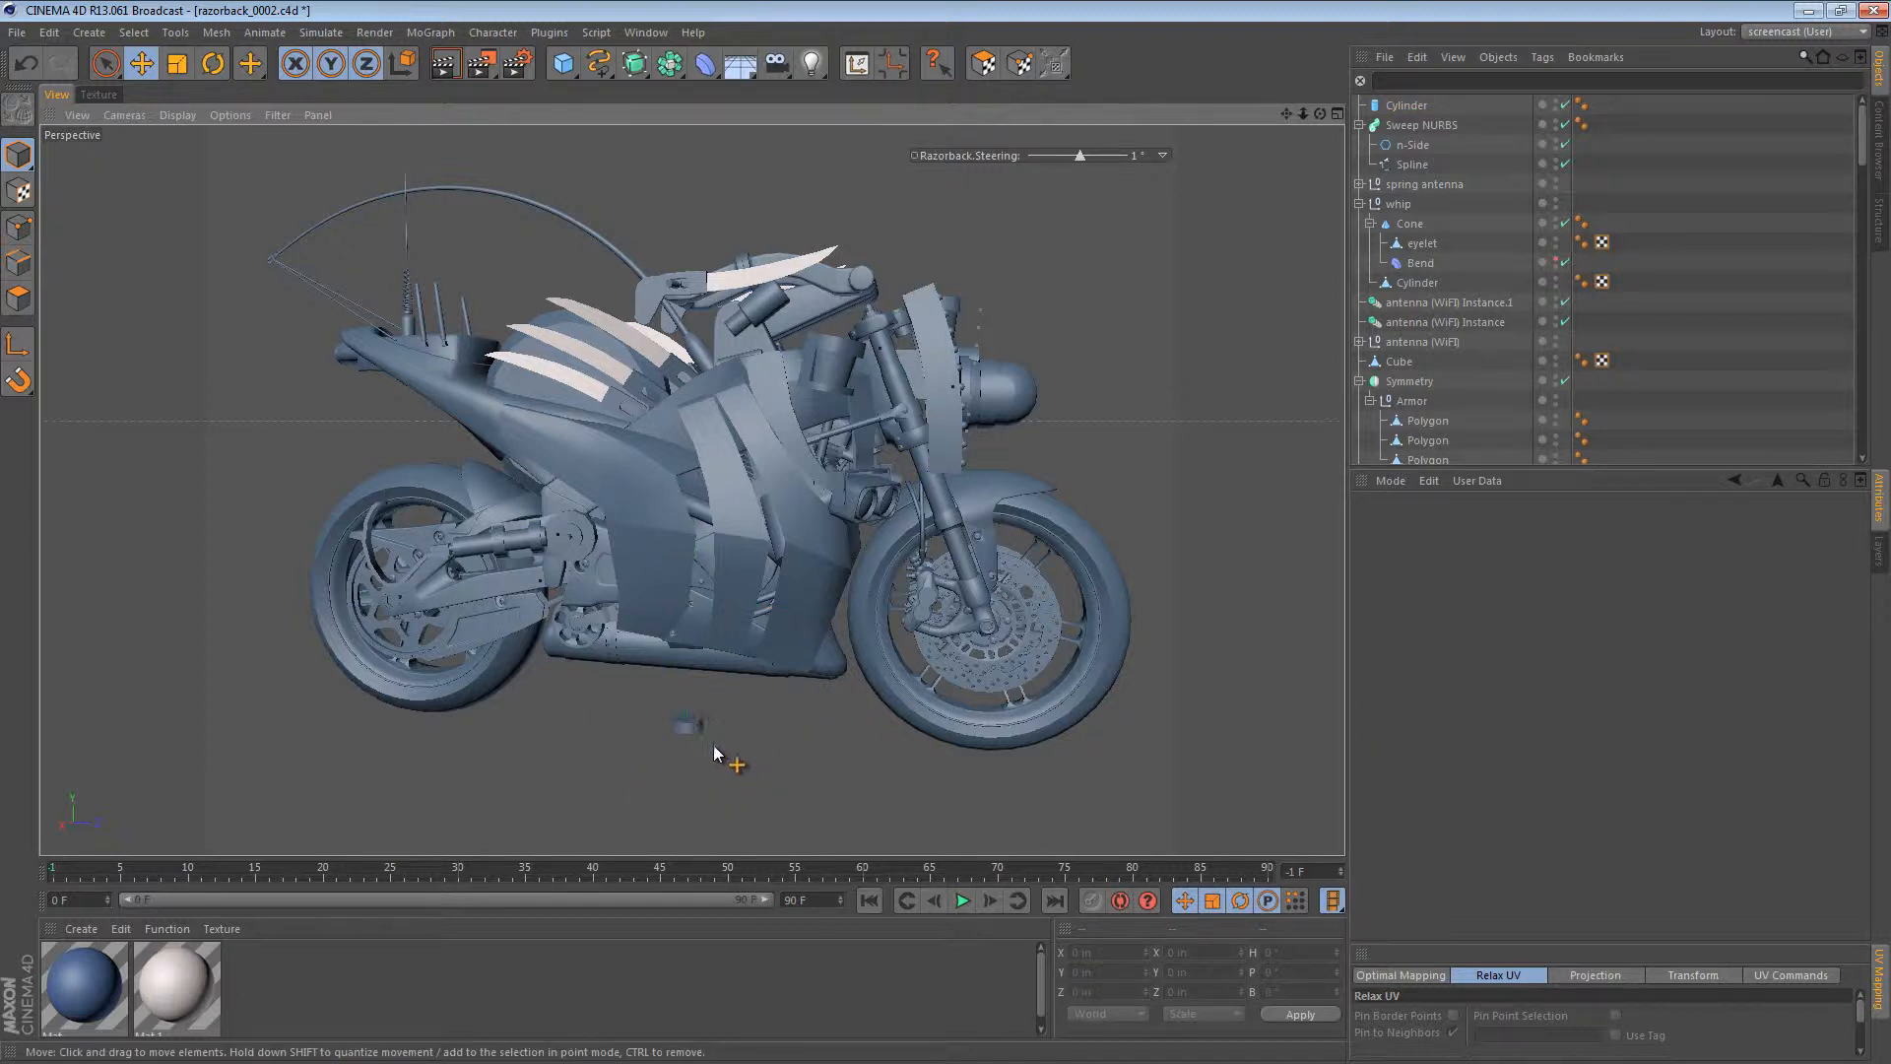
Step: Flatten the cylinder further to a height of about 0.66 in
click(1407, 104)
key(s)
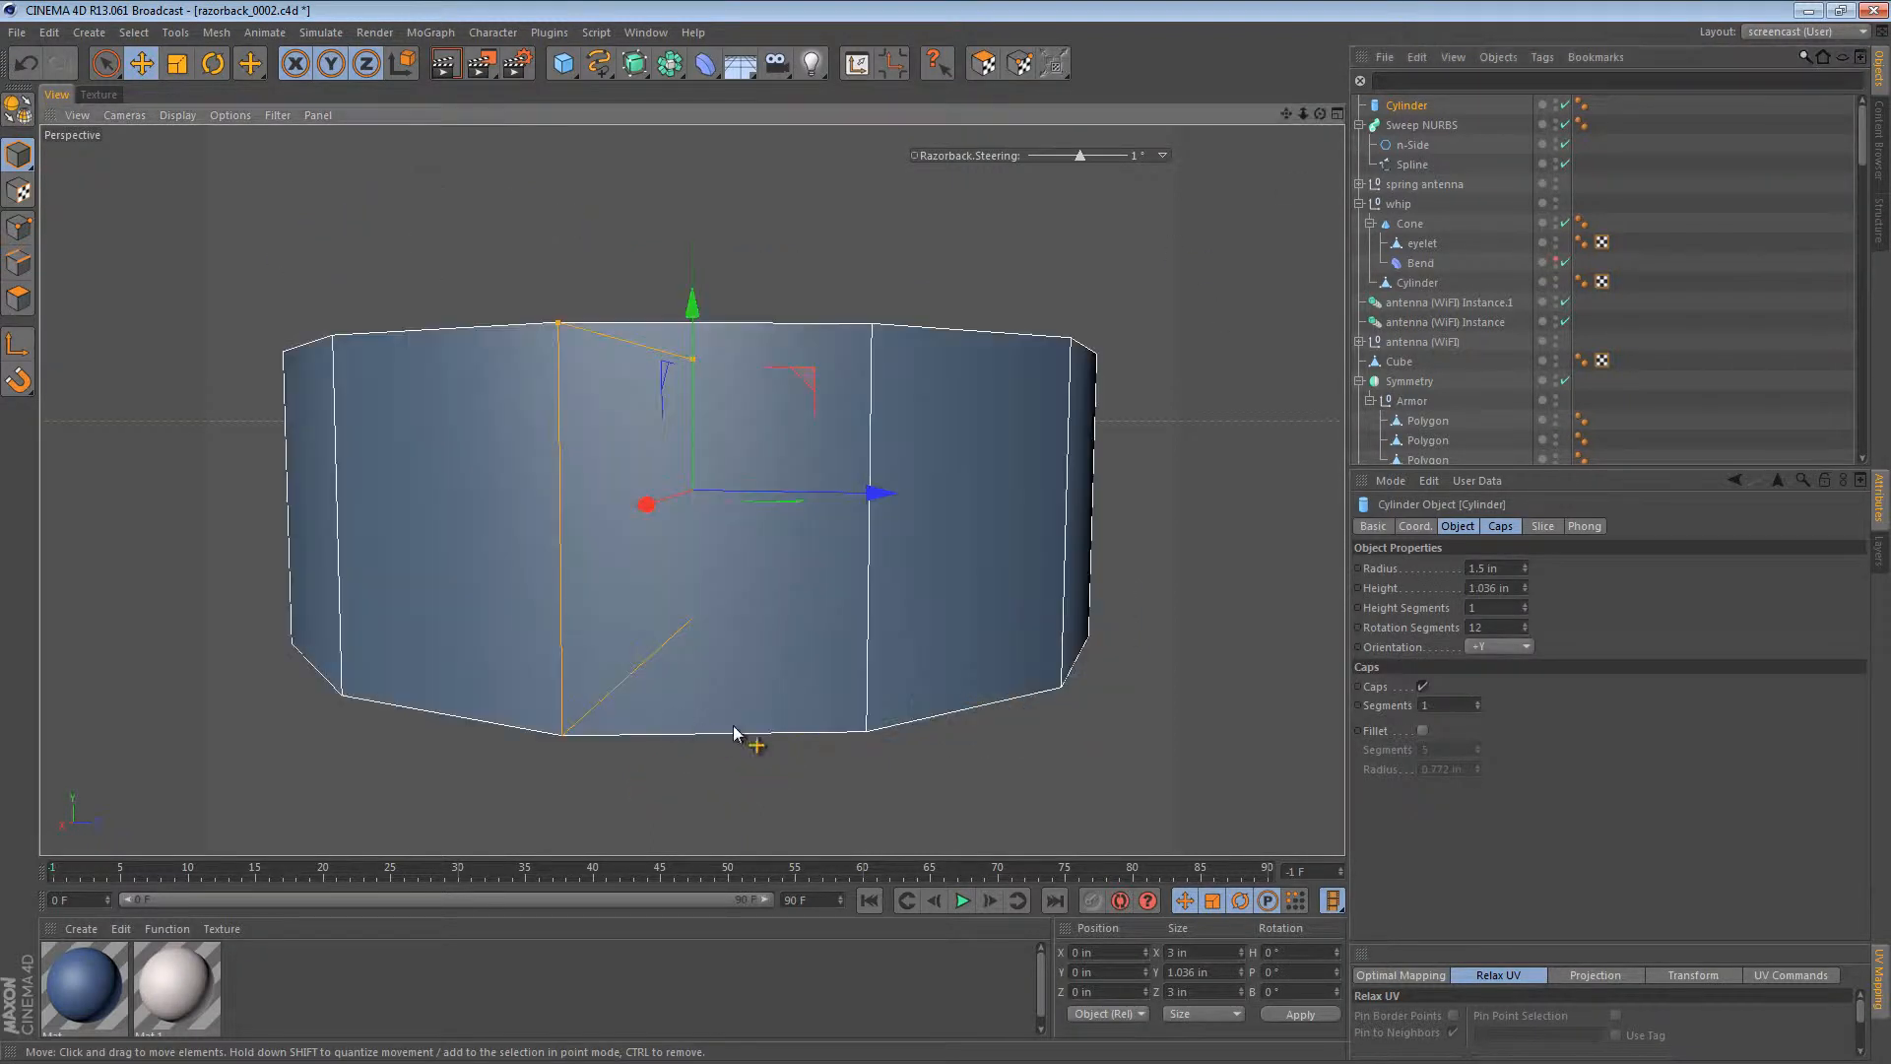
alt+drag(844, 418, 644, 557)
alt+middle_drag(1040, 484, 830, 572)
alt+right_drag(831, 571, 870, 519)
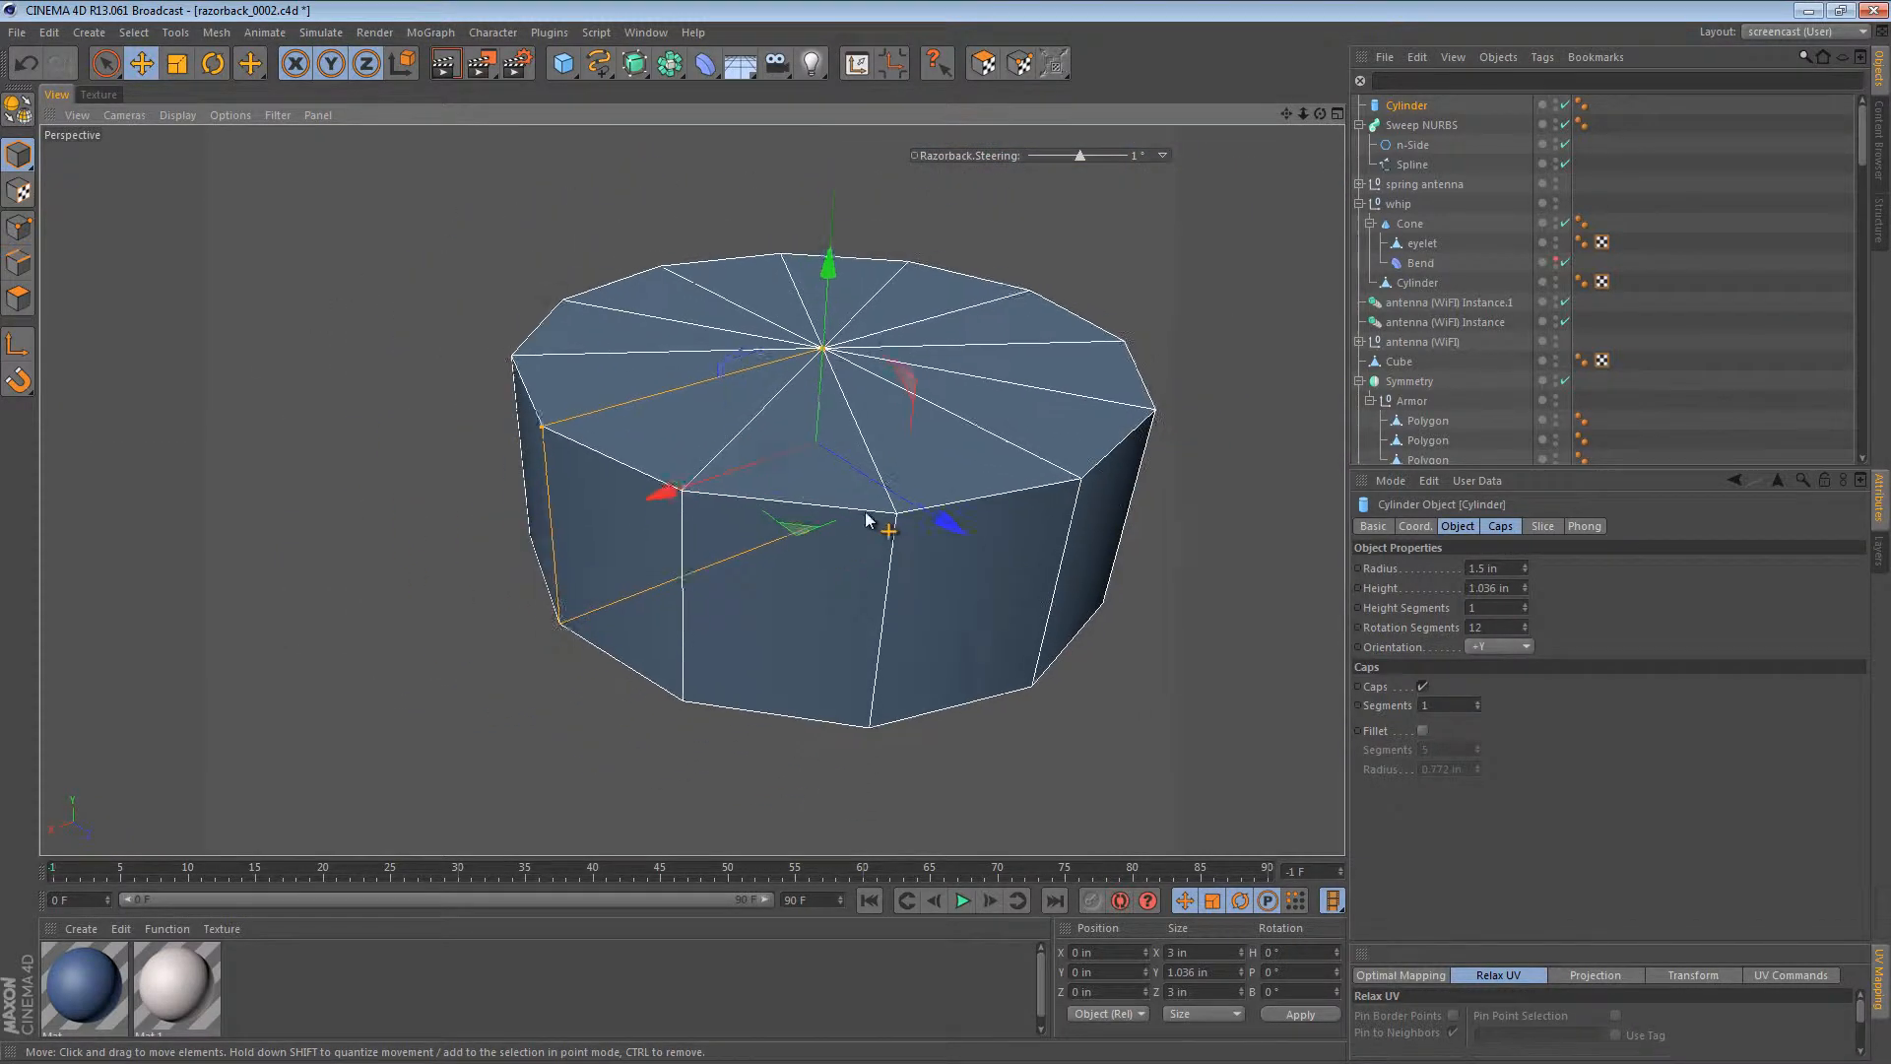
alt+drag(870, 520, 908, 482)
key(e)
drag(757, 398, 763, 445)
click(1421, 109)
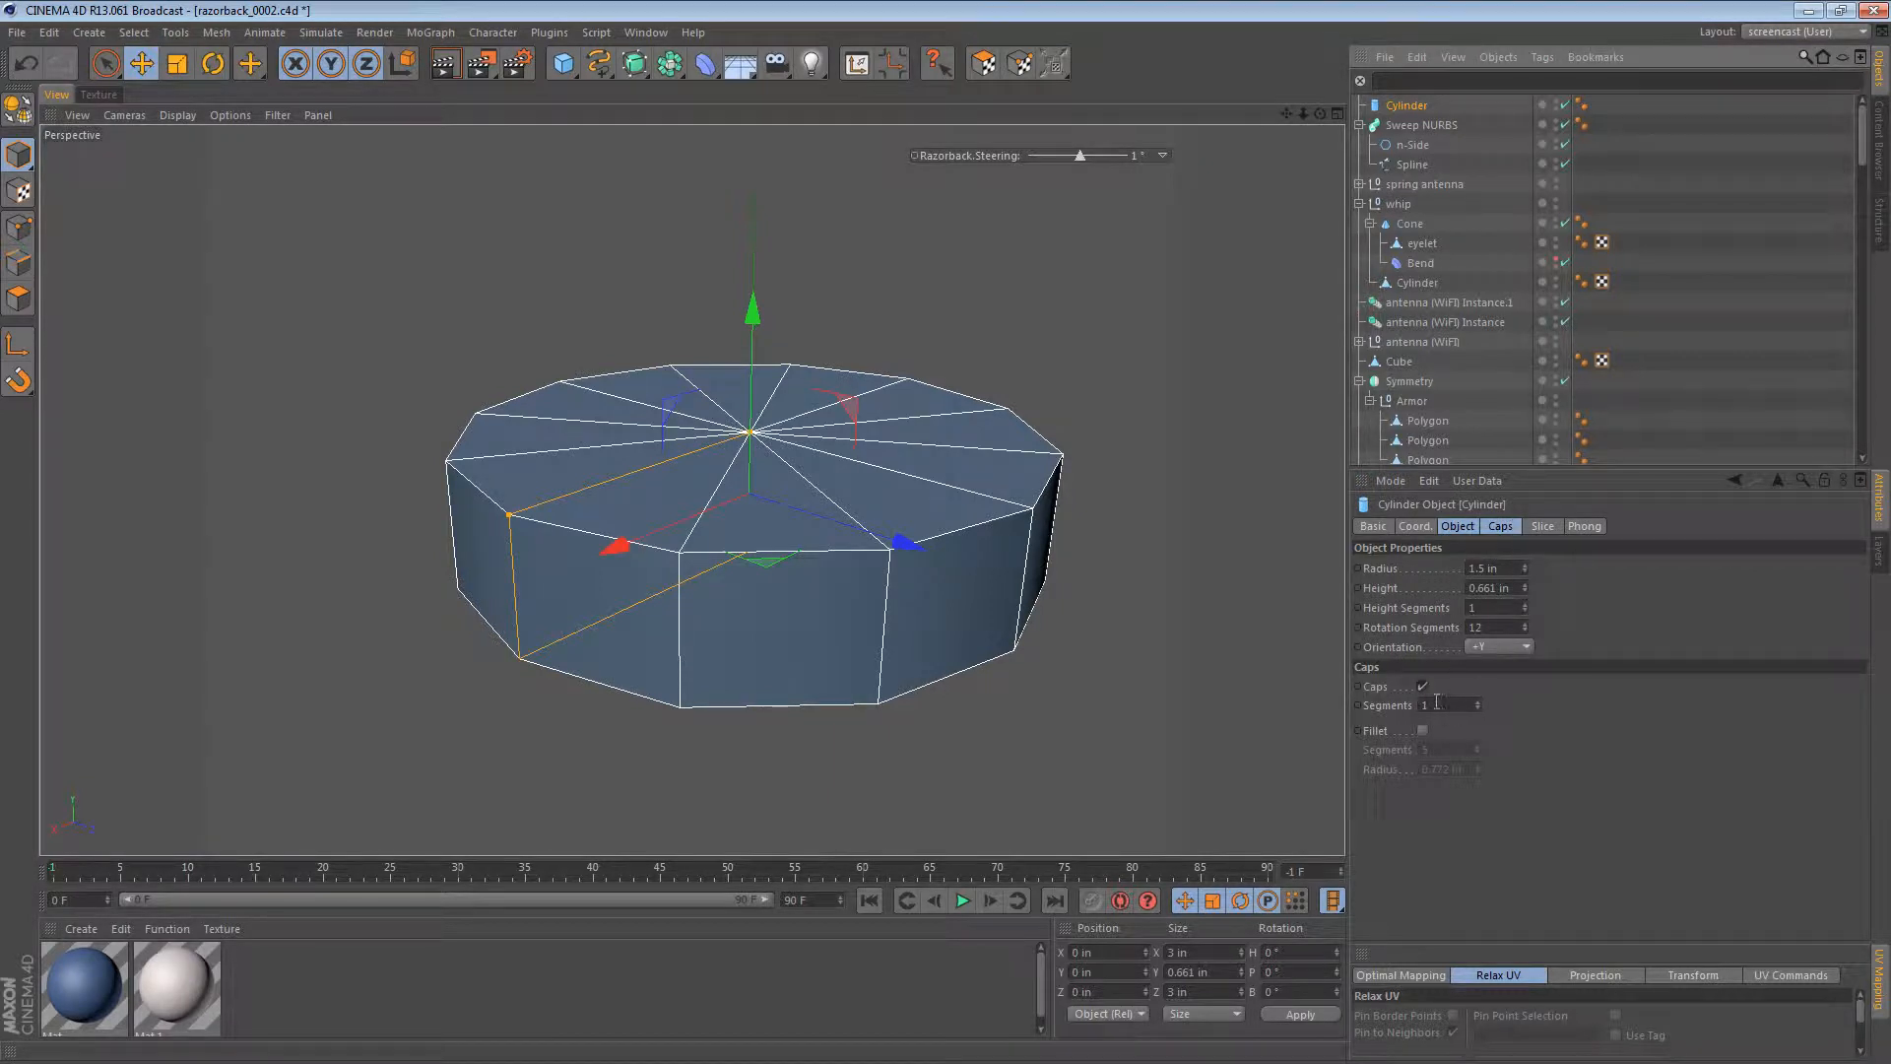
Step: Try a fillet on the cylinder's cap edges and undo it
drag(1478, 704, 1477, 704)
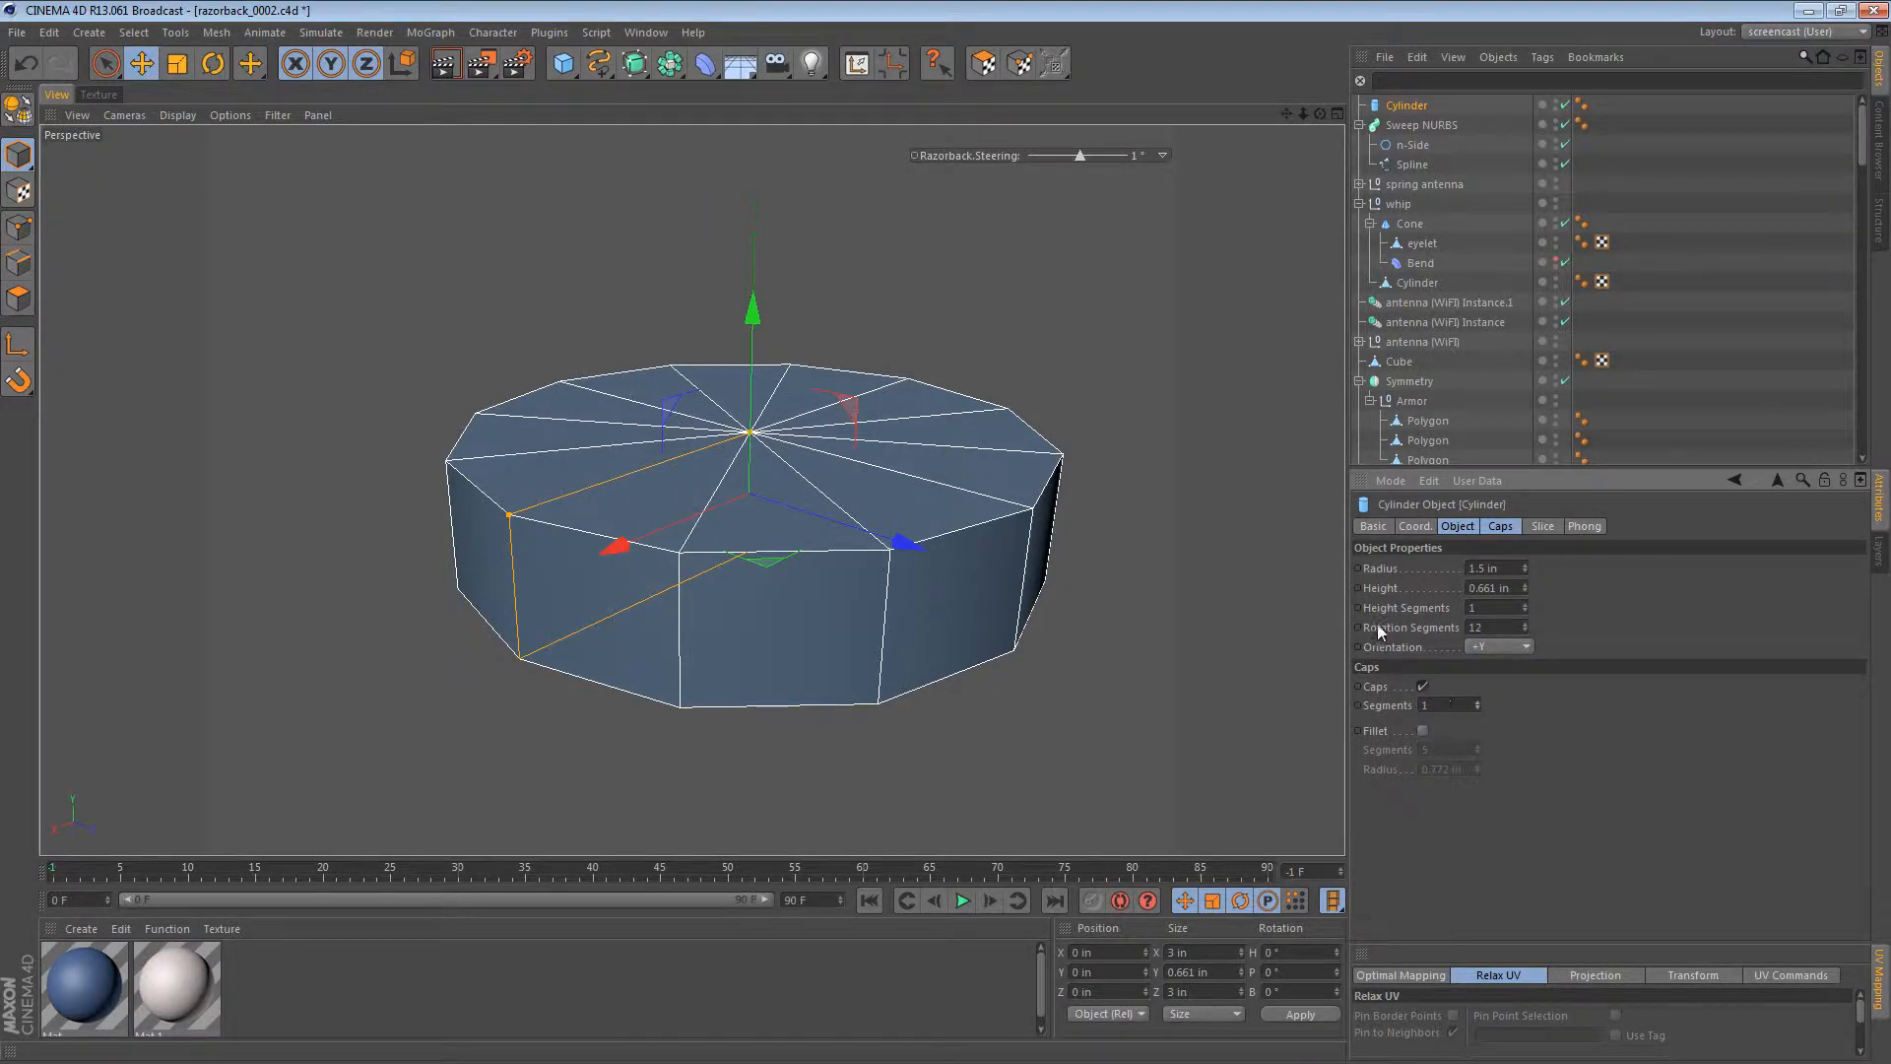
click(1423, 731)
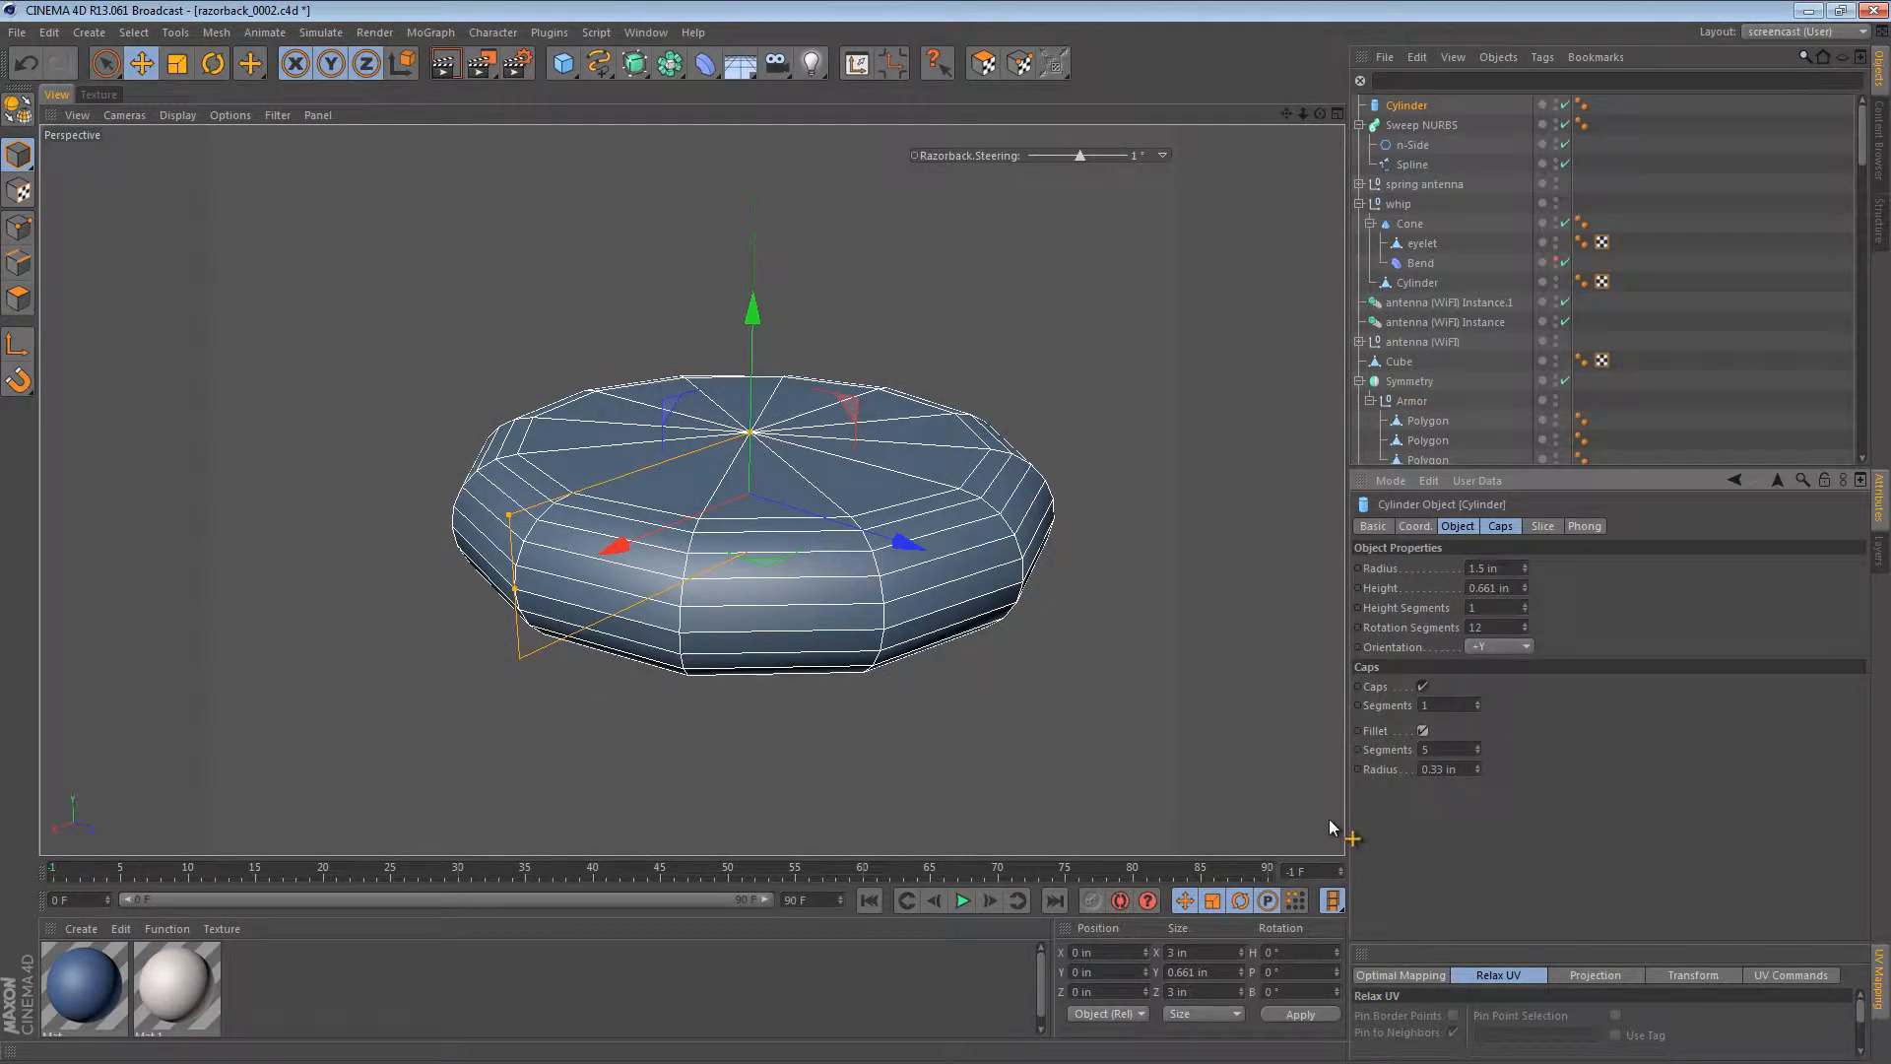
key(ctrl+z)
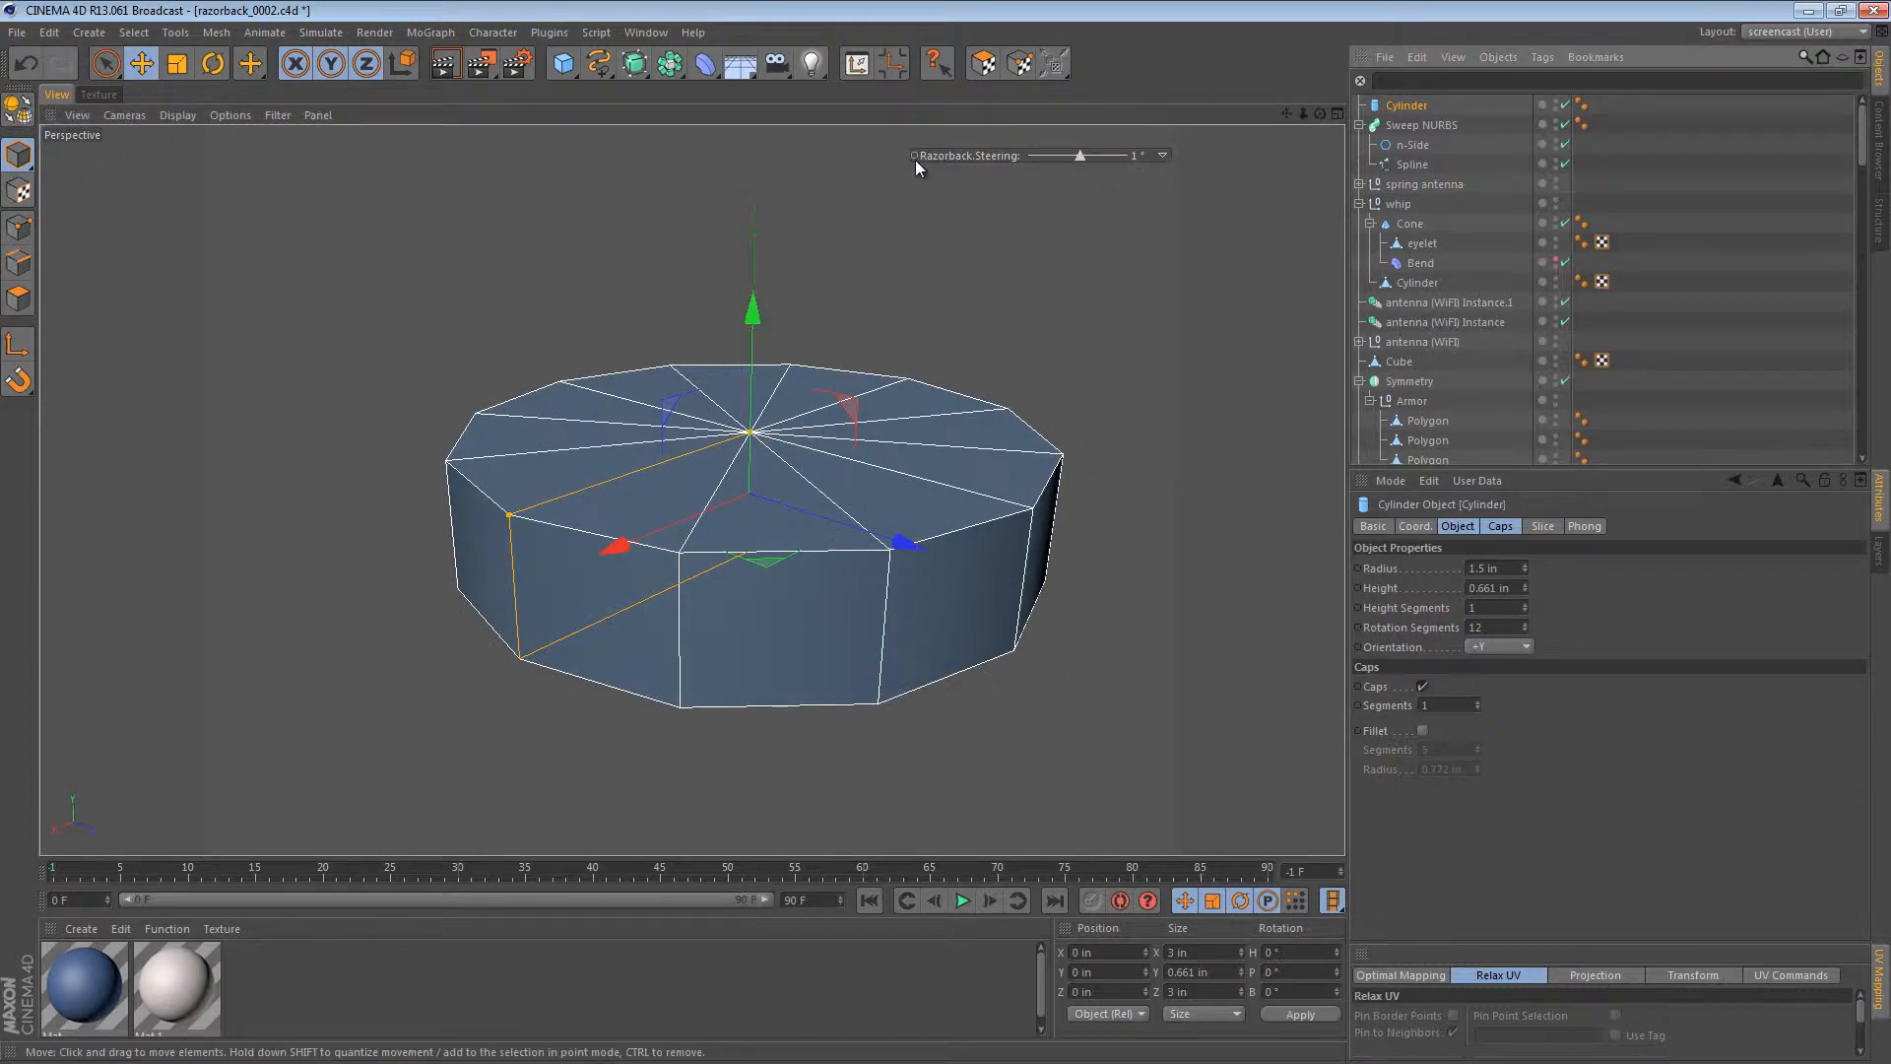
Step: Group the cylinder under a null object while working in the Right view
middle_click(626, 508)
middle_click(473, 739)
key(o)
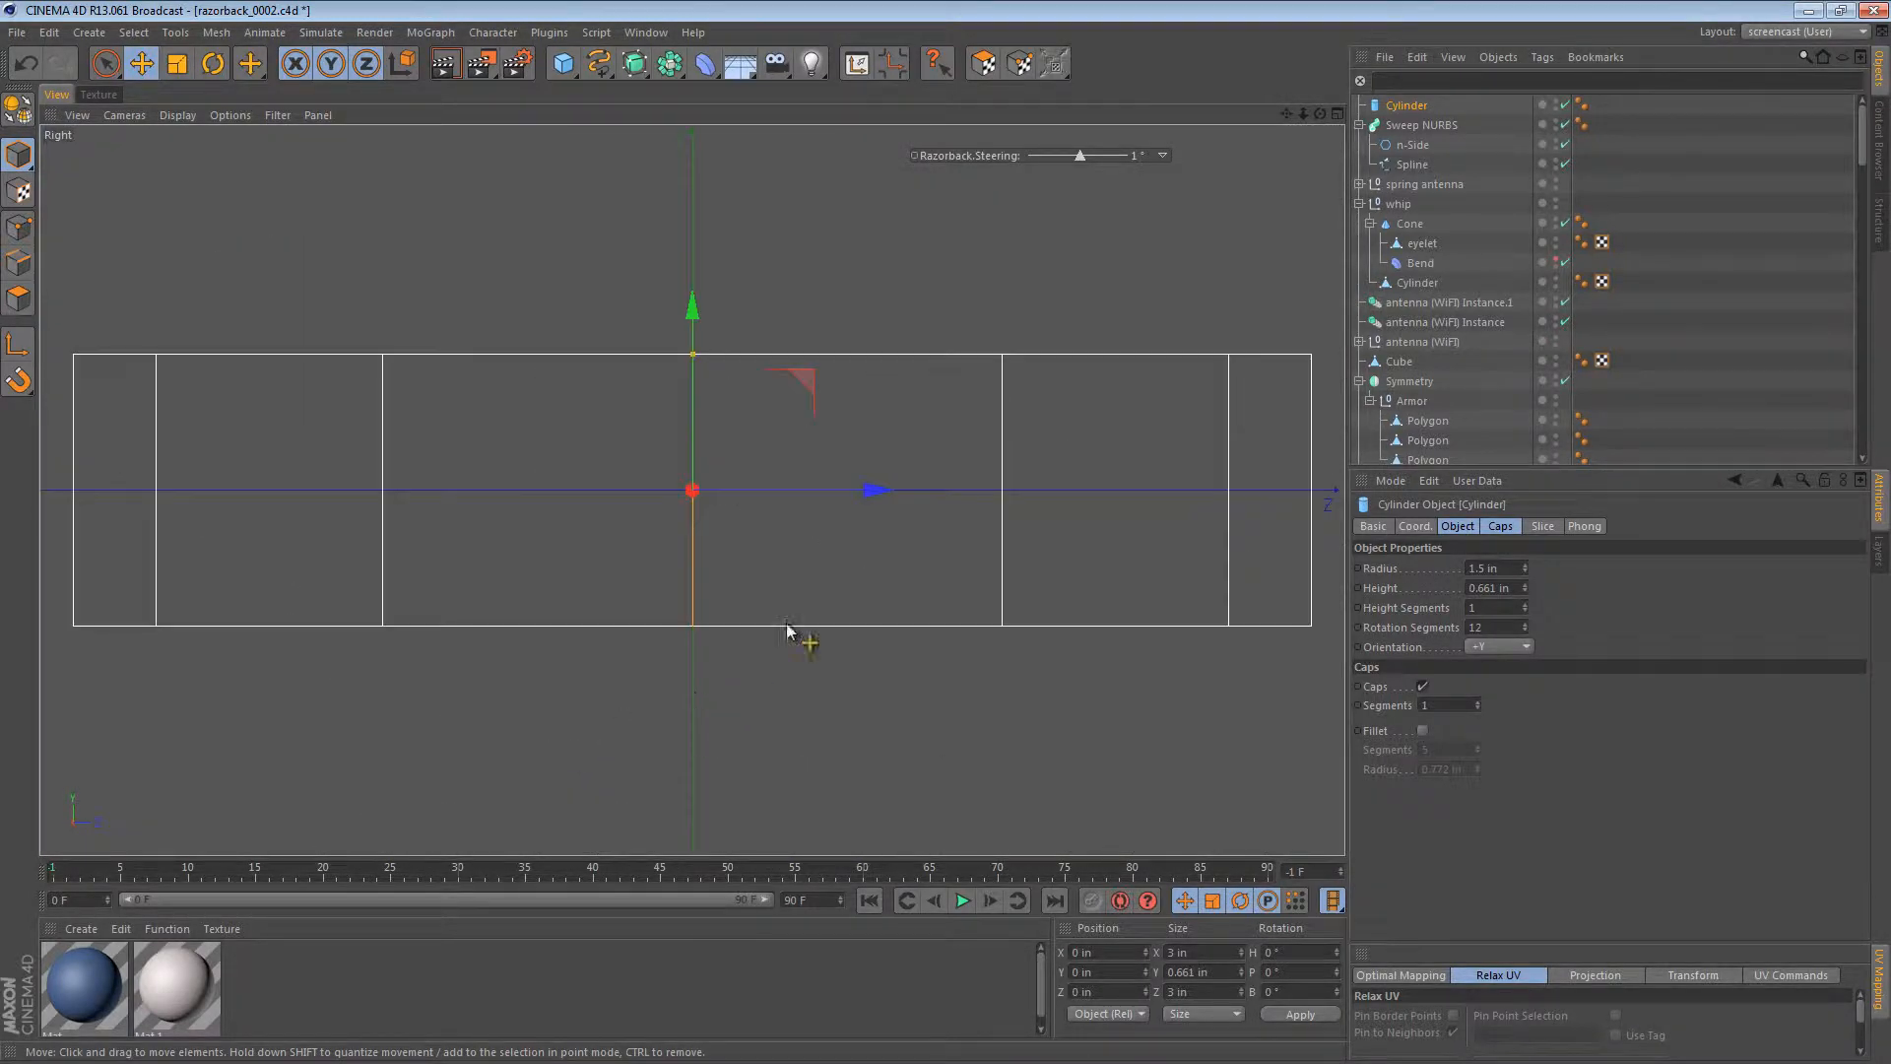
key(alt+g)
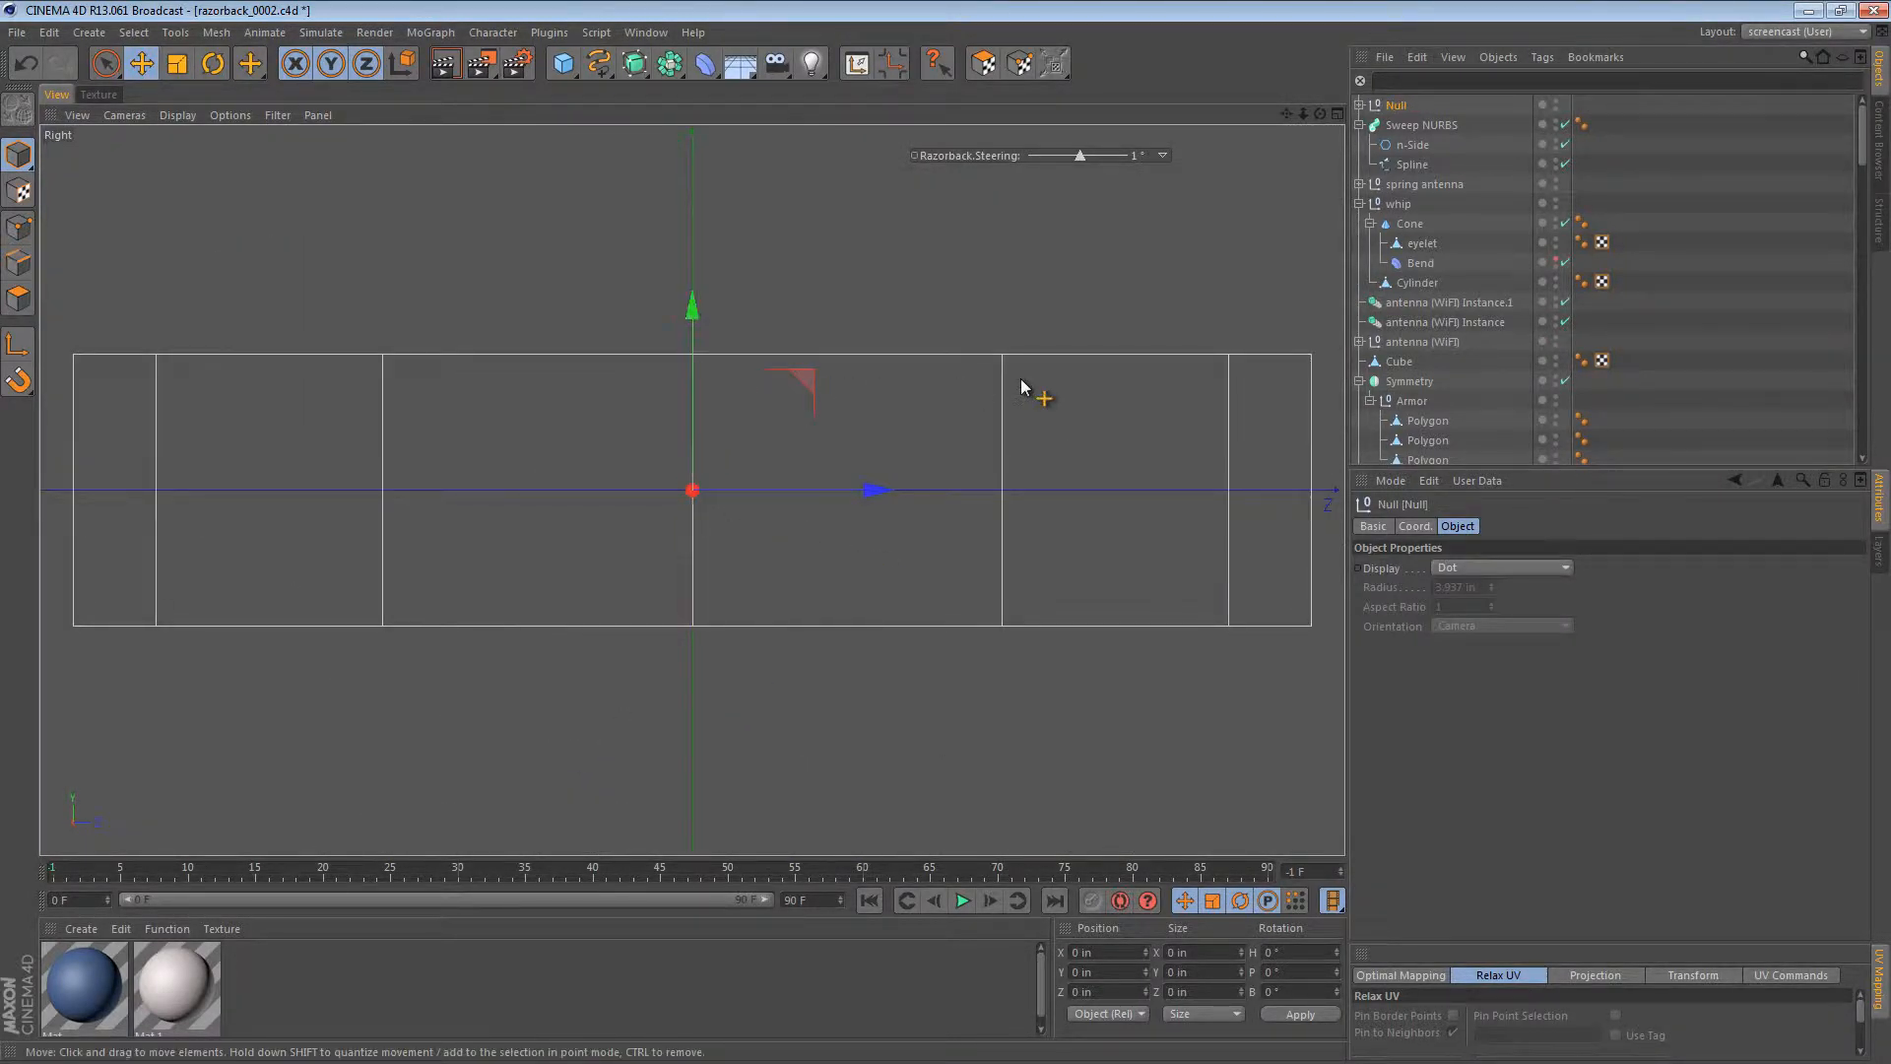
Step: Lower the null's axis to the cylinder's base and raise the whole group so its base sits at about ground level
scroll(995, 390, down, 4)
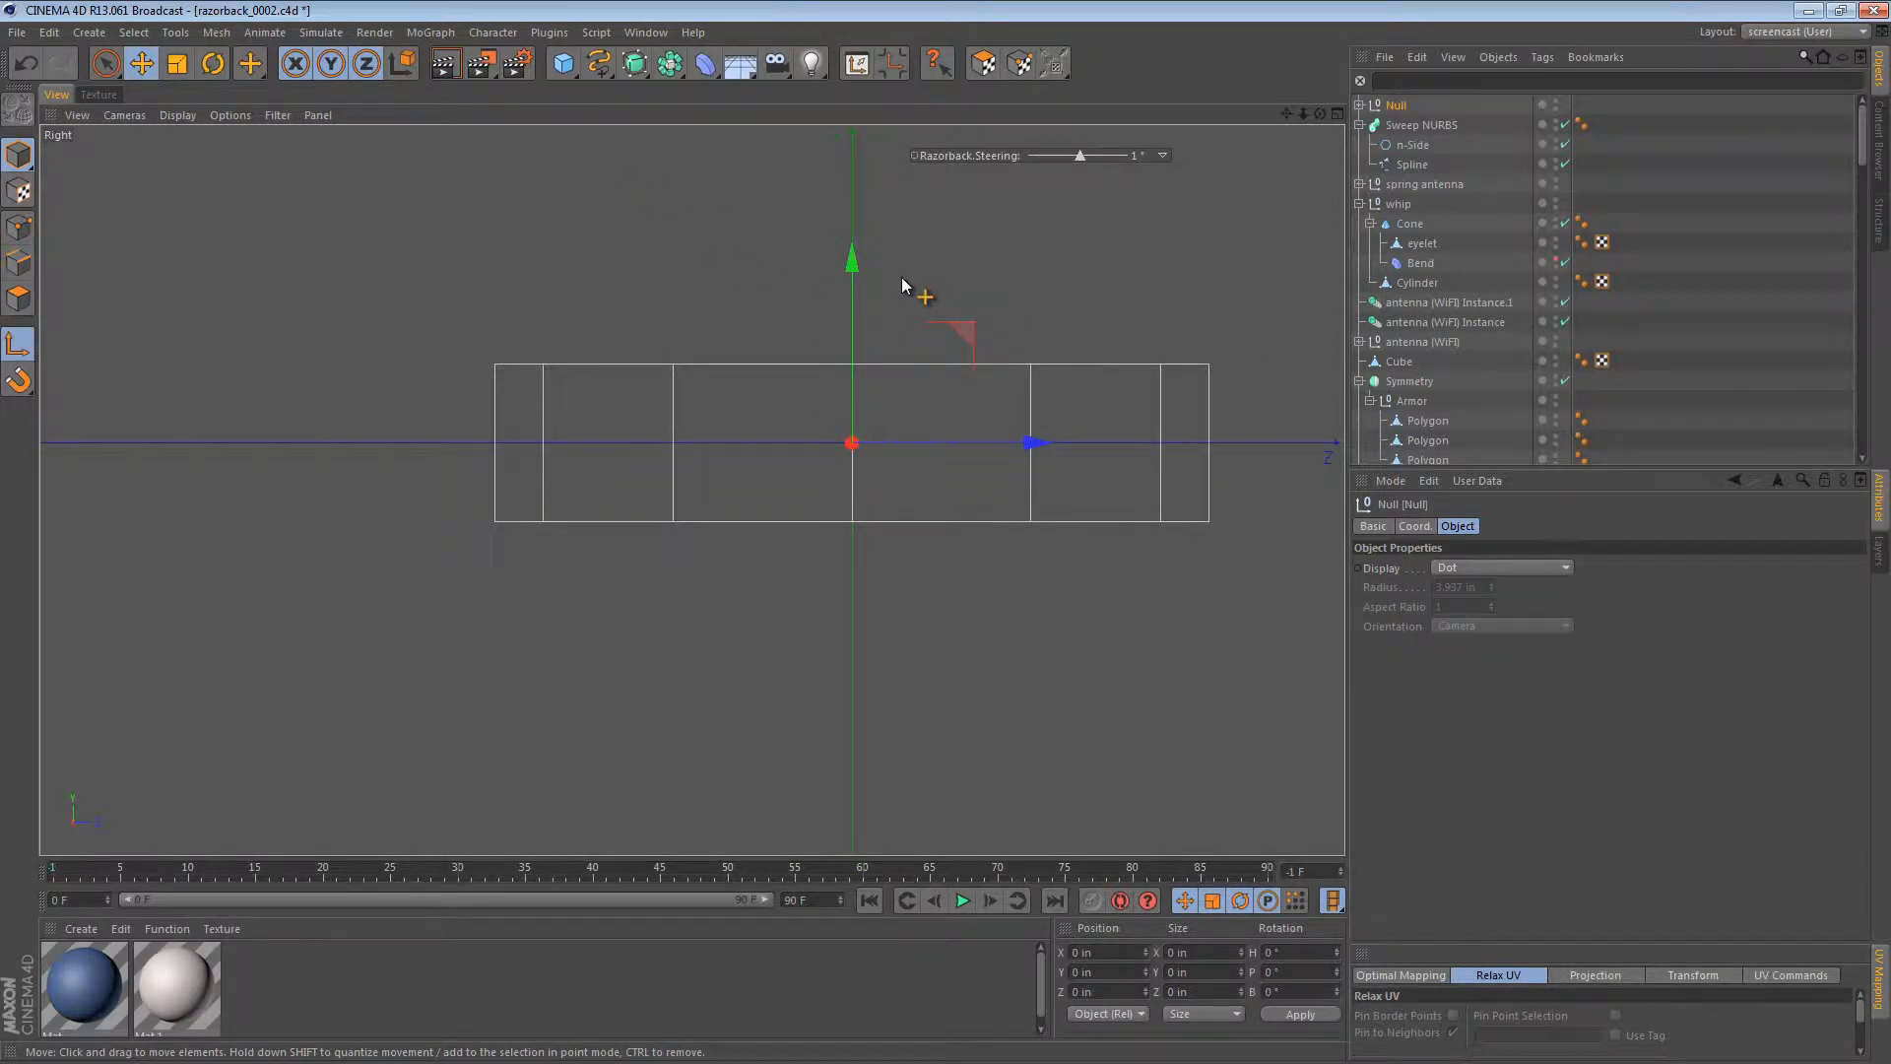
drag(855, 262, 869, 346)
key(l)
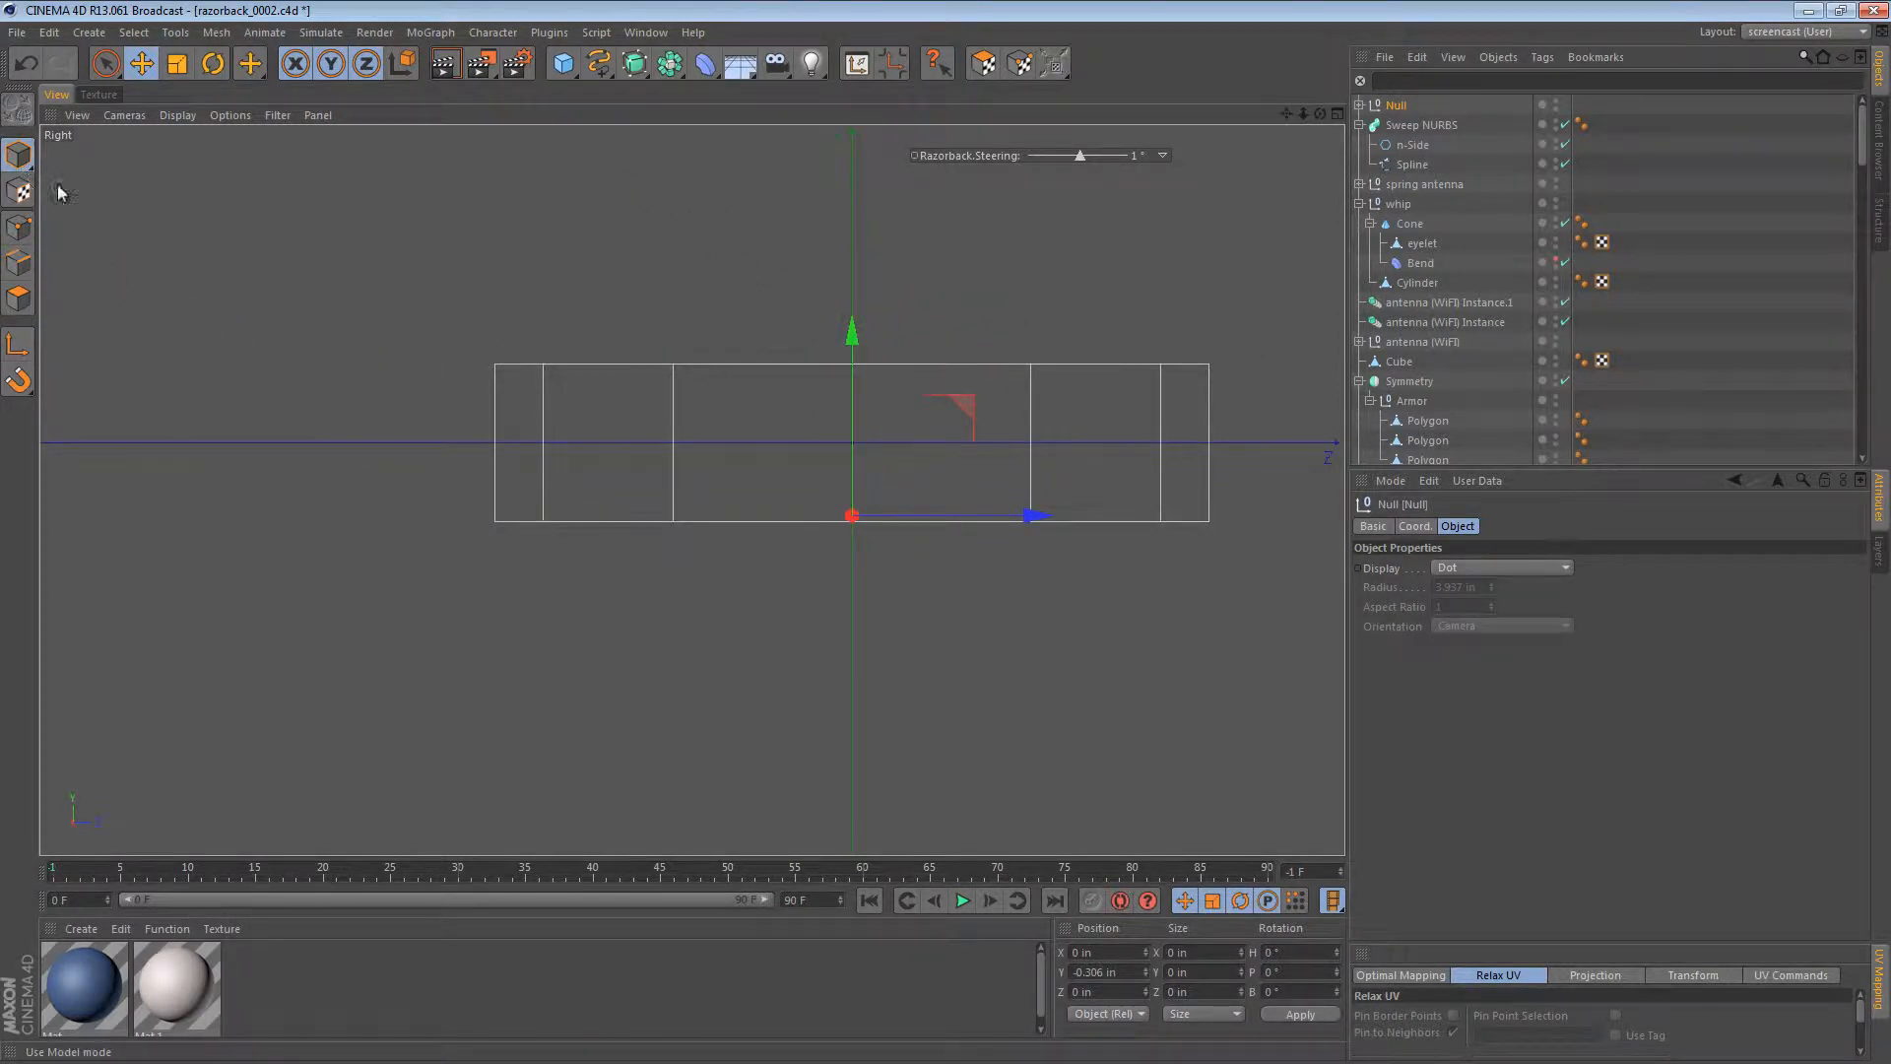
key(e)
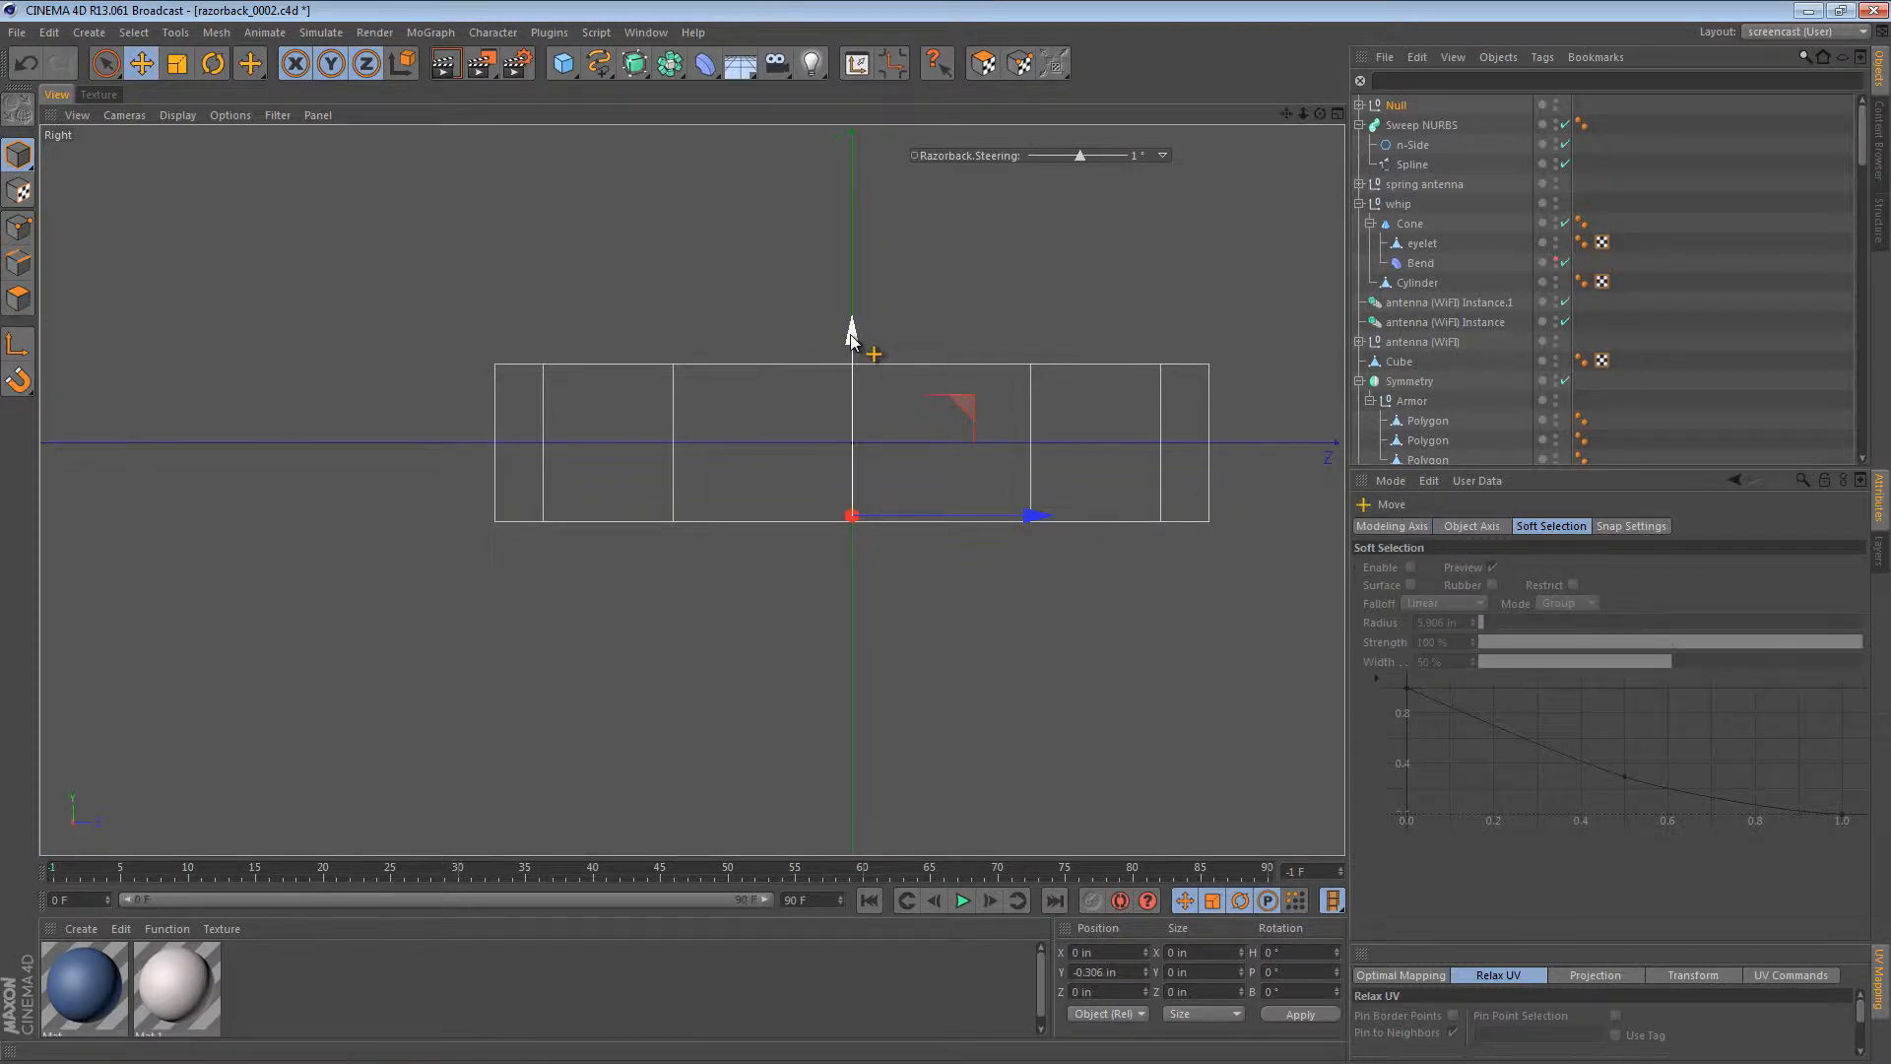
drag(852, 335, 857, 251)
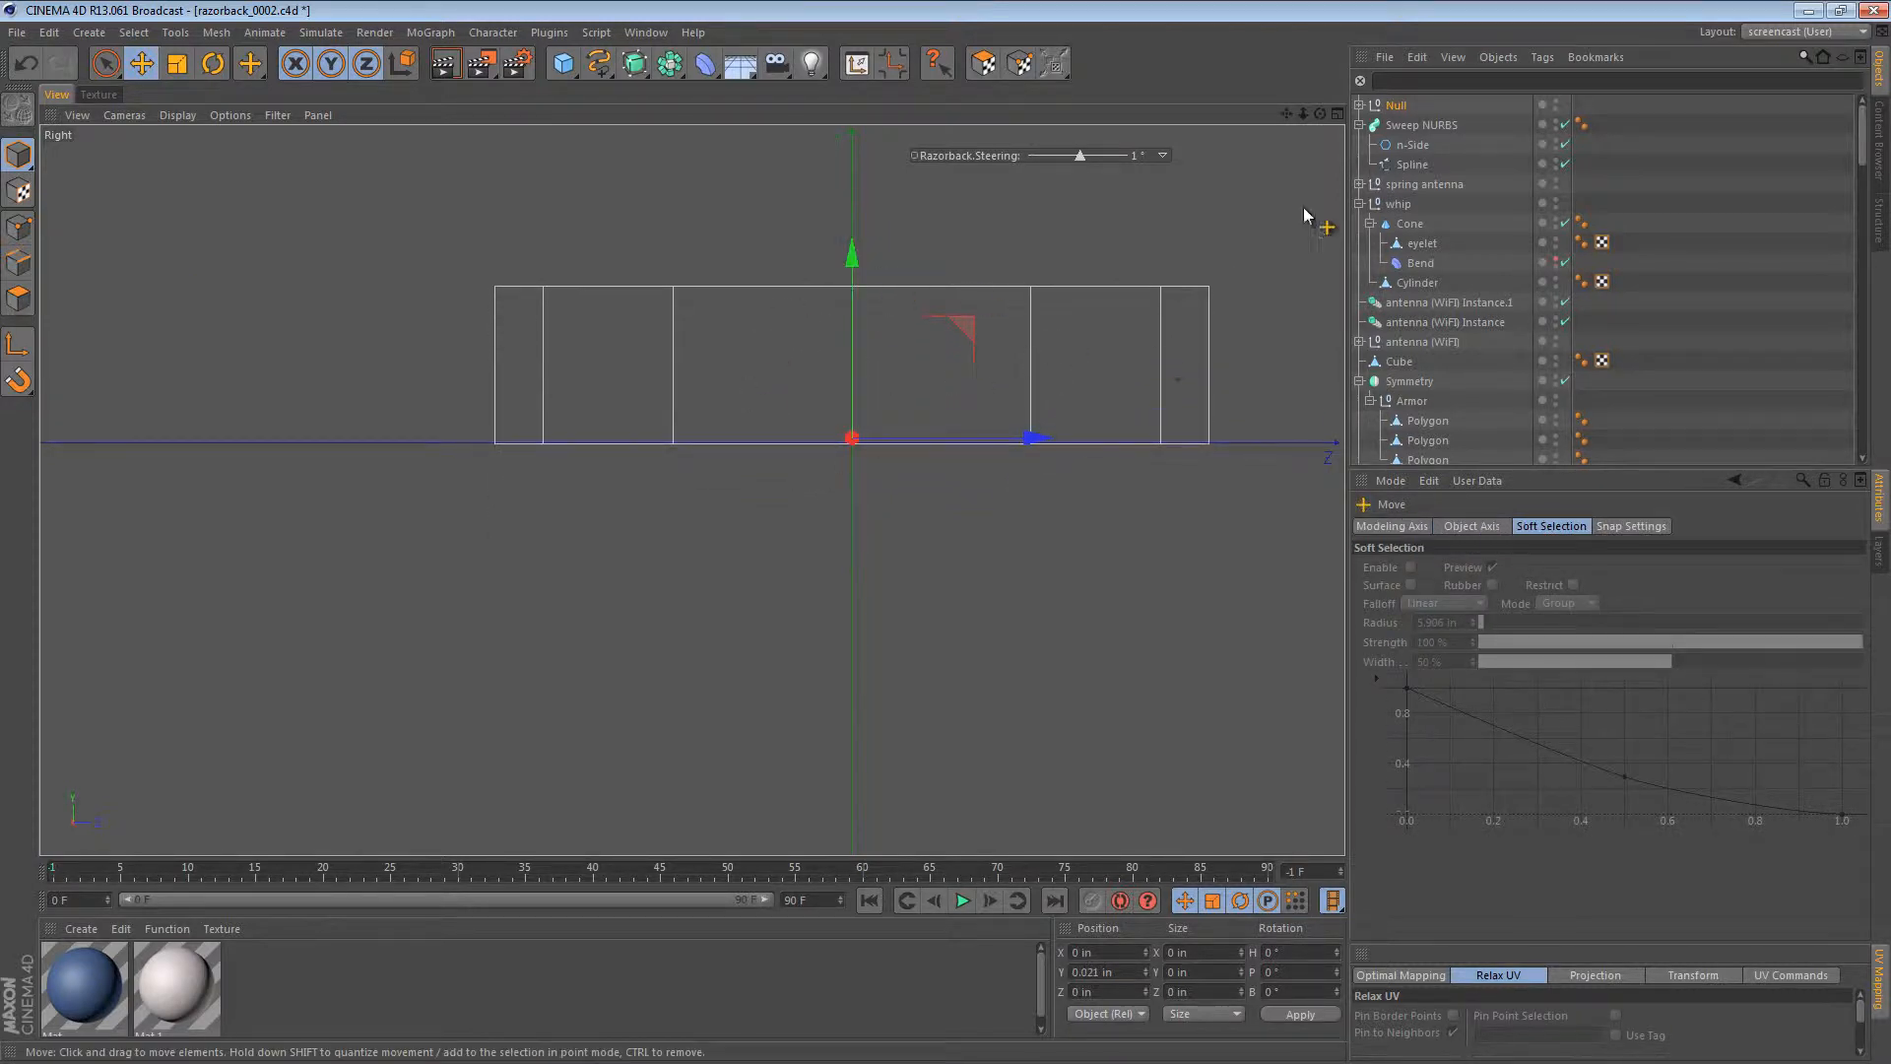
Step: Rename the null group as GPS Unit
click(1387, 106)
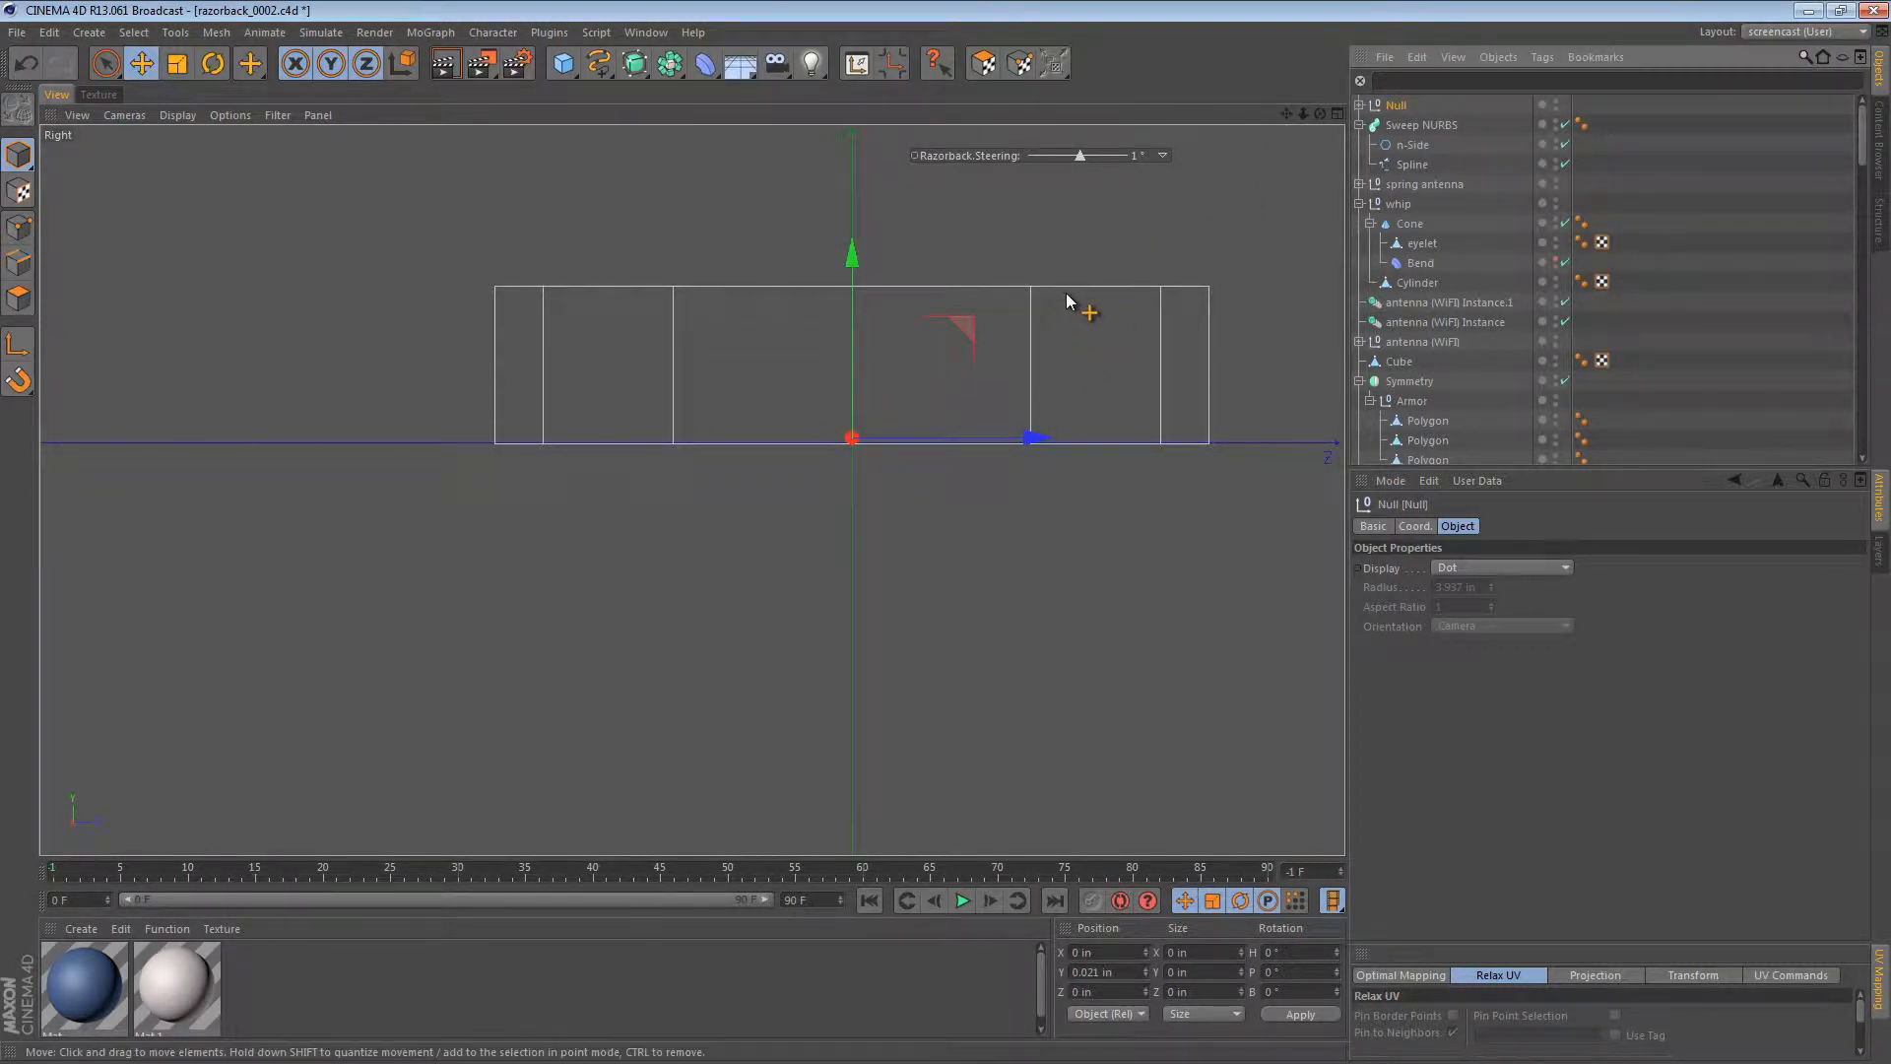
double_click(1395, 105)
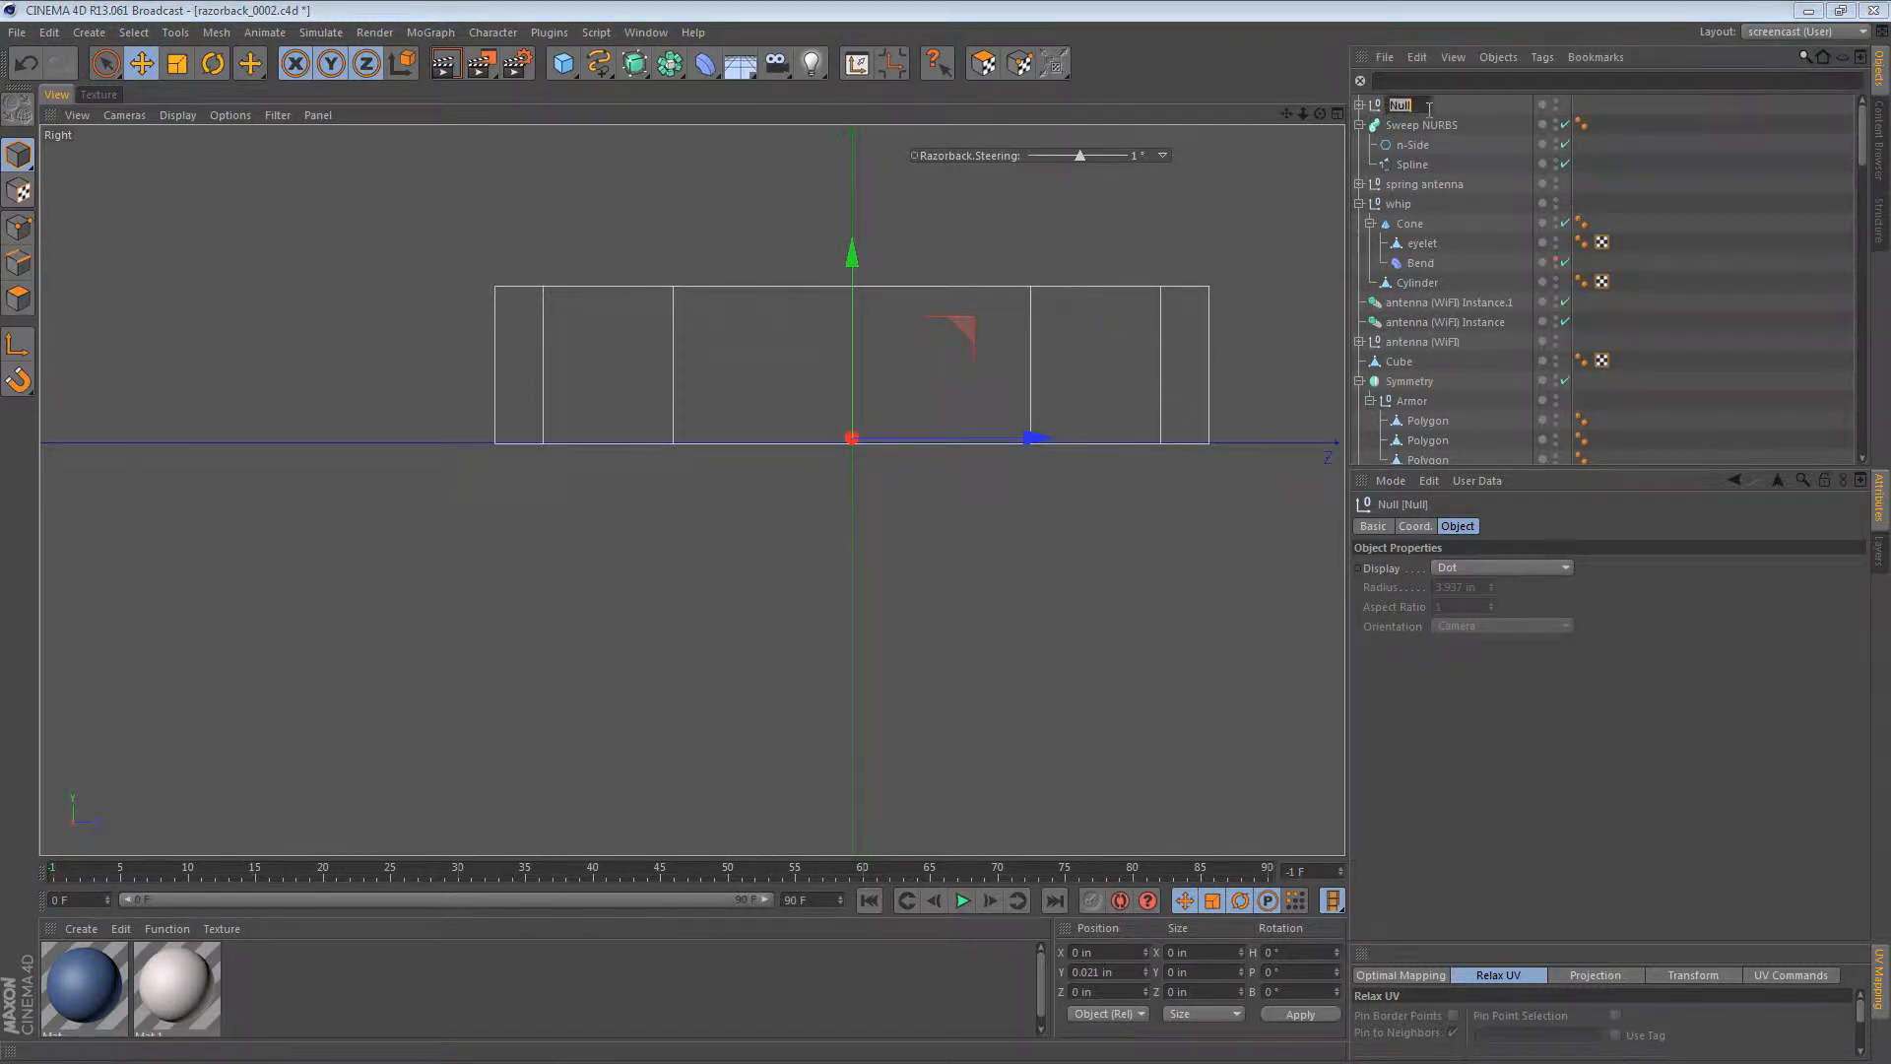
text(GPS Unit)
key(Return)
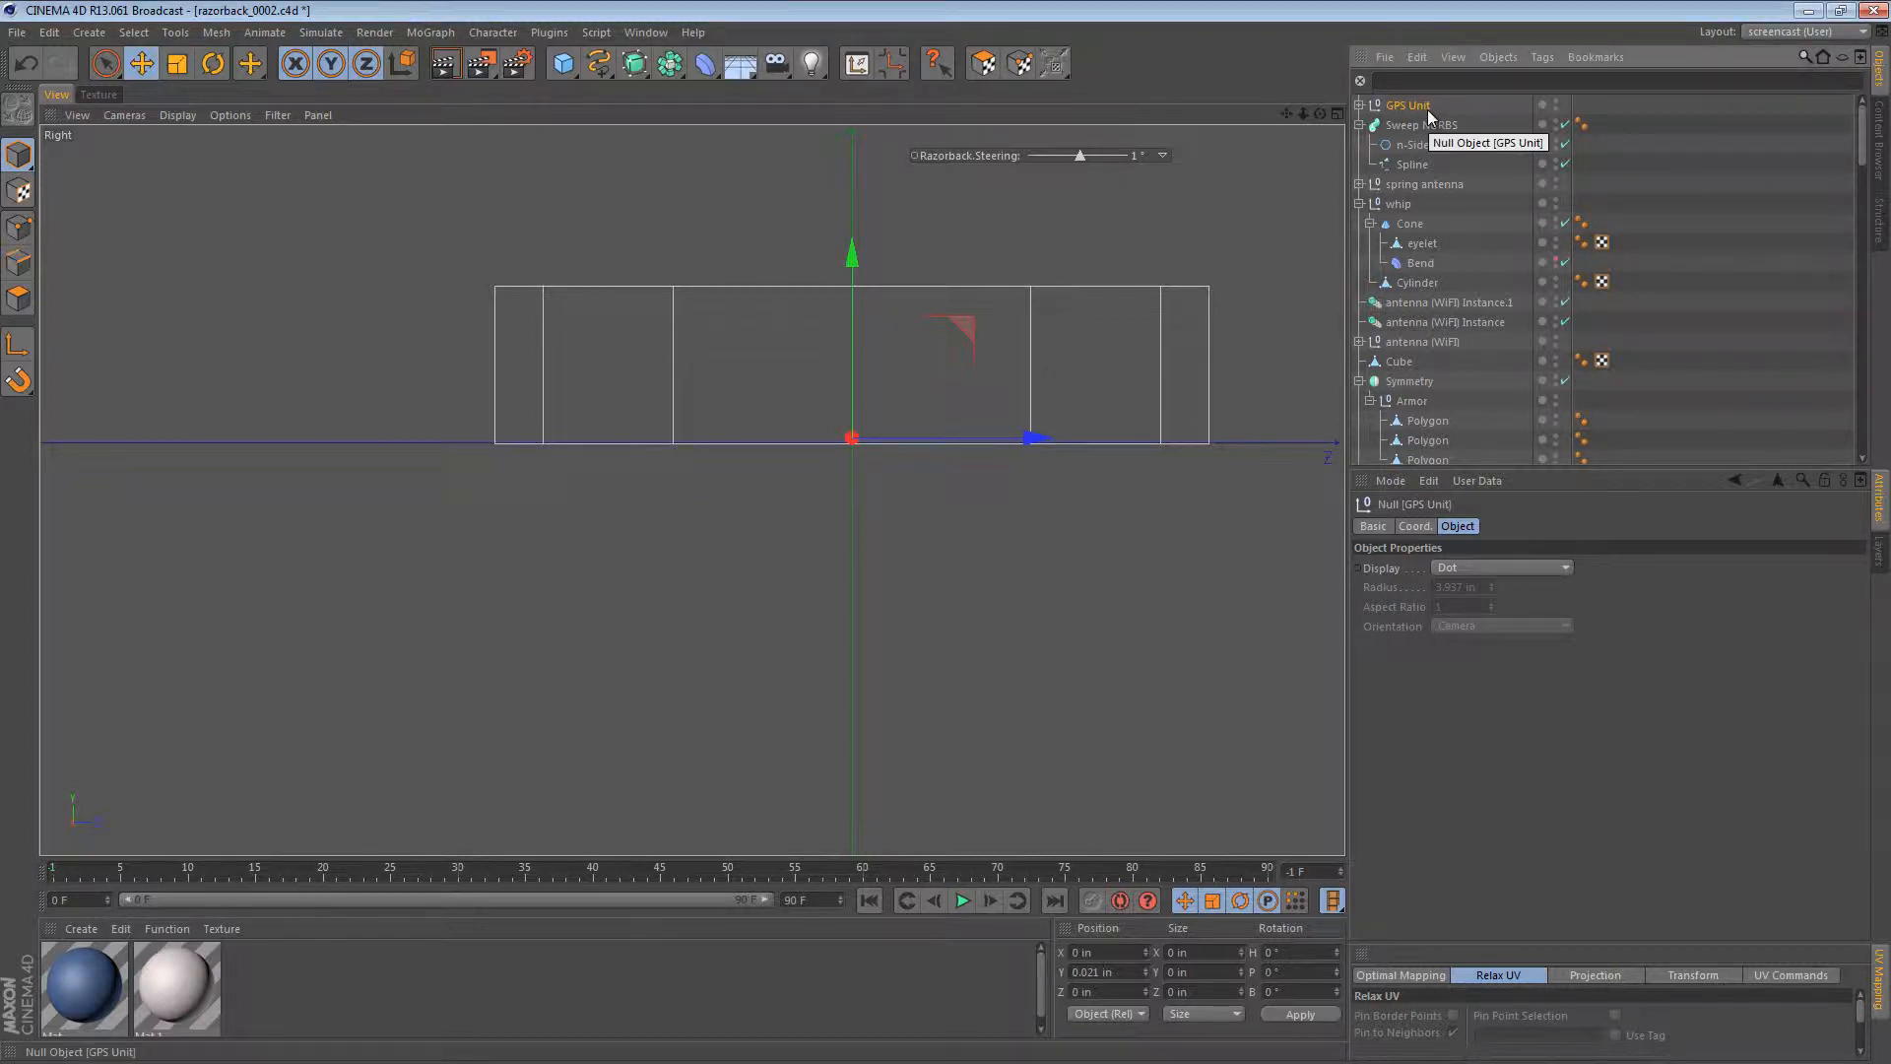
Step: Move the GPS Unit up and back to the motorcycle's tail, at about Y 36 in and Z -22 in
scroll(654, 329, down, 10)
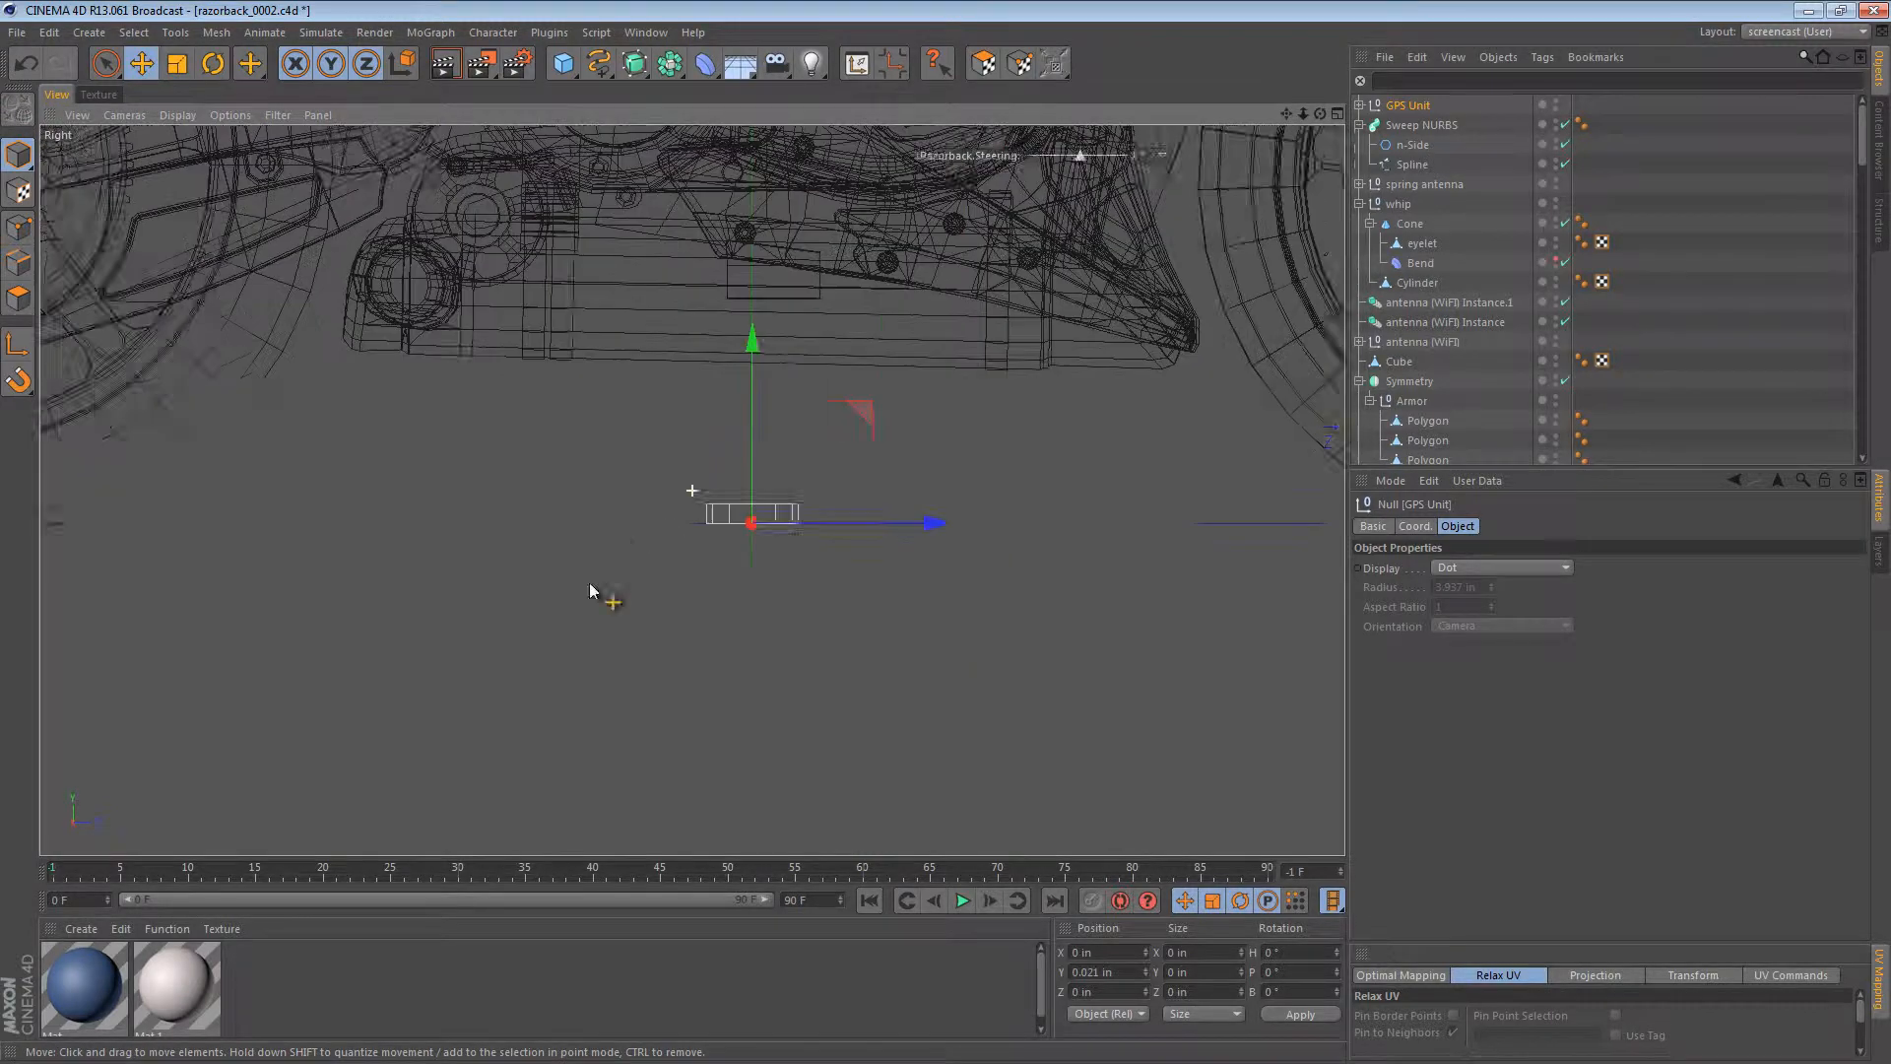
scroll(710, 486, down, 8)
key(e)
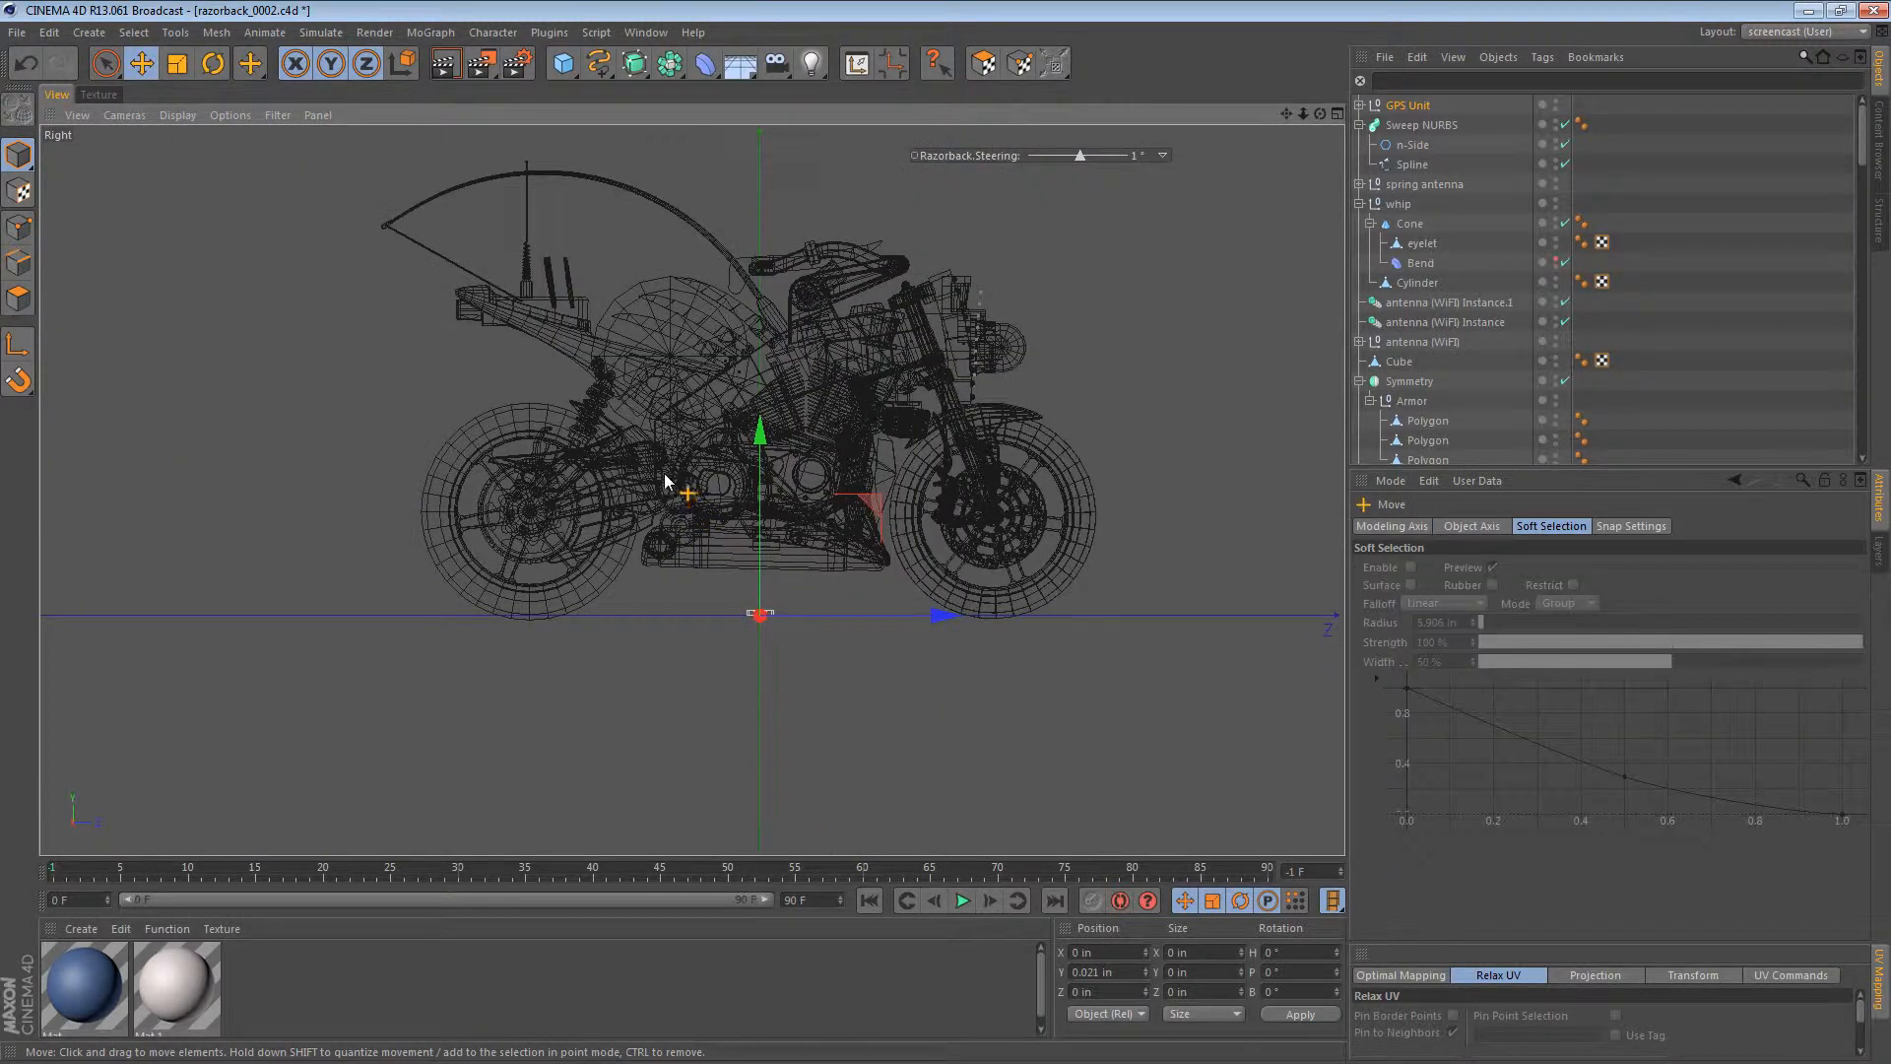
key(F1)
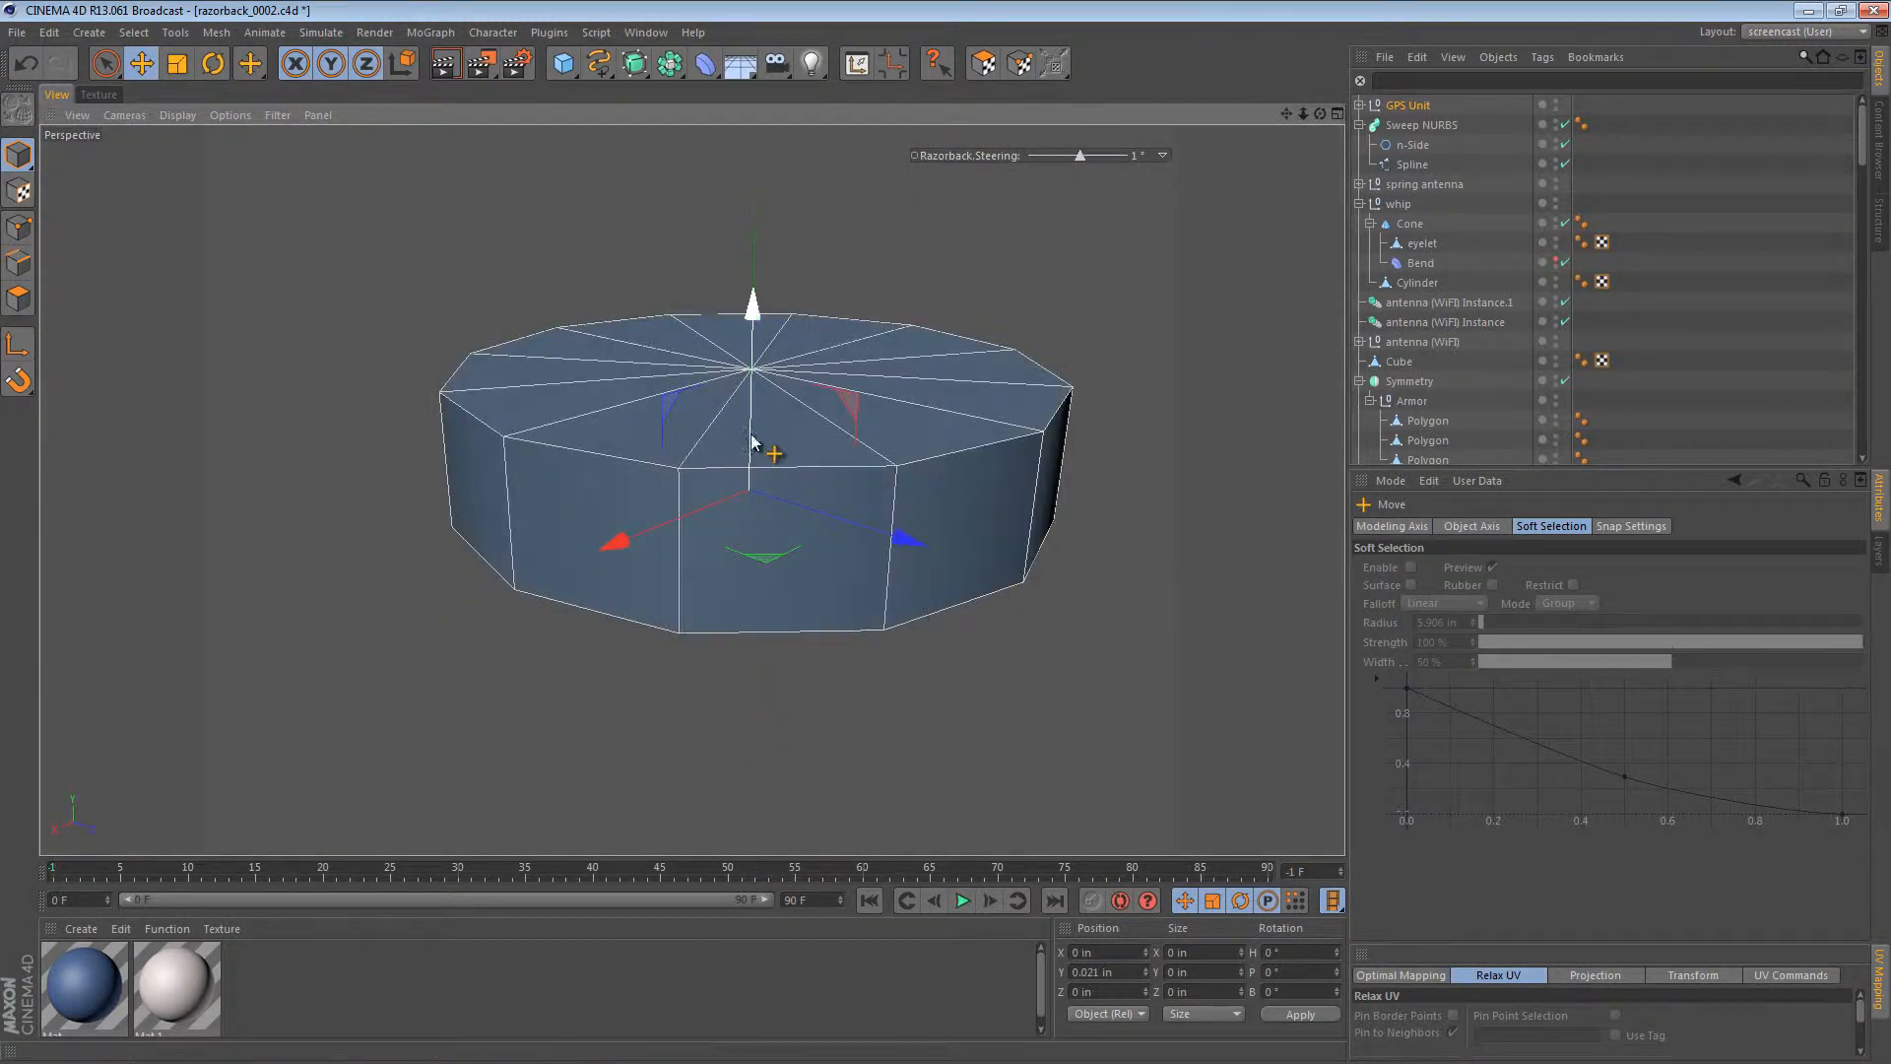
key(h)
alt+drag(760, 554, 940, 445)
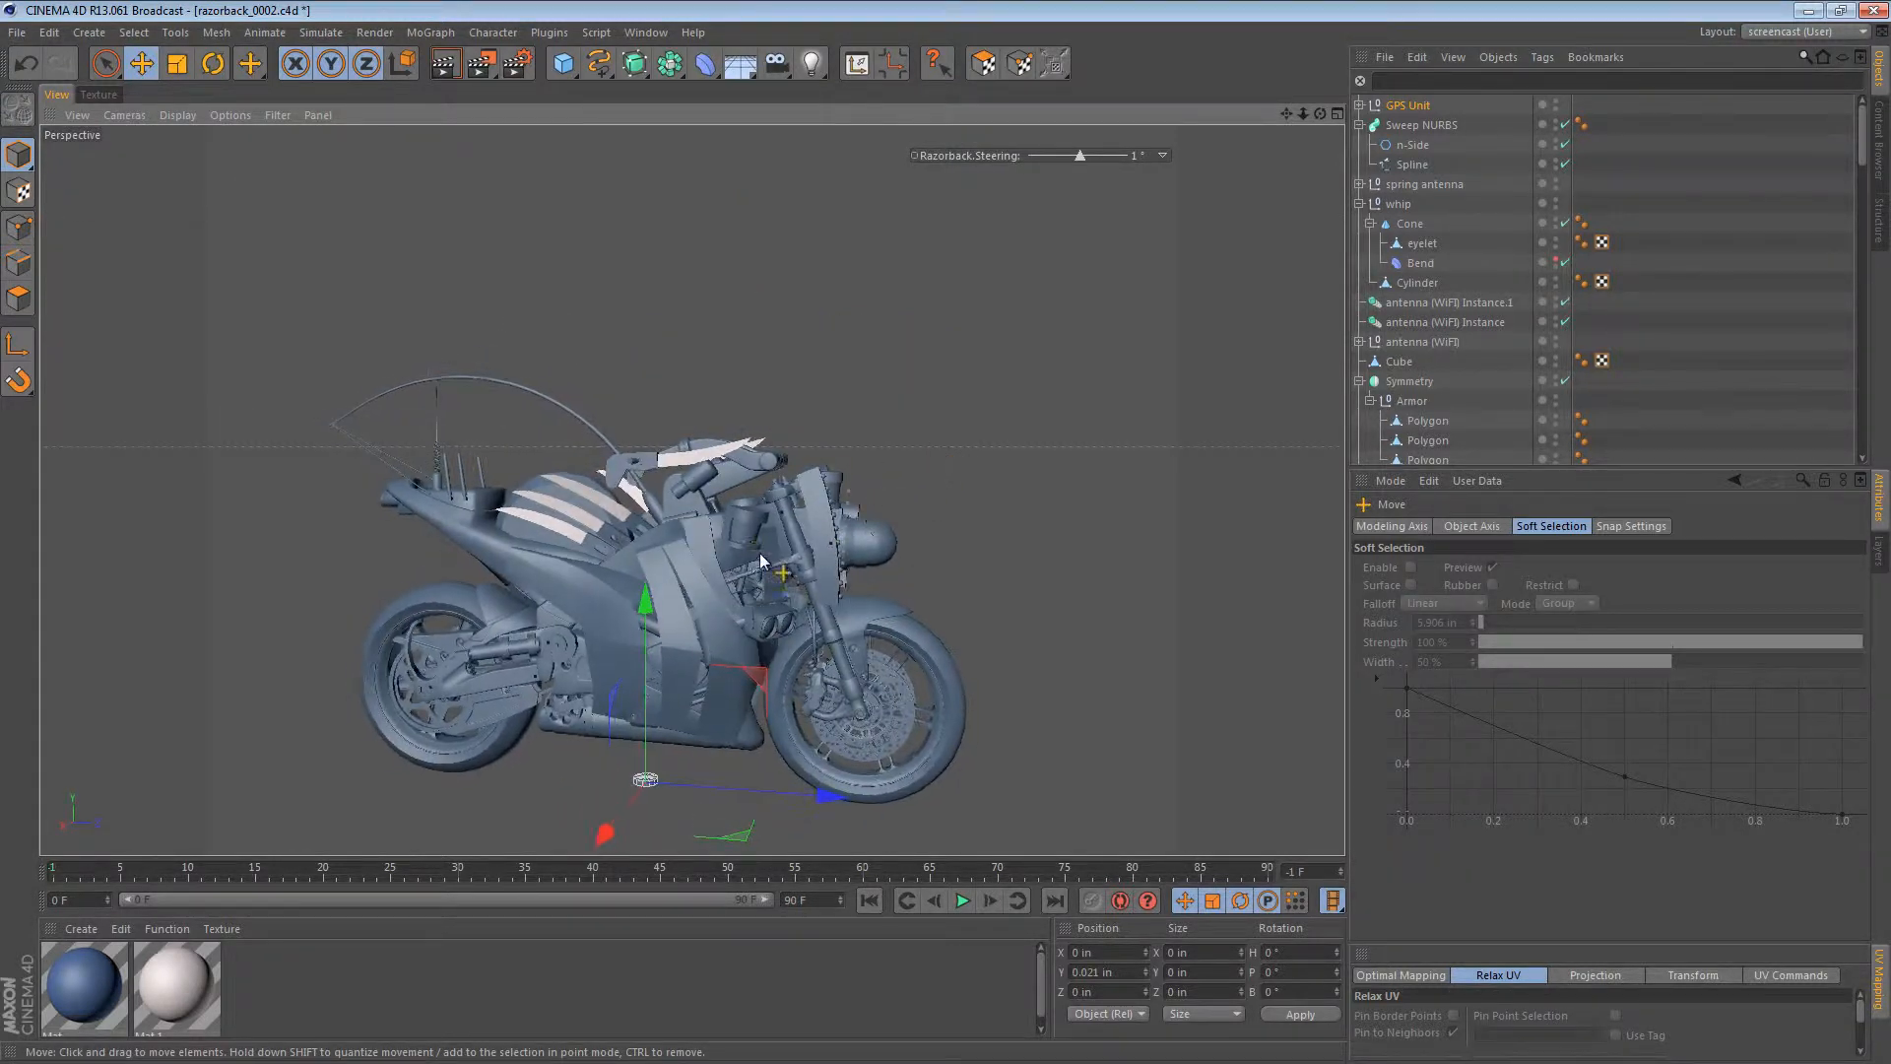
alt+middle_drag(759, 553, 988, 489)
drag(993, 608, 813, 320)
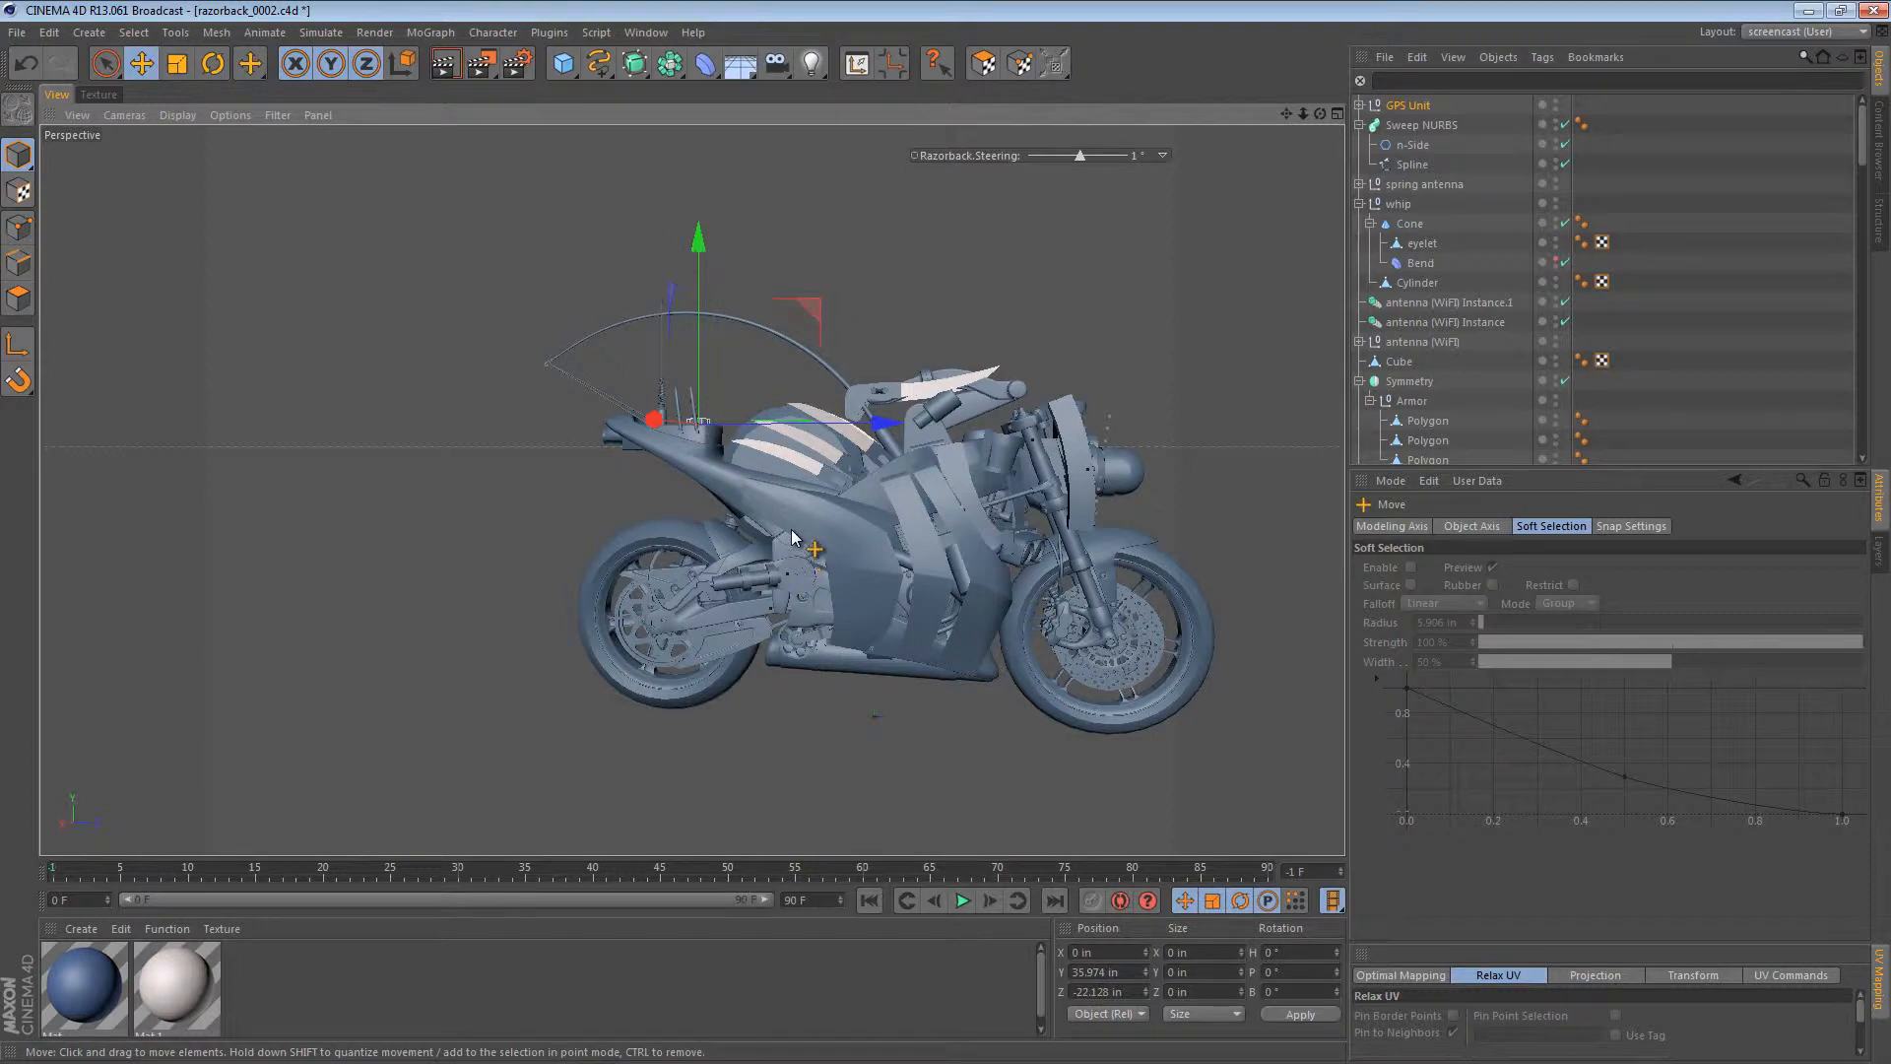
Step: Shift the GPS Unit slightly rearward in the Top view to about Z -23.5 in
key(F2)
alt+right_drag(1025, 422, 885, 433)
alt+middle_drag(884, 433, 846, 545)
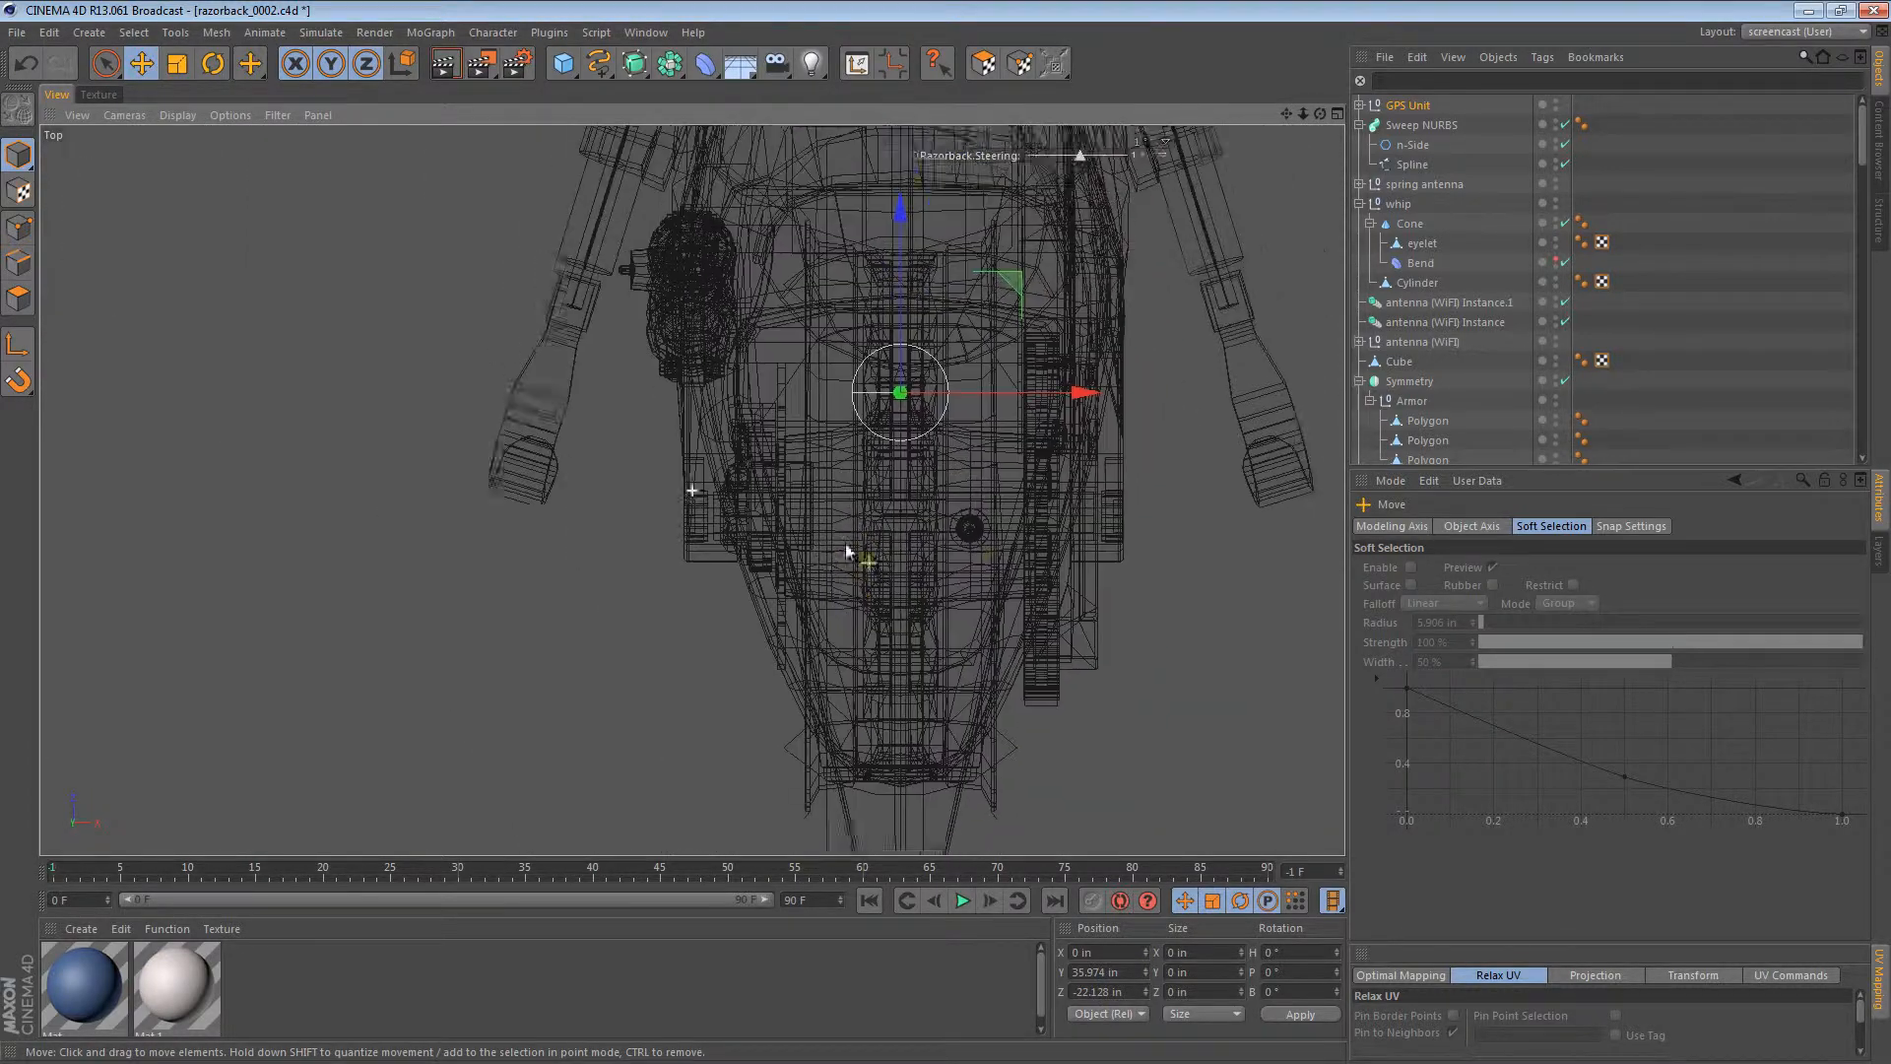
scroll(846, 552, up, 5)
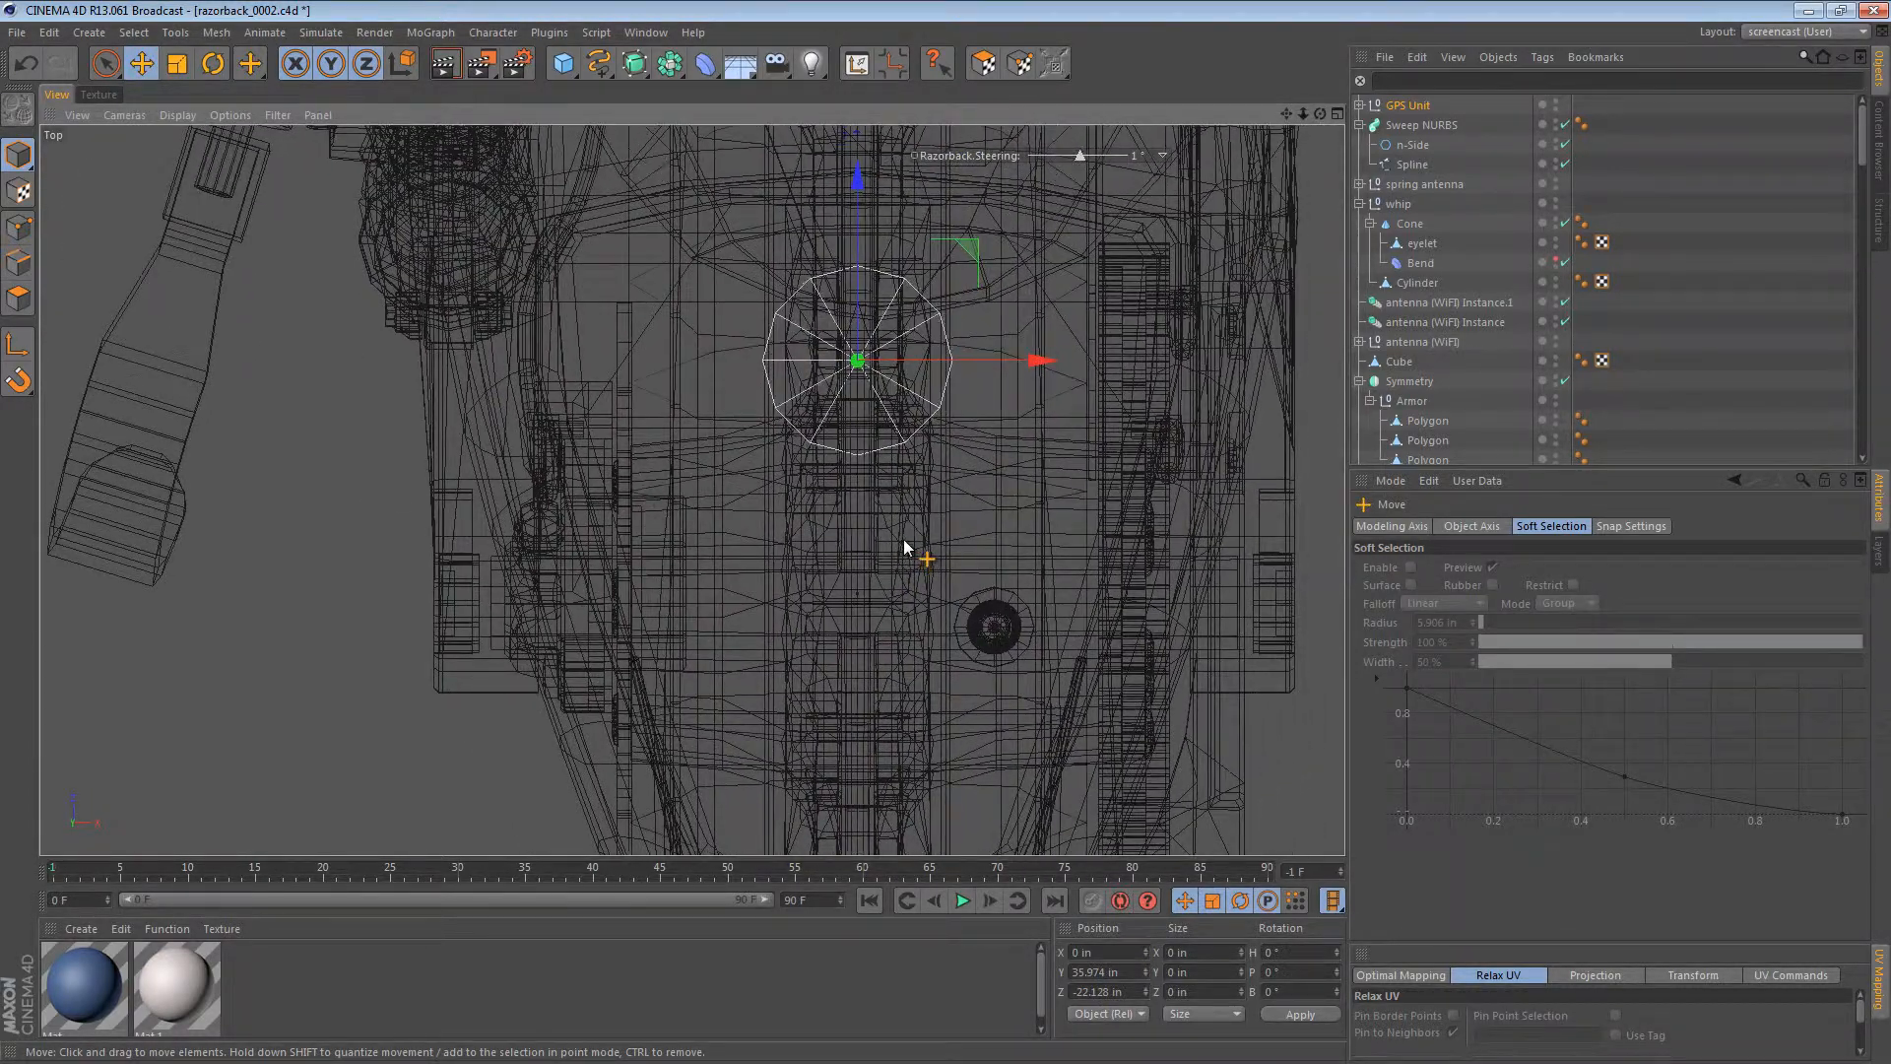
alt+middle_drag(913, 541, 899, 388)
drag(853, 158, 829, 245)
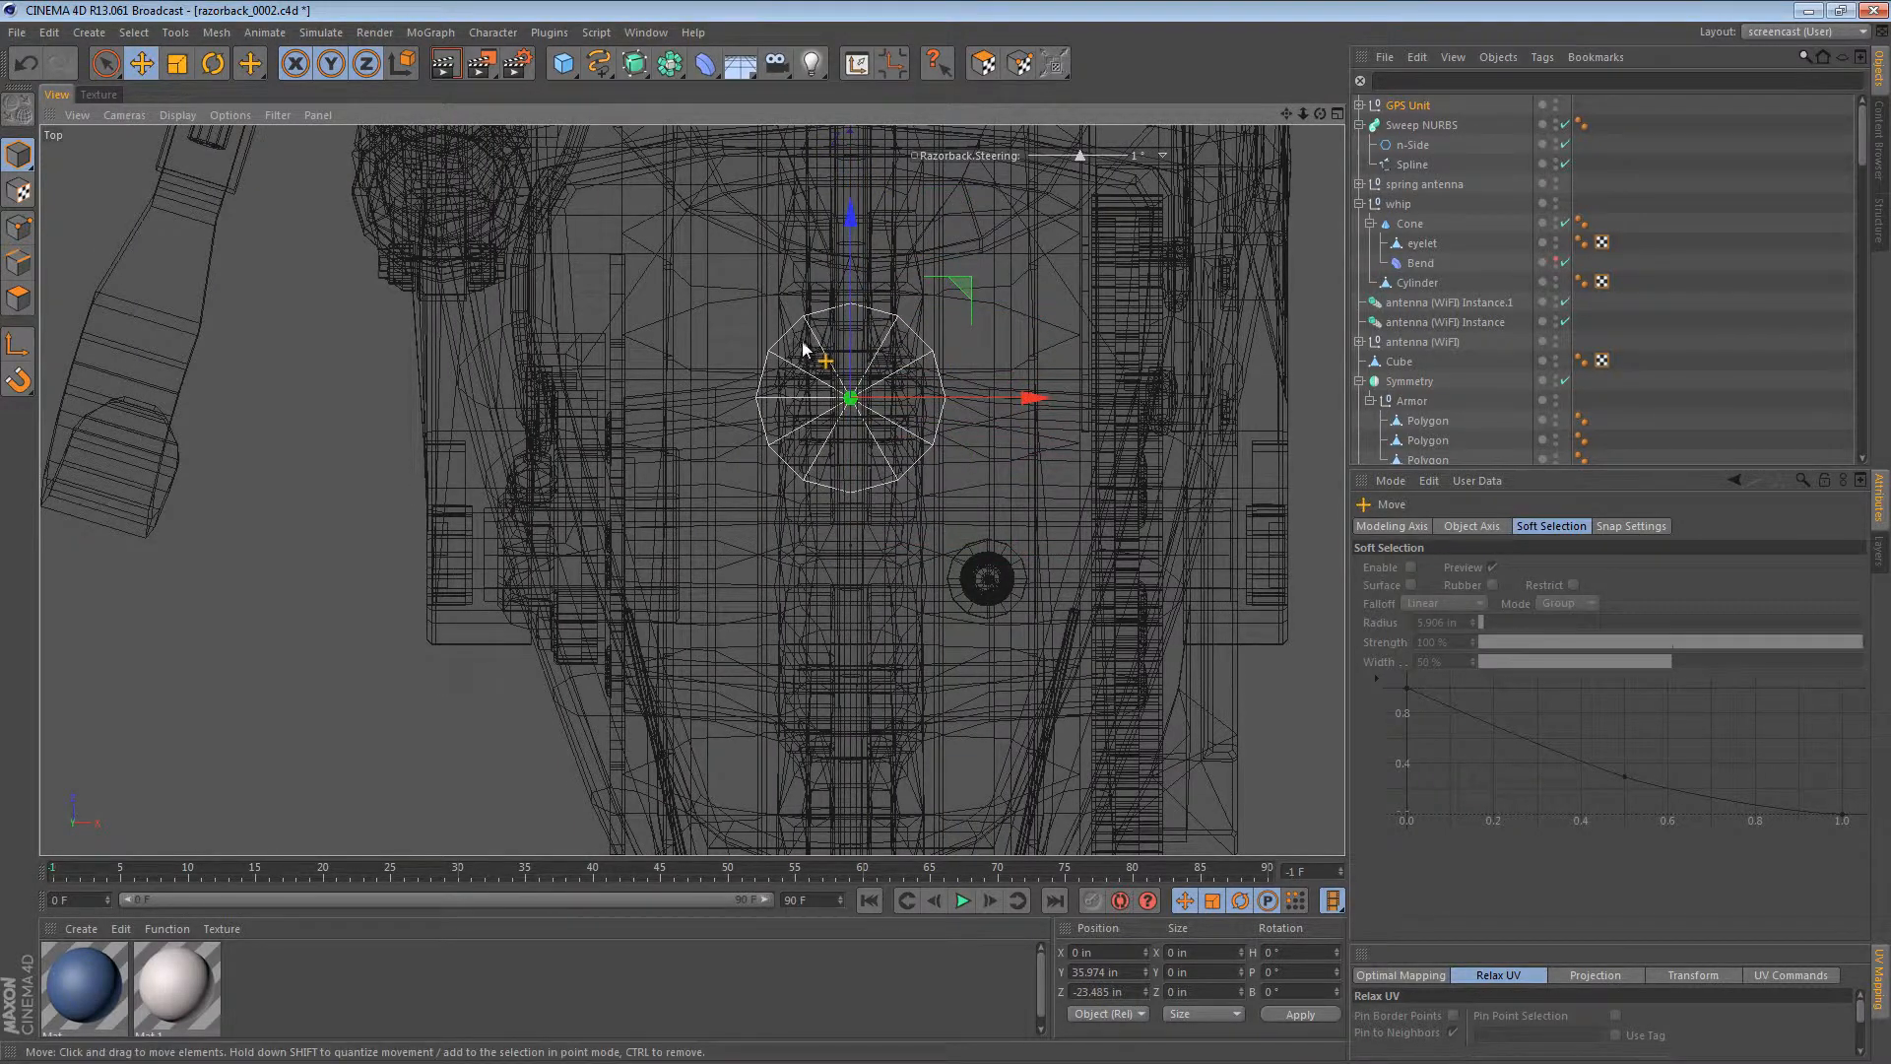
Step: Reposition the GPS Unit off-centre on the tail box beside the antennas, at about X -1.6 in and Z -22 in
key(F1)
alt+drag(722, 406, 727, 674)
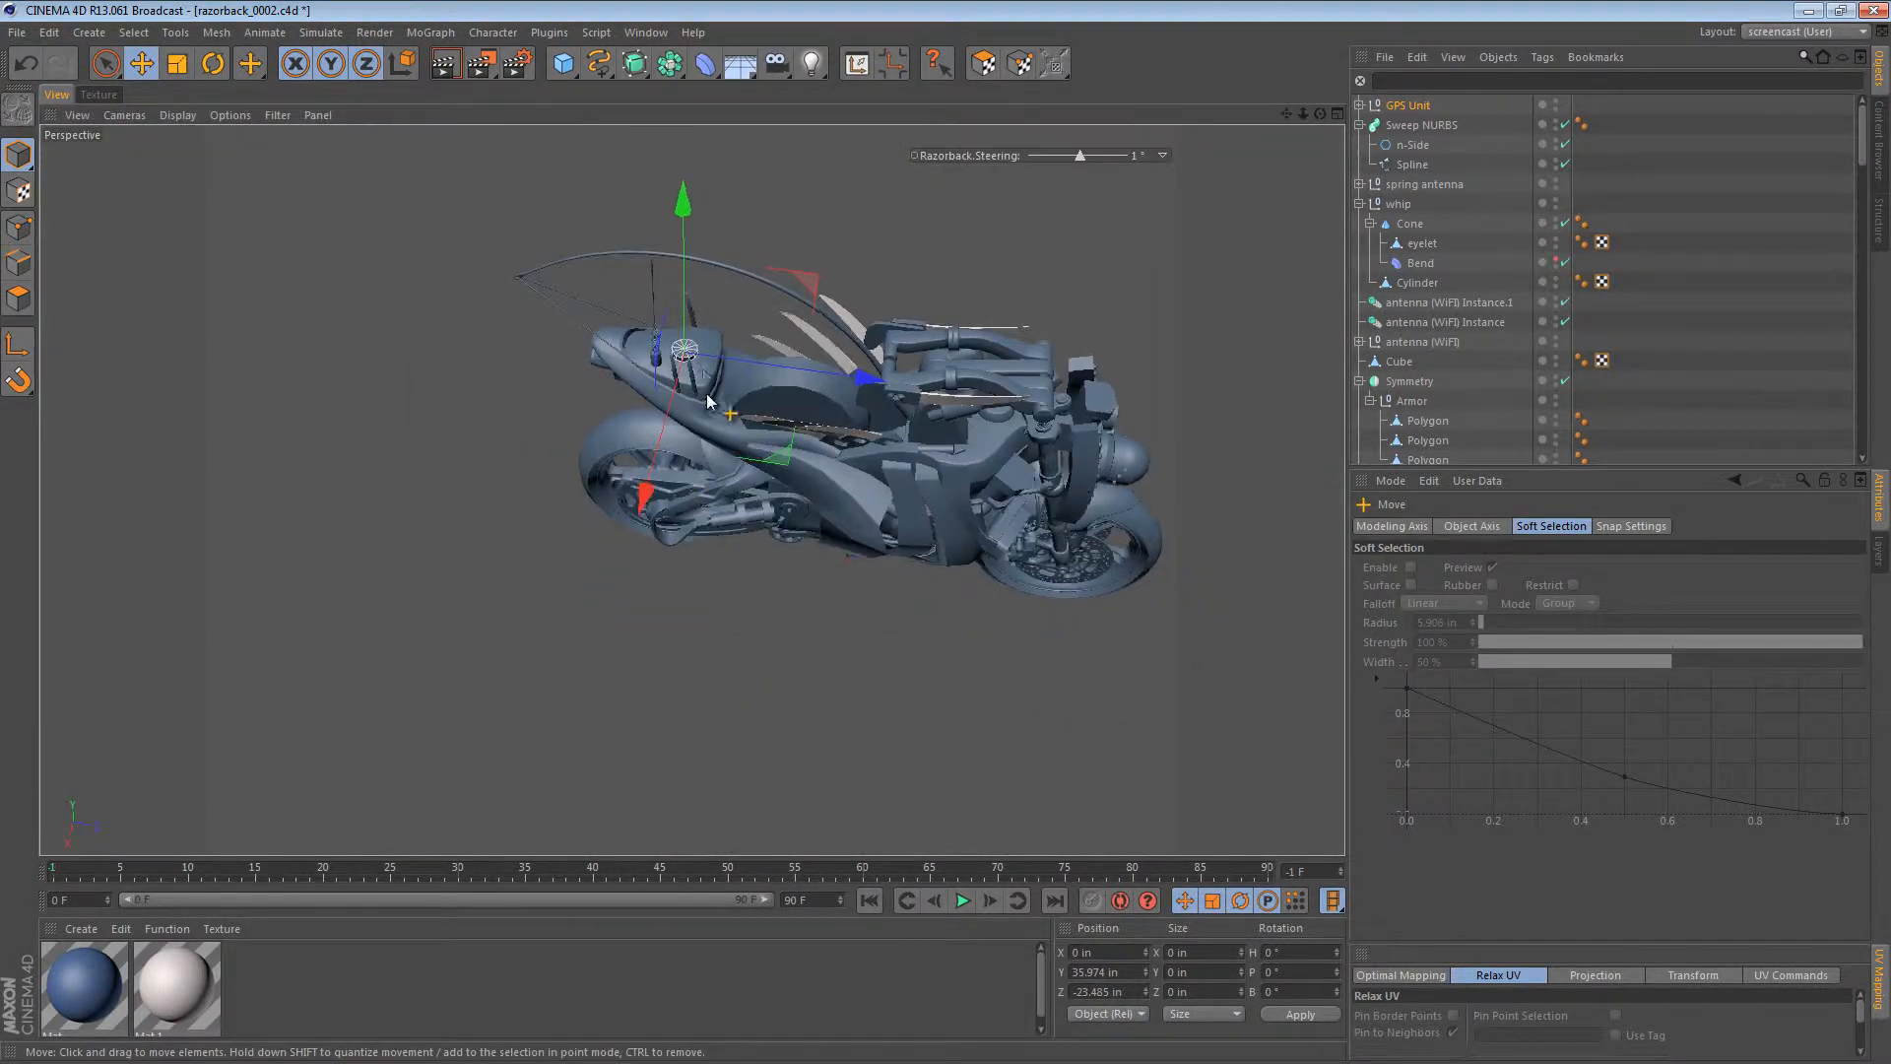
alt+right_drag(696, 342, 1053, 338)
alt+drag(768, 341, 781, 471)
drag(727, 554, 699, 158)
Step: Lower the GPS Unit by about 0.18 in so its base sinks into the tail box surface
alt+right_drag(699, 489, 956, 473)
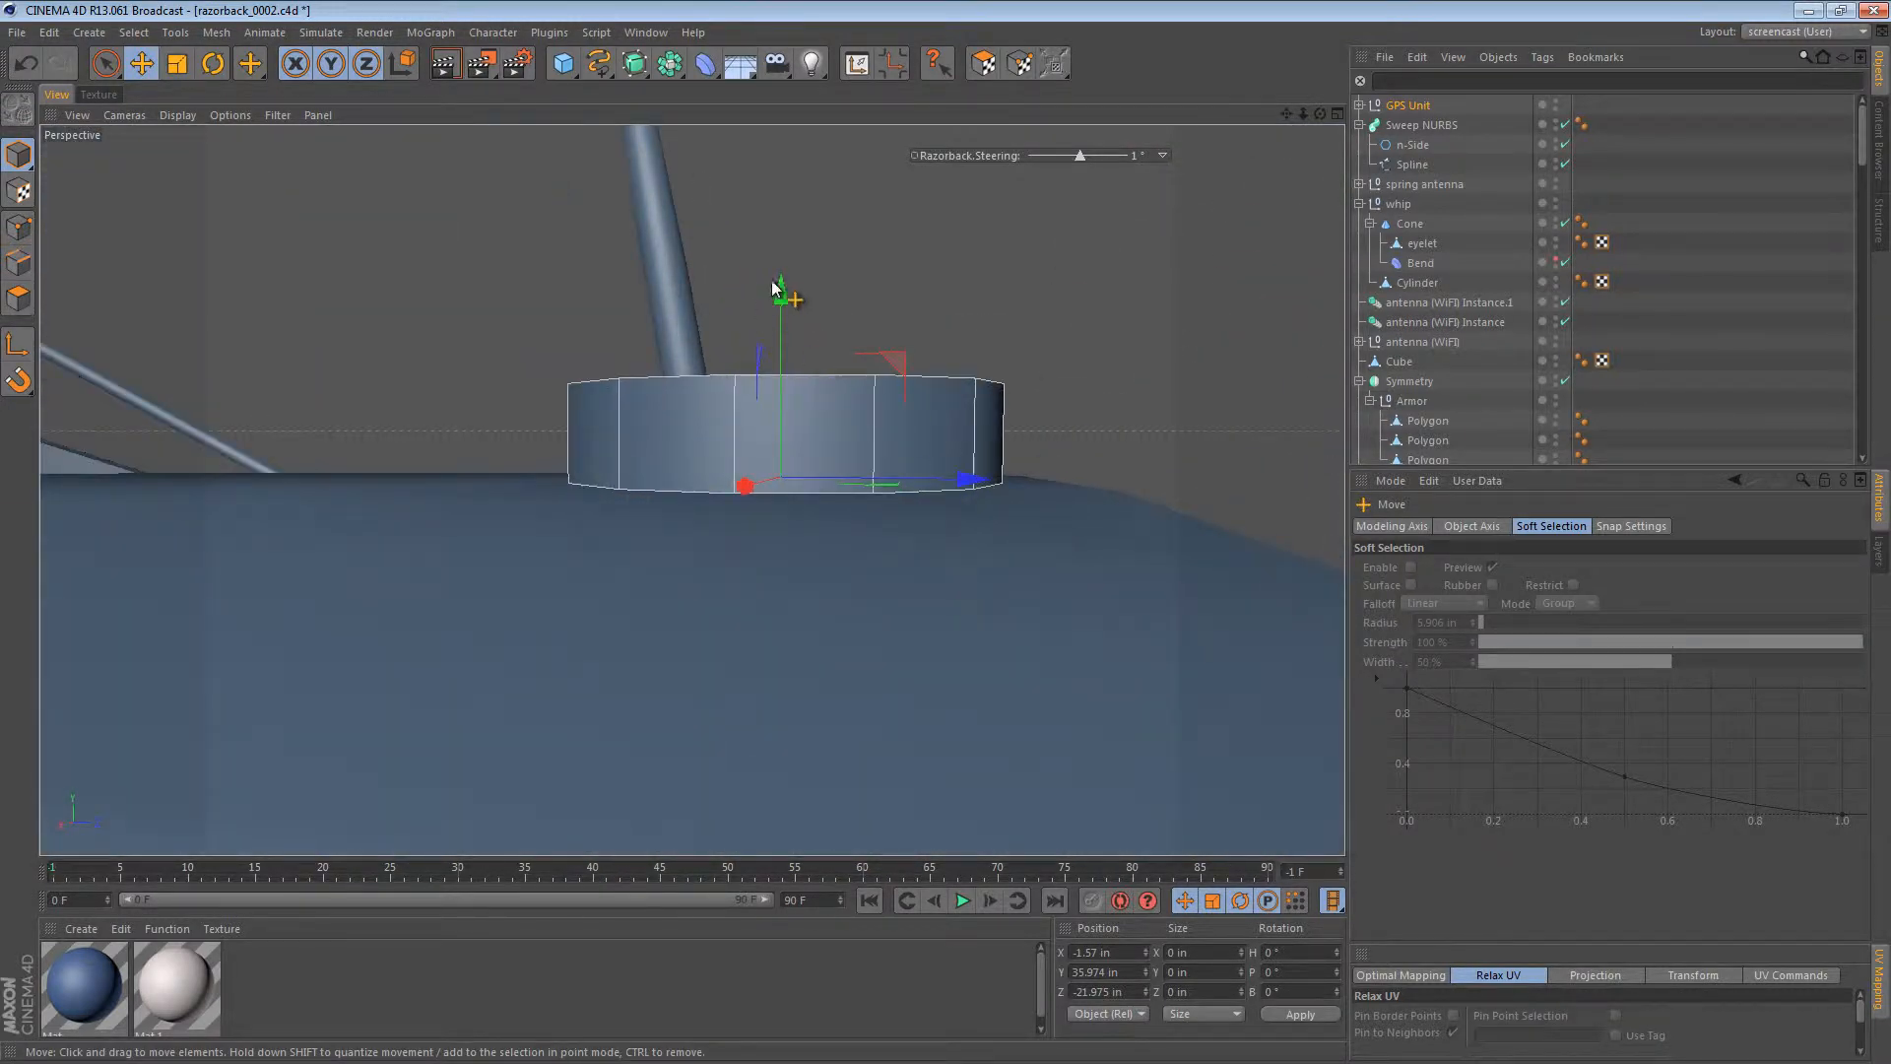
drag(788, 293, 792, 305)
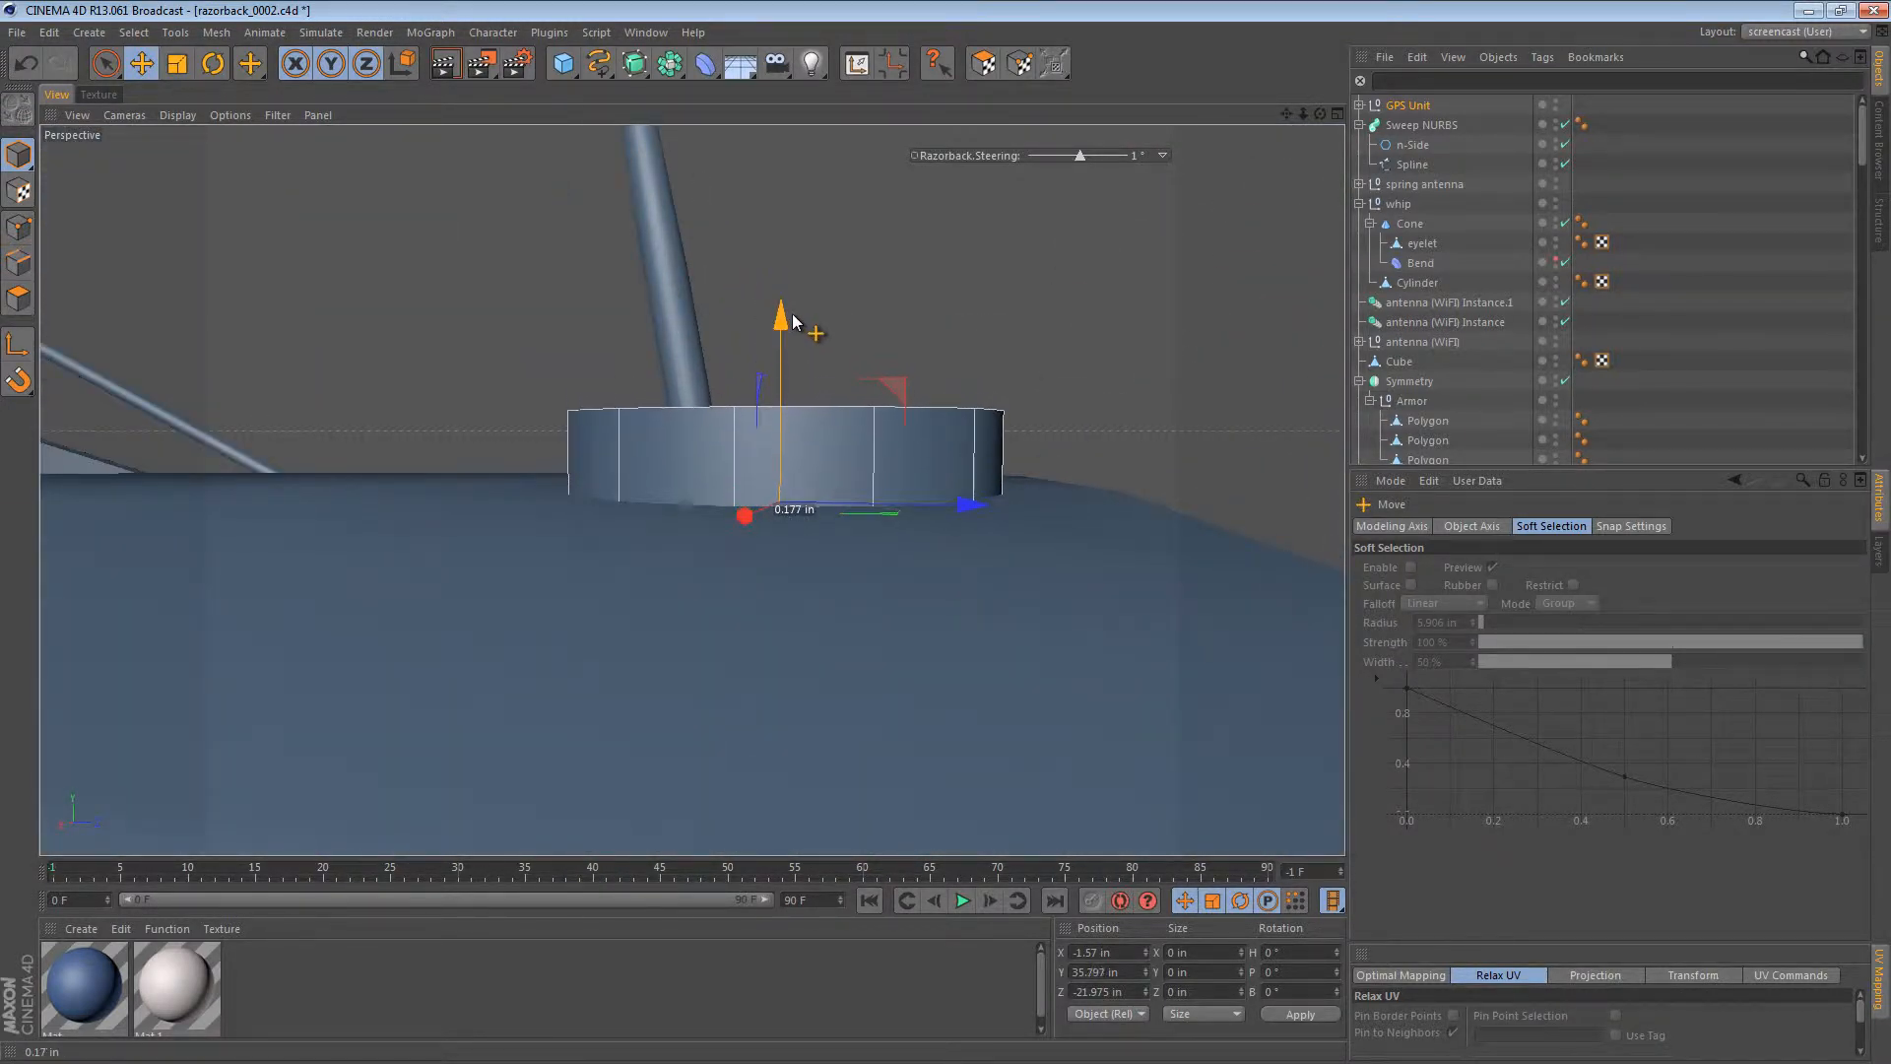
alt+right_drag(964, 530, 588, 542)
alt+drag(872, 534, 830, 644)
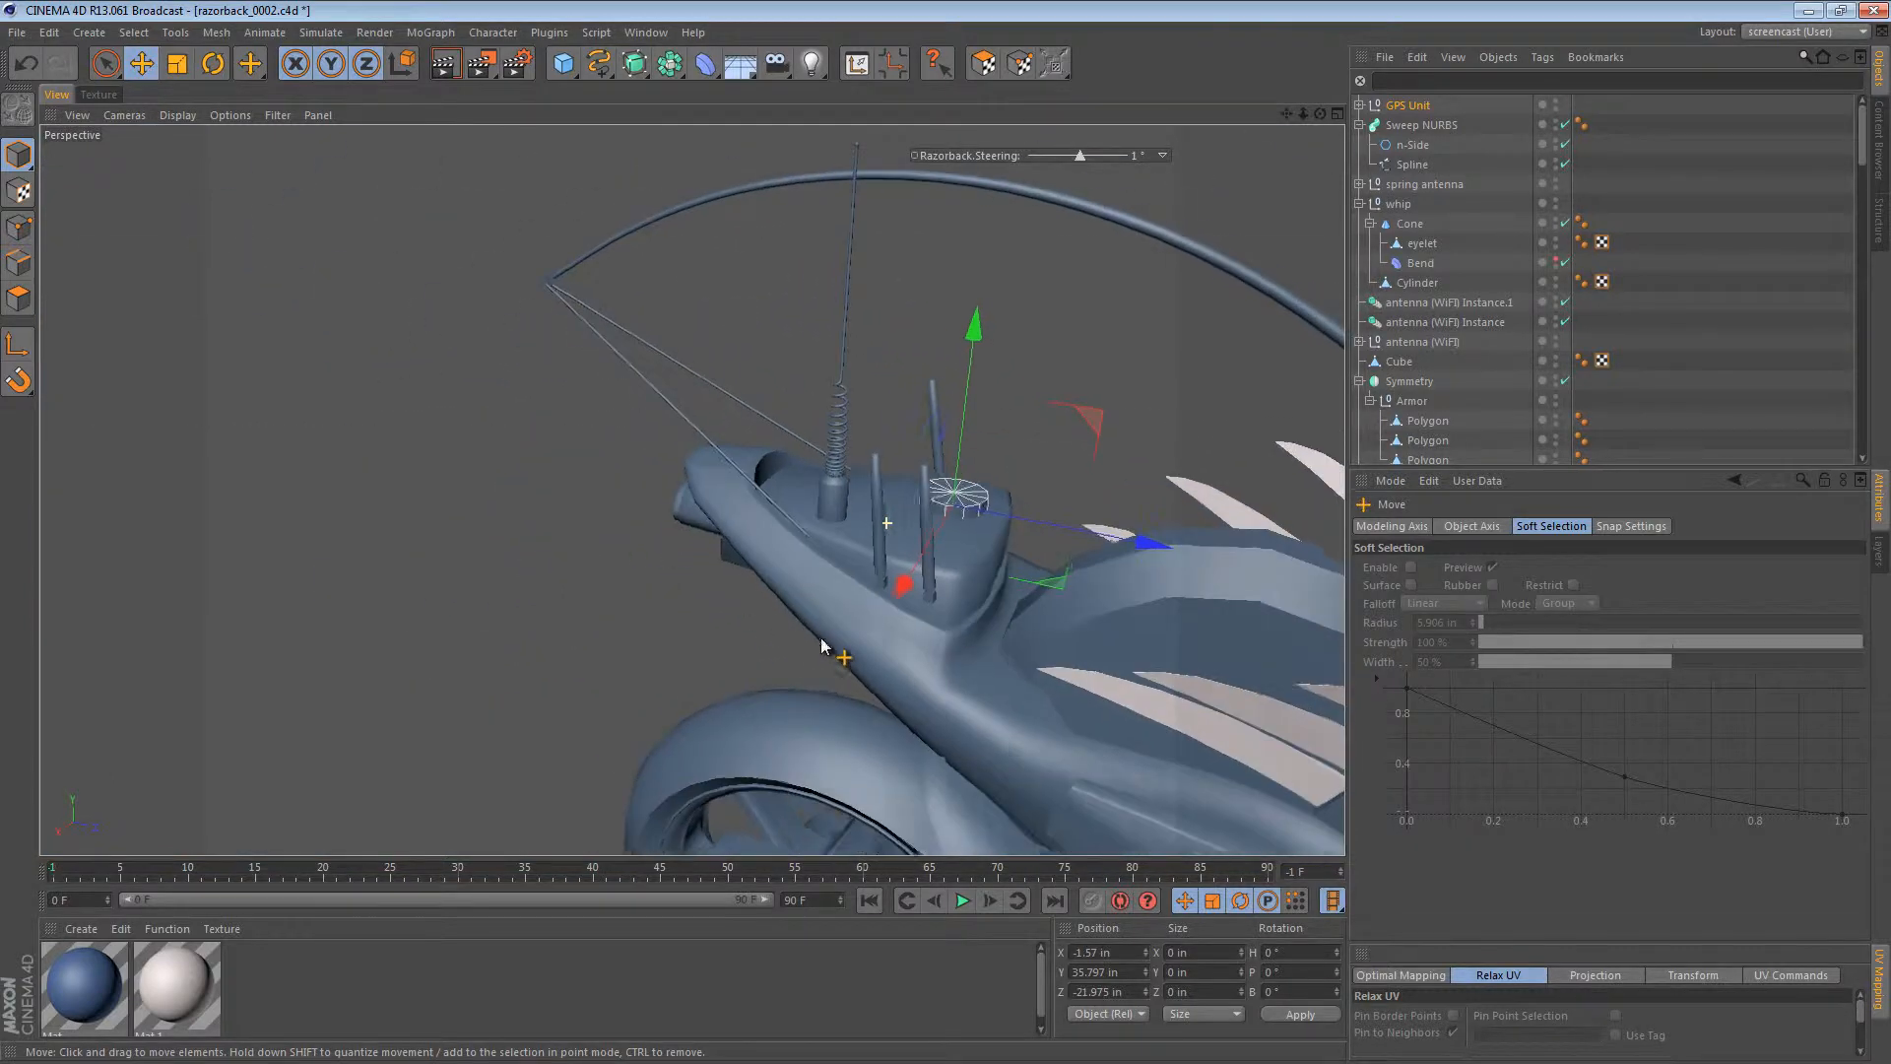
Step: Raise the GPS Unit slightly on the tail box to about Y 35.87 in
alt+right_drag(956, 523, 1249, 486)
alt+right_drag(1064, 456, 908, 418)
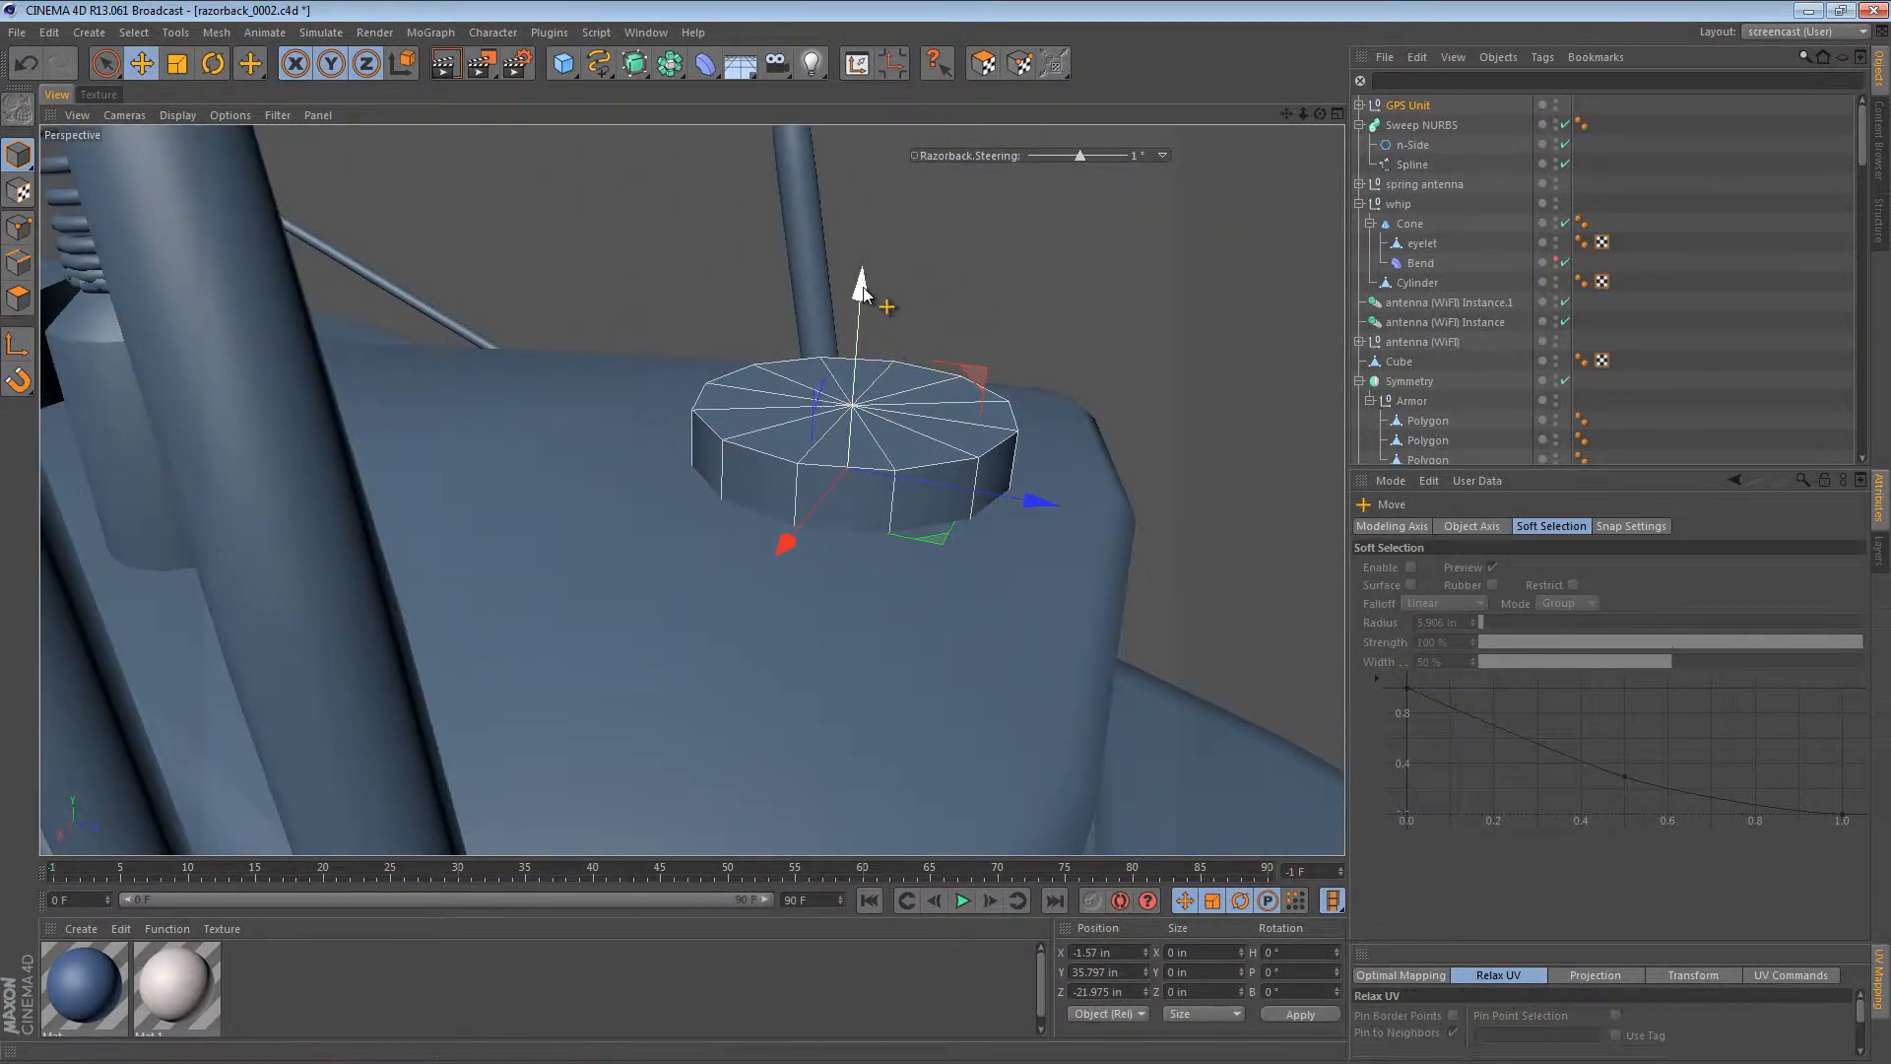
drag(862, 288, 863, 284)
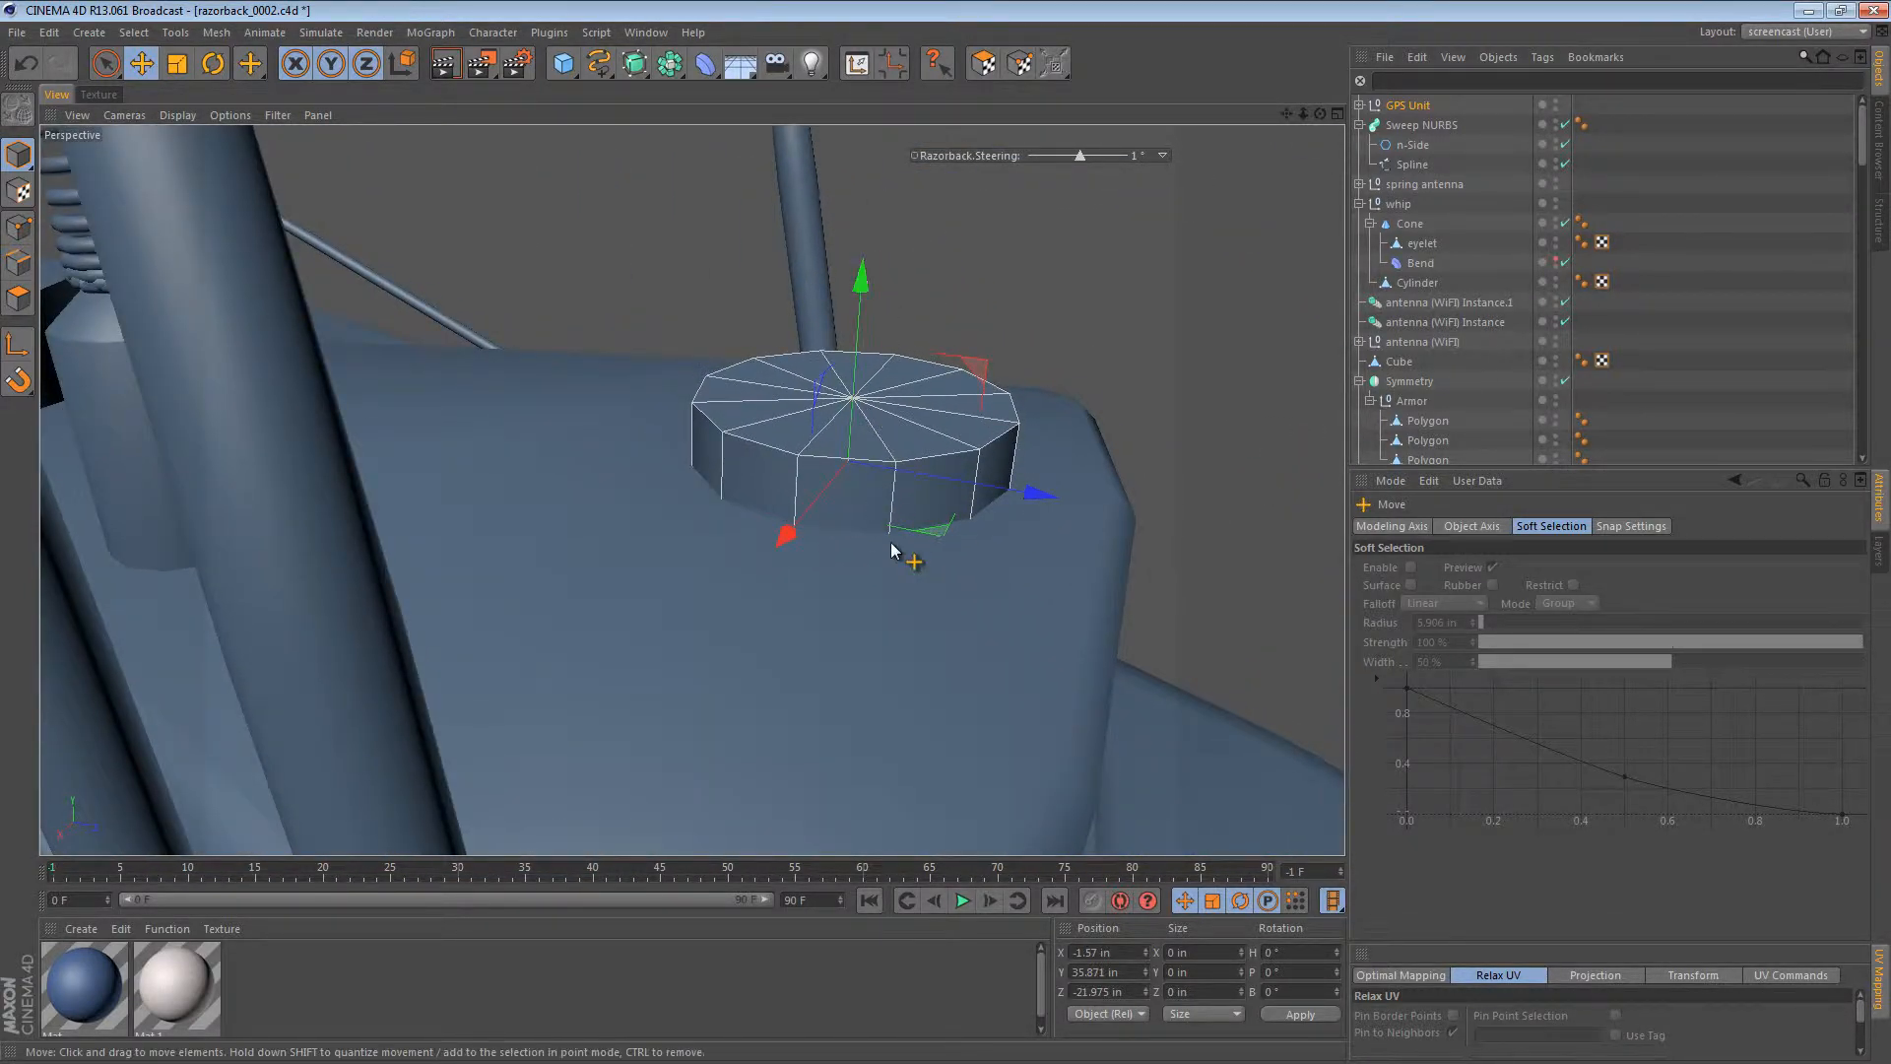
Step: Create an instance of the GPS Unit
alt+right_drag(891, 543, 610, 512)
middle_click(787, 679)
middle_click(392, 645)
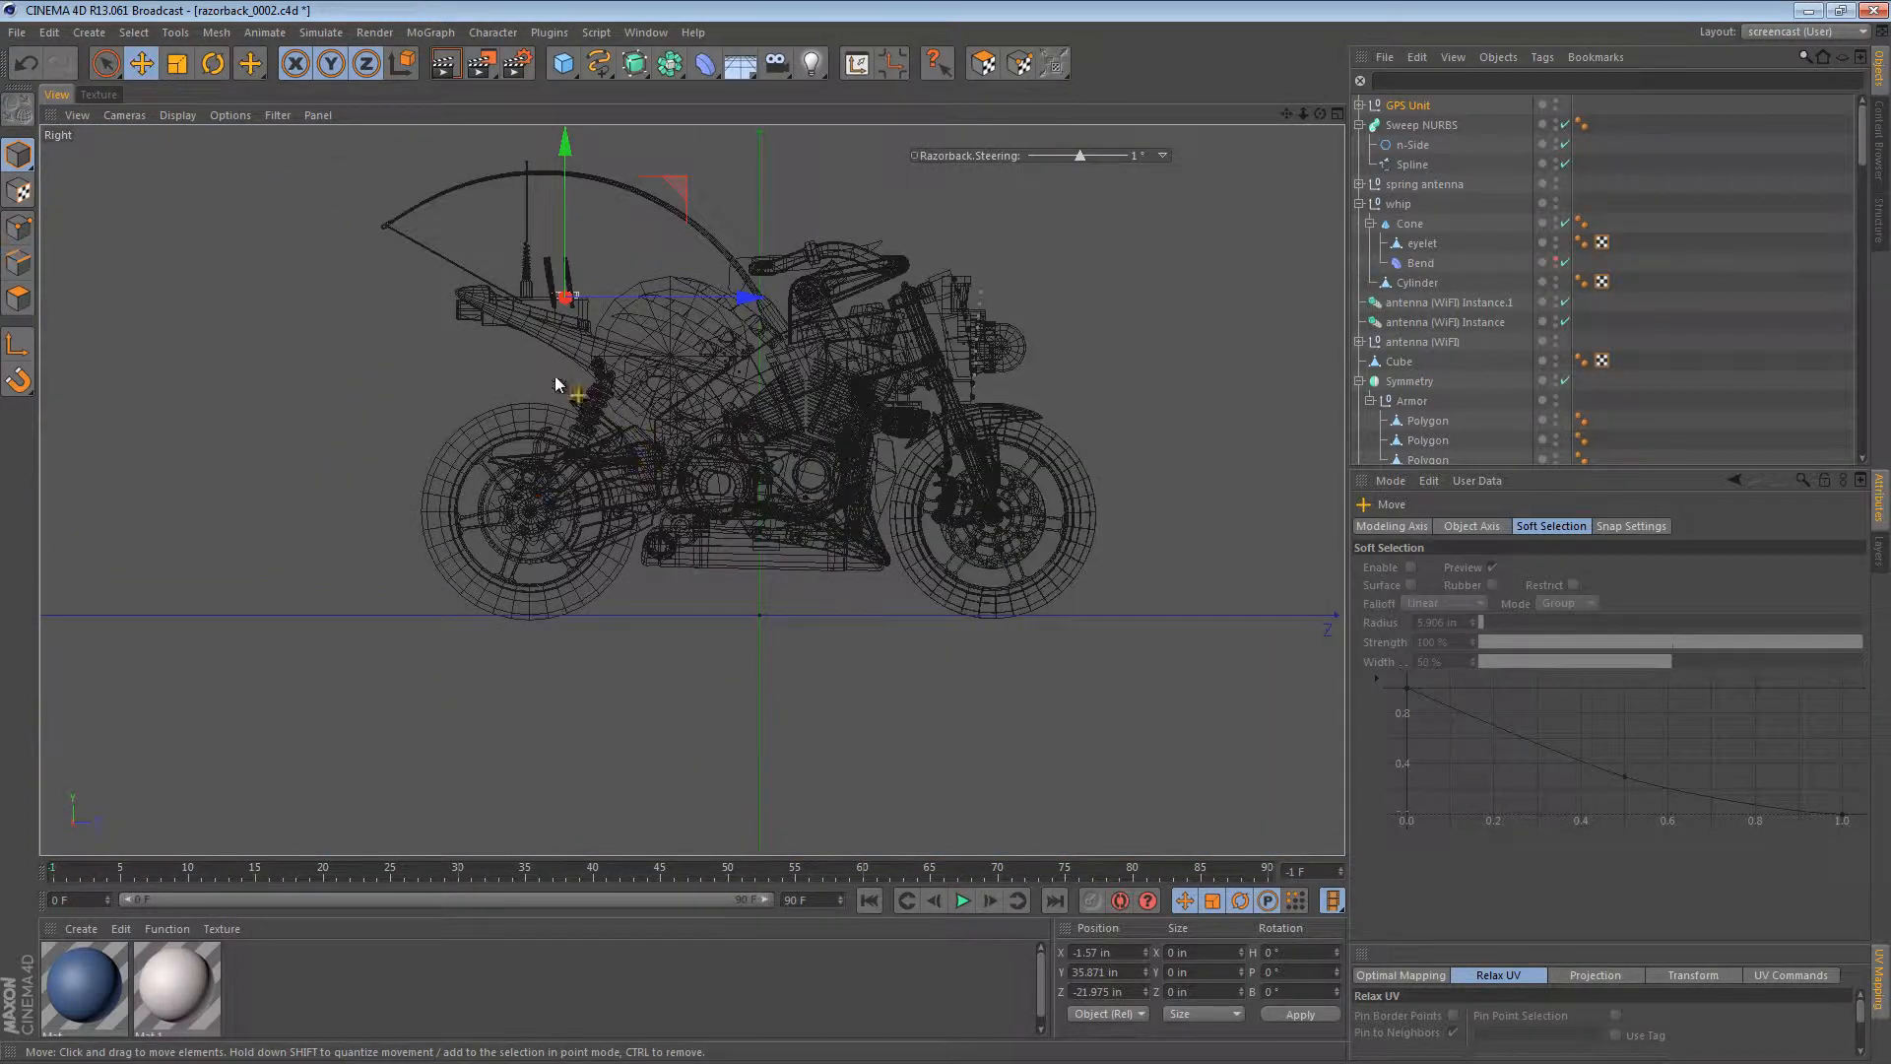
alt+right_drag(553, 304, 975, 306)
alt+middle_drag(692, 490, 773, 443)
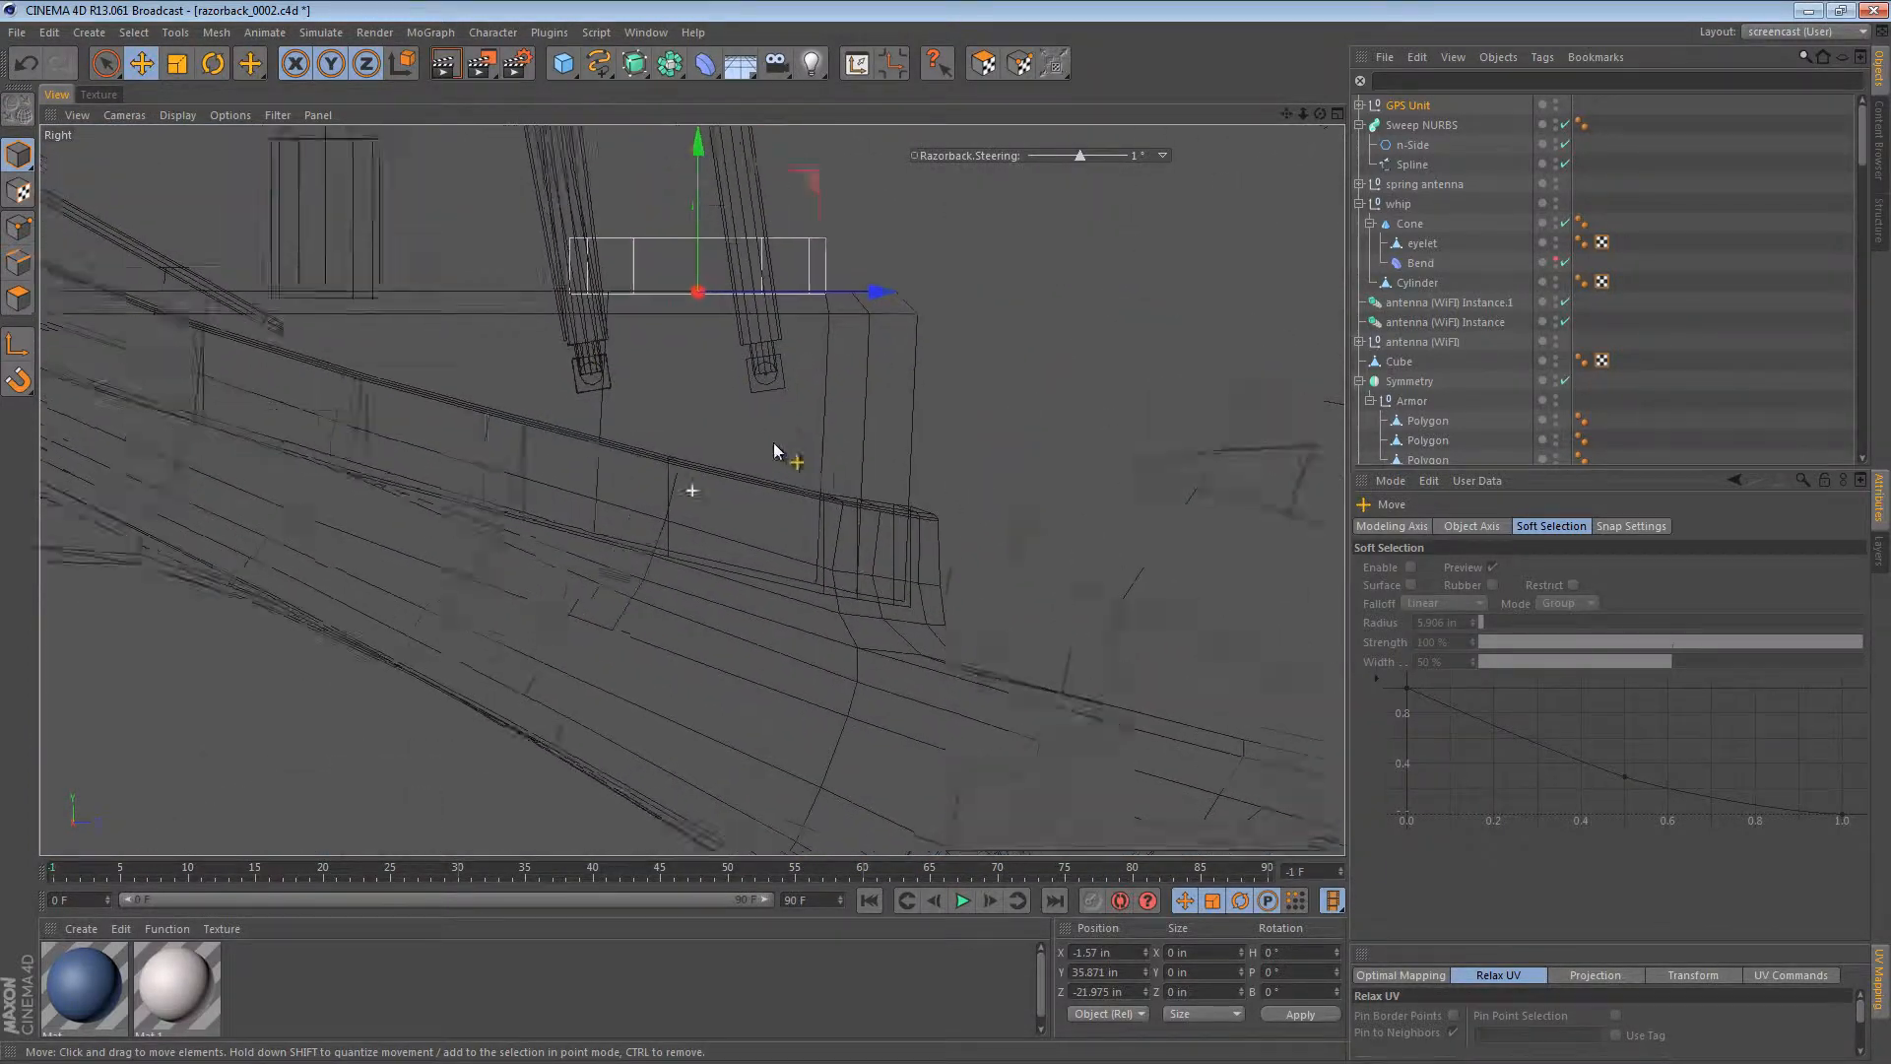
alt+right_drag(774, 451, 430, 442)
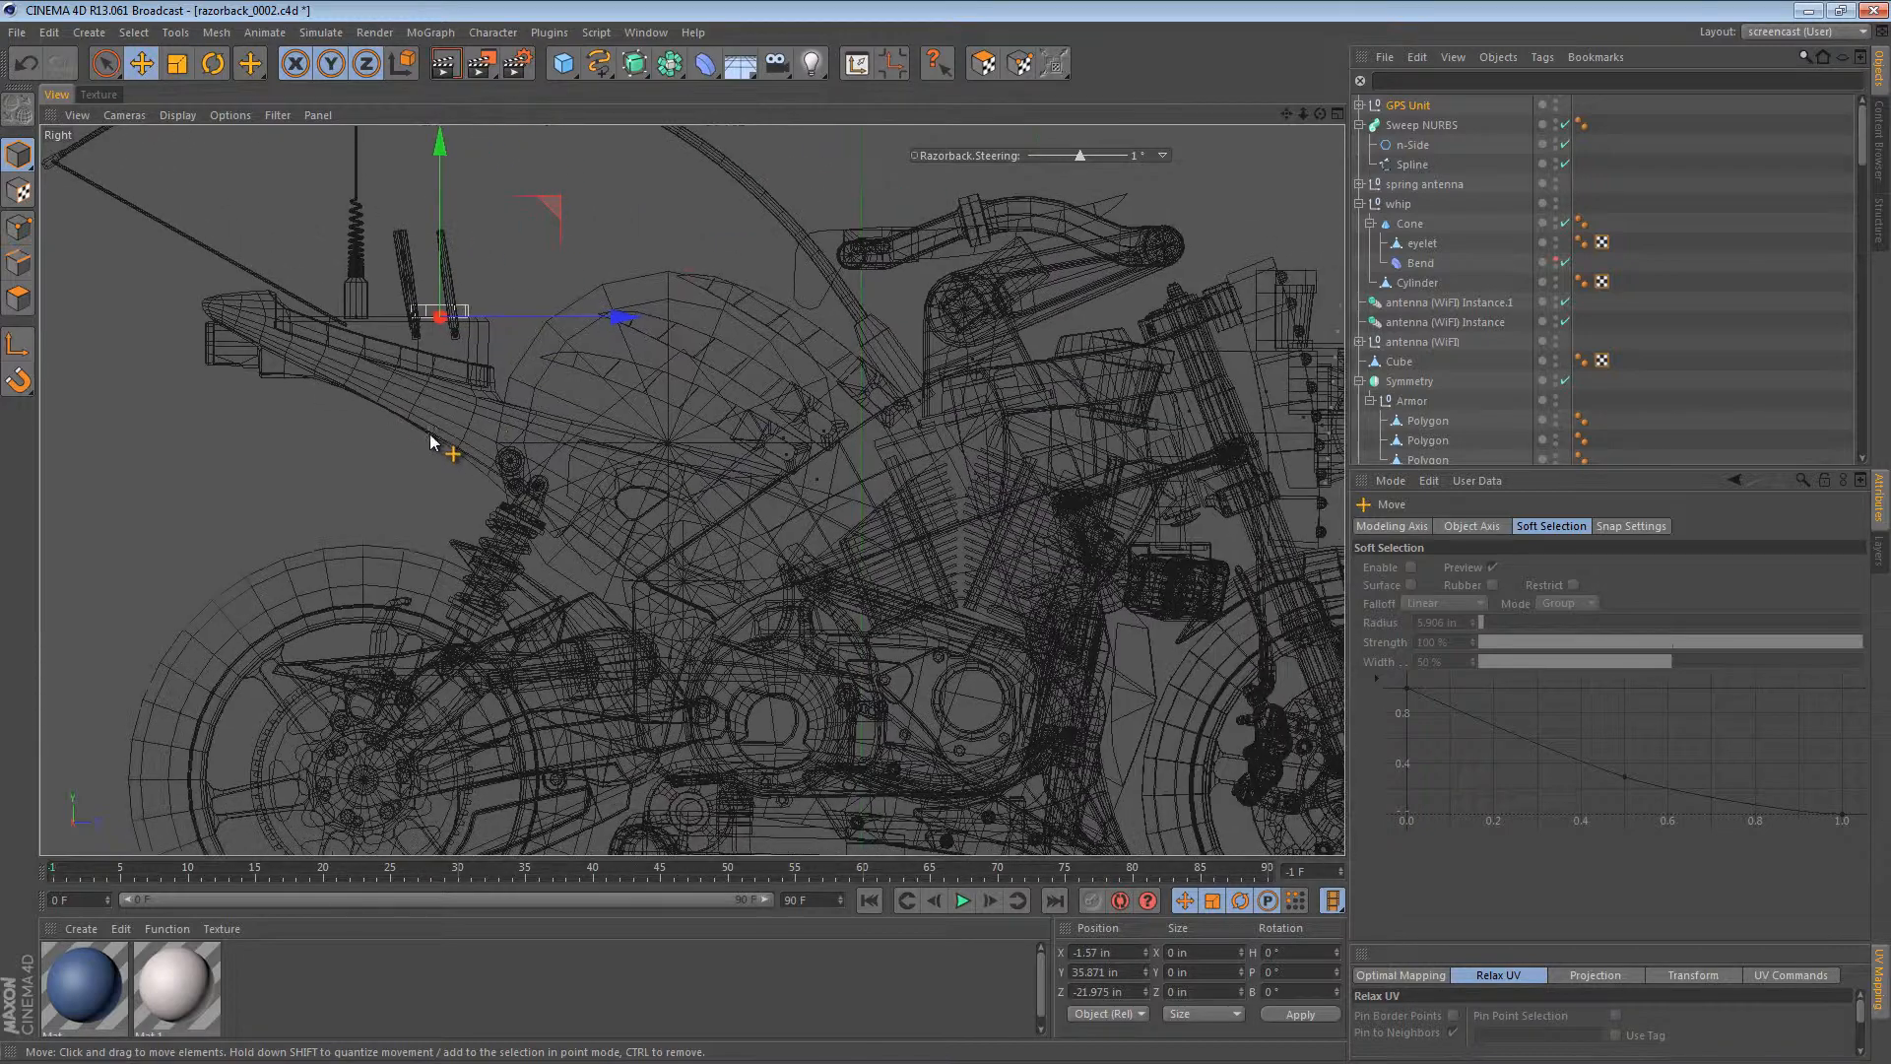
alt+middle_drag(750, 452, 491, 477)
alt+right_drag(796, 482, 724, 482)
alt+middle_drag(724, 483, 660, 440)
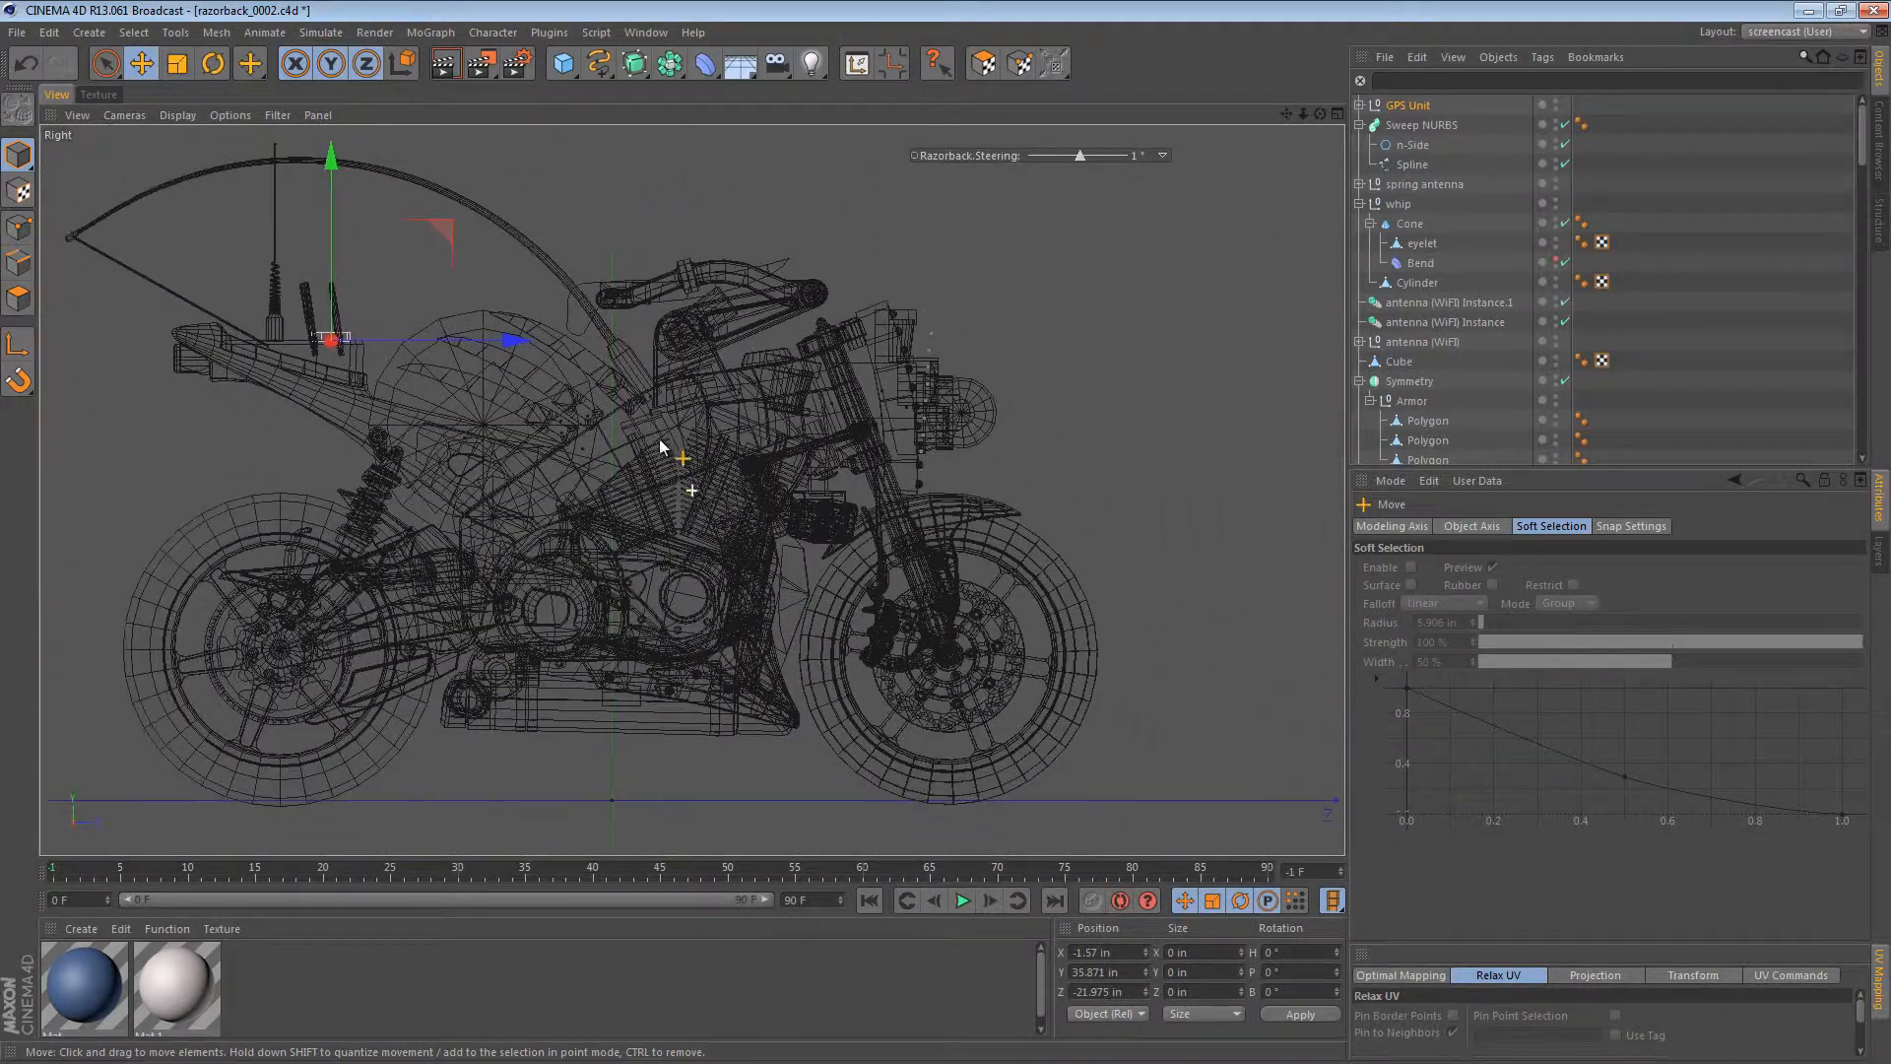
click(1400, 110)
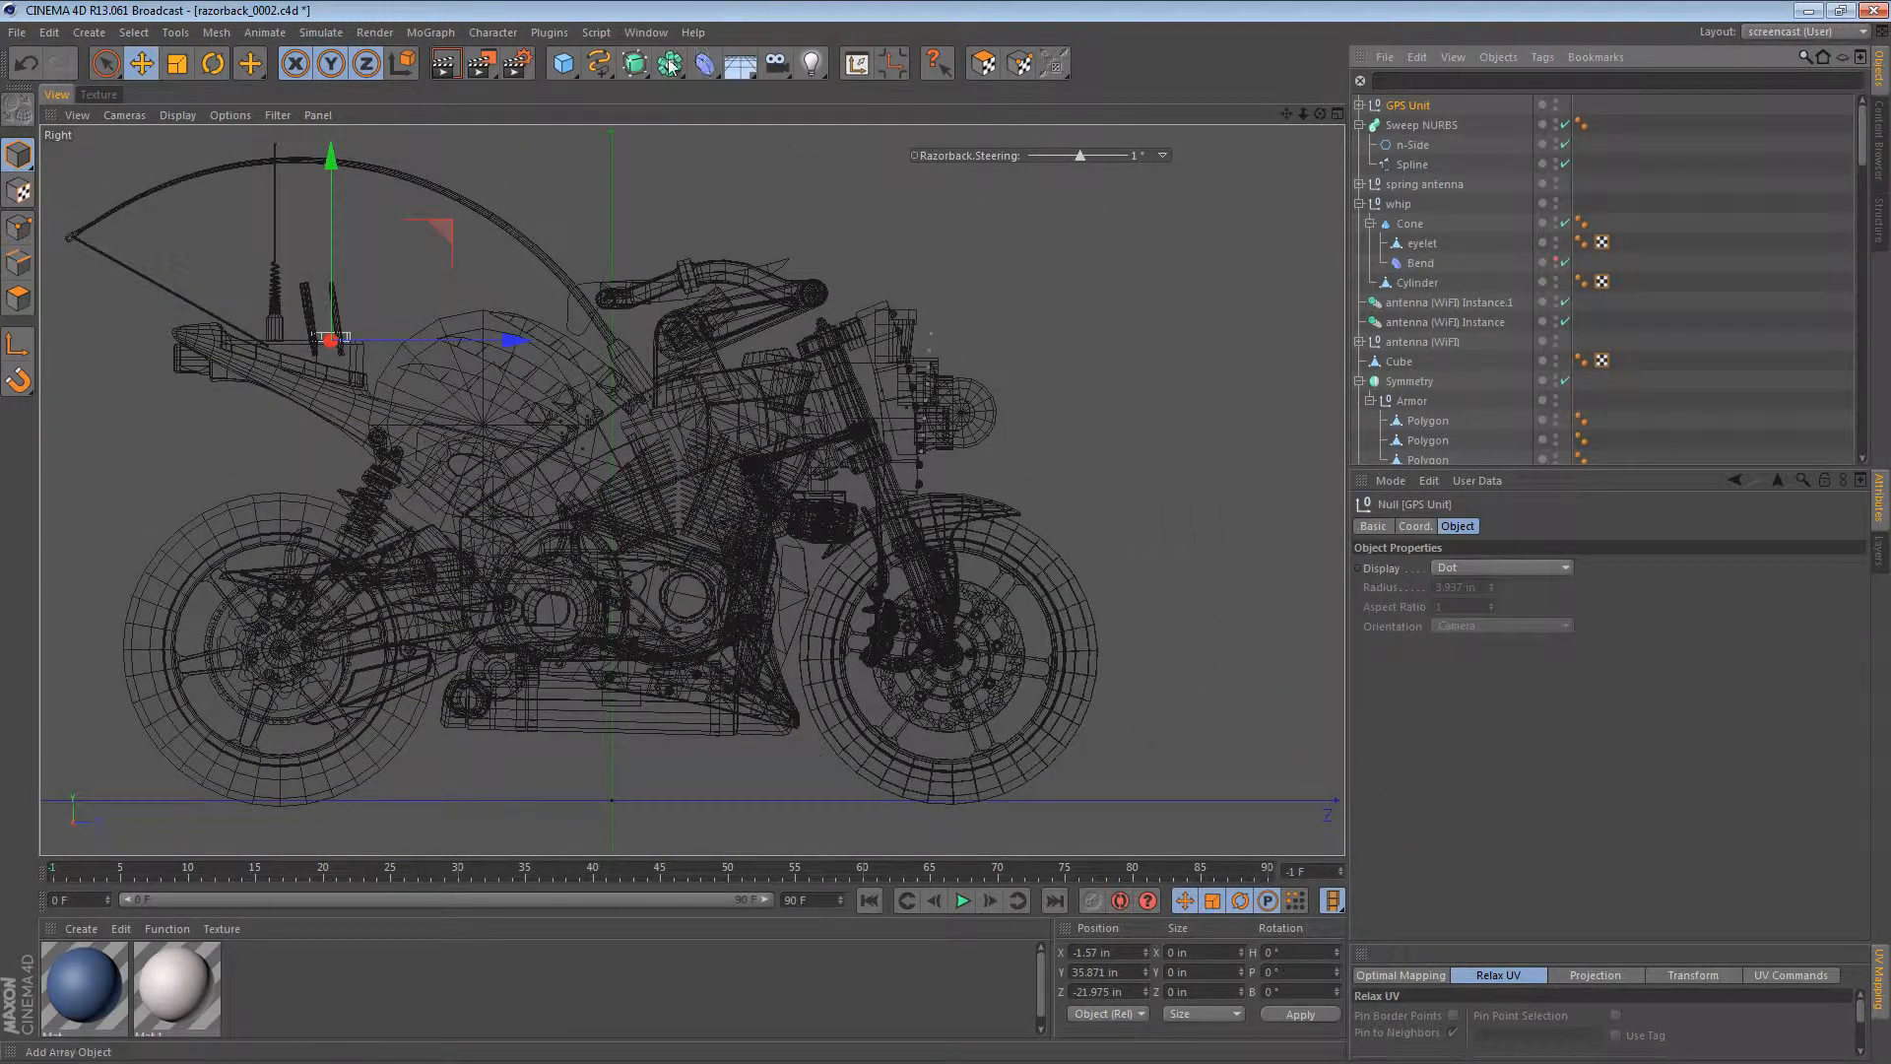
drag(669, 64, 908, 127)
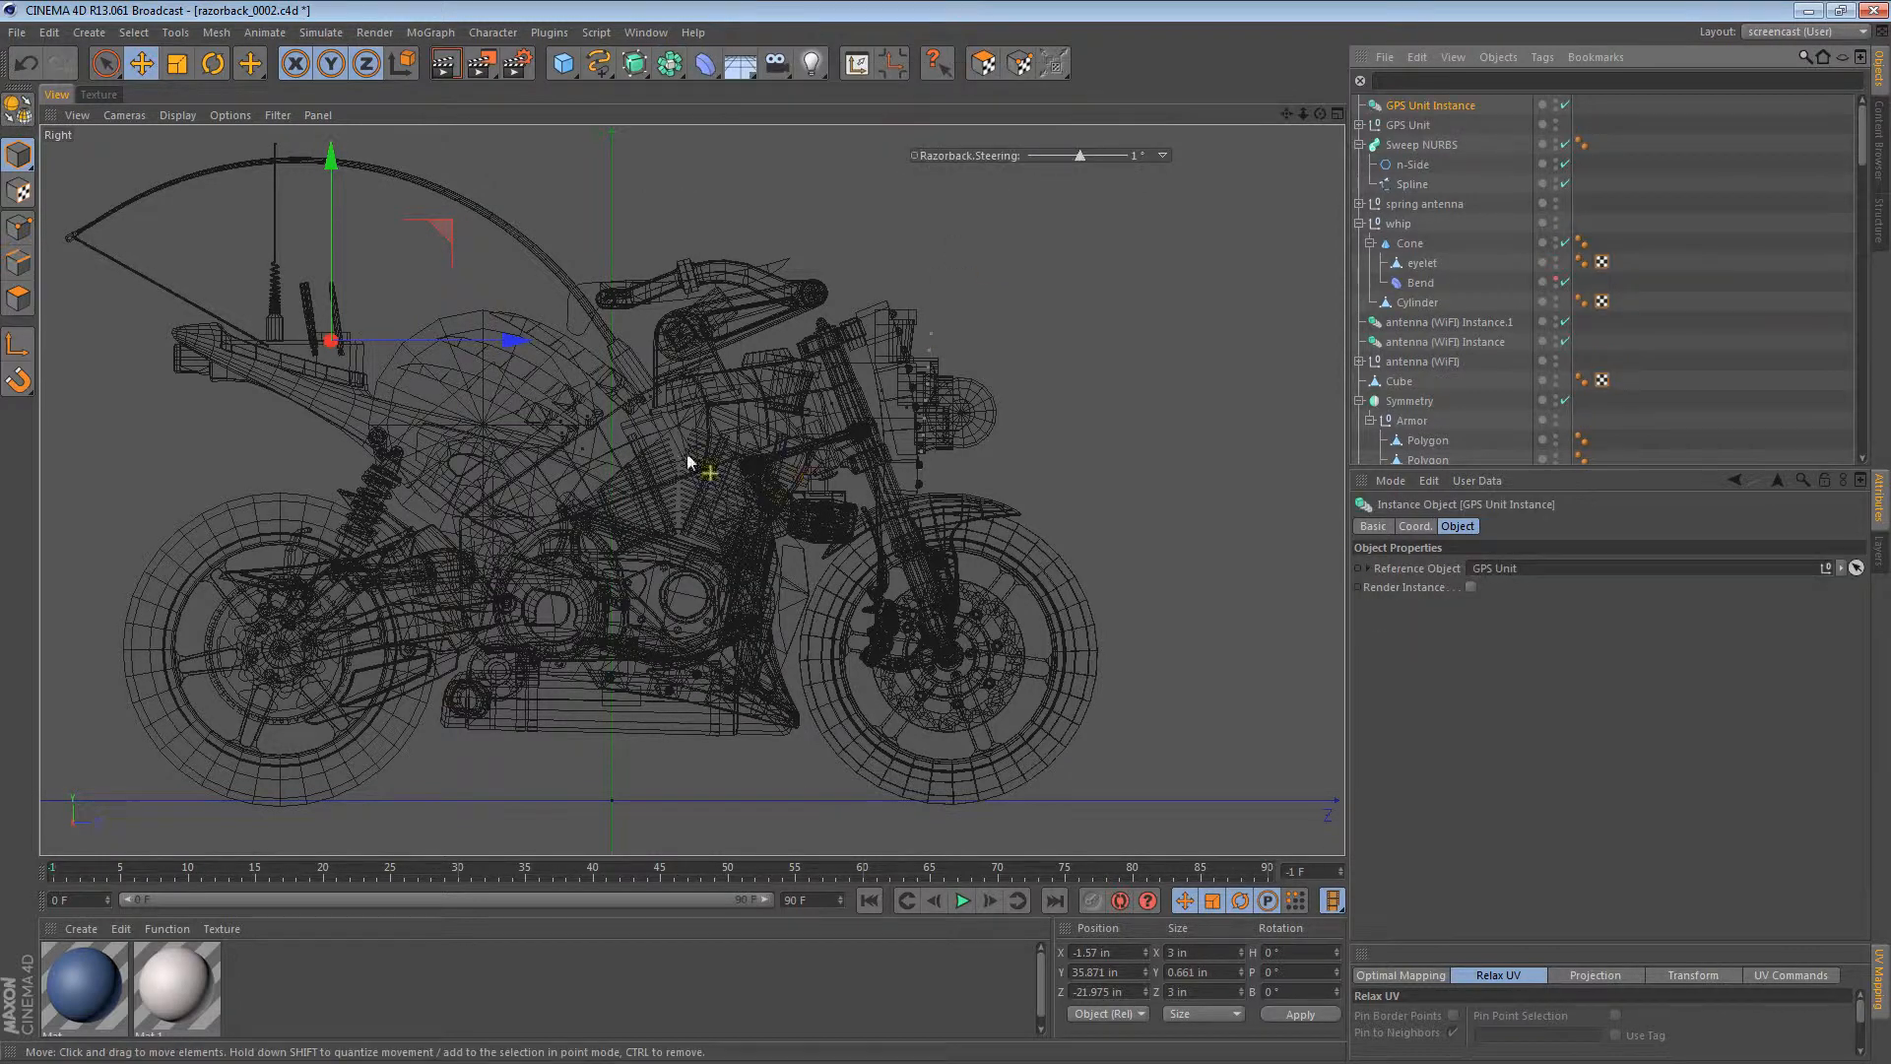
Step: Move the instance above the front fender, at about Y 24 in and Z 28.7 in, and pitch it to about -15.3°
key(e)
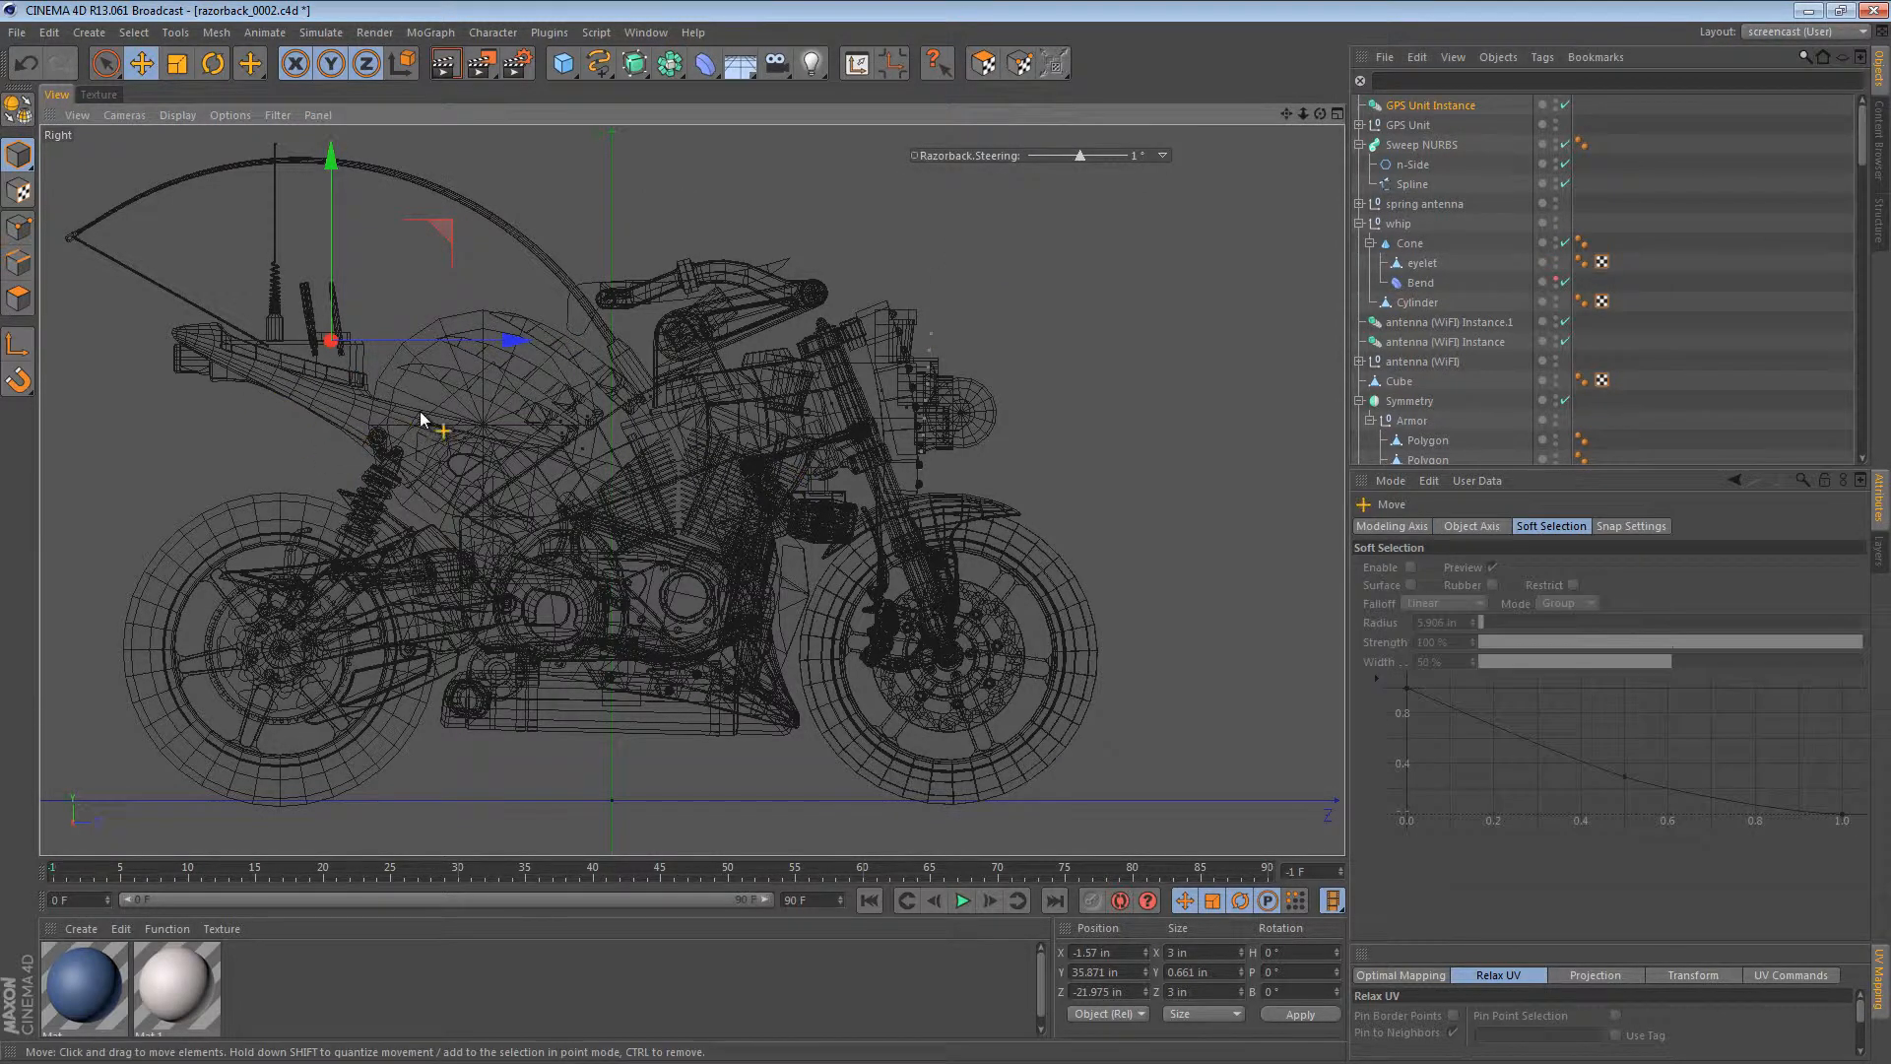
drag(730, 300, 1022, 549)
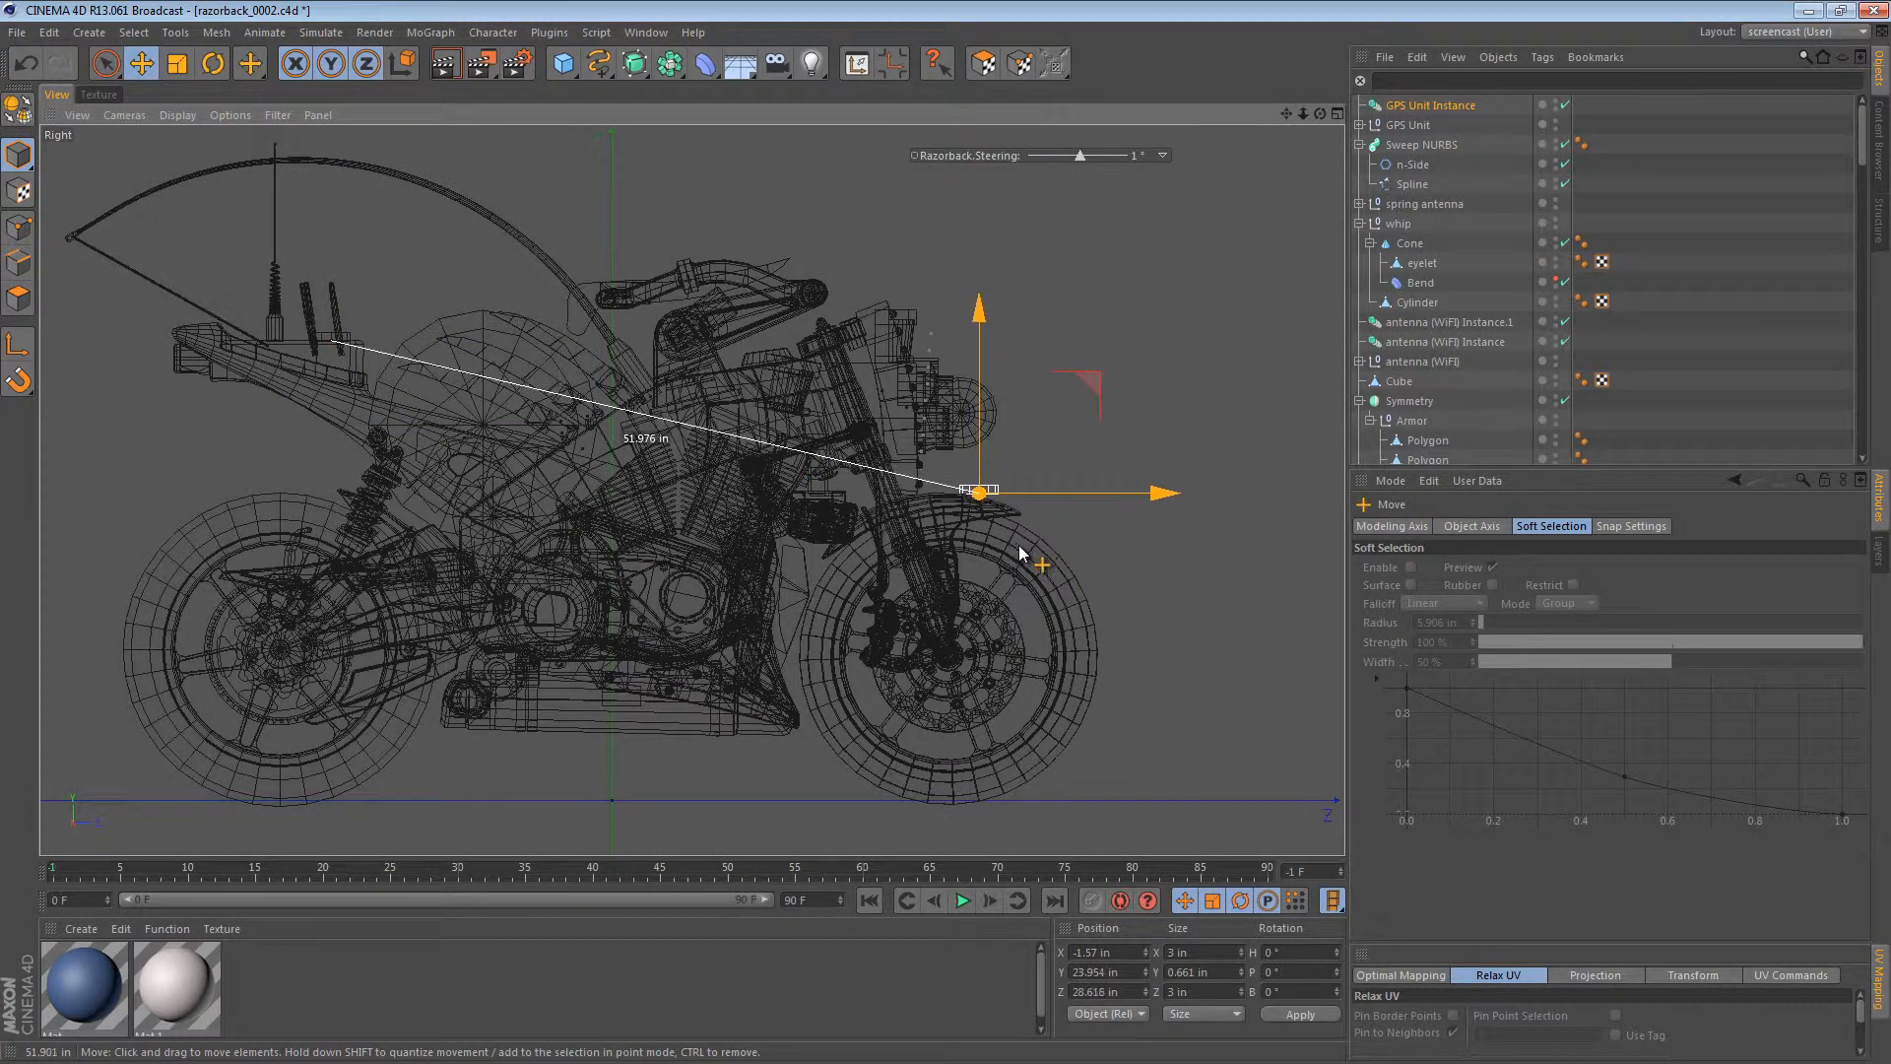
key(r)
drag(1192, 487, 1197, 551)
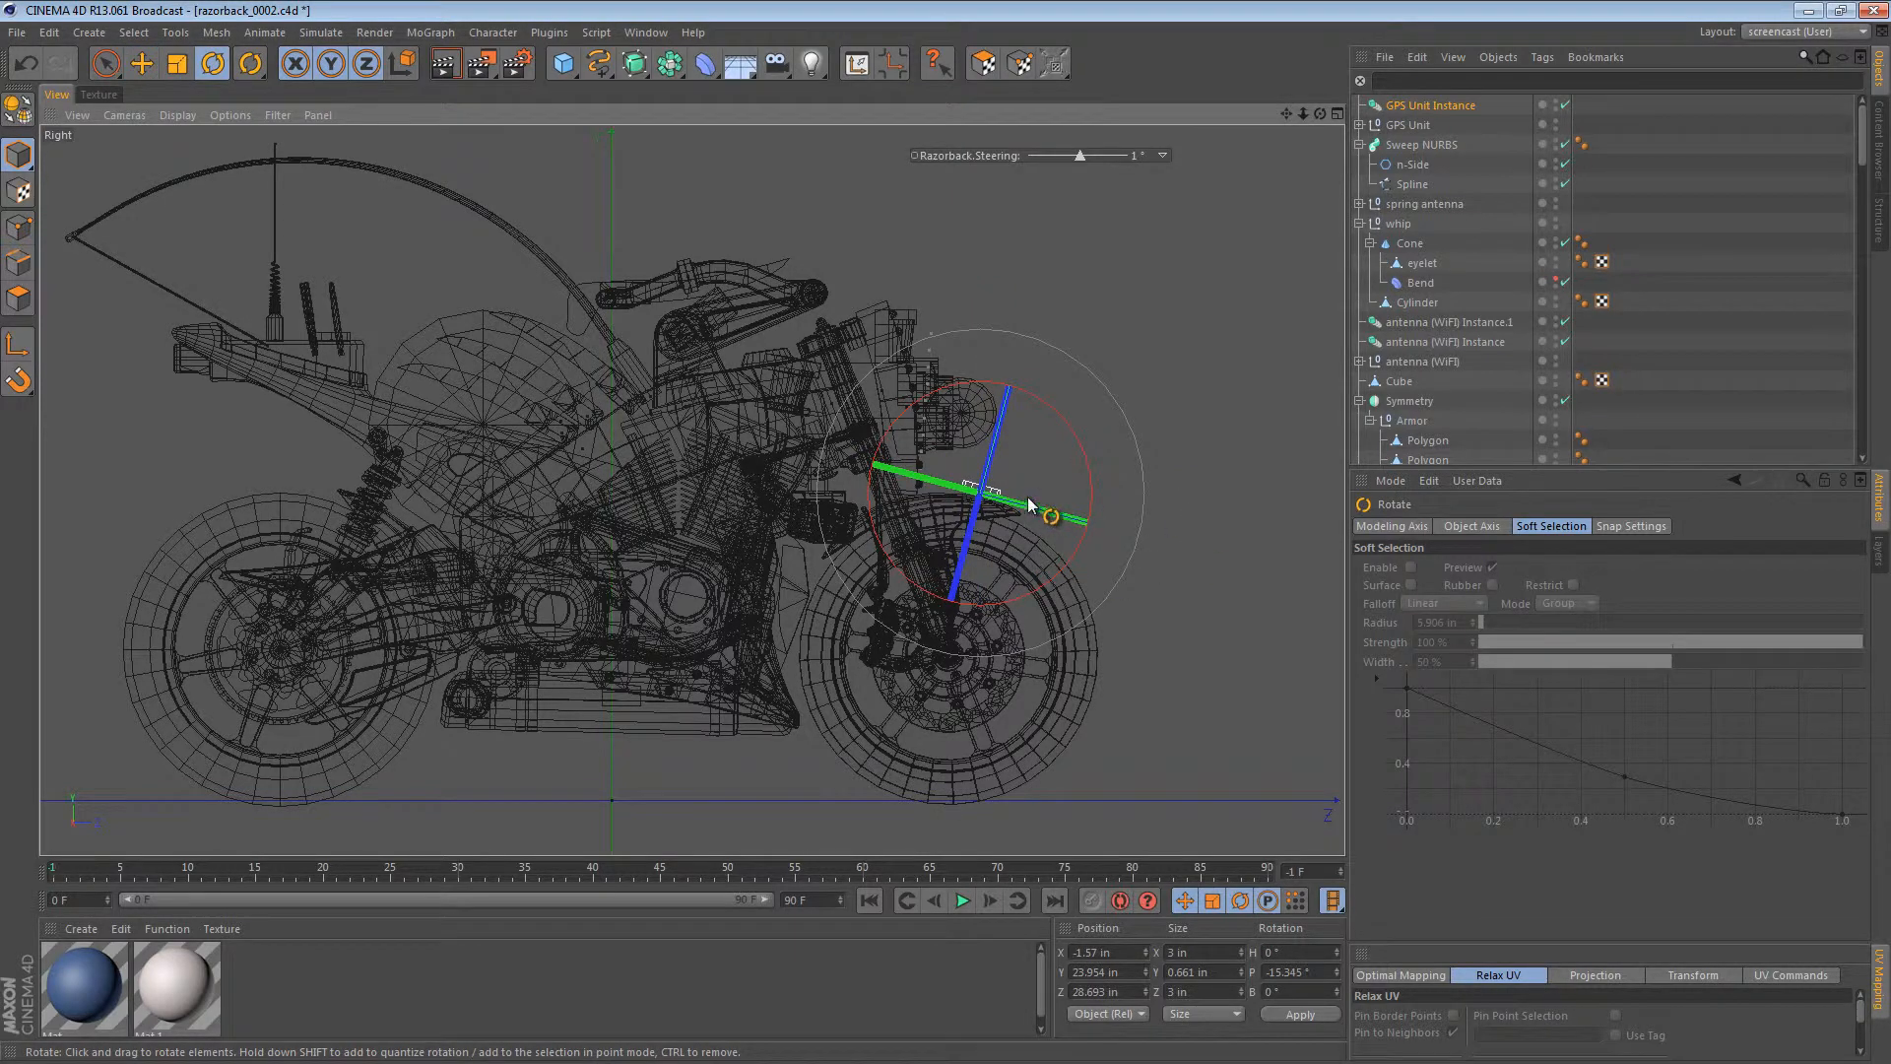
Step: Seat the instance on the fender's front slope at about Y 23.24 in and Z 29.86 in, with its pitch adjusted to about -17.8°
alt+right_drag(1023, 497, 791, 475)
alt+middle_drag(791, 474, 950, 475)
key(e)
drag(1087, 531, 1273, 612)
alt+middle_drag(1262, 598, 1117, 522)
alt+right_drag(977, 510, 1054, 510)
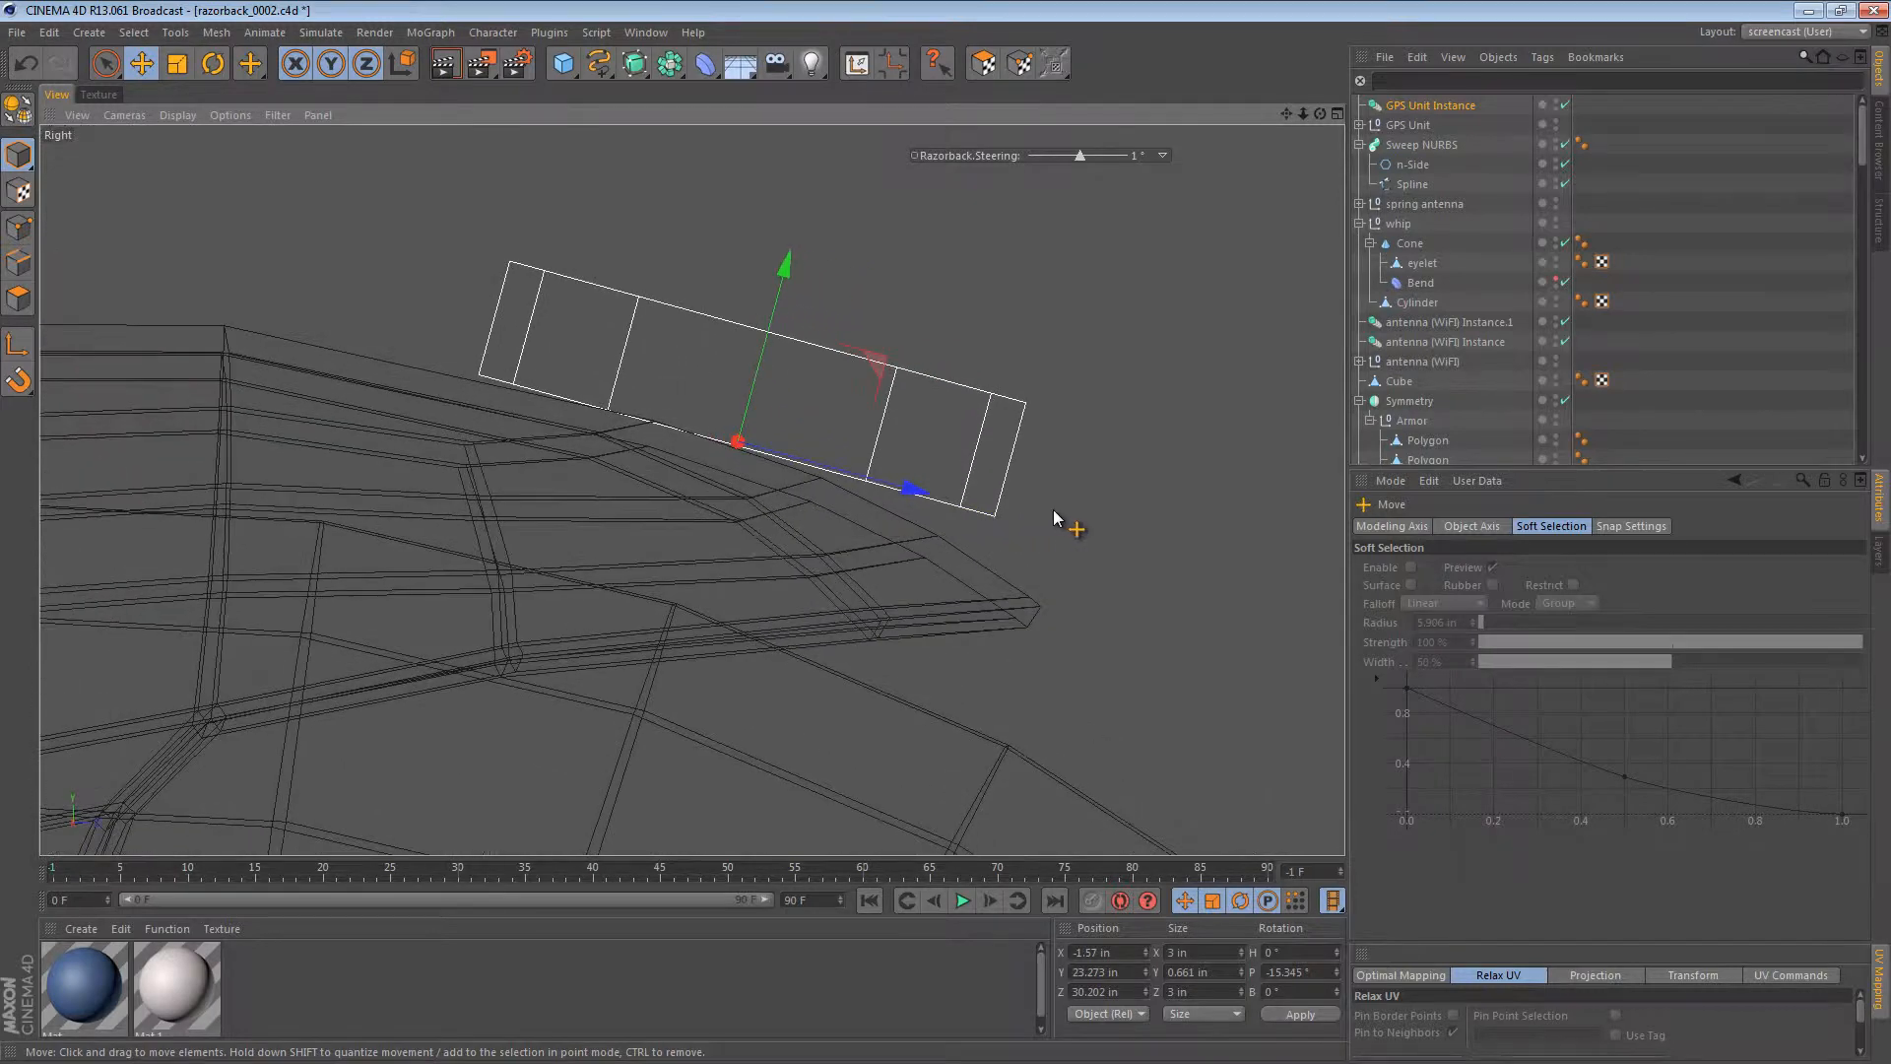
alt+middle_drag(1054, 510, 1098, 504)
drag(1114, 548, 1085, 510)
key(r)
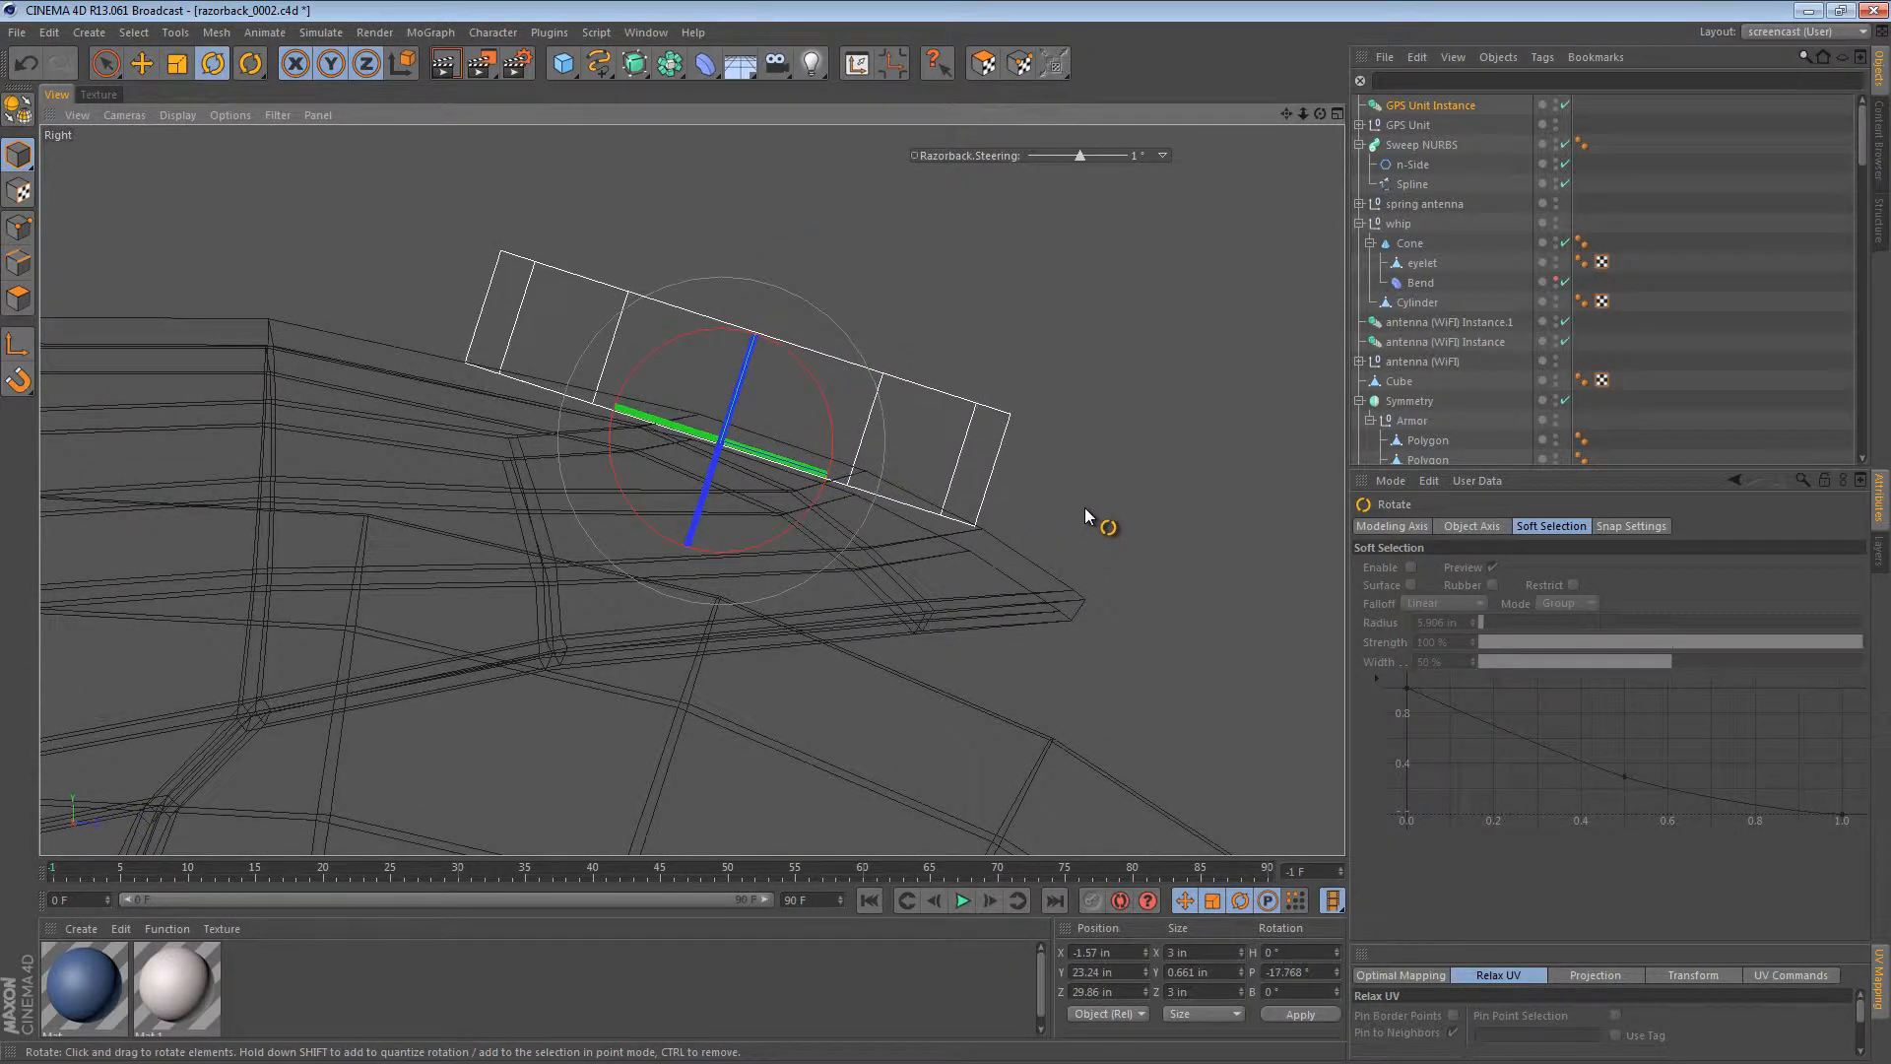
alt+right_drag(1084, 507, 490, 494)
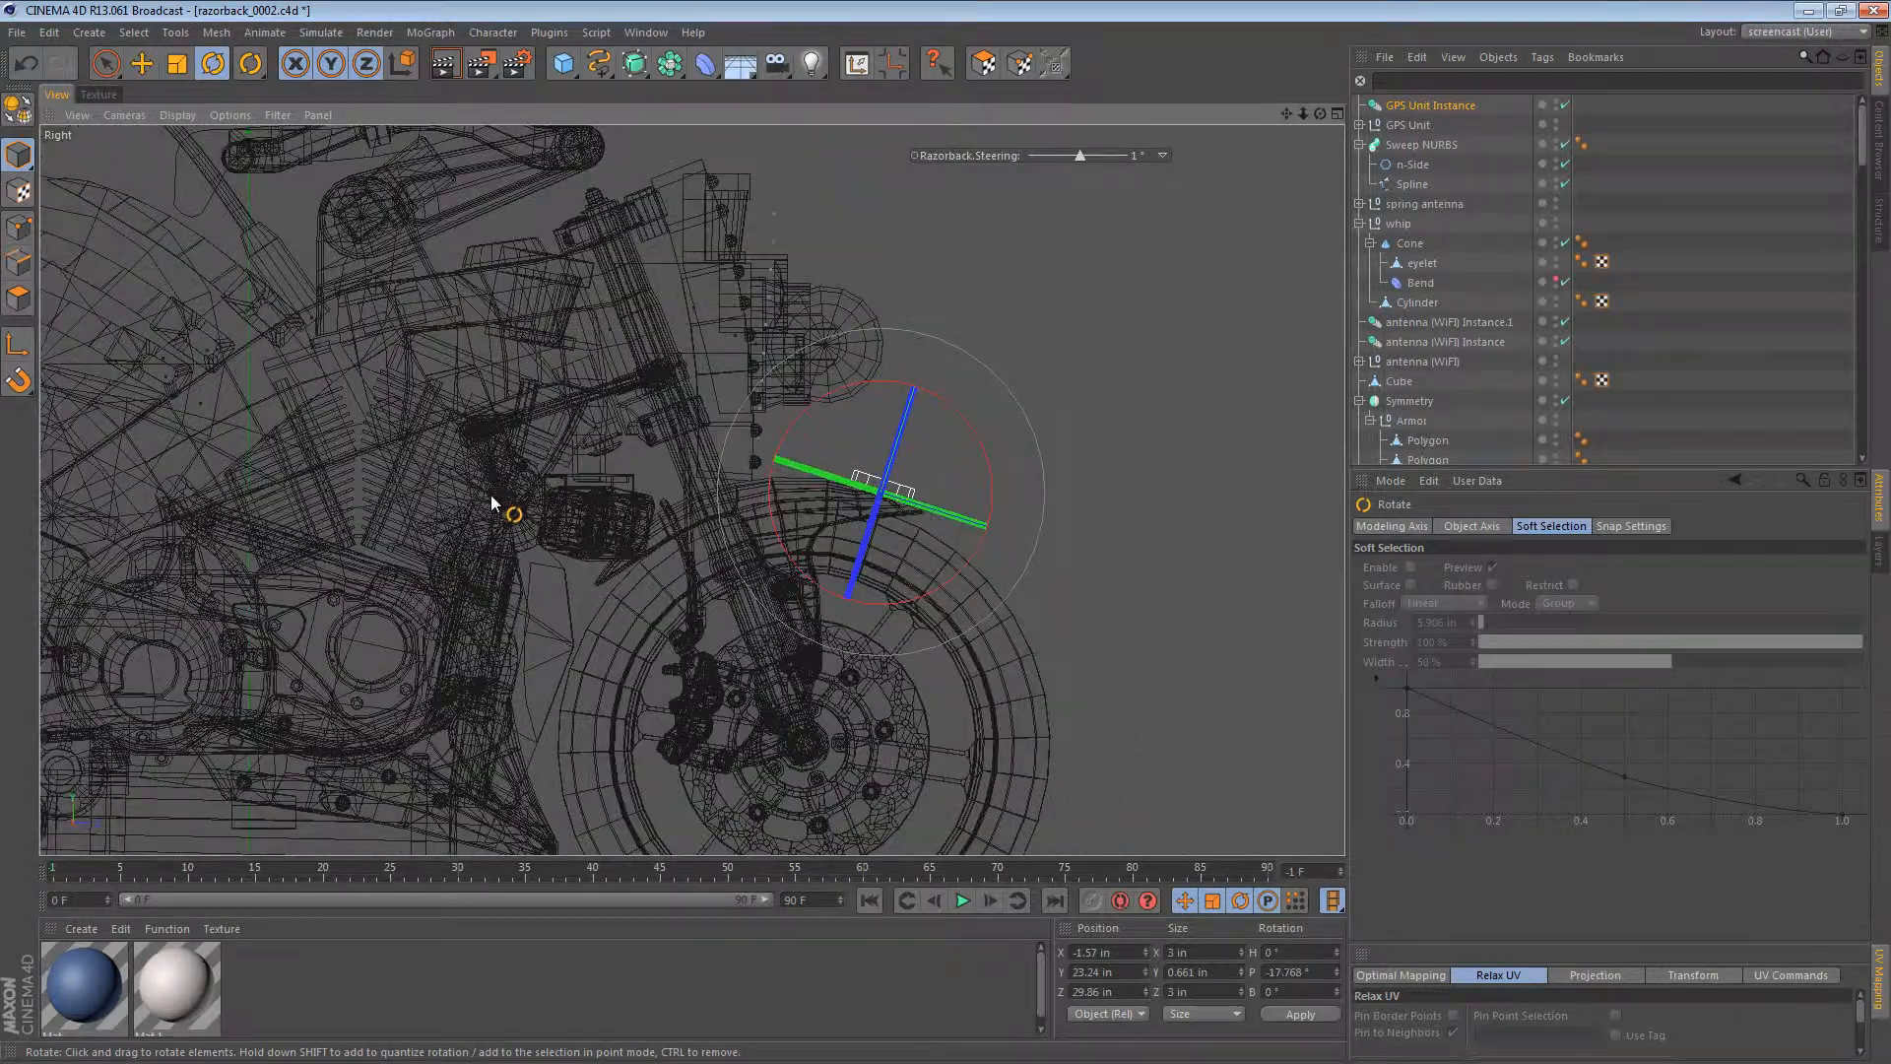
Step: Centre the front fender's GPS instance across the bike by setting its X position to 0 in
key(F2)
key(F1)
key(o)
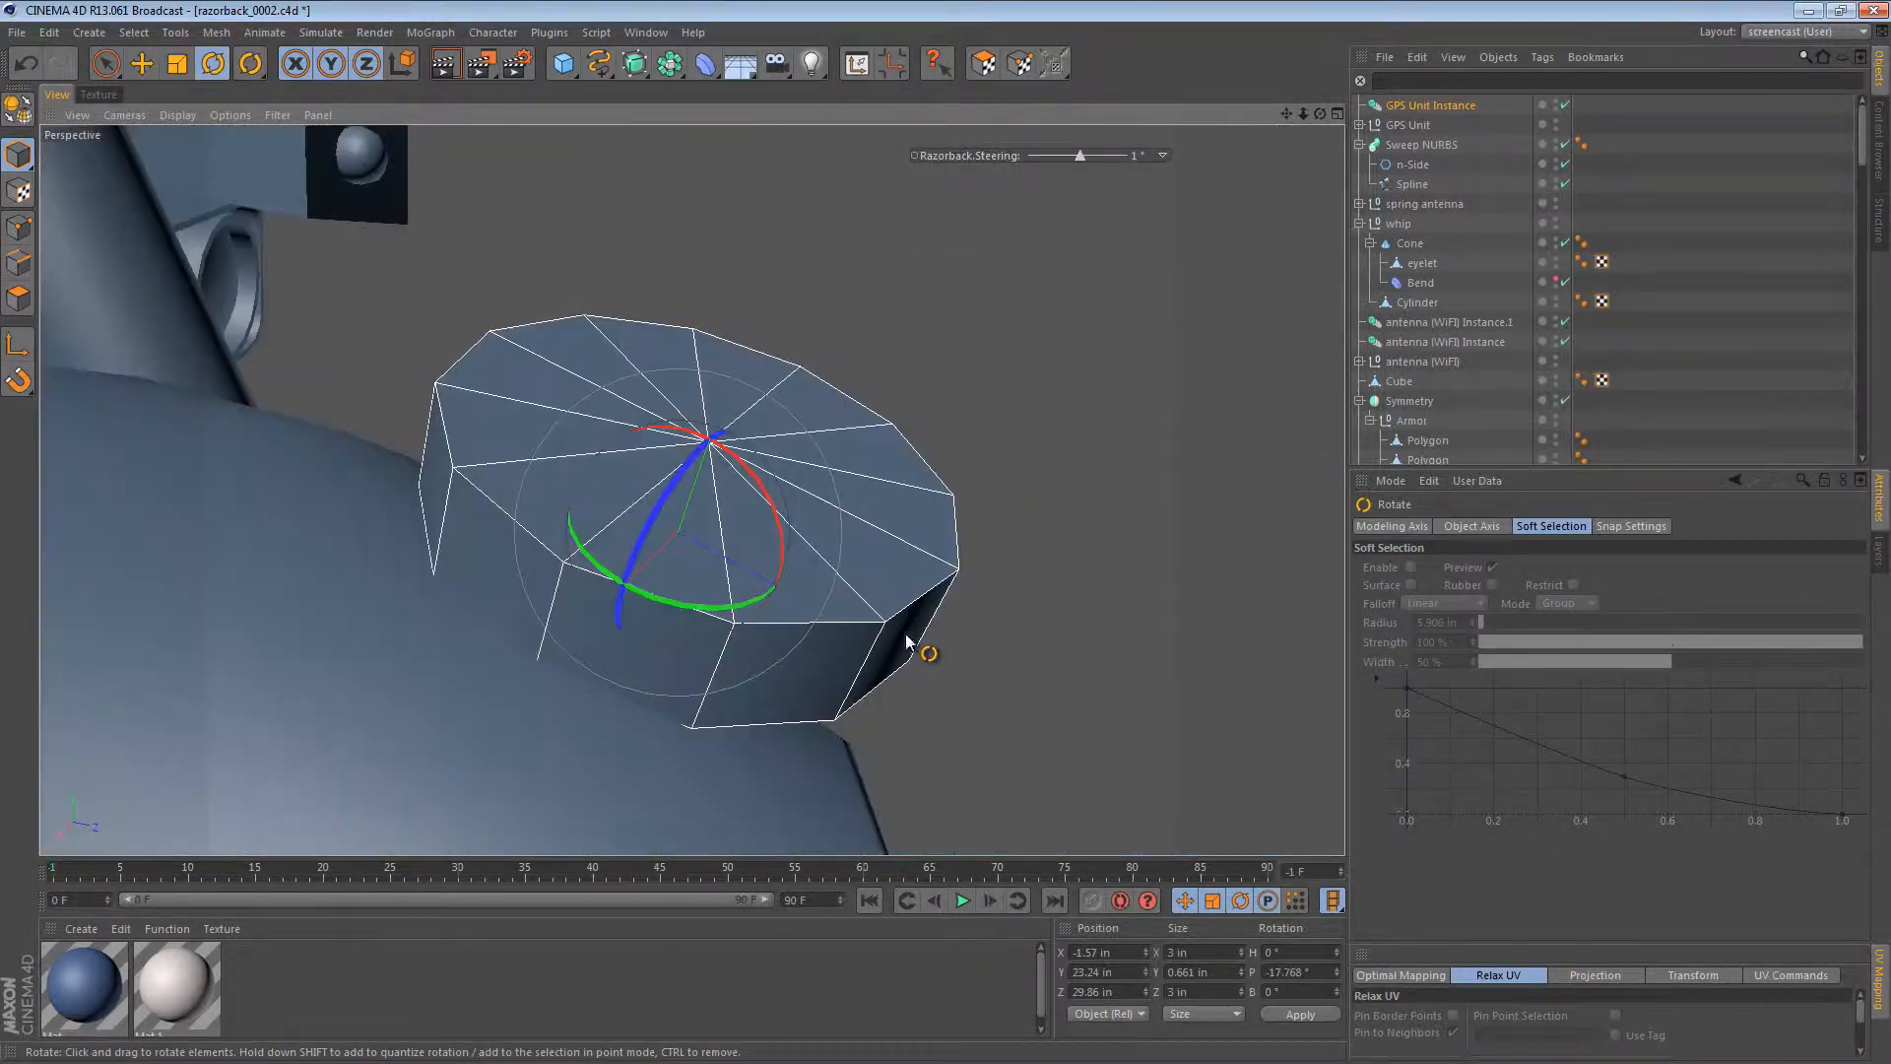
alt+drag(819, 610, 445, 508)
alt+right_drag(752, 541, 613, 547)
key(F2)
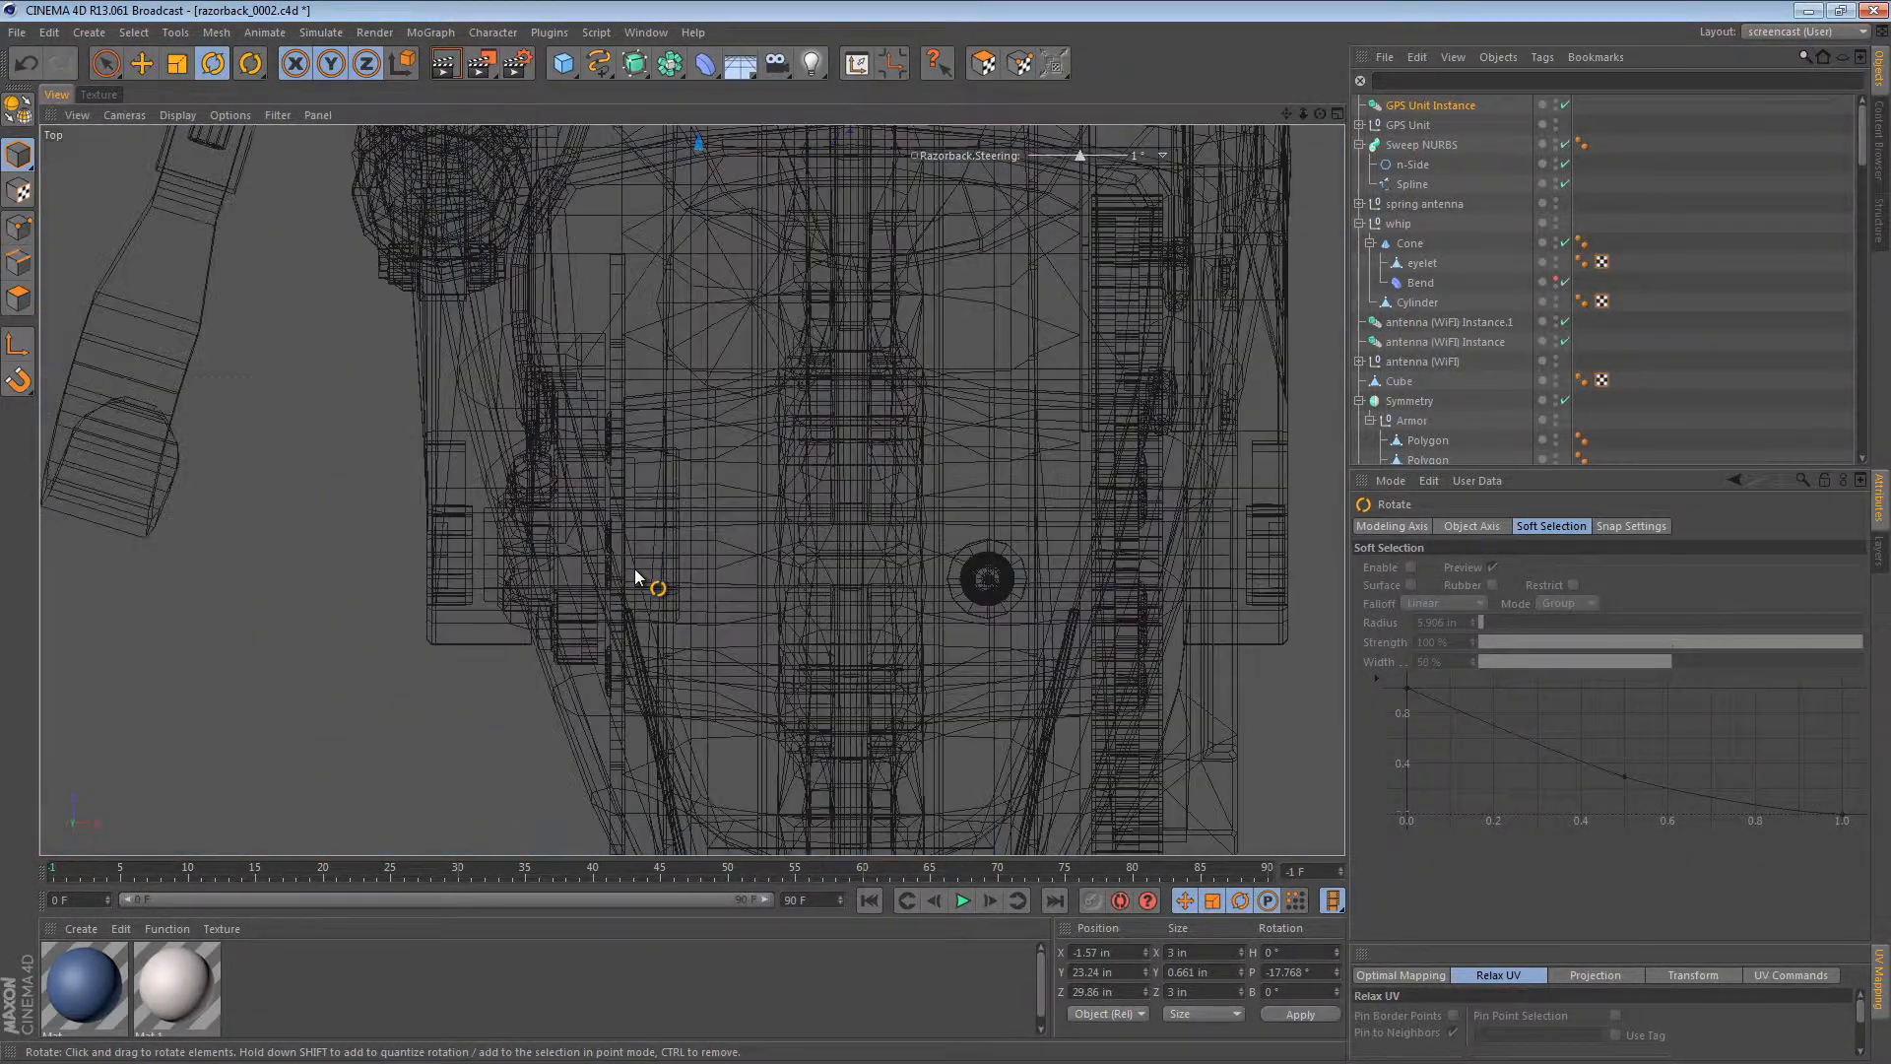
key(h)
alt+right_drag(702, 227, 946, 237)
alt+middle_drag(841, 376, 875, 548)
key(e)
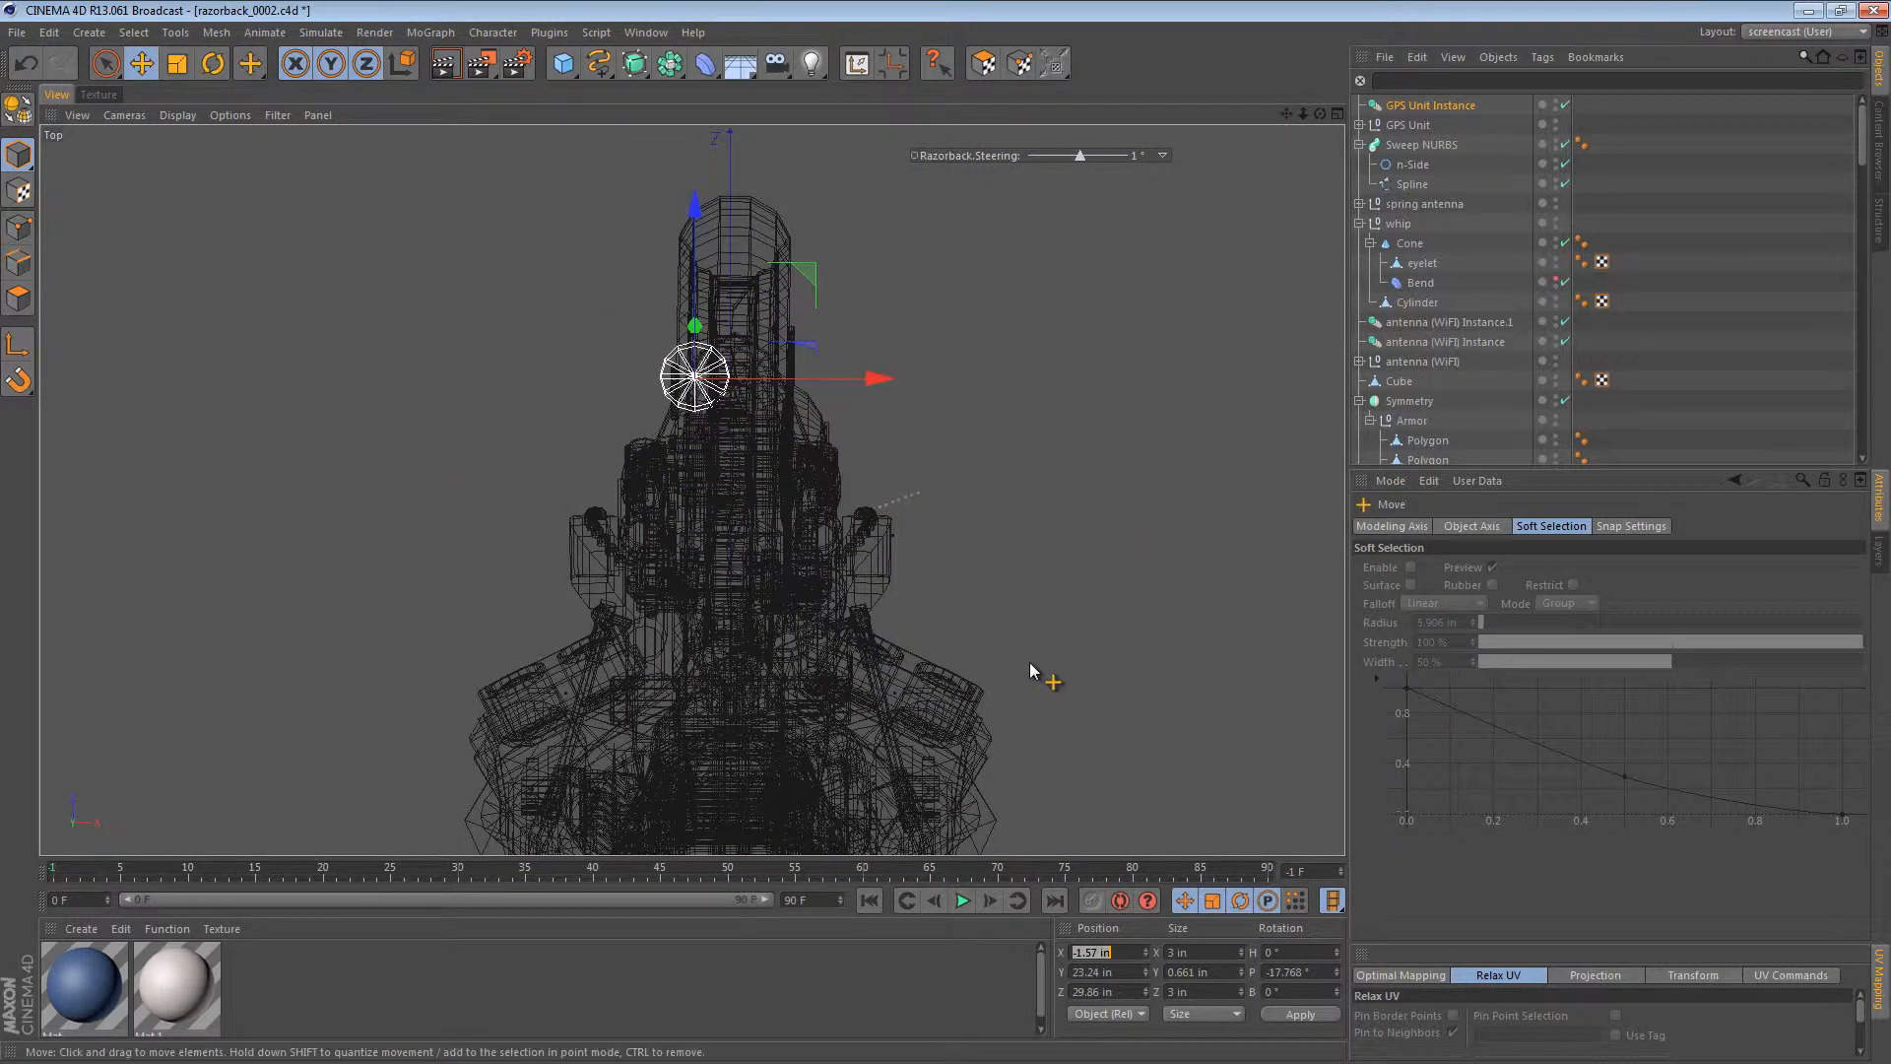
text(0)
key(Return)
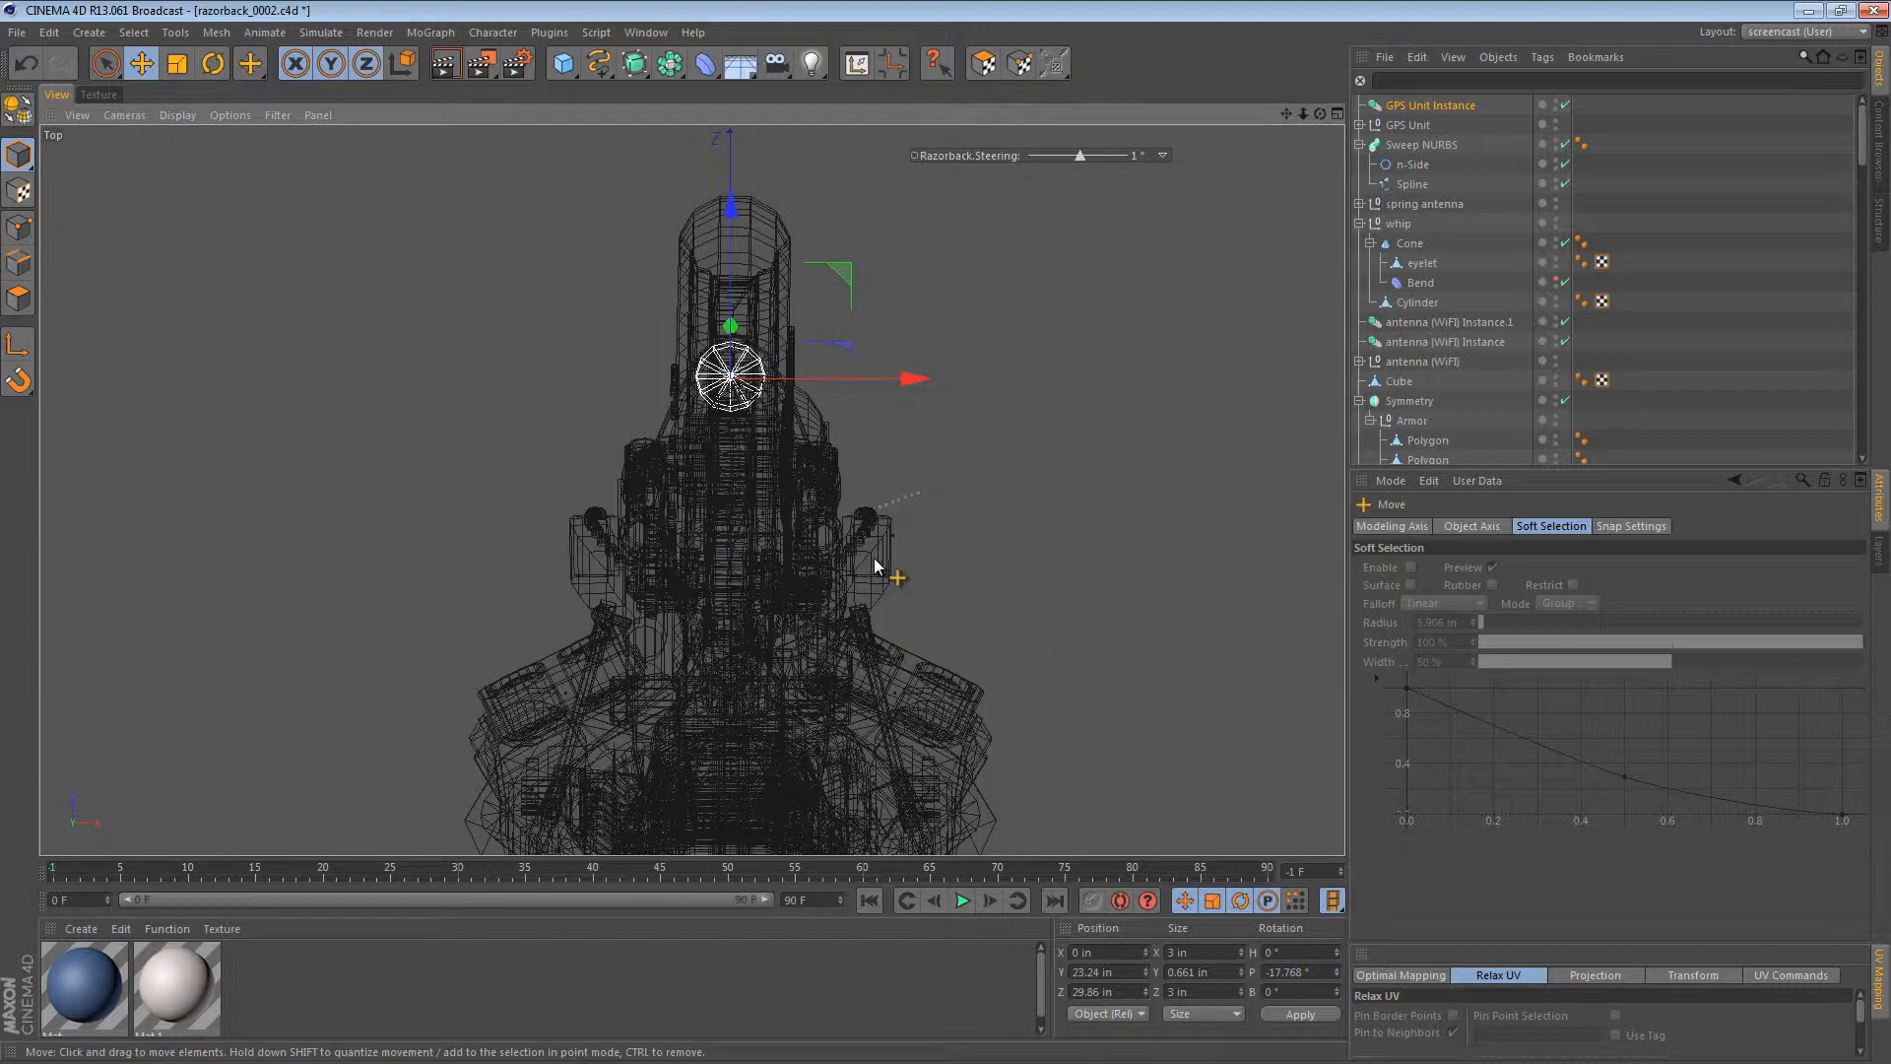
Step: Duplicate the fender's GPS instance and place the copy beside the bike's middle, at about X 7.8 in and Z -0.6 in
key(F1)
mouse_move(744, 542)
alt+mouse_down()
mouse_move(1062, 528)
mouse_move(1167, 477)
mouse_move(969, 571)
alt+mouse_up()
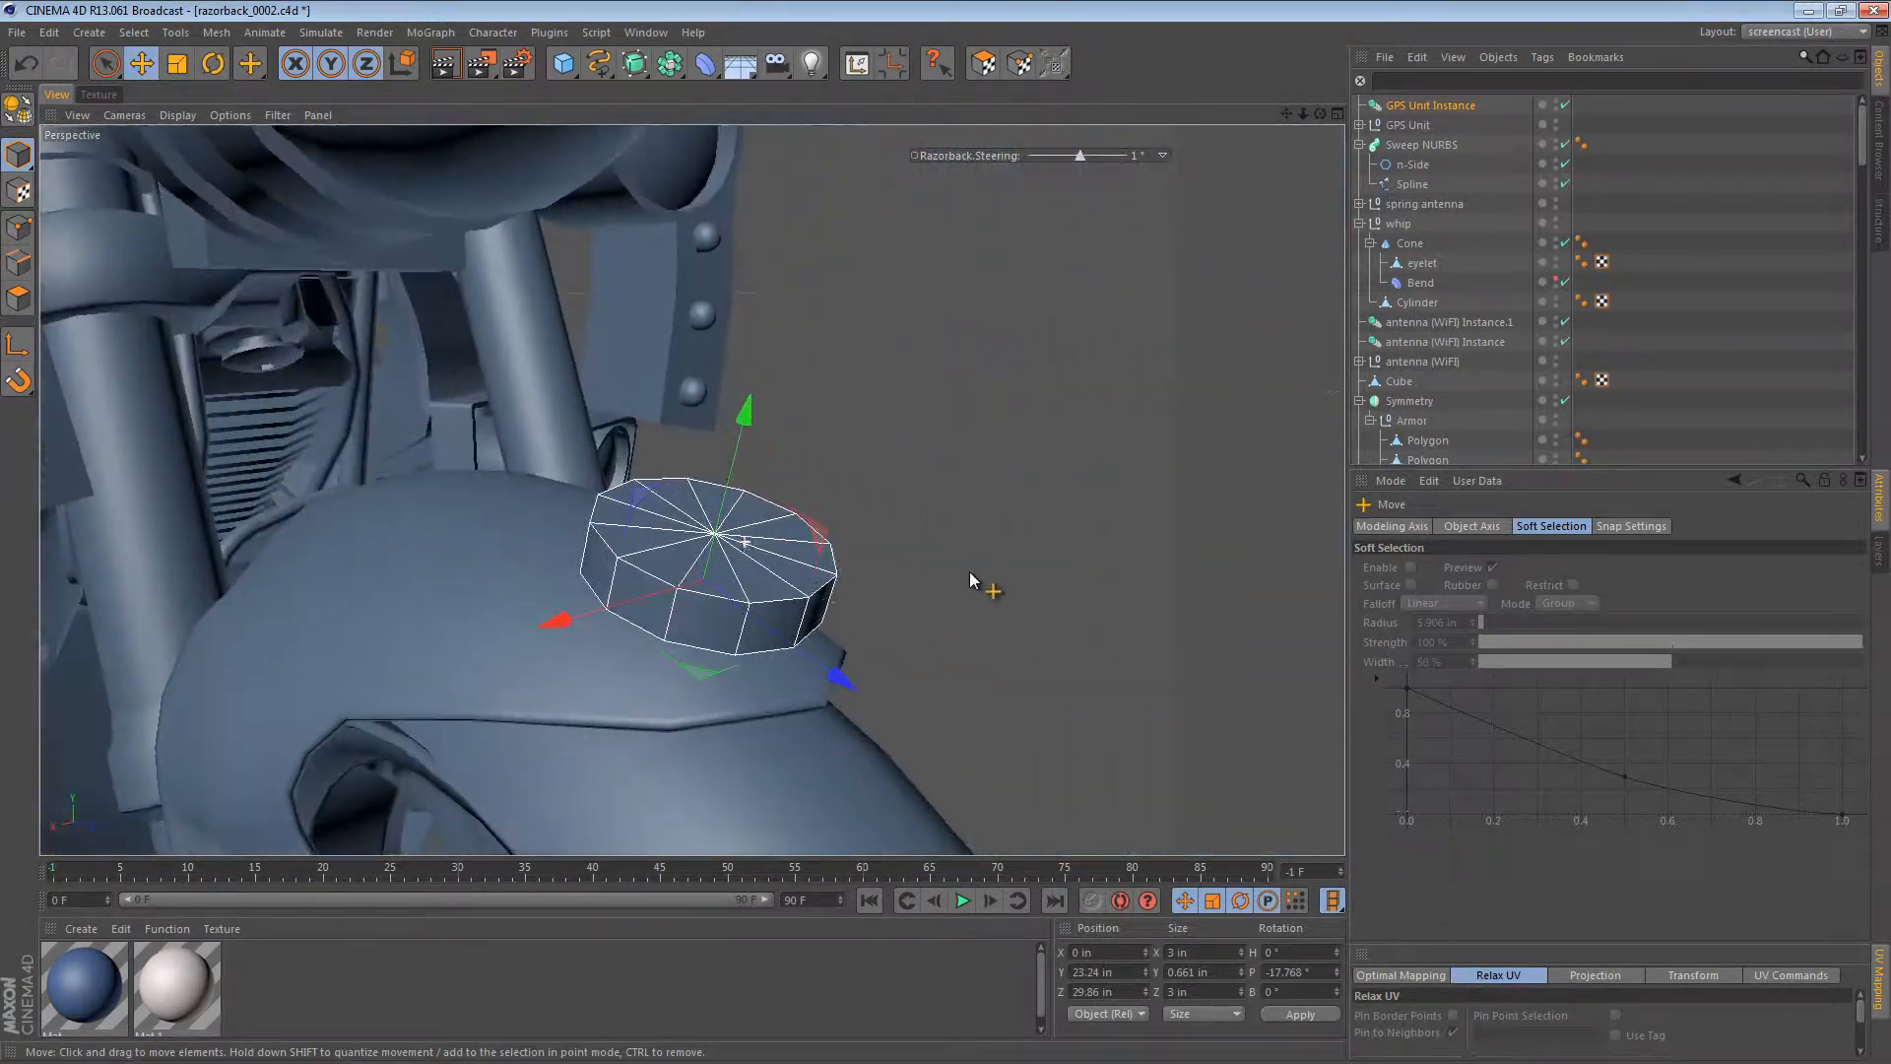
alt+right_drag(808, 579, 486, 587)
alt+middle_drag(486, 588, 613, 533)
alt+drag(612, 533, 788, 532)
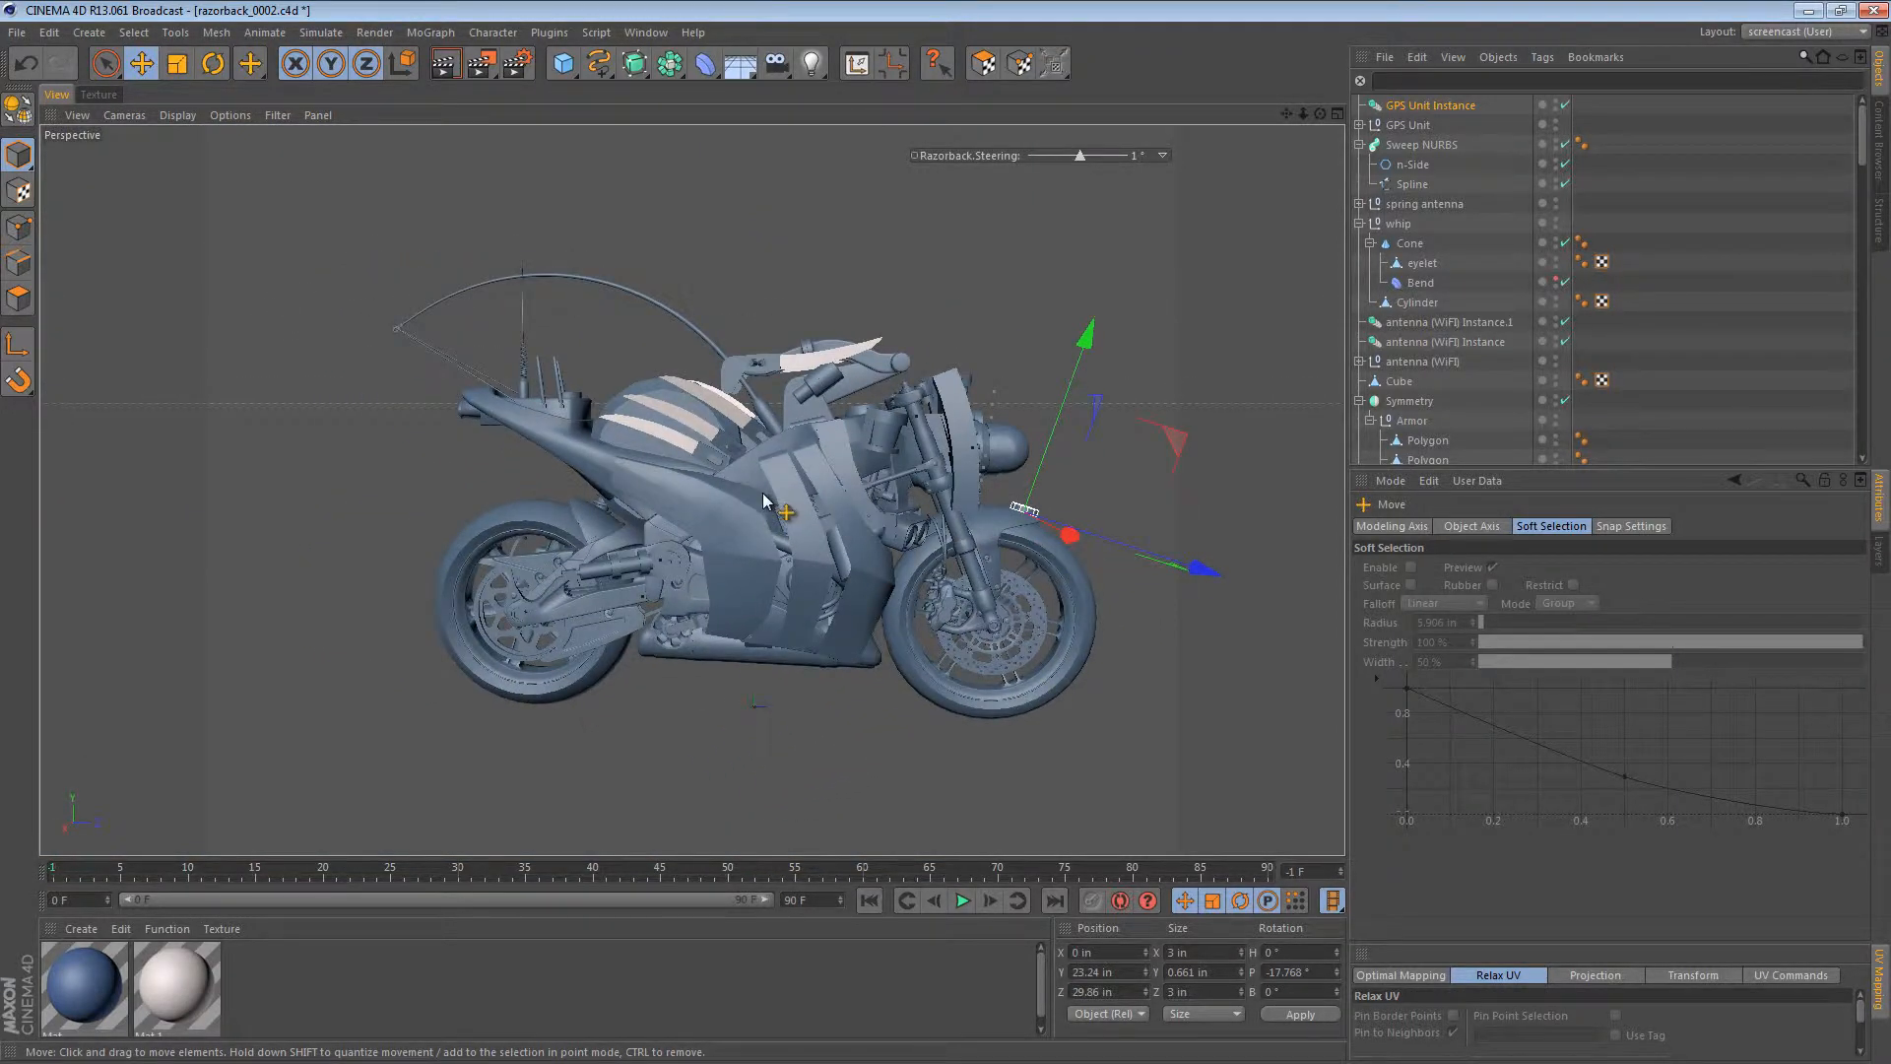
key(F2)
alt+right_drag(775, 499, 588, 504)
alt+middle_drag(589, 504, 553, 365)
alt+right_drag(554, 364, 631, 302)
alt+middle_drag(747, 297, 684, 411)
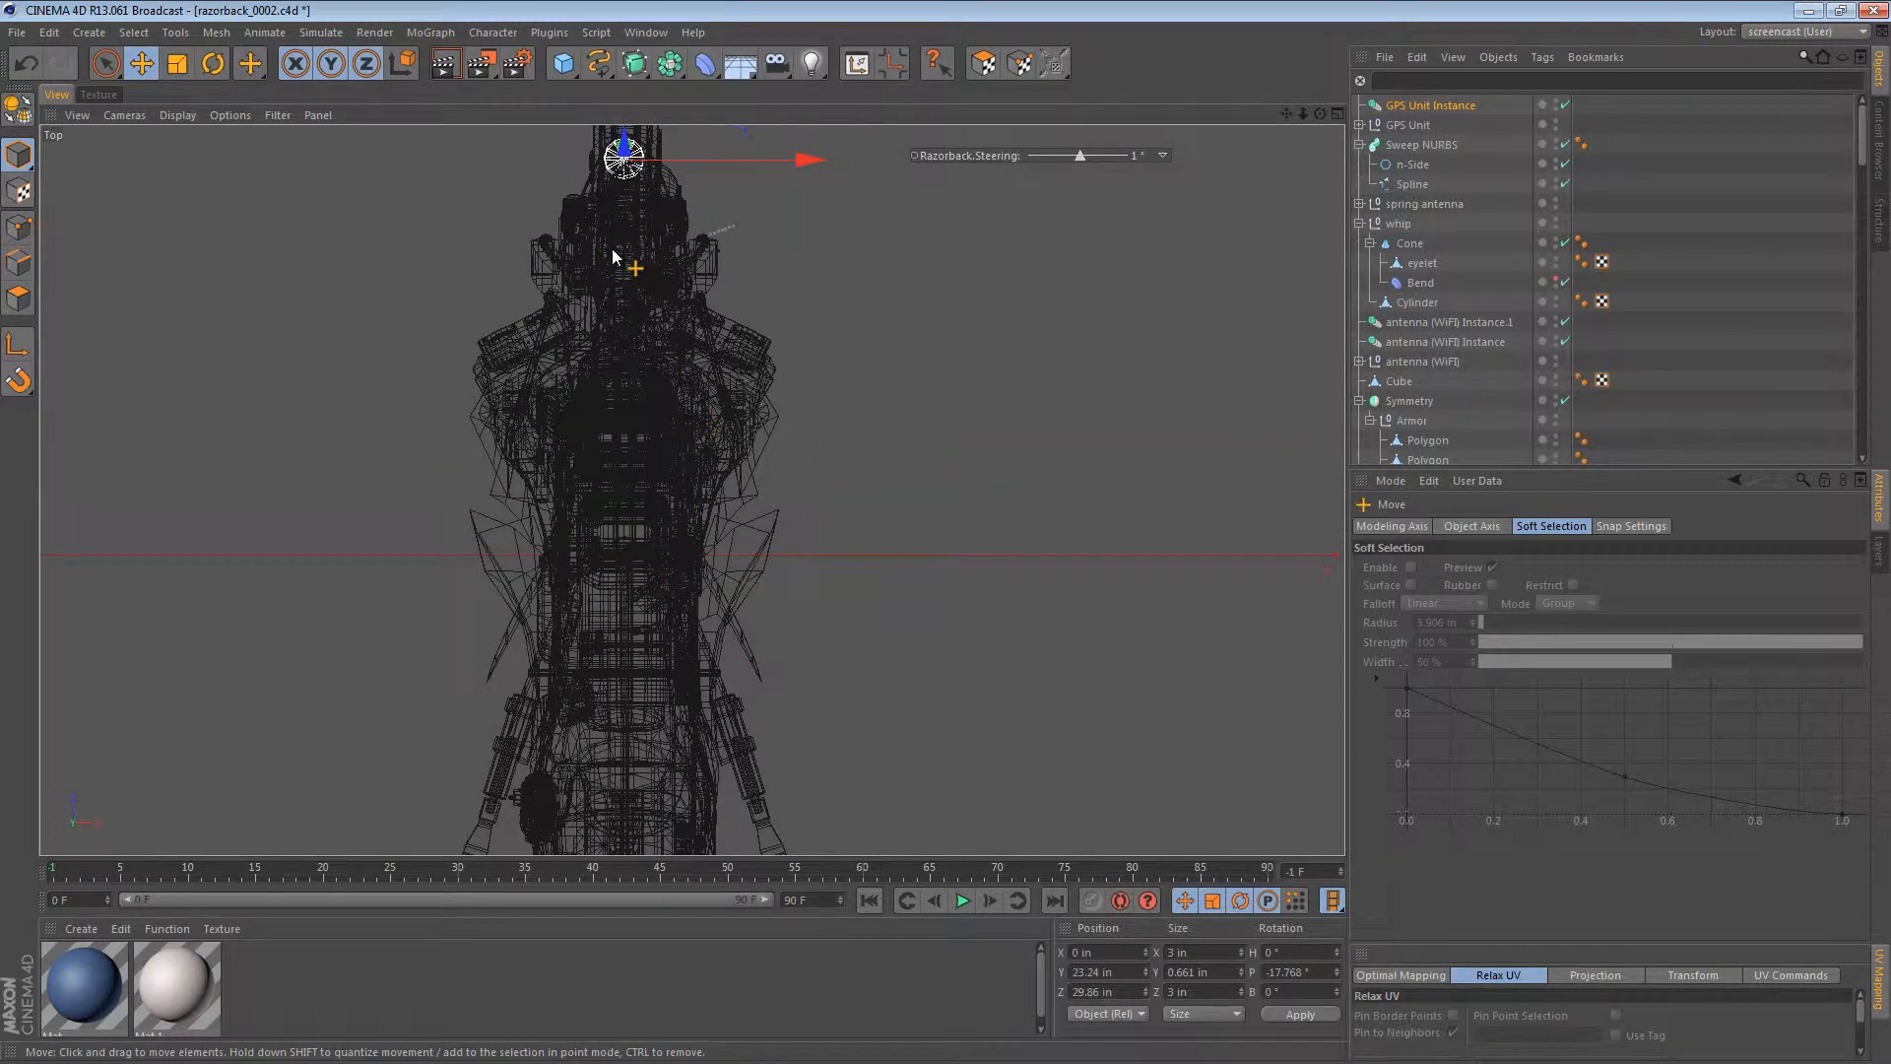
mouse_move(627, 244)
mouse_down()
mouse_move(866, 696)
mouse_move(768, 645)
mouse_move(794, 658)
mouse_up()
Step: Raise the copy to the side armor panel at about Y 25.35 in and rotate it to about H -1.2°, P -15°, B 22.8°
key(F1)
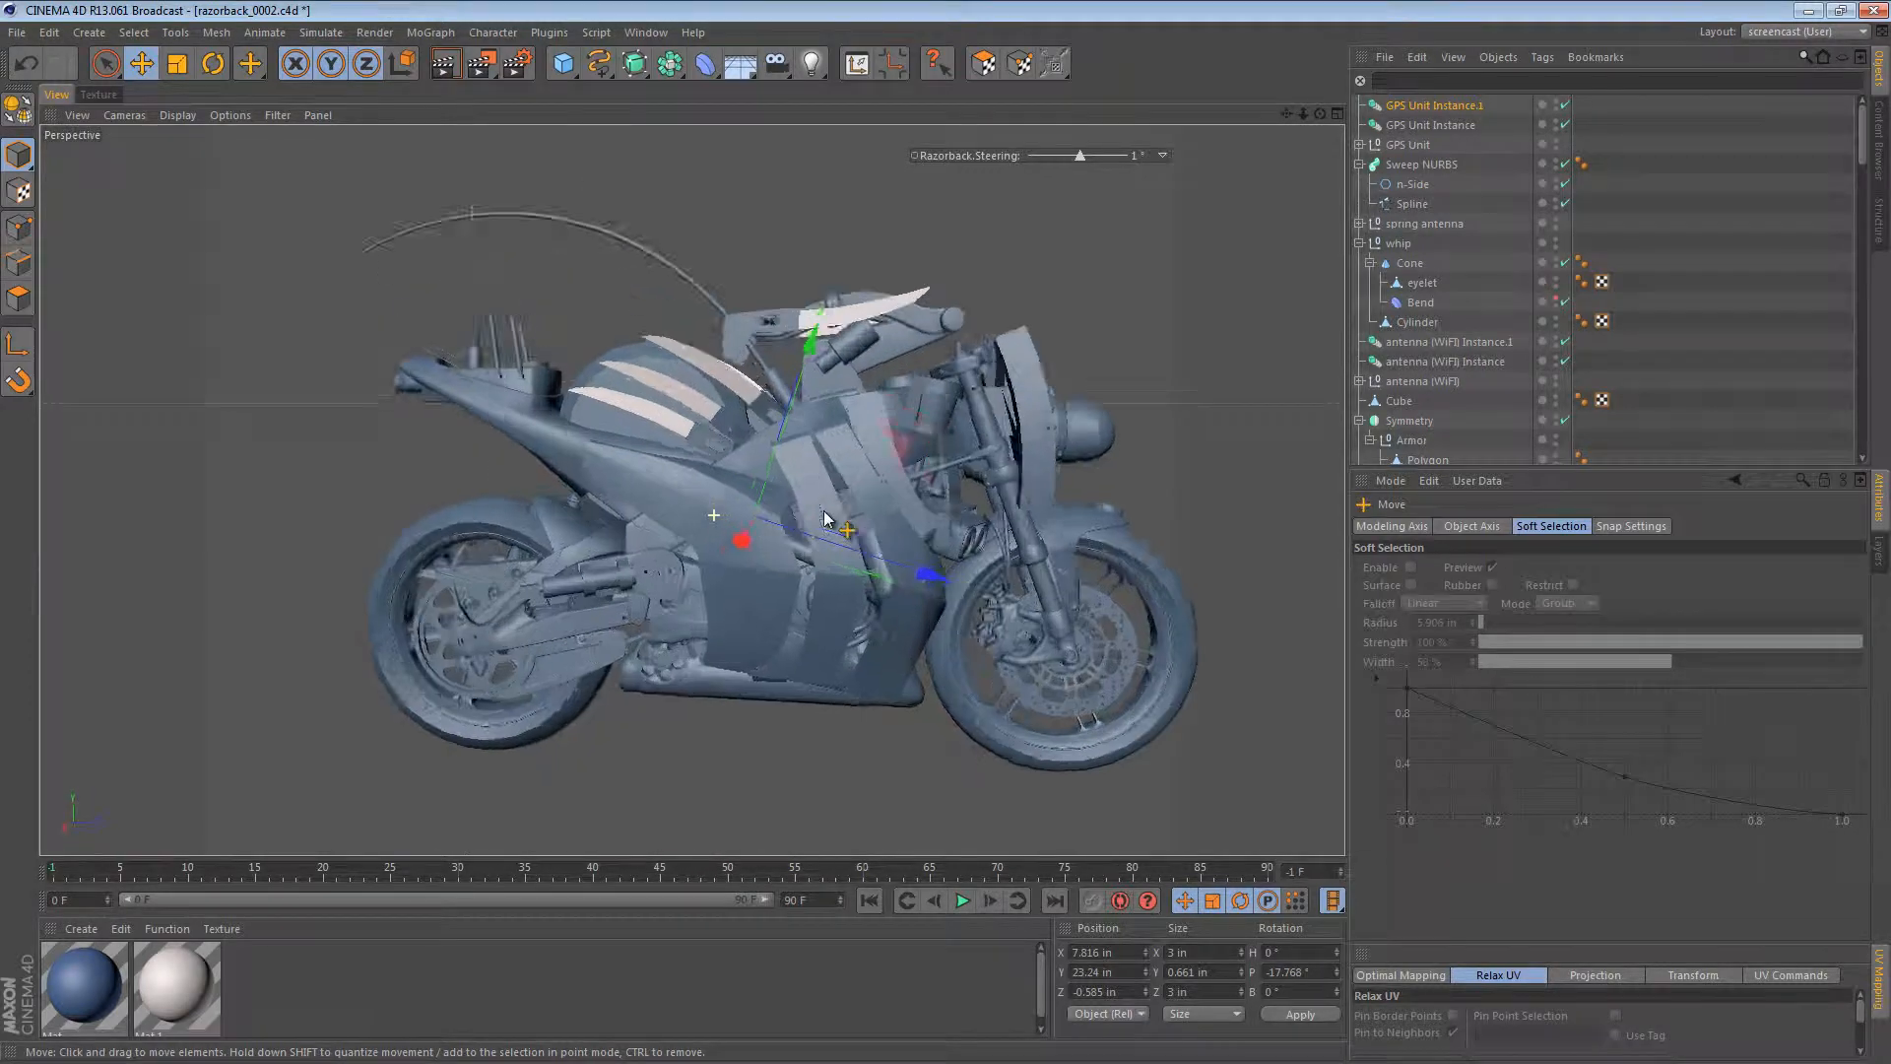
alt+right_drag(826, 519, 1177, 477)
alt+drag(972, 467, 767, 509)
key(r)
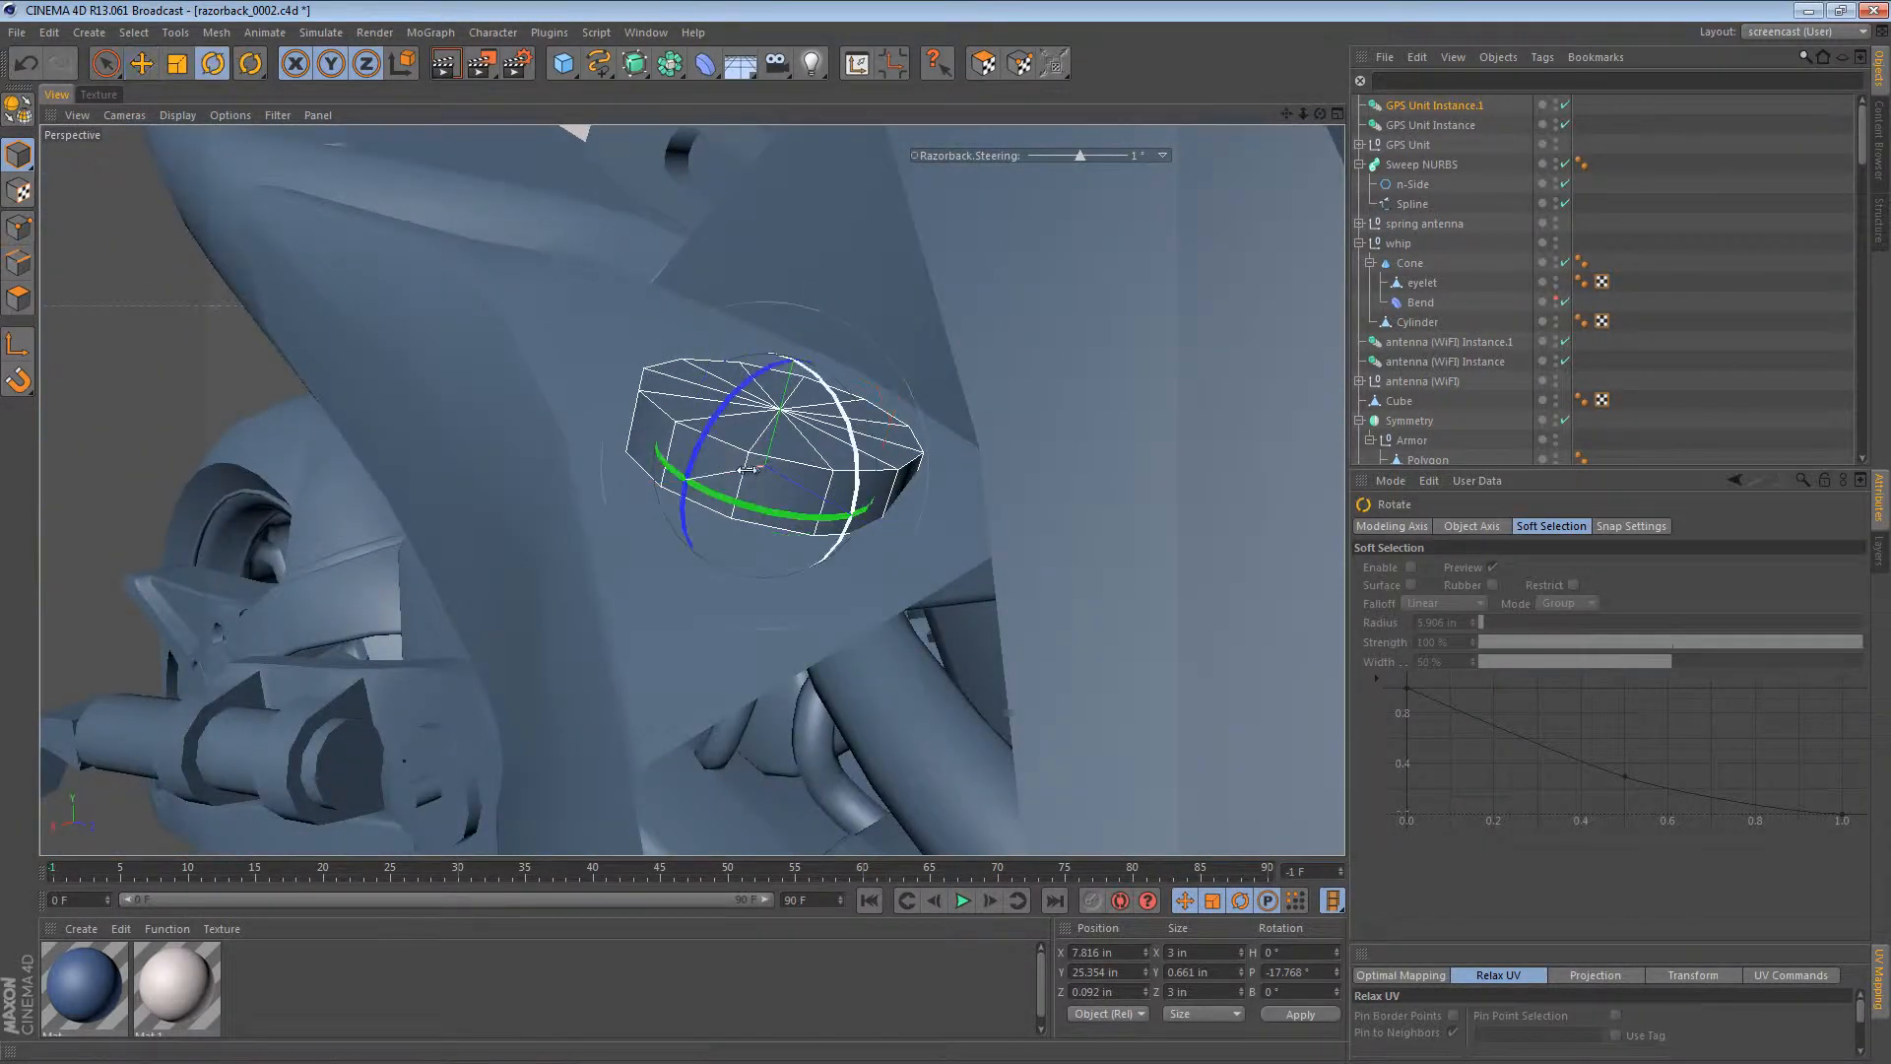
drag(756, 382, 723, 427)
Step: Lower the side GPS instance slightly into the armor panel, to about Y 25.33 in
alt+right_drag(811, 588, 936, 536)
alt+drag(936, 536, 658, 559)
key(e)
drag(865, 431, 864, 434)
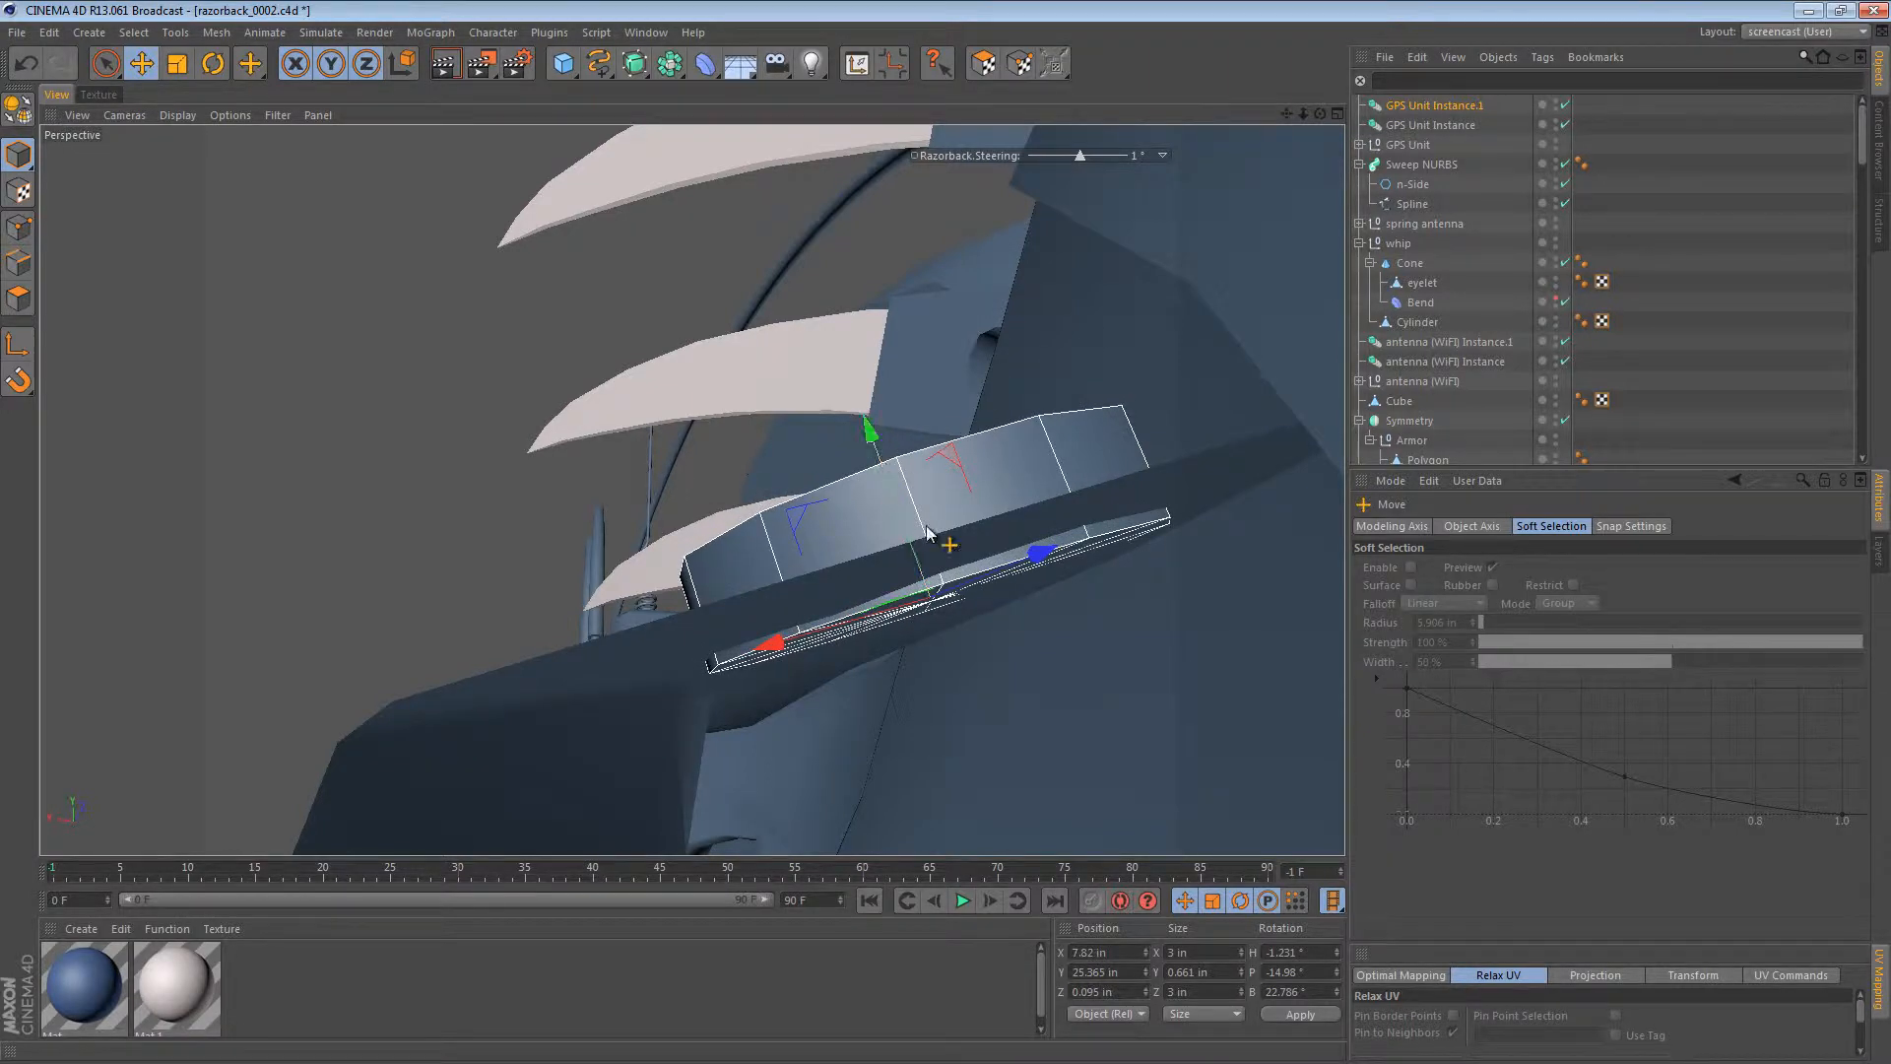
mouse_move(926, 532)
alt+mouse_down()
mouse_move(880, 513)
mouse_move(871, 469)
mouse_move(848, 537)
mouse_move(926, 520)
alt+mouse_up()
drag(863, 430, 999, 398)
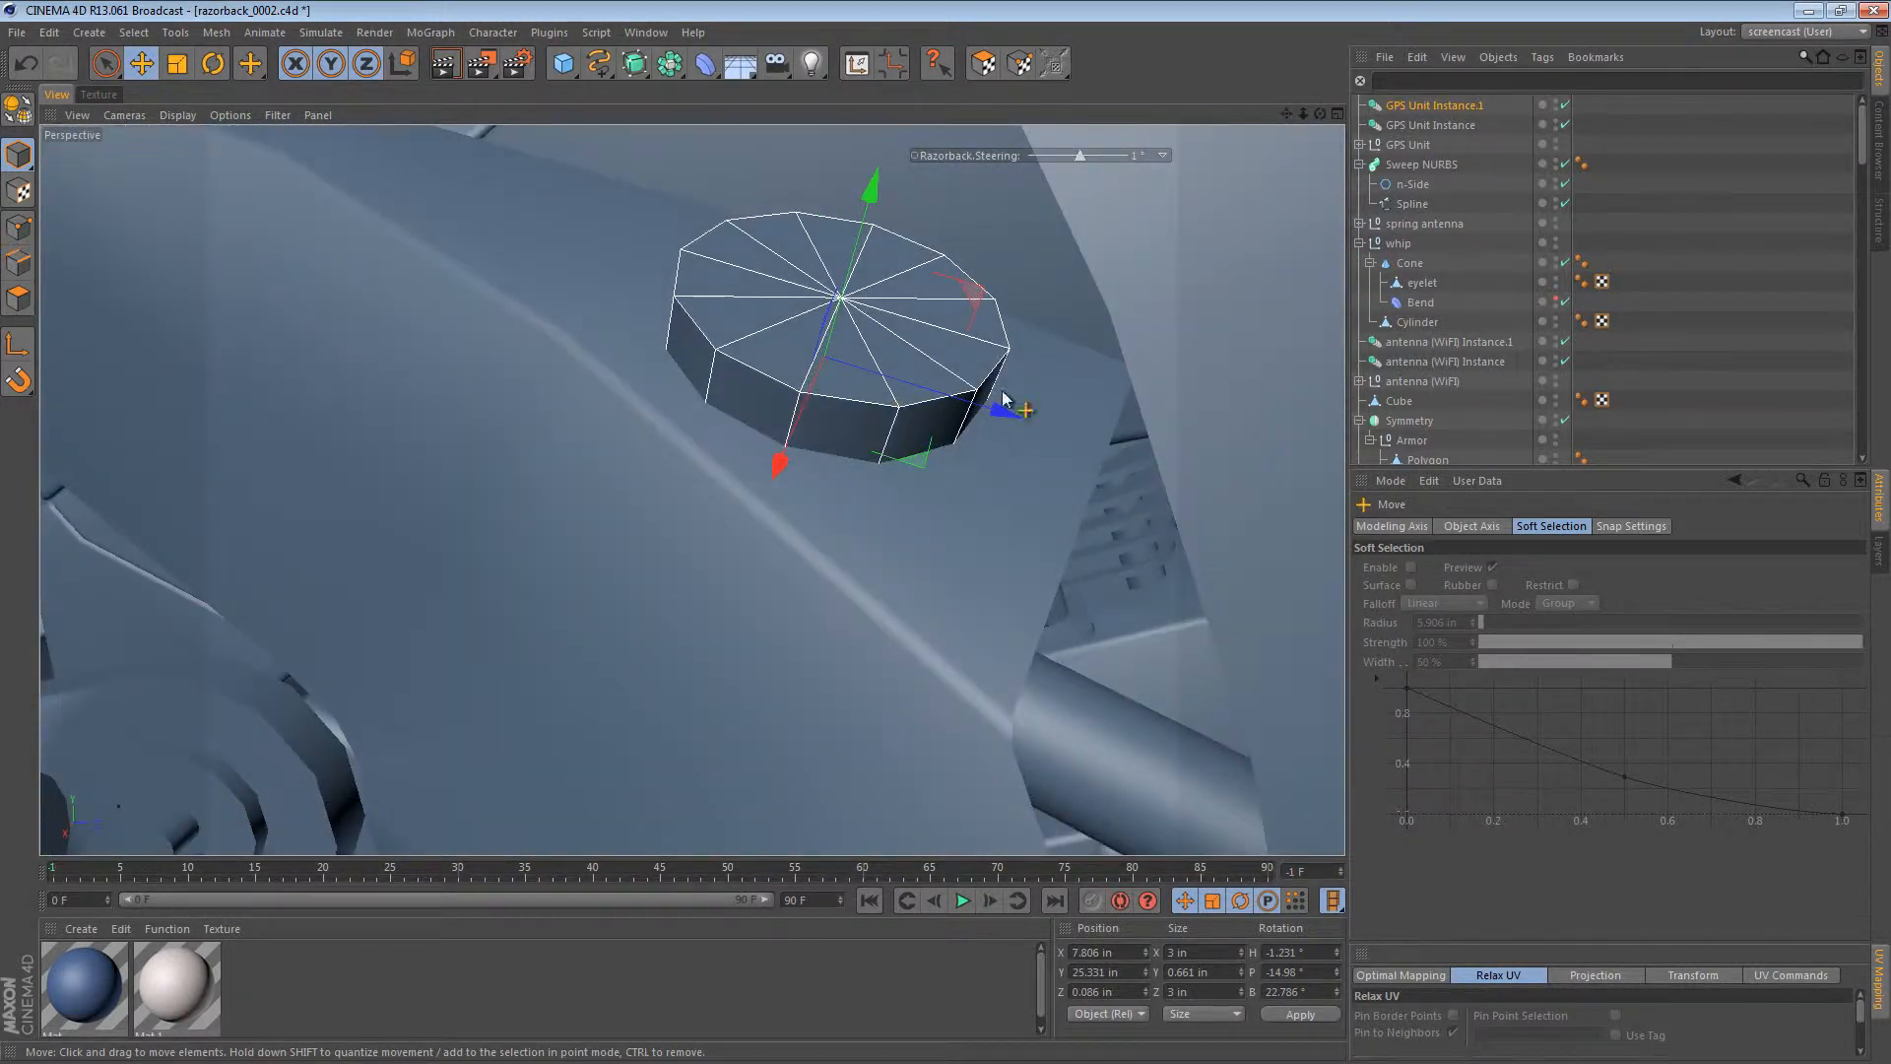
Step: Duplicate the side GPS instance and mirror the copy to the opposite side with X -7.806 in, H 1.231°, P 14.98° and B -22.786°
alt+right_drag(999, 397, 502, 417)
alt+drag(926, 433, 680, 540)
alt+middle_drag(937, 502, 840, 523)
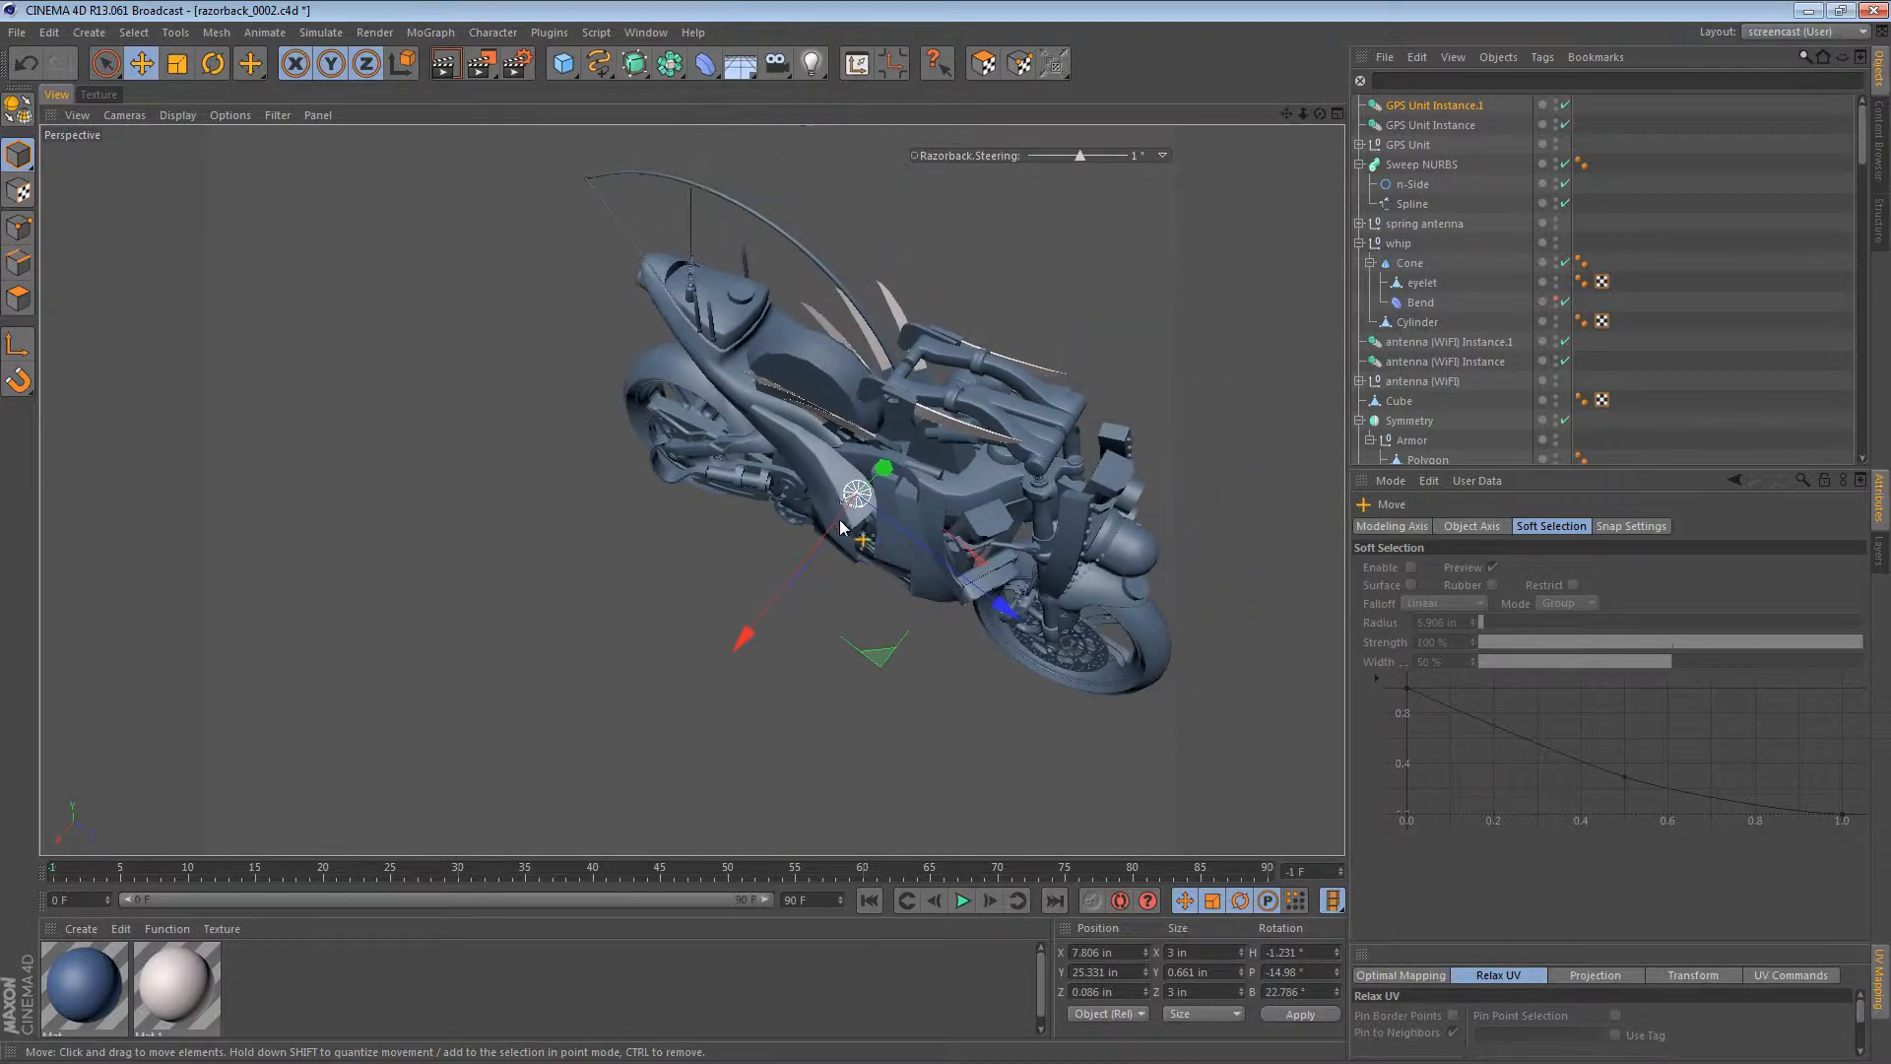
alt+right_drag(842, 473, 882, 447)
alt+drag(881, 447, 1307, 532)
key(F2)
alt+middle_drag(664, 608, 737, 528)
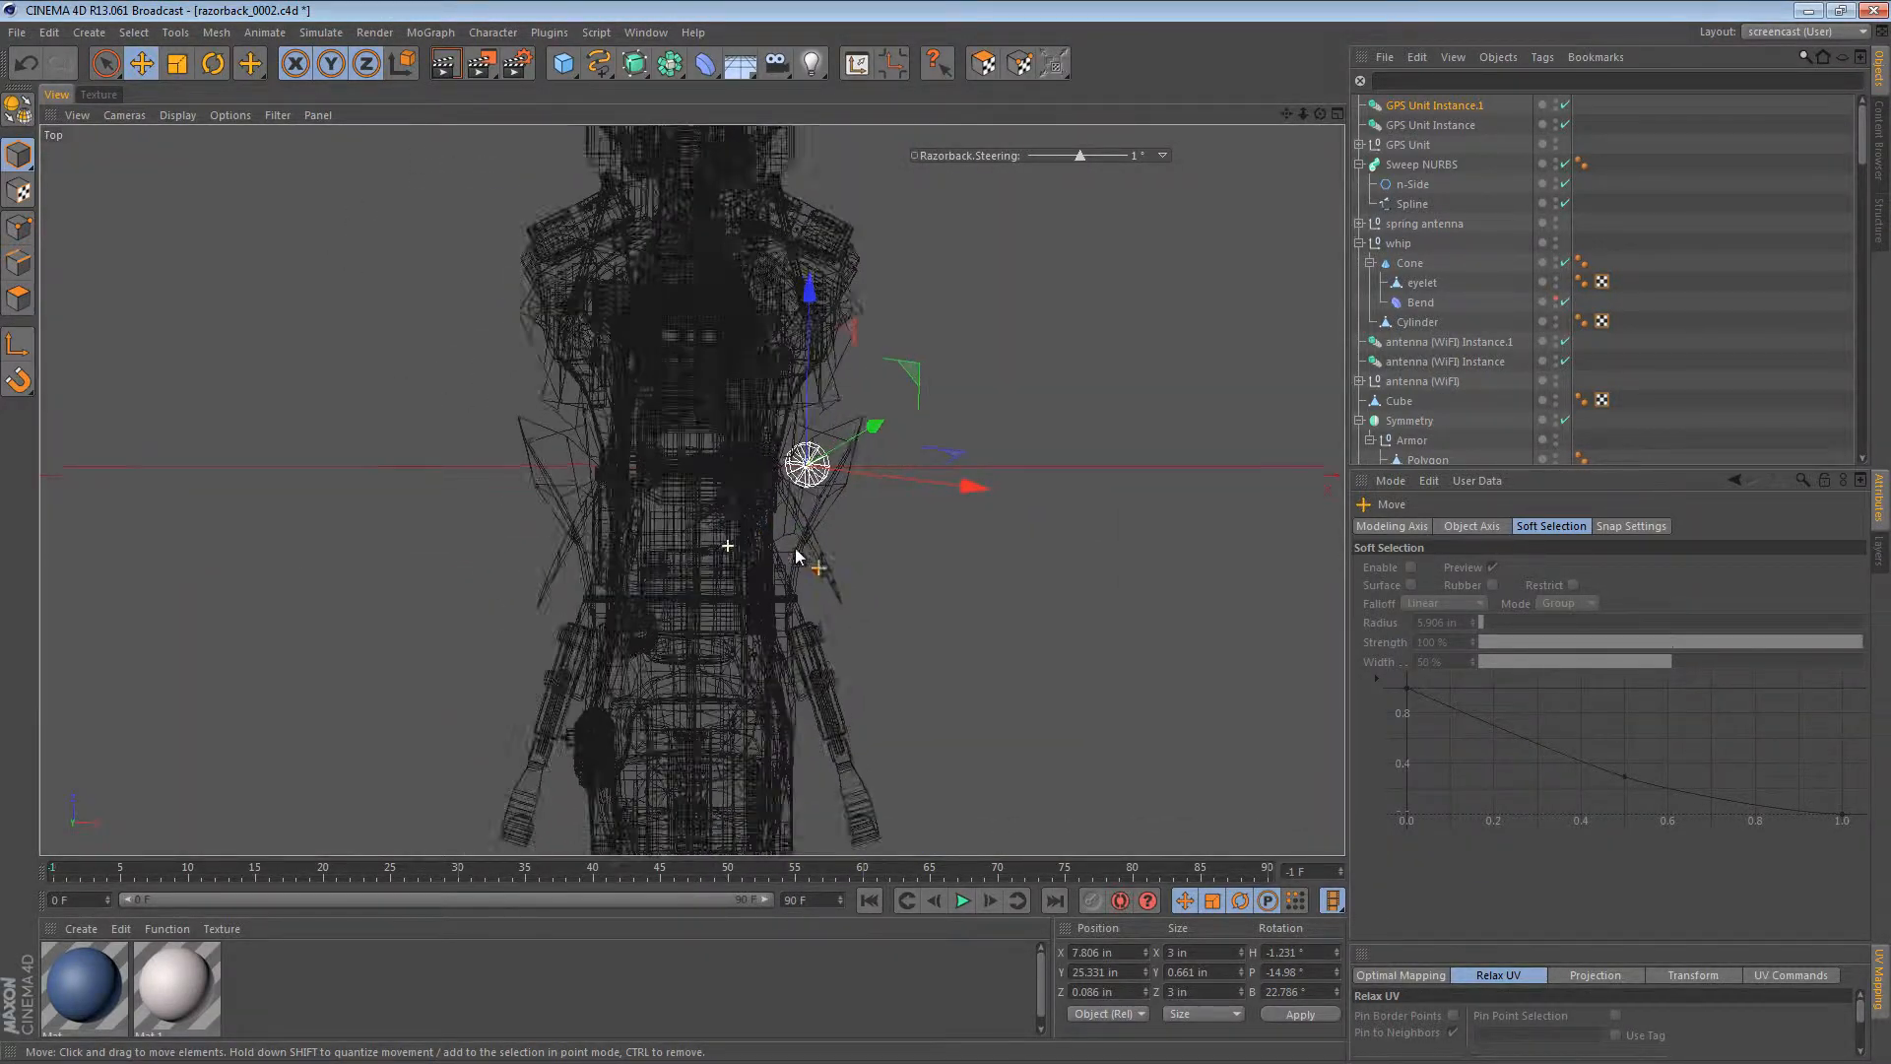
alt+right_drag(736, 527, 830, 547)
alt+middle_drag(963, 513, 1128, 544)
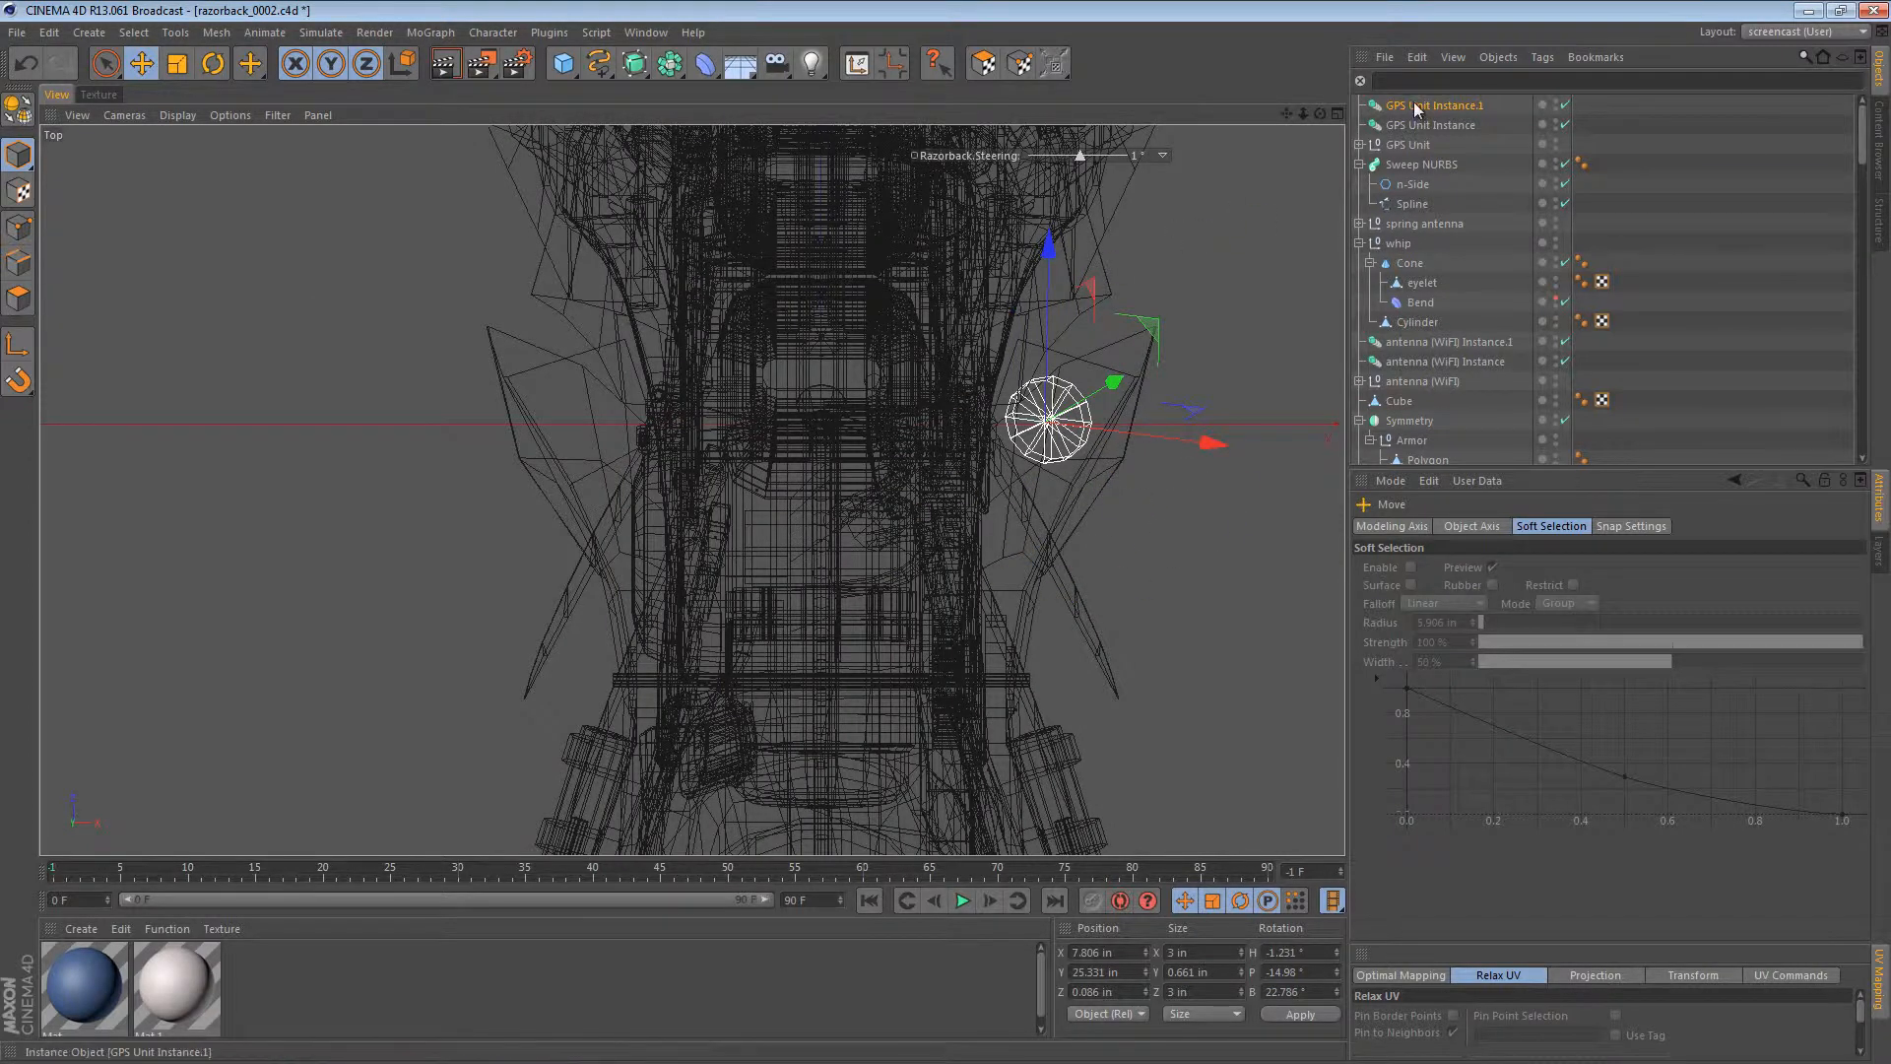
drag(1416, 108, 1435, 112)
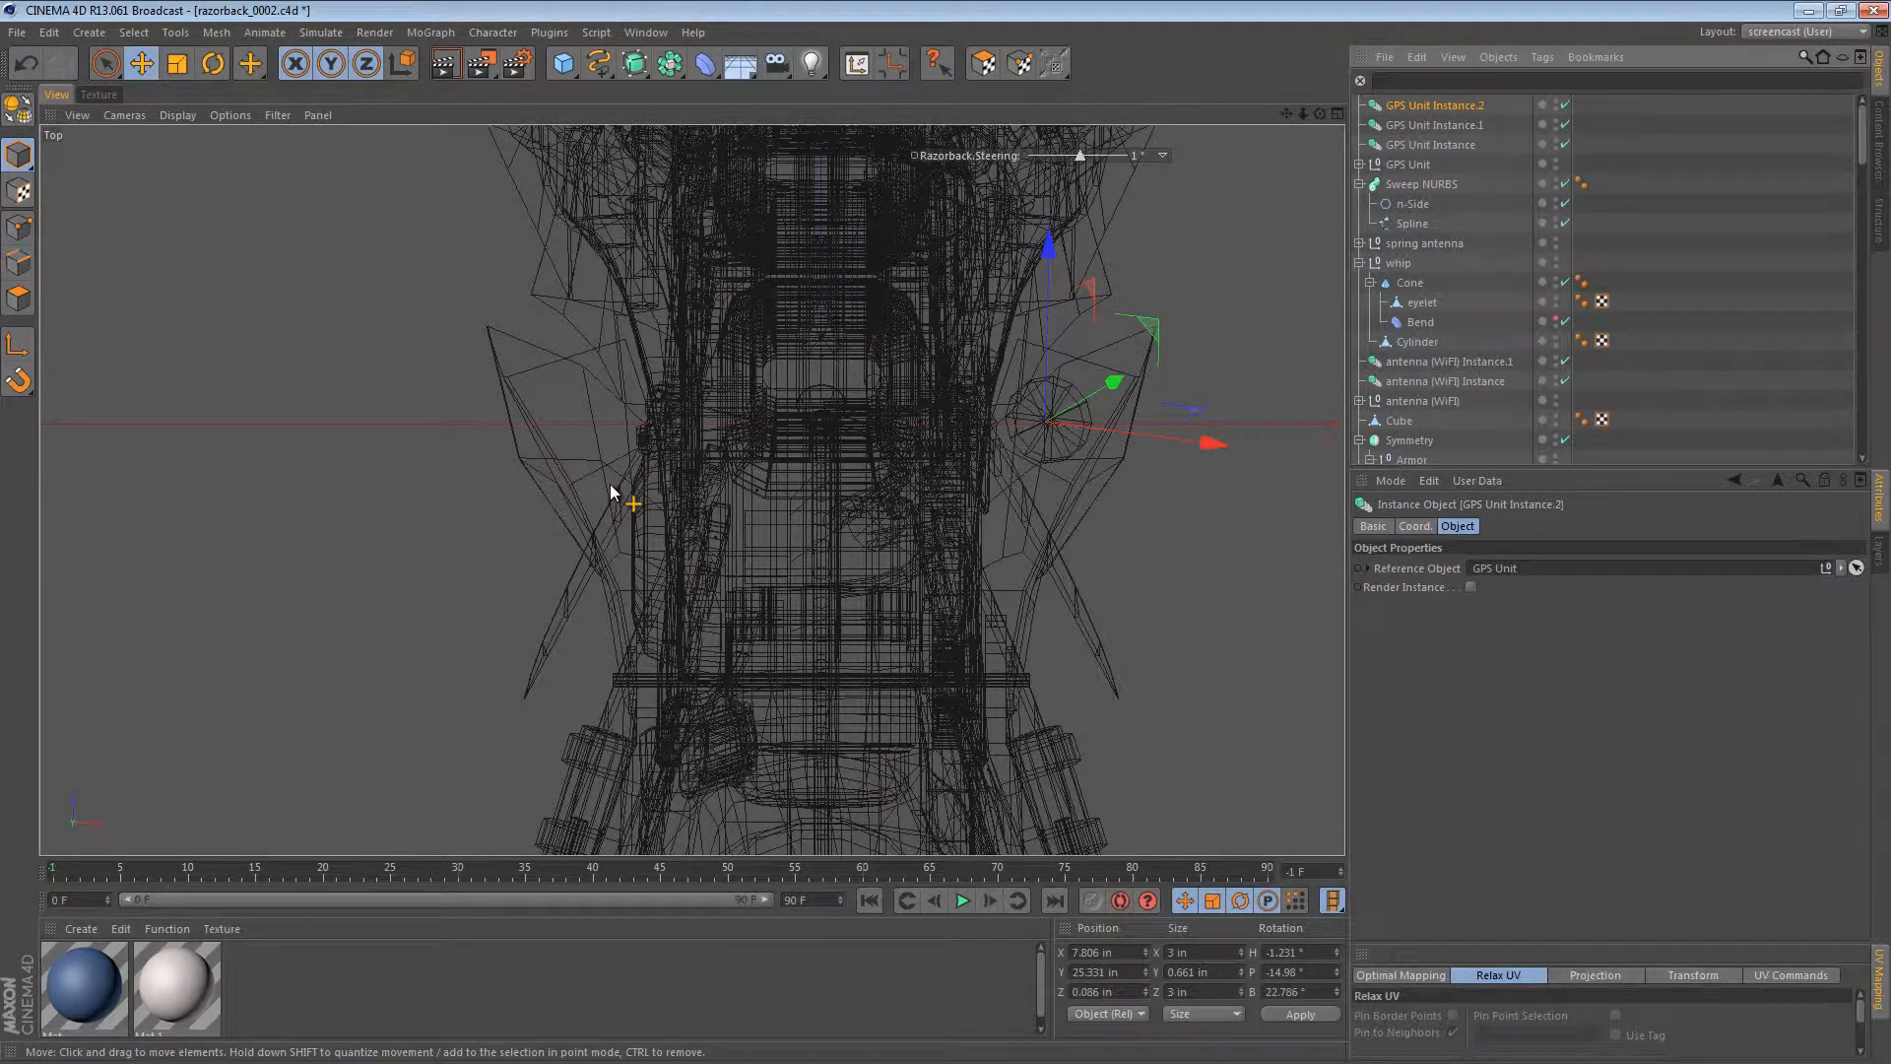
click(1073, 953)
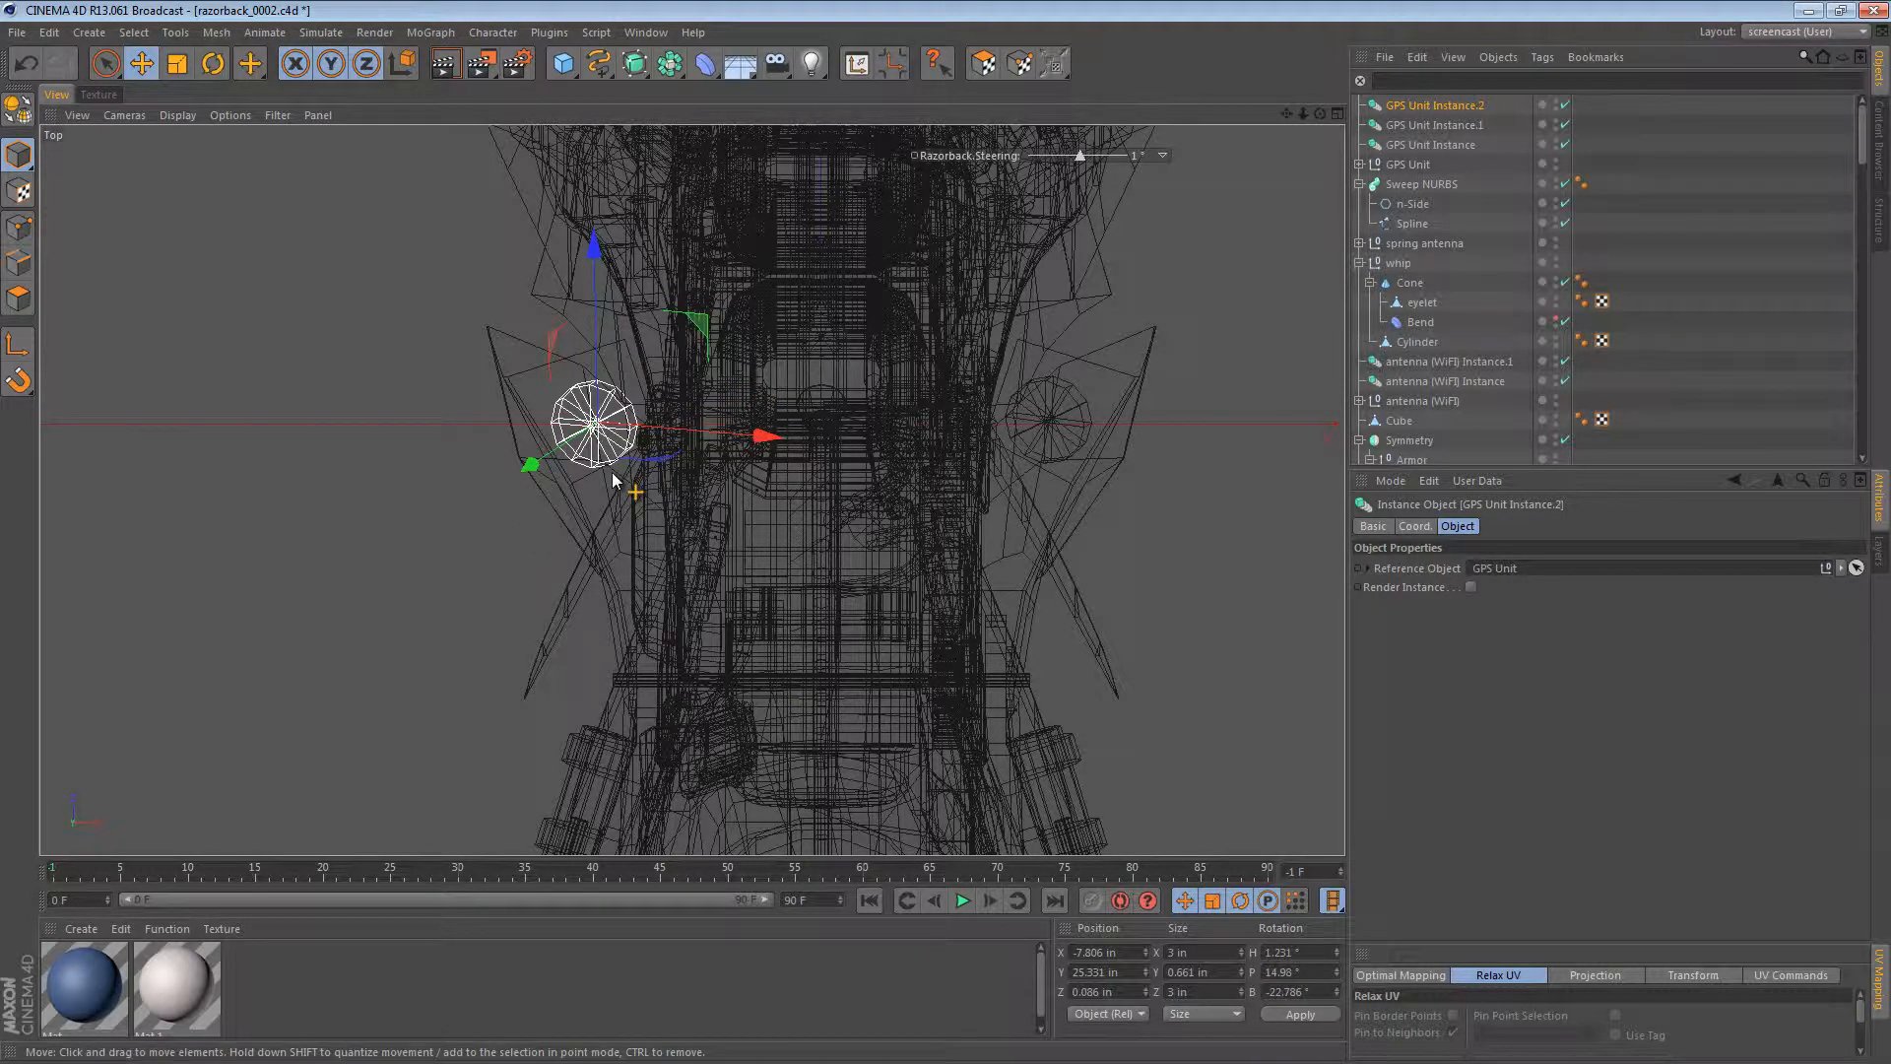
Step: Rotate the mirrored GPS instance to match its armor panel's slope, at about H -9°, P -10° and B -24.9°
key(F1)
alt+drag(684, 398, 1007, 569)
alt+right_drag(680, 462, 1197, 455)
alt+drag(916, 441, 788, 281)
key(r)
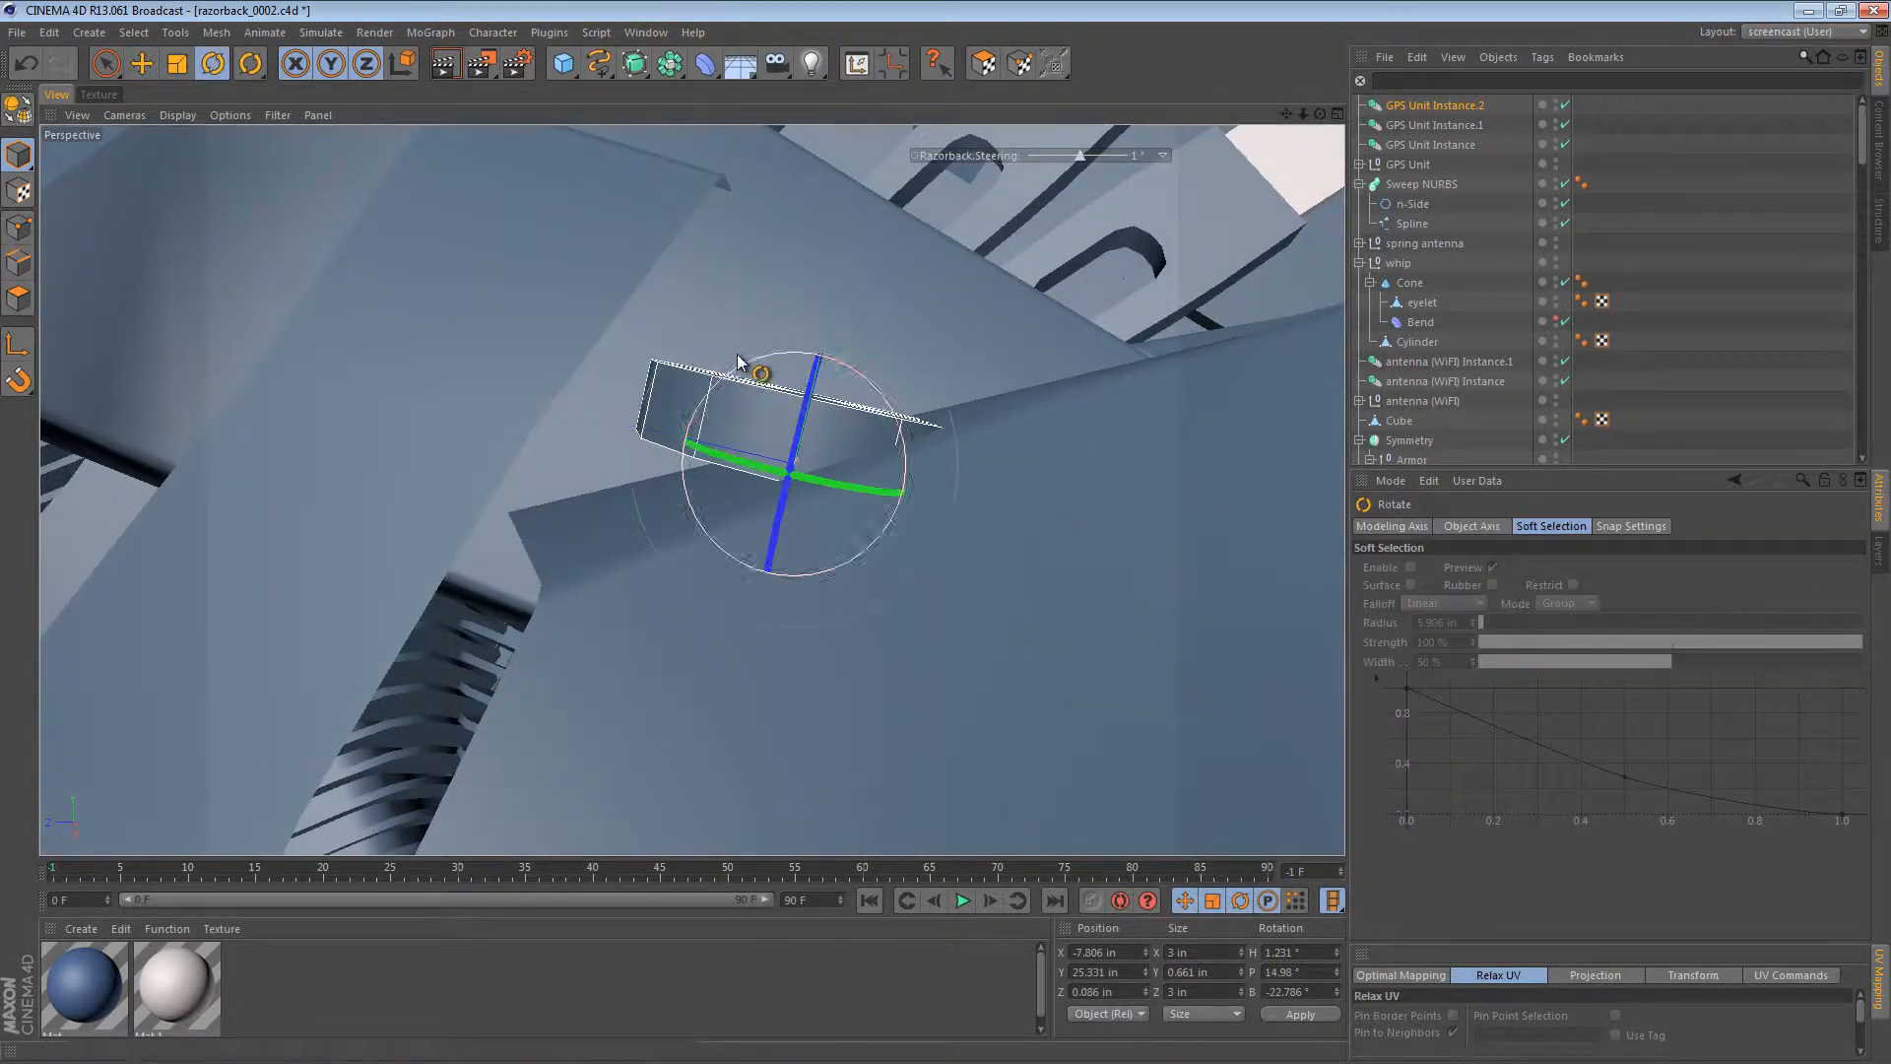
drag(747, 371, 748, 473)
alt+right_drag(721, 463, 751, 465)
alt+drag(750, 465, 1080, 437)
drag(937, 420, 942, 437)
Step: Nudge the mirrored GPS instance up along its own axis to about Y 25.35 in so it seats on the panel
alt+drag(711, 479, 738, 443)
key(e)
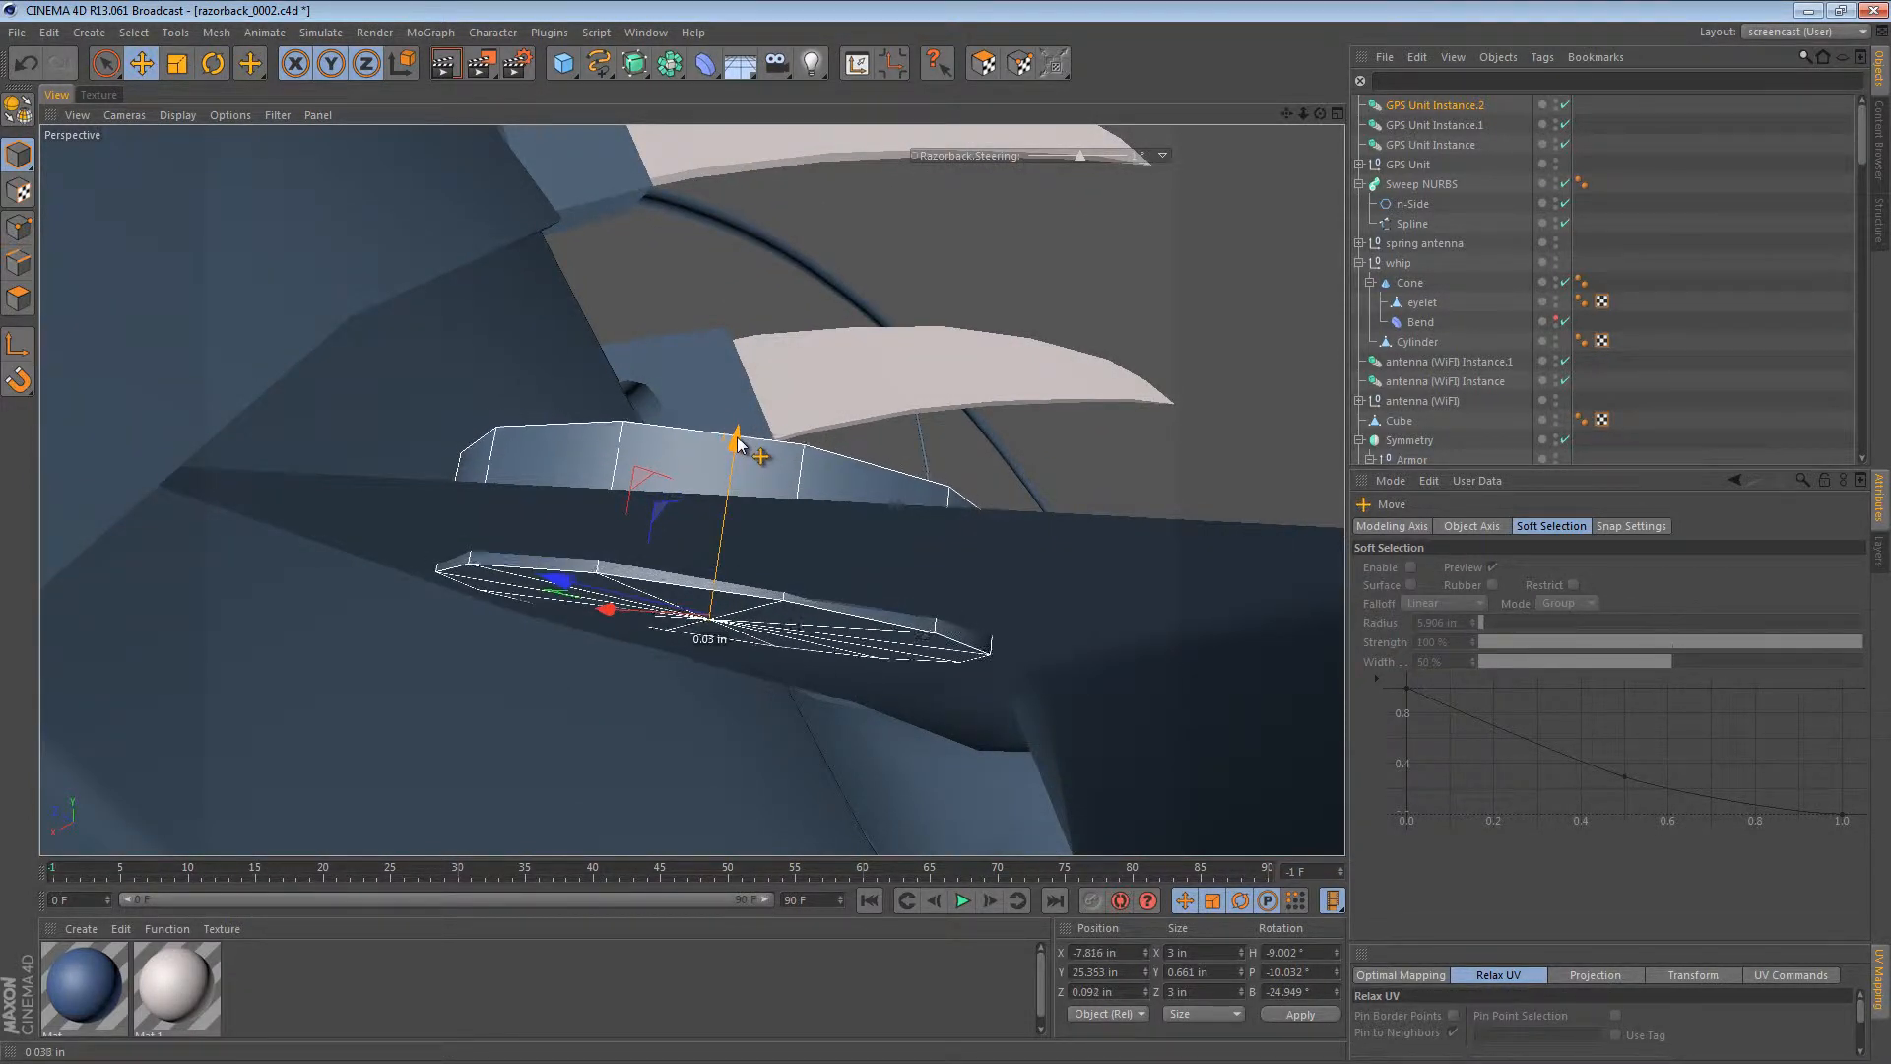
mouse_move(760, 578)
alt+mouse_down()
mouse_move(618, 541)
mouse_move(396, 634)
mouse_move(455, 693)
mouse_move(753, 684)
alt+mouse_up()
Step: Deselect everything and review the GPS units' placement on the whole motorcycle from the sides and above
alt+right_drag(965, 493, 591, 492)
alt+right_drag(859, 494, 626, 482)
alt+middle_drag(626, 482, 537, 473)
alt+right_drag(552, 478, 758, 498)
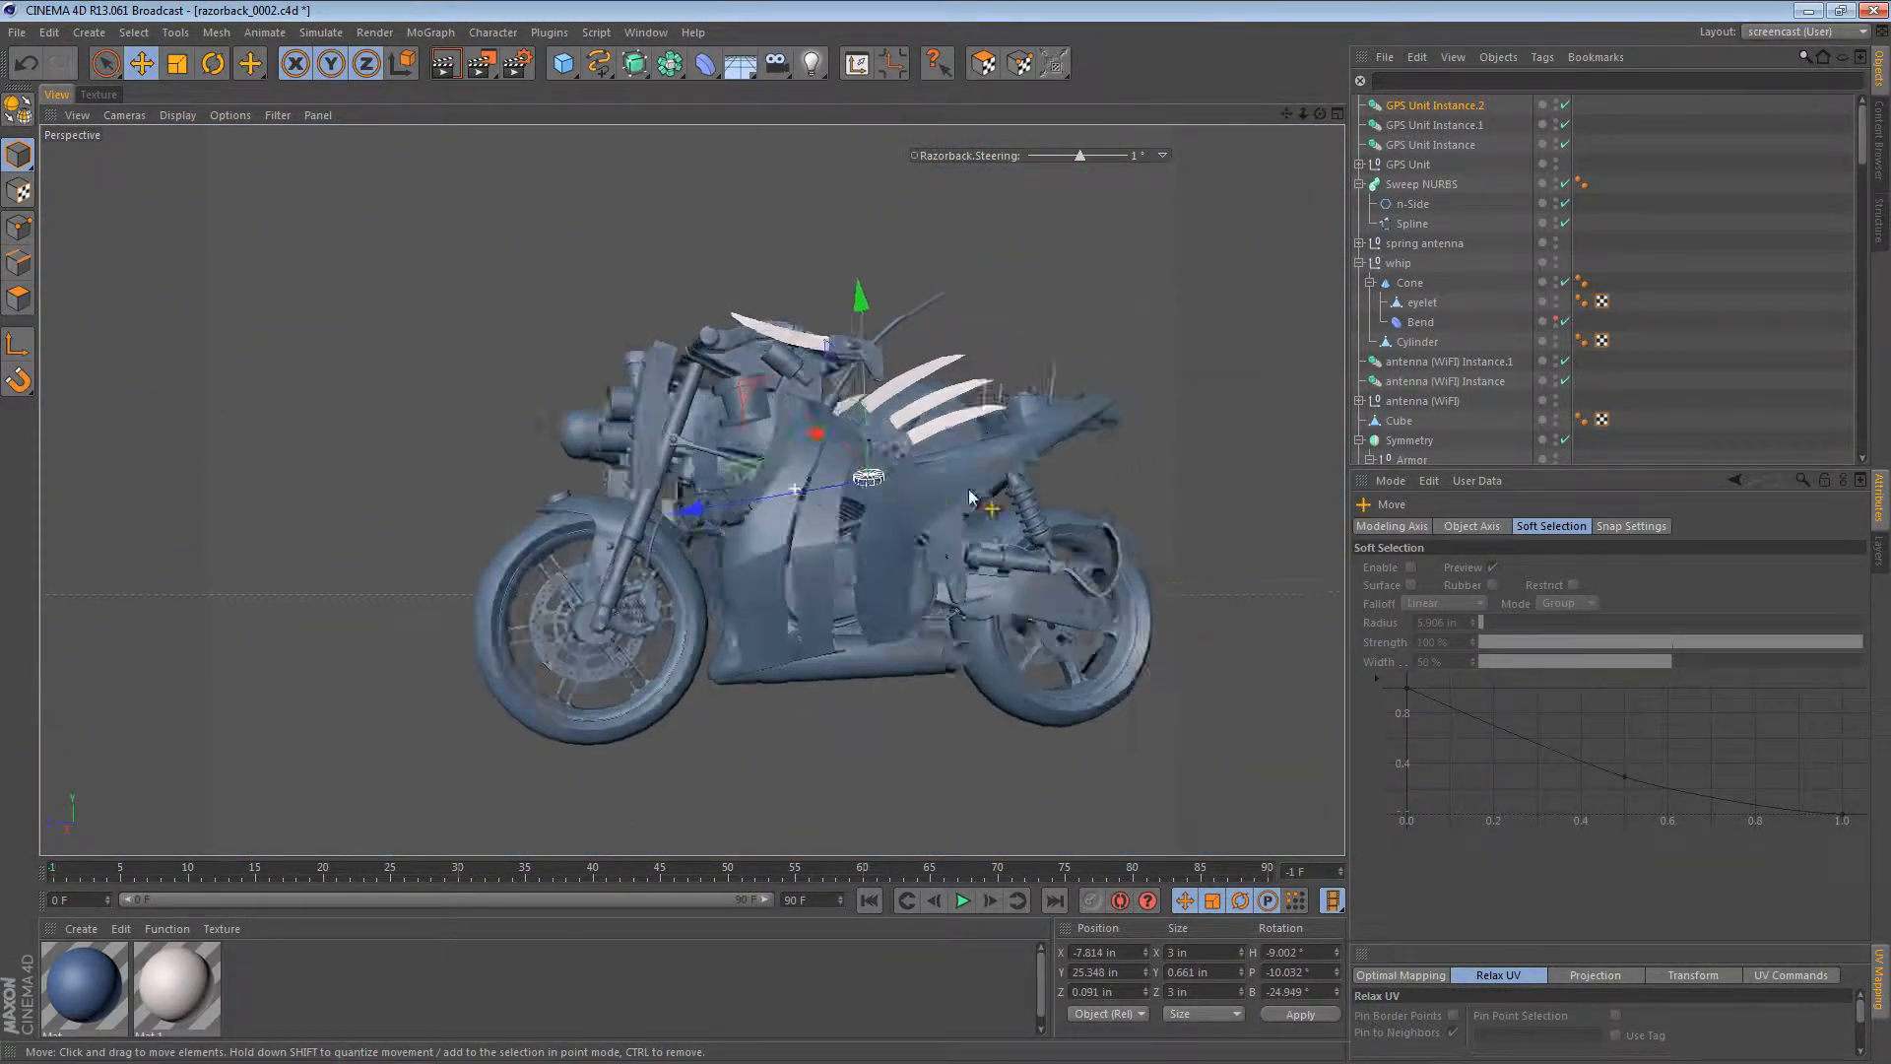
alt+drag(473, 493, 732, 501)
key(ctrl+shift+a)
alt+drag(778, 398, 658, 548)
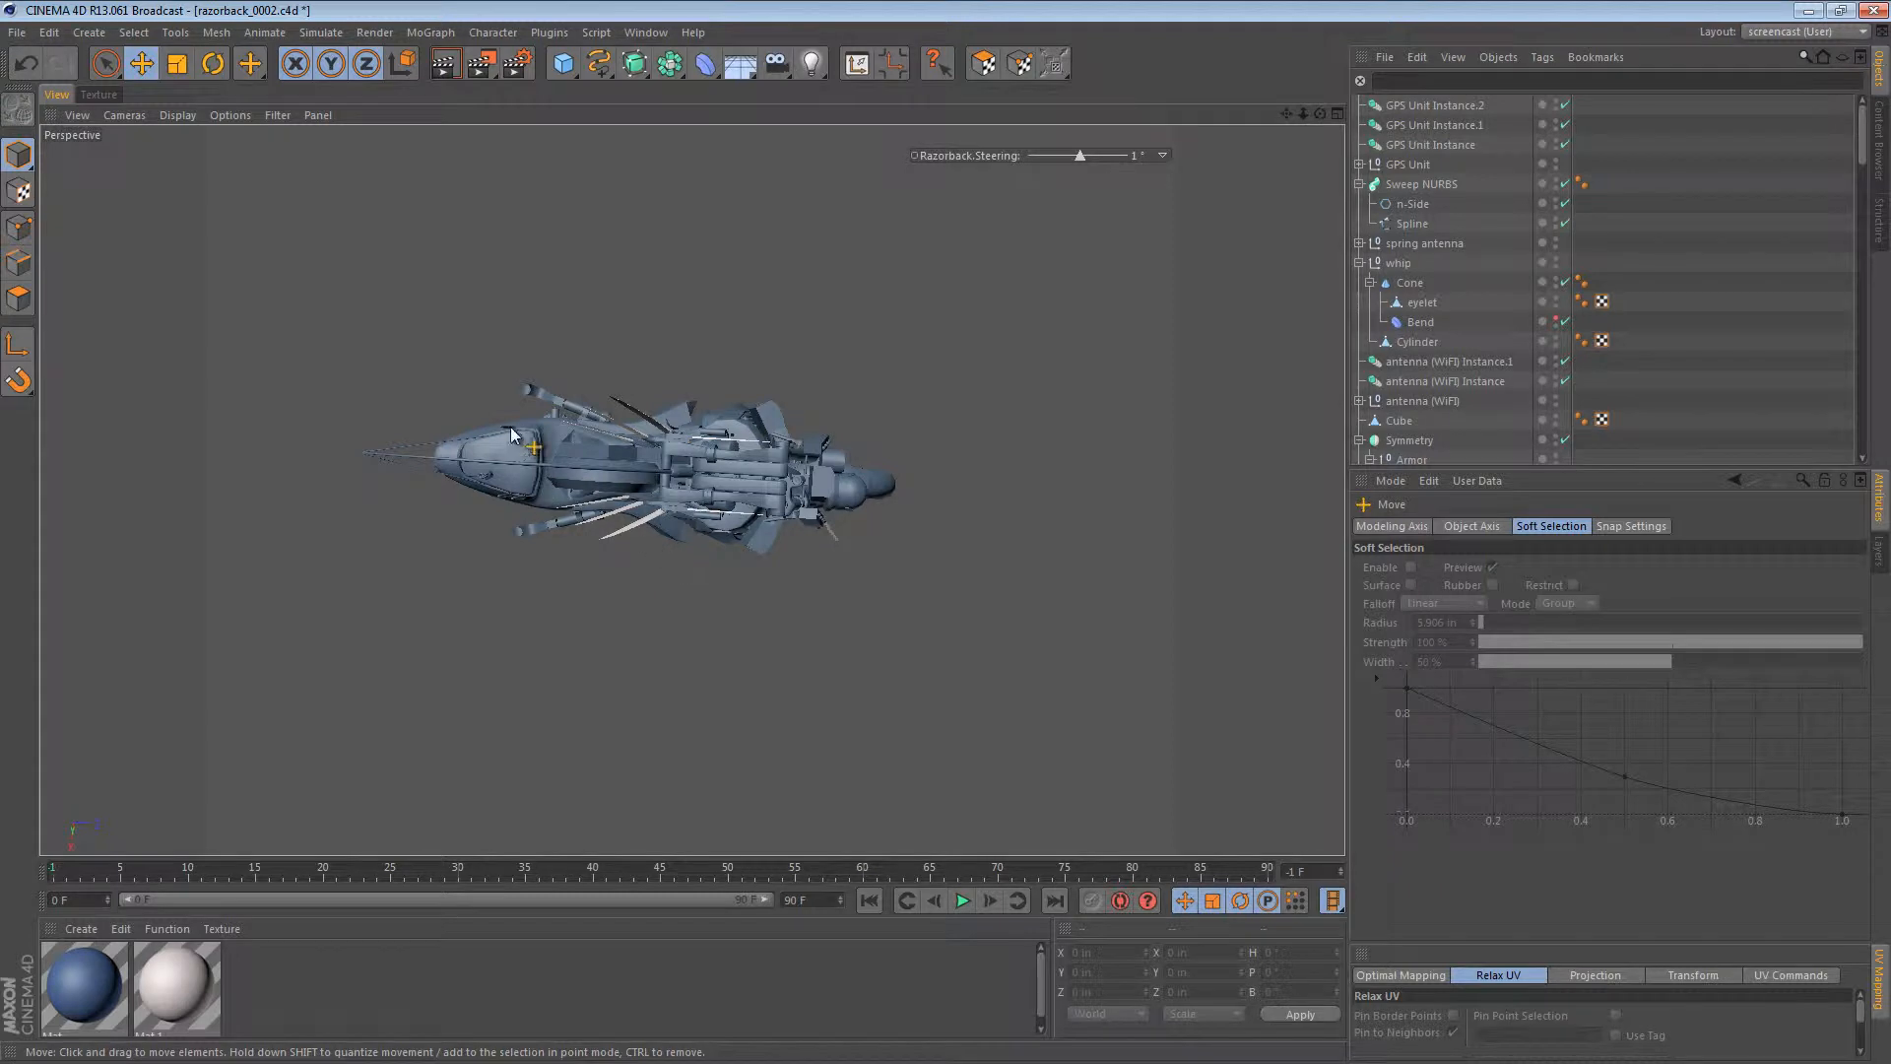
alt+drag(786, 494, 793, 613)
alt+right_drag(794, 613, 433, 620)
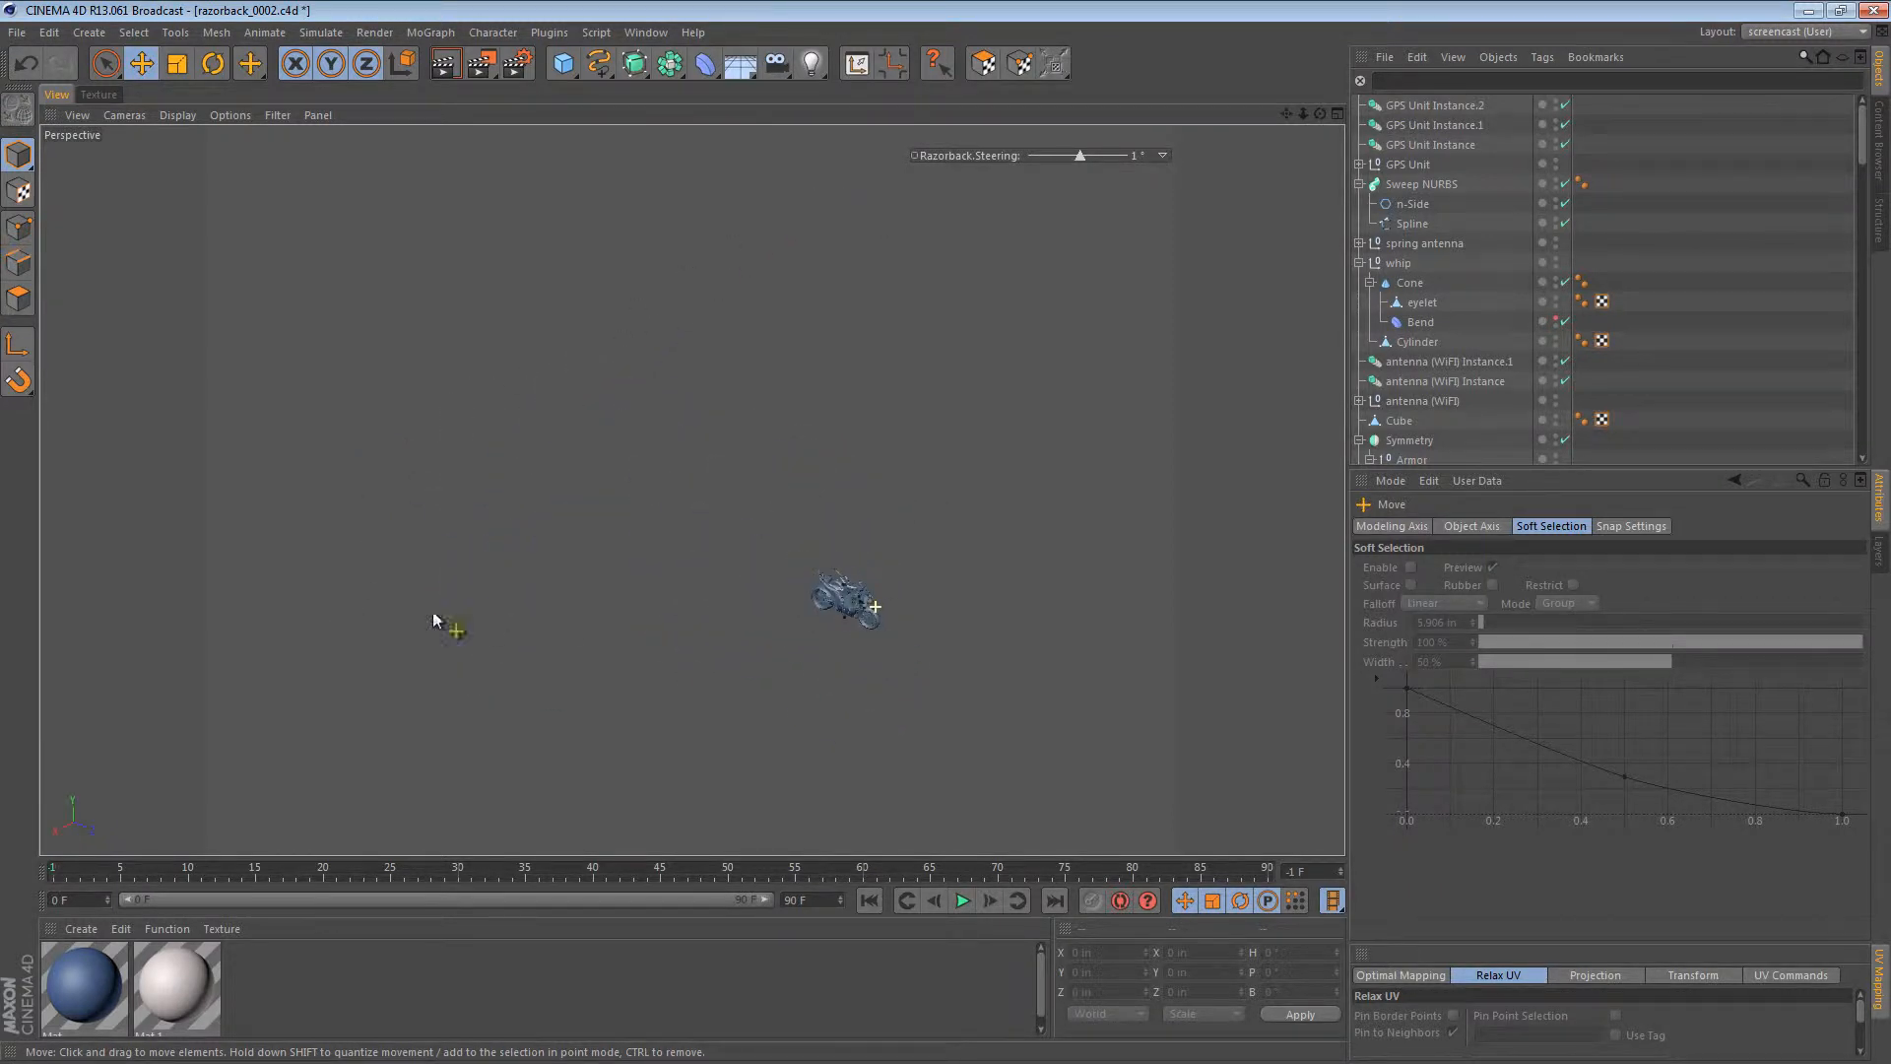
Step: Examine the motorcycle from the front, side and rear for a spot for another GPS unit
mouse_move(677, 396)
alt+mouse_down()
mouse_move(683, 346)
mouse_move(676, 370)
alt+mouse_up()
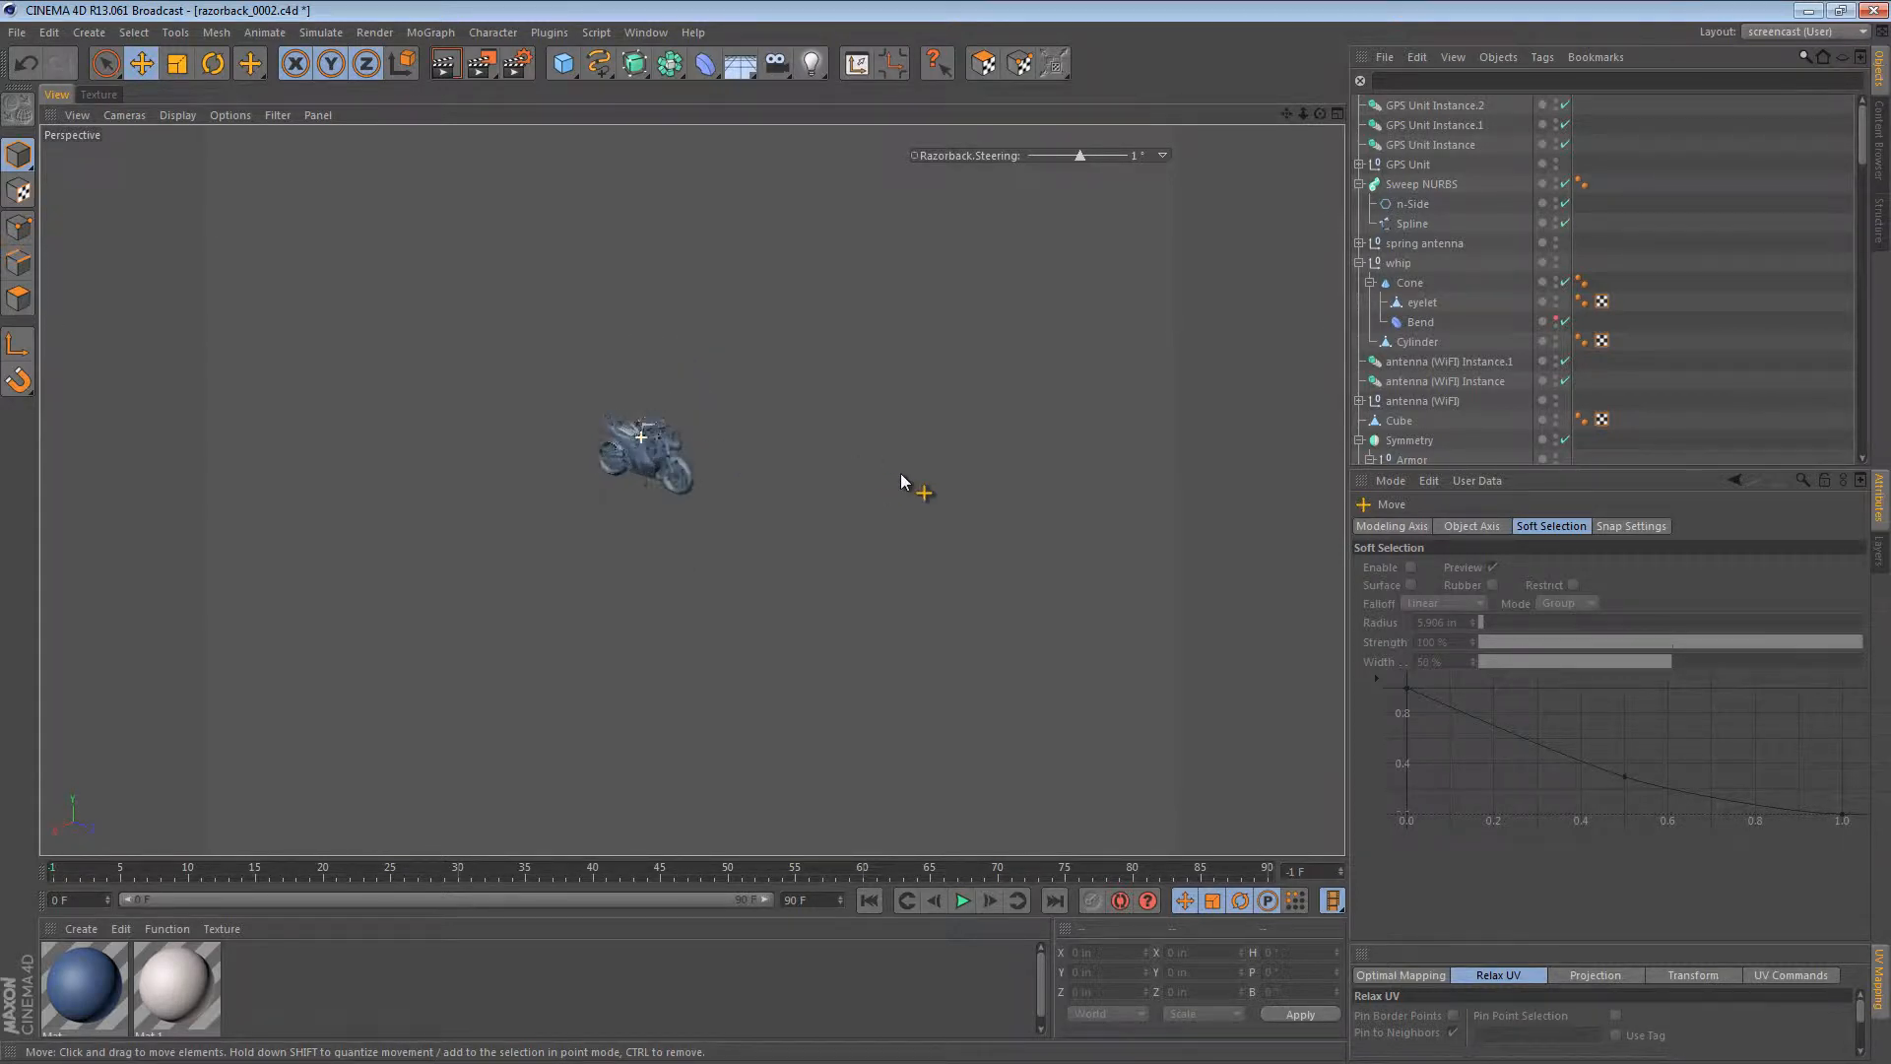
alt+right_drag(902, 476, 950, 572)
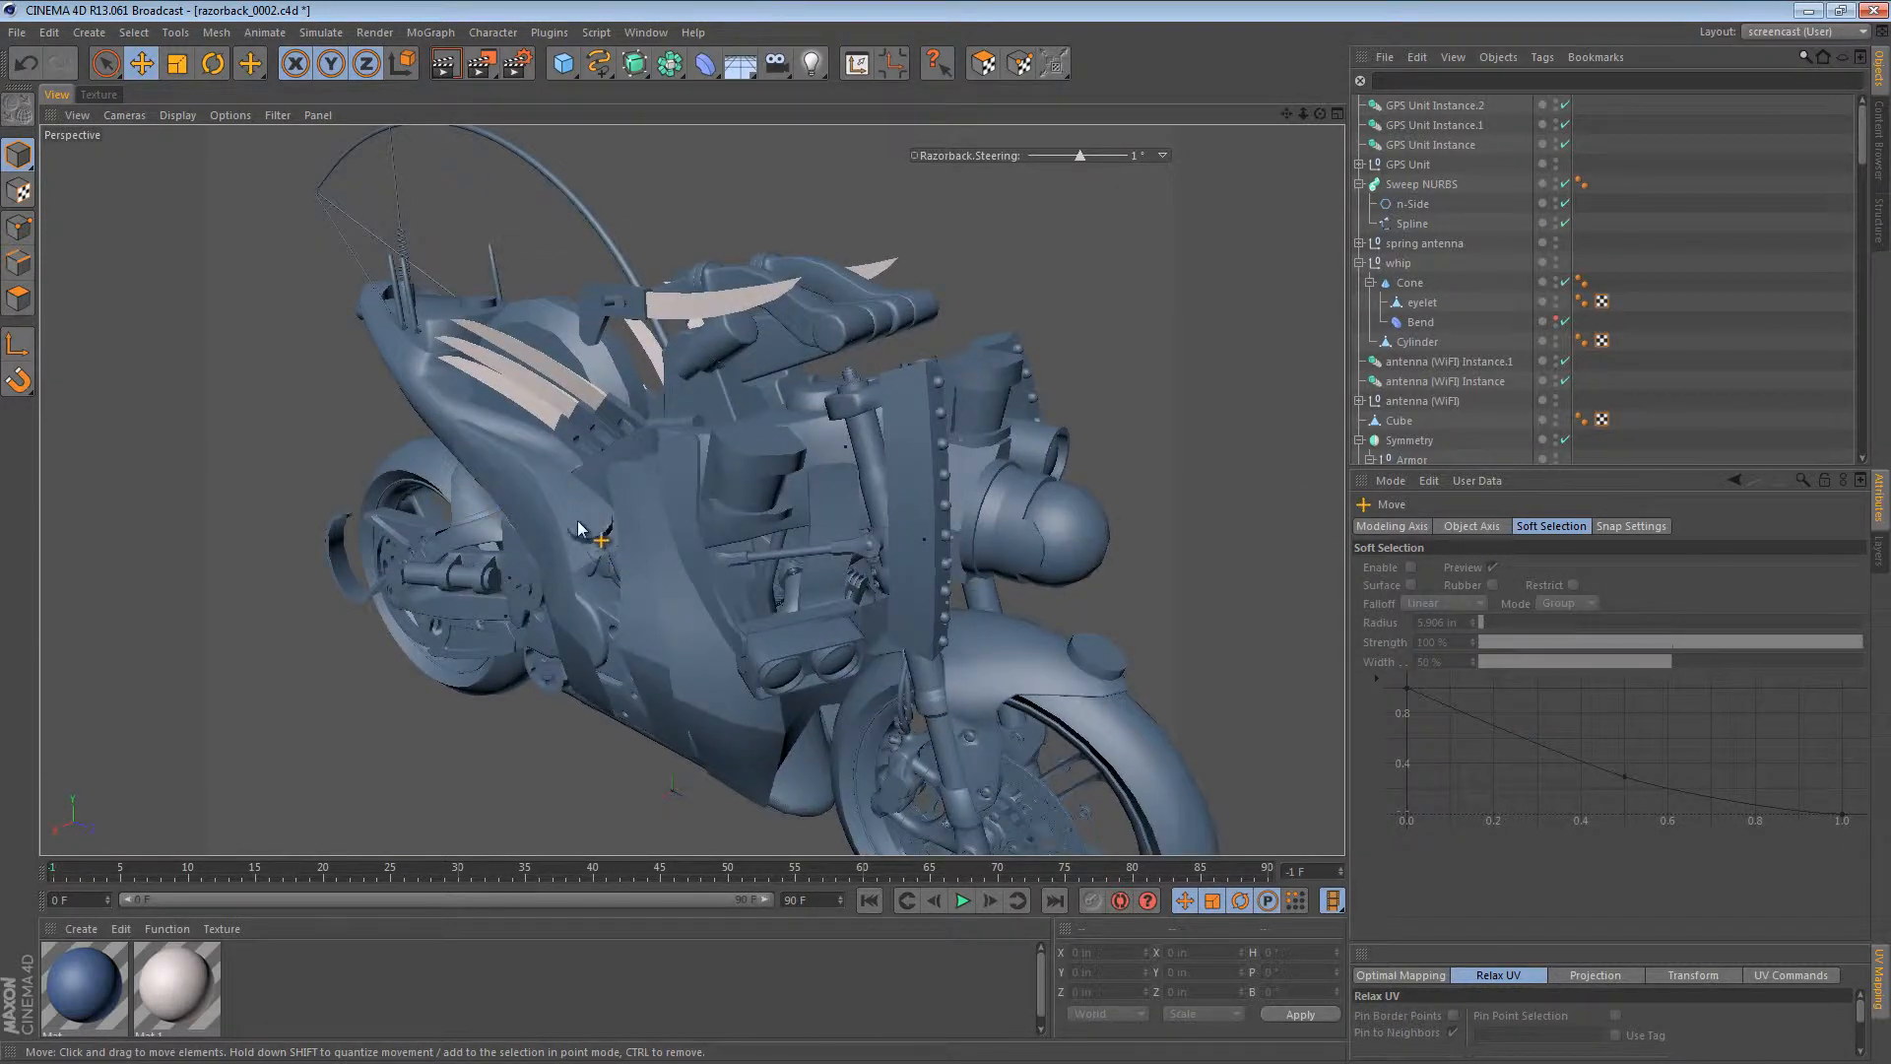
alt+drag(578, 522, 1113, 425)
alt+right_drag(742, 455, 676, 459)
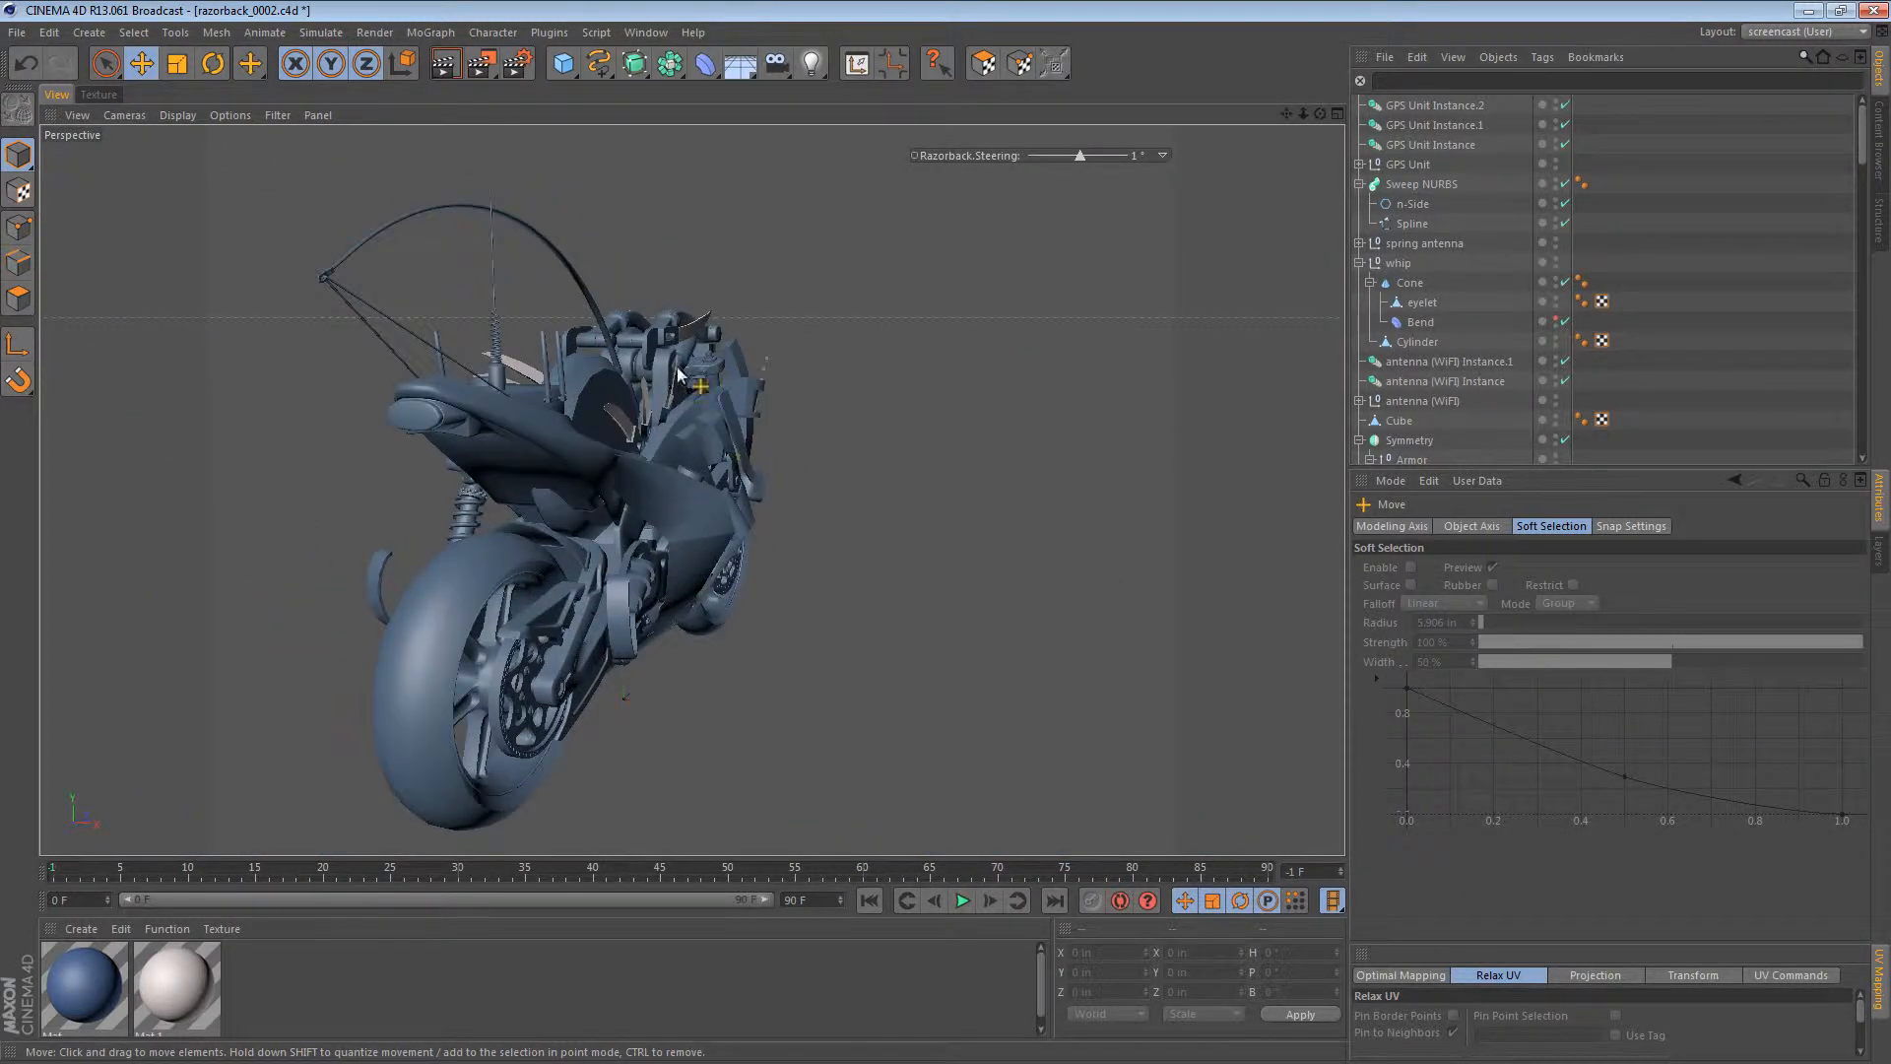
alt+drag(702, 575, 616, 499)
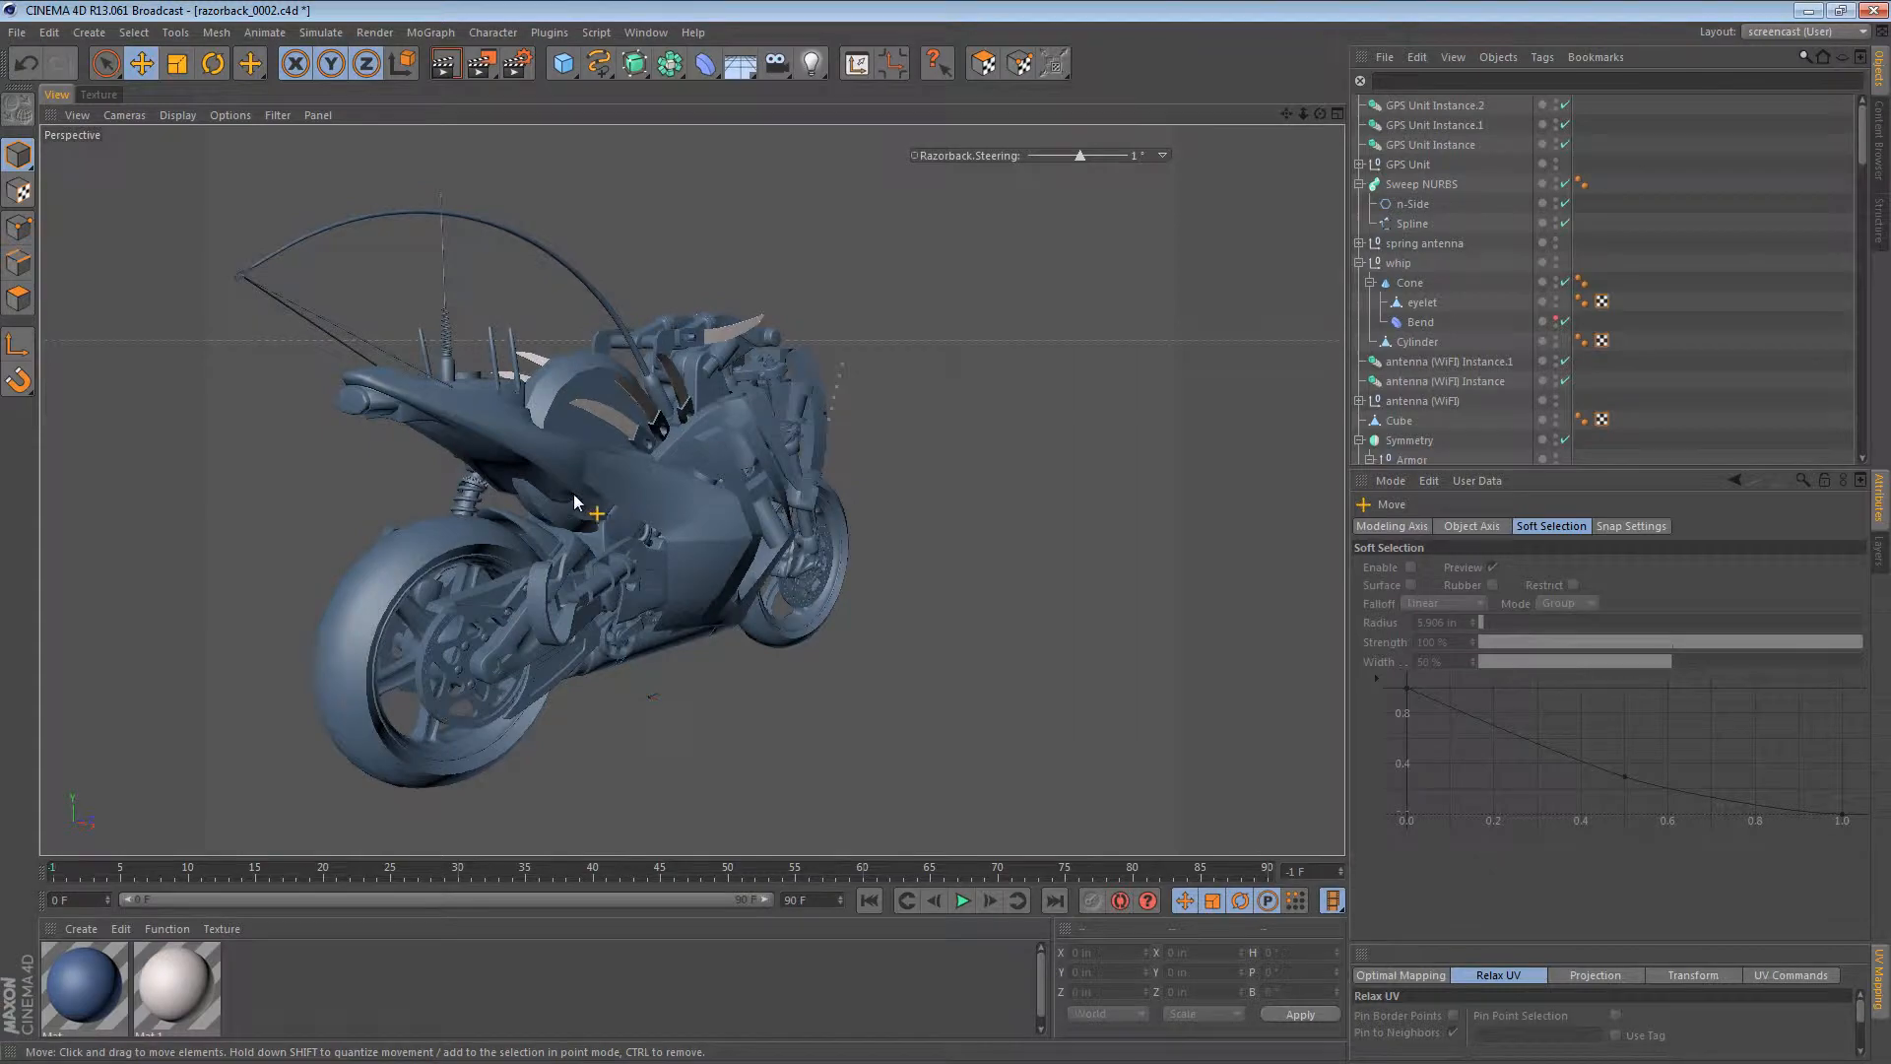
Step: Duplicate GPS Unit Instance.2 and move the copy back to the rear shock, at about Y 24.28 in and Z -18.96 in
middle_click(449, 534)
middle_click(483, 681)
alt+middle_drag(408, 660, 1125, 674)
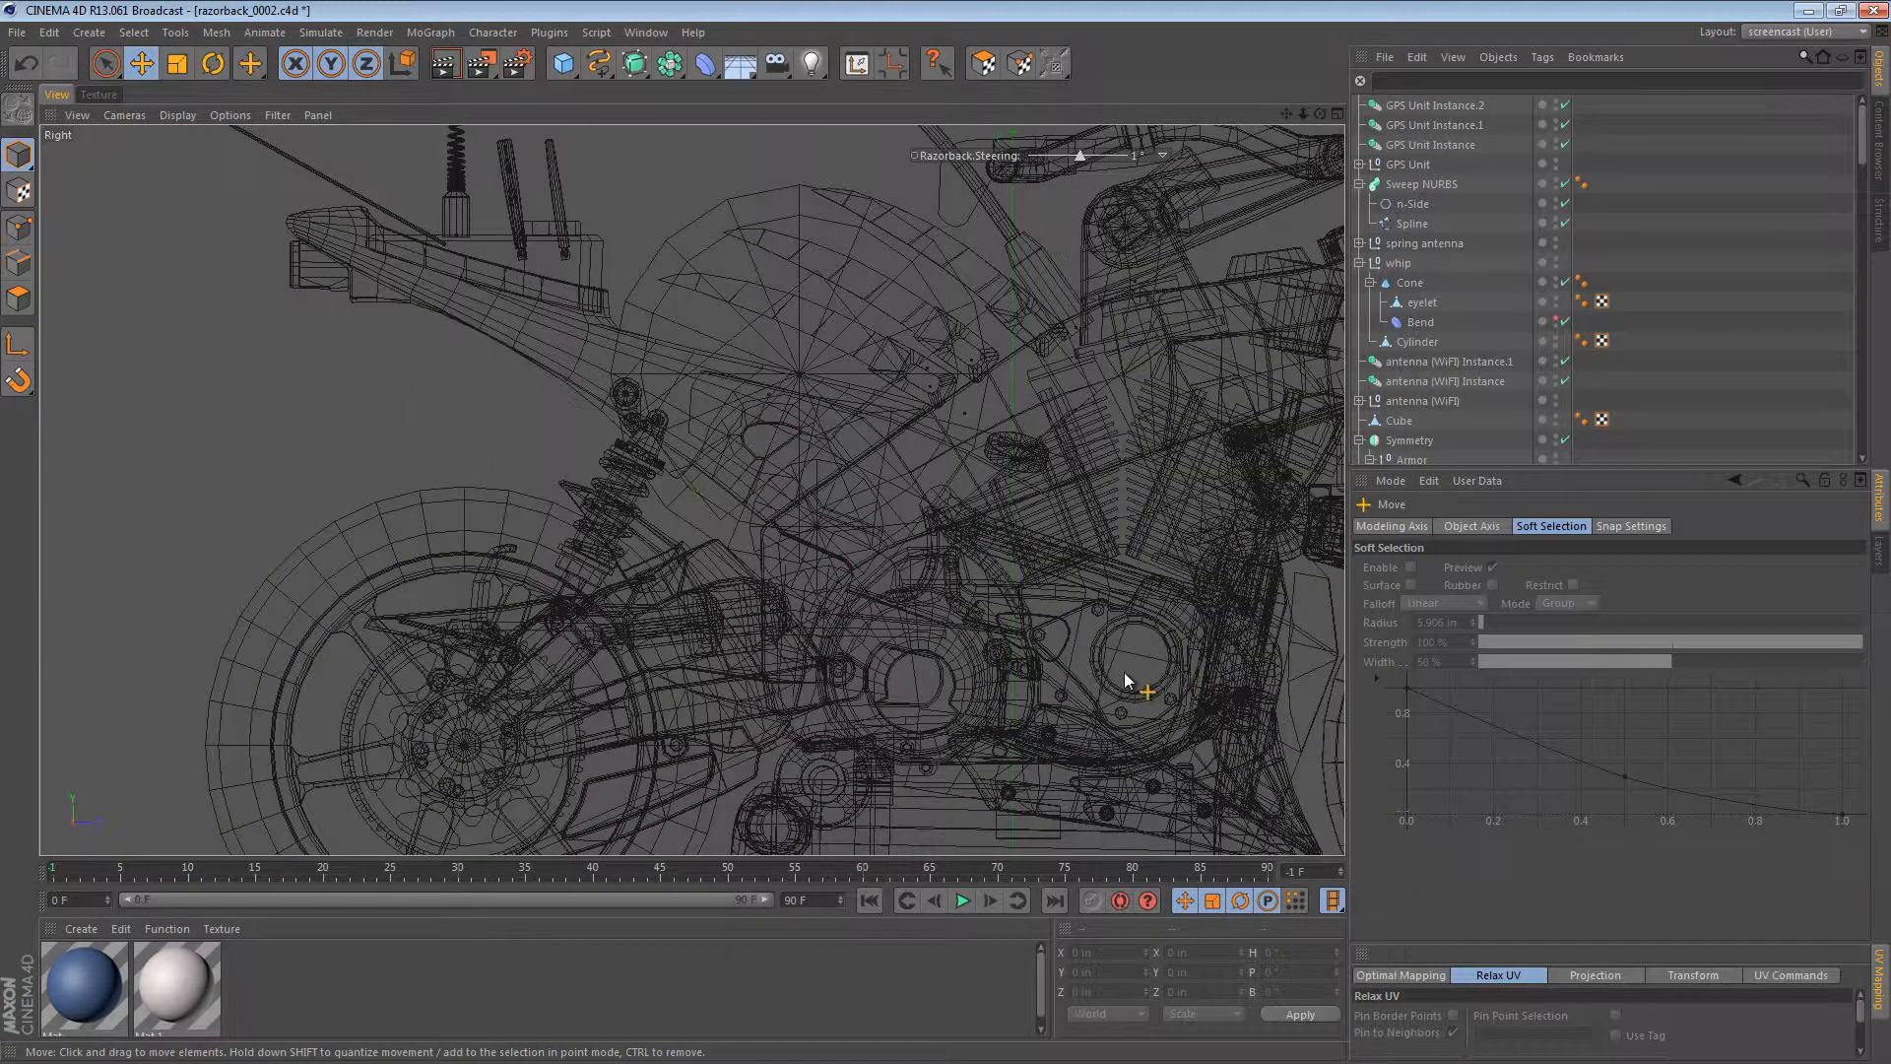
click(1419, 109)
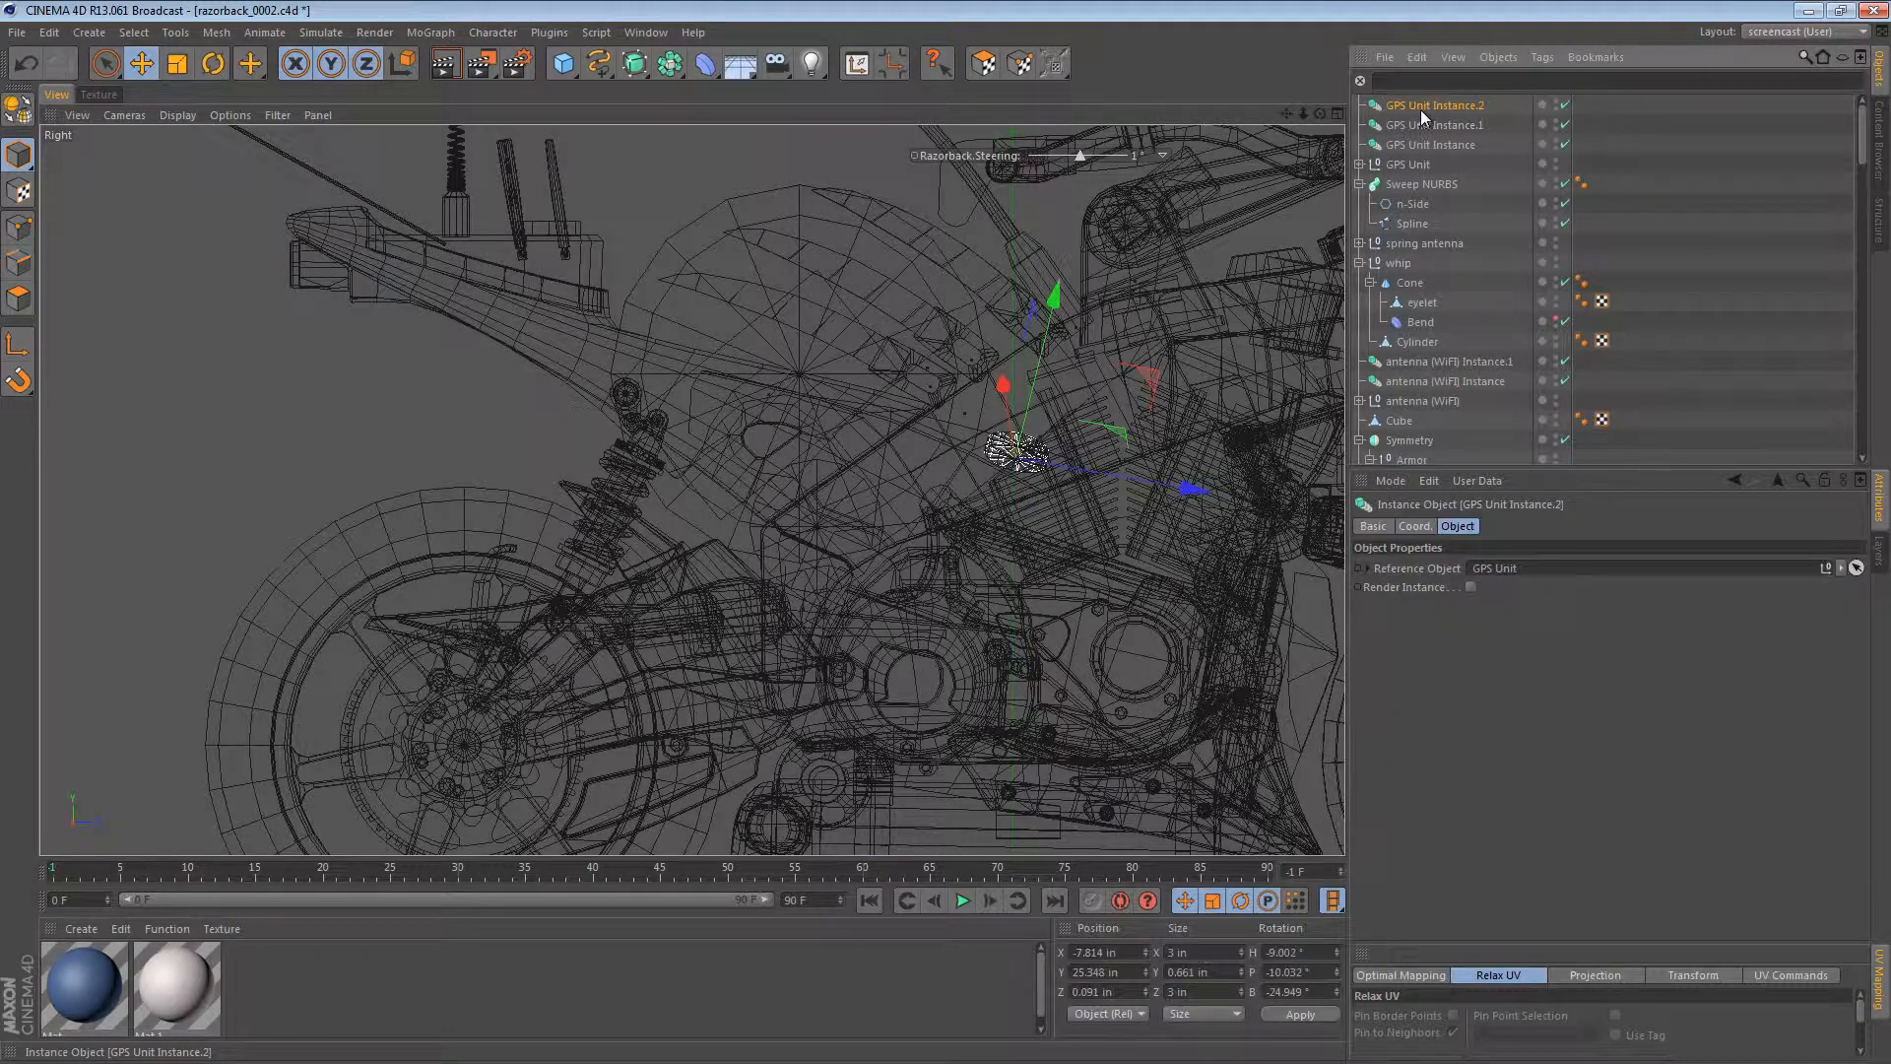
key(ctrl+c)
key(ctrl+v)
alt+middle_drag(966, 405, 1041, 384)
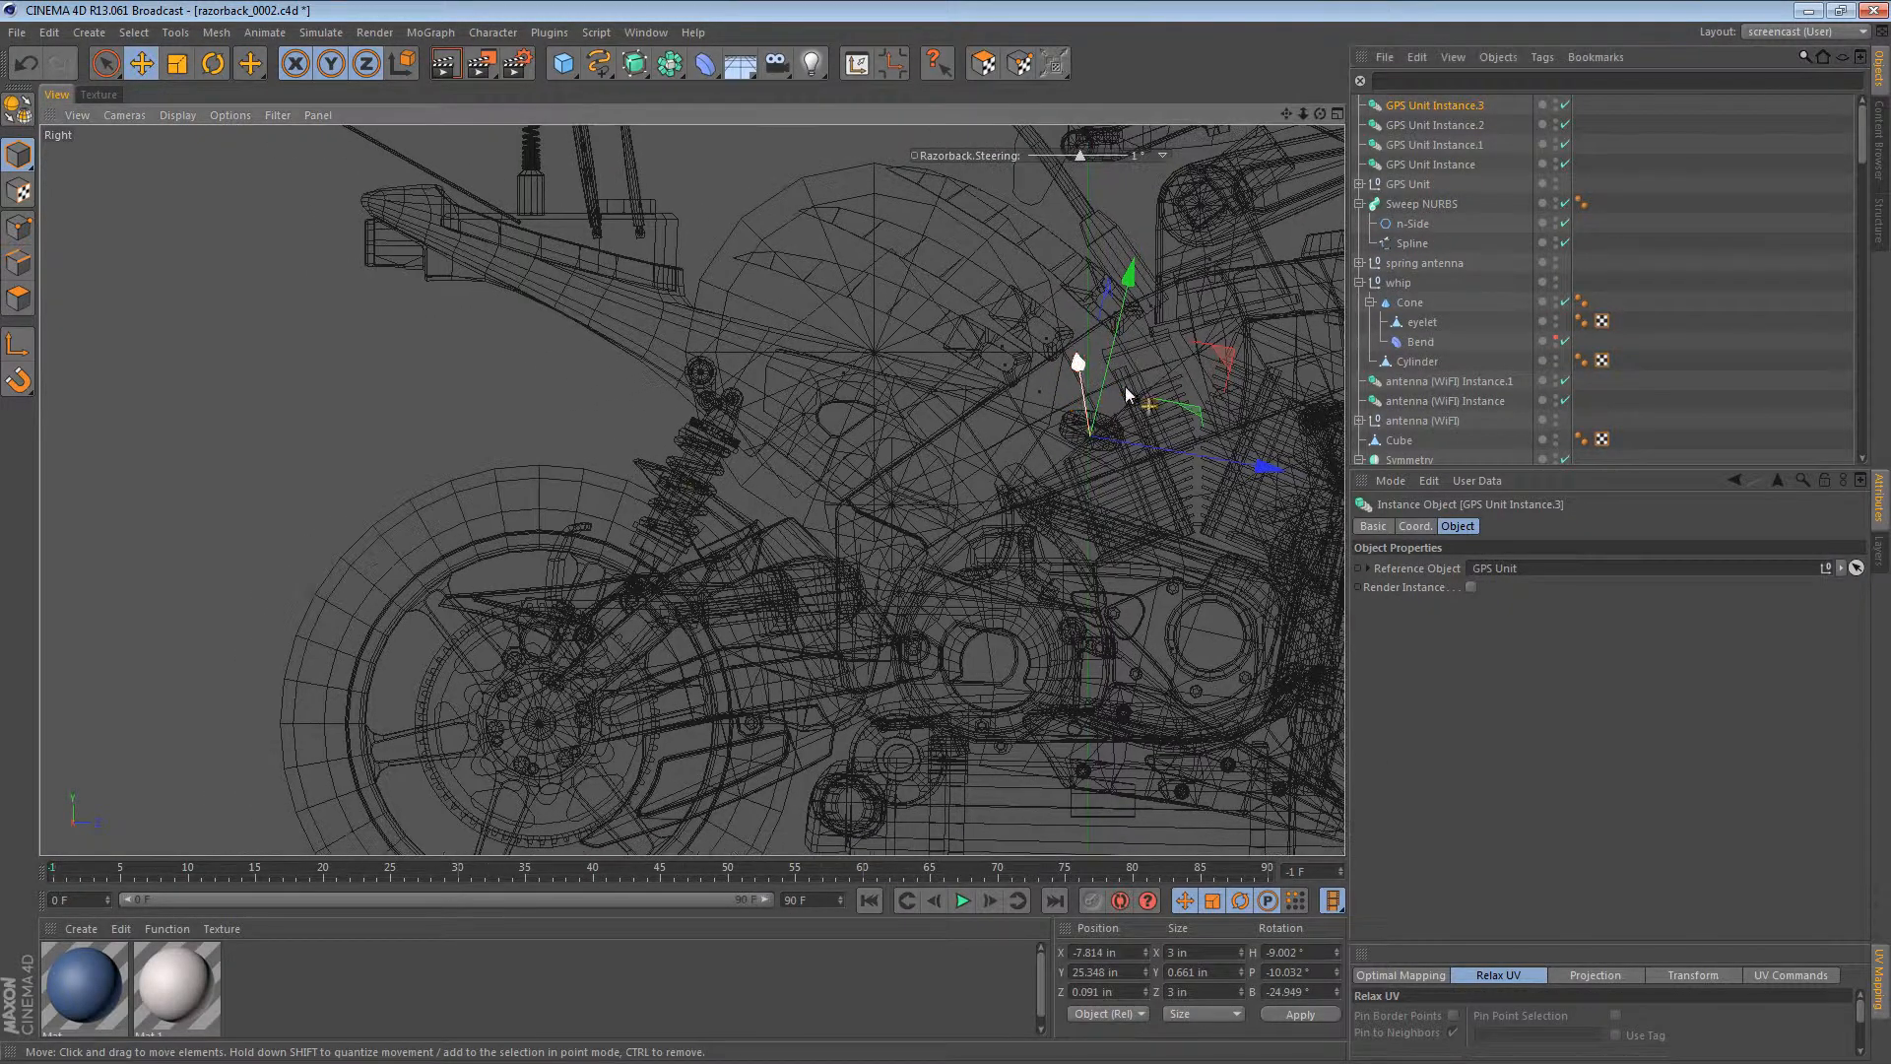
drag(1127, 391, 754, 403)
alt+right_drag(778, 443, 973, 443)
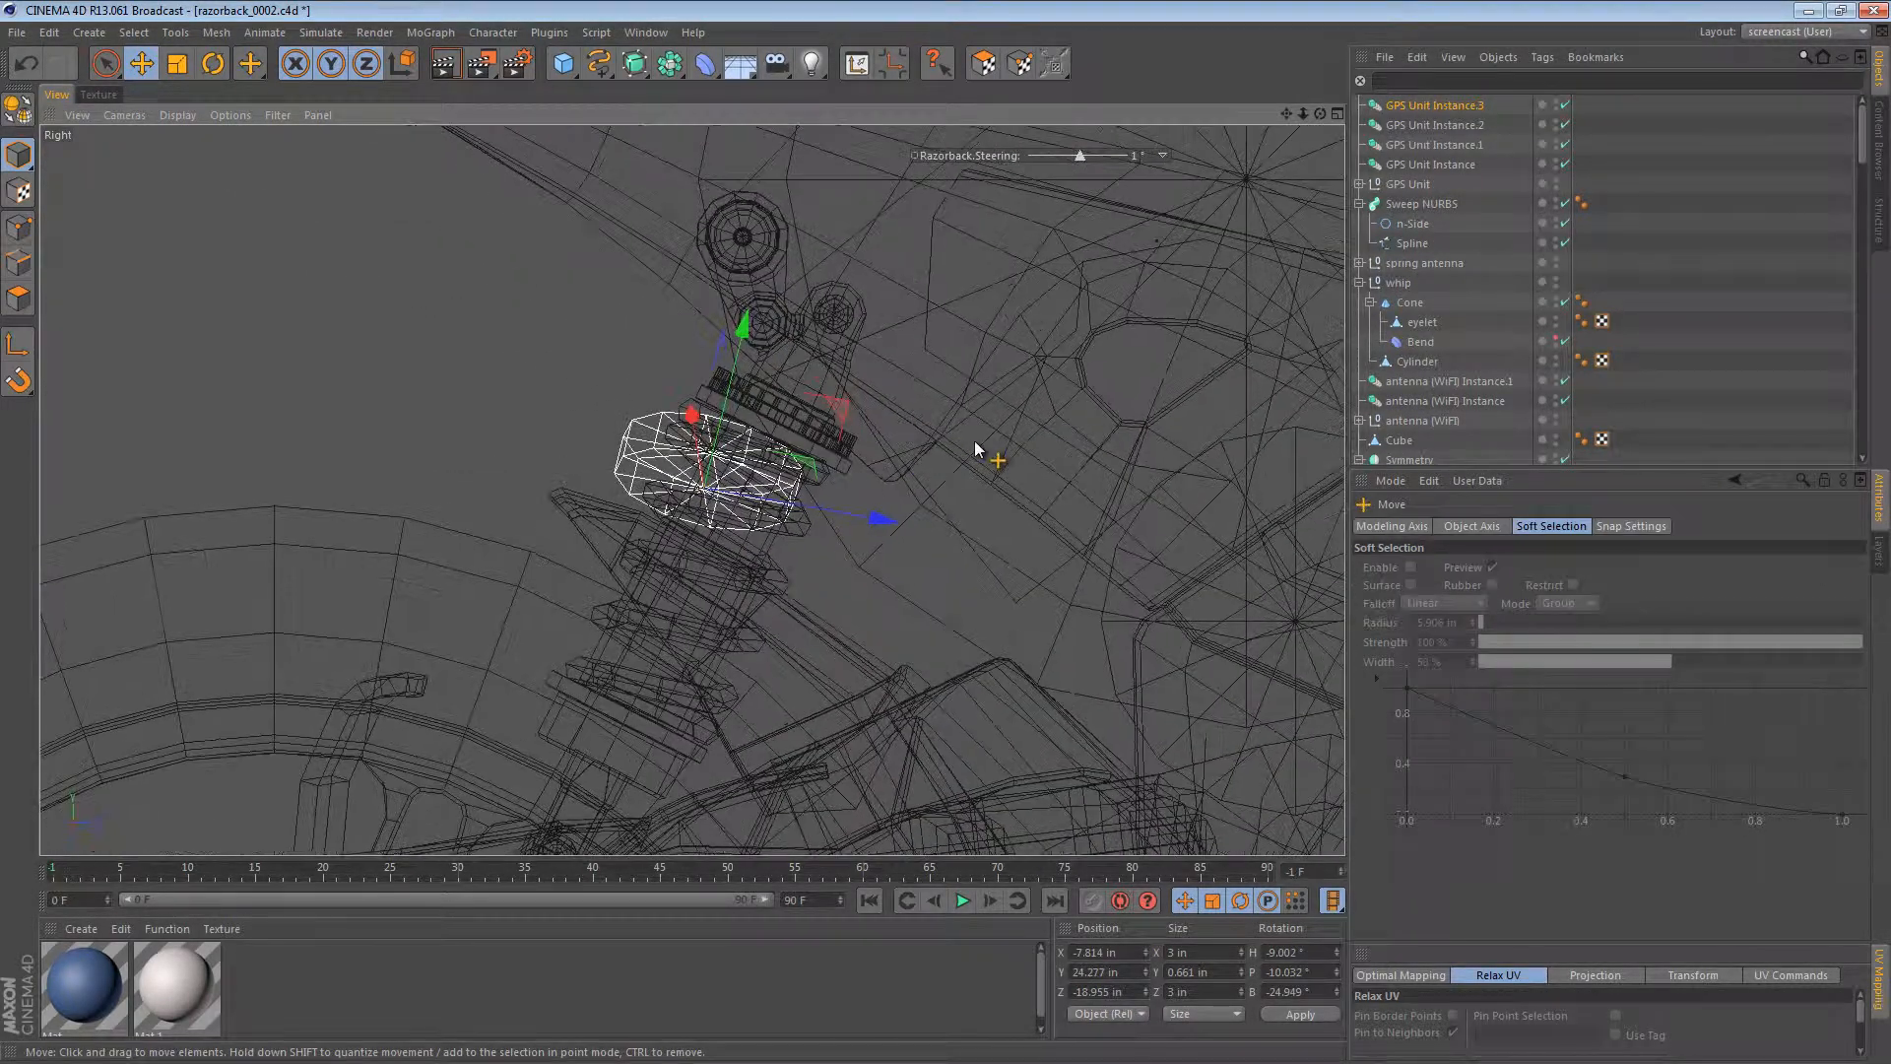
Step: Rotate the new GPS instance to about H -11.7°, P 40.8° and B -15.6° and shift it to about Y 24.86 in, Z -18.15 in
alt+middle_drag(973, 444, 946, 455)
key(r)
drag(1024, 512, 894, 260)
key(e)
drag(916, 444, 916, 414)
Step: Try positioning the new GPS instance beside the top of the rear shock, at about X -6.5, Y 26.32 and Z -20.57 in
key(F1)
alt+drag(661, 520, 1000, 567)
alt+right_drag(505, 563, 771, 537)
alt+middle_drag(703, 491, 532, 596)
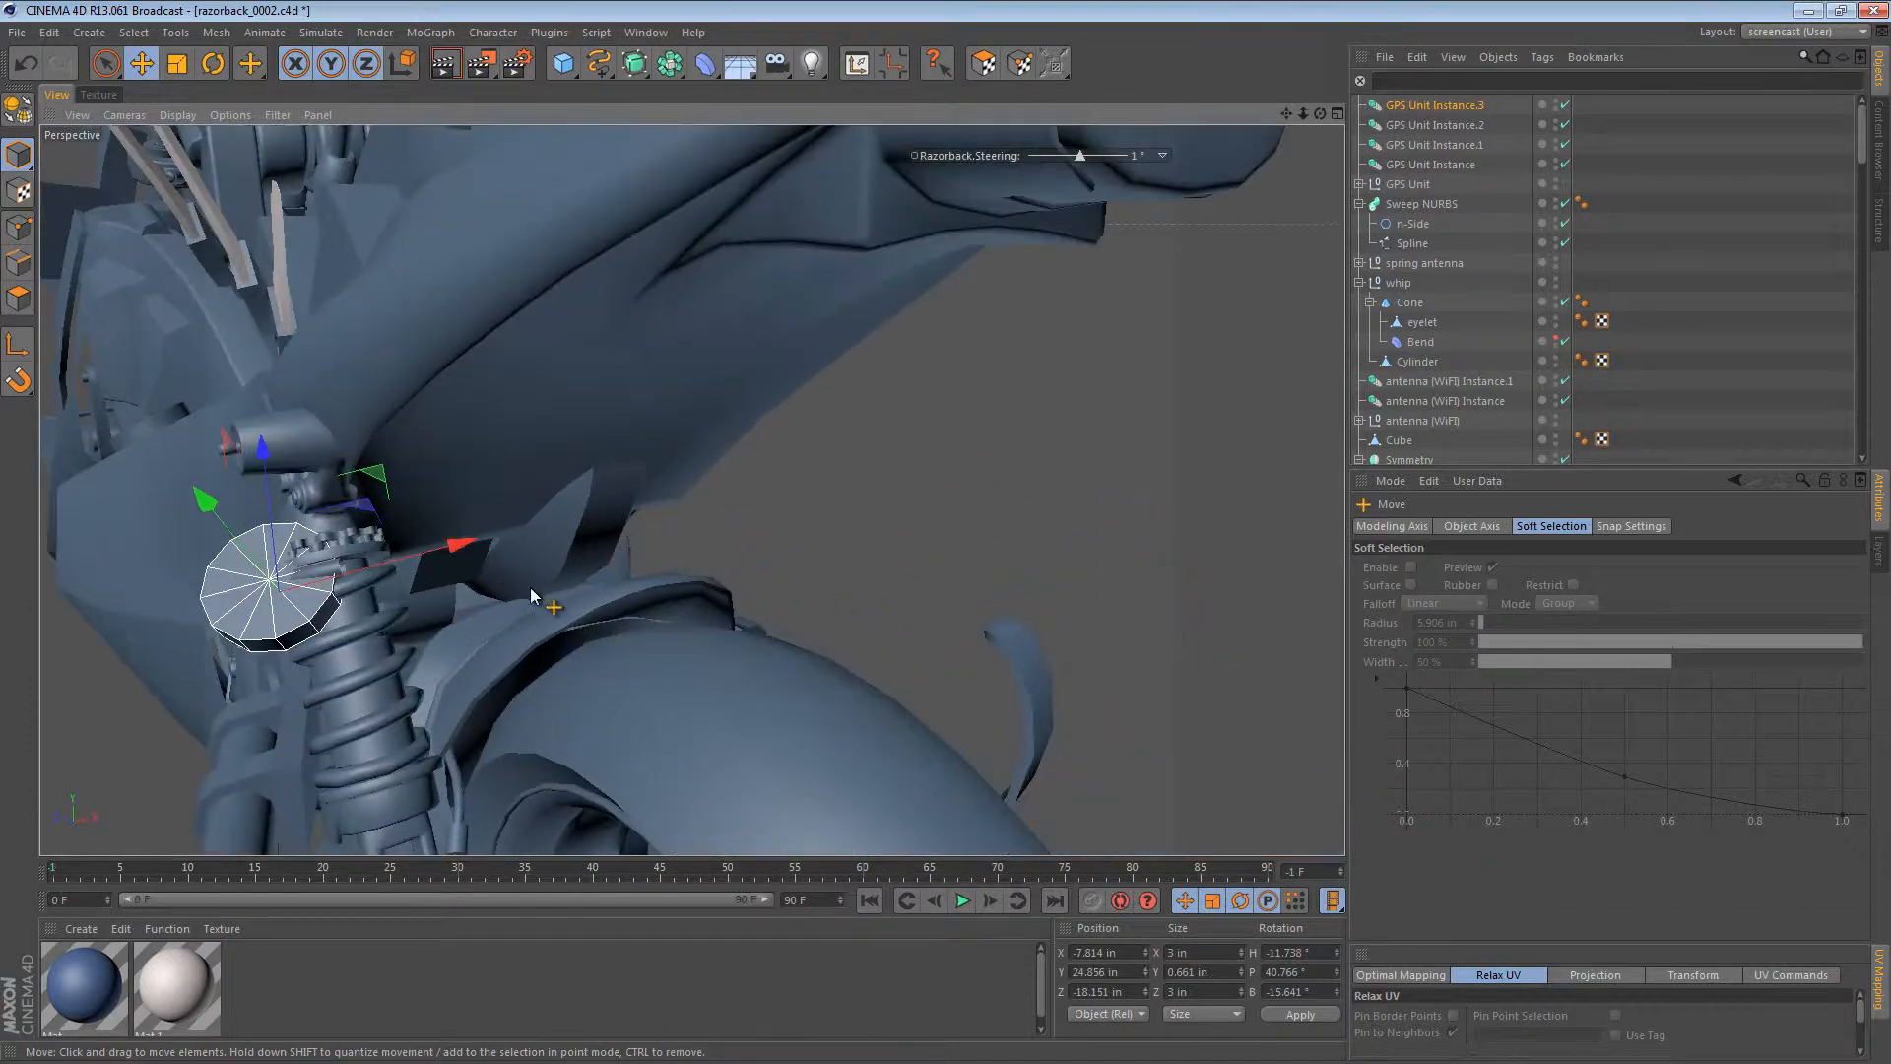
drag(485, 585, 663, 529)
alt+drag(663, 529, 713, 548)
drag(659, 604, 493, 577)
drag(493, 577, 877, 439)
middle_click(525, 752)
middle_click(449, 720)
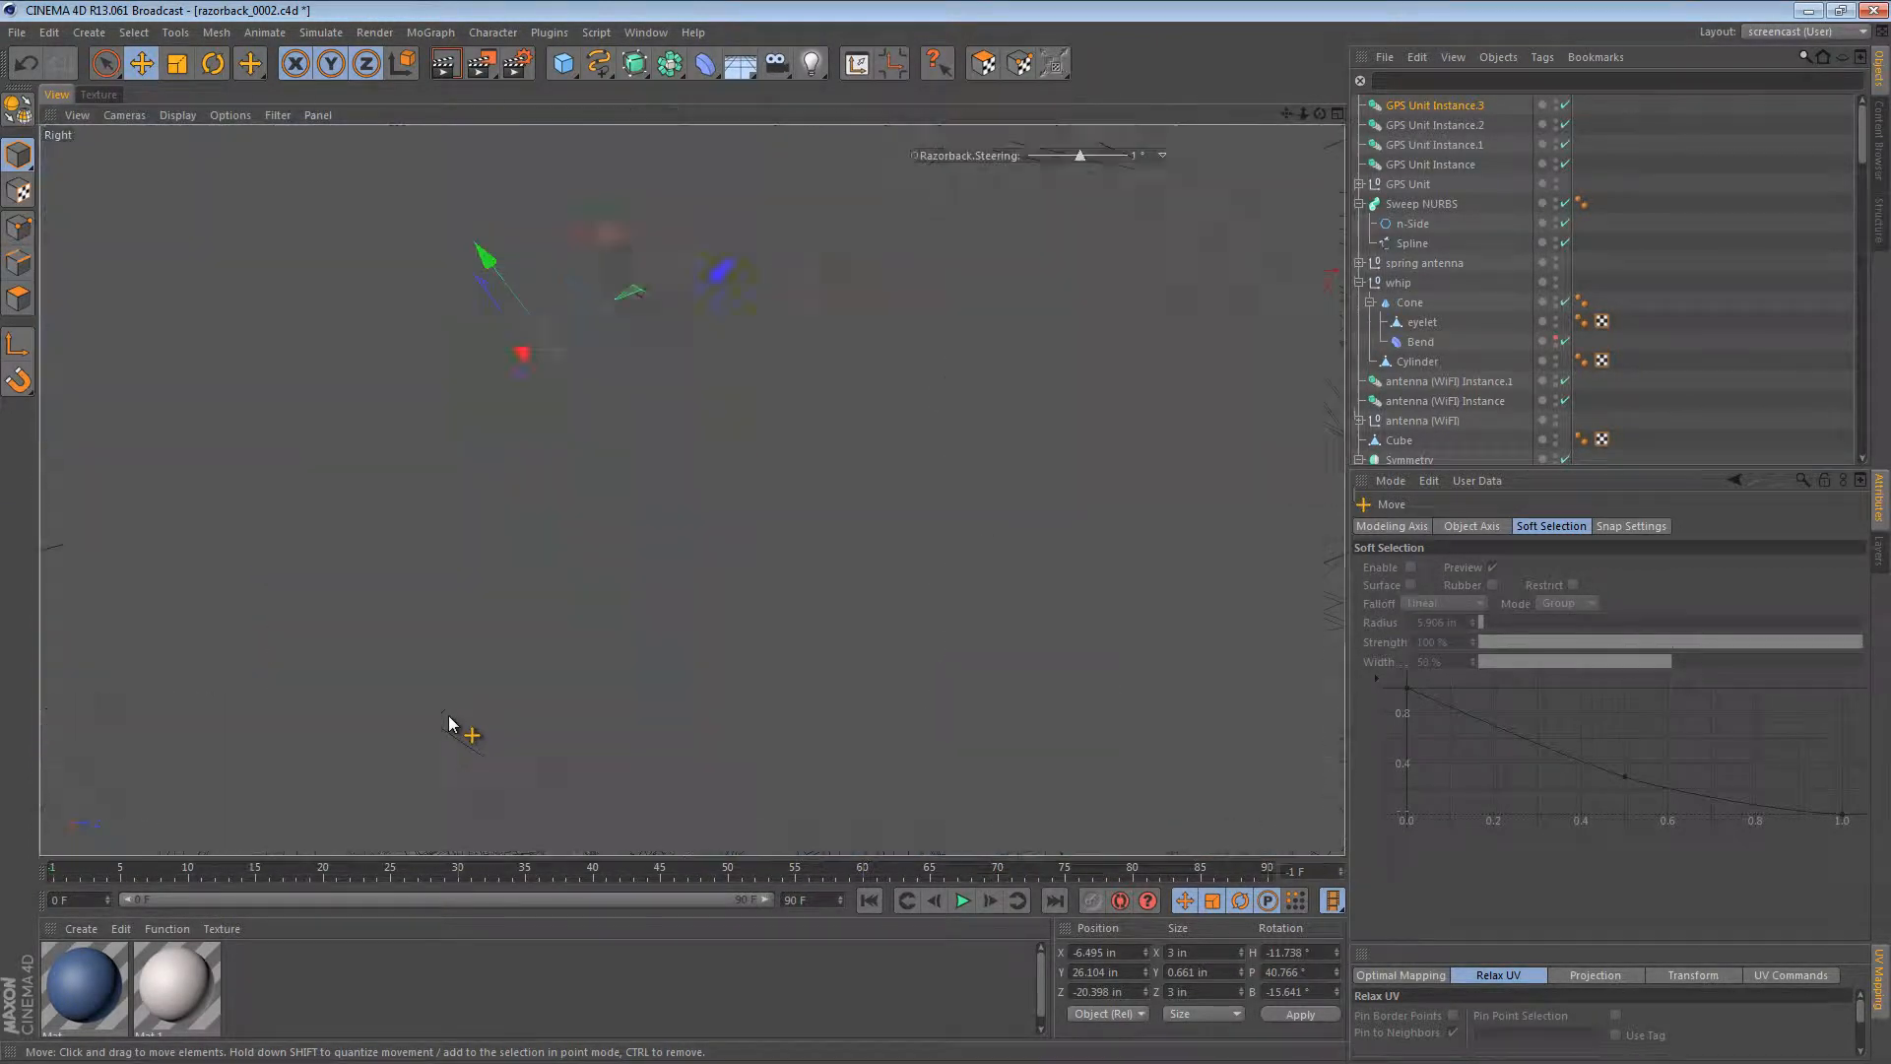
scroll(711, 488, up, 2)
drag(711, 485, 703, 472)
alt+right_drag(669, 442, 309, 443)
alt+middle_drag(429, 462, 350, 510)
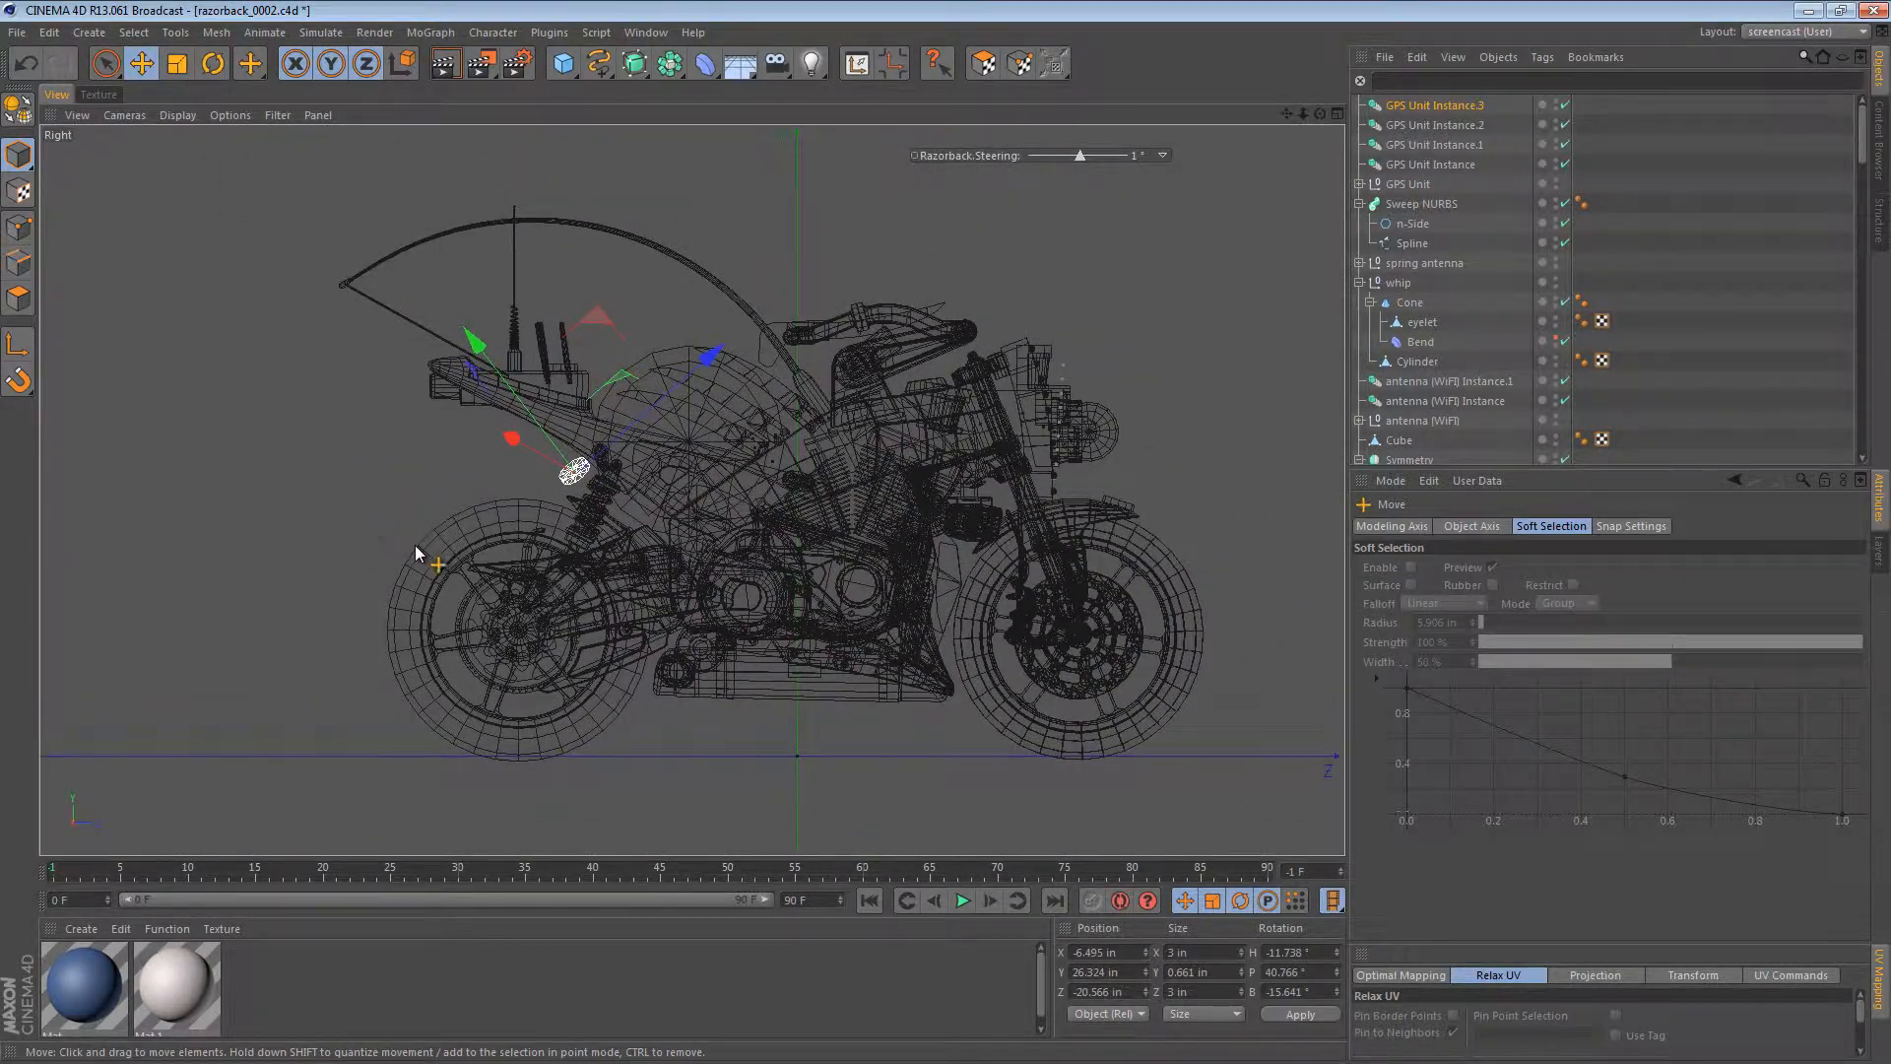
Step: Move the new GPS instance to the opposite side of the tail, at about X 5.43, Z -19.4 in, and turn its heading to about 50.9°
key(F1)
mouse_move(824, 286)
alt+mouse_down()
mouse_move(448, 388)
mouse_move(507, 421)
mouse_move(518, 370)
mouse_move(701, 399)
mouse_move(504, 419)
alt+mouse_up()
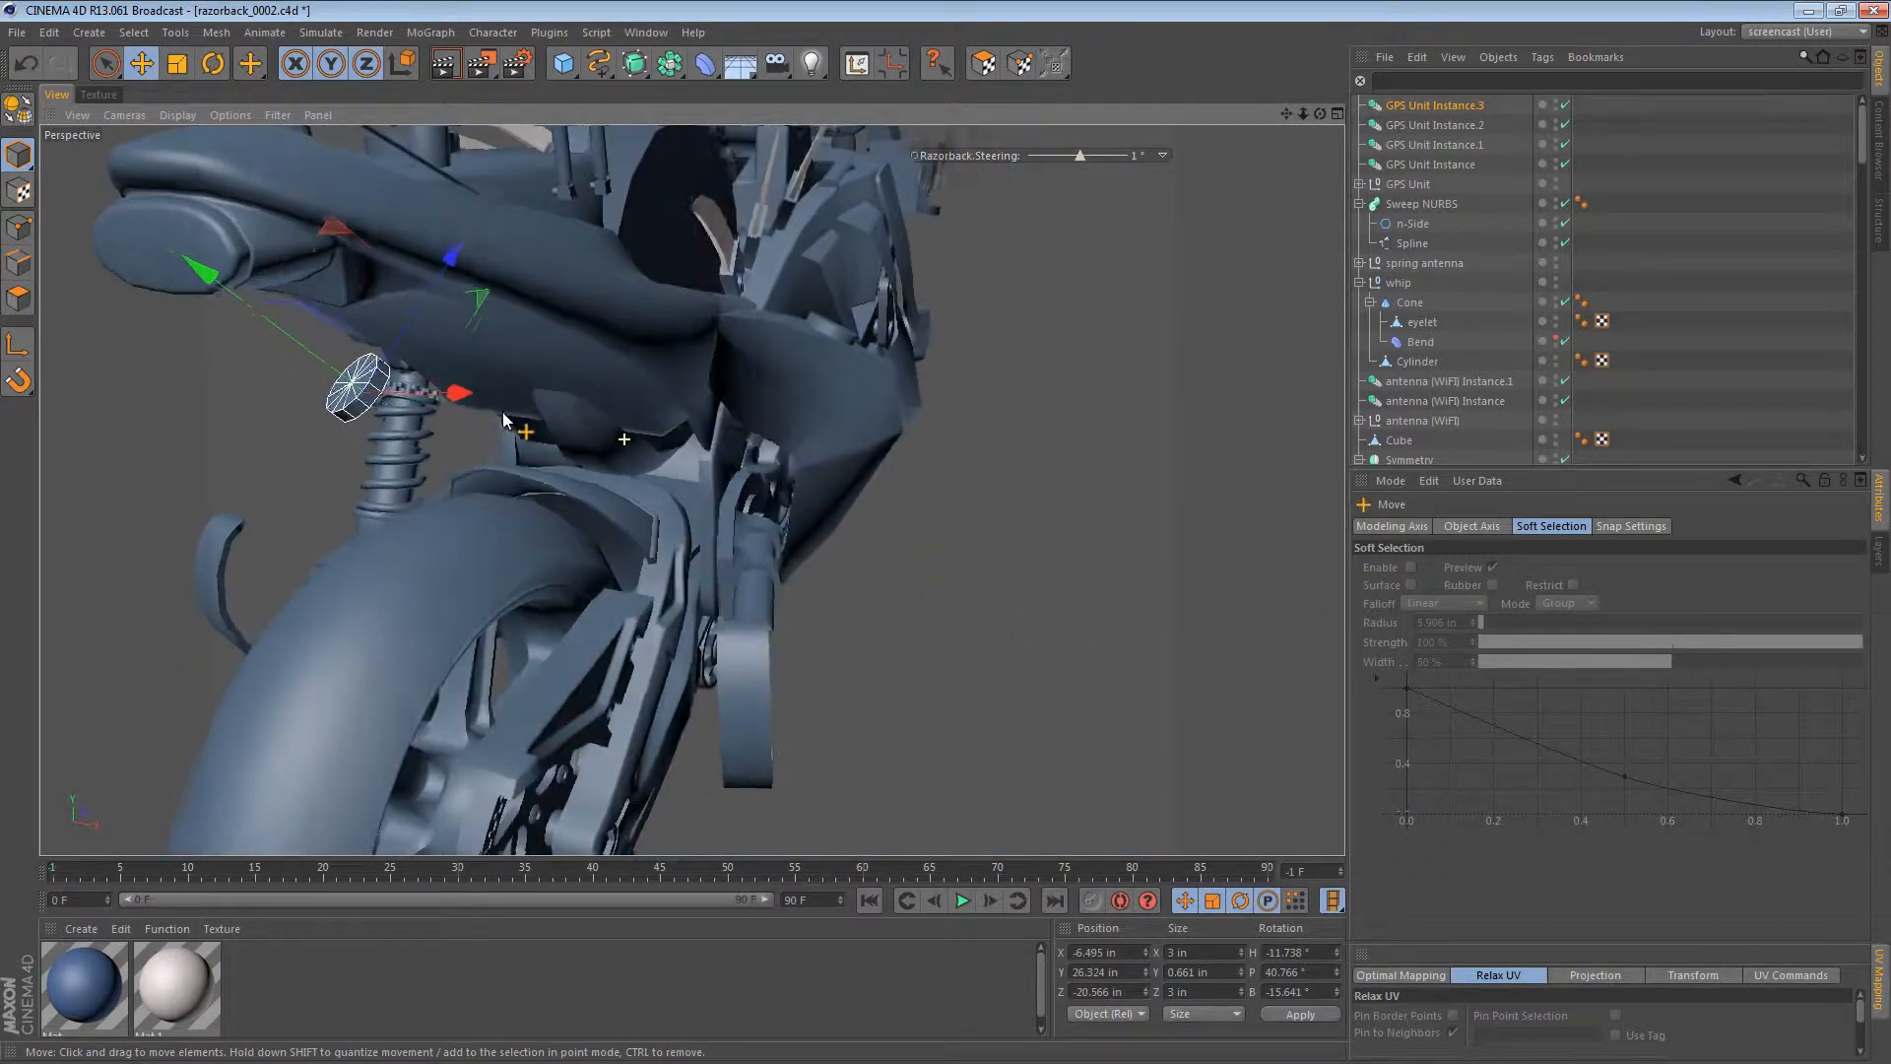
key(F2)
alt+middle_drag(875, 431, 830, 116)
alt+right_drag(852, 253, 757, 313)
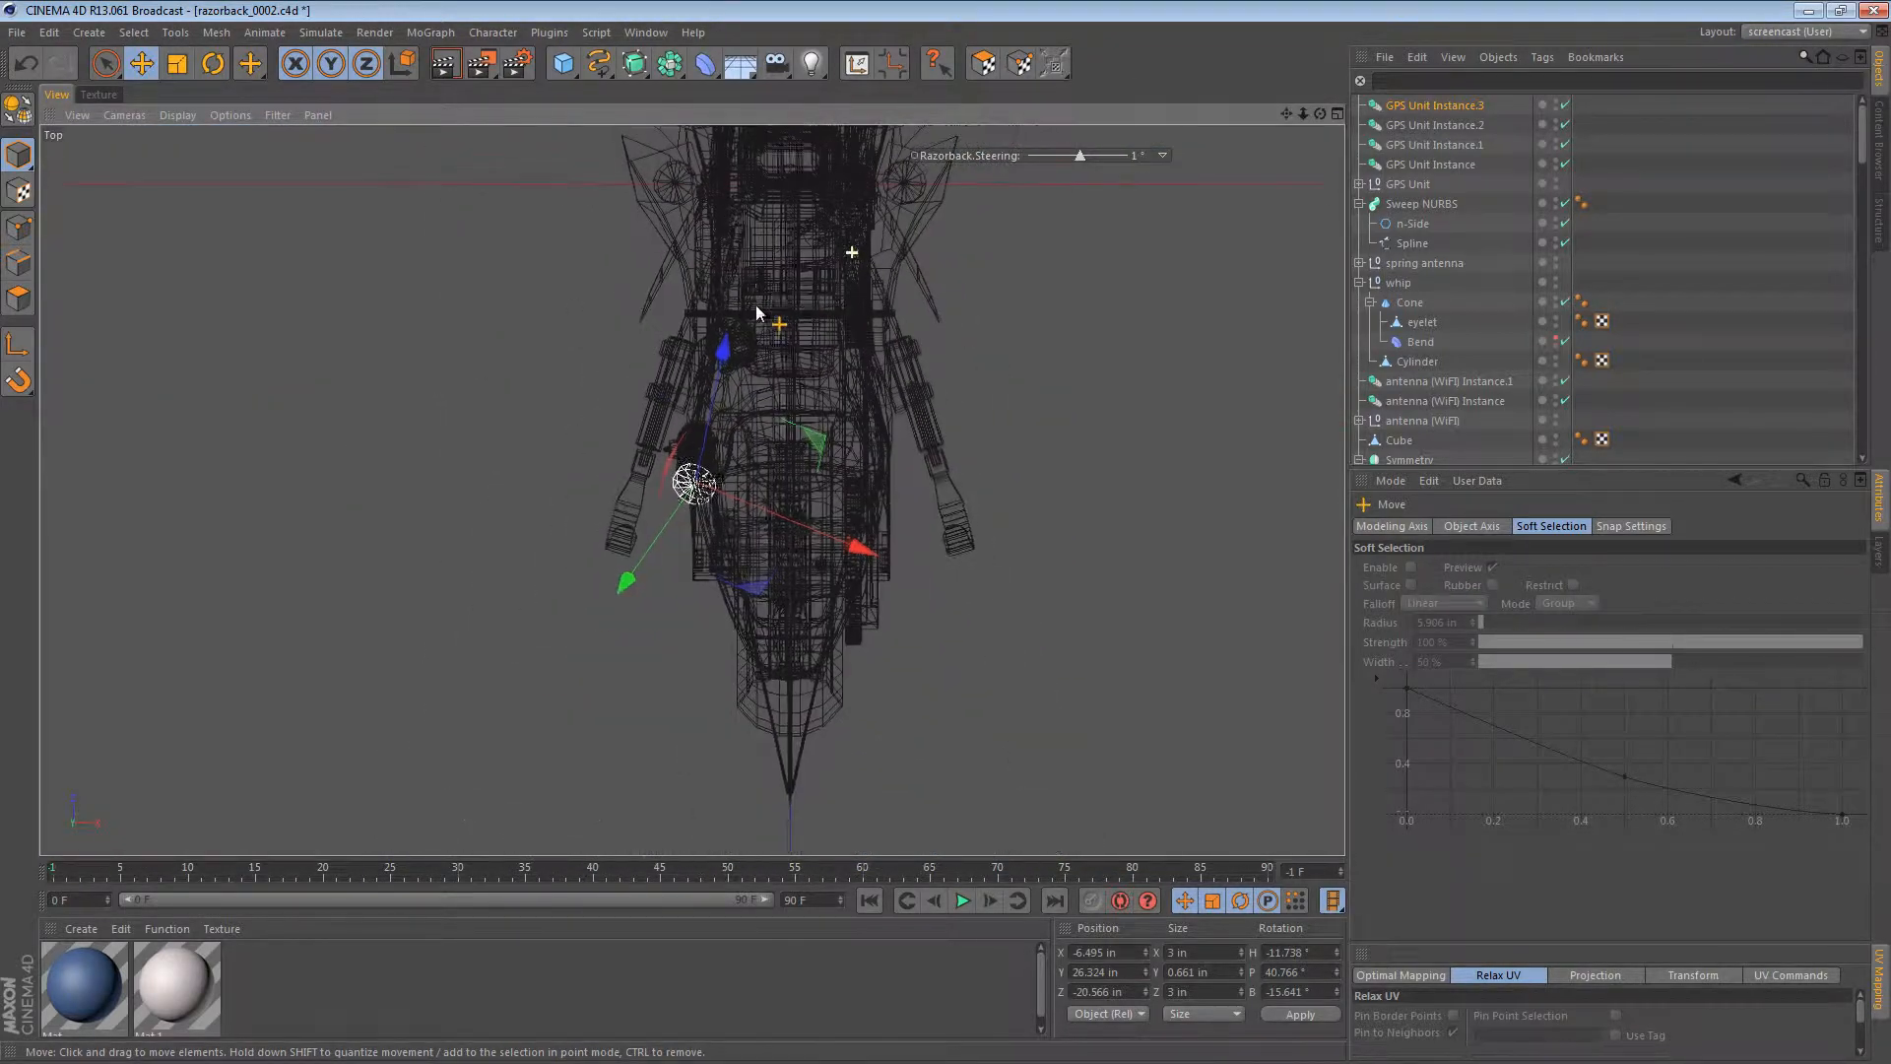
drag(751, 430, 932, 406)
key(r)
drag(1128, 574, 1169, 589)
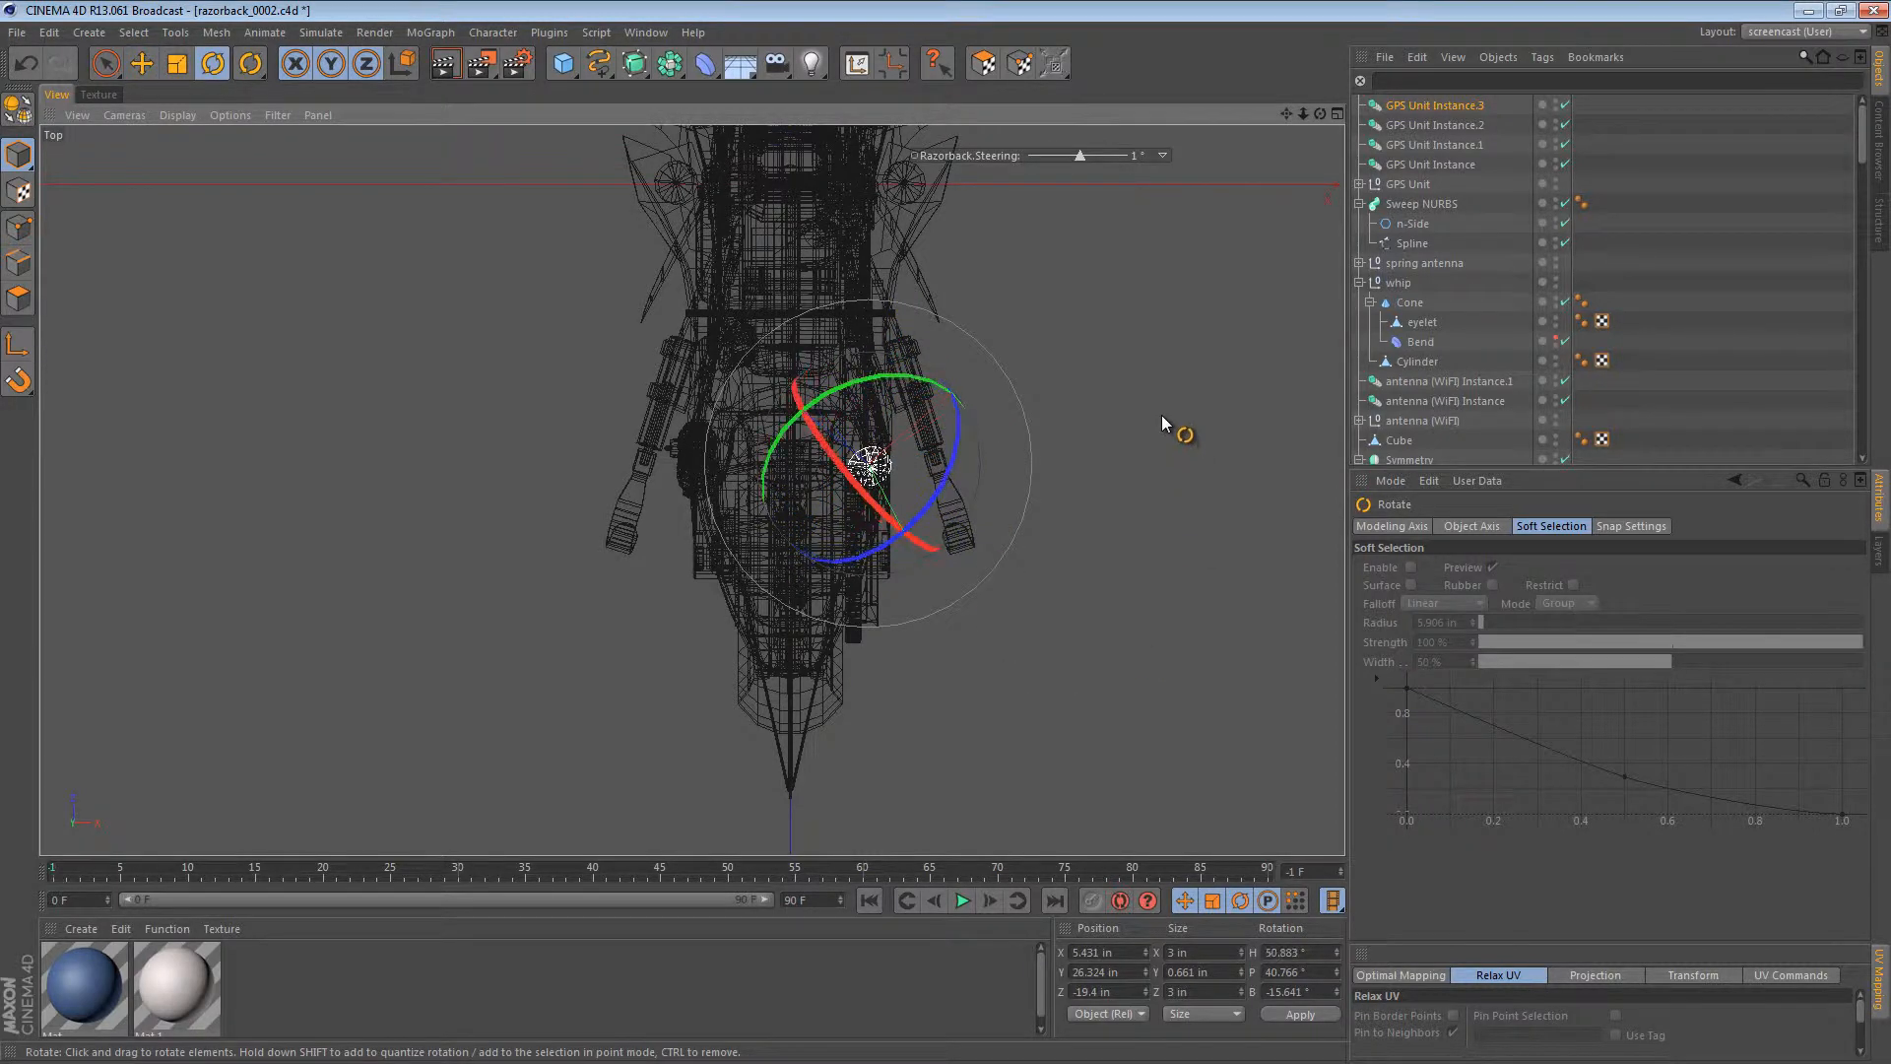
Step: Lower the GPS instance toward the swingarm to about X 7.32, Y 21.5, Z -16.4 in and rotate it to about H 58.7°, P 58.6°, B 5.6°
key(F1)
alt+drag(803, 455, 546, 383)
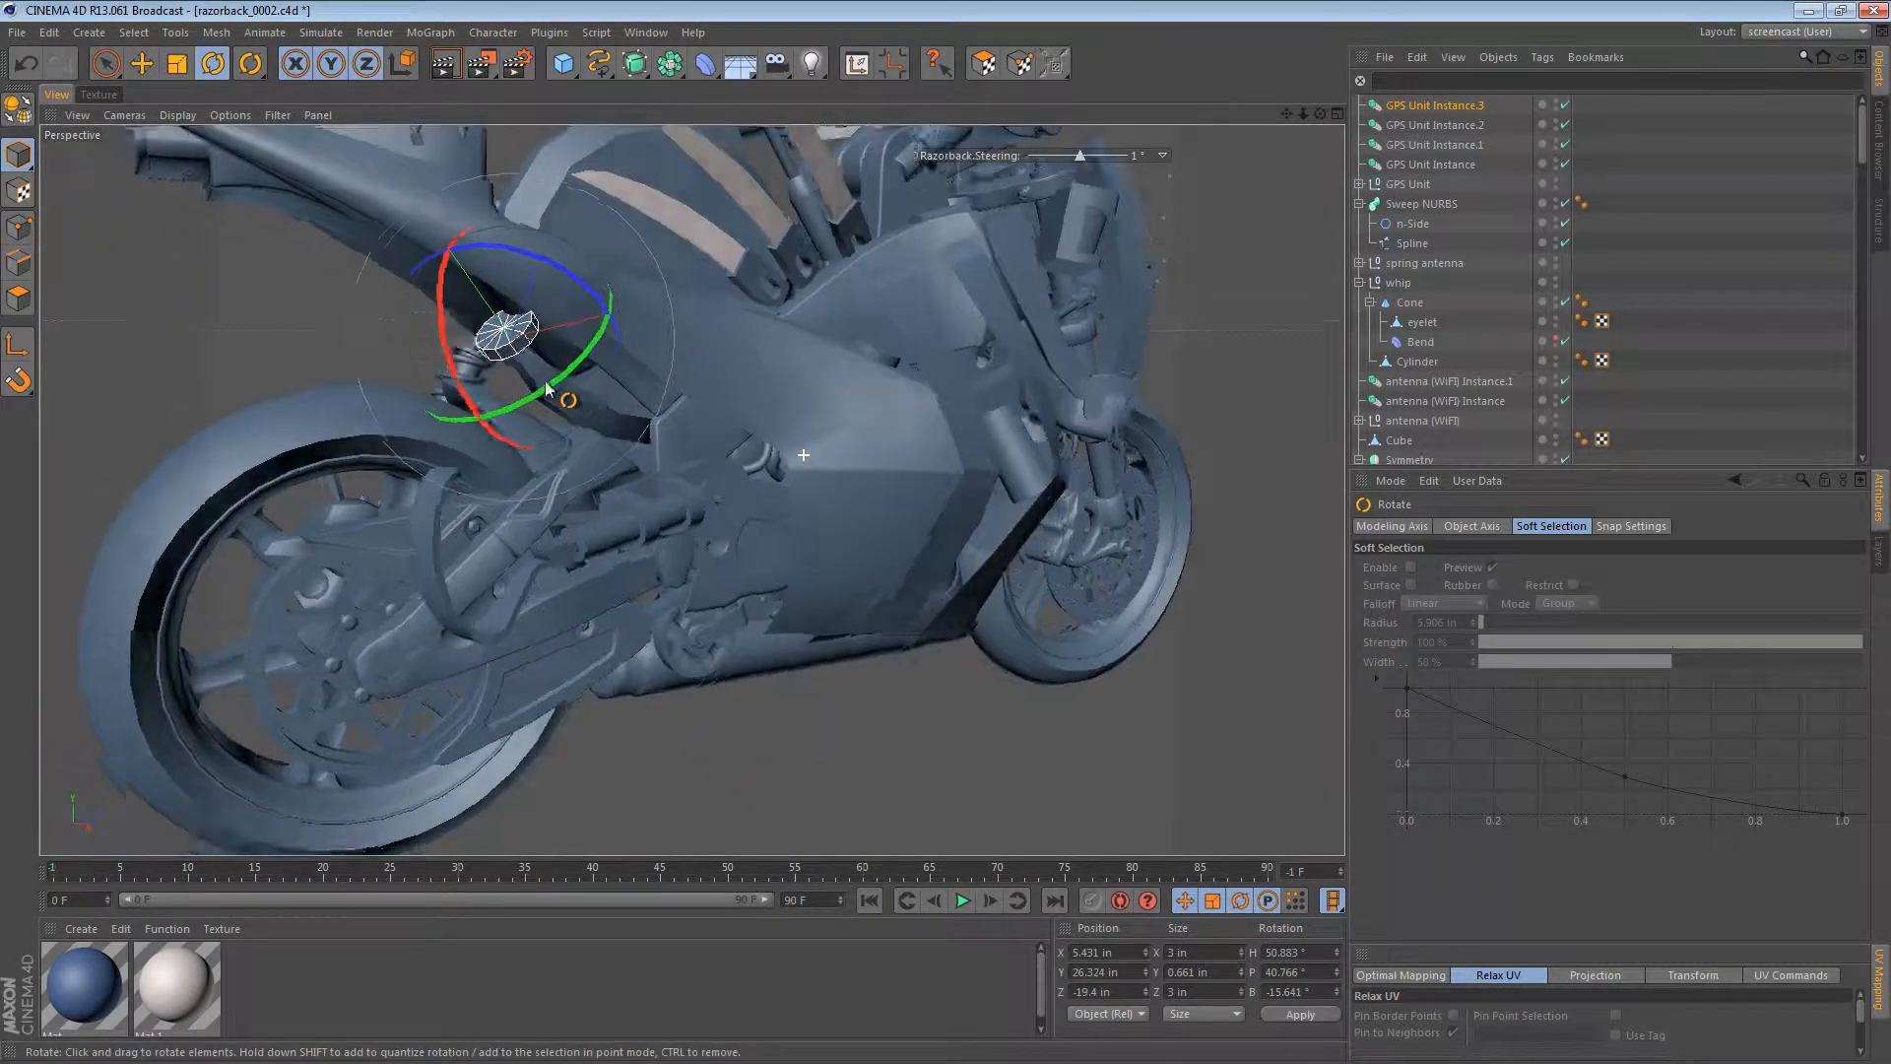
alt+right_drag(545, 382, 664, 382)
key(e)
drag(733, 434, 824, 583)
key(r)
alt+drag(678, 558, 620, 561)
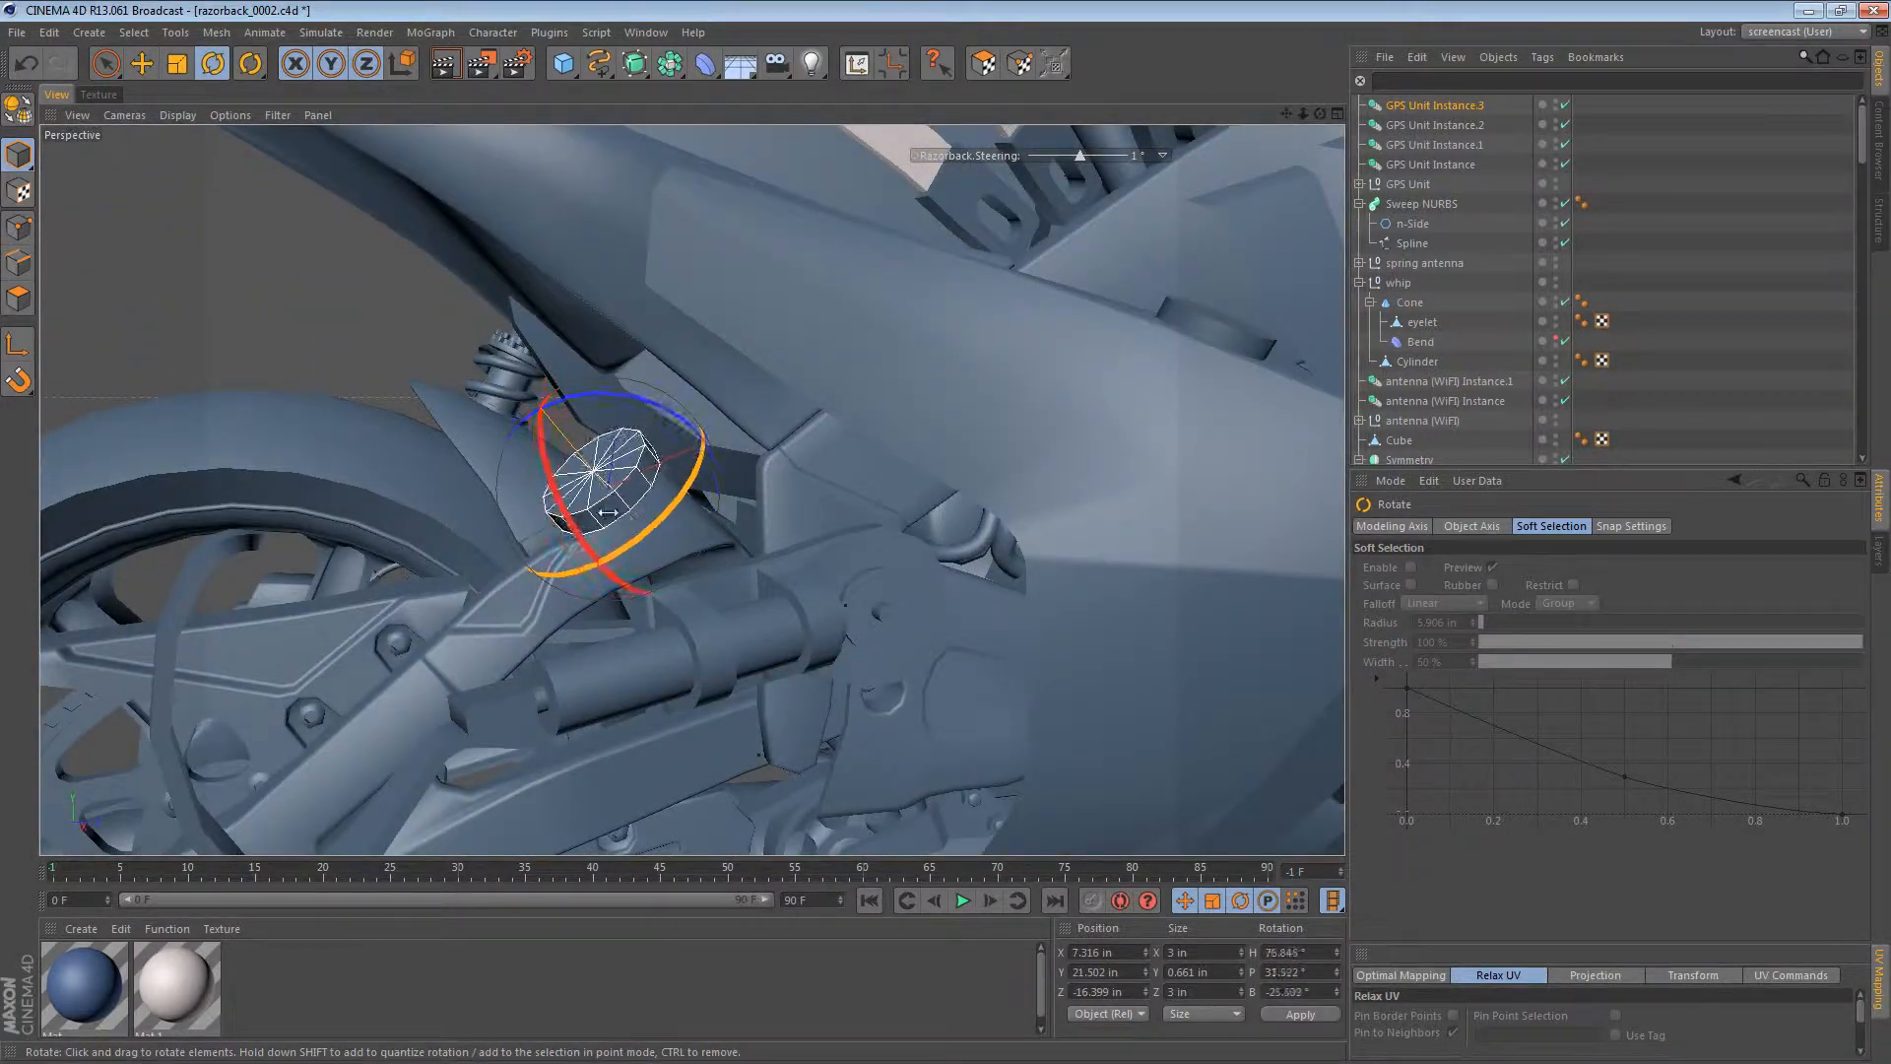
drag(601, 471, 380, 483)
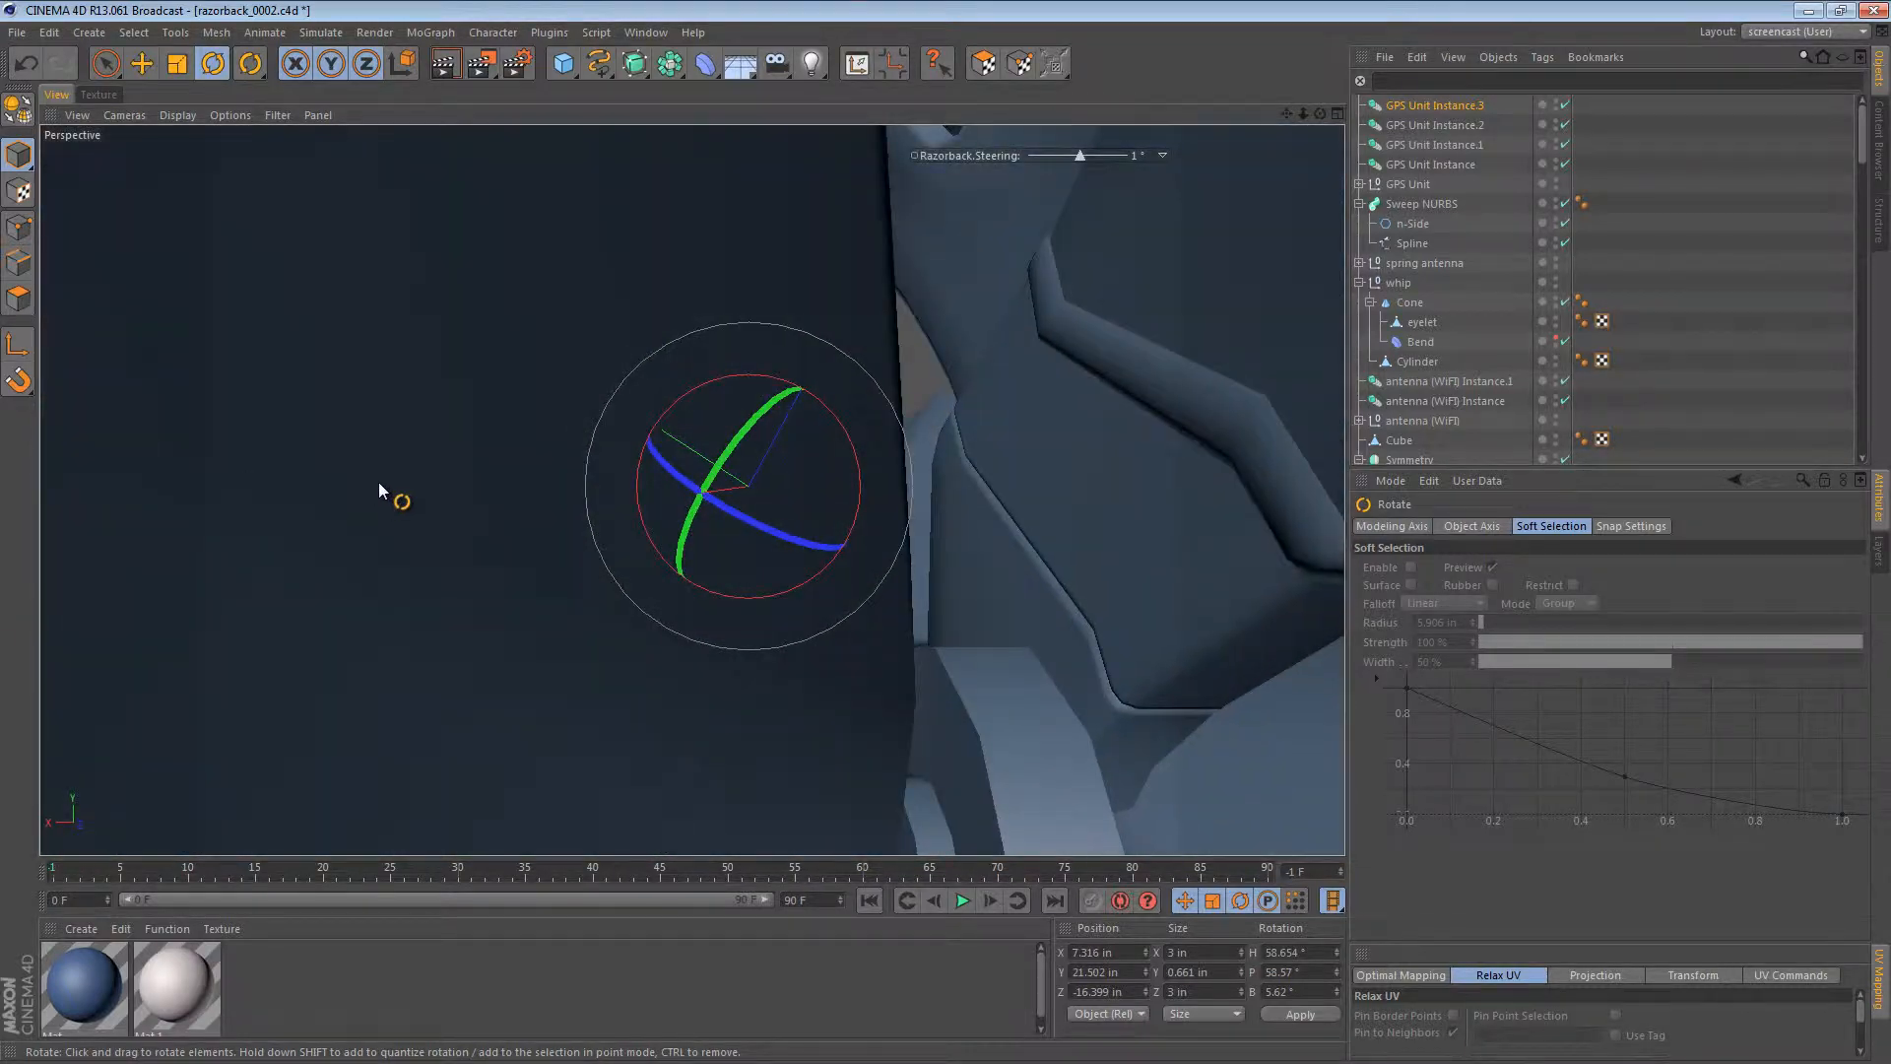
Step: Seat the GPS instance above the swingarm at about X 4.9, Y 21.63, Z -15.31 in, angled about H 65.1°, P 41.1°, B 11.2°
alt+drag(921, 479, 957, 449)
scroll(957, 452, up, 3)
key(e)
drag(934, 520, 1206, 488)
key(r)
key(e)
key(r)
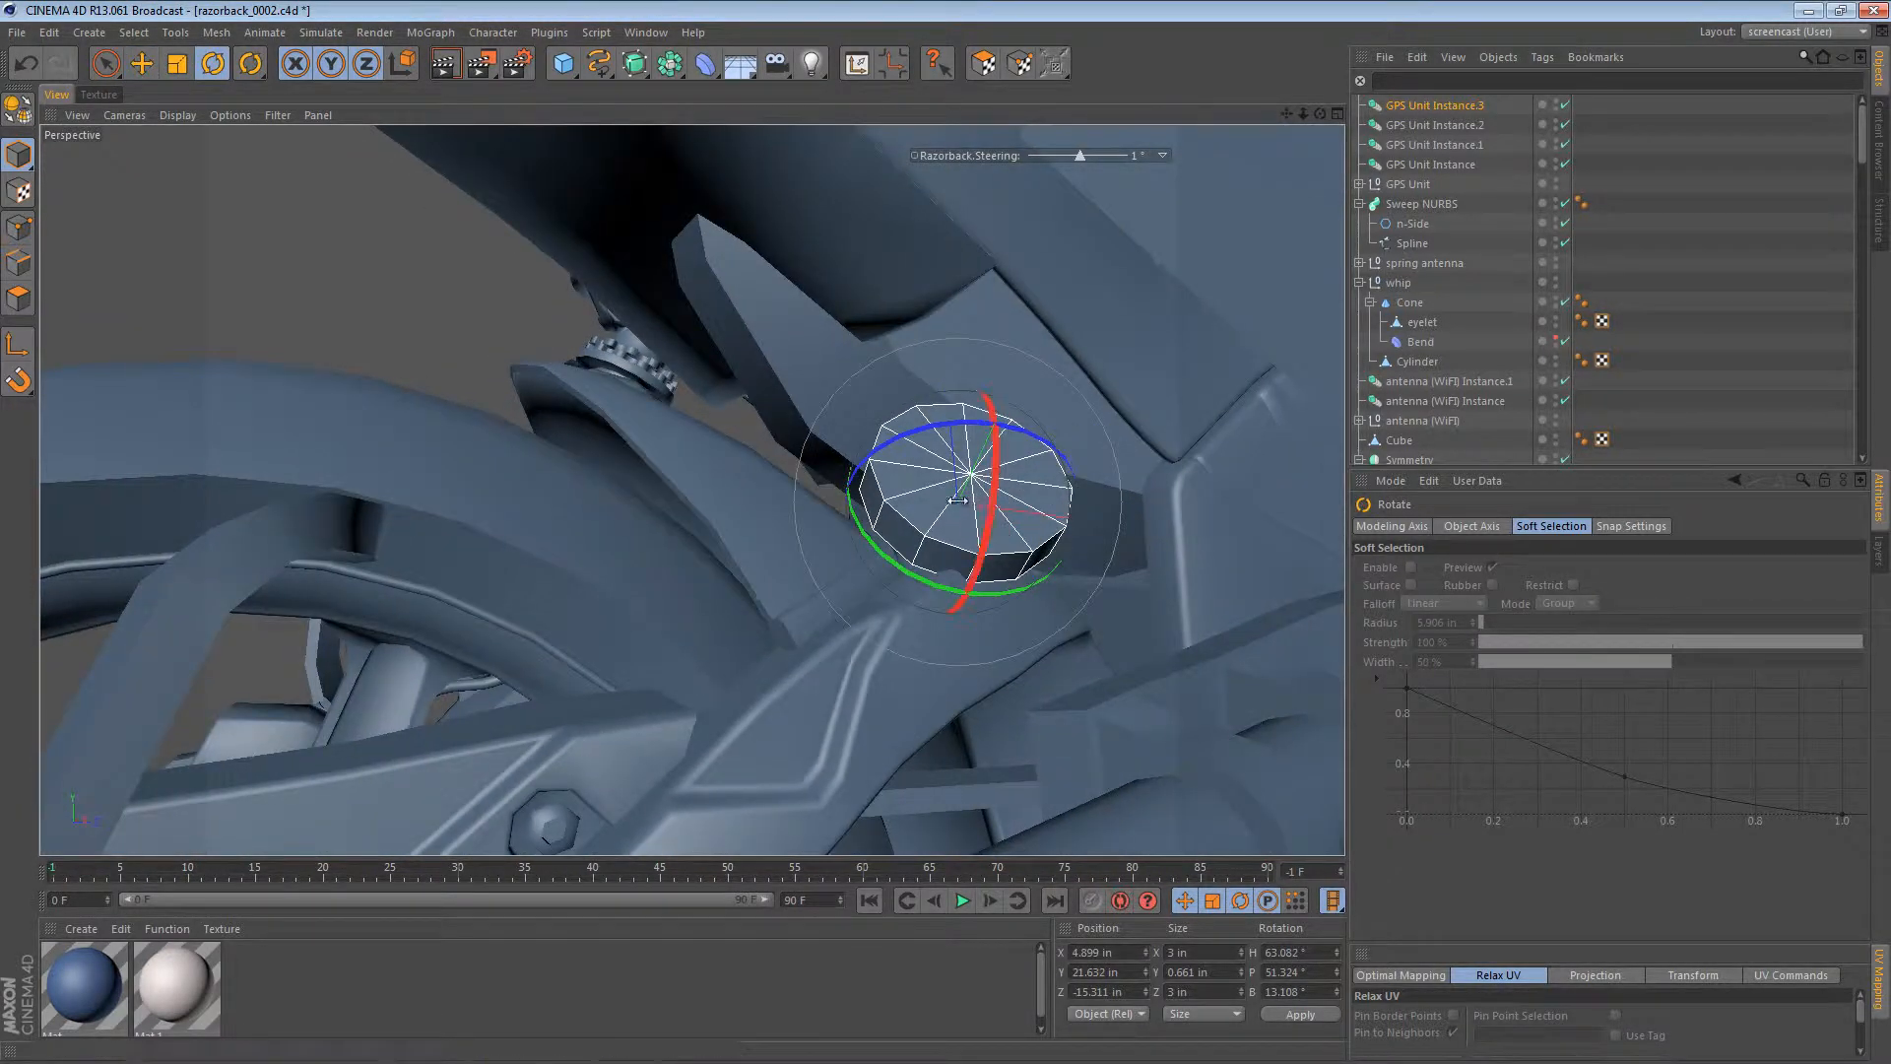
drag(975, 455, 654, 430)
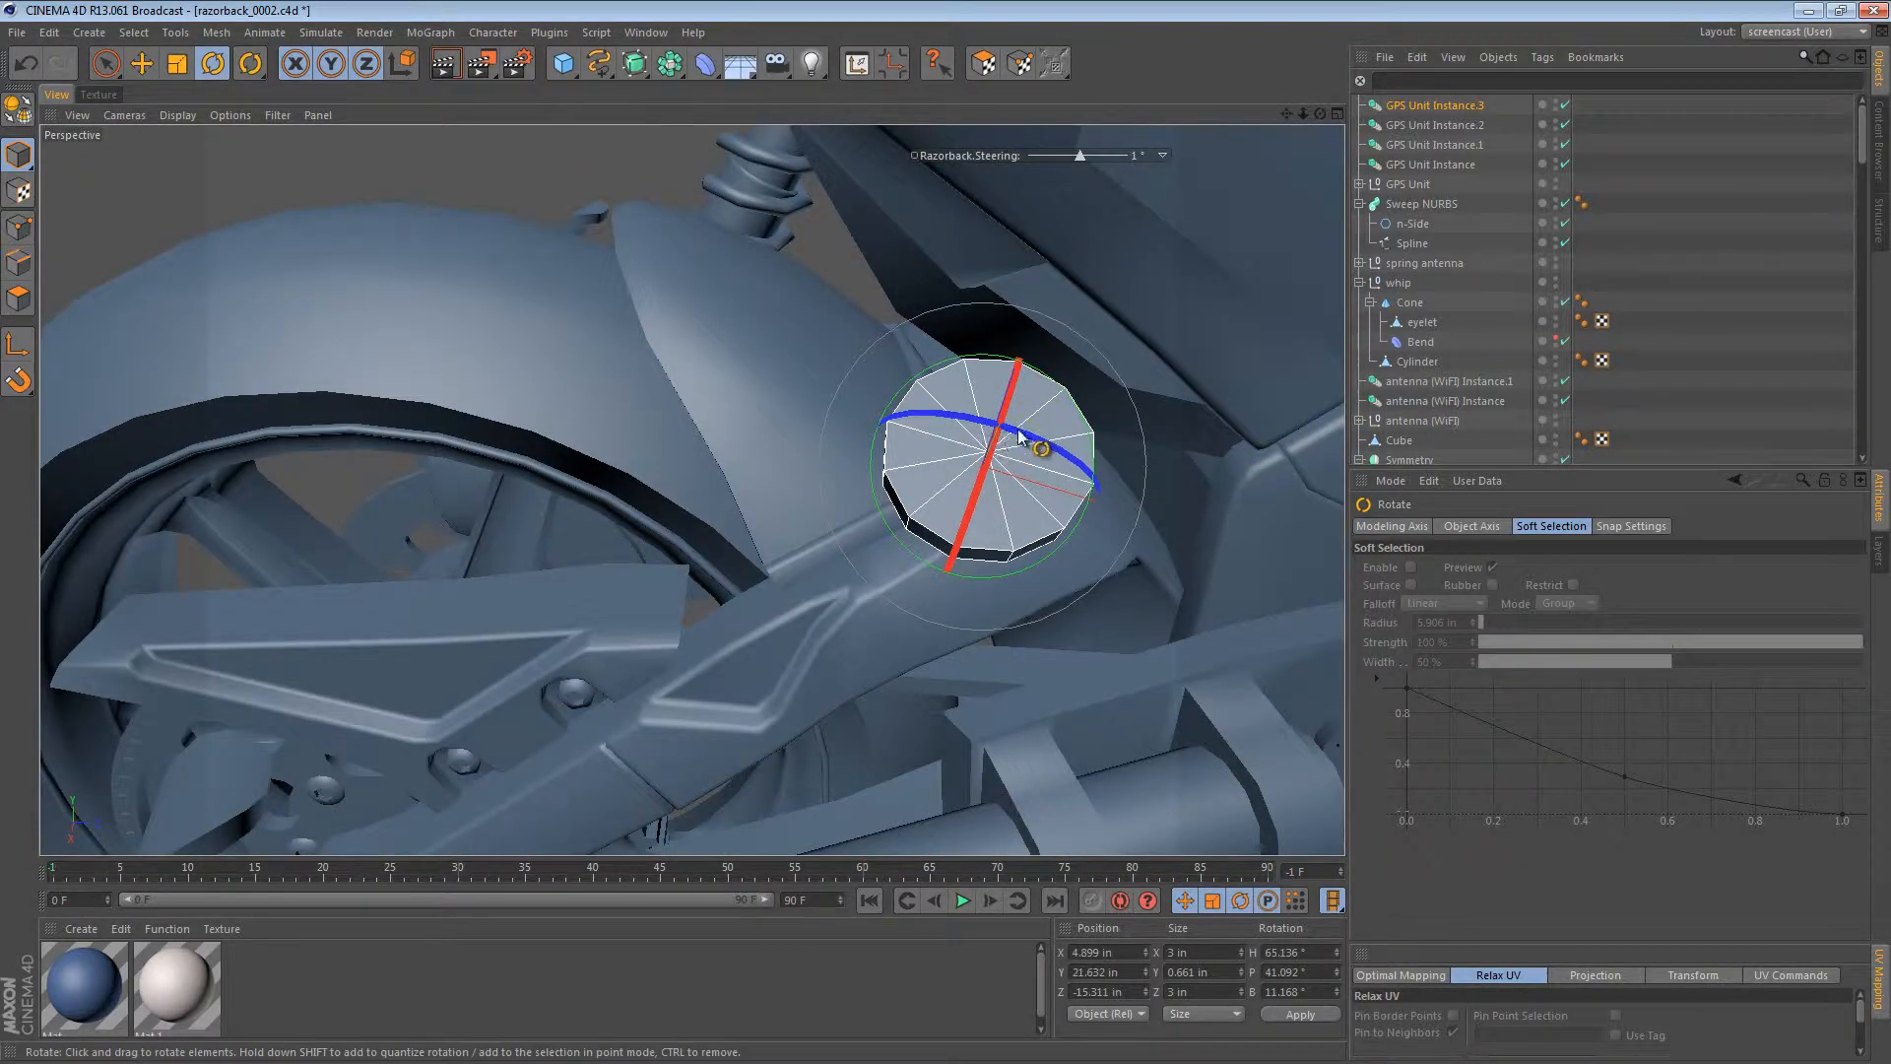
Step: Add a cube, match its position and rotation to the swingarm GPS instance, and scale it to about 2.1 in per side
alt+drag(1019, 437, 674, 169)
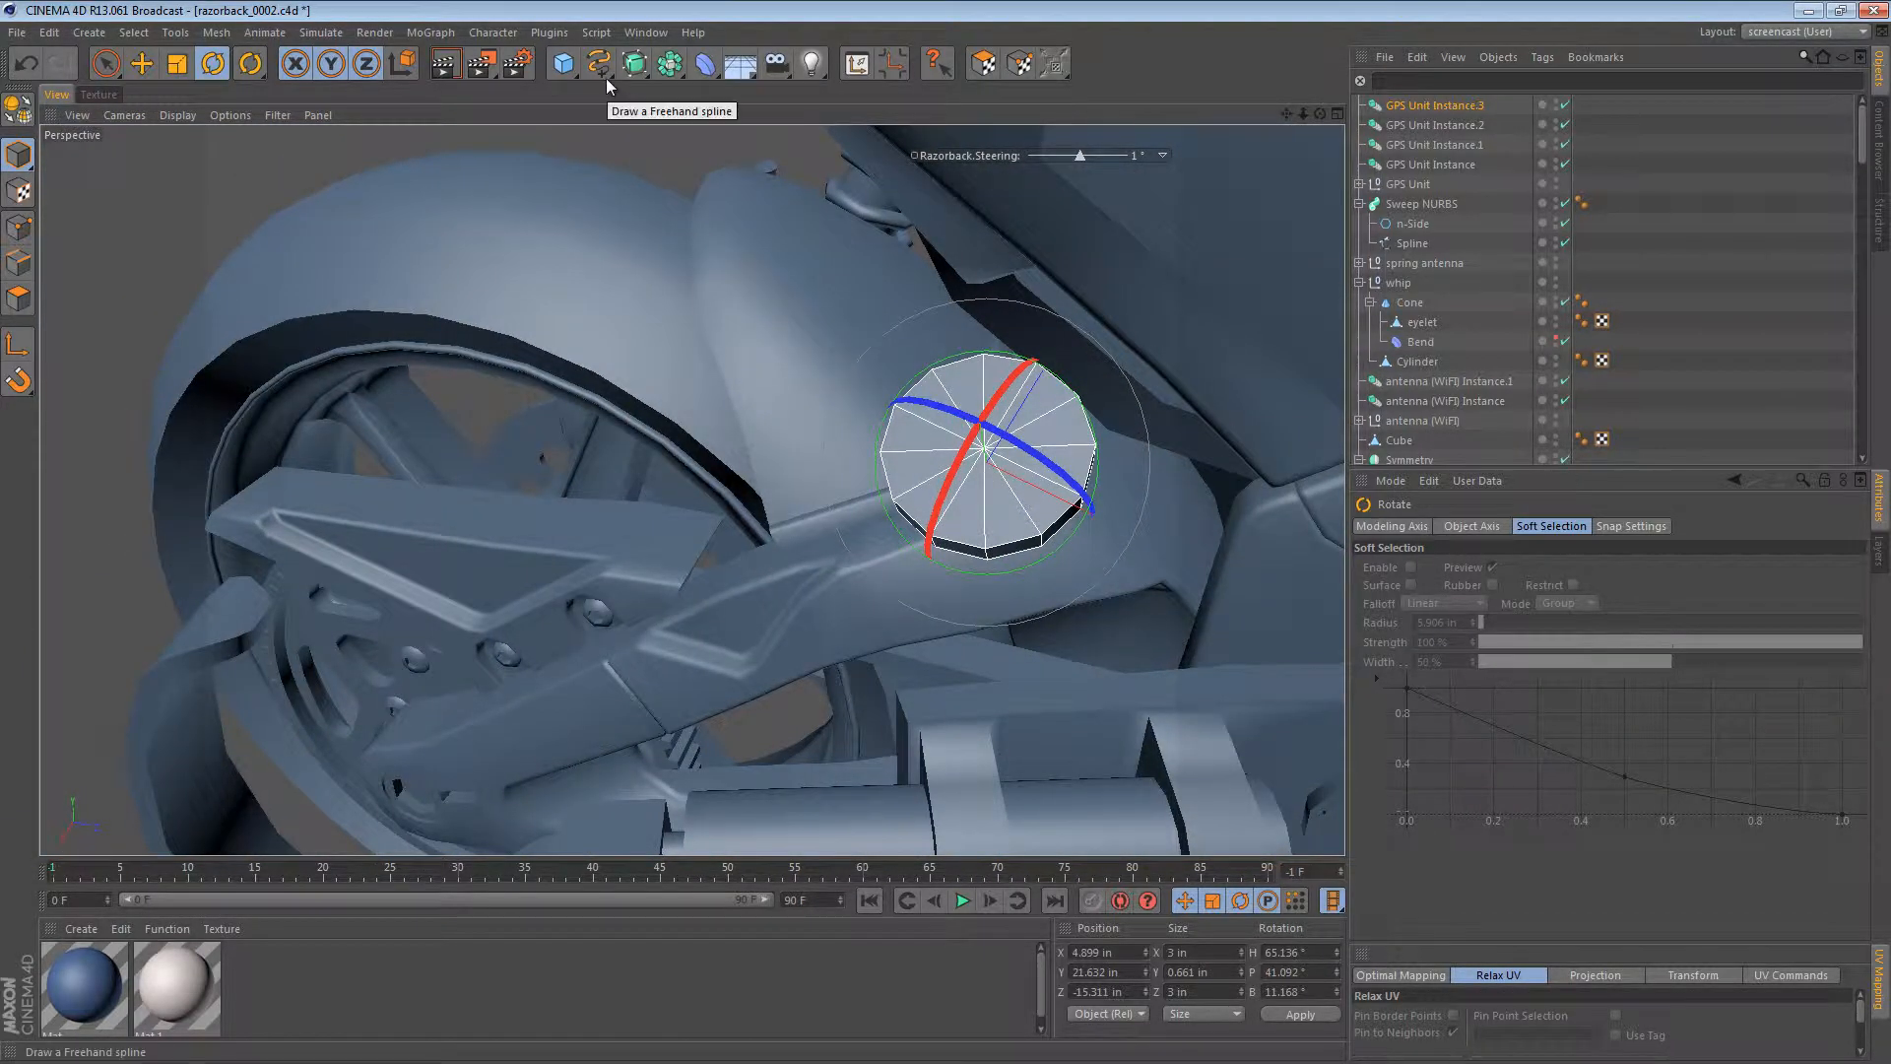
click(563, 63)
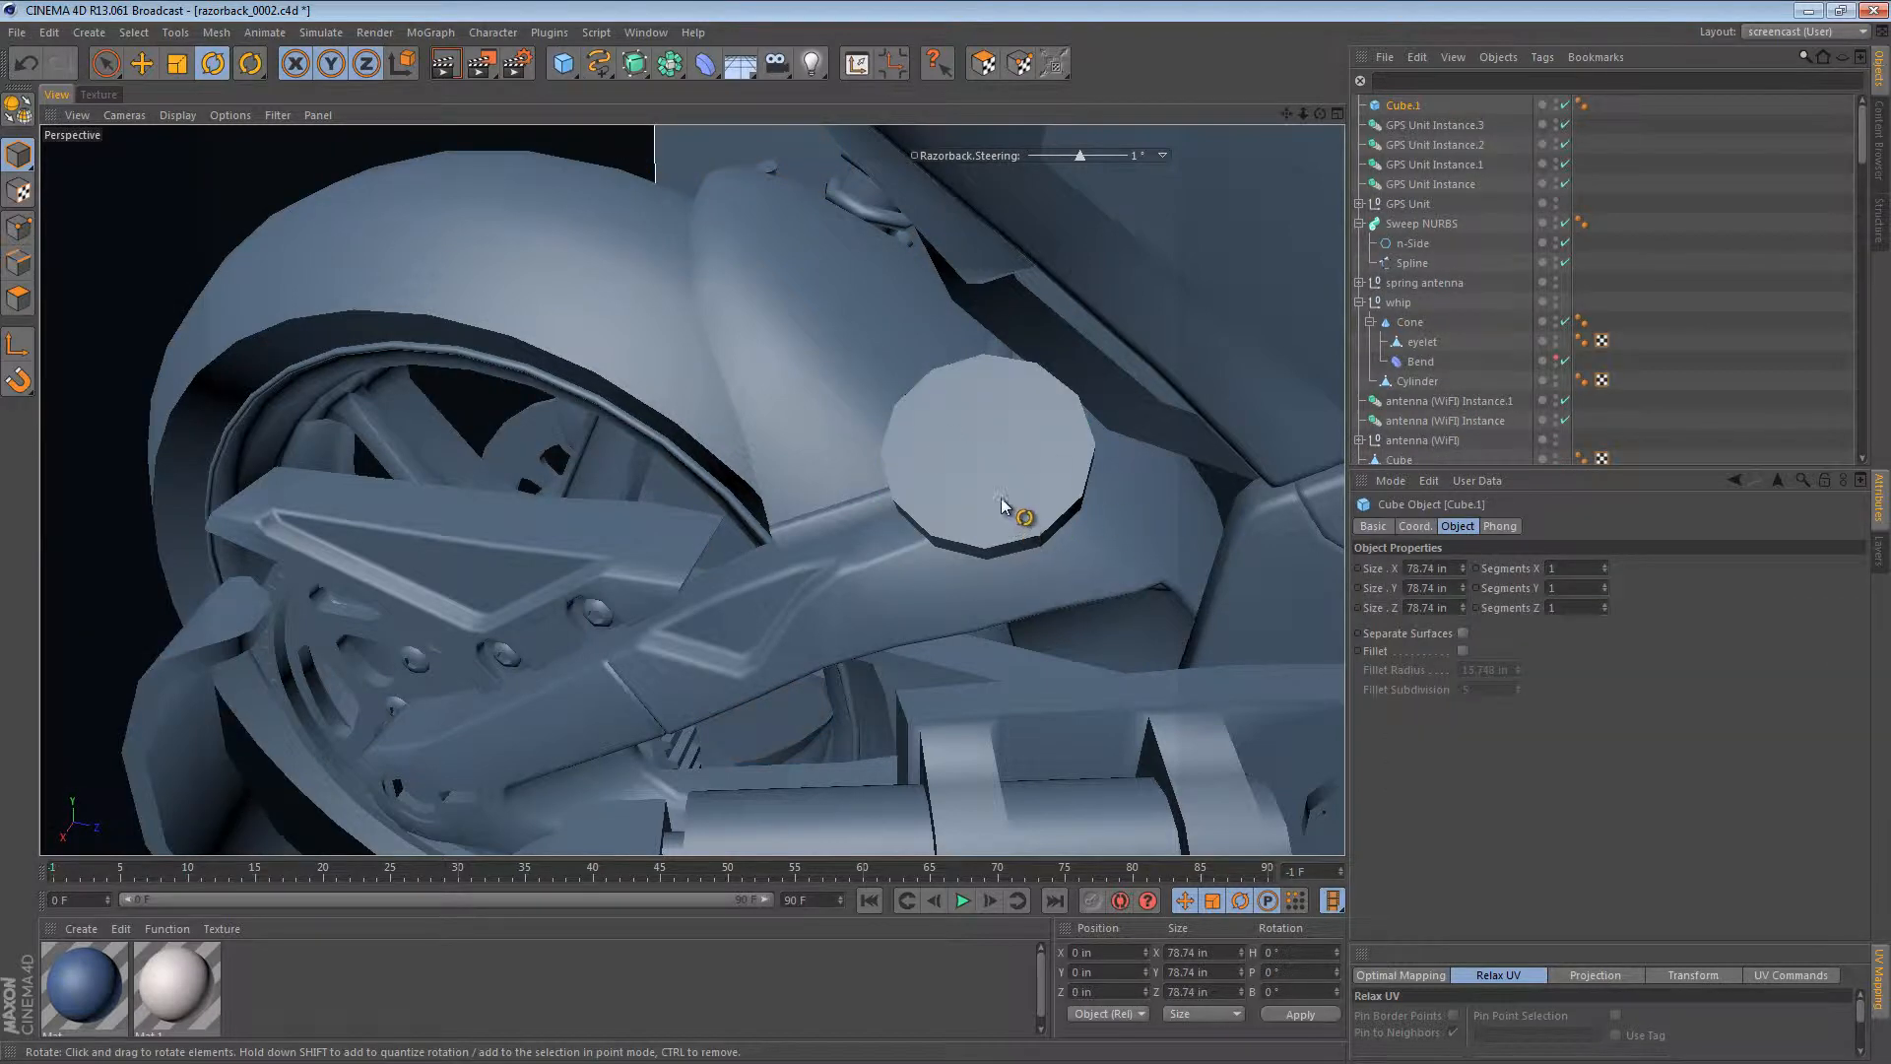
key(t)
drag(1129, 587, 609, 665)
drag(1039, 482, 582, 531)
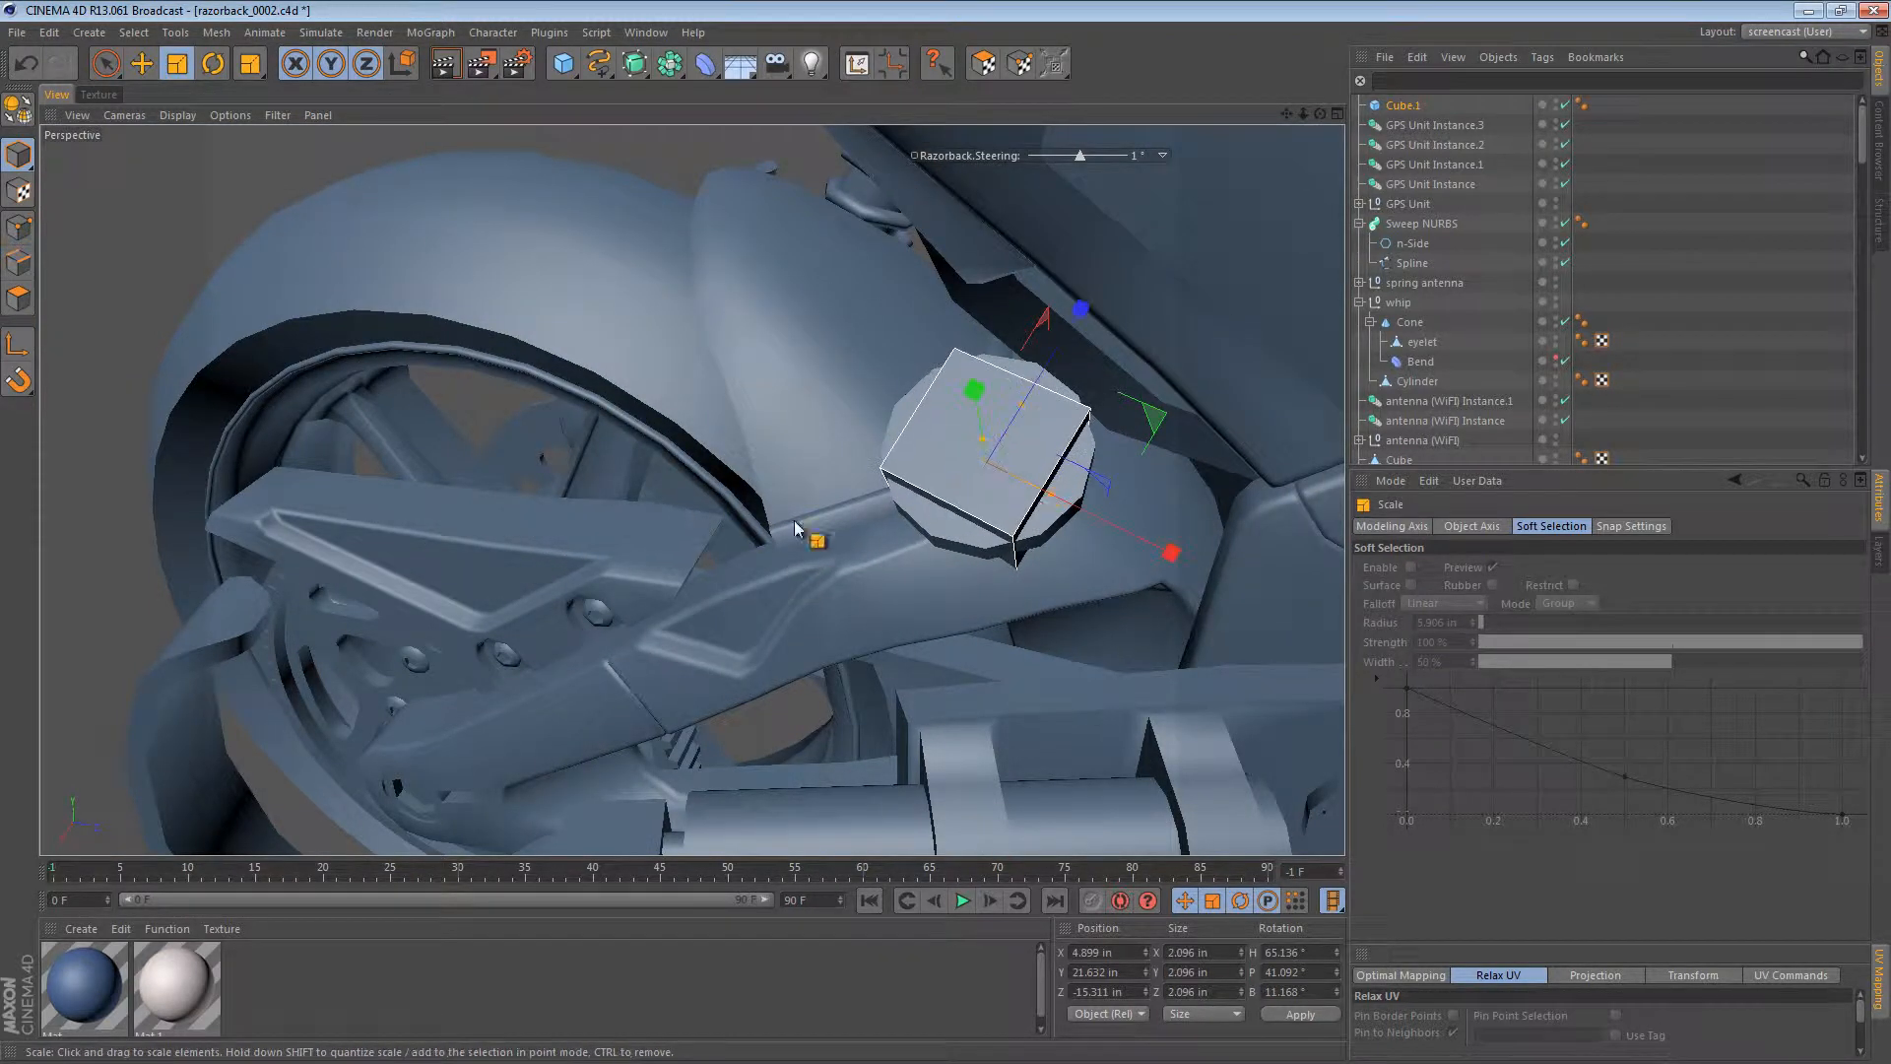
Step: Make the cube editable and delete all its faces except the top and one adjoining side to form an L-shaped bracket
alt+drag(794, 527, 962, 398)
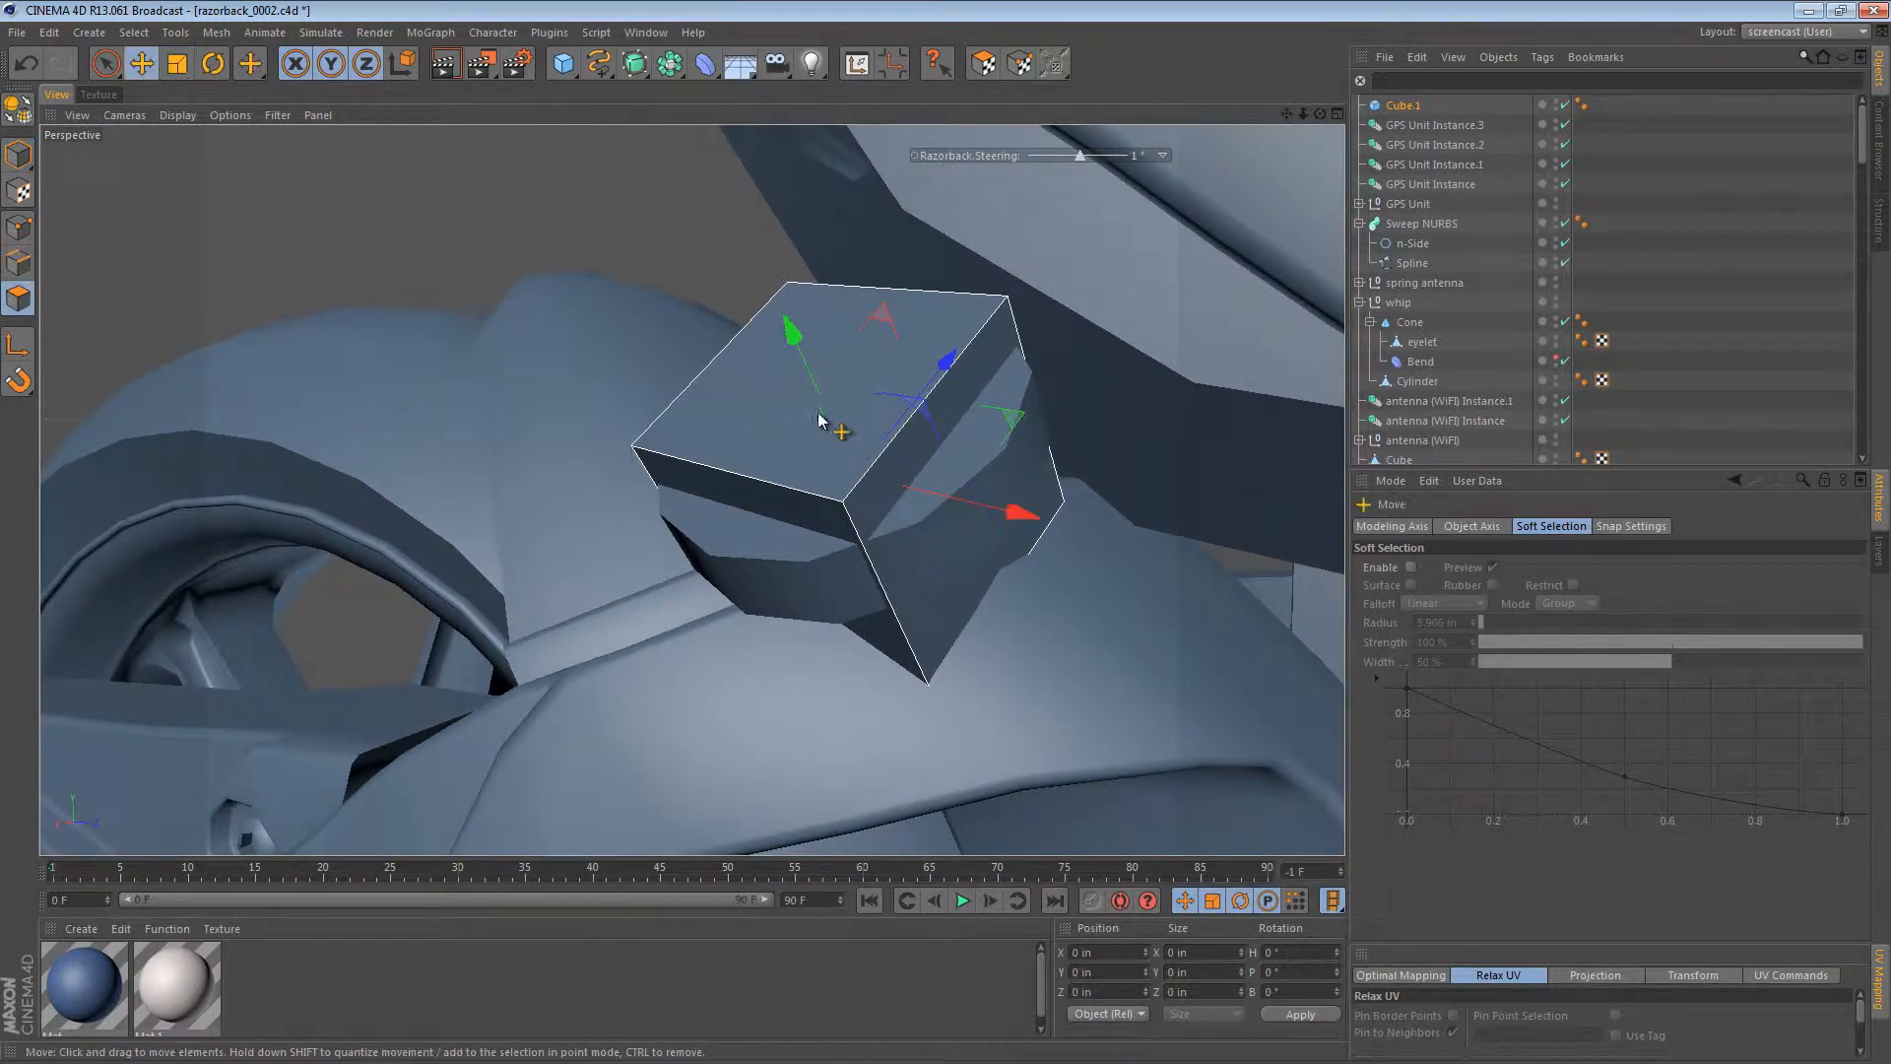
click(825, 418)
shift+click(971, 524)
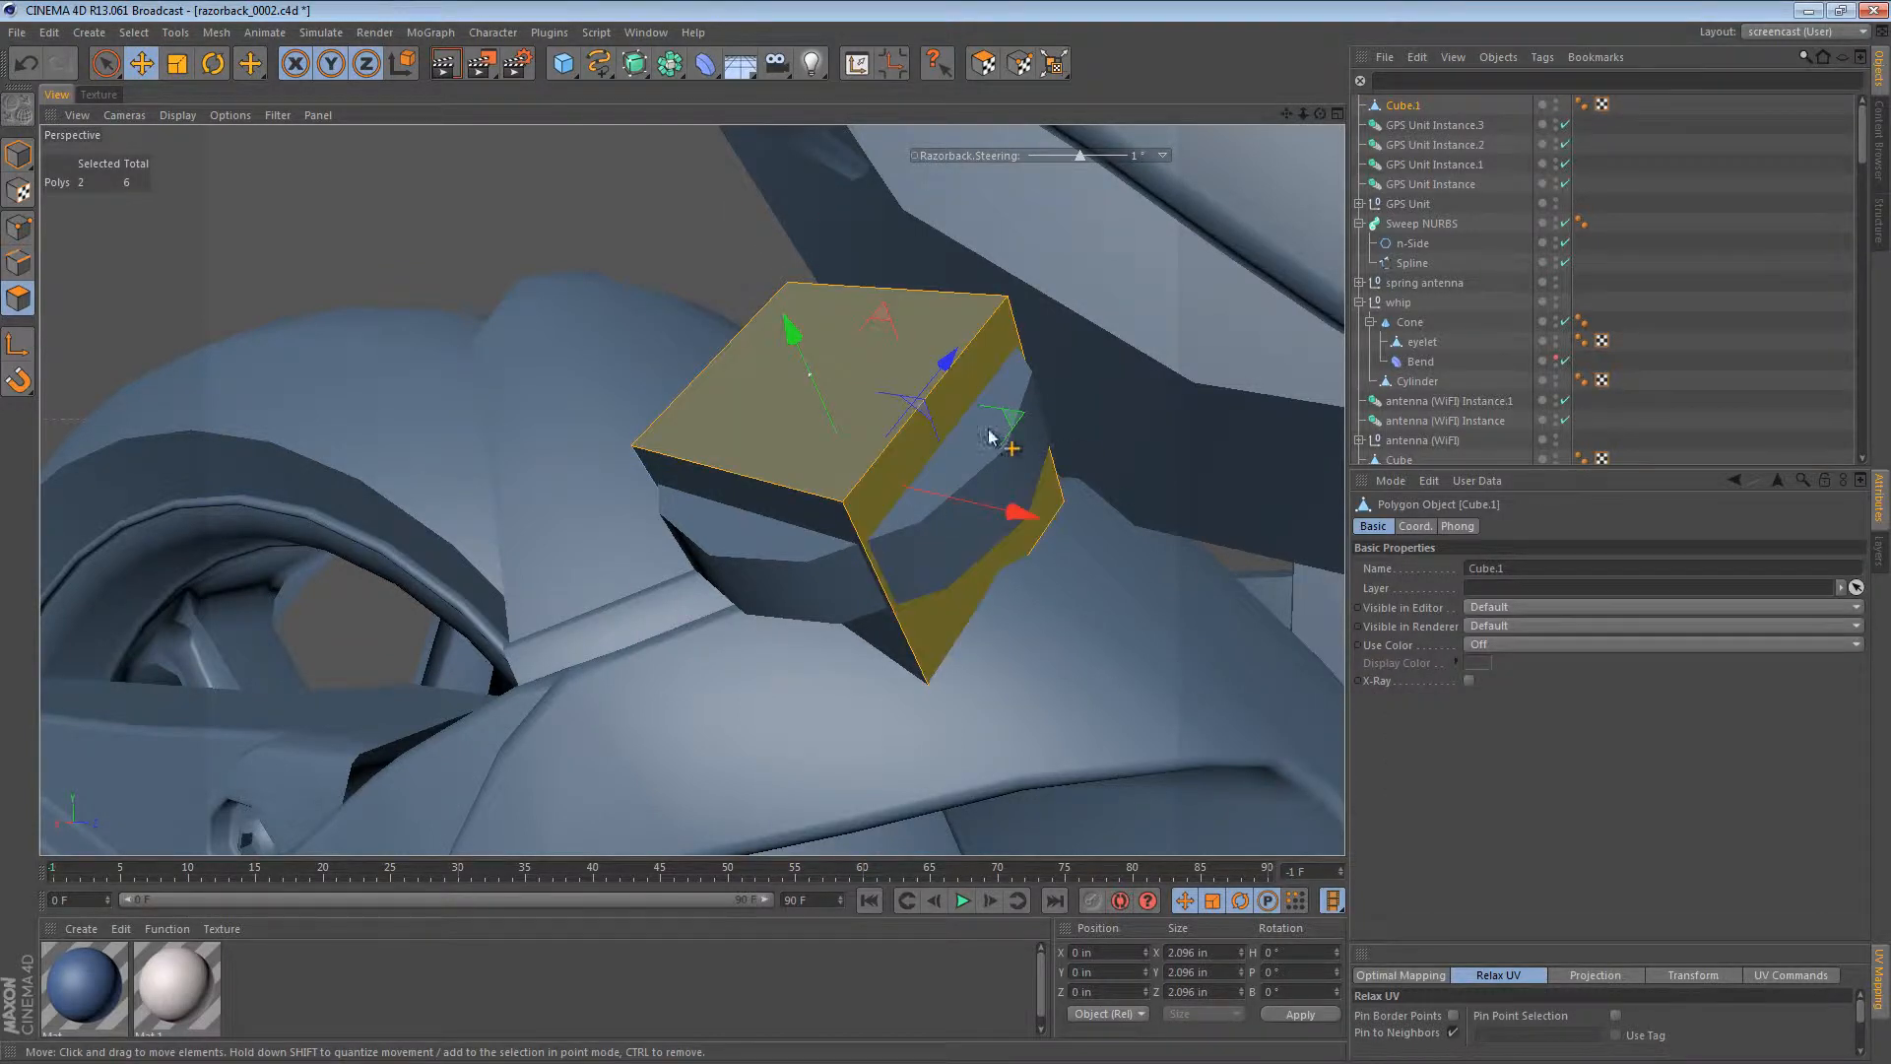
key(n)
key(g)
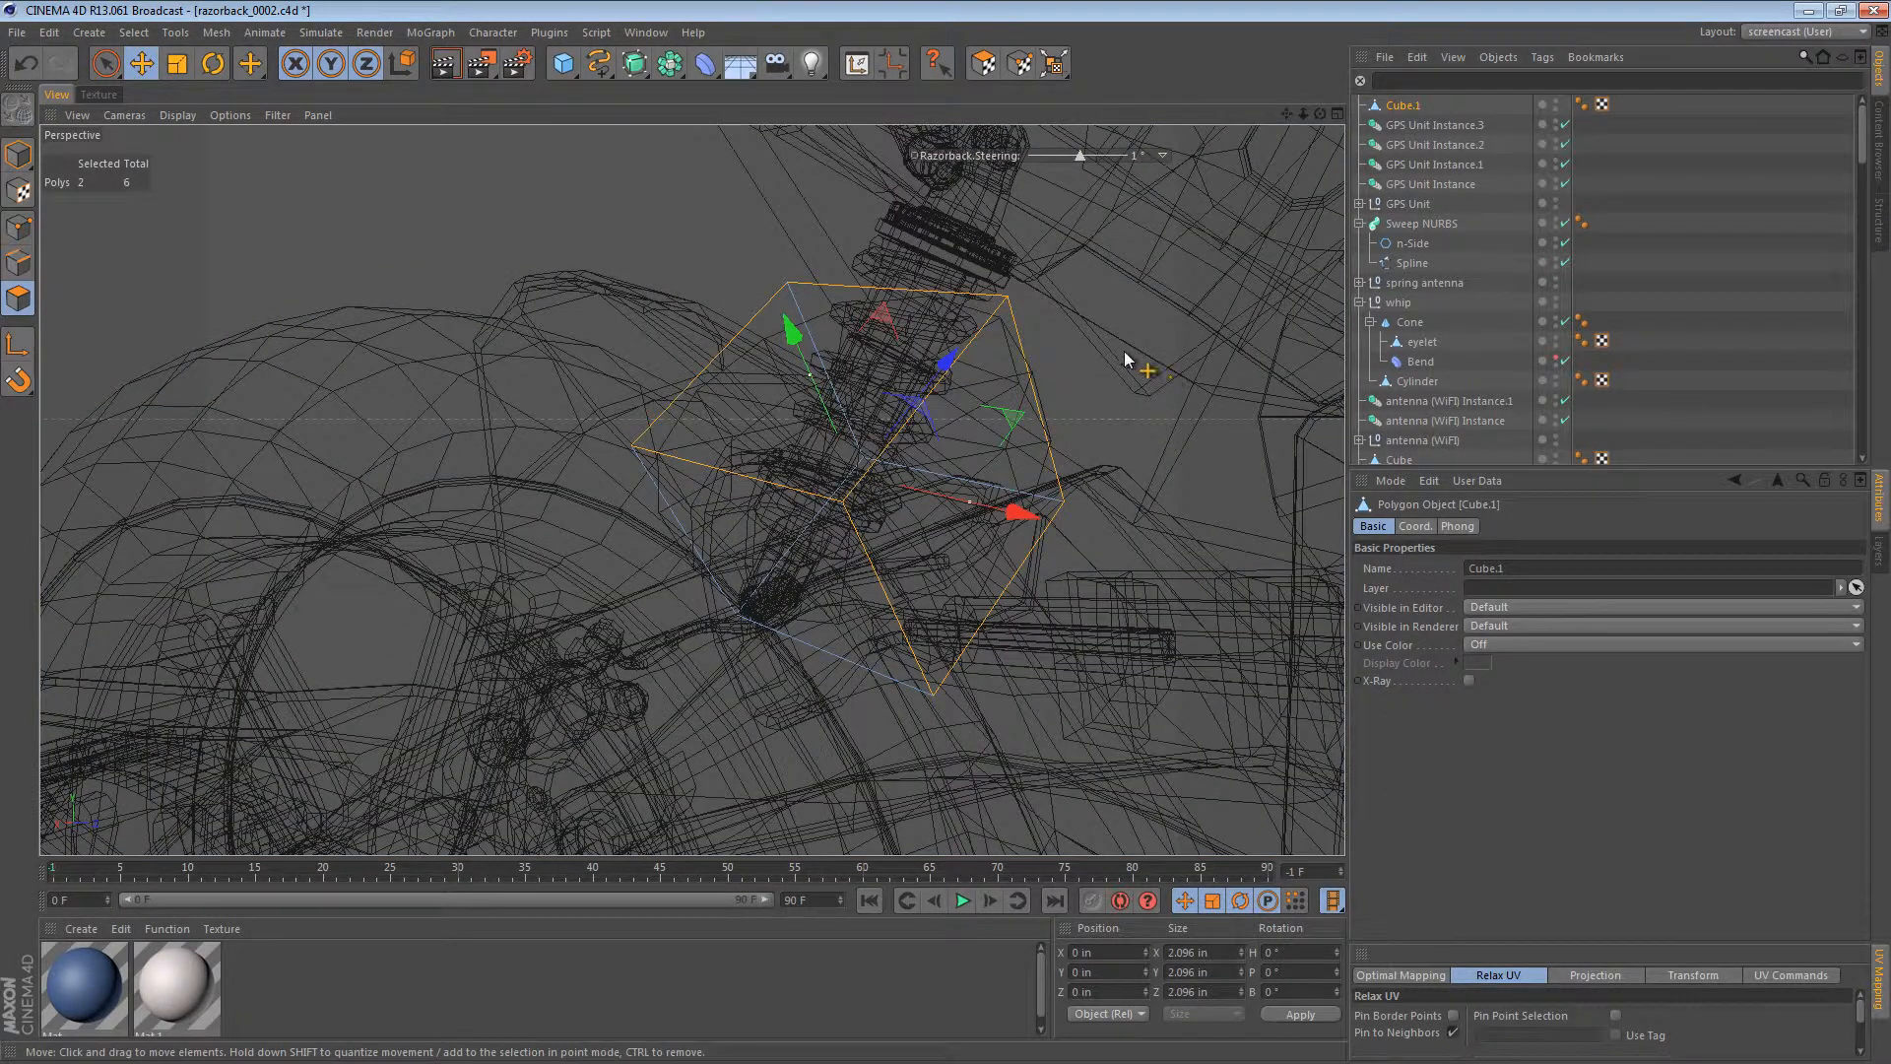
key(u)
key(i)
key(Delete)
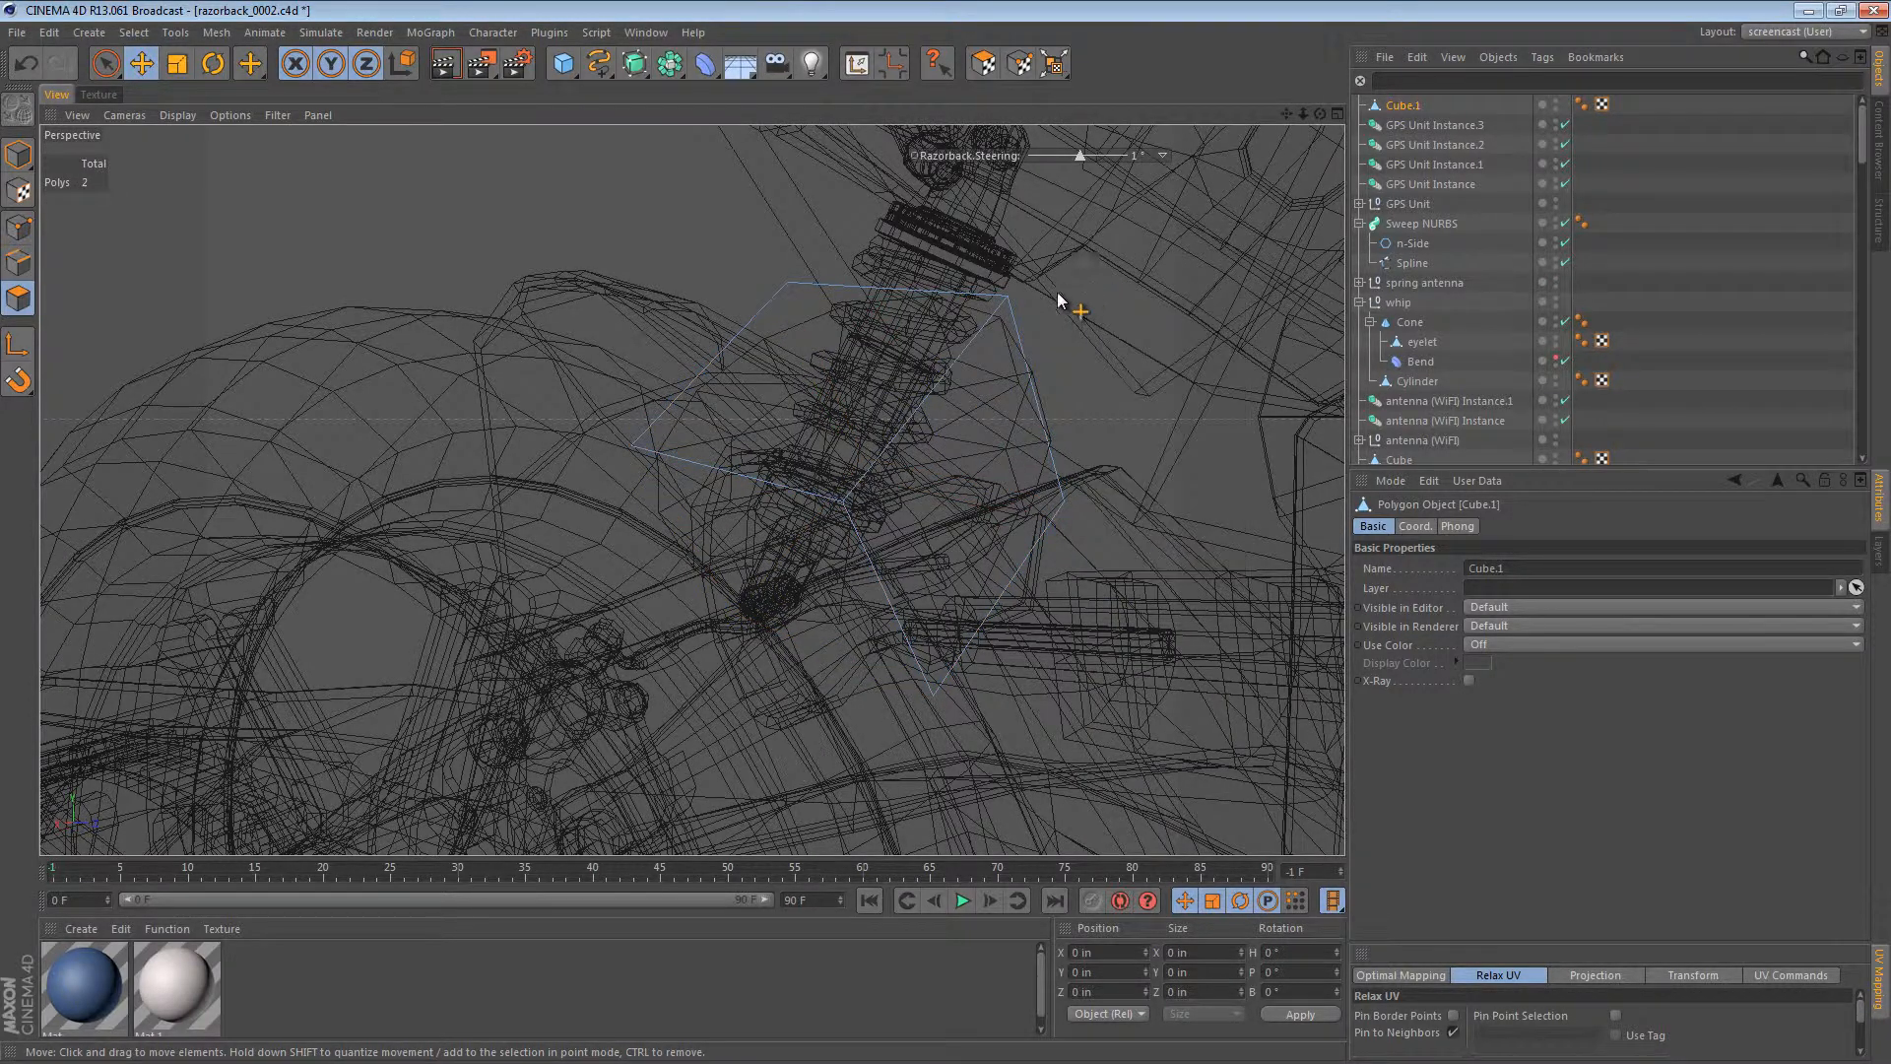
Step: Restore shaded display and slide the whole bracket beneath the GPS unit, to about X 4.18, Y 20.83 and Z -15.21 in
key(n)
key(a)
click(18, 156)
alt+drag(744, 460, 190, 313)
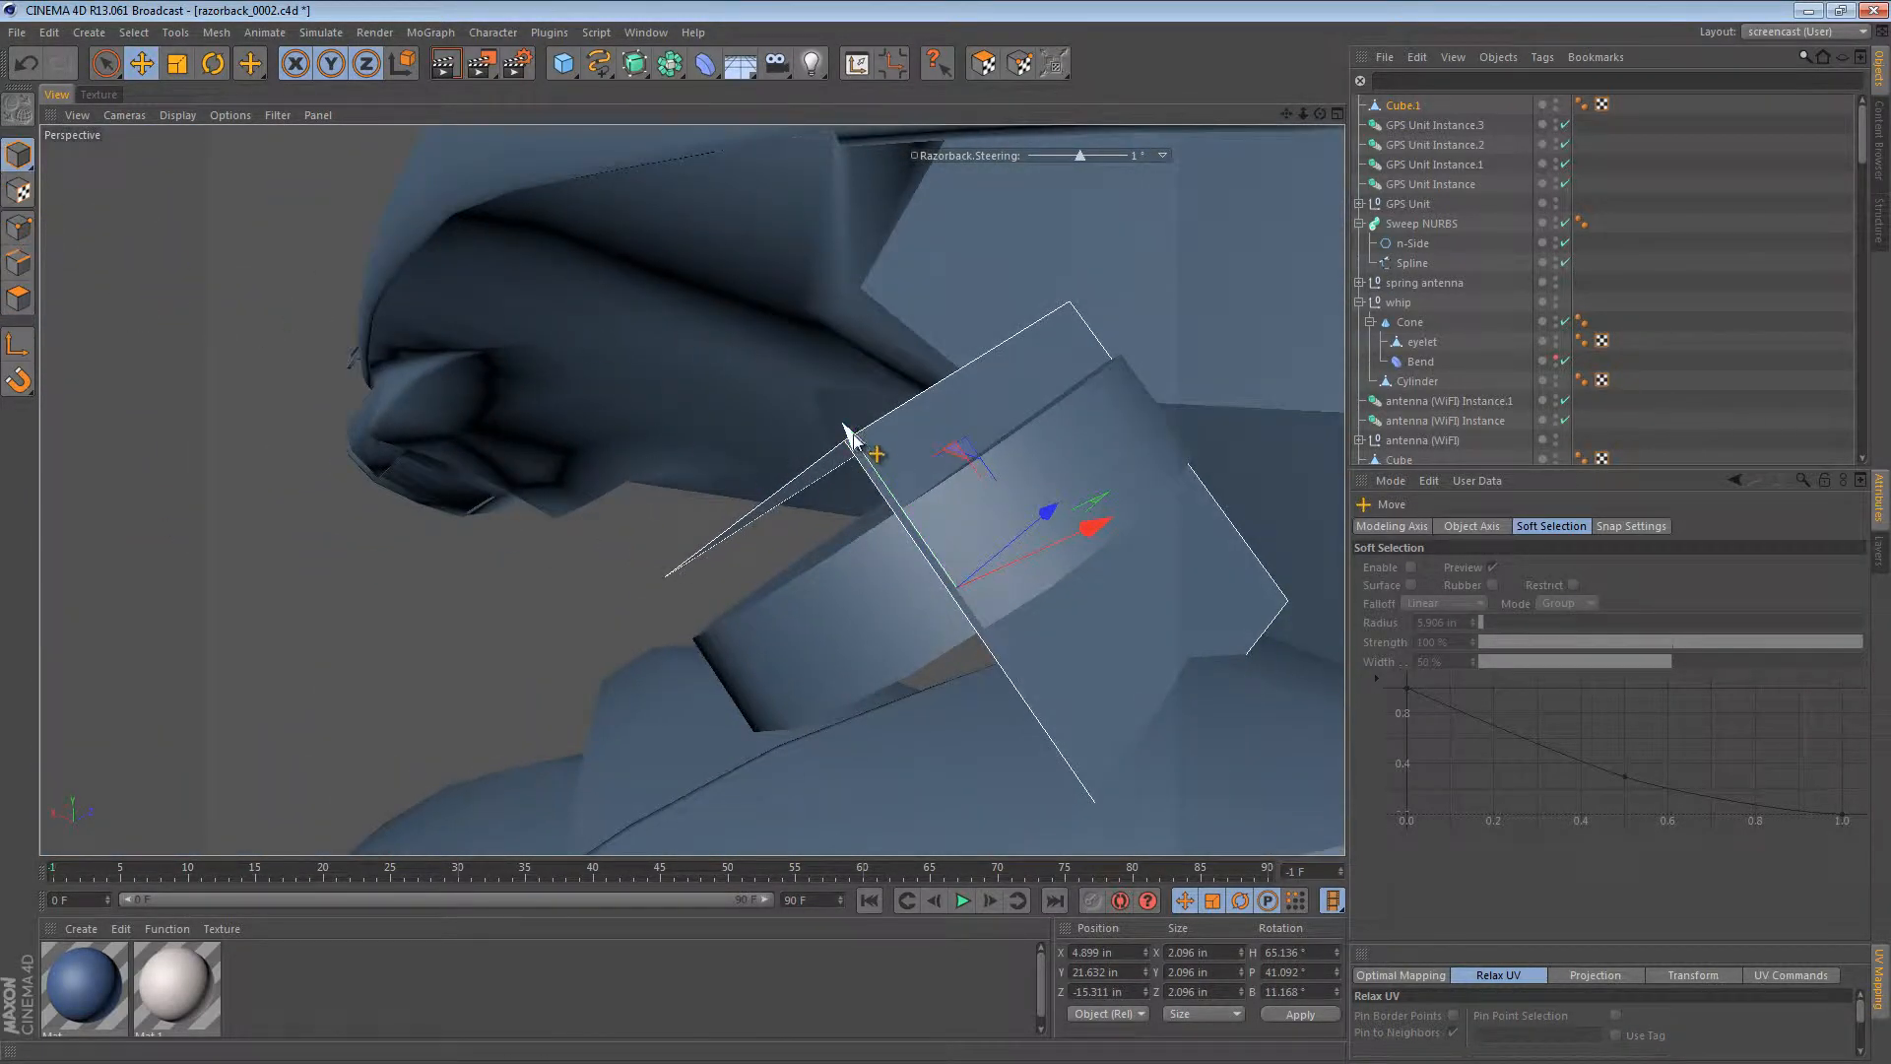
drag(849, 436, 773, 496)
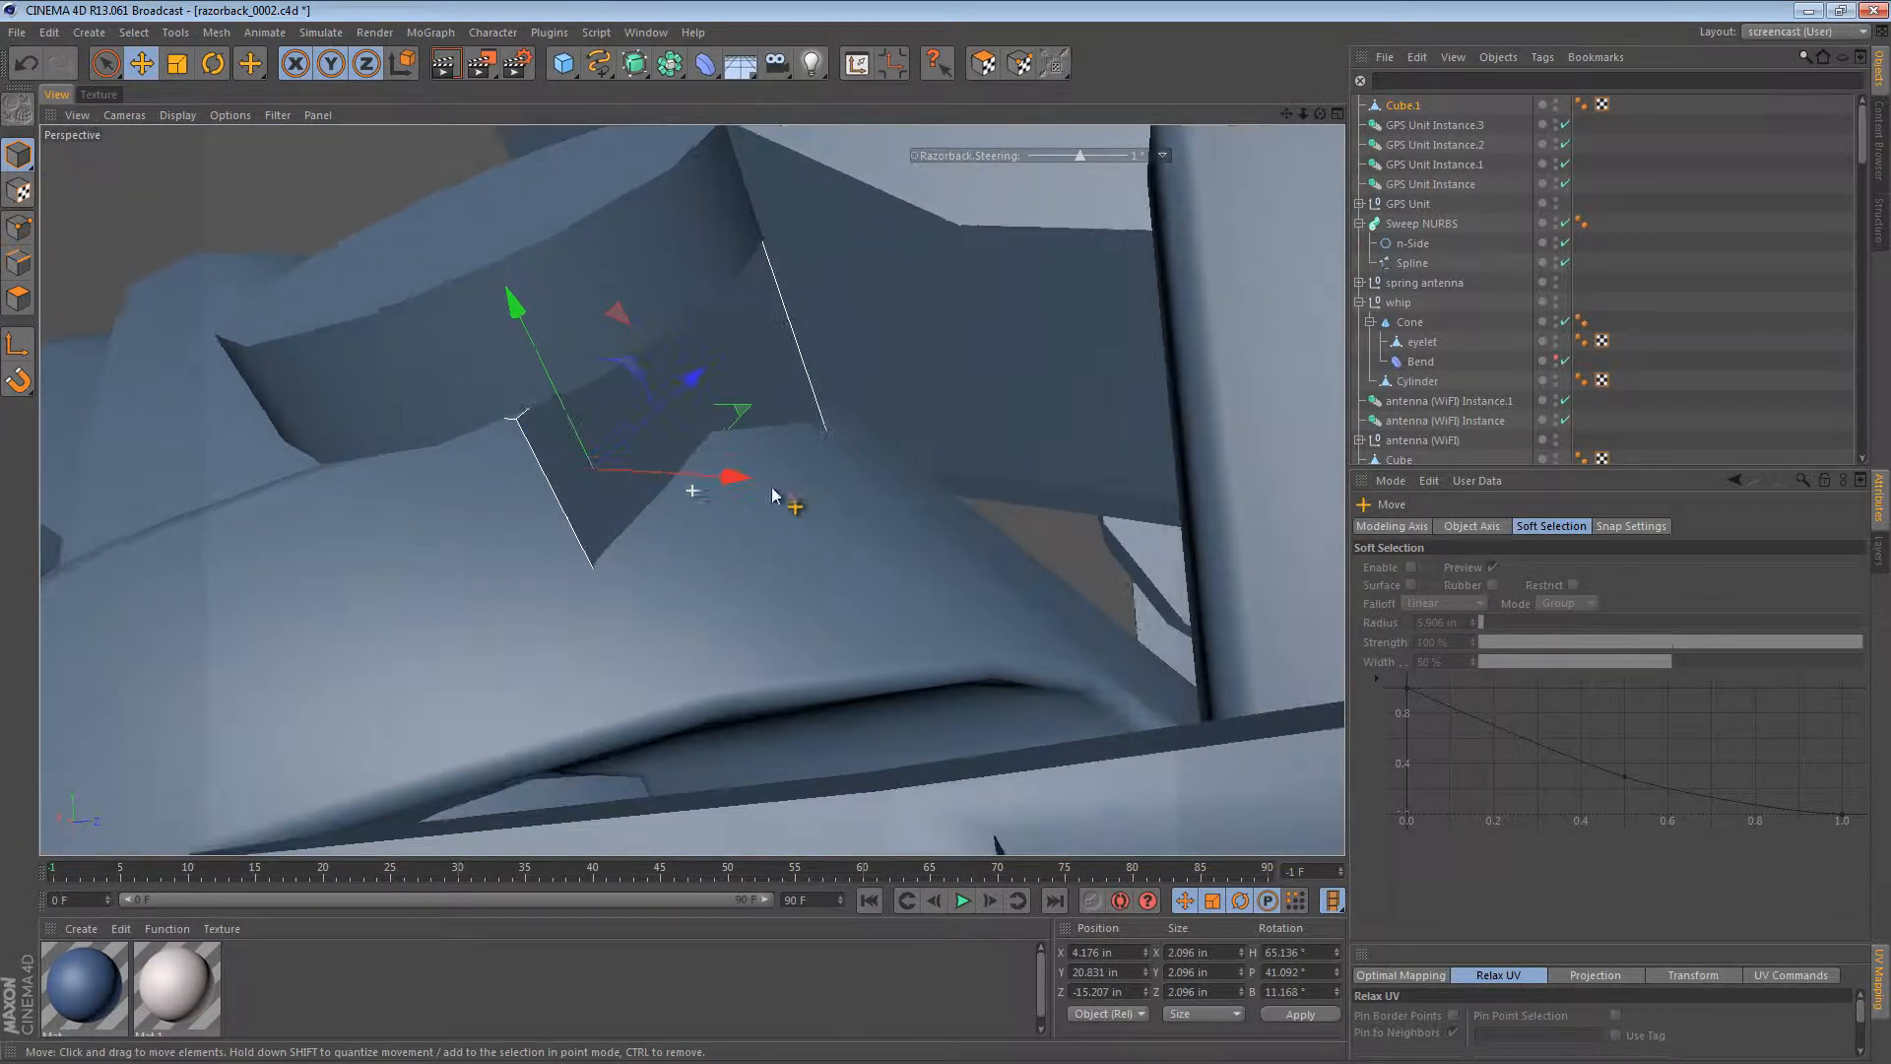
Step: Pull the bracket's lower edge to about X 1.3, Y 0.05, Z -0.56 in and shorten it to about 1.16 in
click(16, 267)
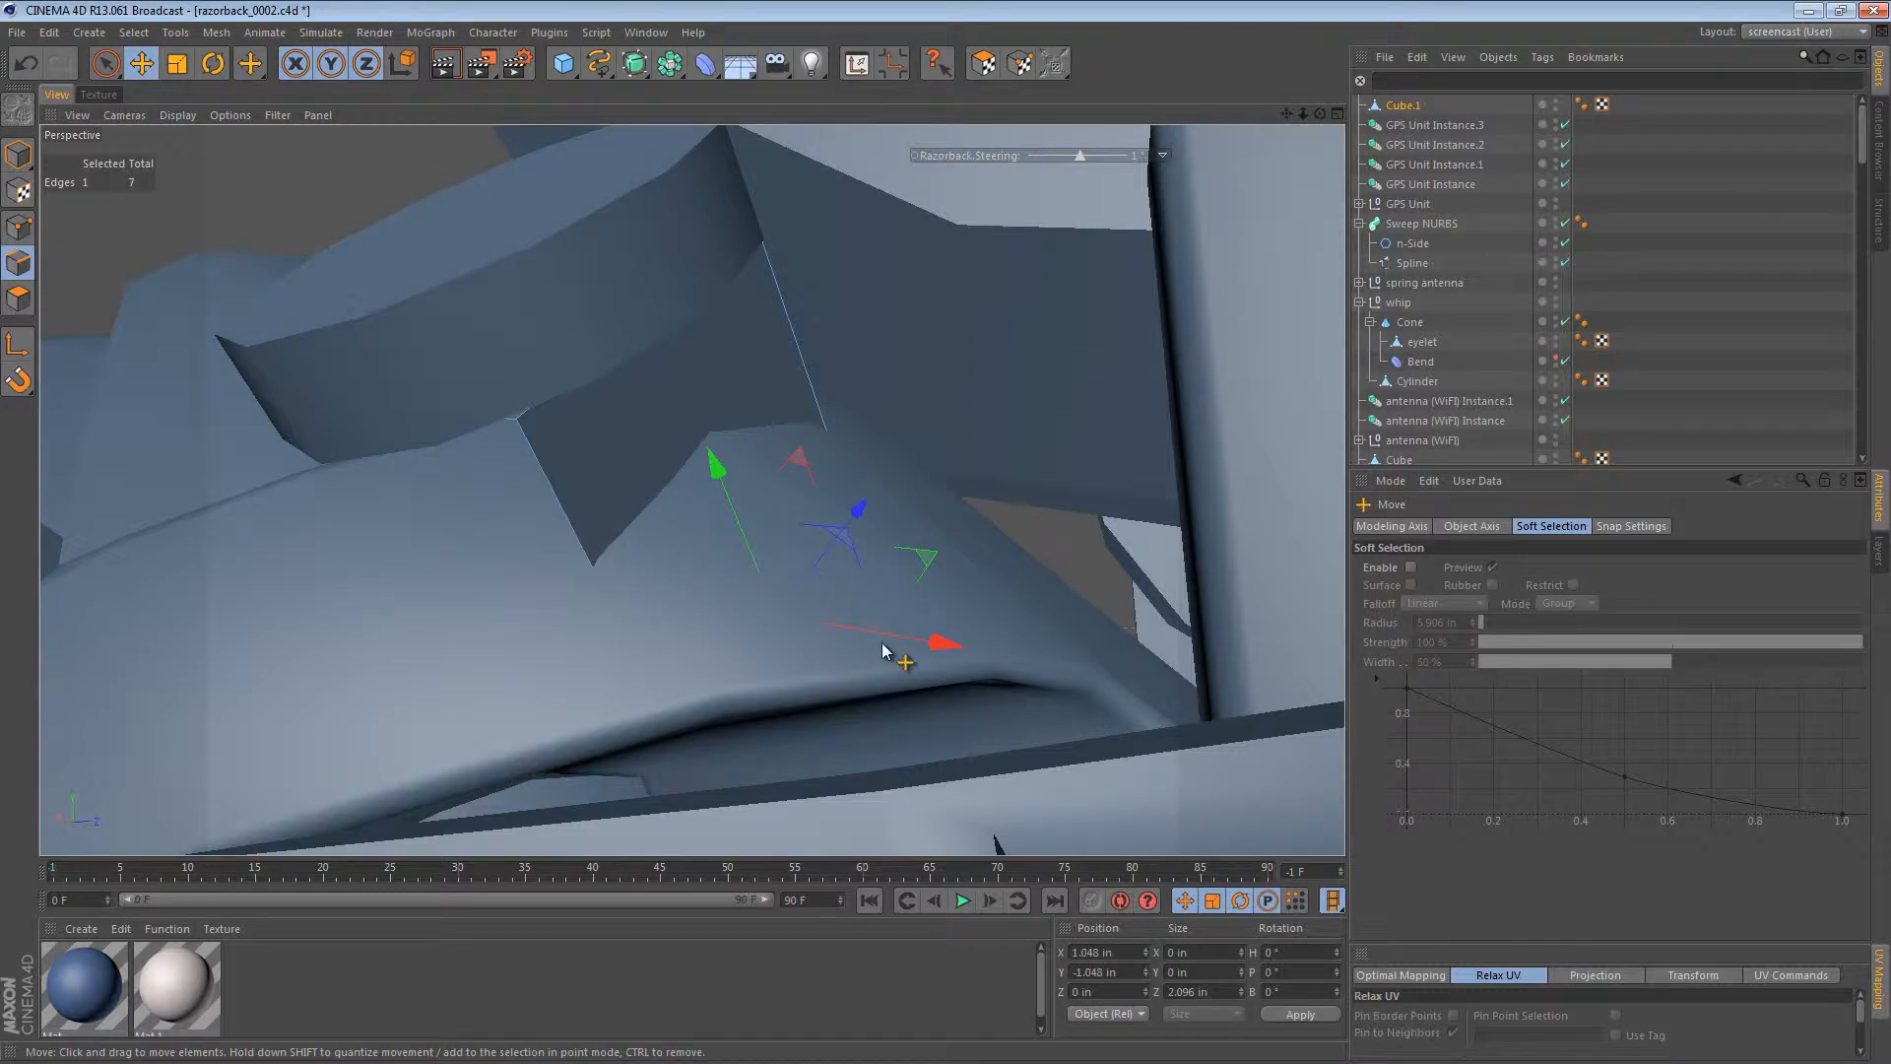
drag(941, 653, 1139, 661)
alt+drag(1090, 567, 840, 363)
mouse_move(710, 373)
alt+mouse_down()
mouse_move(518, 456)
mouse_move(567, 496)
mouse_move(851, 323)
mouse_move(861, 338)
mouse_move(643, 458)
alt+mouse_up()
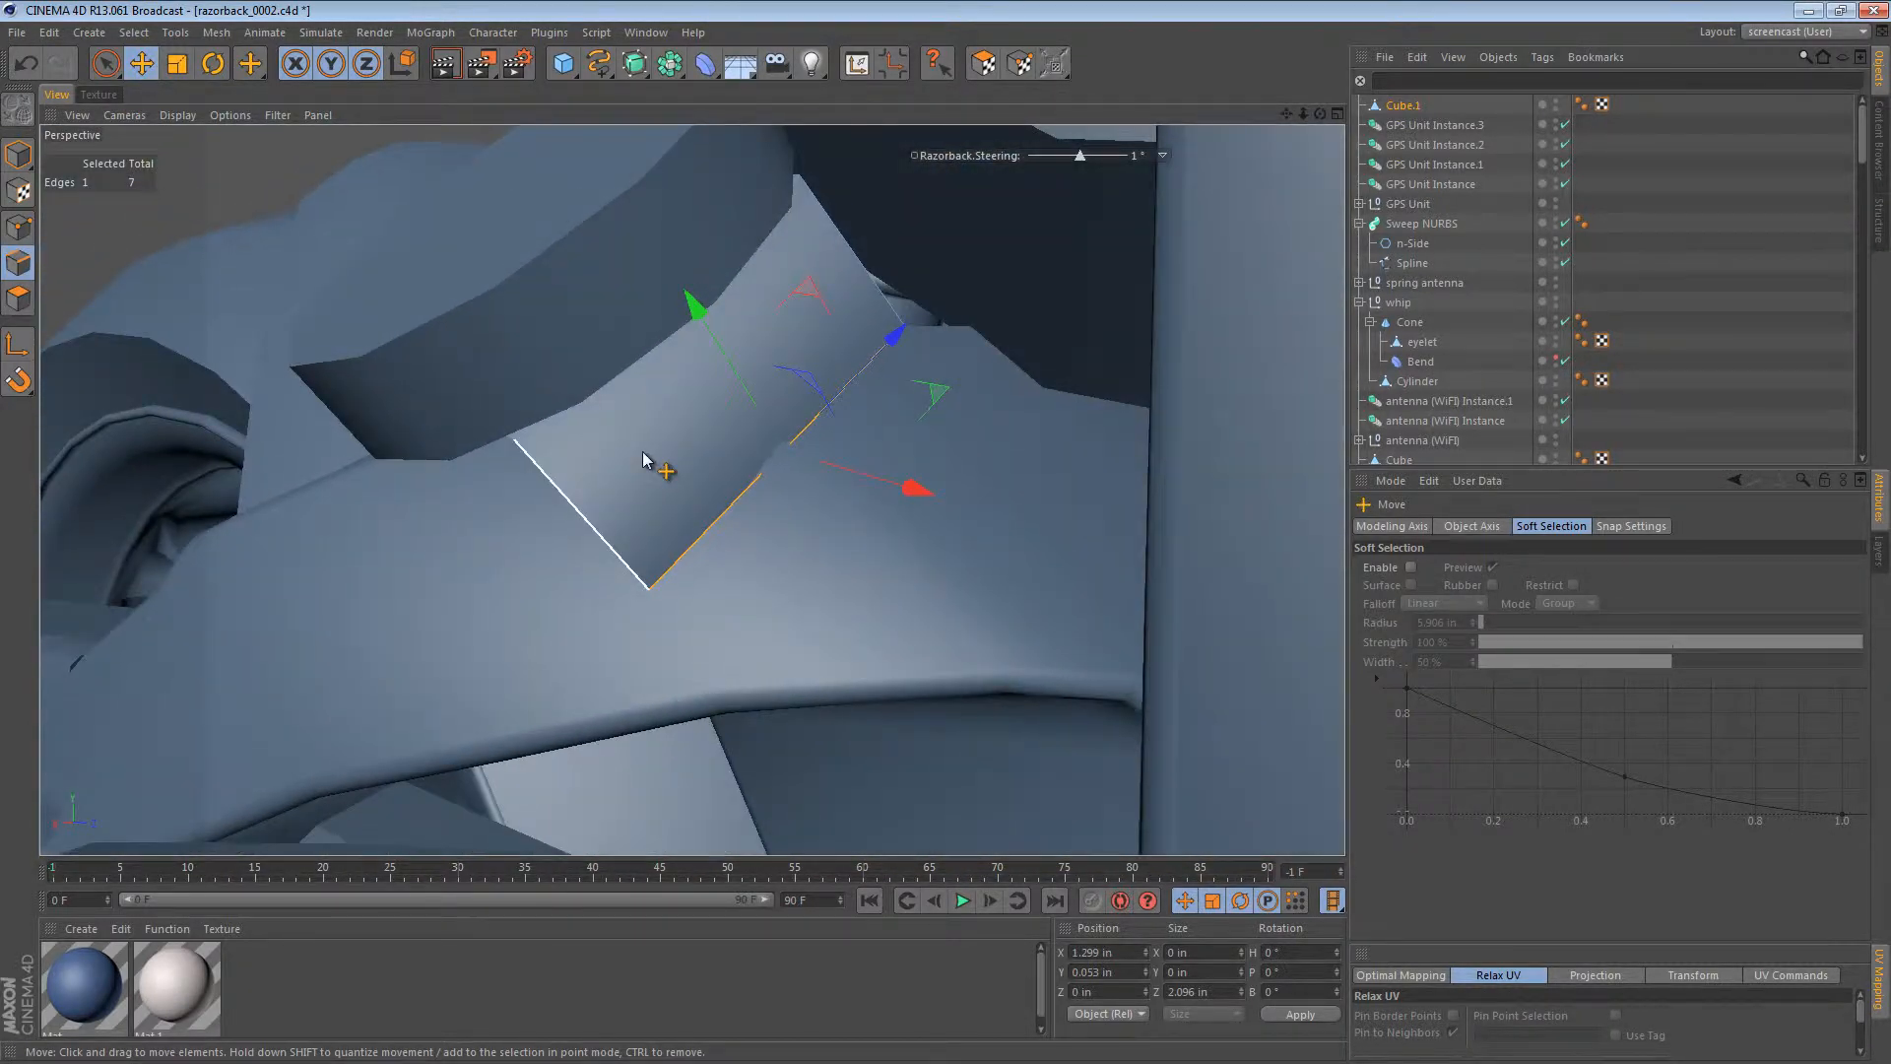
drag(900, 335, 808, 417)
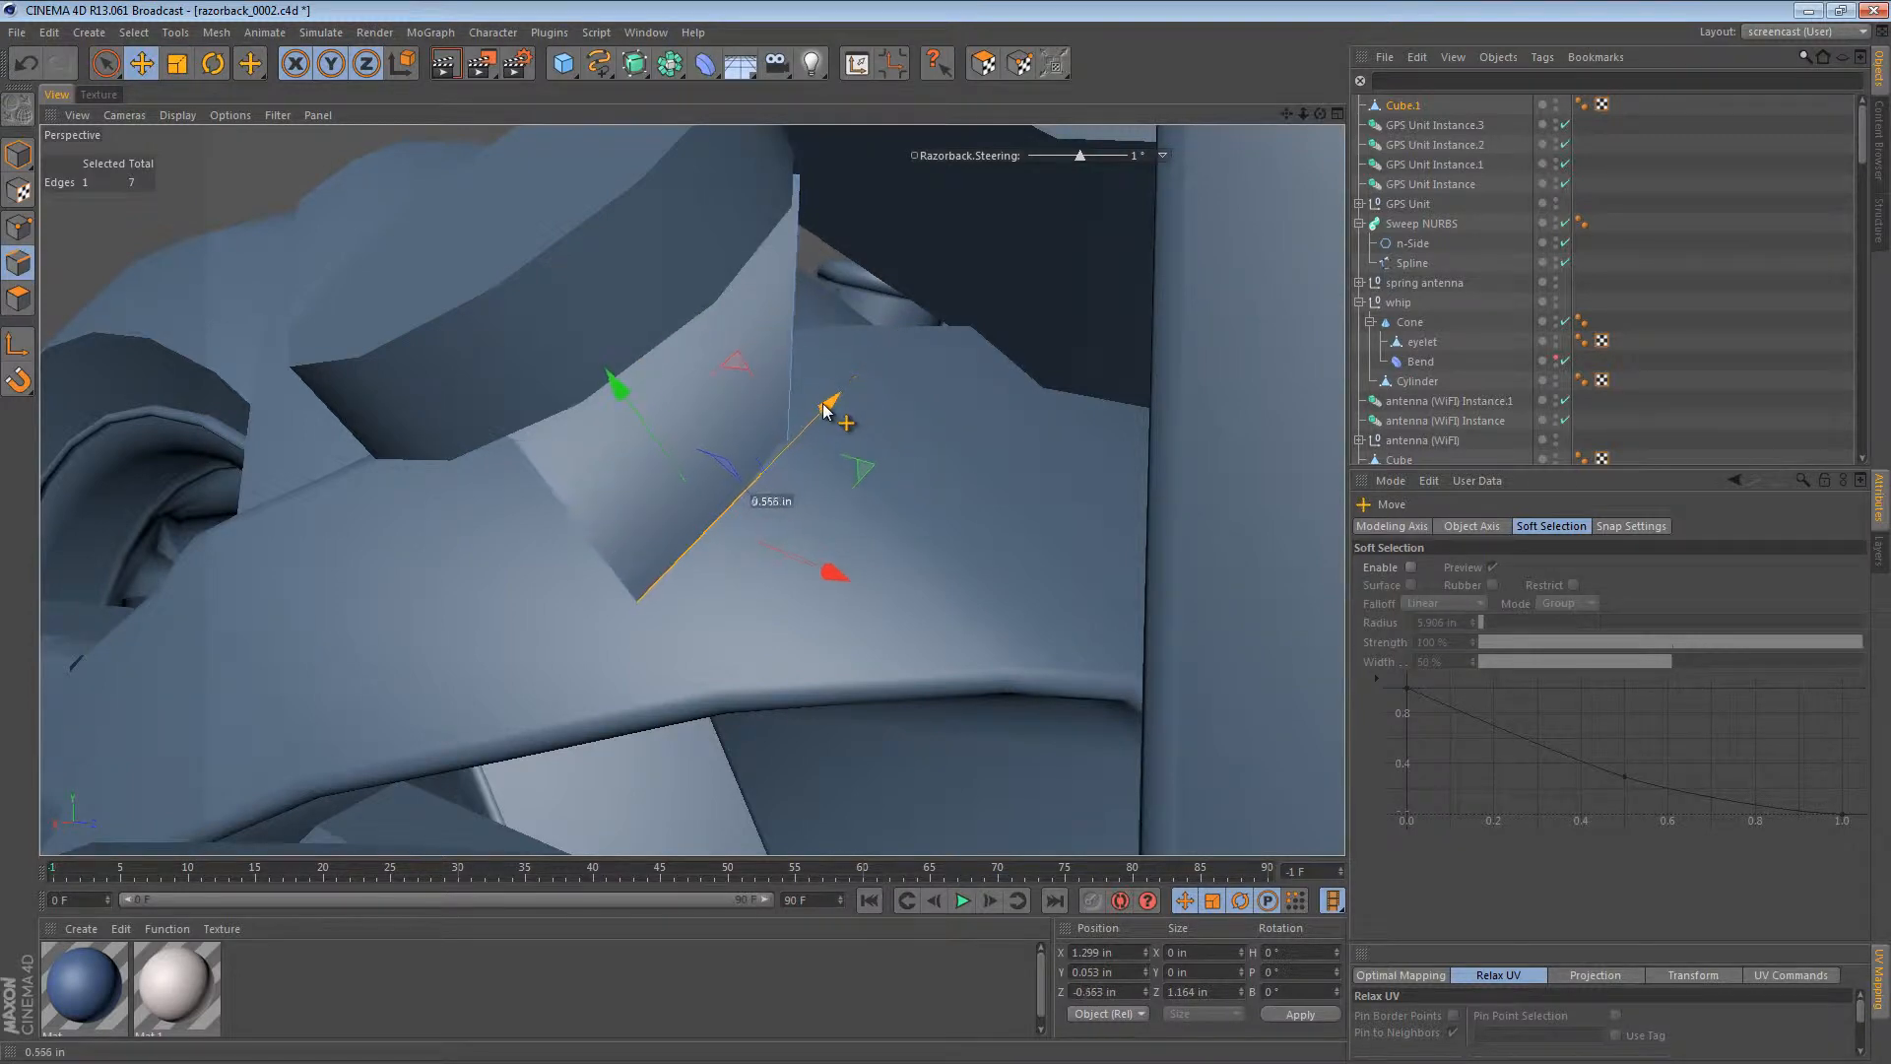
Step: Rotate the bracket's lower edge slightly to follow the swingarm surface and extrude another face from it
mouse_move(825, 402)
alt+mouse_down()
mouse_move(852, 442)
mouse_move(901, 391)
mouse_move(852, 400)
alt+mouse_up()
key(r)
drag(684, 499, 792, 575)
key(e)
key(ctrl+z)
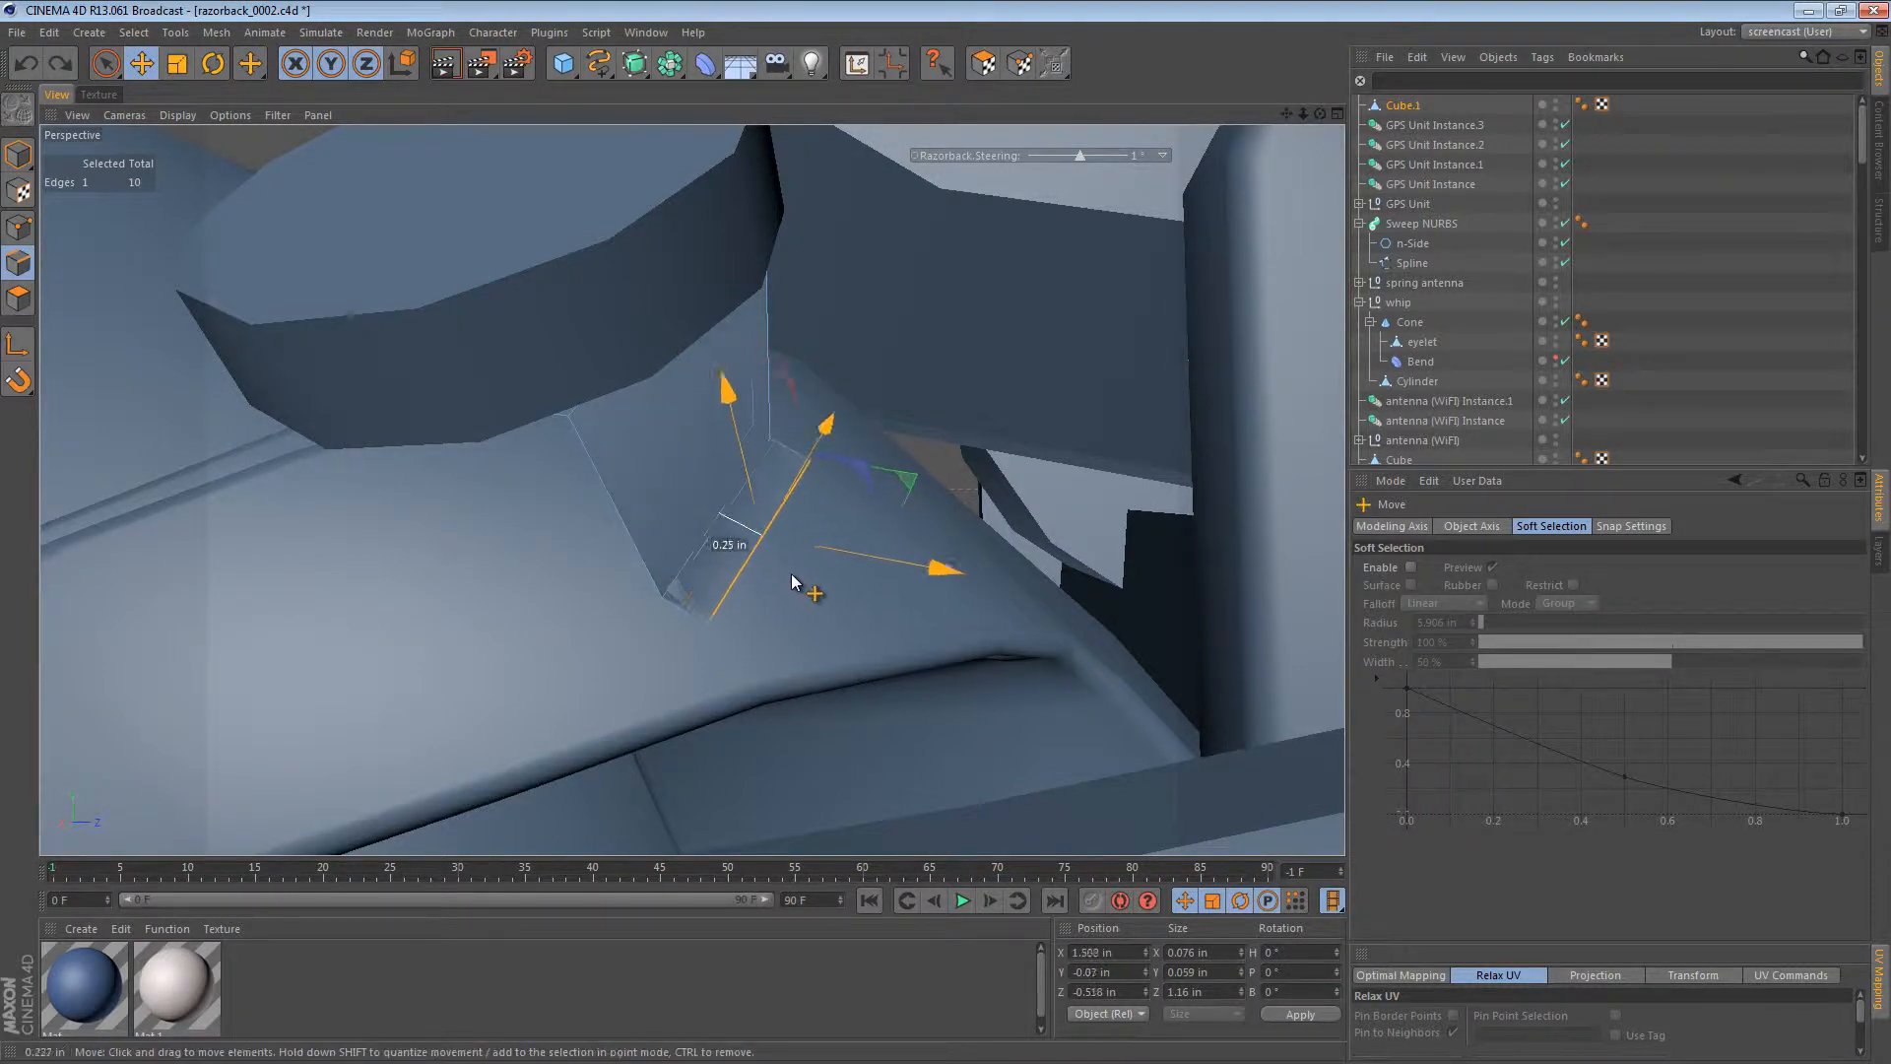
Step: Switch to wireframe display and move the extruded face's outer edge to about X 2.16, Y -0.48 and Z -0.52 in
mouse_move(872, 624)
alt+mouse_down()
mouse_move(768, 578)
mouse_move(725, 688)
mouse_move(943, 539)
mouse_move(972, 432)
mouse_move(995, 481)
mouse_move(955, 511)
mouse_move(485, 663)
mouse_move(453, 710)
mouse_move(848, 418)
mouse_move(903, 337)
mouse_move(835, 453)
alt+mouse_up()
key(n)
key(g)
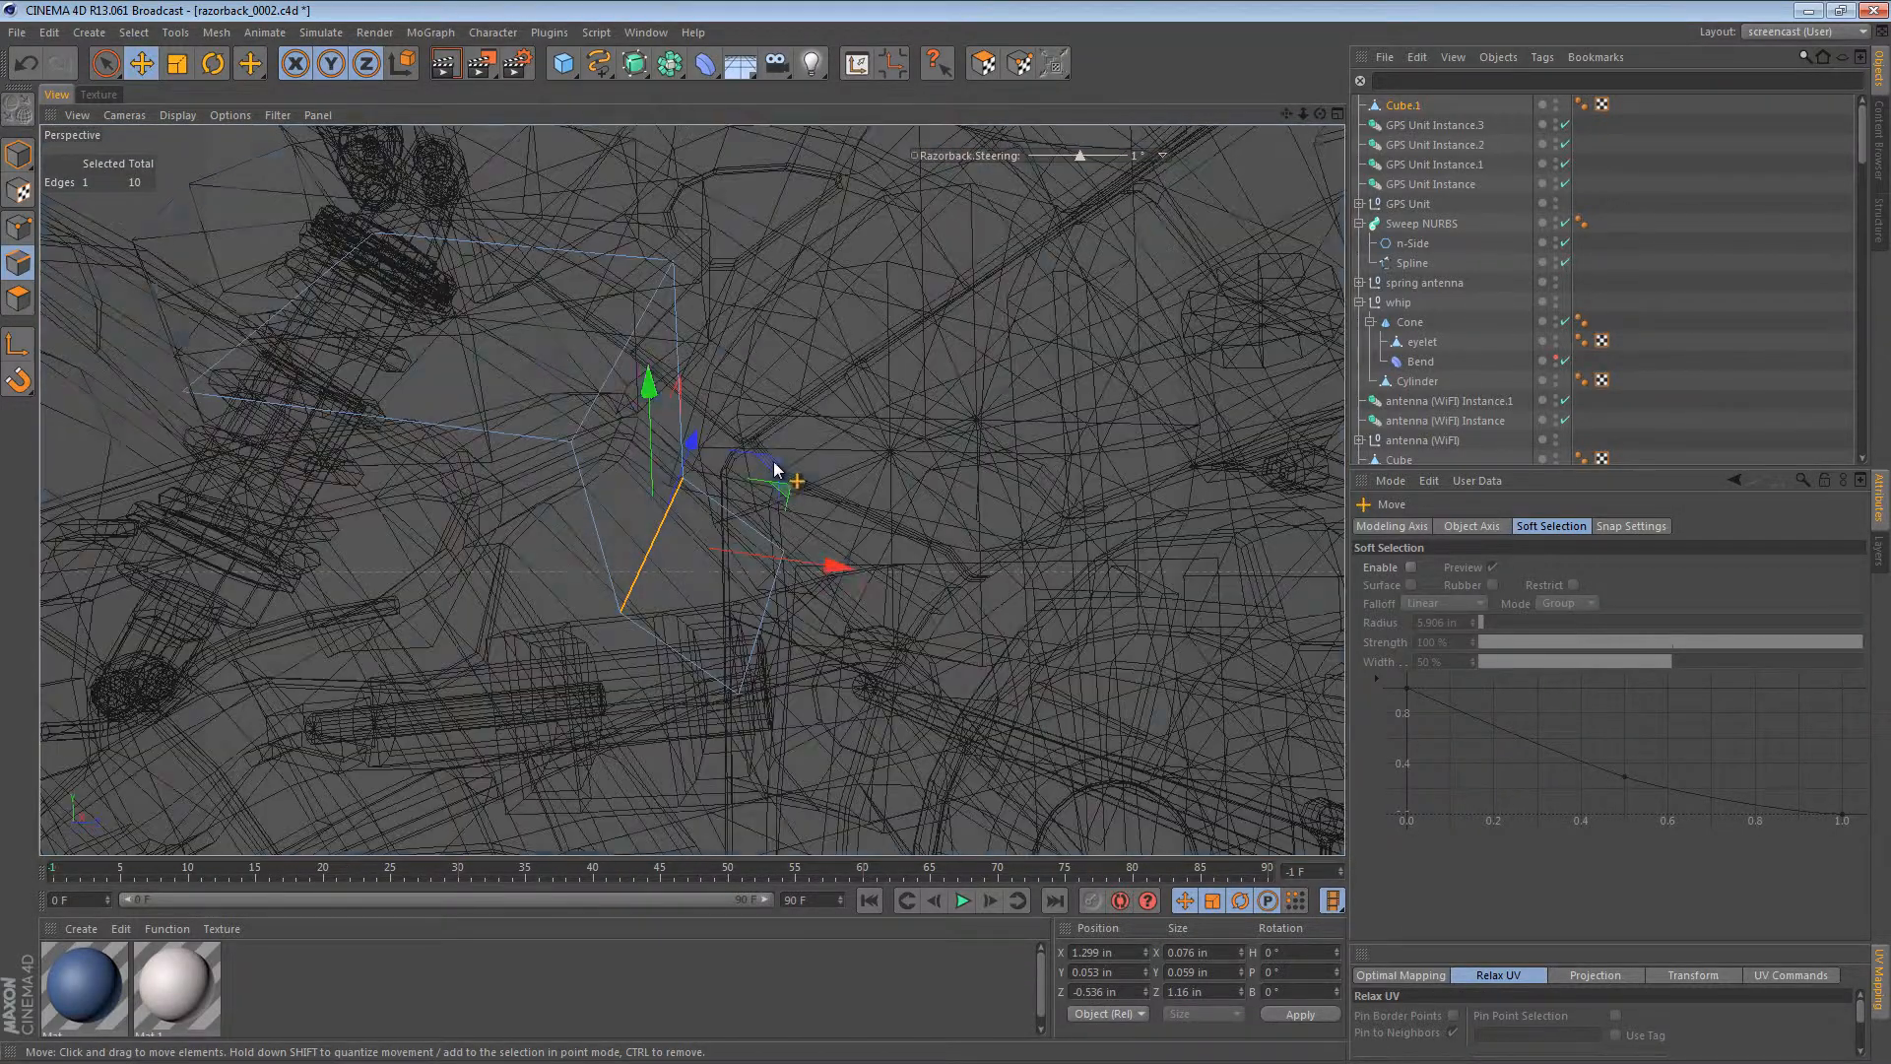
scroll(685, 398, down, 4)
alt+drag(661, 392, 777, 557)
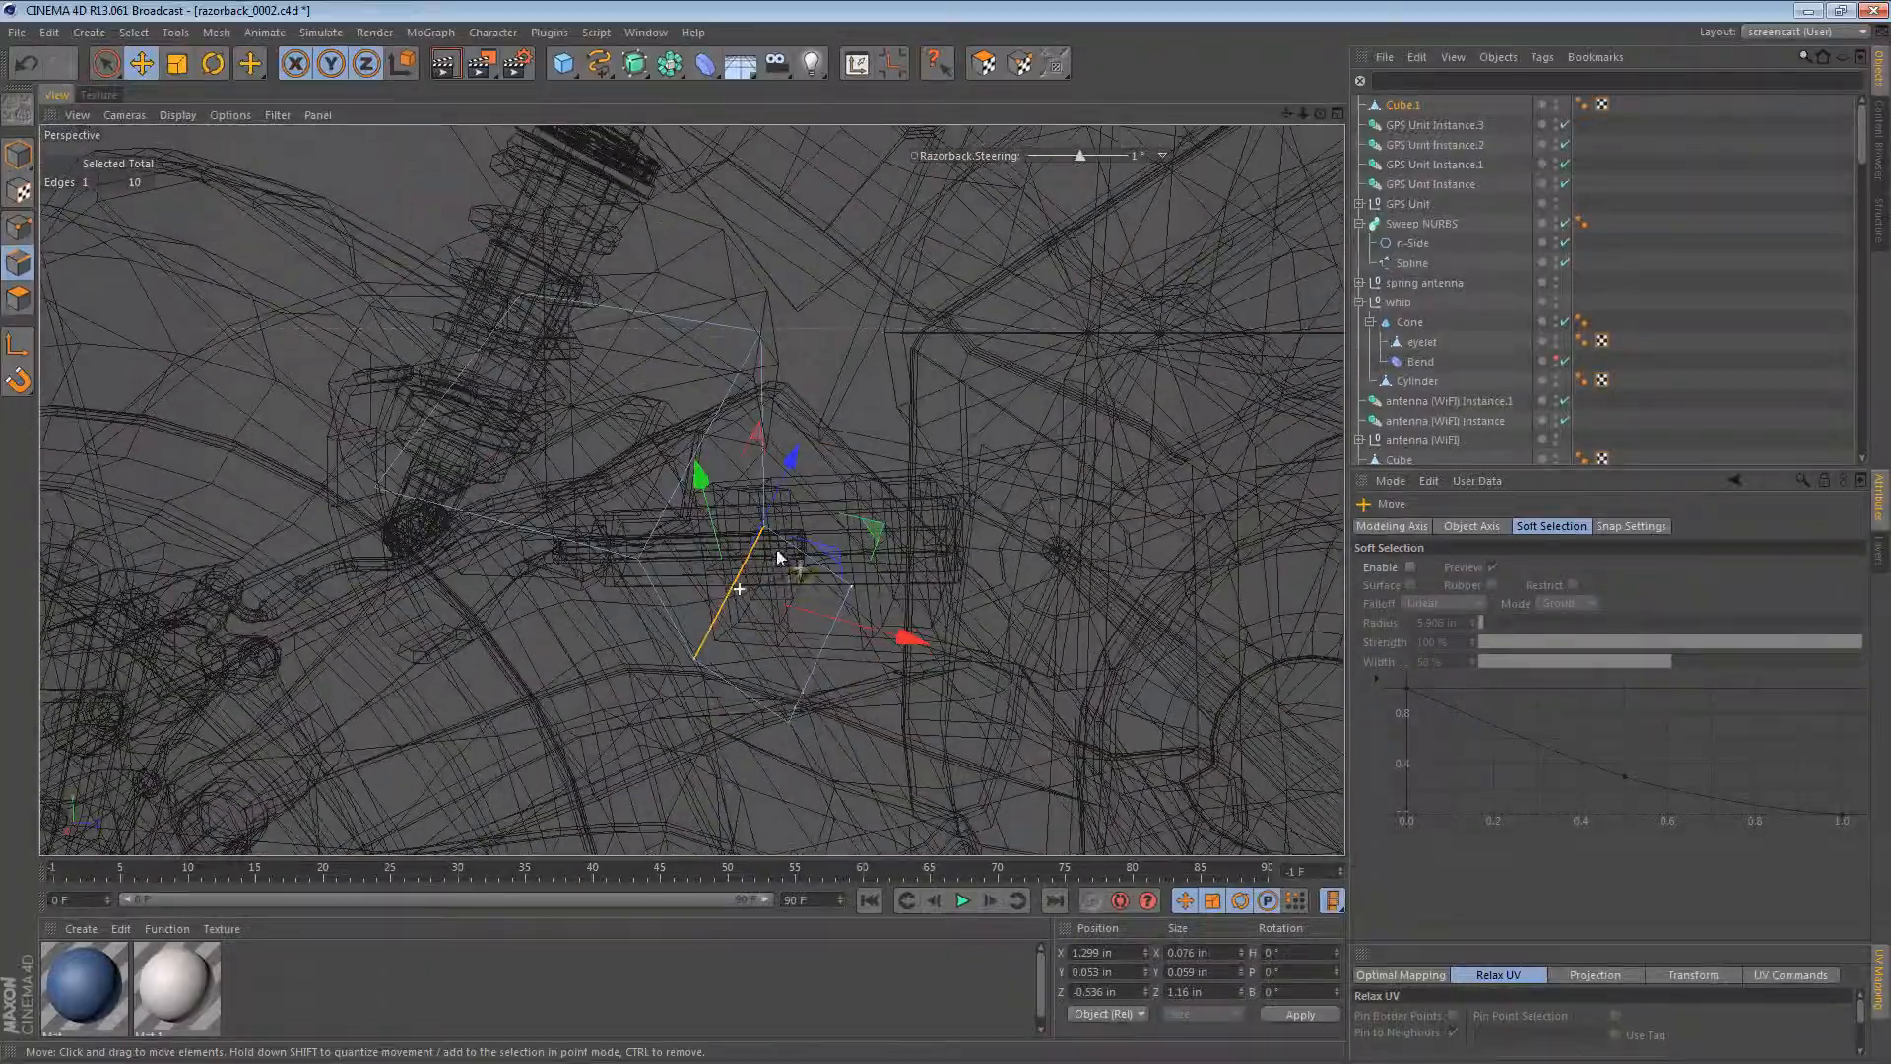
alt+drag(813, 653, 905, 372)
drag(924, 706, 937, 712)
mouse_move(695, 548)
alt+mouse_down()
mouse_move(694, 566)
mouse_move(697, 443)
mouse_move(650, 296)
mouse_move(622, 347)
mouse_move(660, 699)
mouse_move(707, 587)
mouse_move(676, 570)
mouse_move(671, 599)
mouse_move(670, 553)
alt+mouse_up()
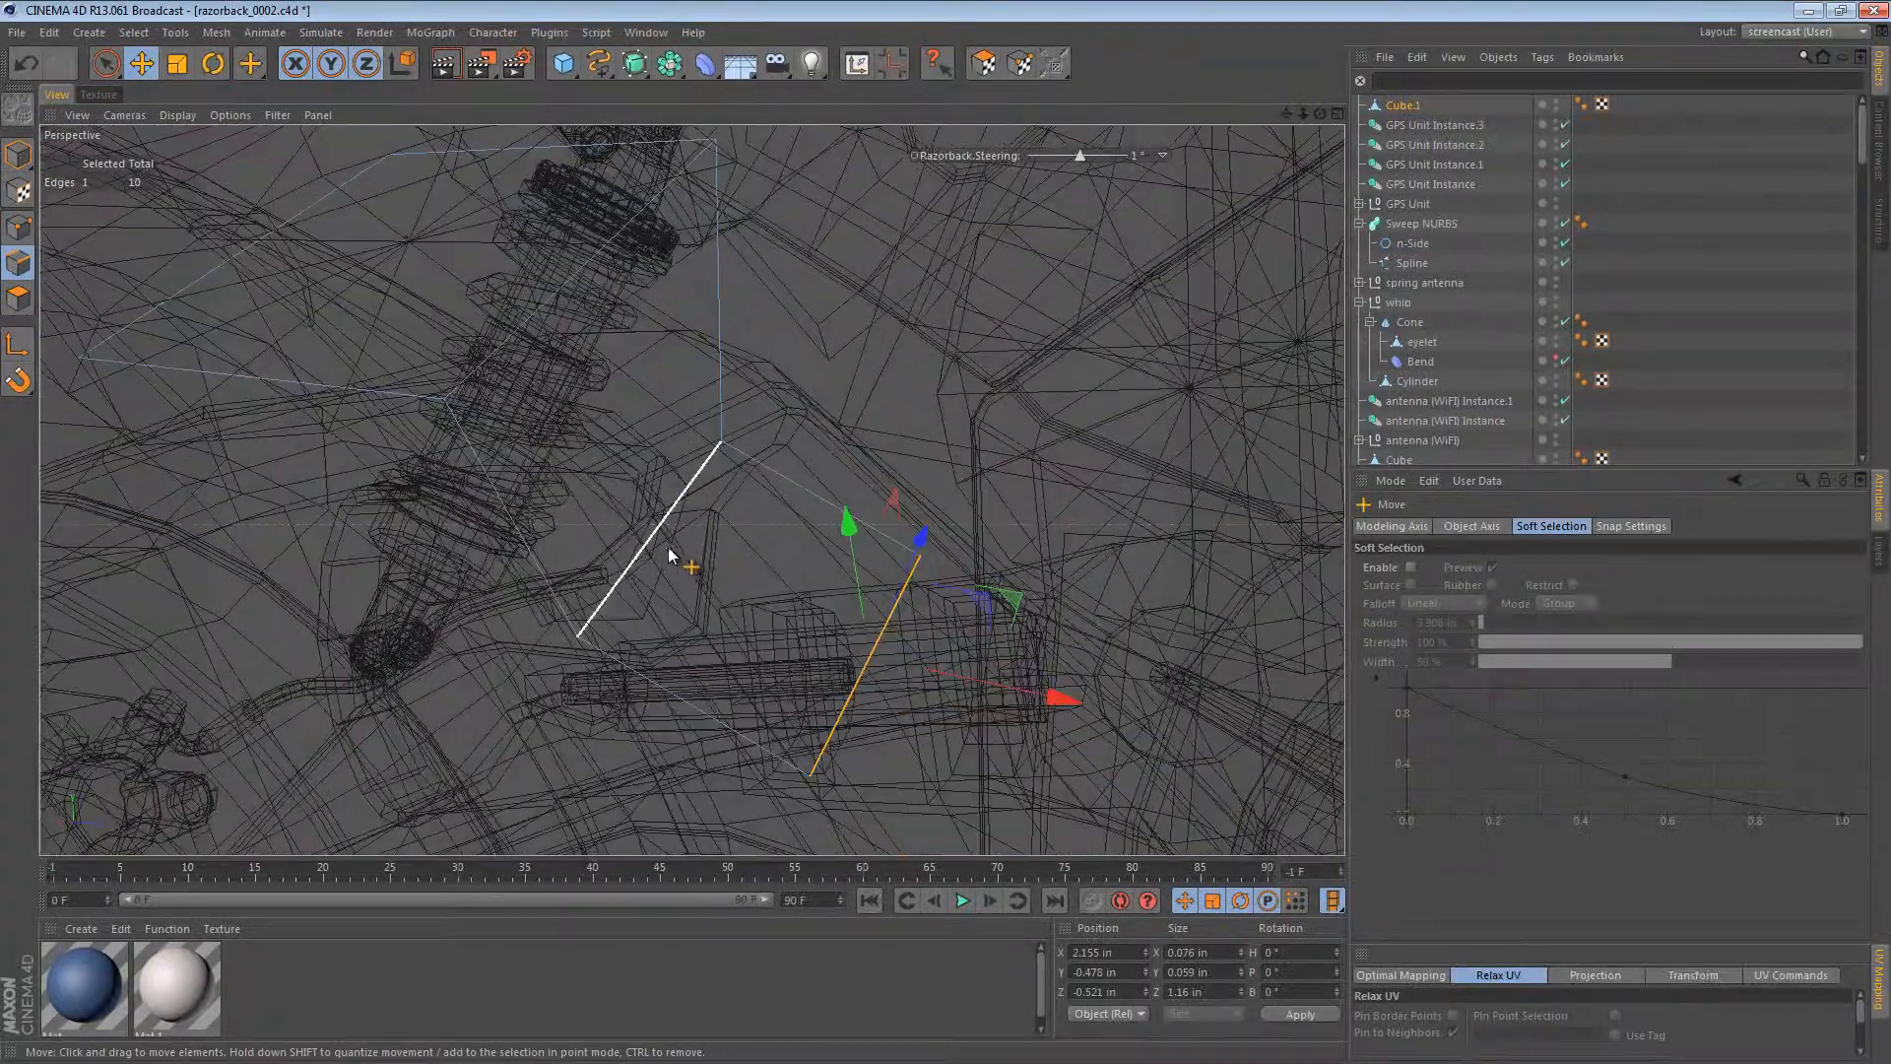
Step: Switch the bracket to polygon editing in shaded display and prepare the Extrude tool with Create Caps enabled
scroll(672, 554, down, 2)
key(ctrl+a)
click(18, 298)
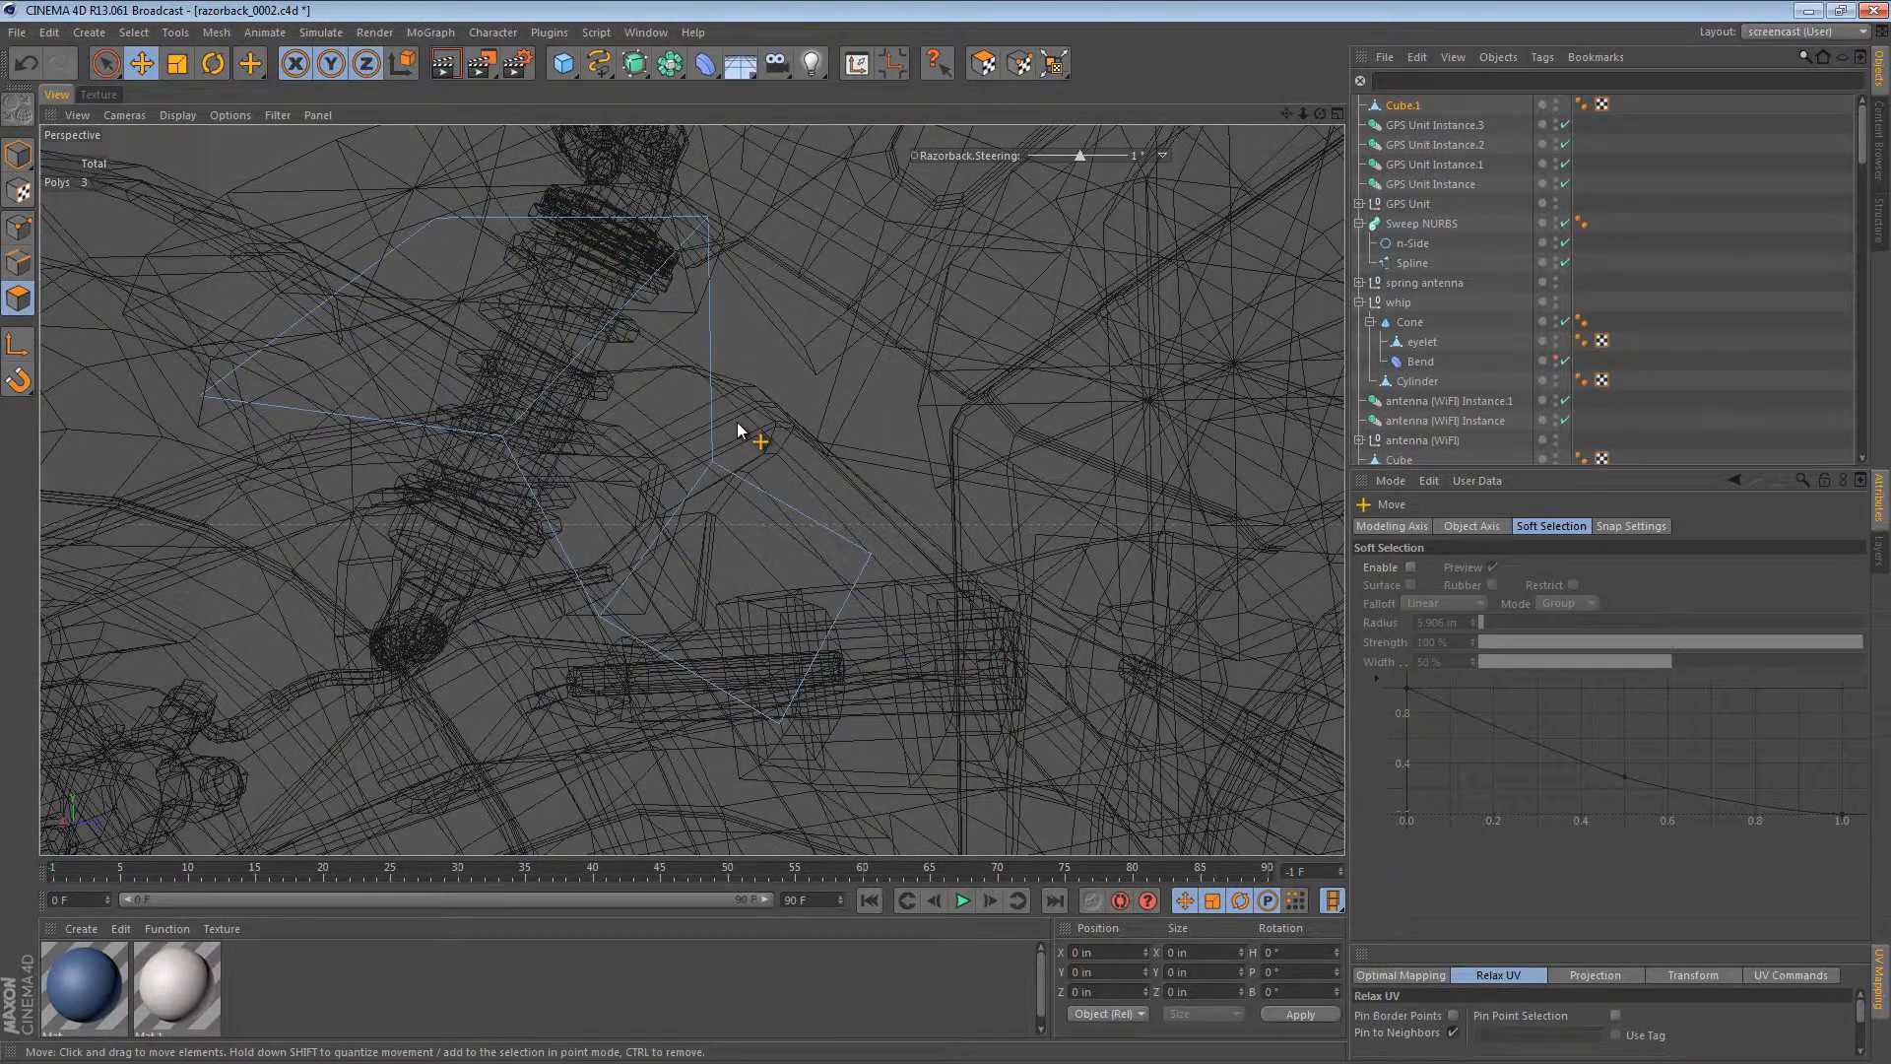
key(d)
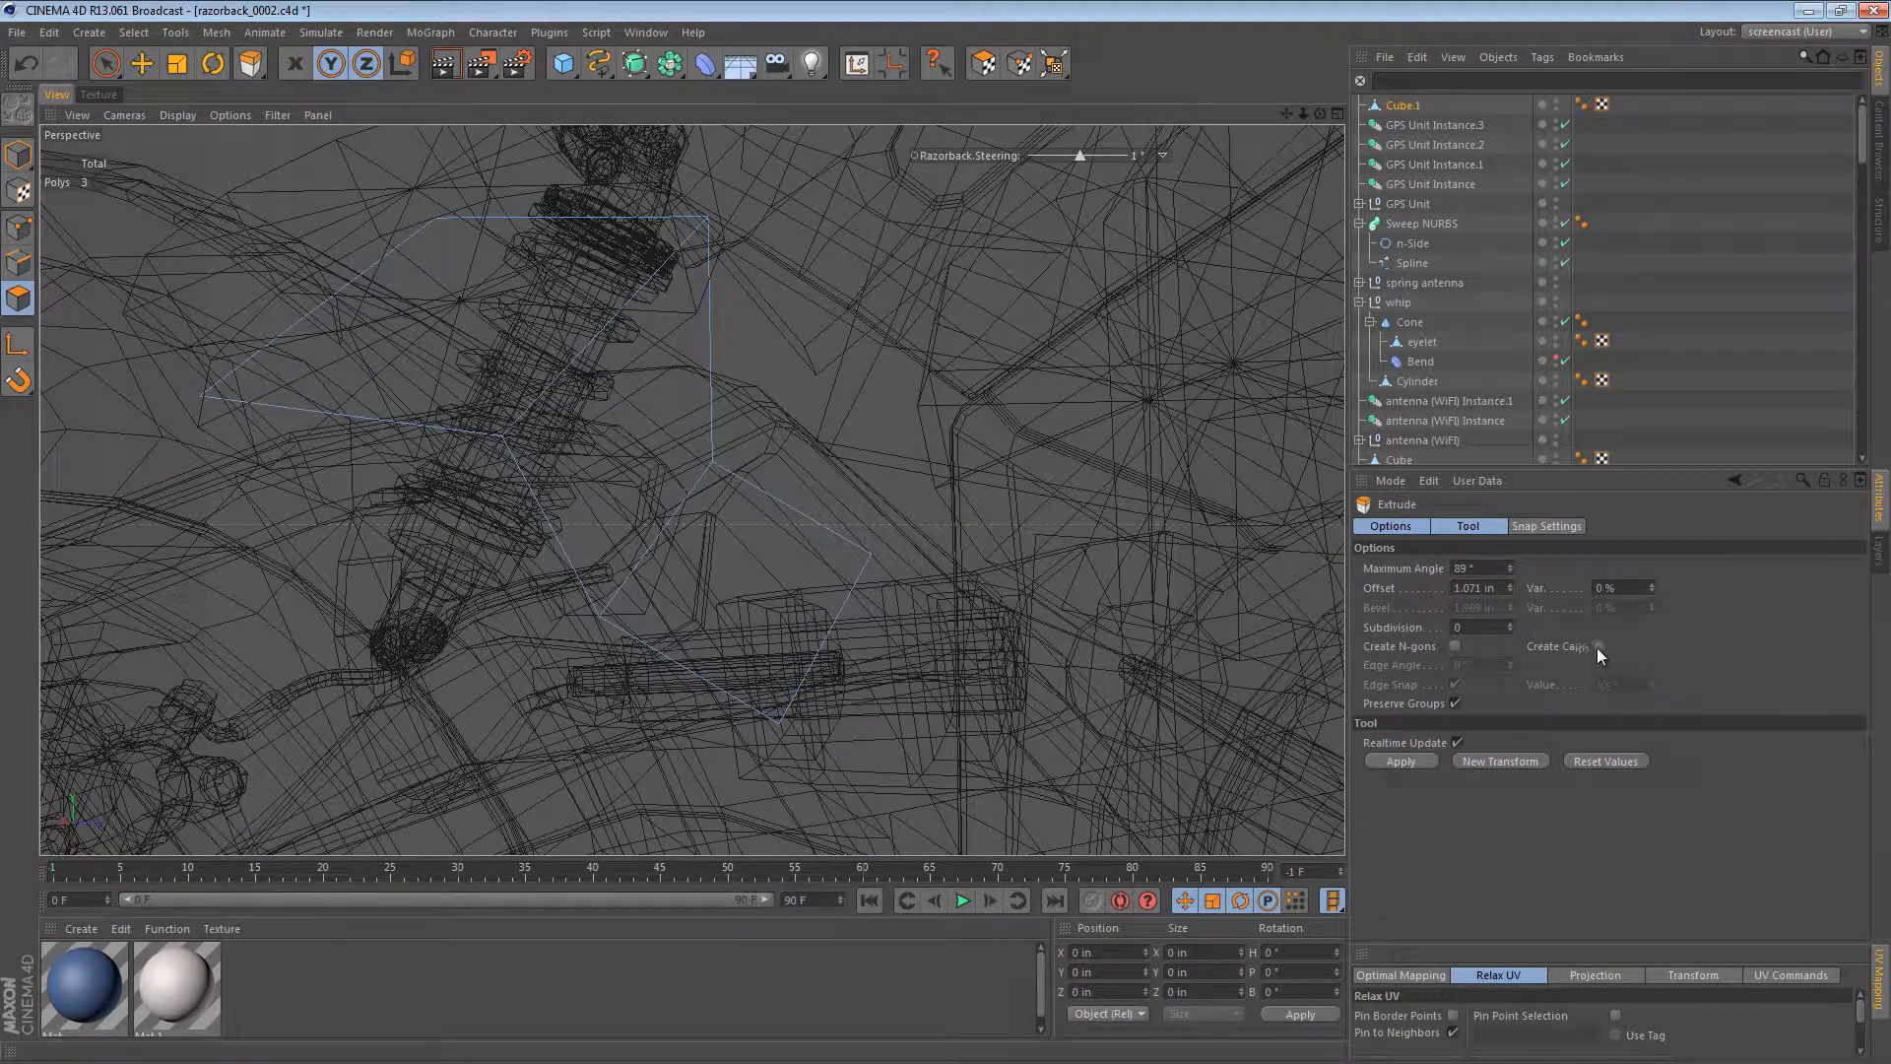
key(n)
key(a)
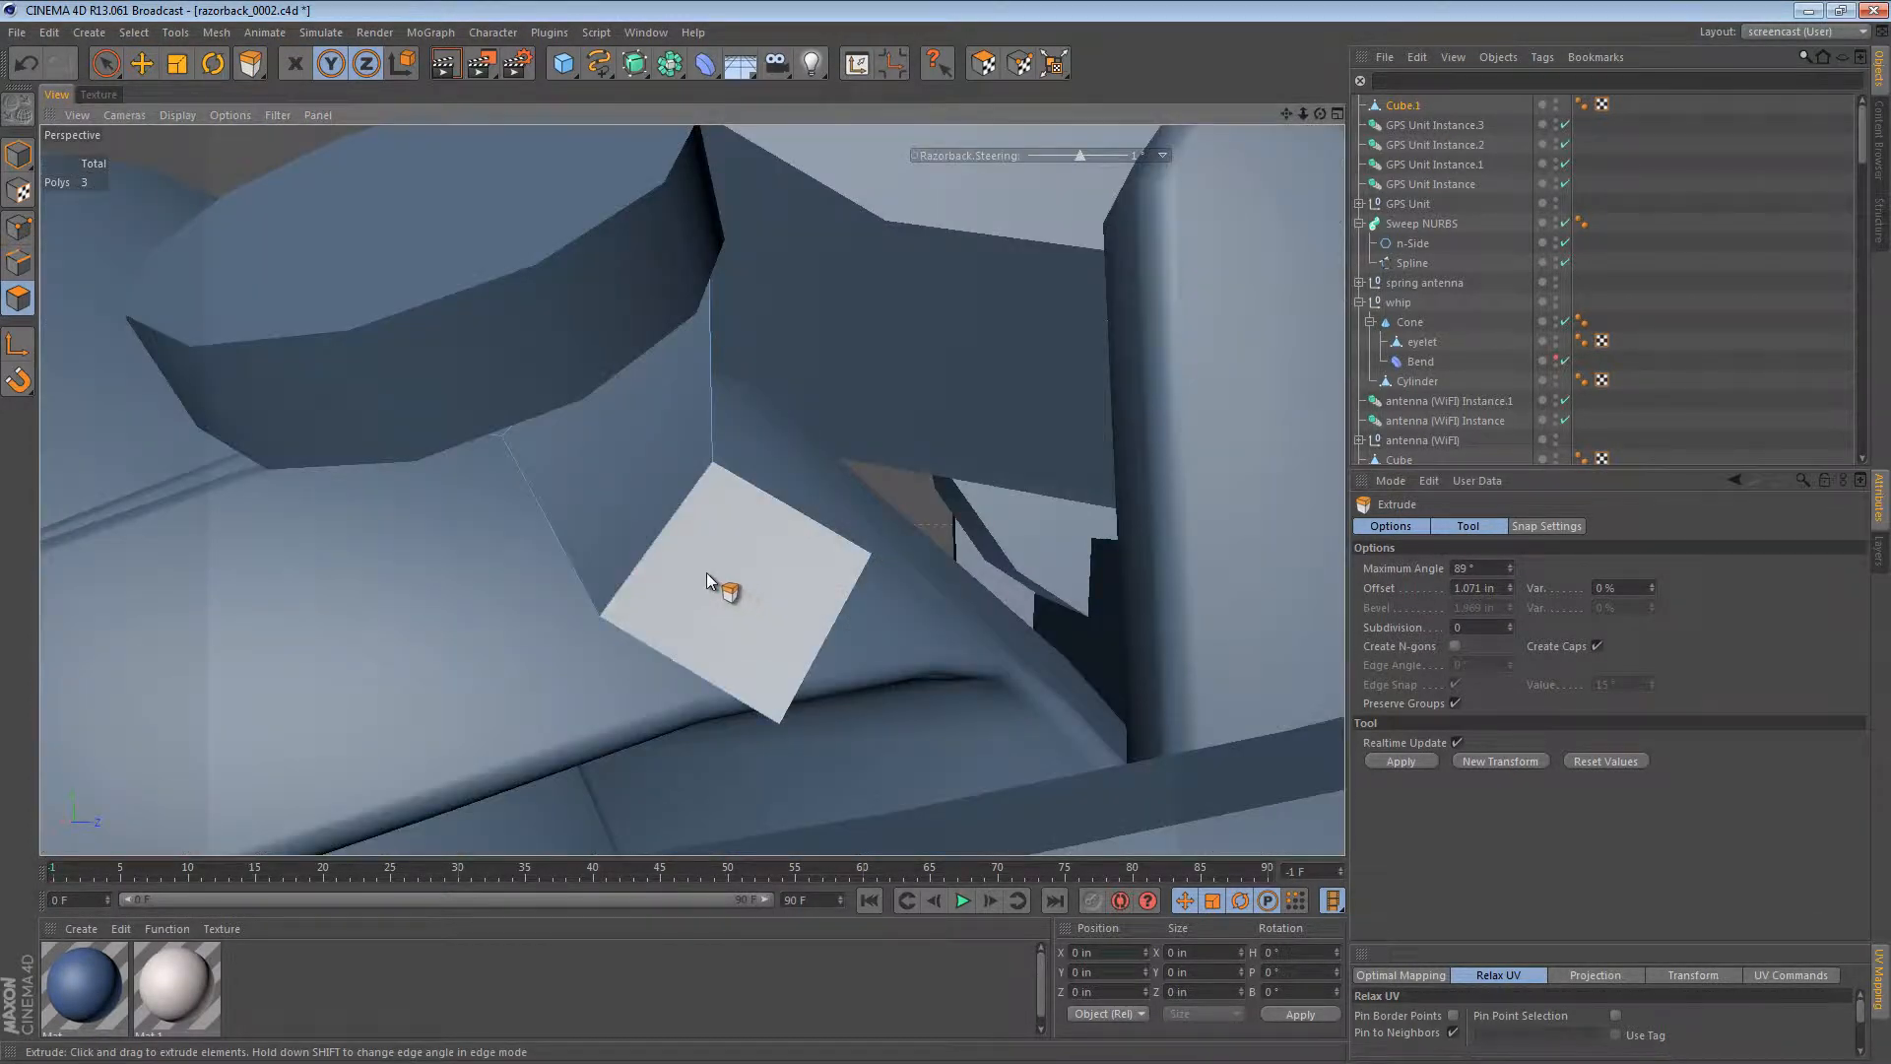
Step: Try extruding a single bracket face without caps and undo that extrusion
alt+drag(810, 512, 1048, 530)
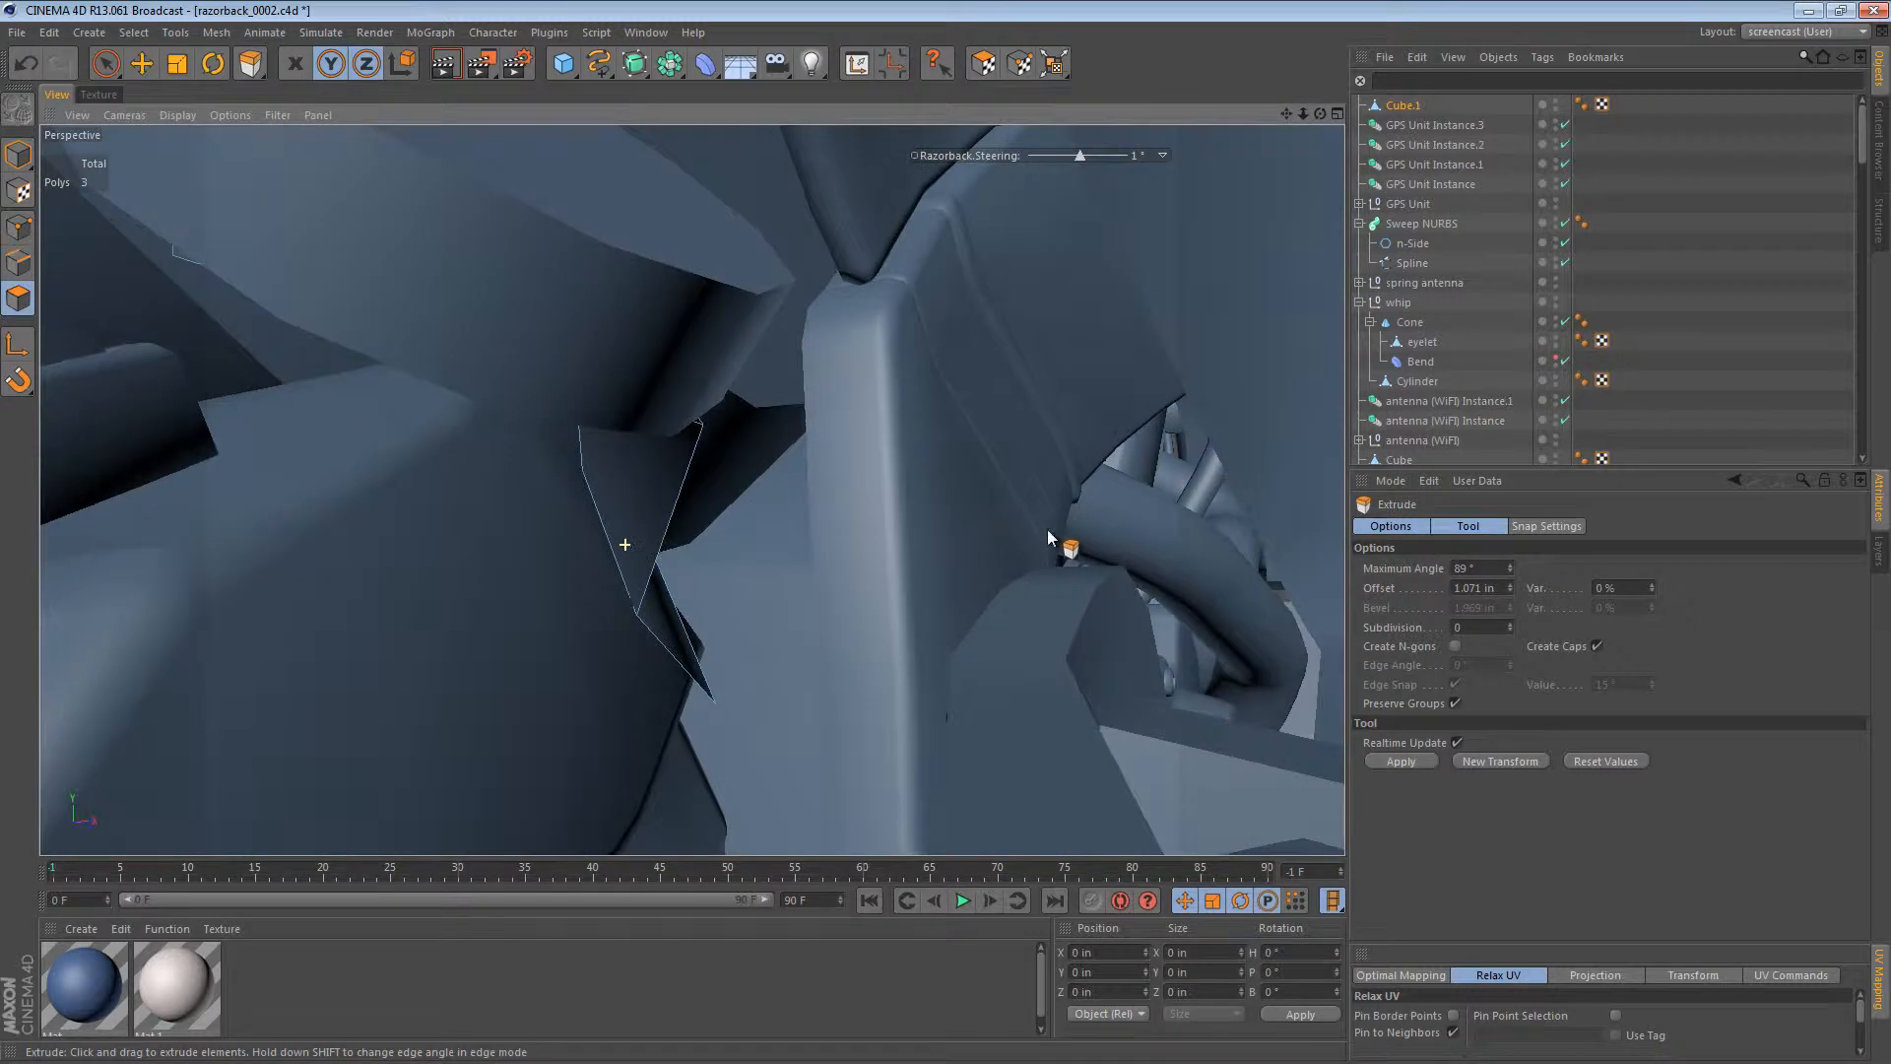
click(1594, 646)
drag(652, 510, 695, 537)
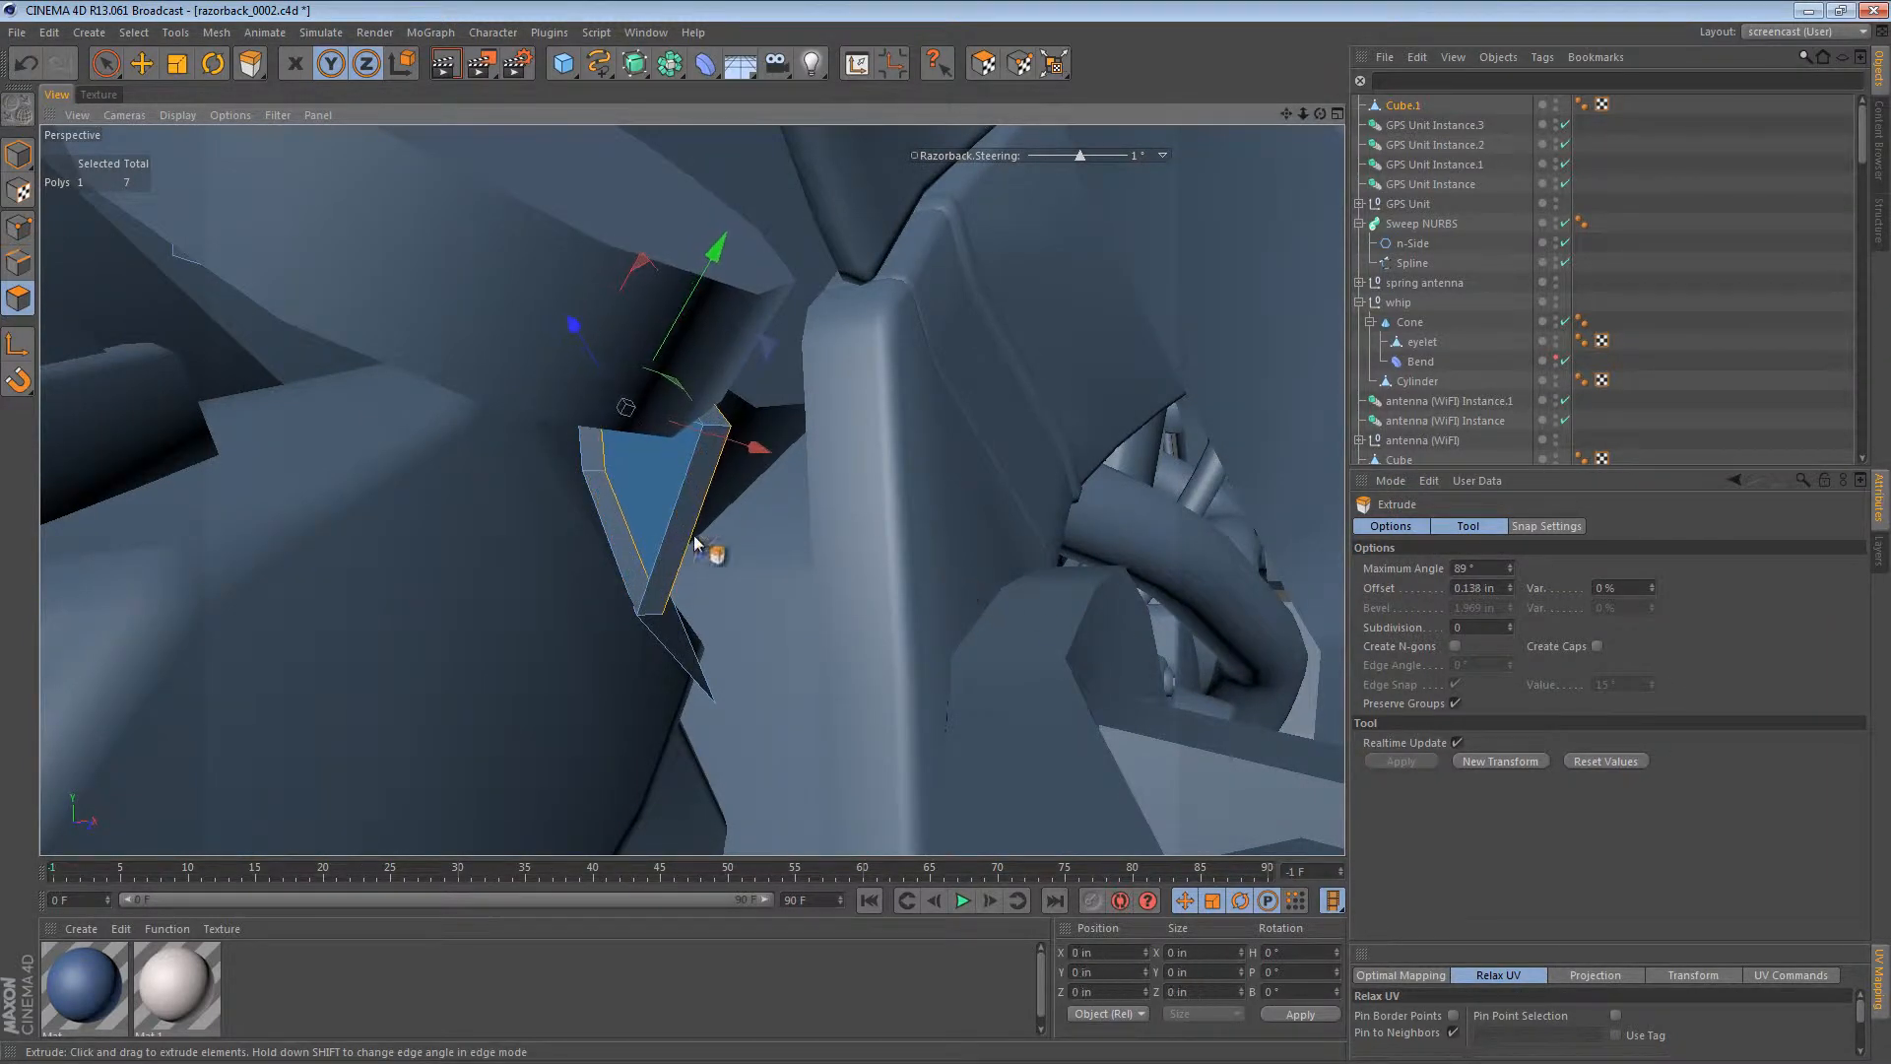
key(ctrl+z)
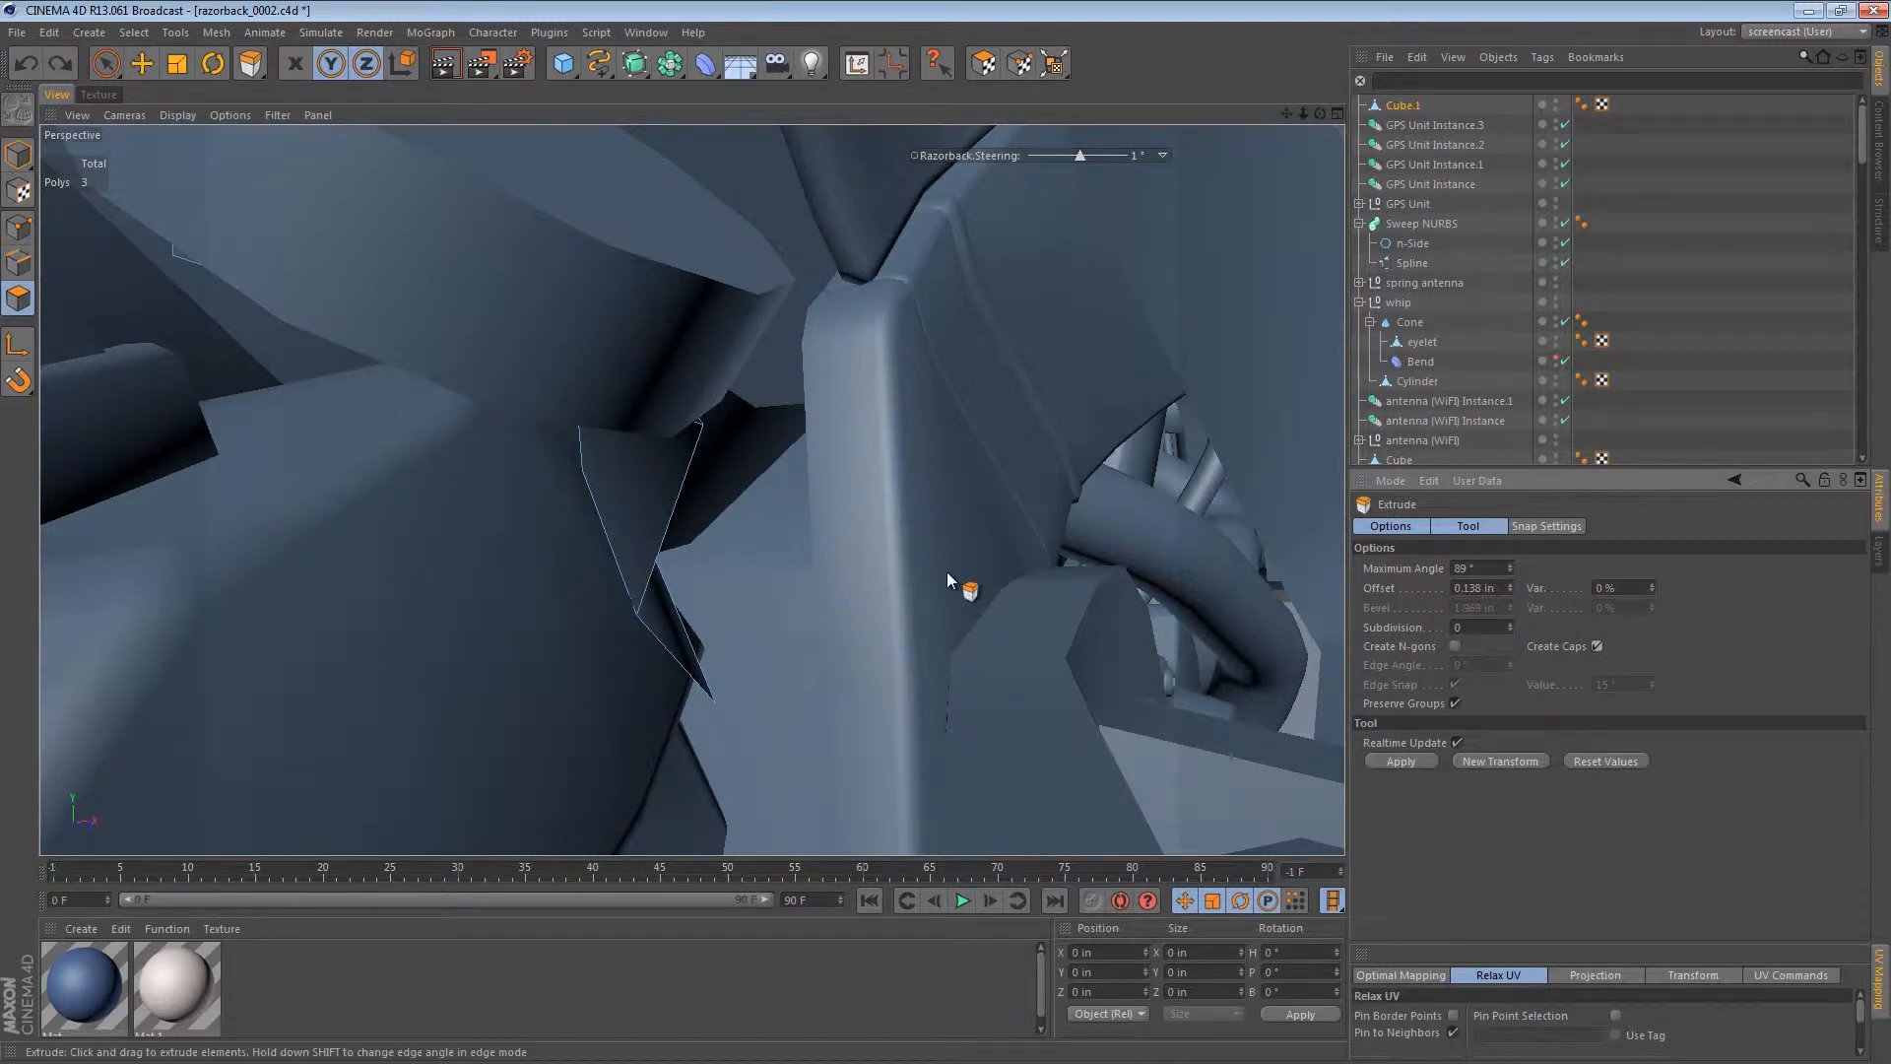
Step: Extrude all three bracket faces together with Create Caps enabled and set the offset to 0.125 in
drag(947, 571, 943, 574)
click(1477, 588)
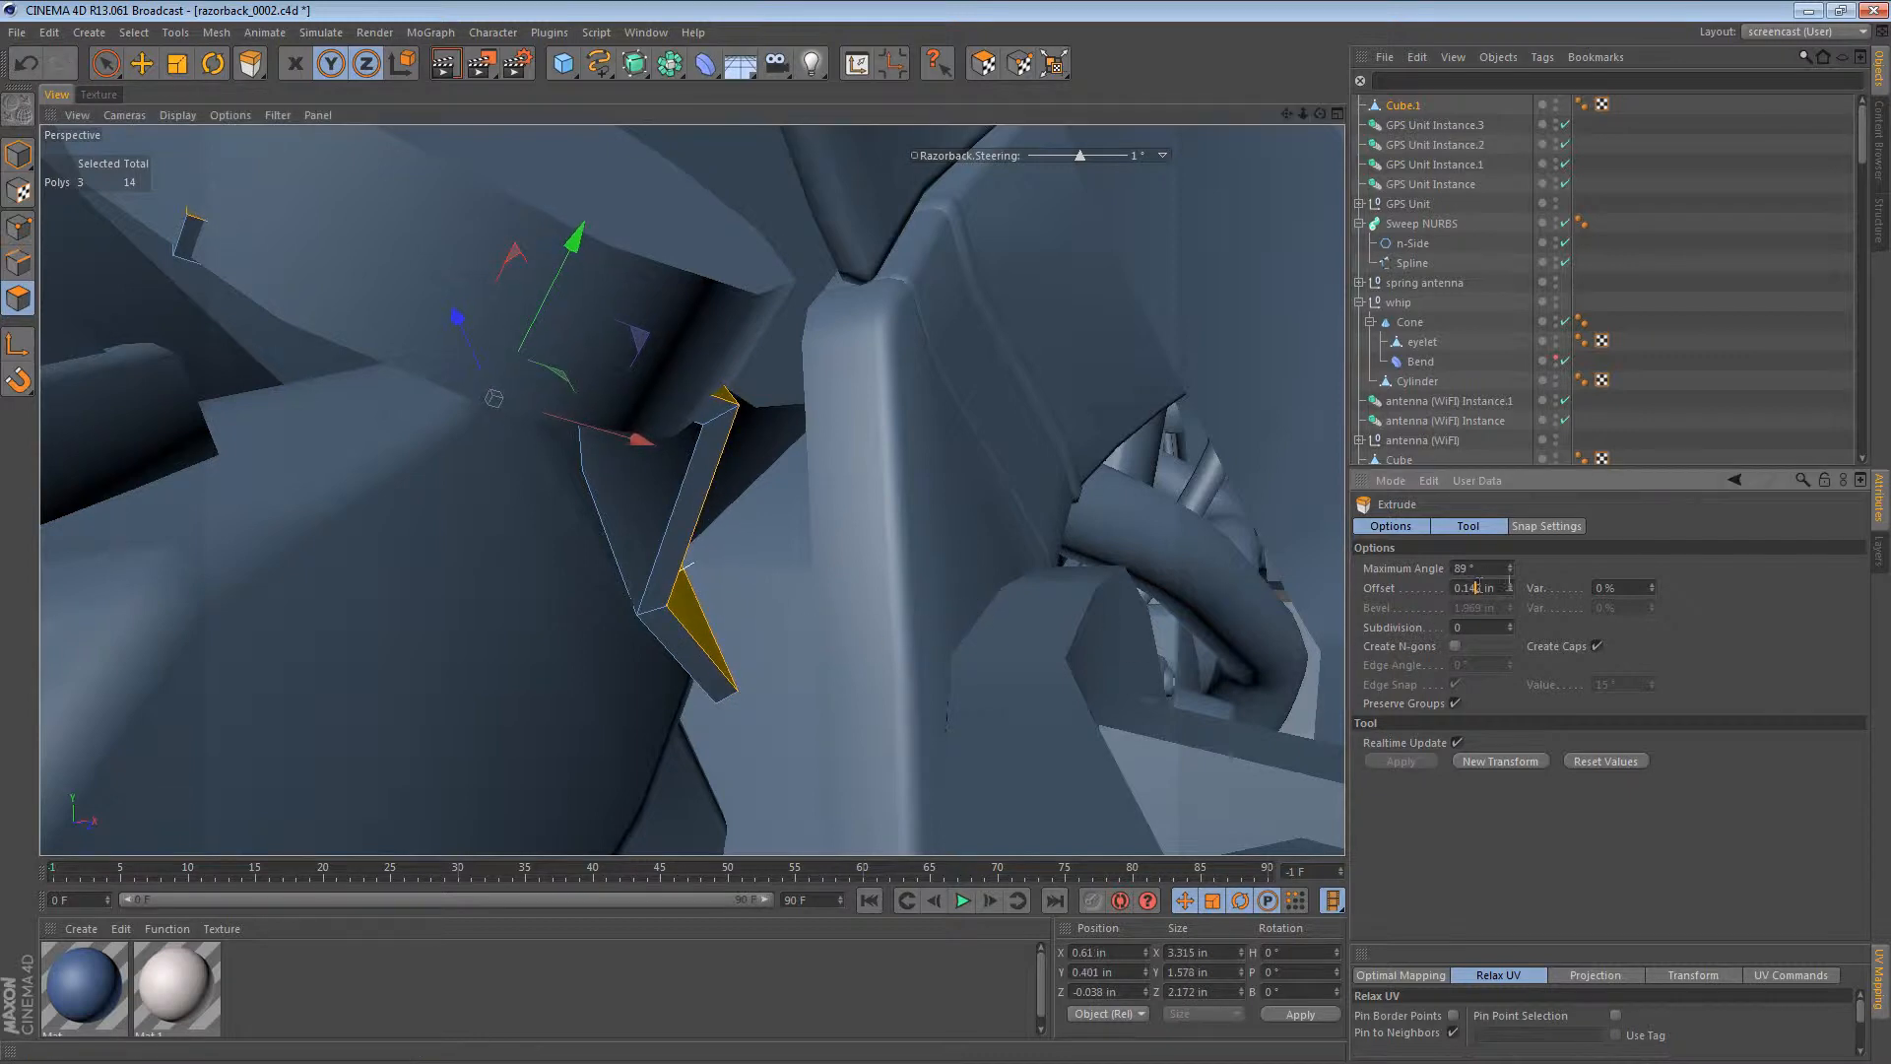
text(0.125)
key(Return)
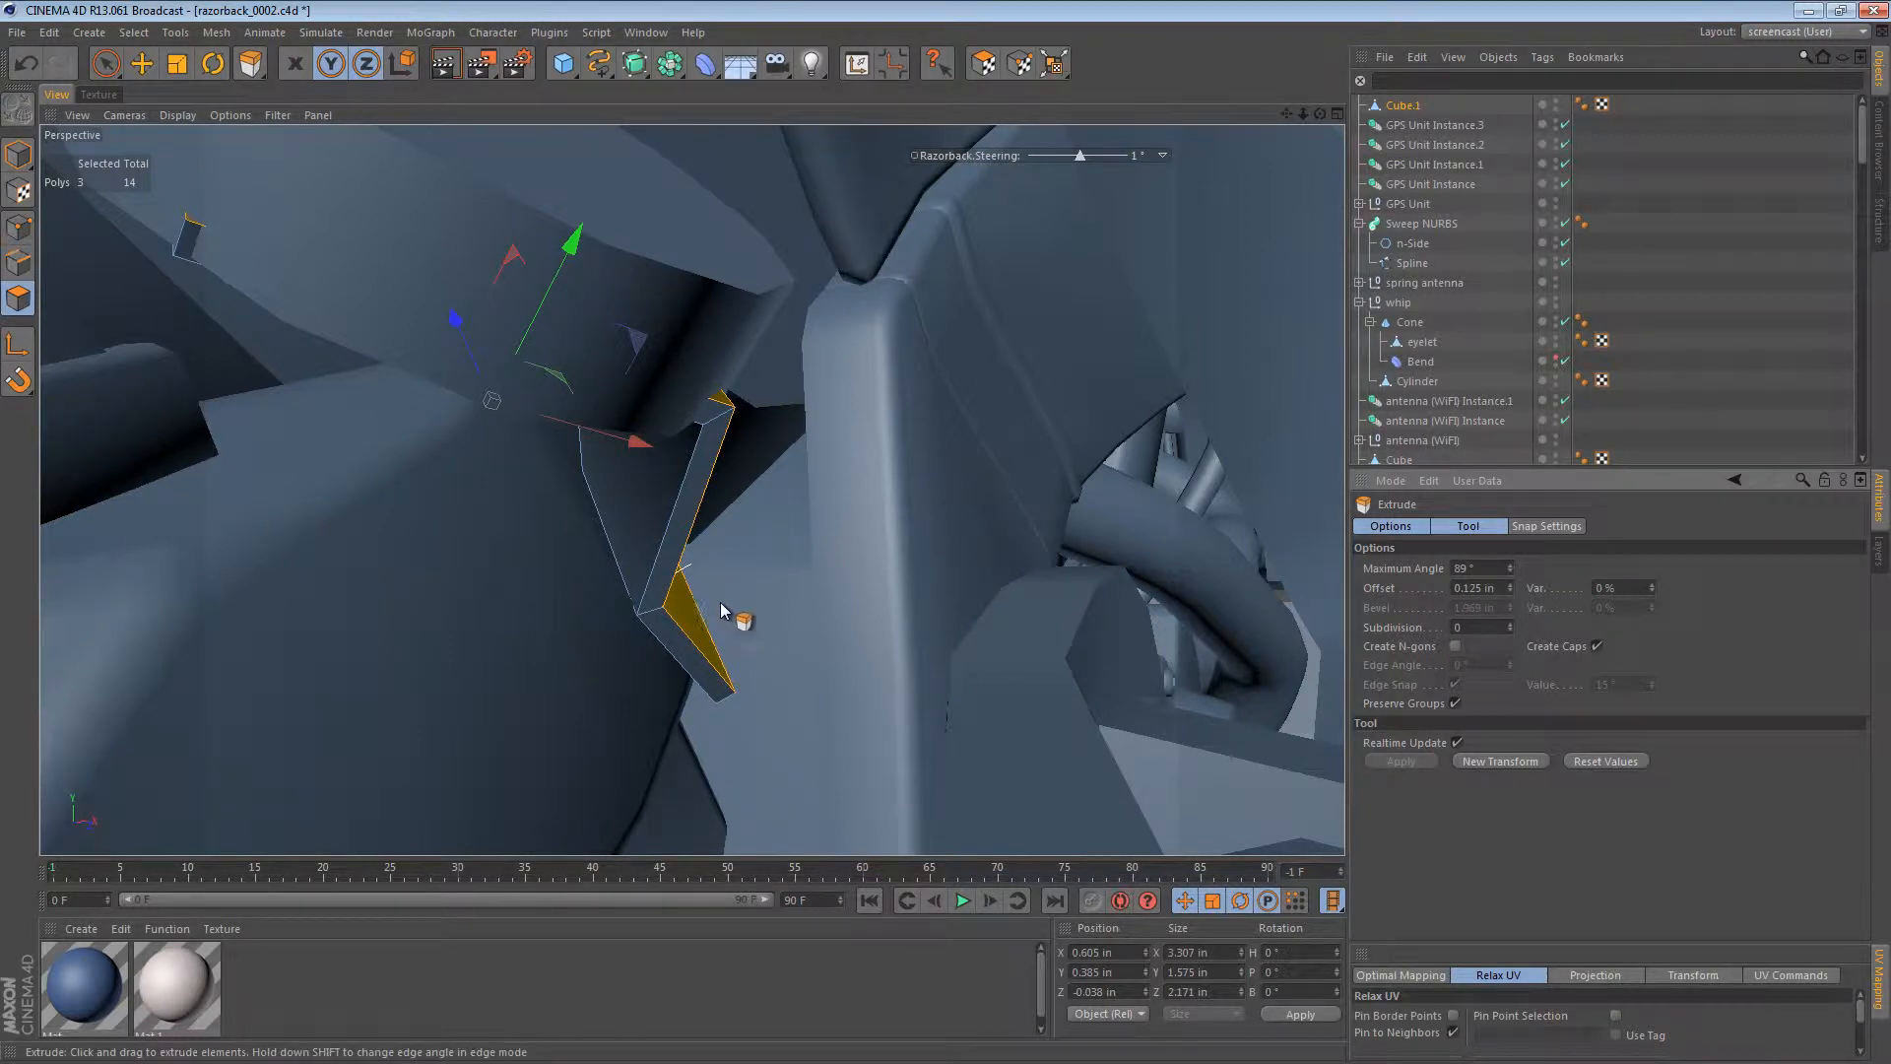
Step: Raise GPS Unit Instance.3 along its own vertical axis onto the thickened bracket, to about X 4.97, Y 21.72 and Z -15.32 in
alt+drag(722, 611, 327, 498)
click(19, 156)
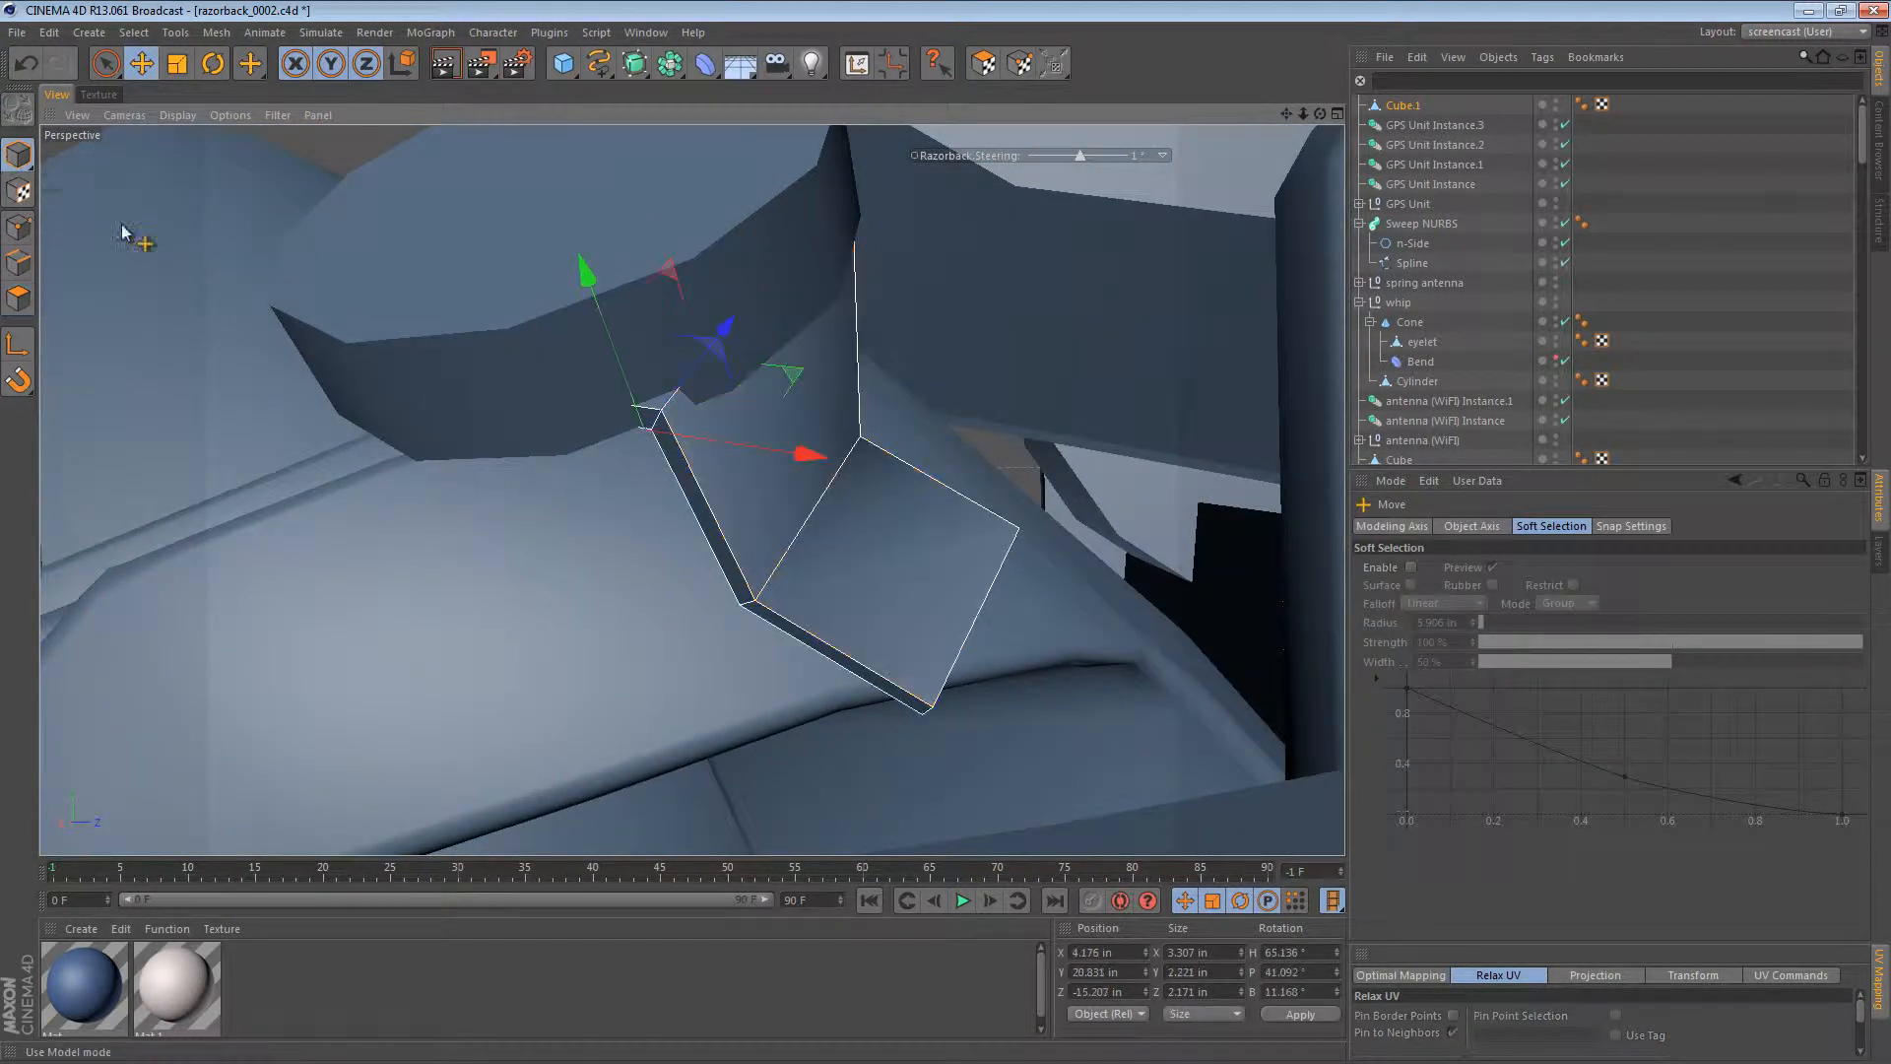
alt+drag(651, 314, 658, 373)
click(714, 273)
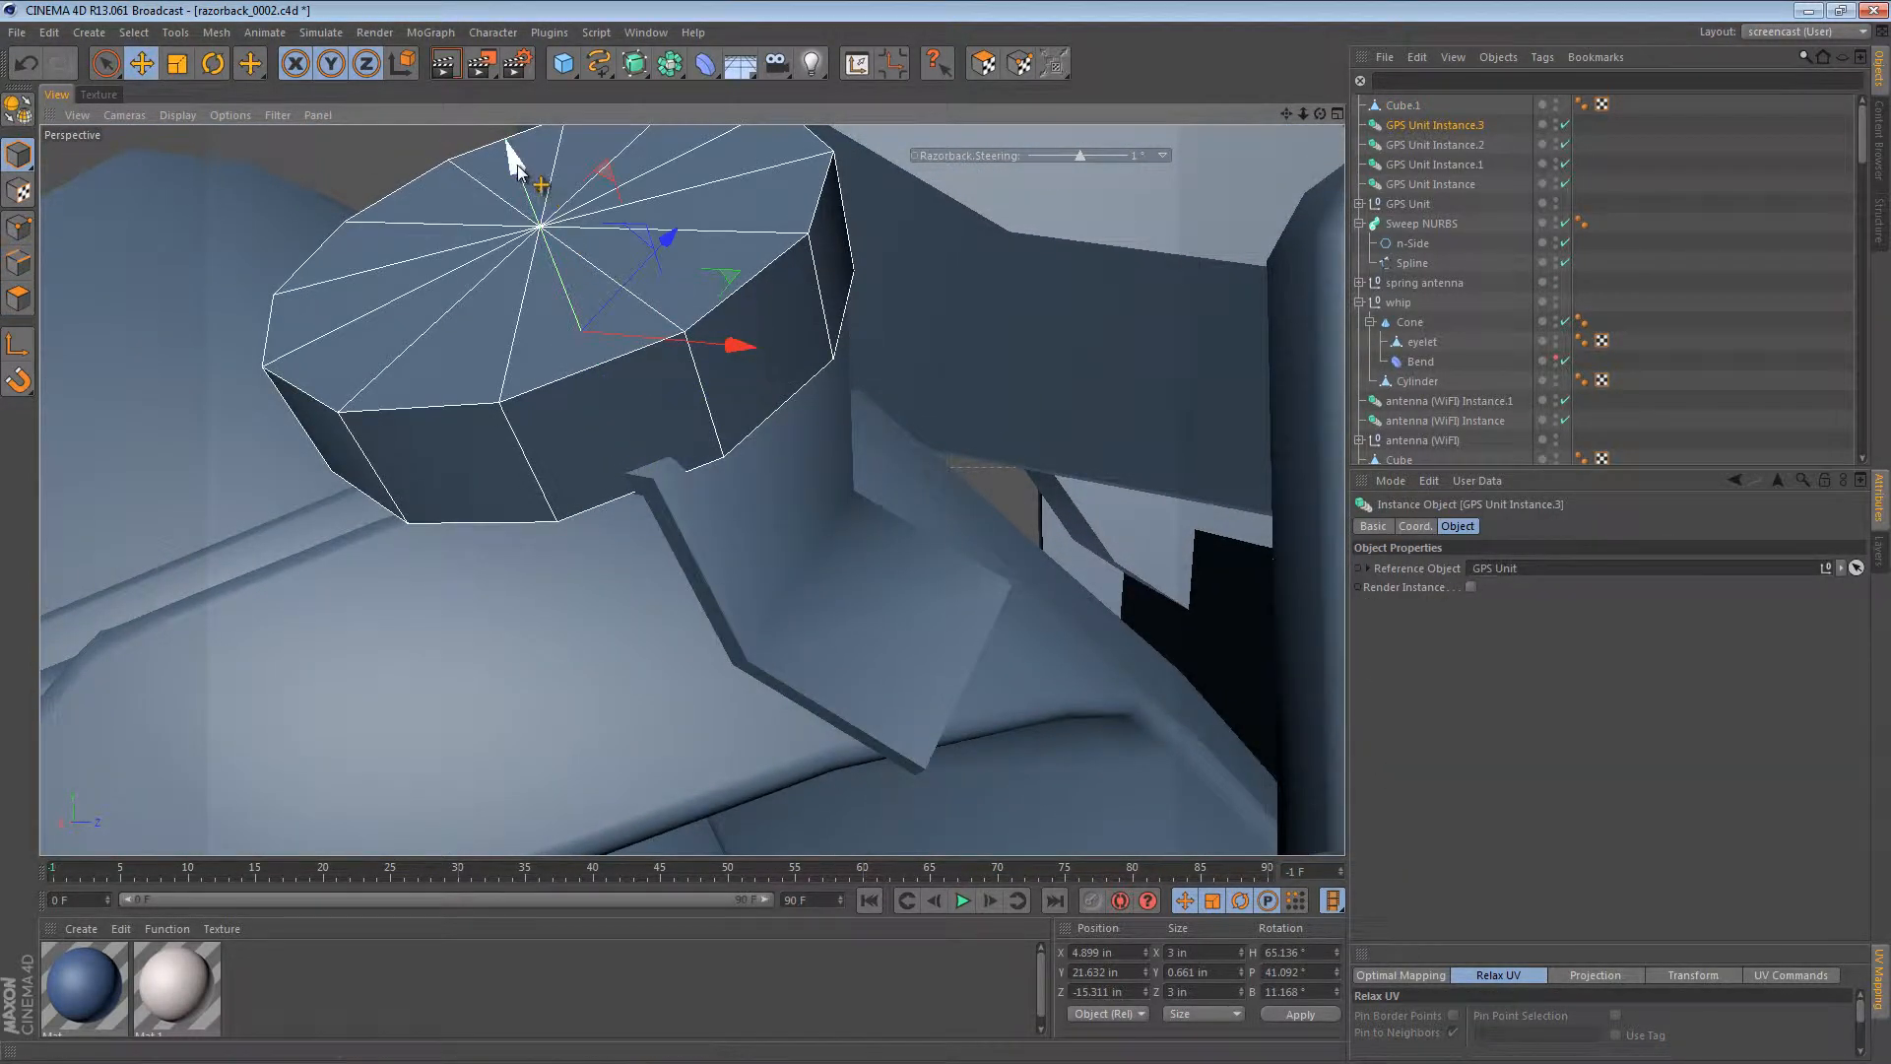
drag(507, 140, 508, 145)
alt+drag(815, 469, 700, 461)
Step: Loop-select the edges around both bends of the bracket and switch to wireframe display
click(758, 520)
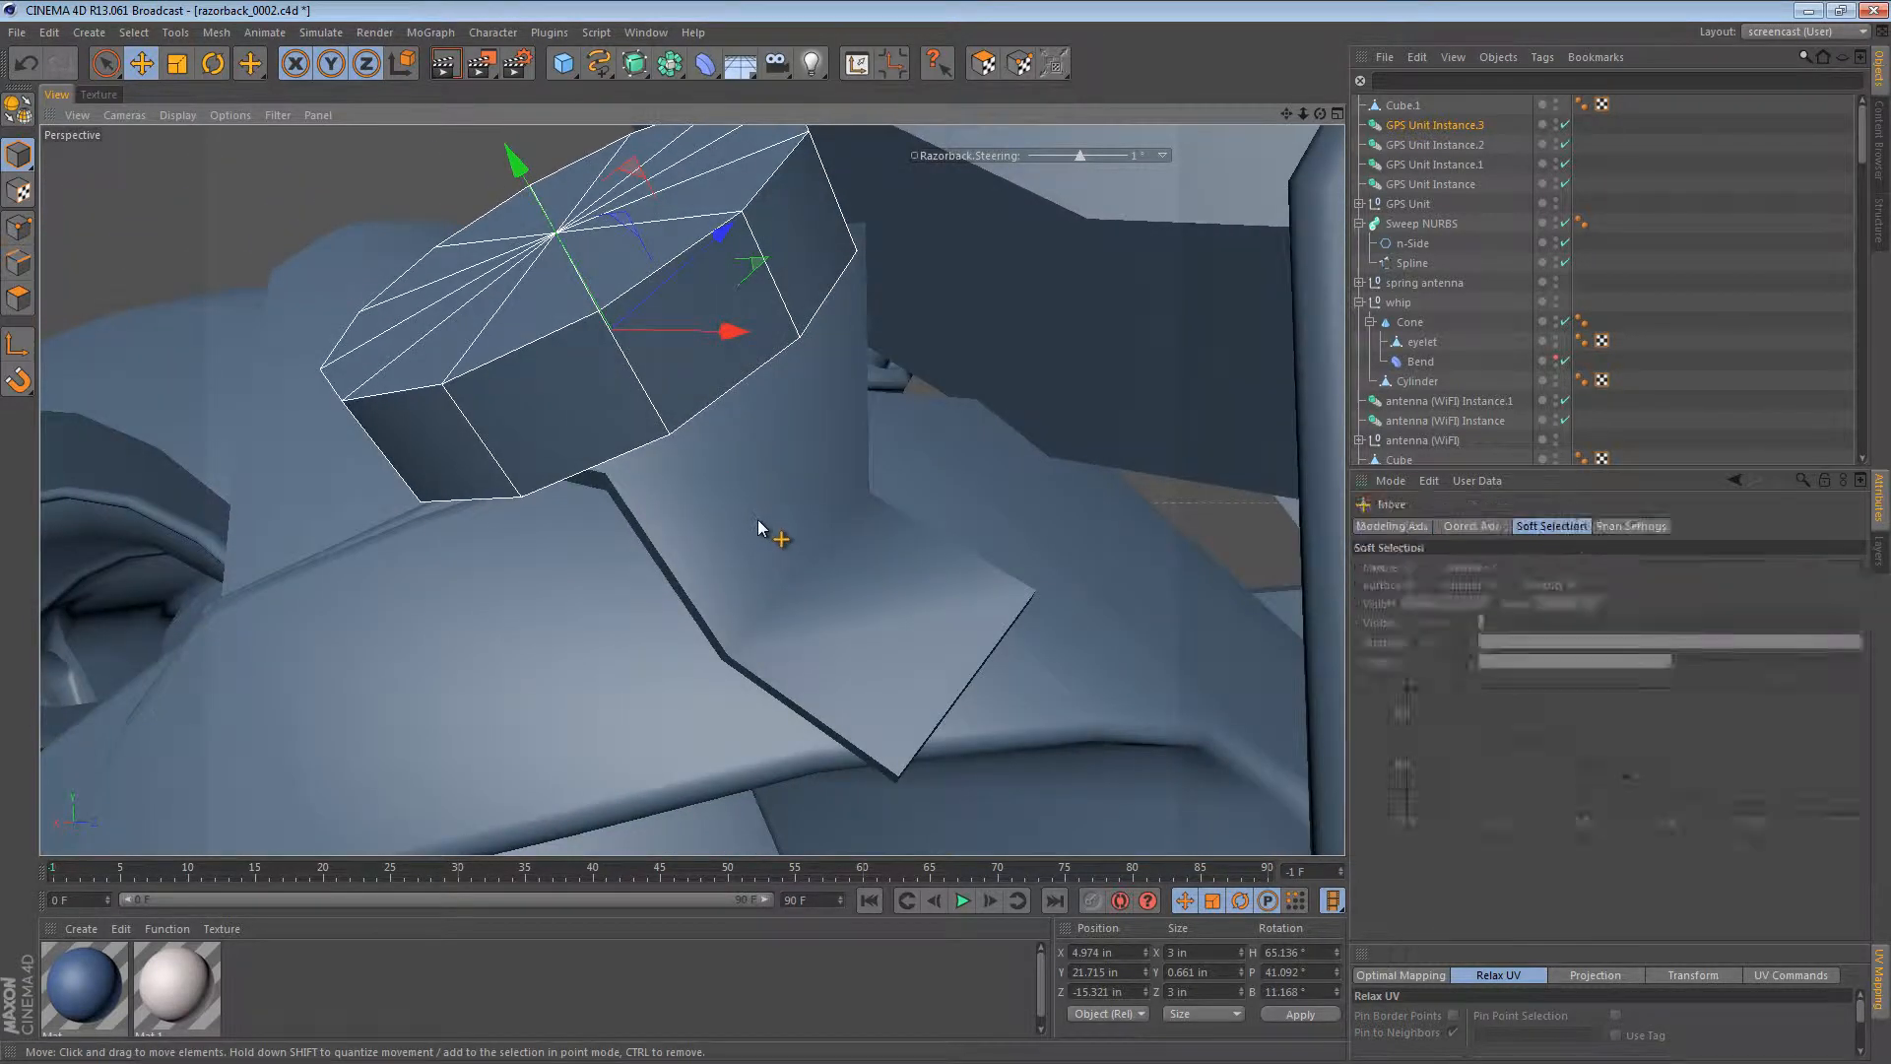
alt+drag(763, 599, 918, 492)
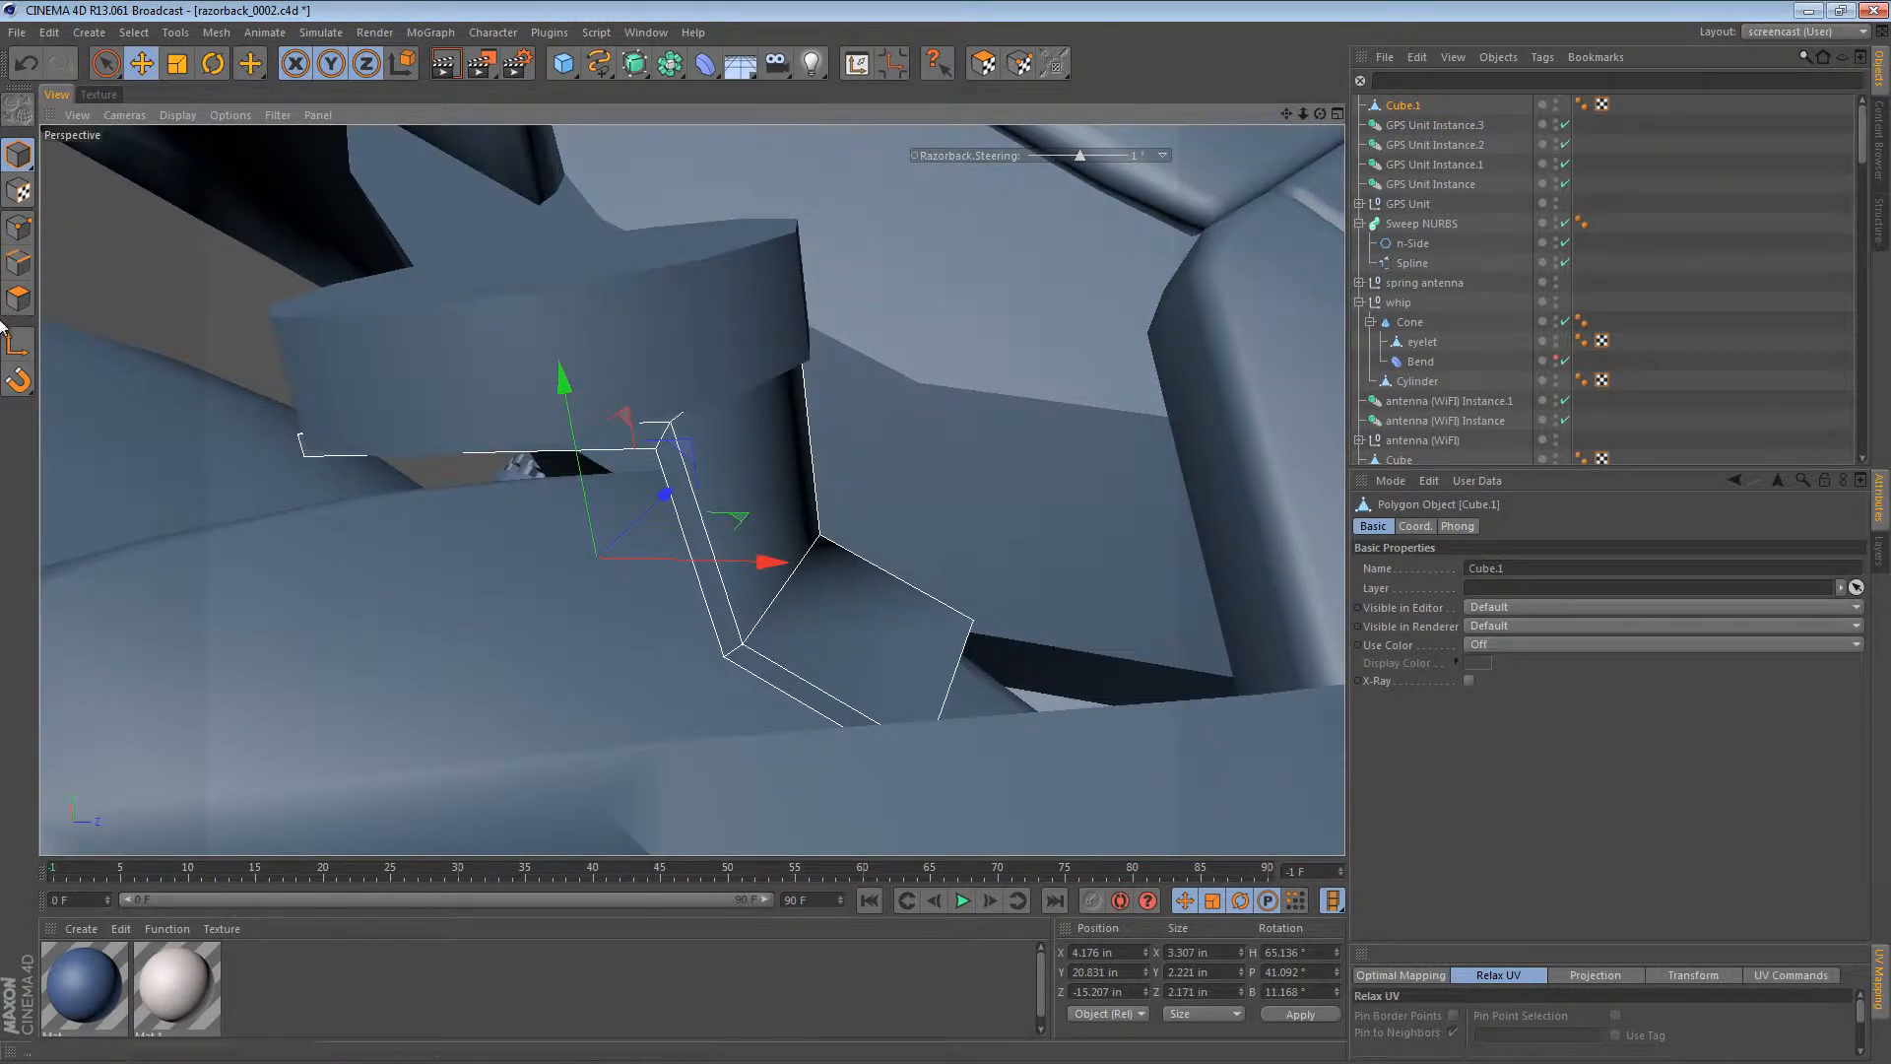
click(27, 258)
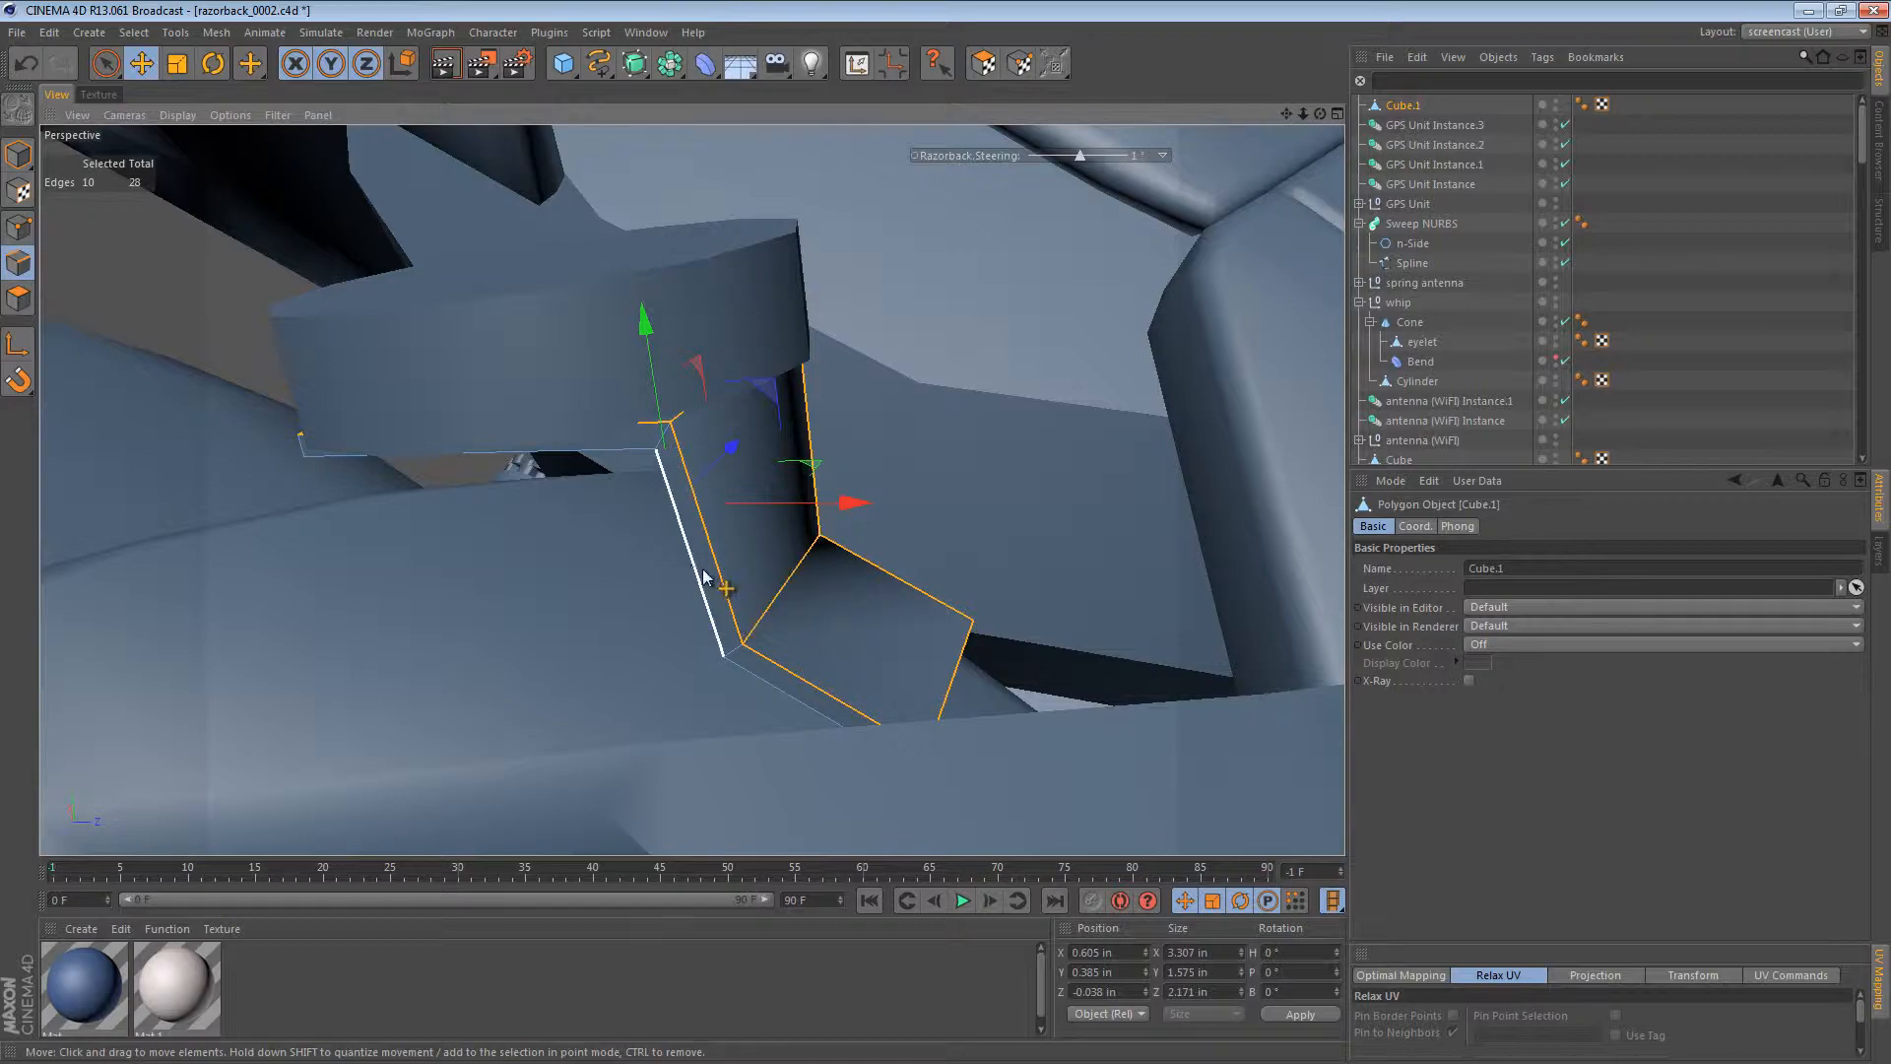
key(u)
key(l)
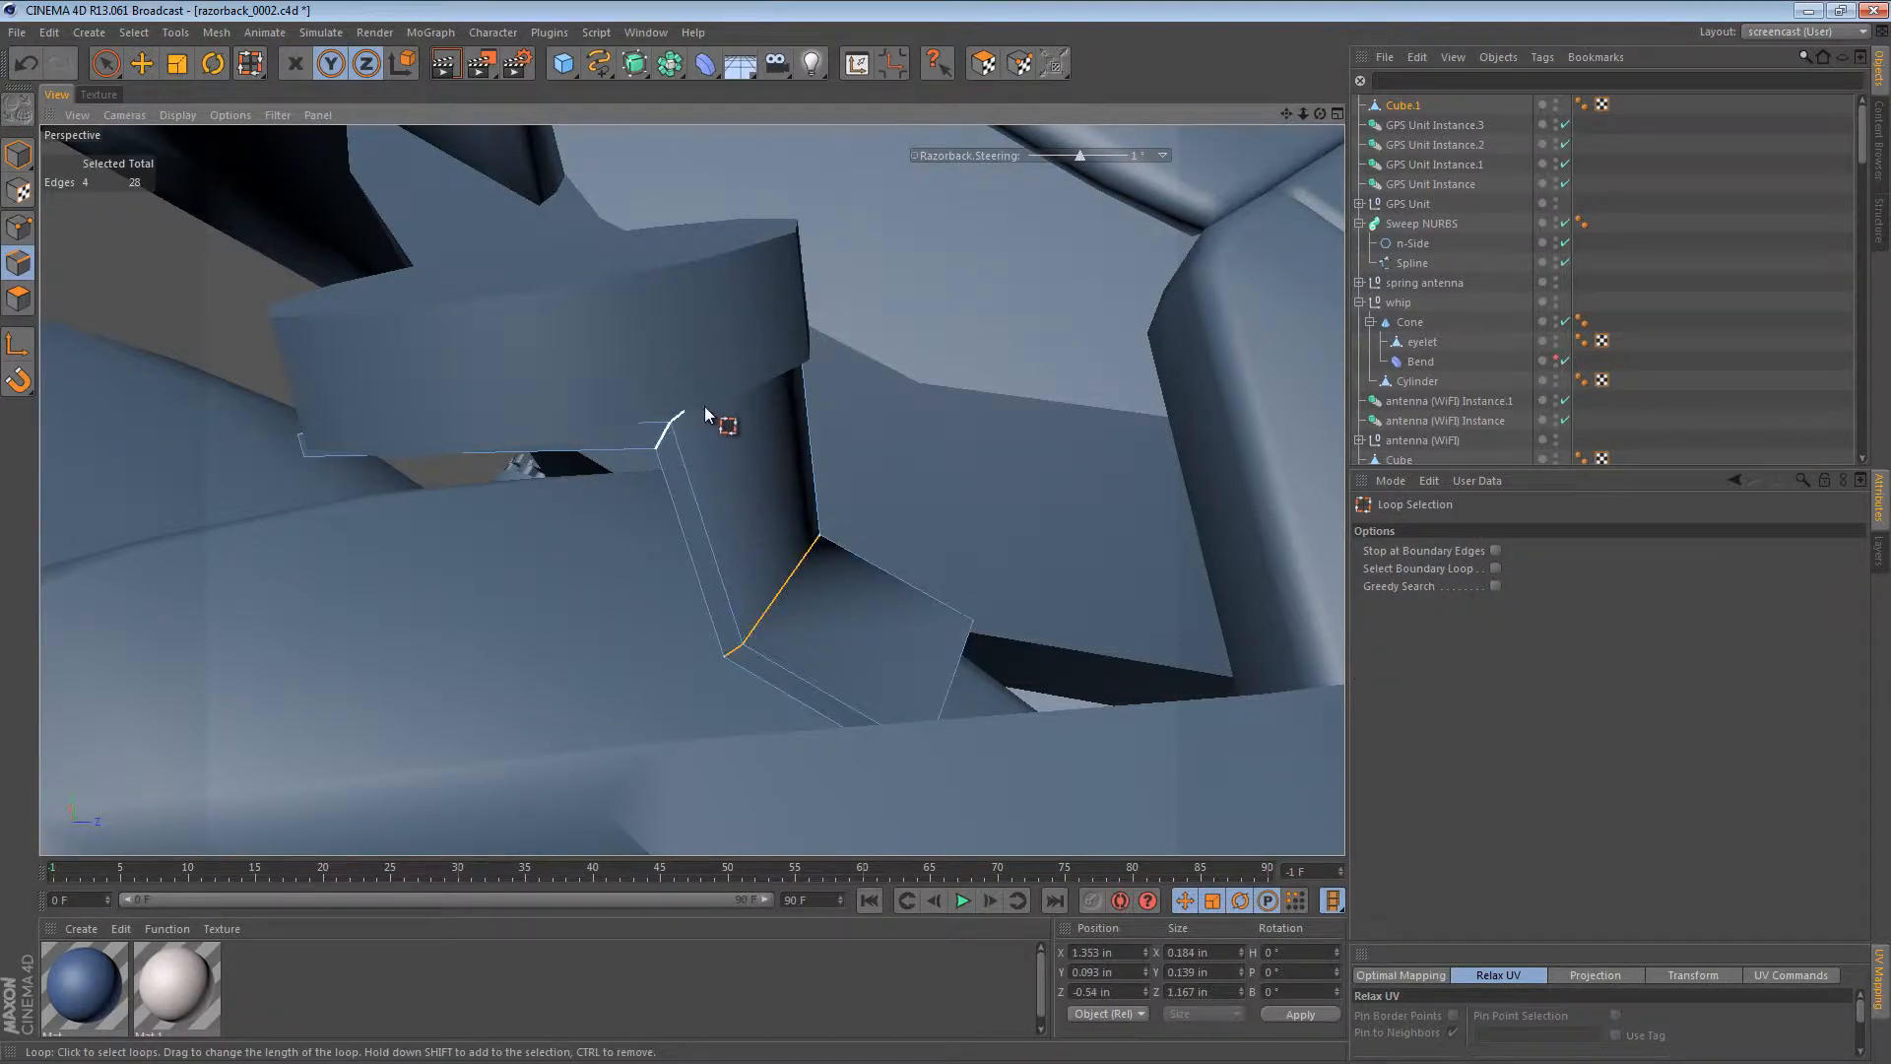
shift+click(705, 406)
key(n)
key(g)
mouse_move(779, 489)
alt+mouse_down()
mouse_move(726, 540)
mouse_move(760, 532)
mouse_move(766, 504)
alt+mouse_up()
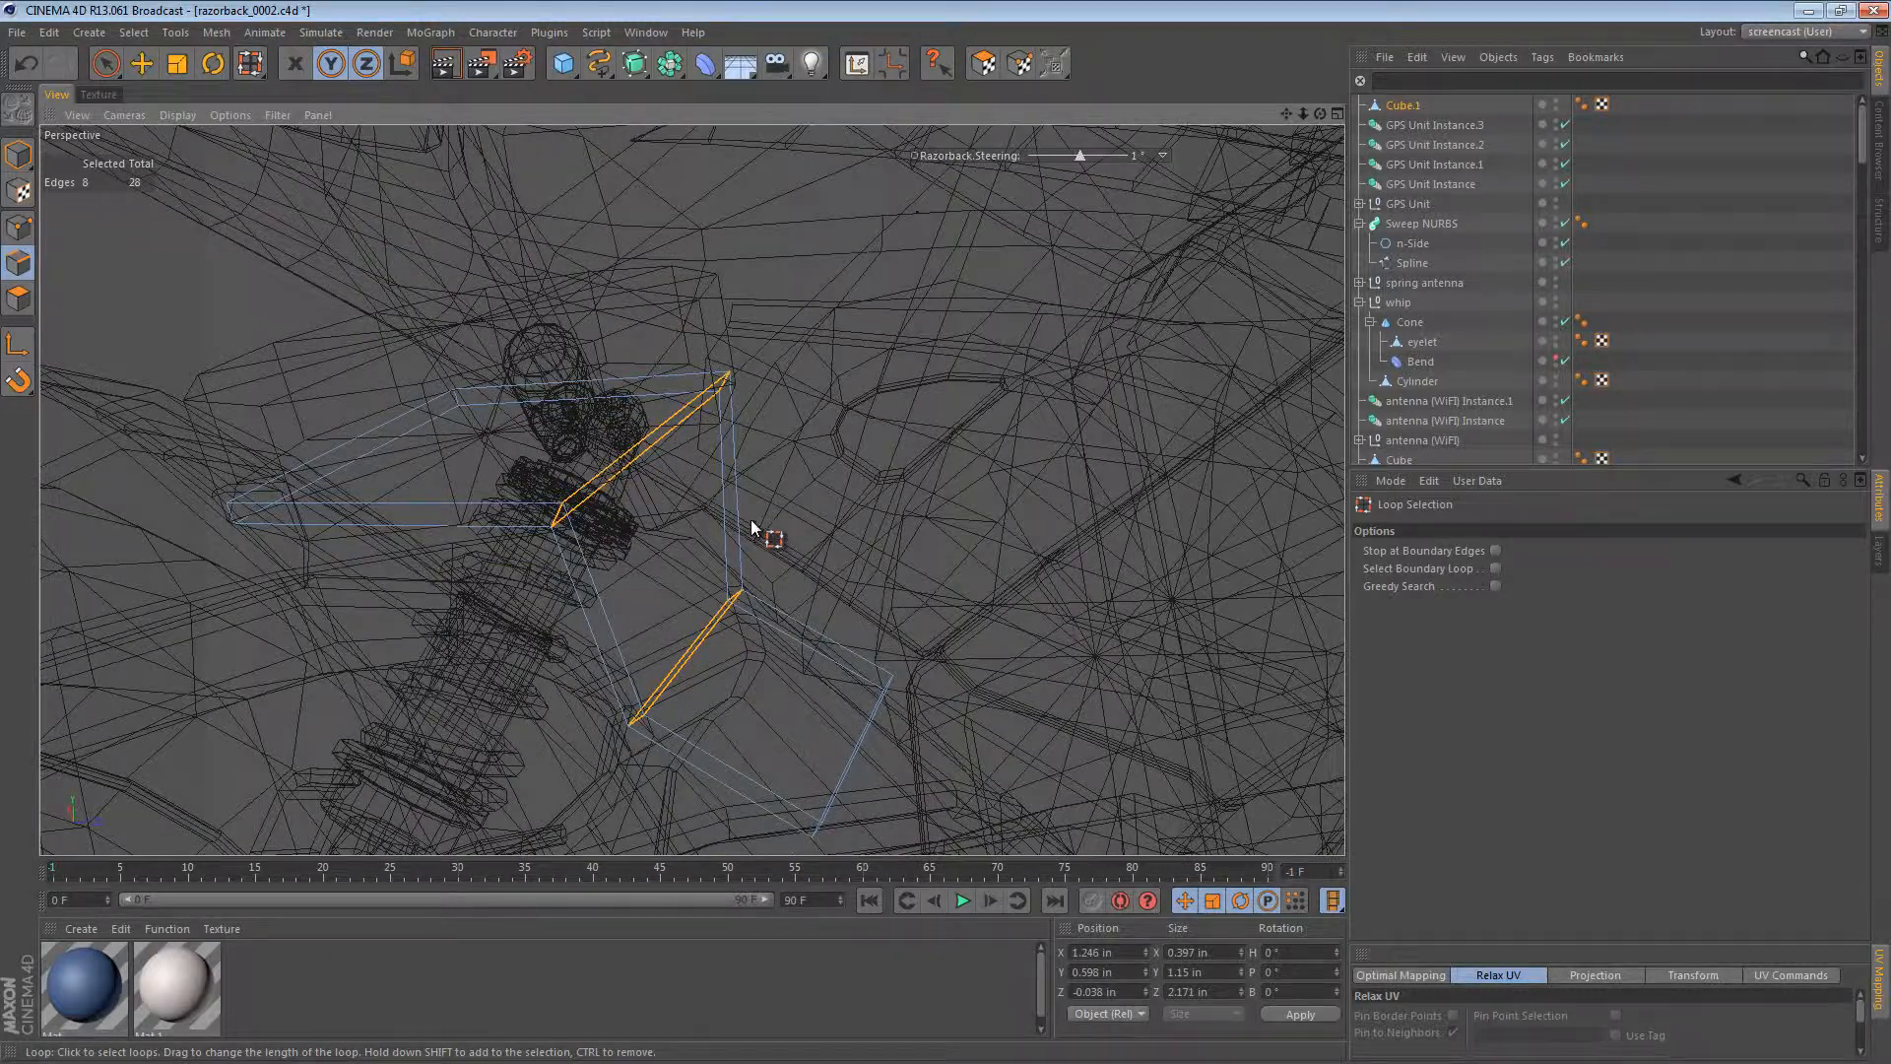
Step: Bevel the selected bend edges with an inner offset of about 0.138 in and return to shaded display
right_click(814, 145)
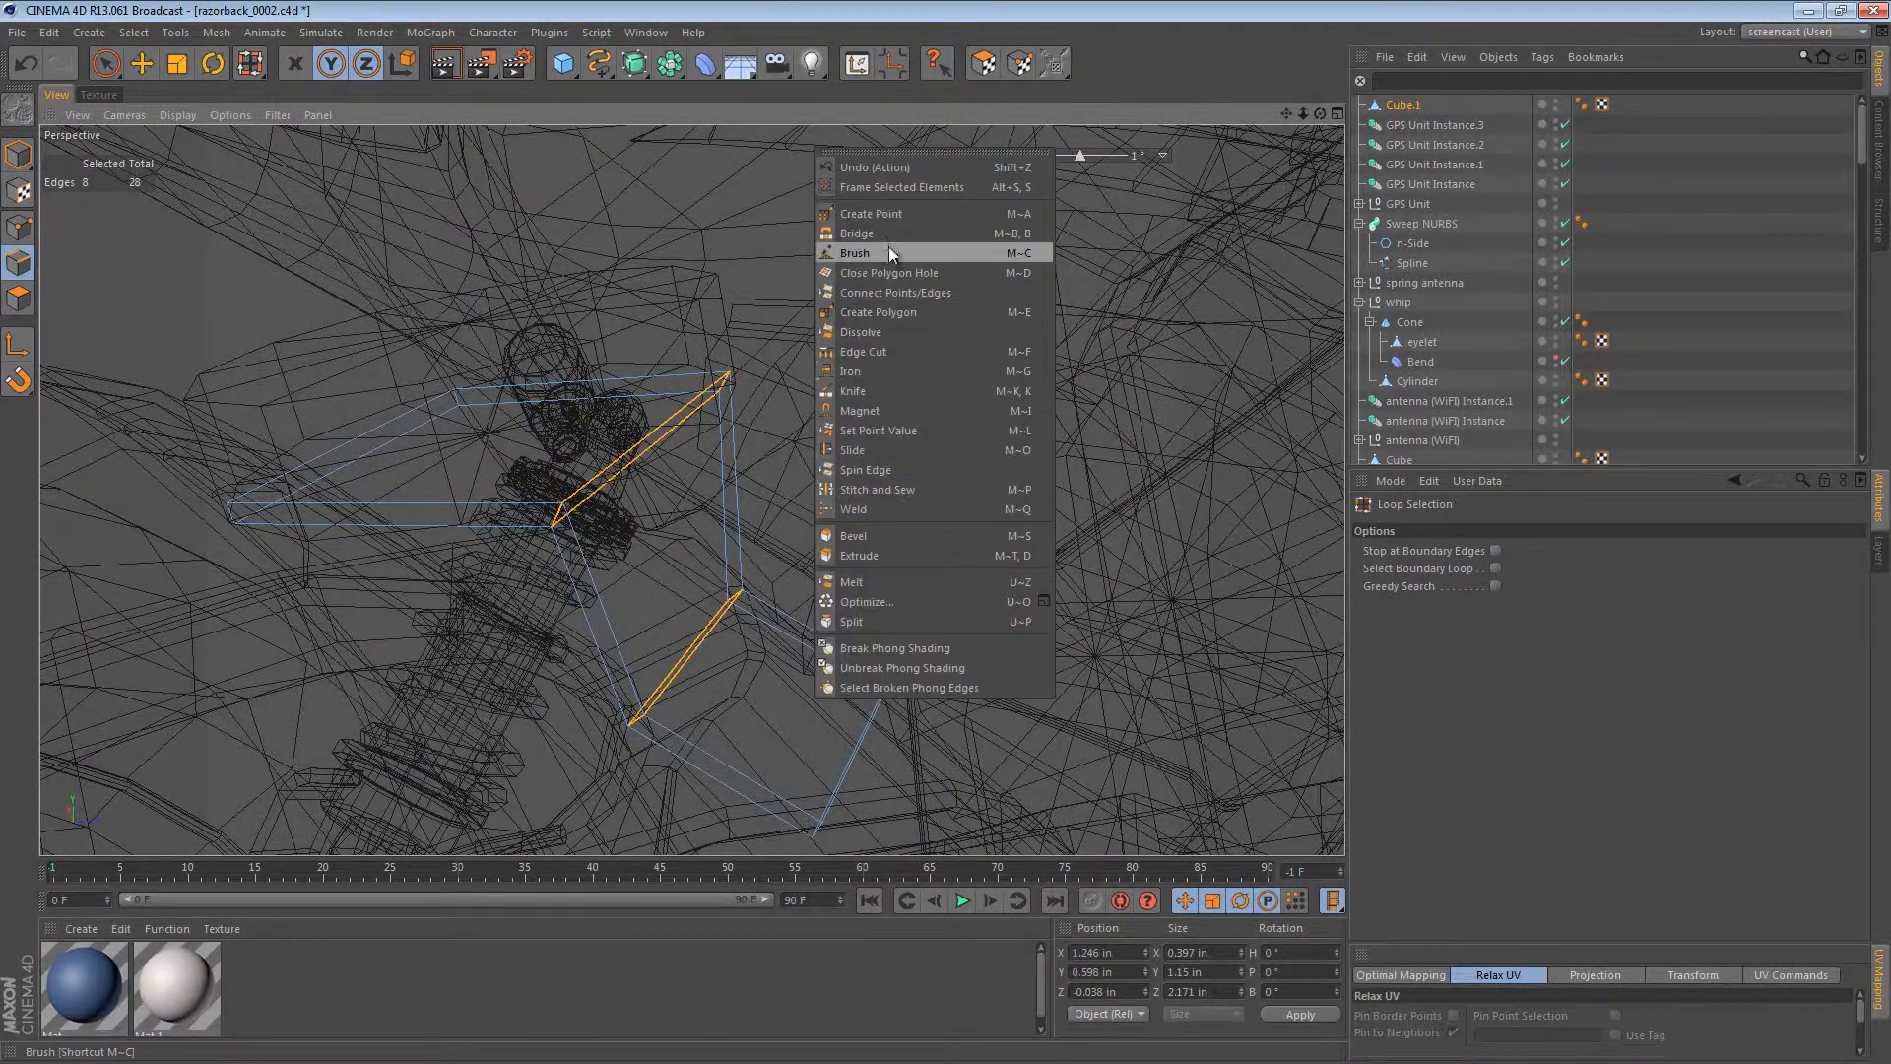
click(896, 535)
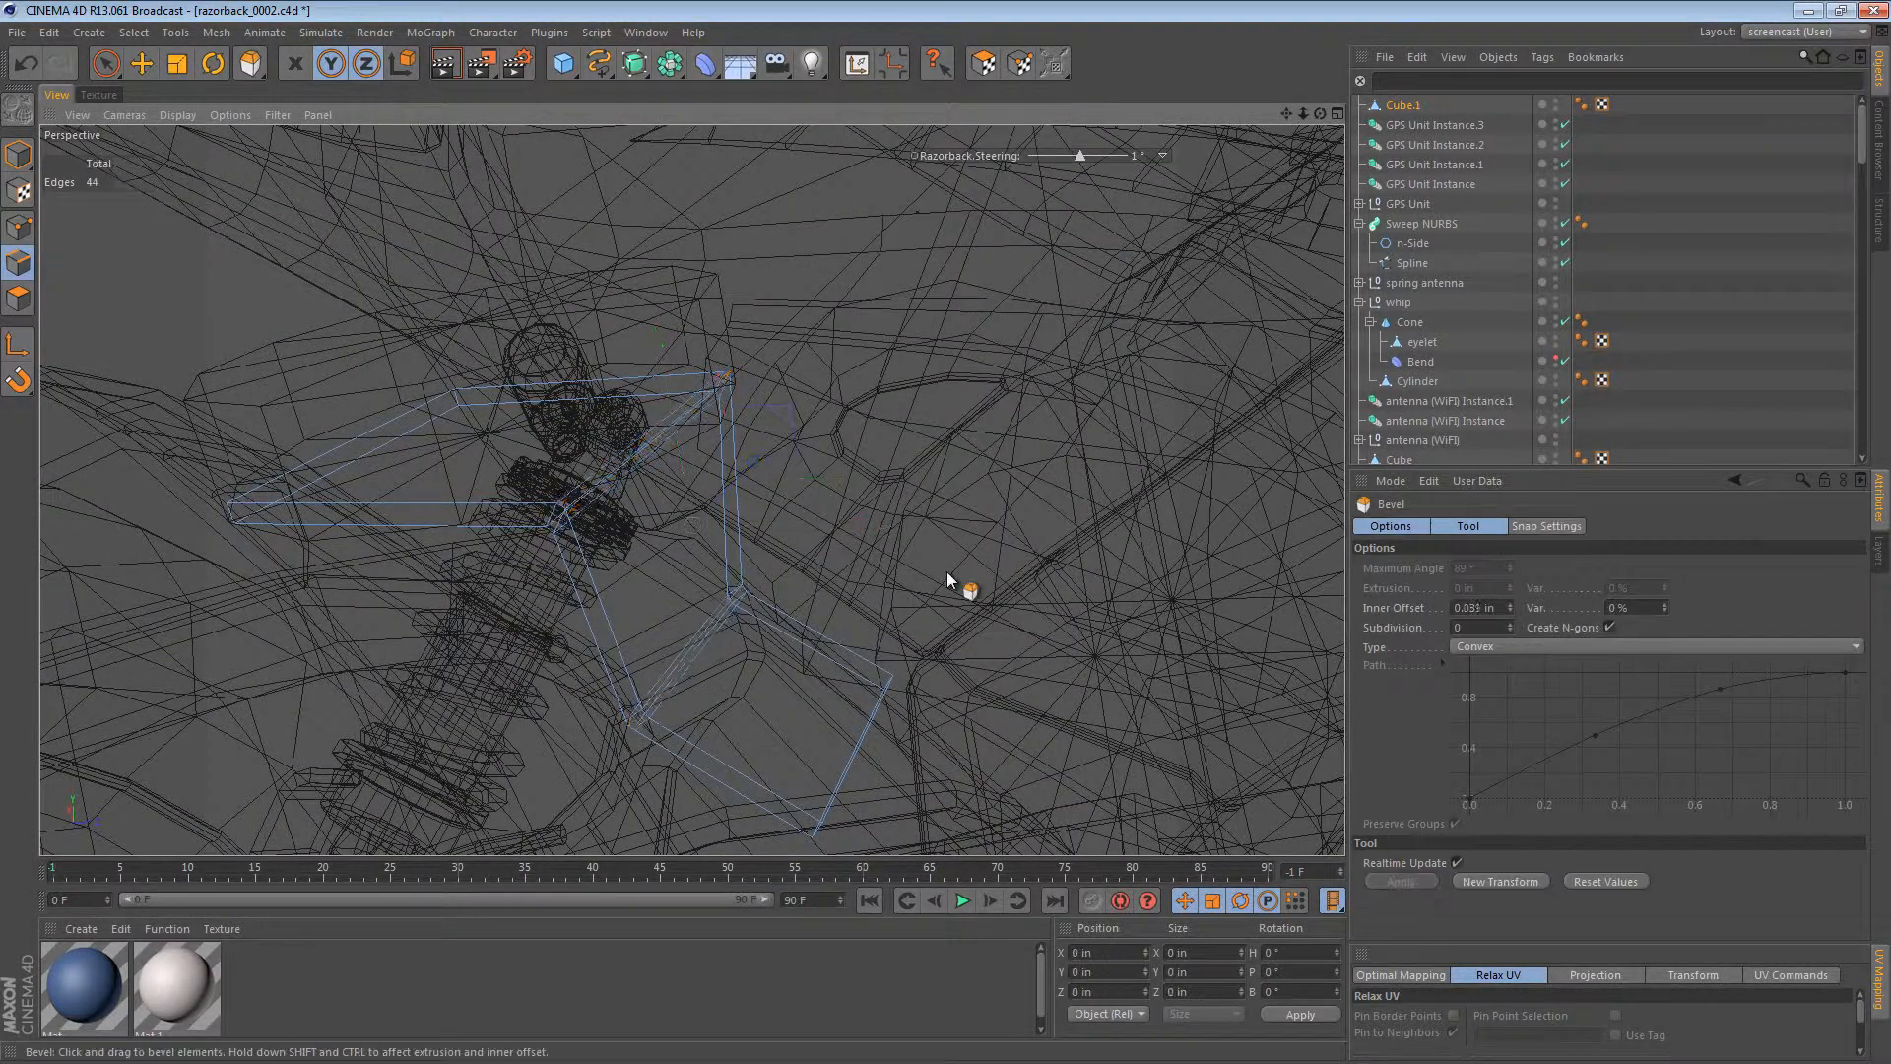
drag(905, 545, 948, 581)
mouse_move(816, 703)
alt+mouse_down()
mouse_move(854, 635)
mouse_move(783, 697)
alt+mouse_up()
key(n)
key(a)
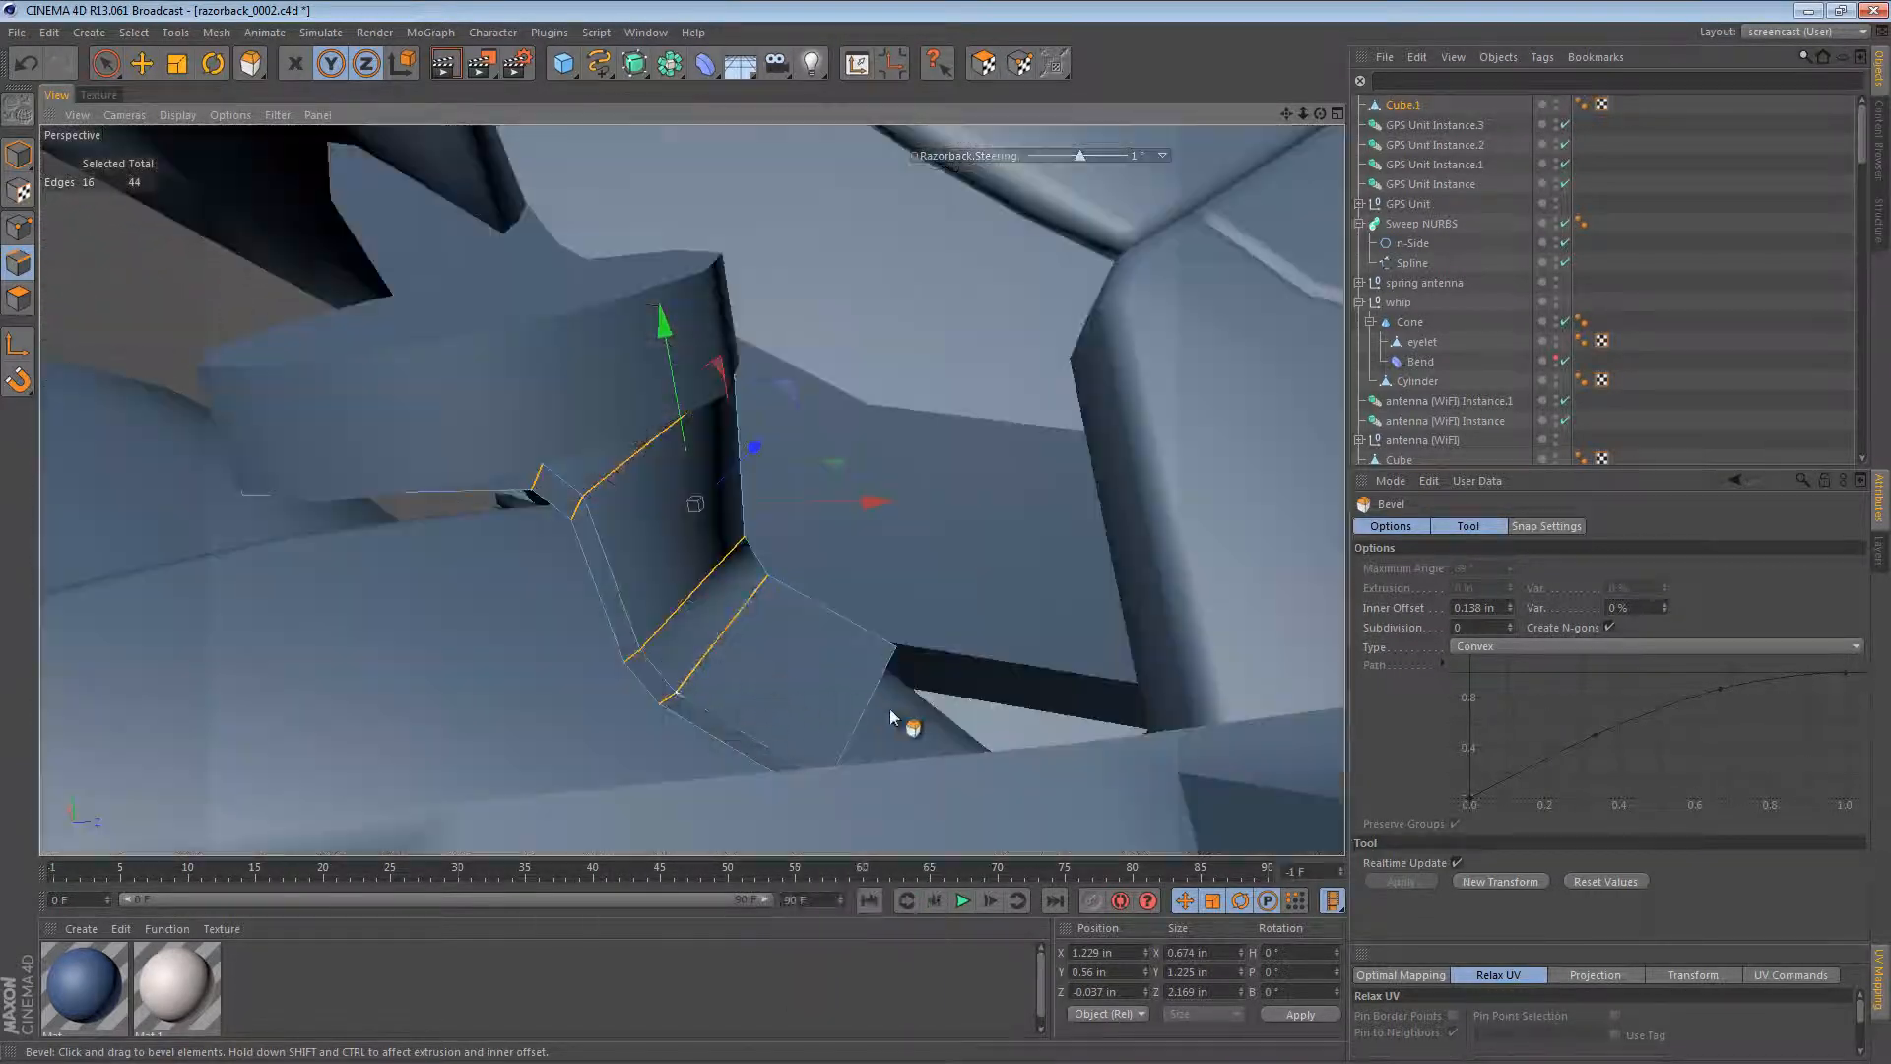
Step: In wireframe display, select the four thickness edges at the bracket's outer corners and bevel them by about 0.232 in
mouse_move(722, 605)
alt+mouse_down()
mouse_move(867, 579)
mouse_move(1122, 654)
mouse_move(747, 705)
mouse_move(768, 749)
mouse_move(822, 709)
mouse_move(786, 648)
mouse_move(521, 385)
alt+mouse_up()
key(n)
key(g)
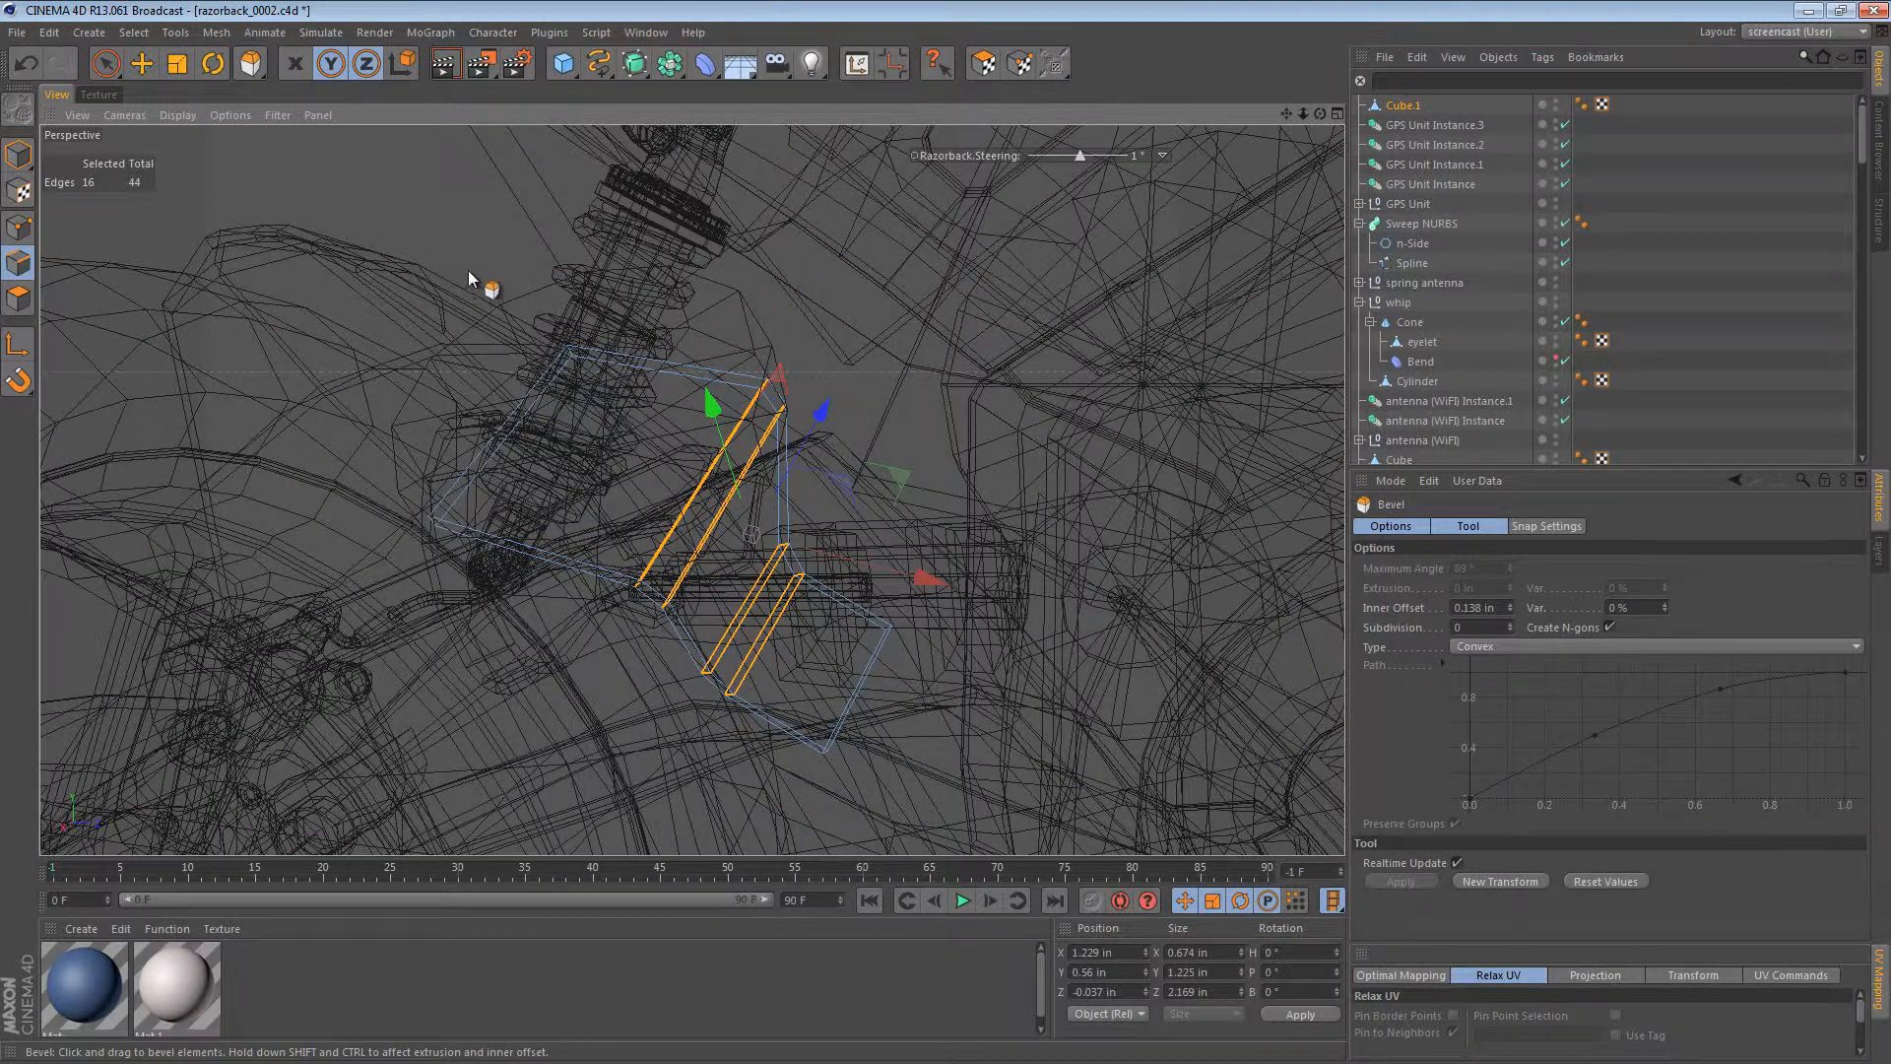
click(570, 353)
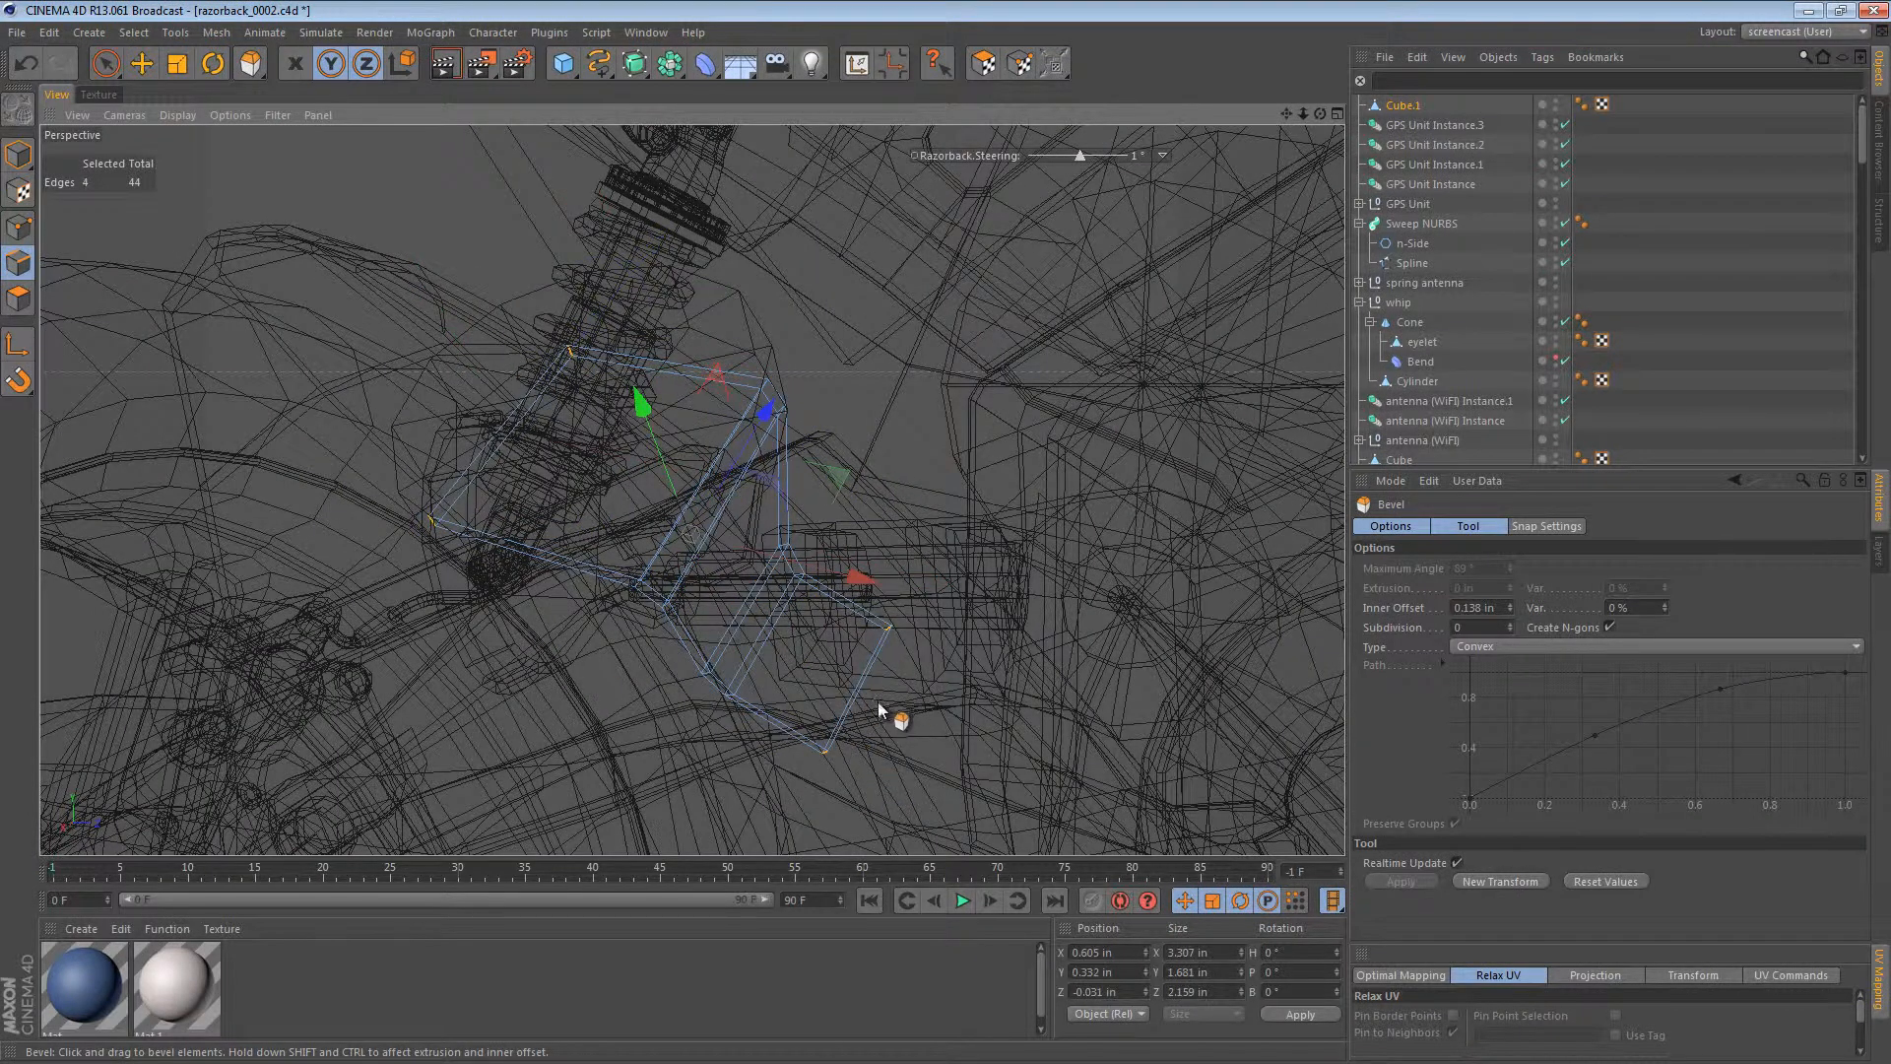
alt+drag(880, 709, 826, 617)
drag(948, 572, 946, 571)
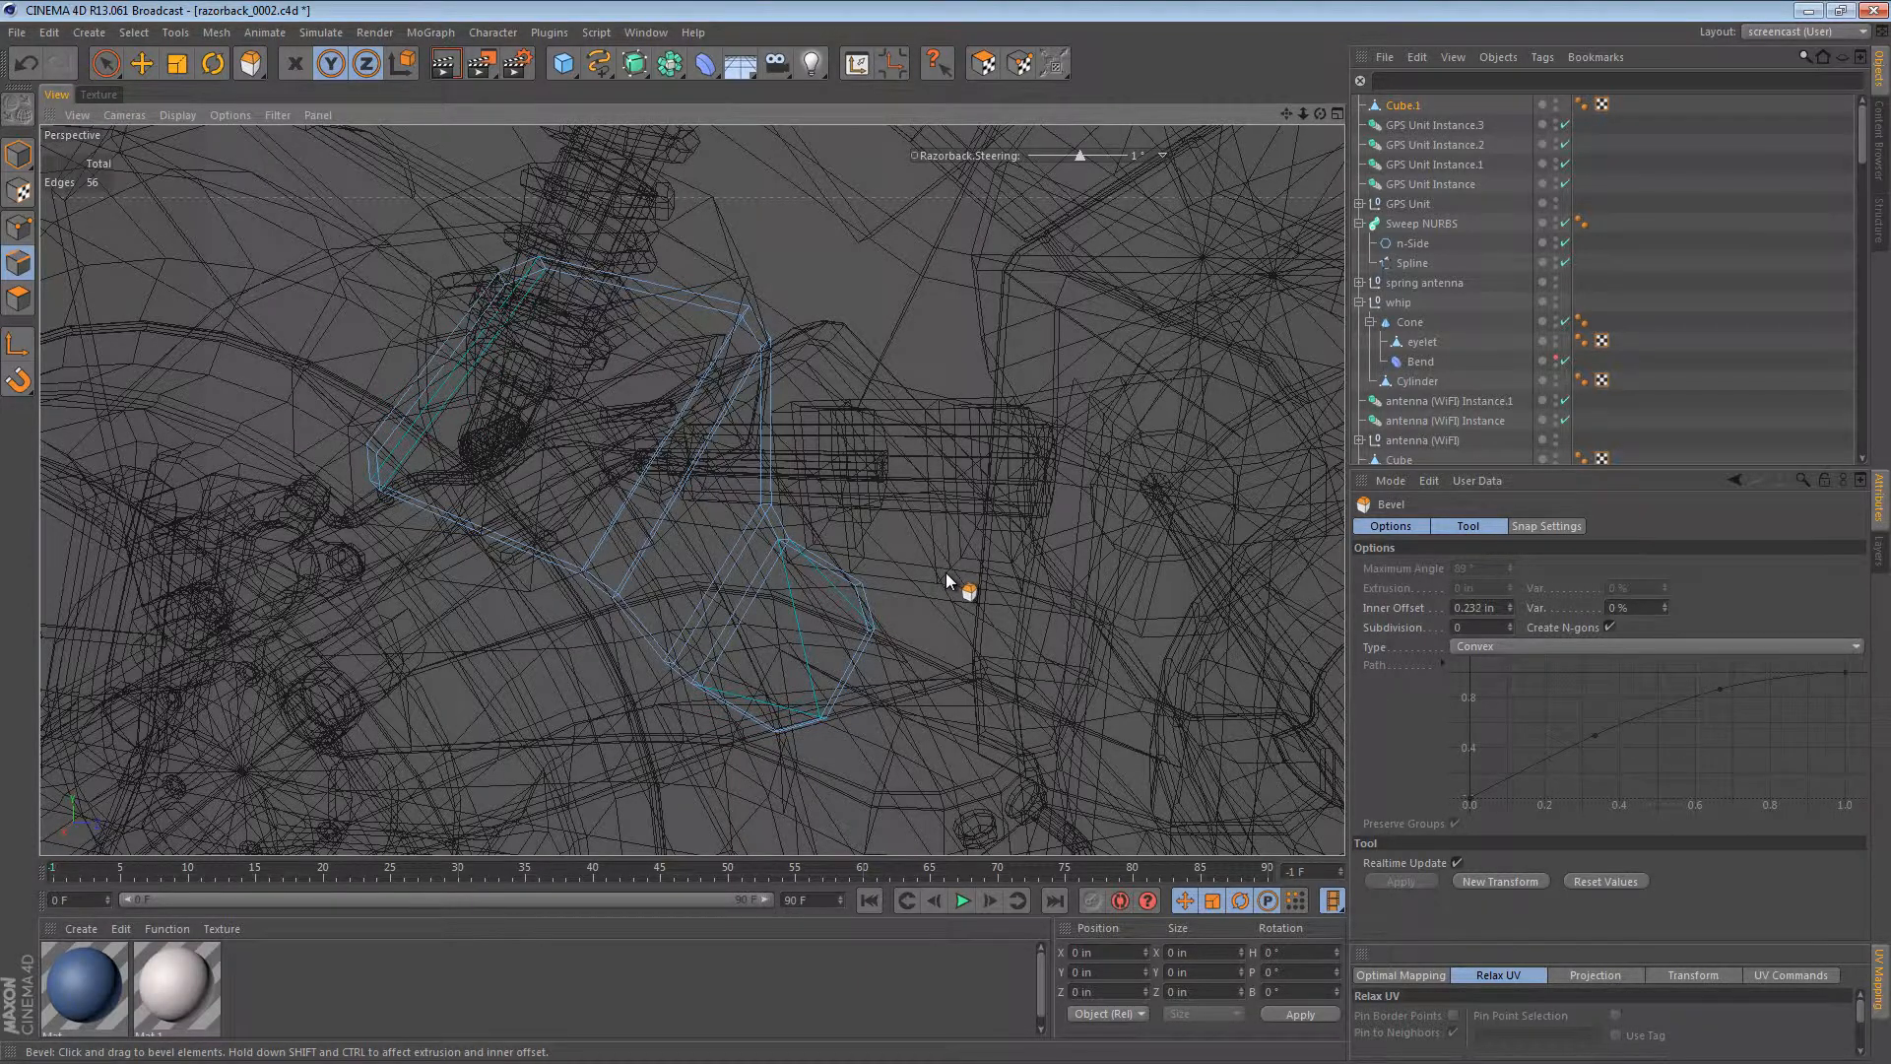
Step: Set the Knife to Line mode and cut the bracket's lower tab face from one beveled corner to the other
key(k)
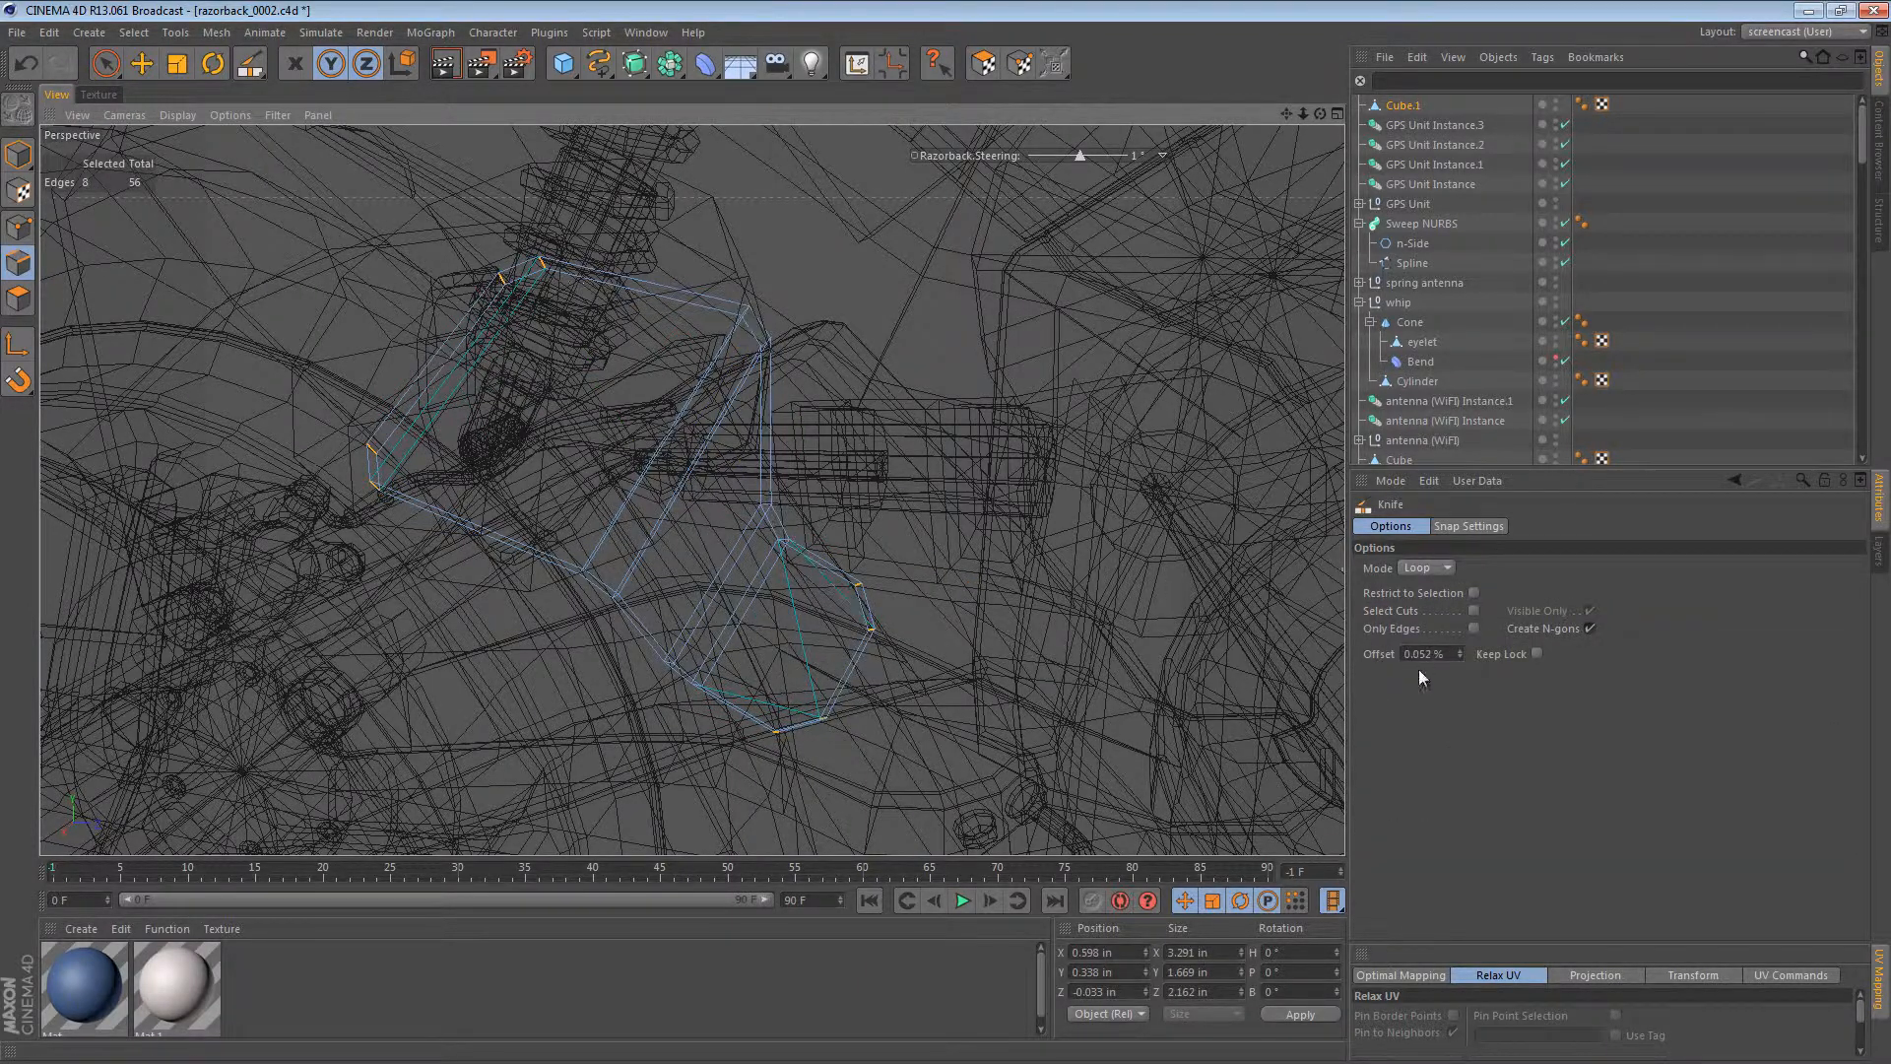
click(1434, 563)
click(1436, 583)
scroll(847, 658, down, 5)
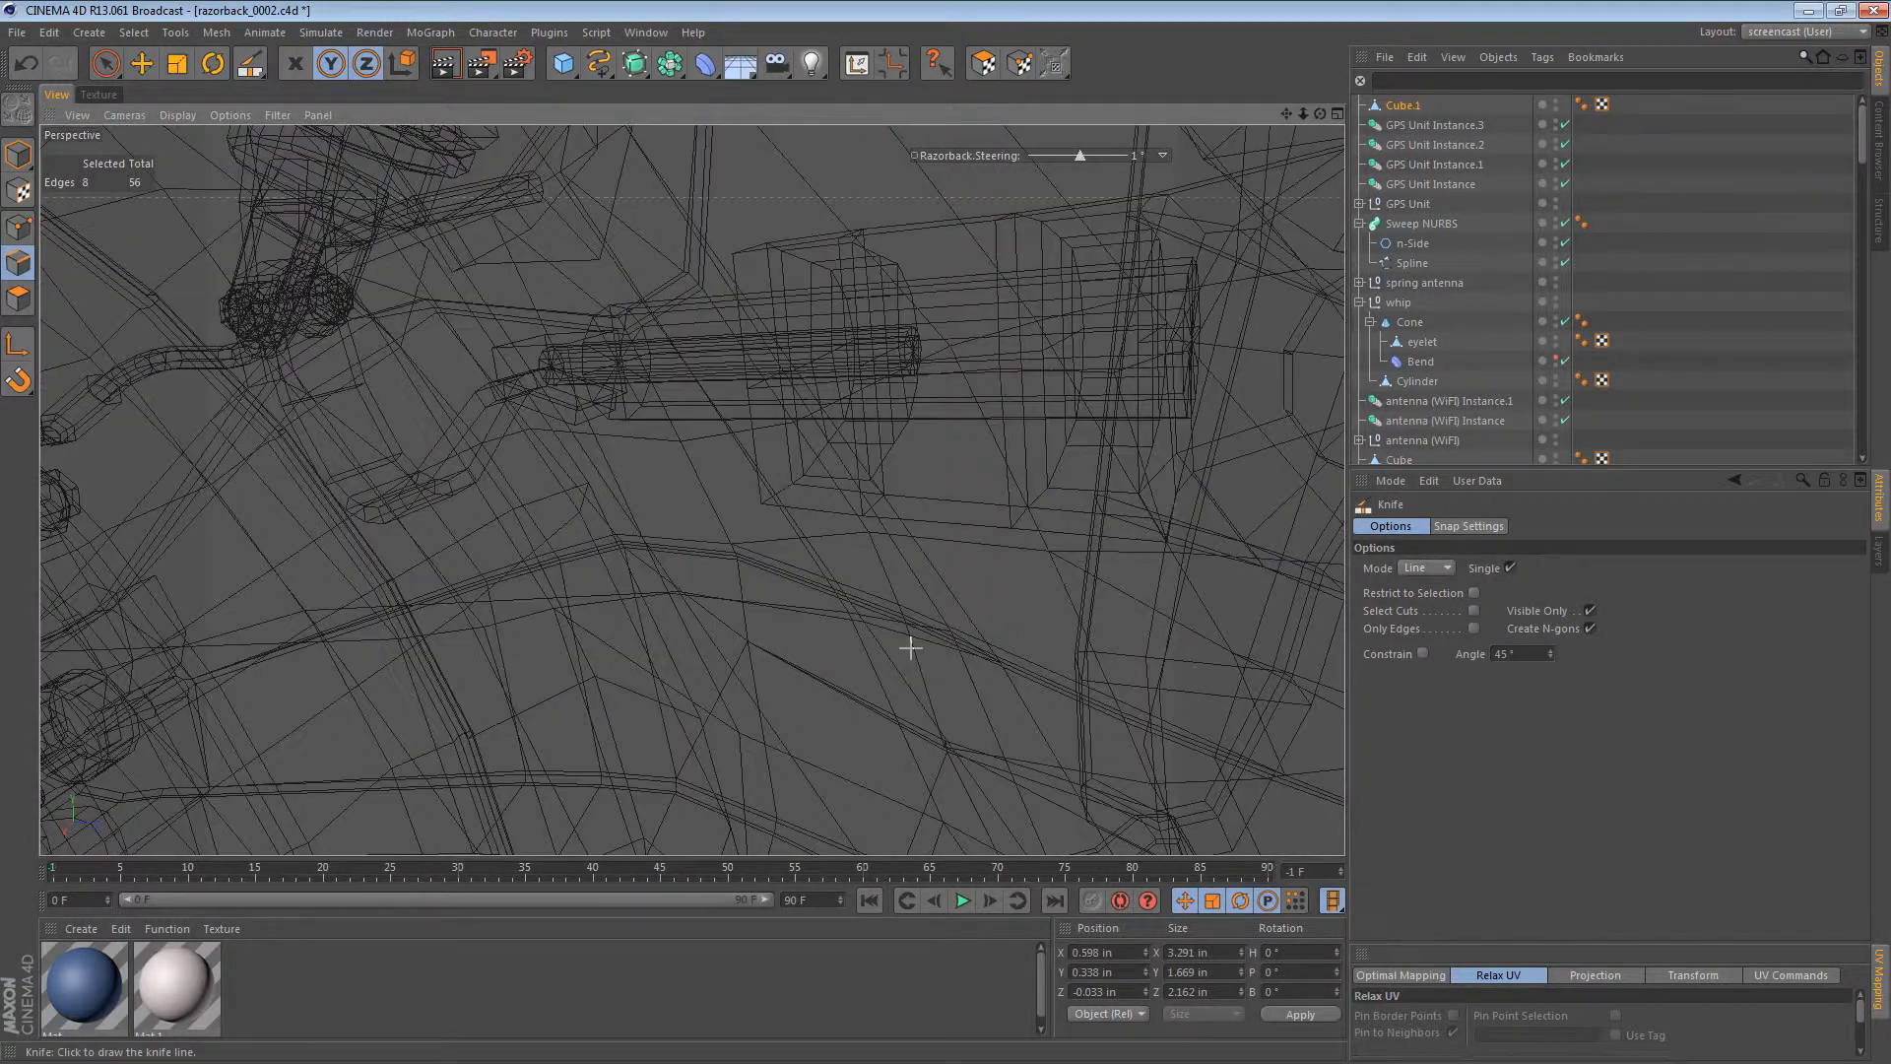
alt+right_drag(856, 653, 811, 647)
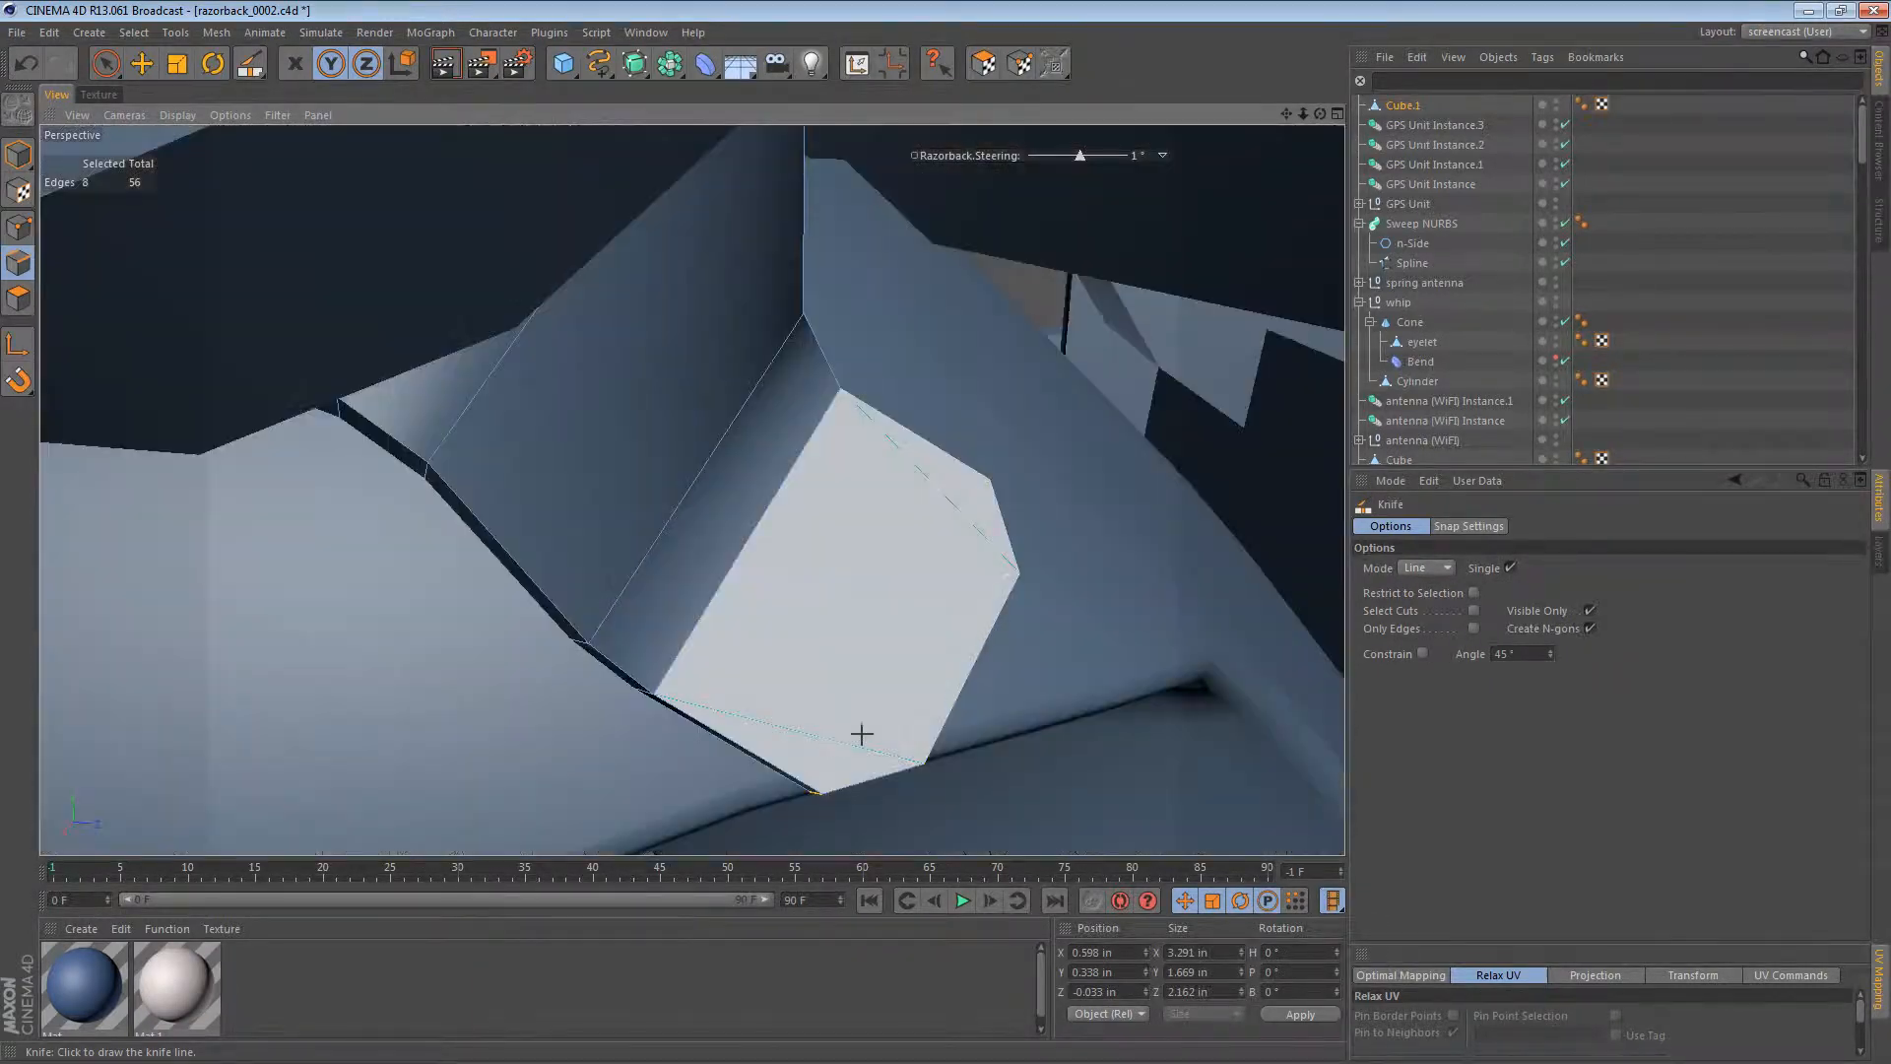
alt+middle_drag(1102, 709, 1108, 670)
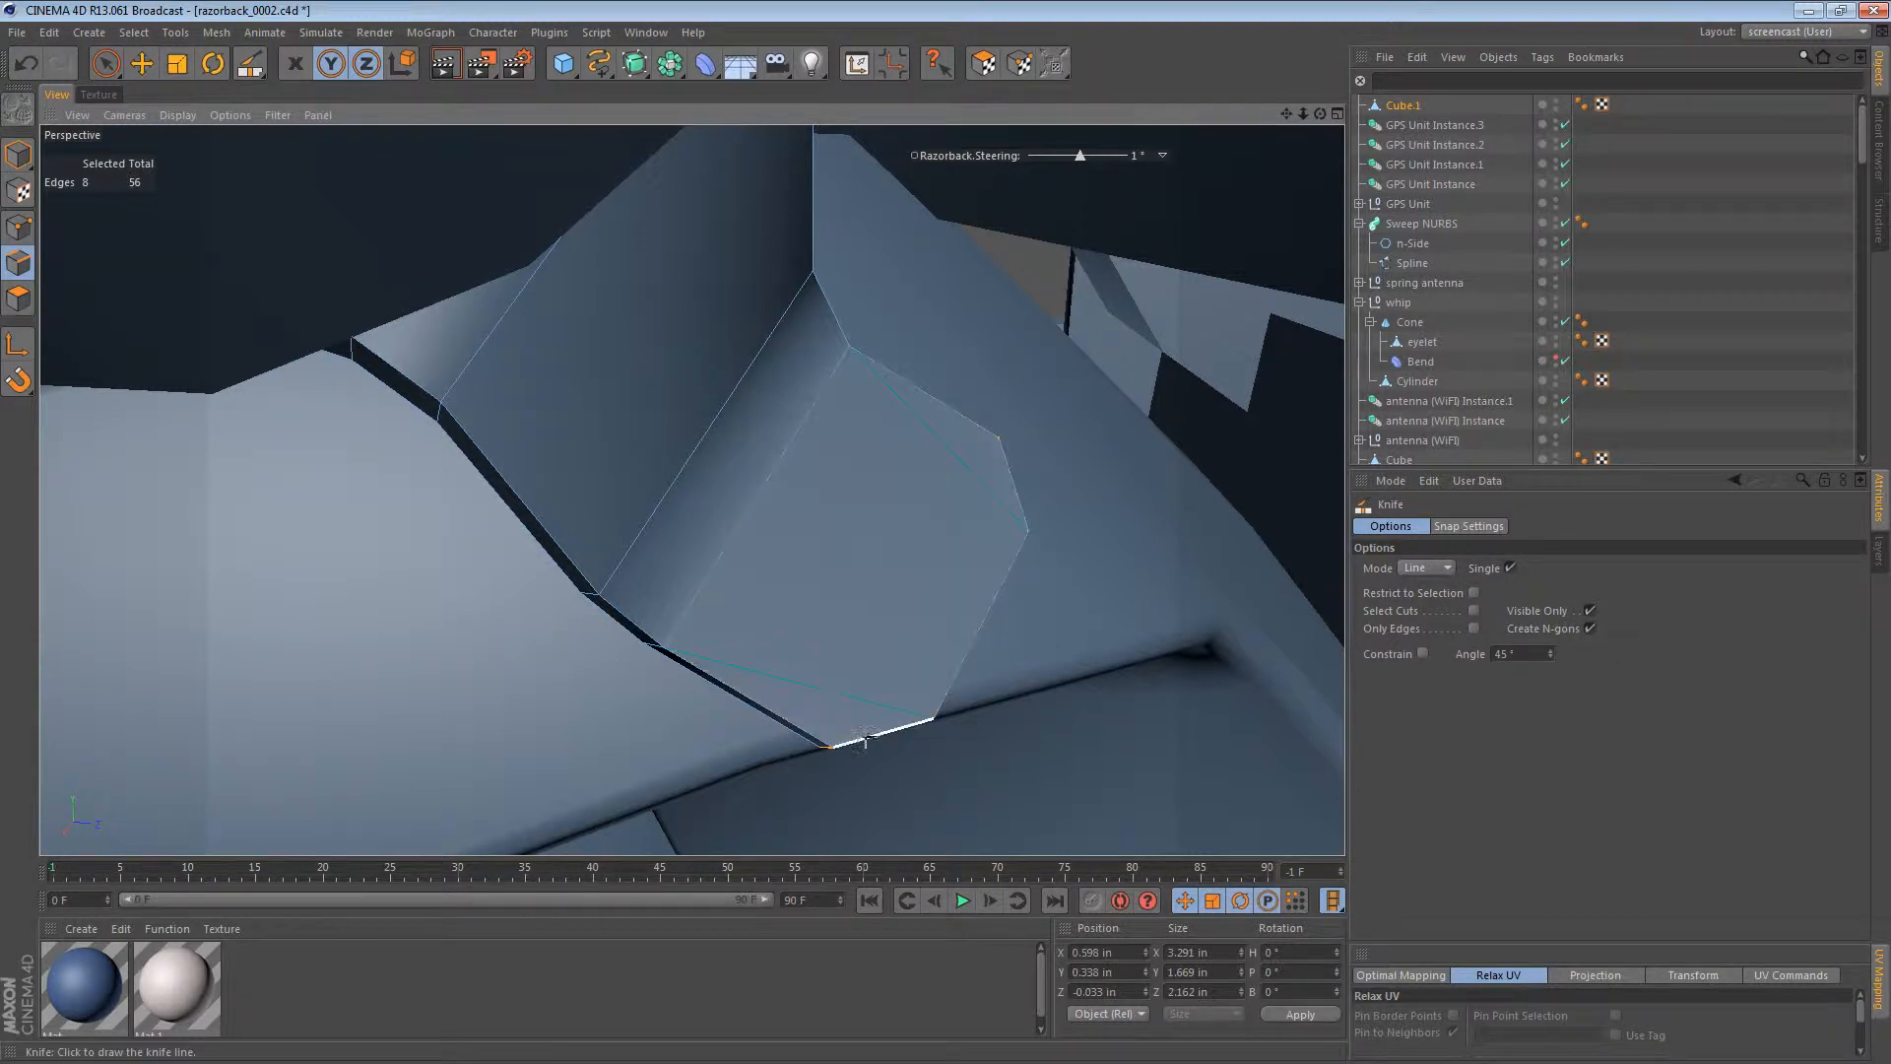
click(832, 747)
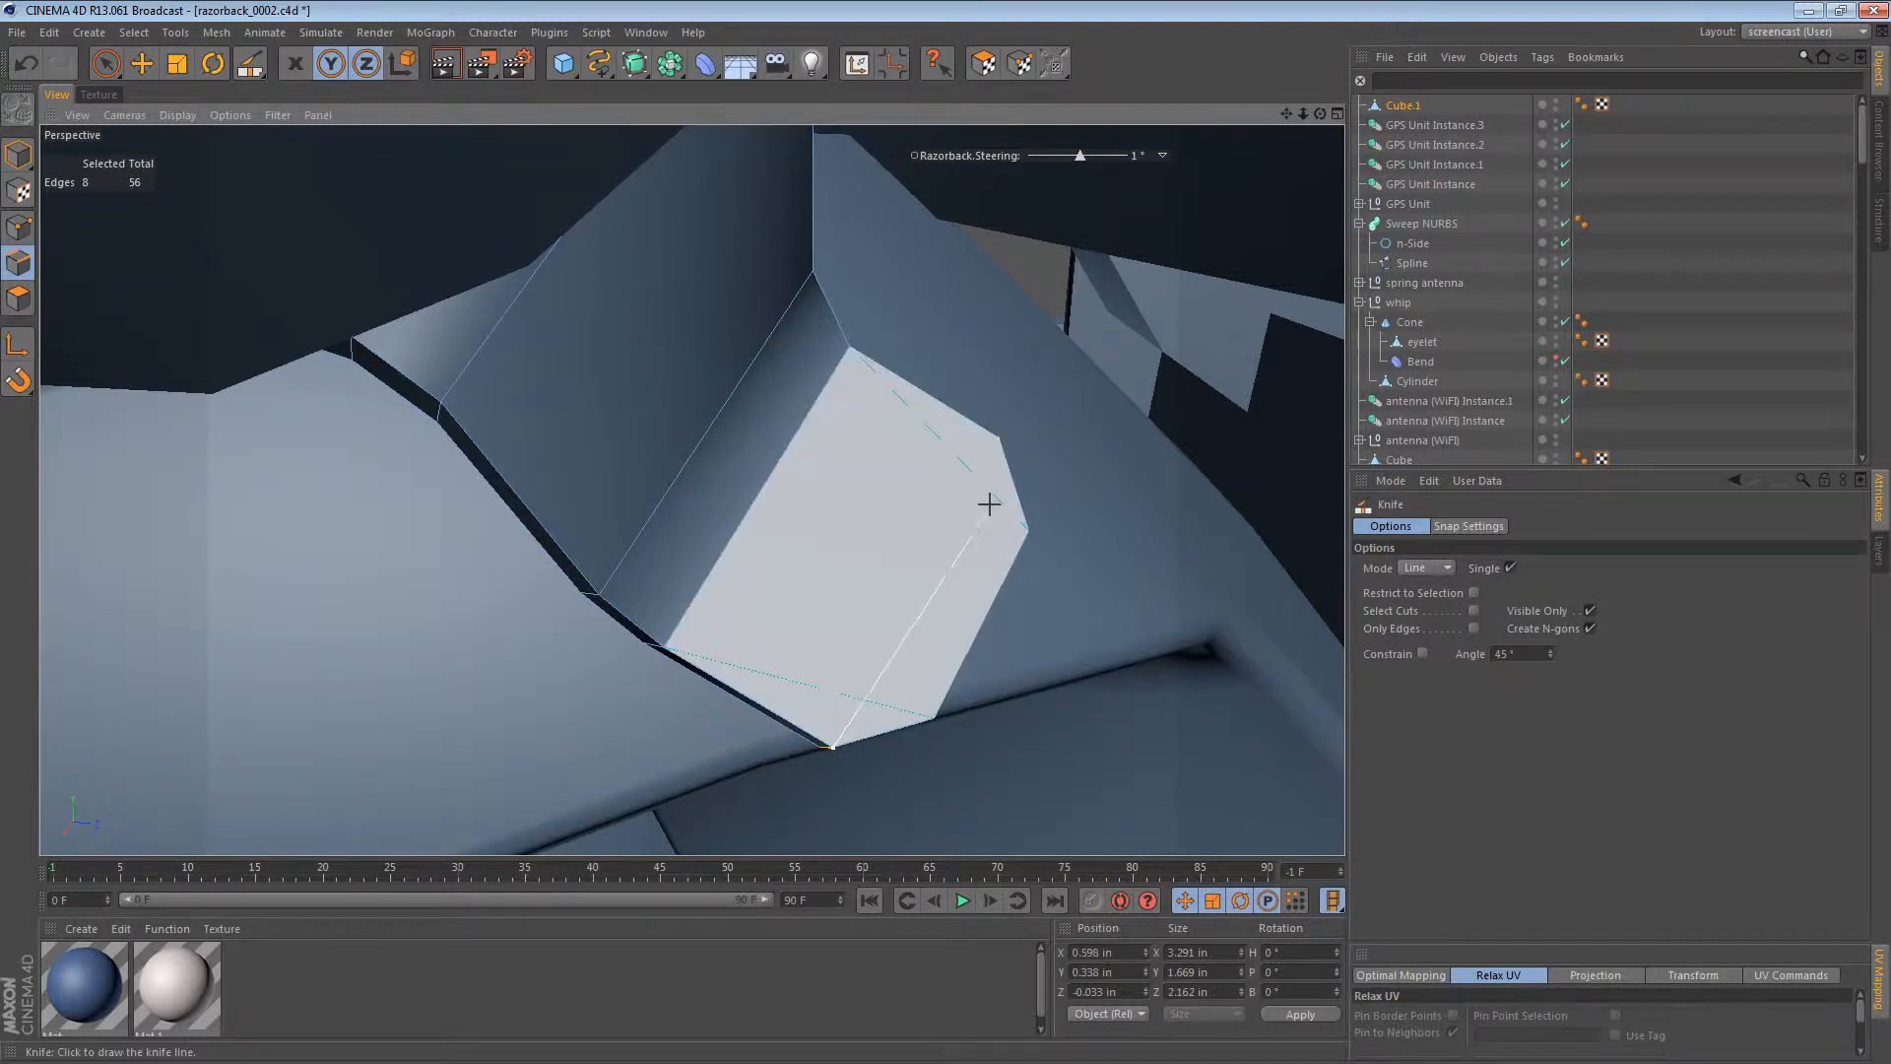
click(999, 439)
Step: Cut matching lines between the beveled corners on both sides of the upper plate and on the lower tab's underside
alt+right_drag(957, 496, 856, 463)
alt+middle_drag(857, 463, 1112, 540)
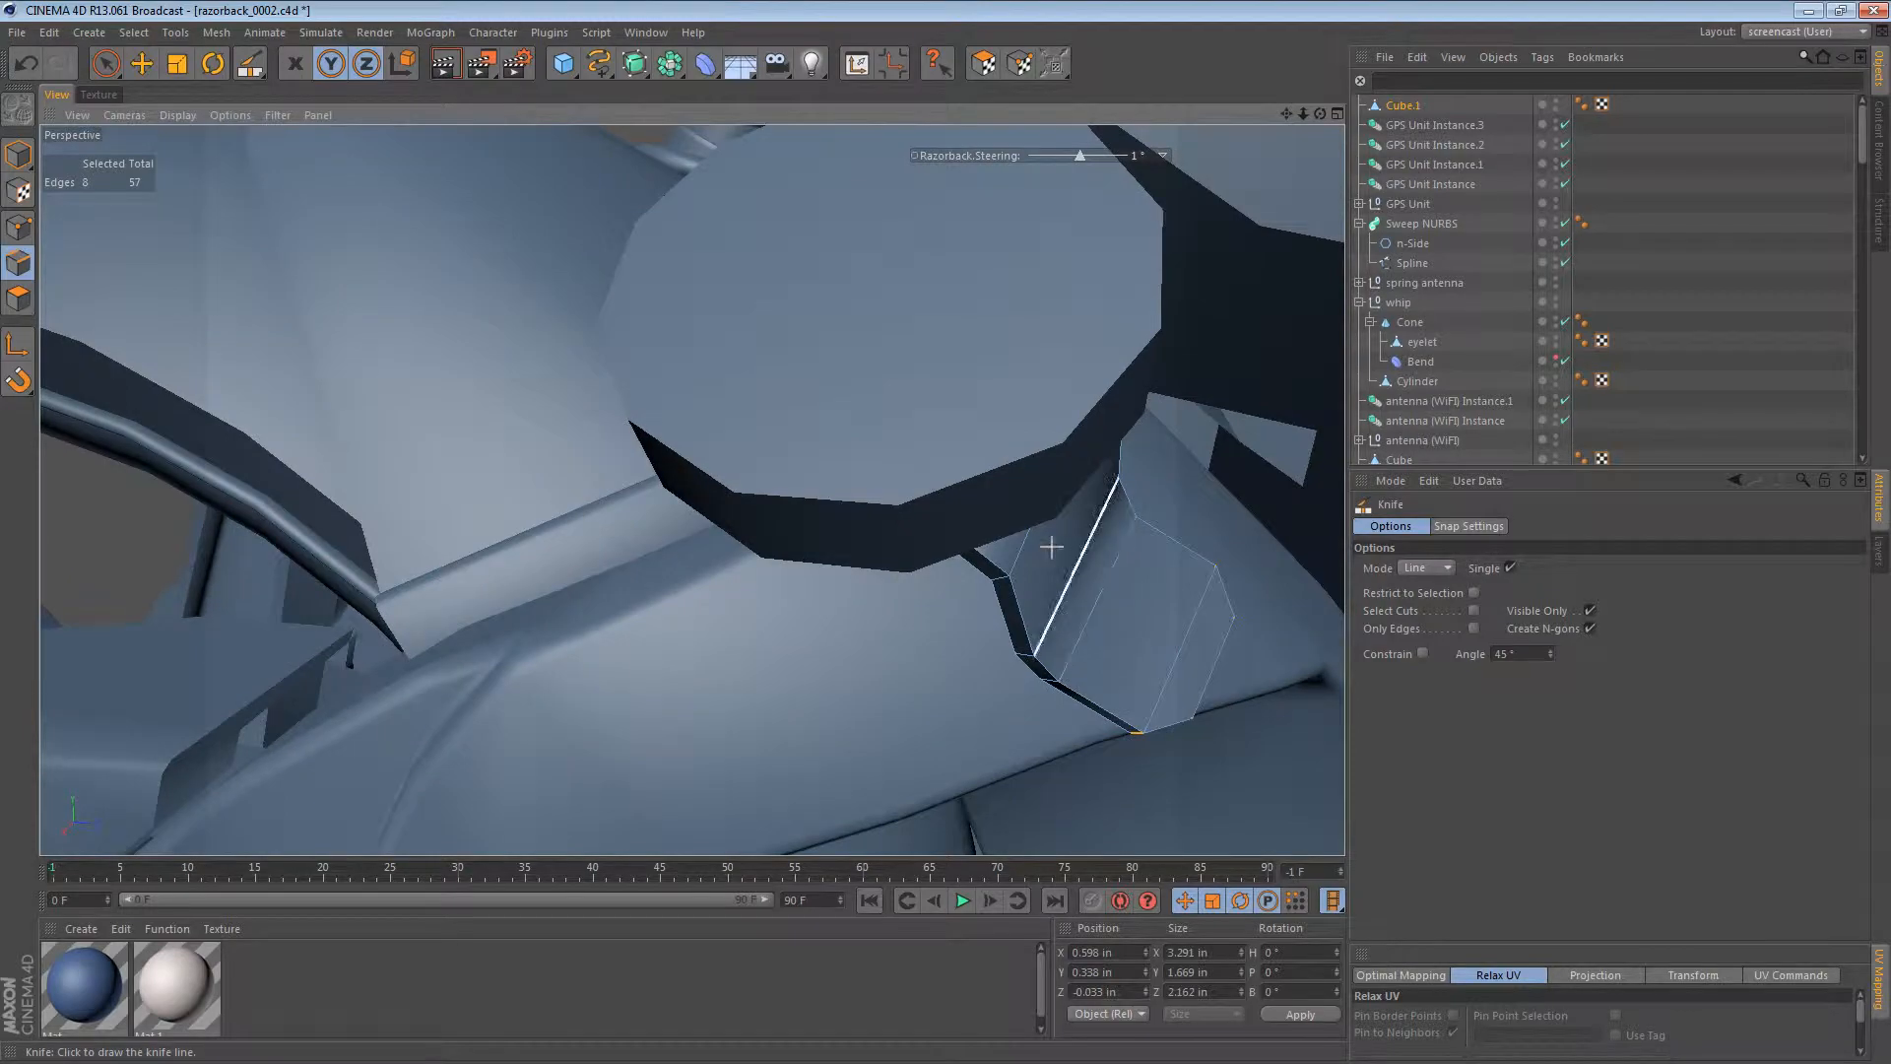
alt+drag(1051, 547, 930, 577)
click(676, 450)
alt+drag(680, 501, 904, 334)
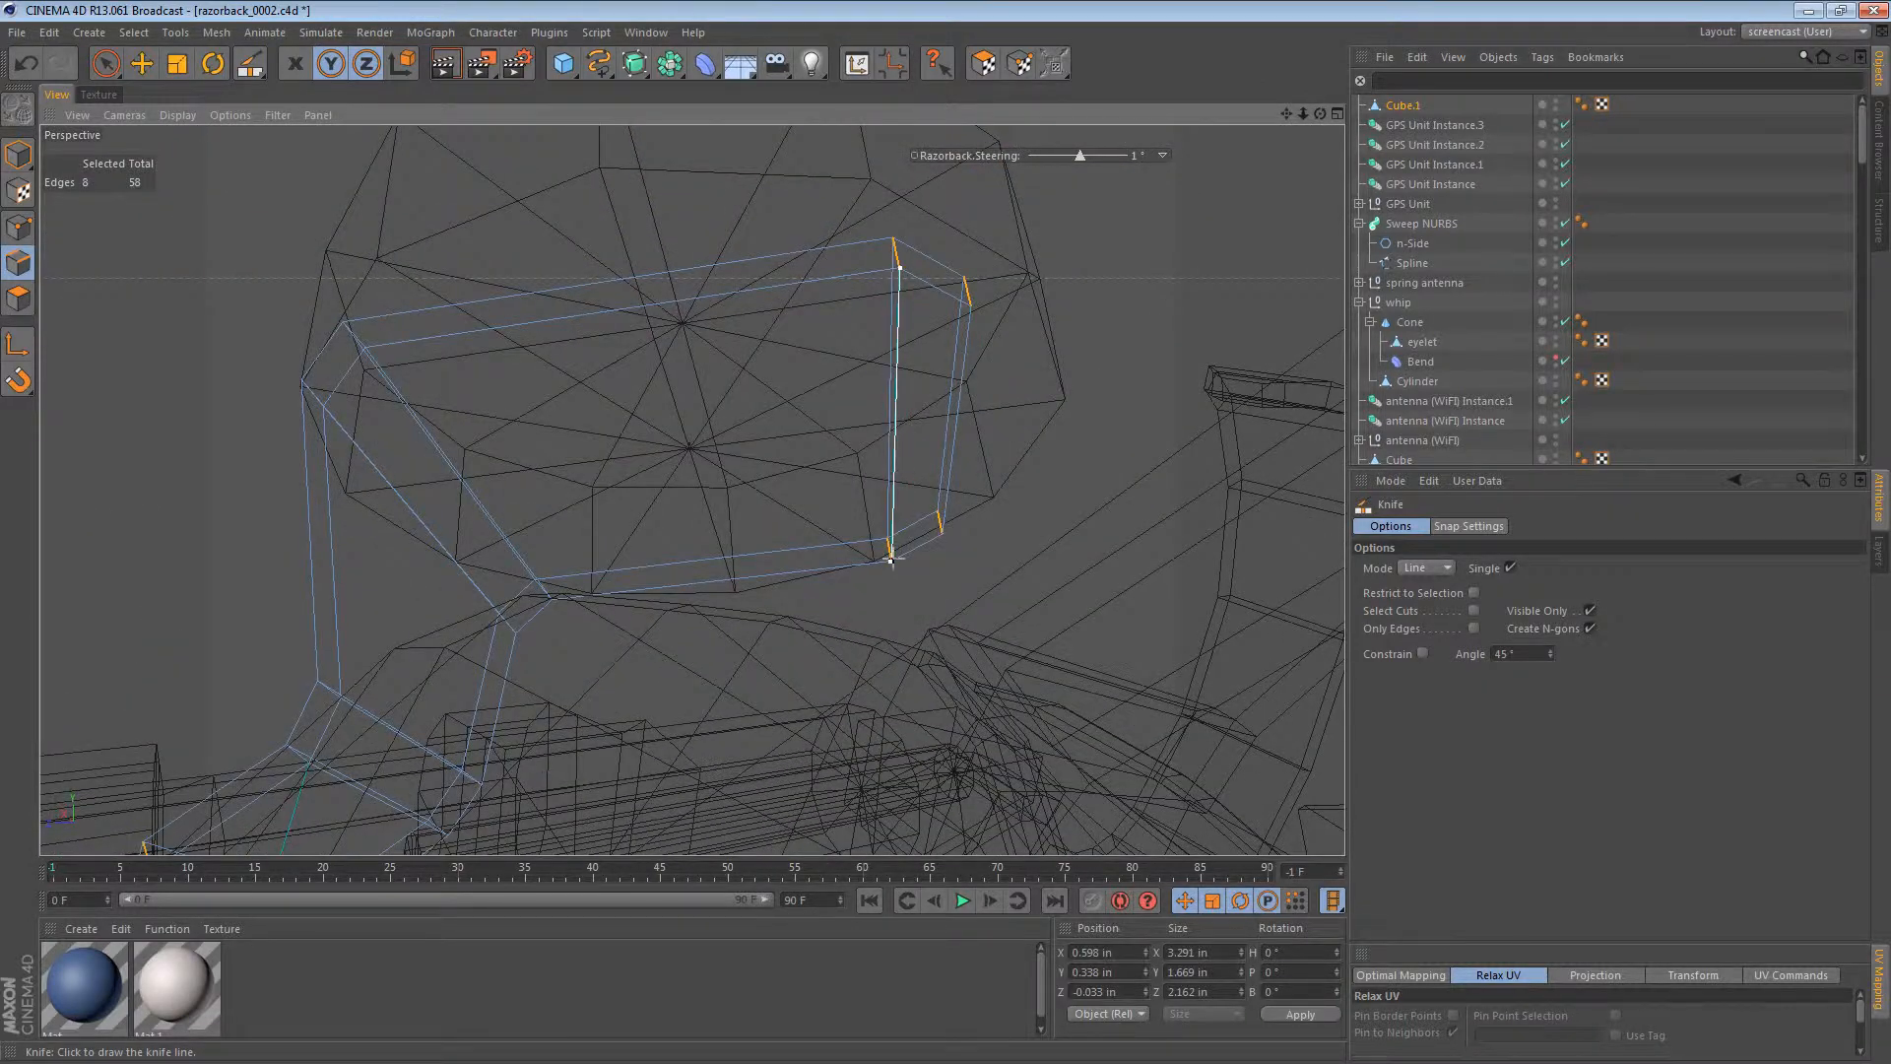
alt+drag(714, 593, 581, 498)
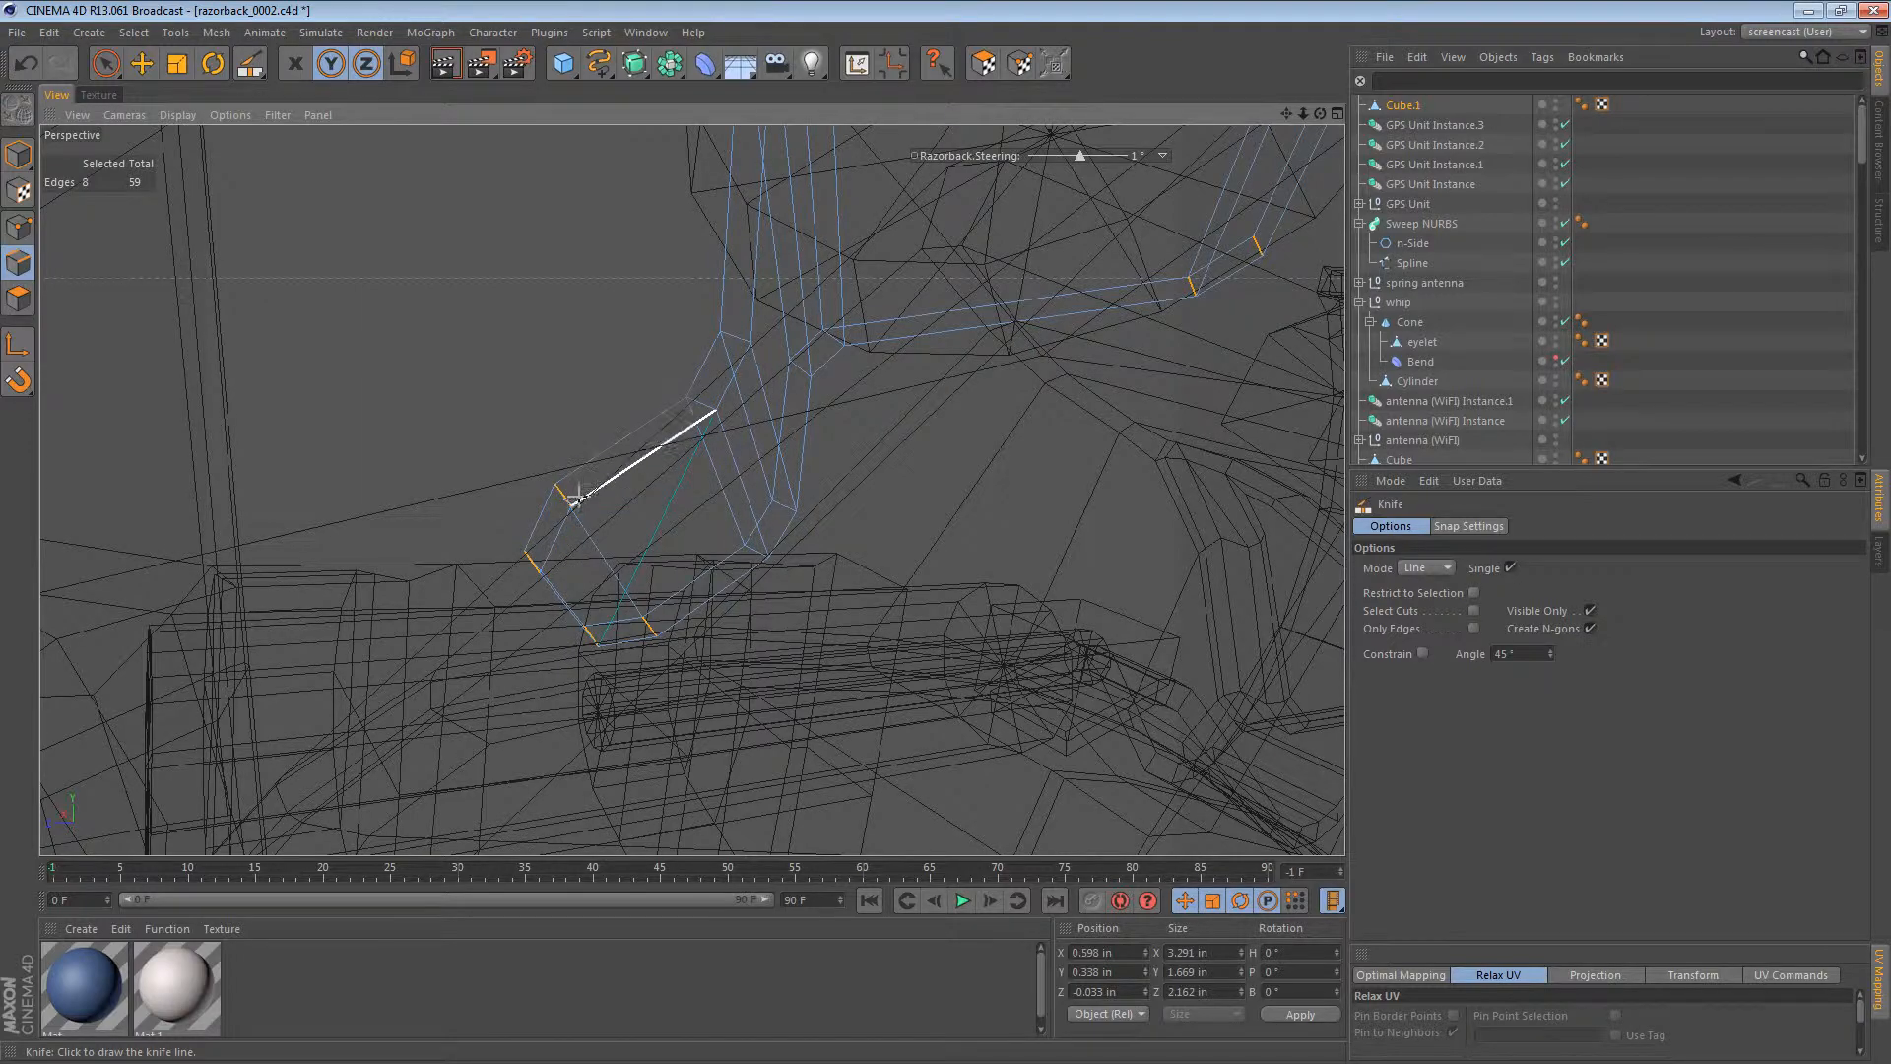
click(657, 635)
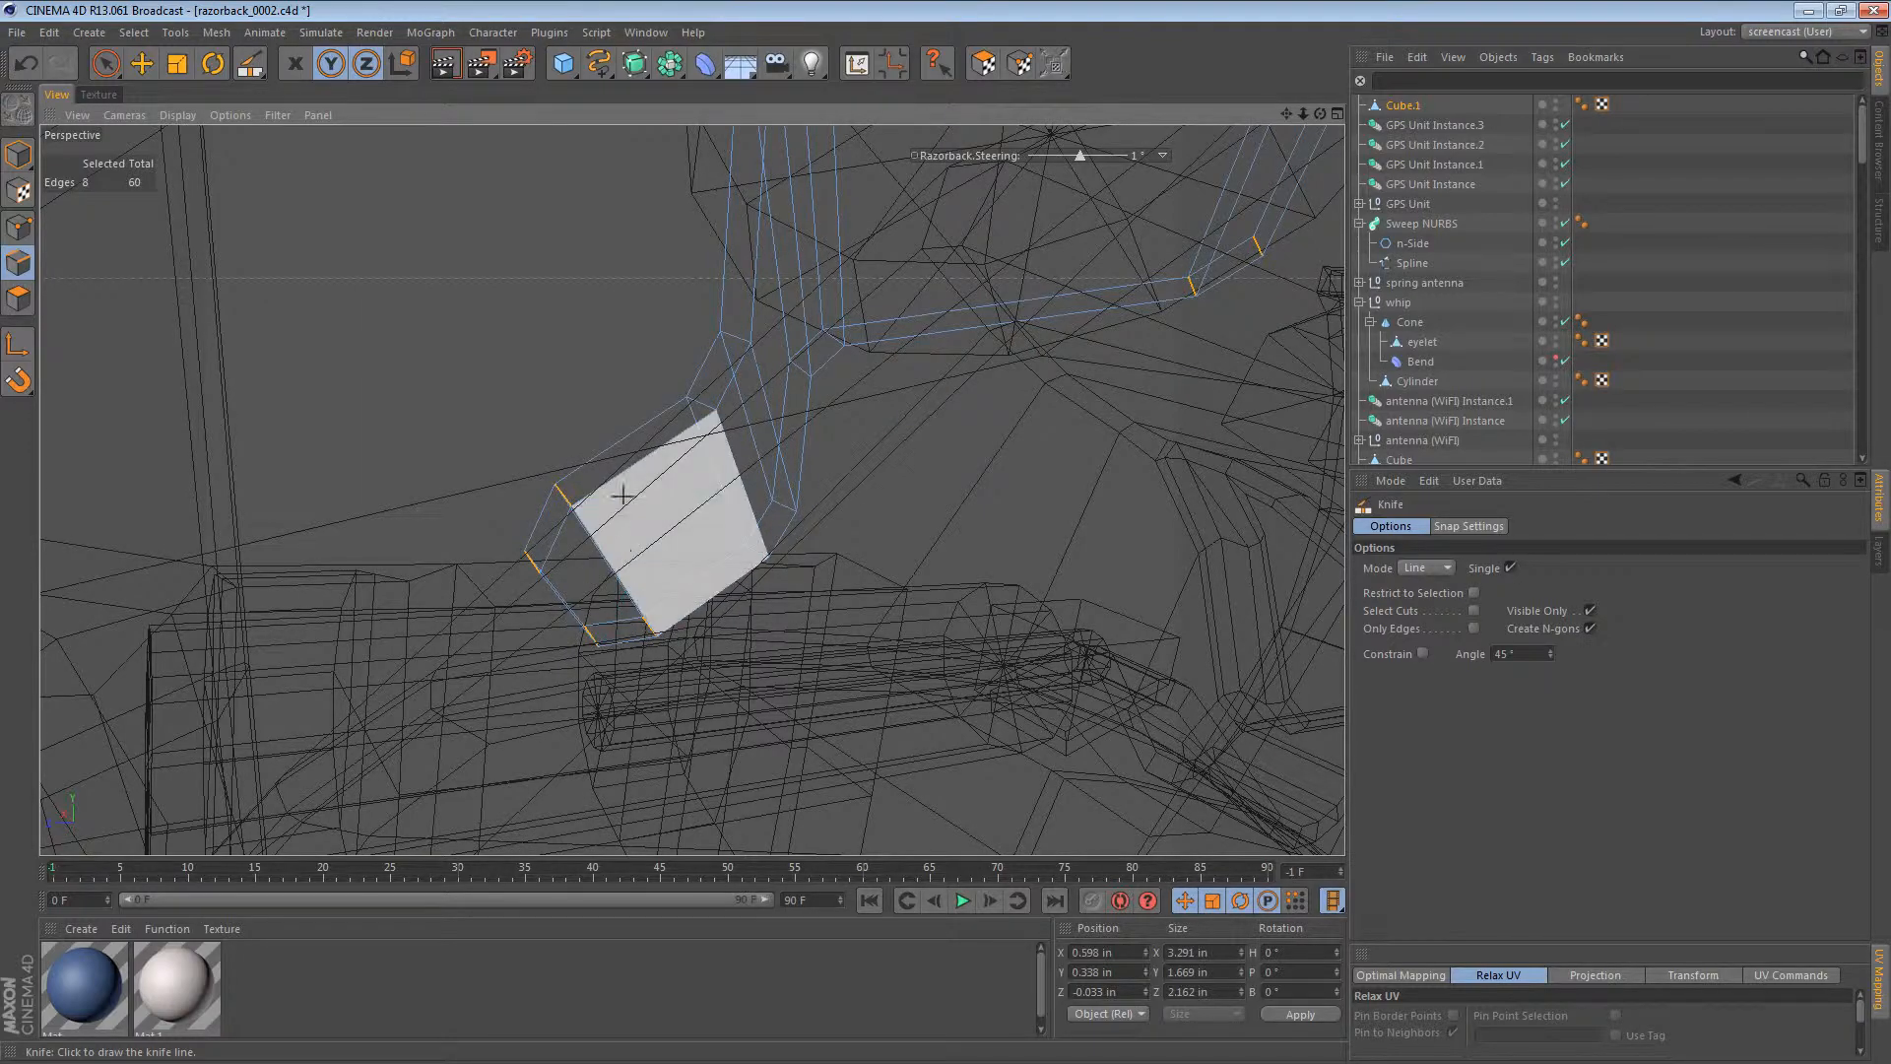
Step: Return from edge editing to Model mode, restore shaded display and activate the Move tool for the bracket
scroll(731, 315, up, 5)
scroll(731, 315, down, 5)
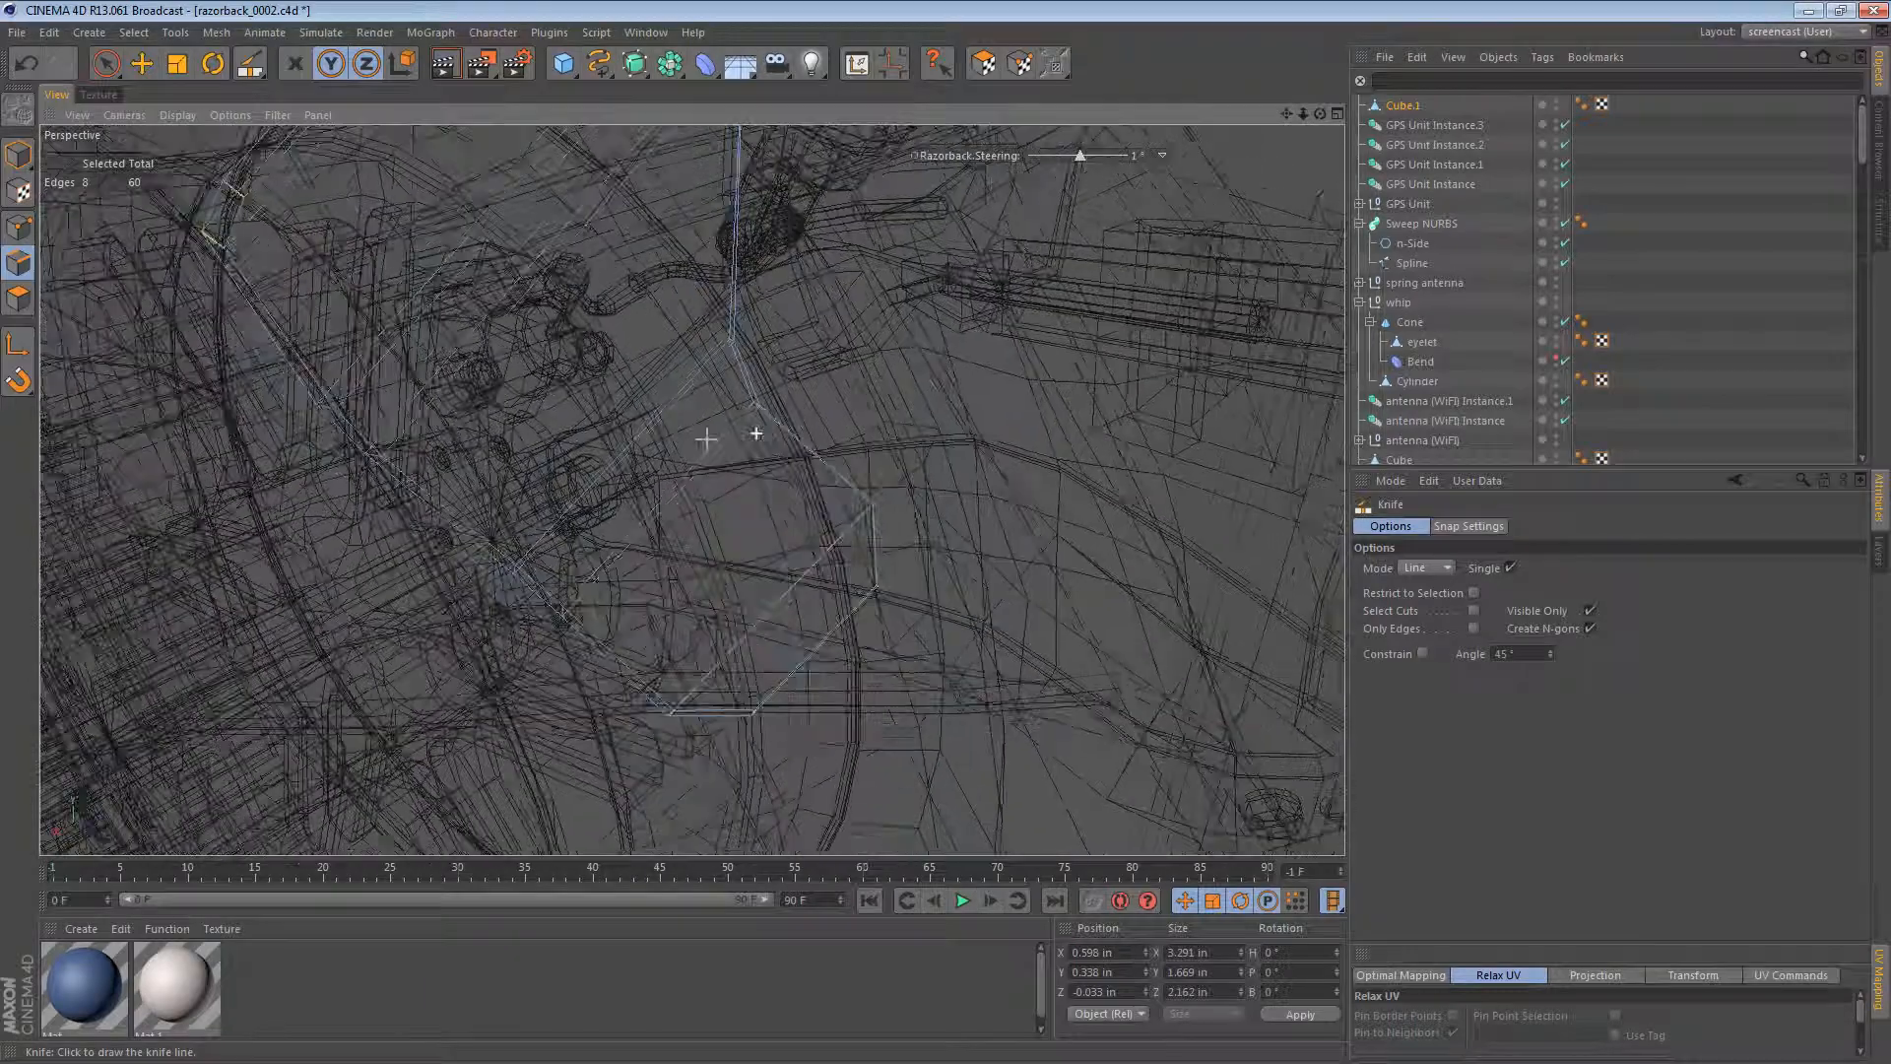
click(18, 155)
scroll(712, 438, up, 4)
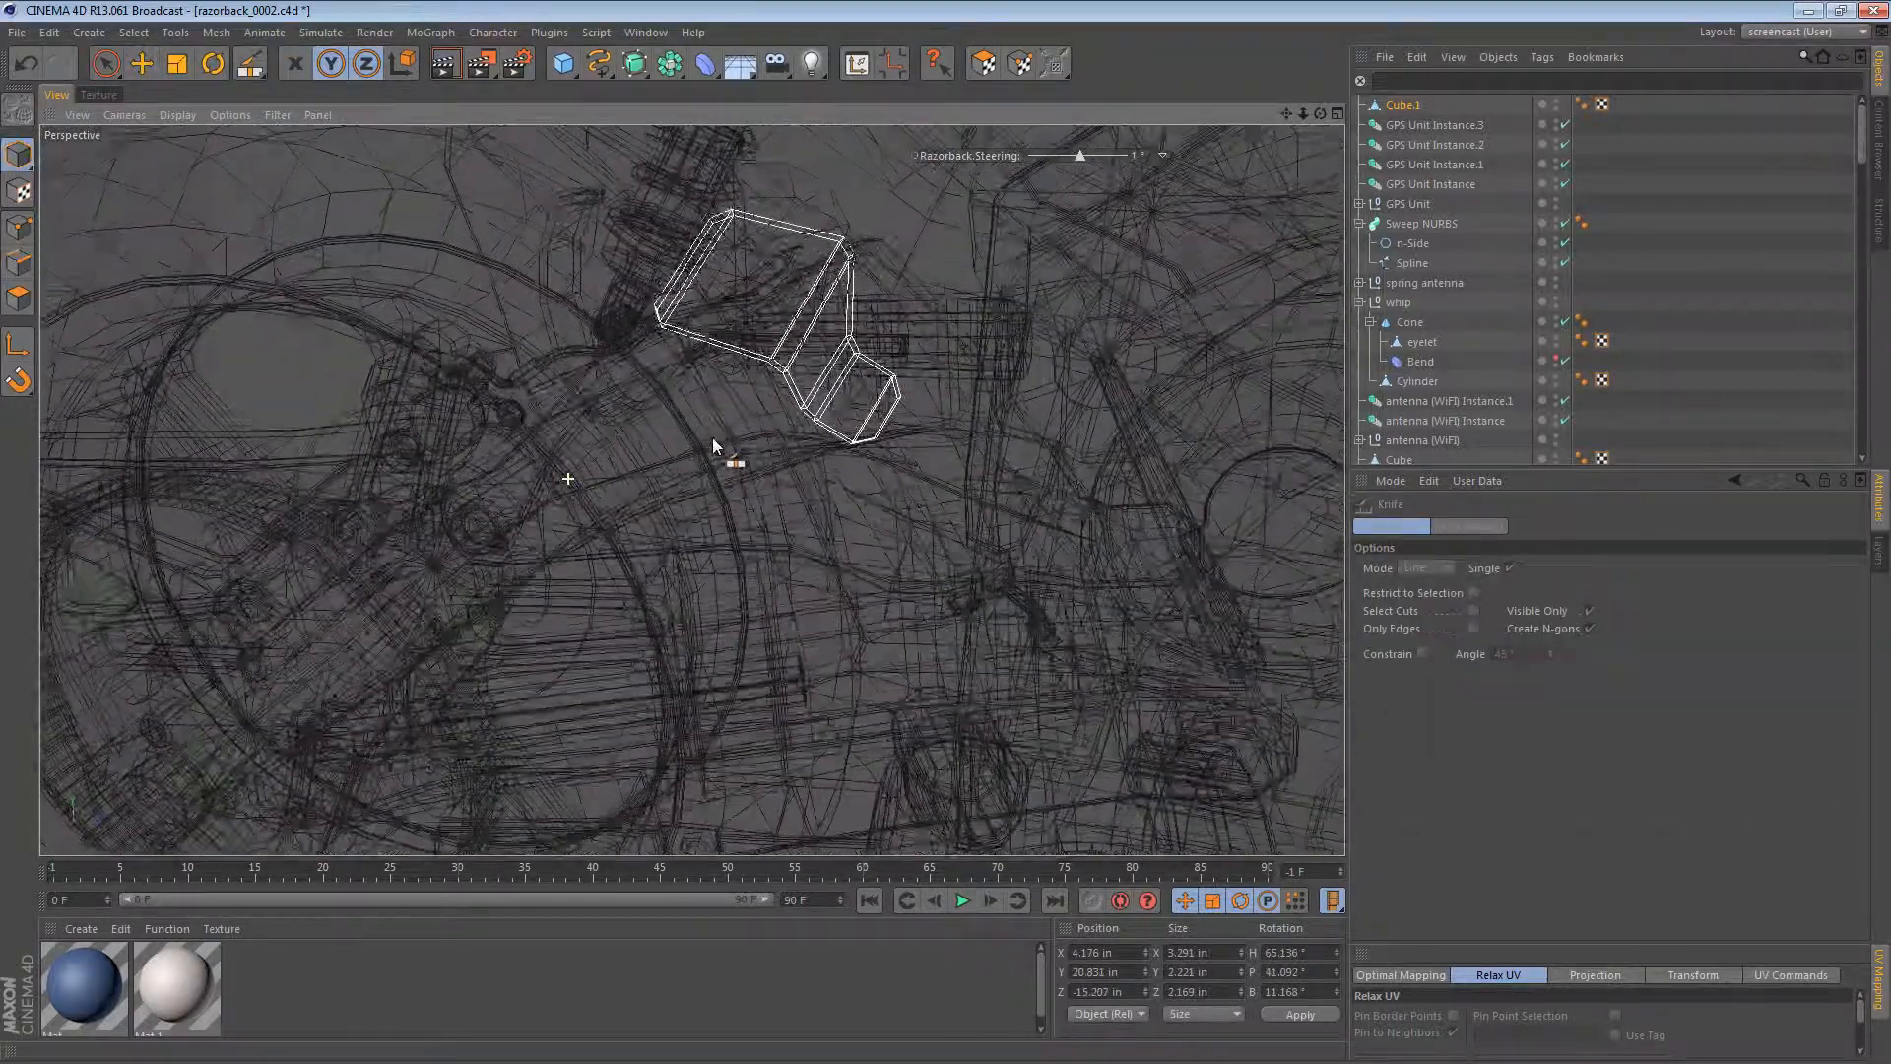
scroll(764, 416, down, 6)
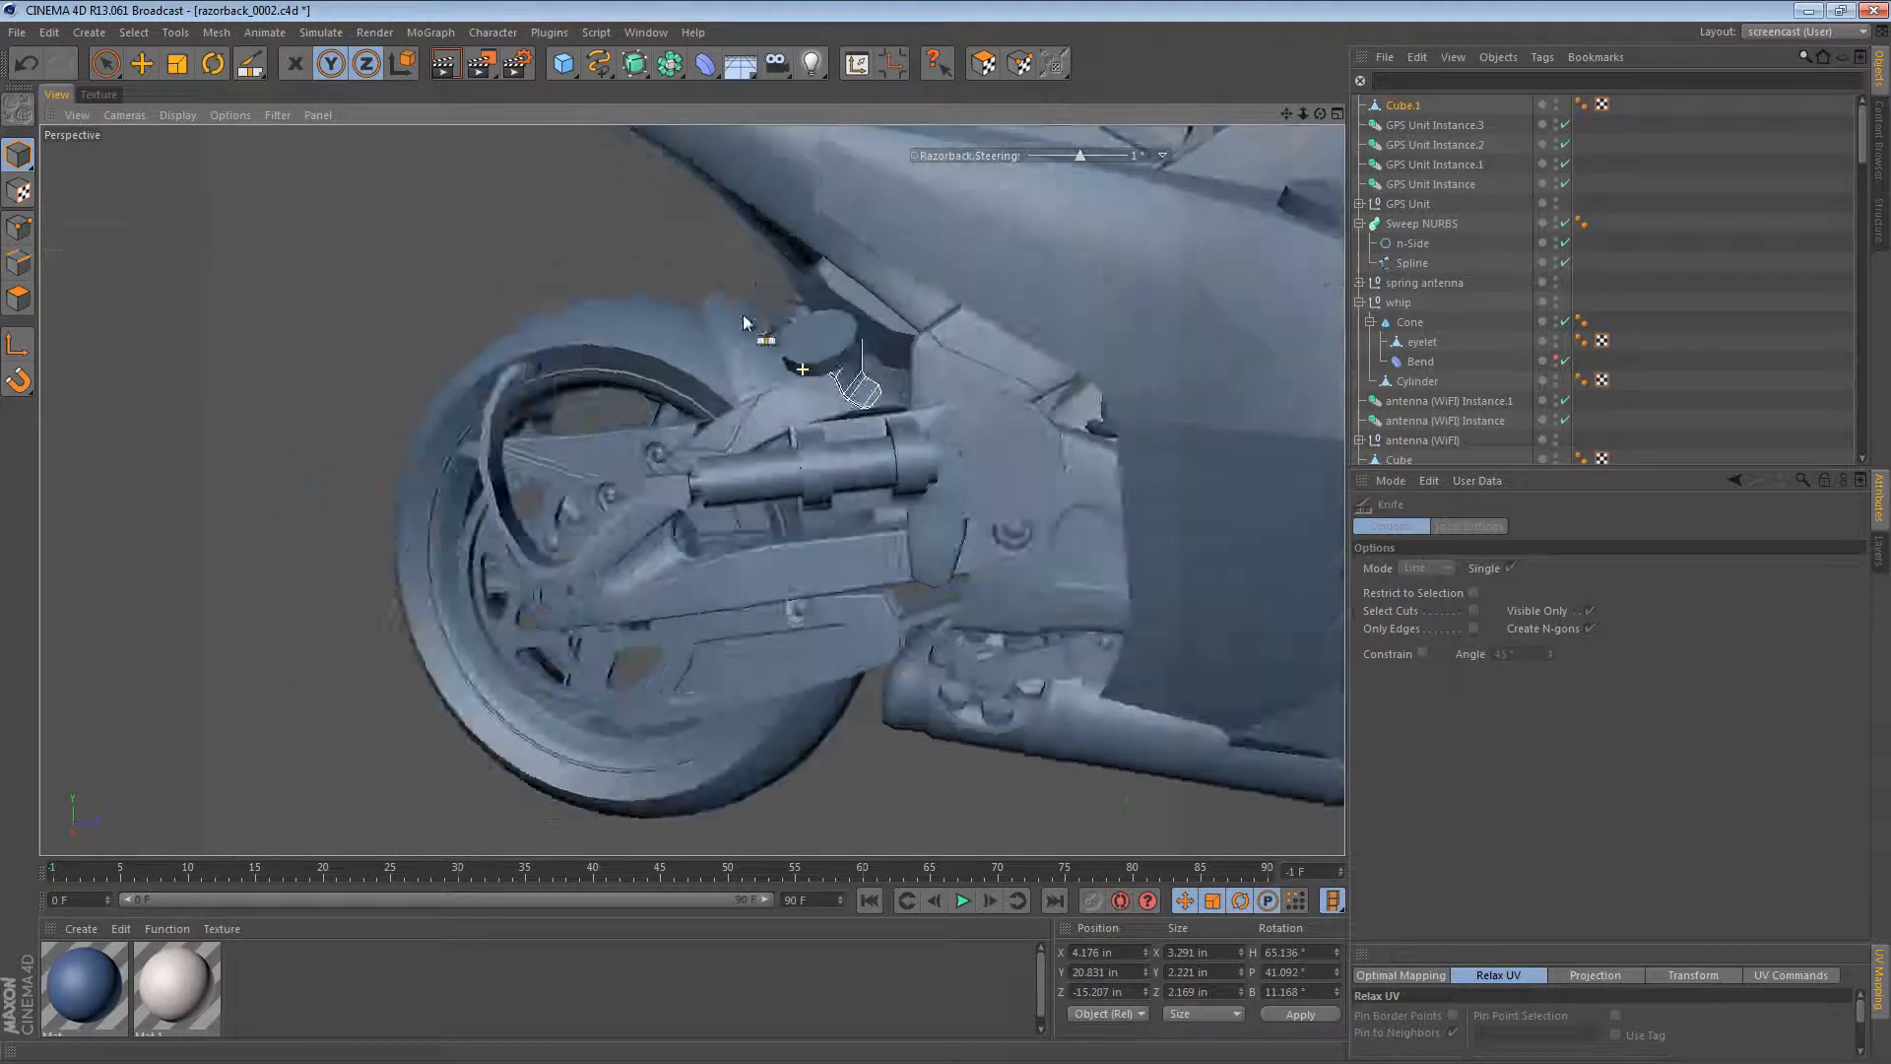
alt+drag(742, 315, 701, 347)
alt+right_drag(700, 347, 1143, 382)
key(e)
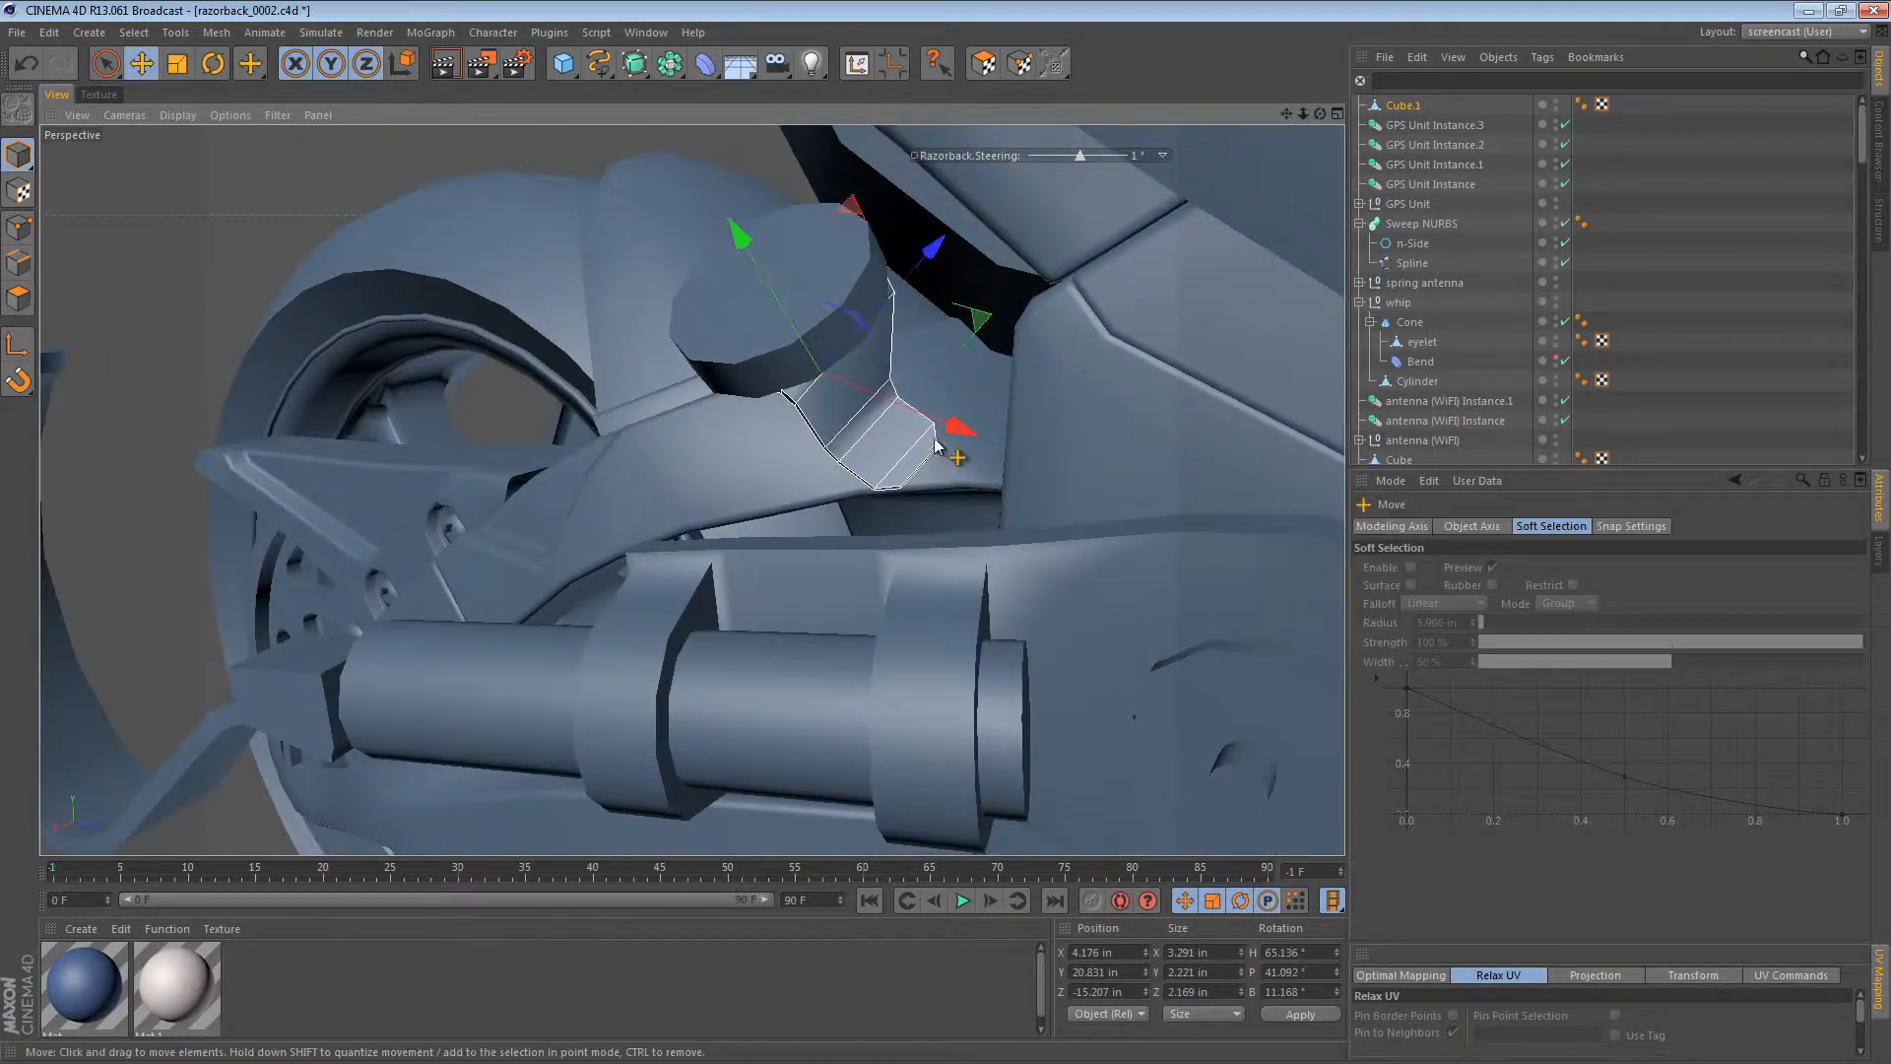
Step: Set the Phong Angle of the bracket's Phong tag to 60° and deselect the bracket
click(1410, 106)
click(1583, 104)
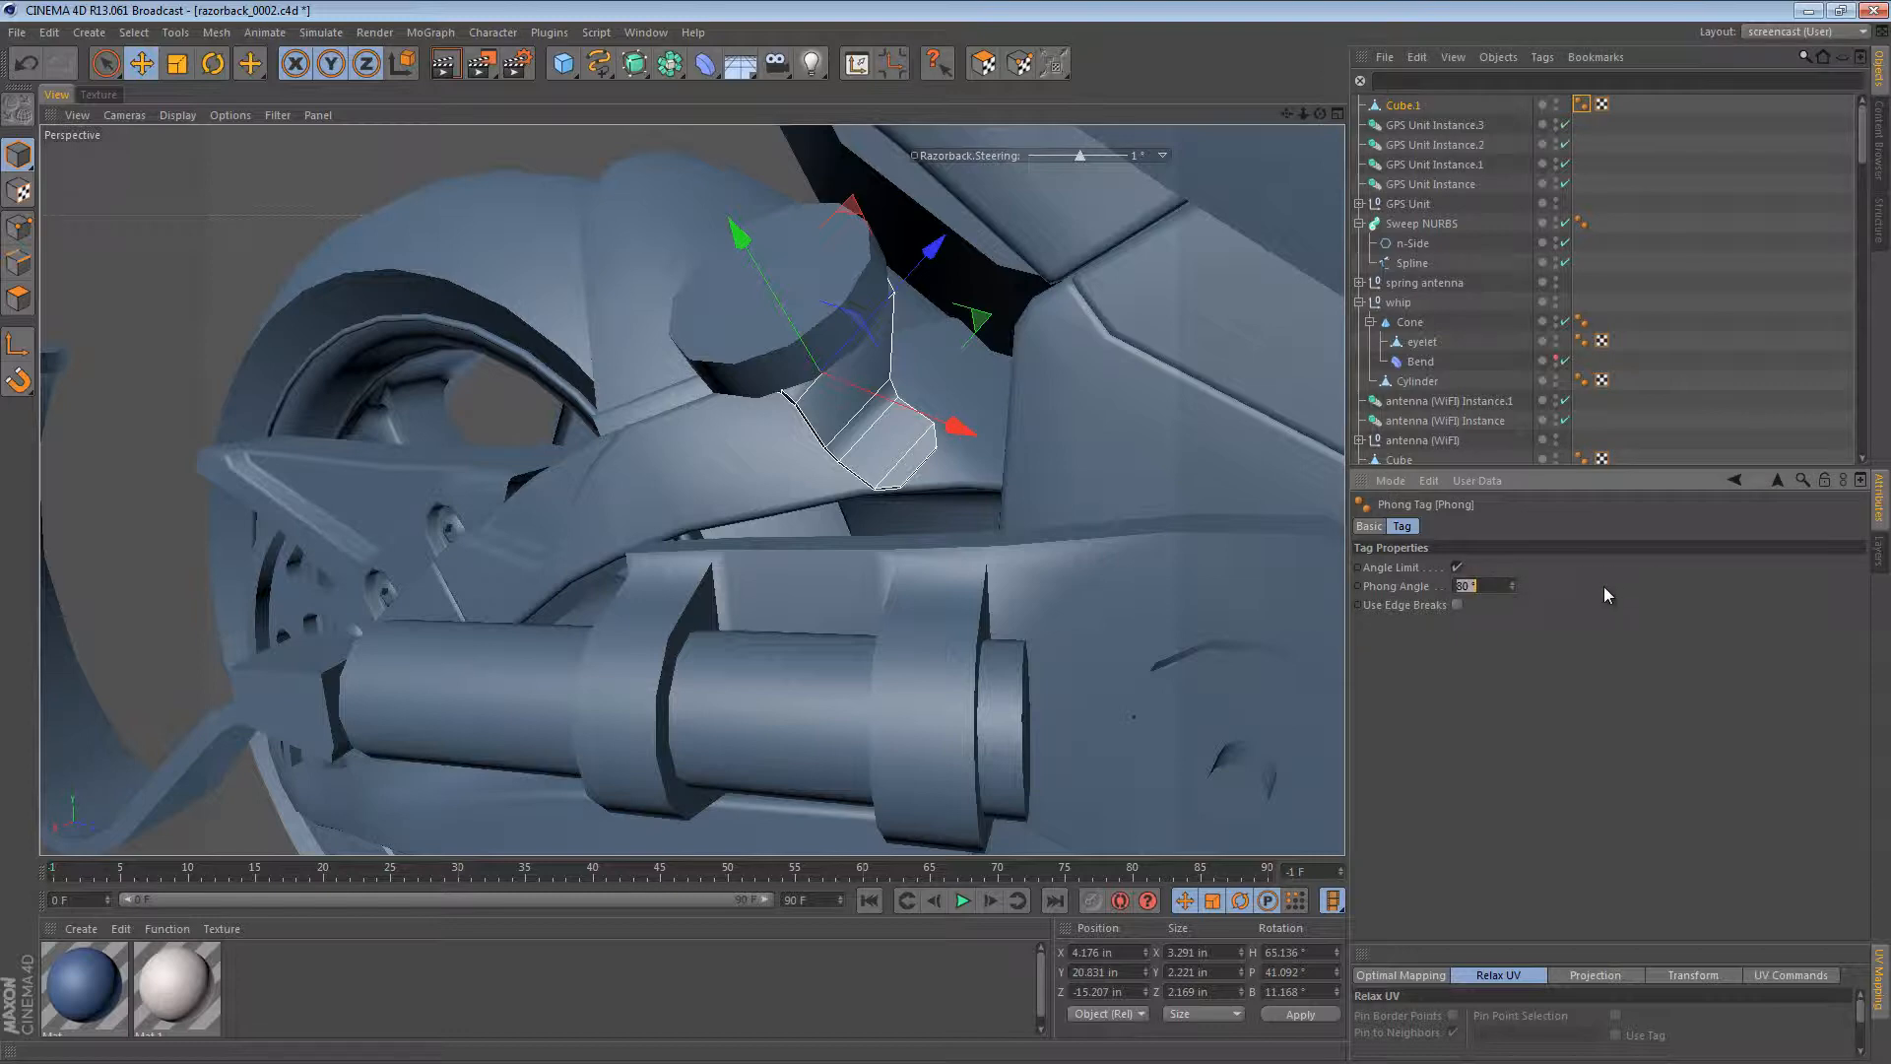
text(60)
key(Return)
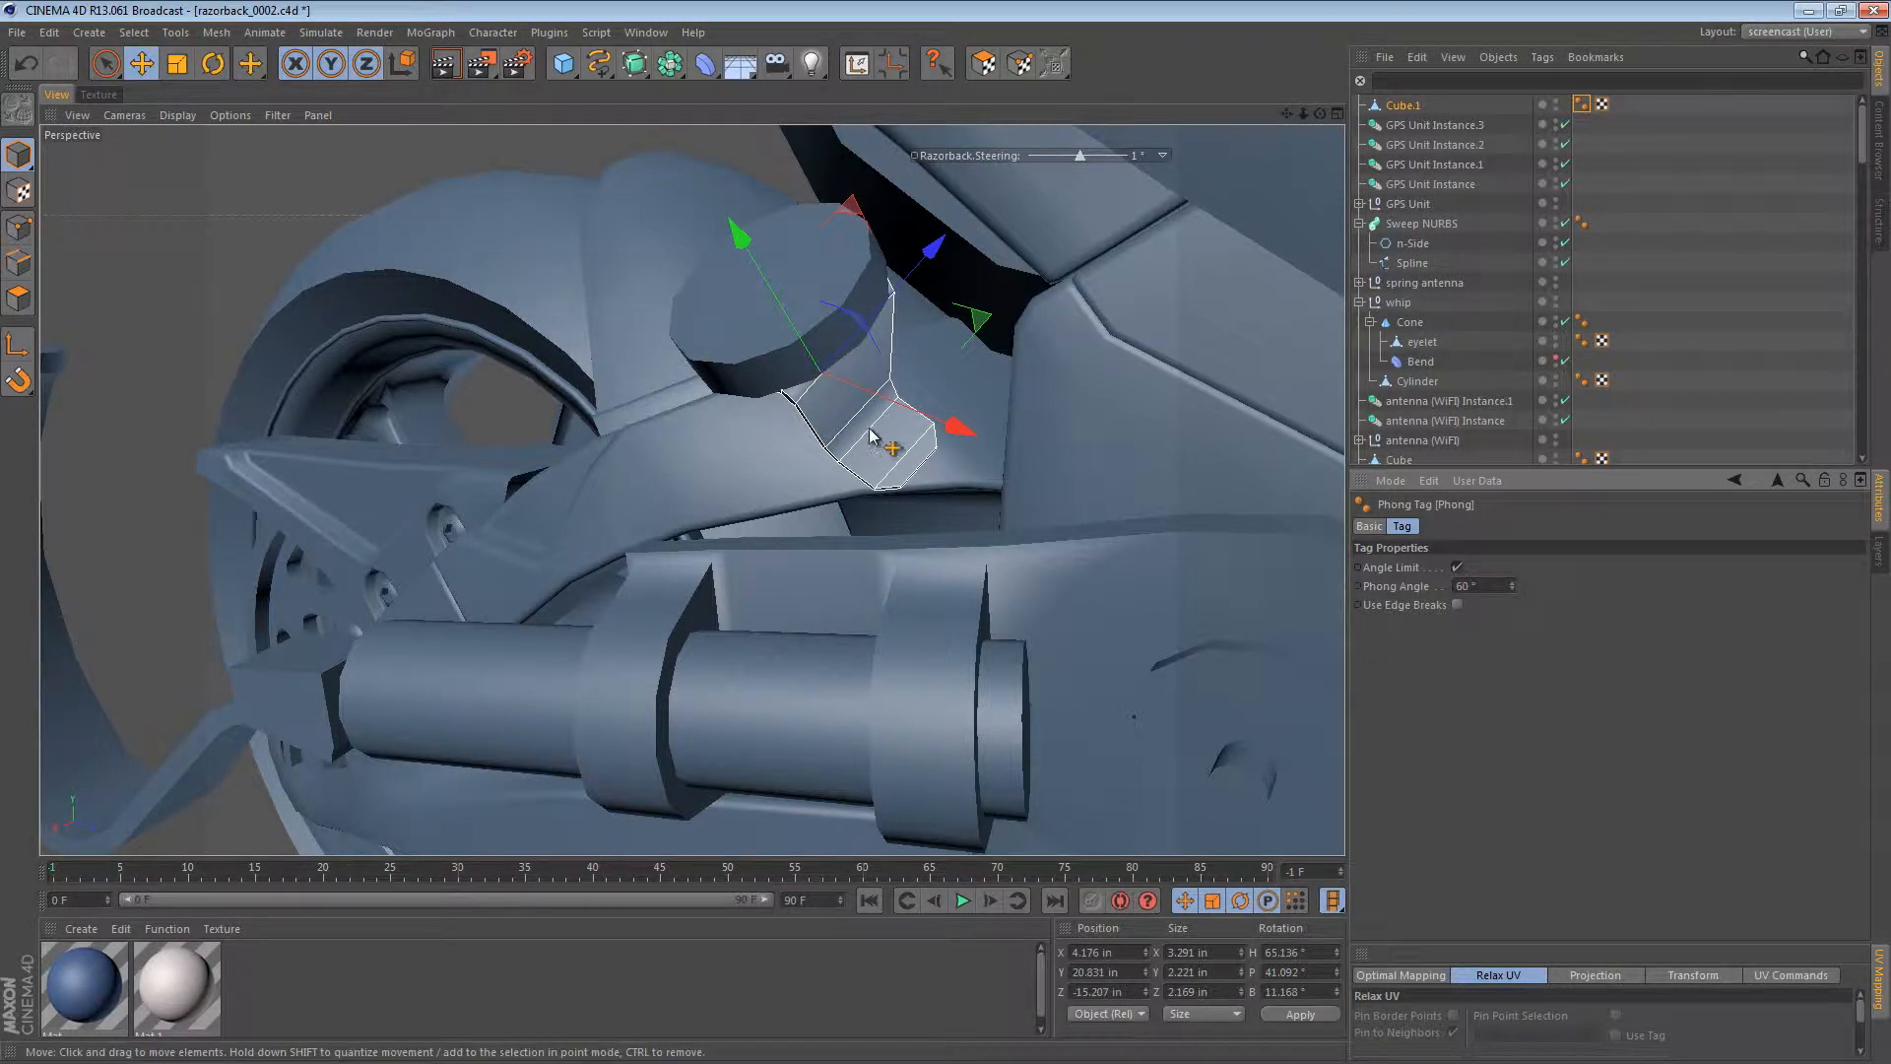
alt+drag(868, 428, 880, 369)
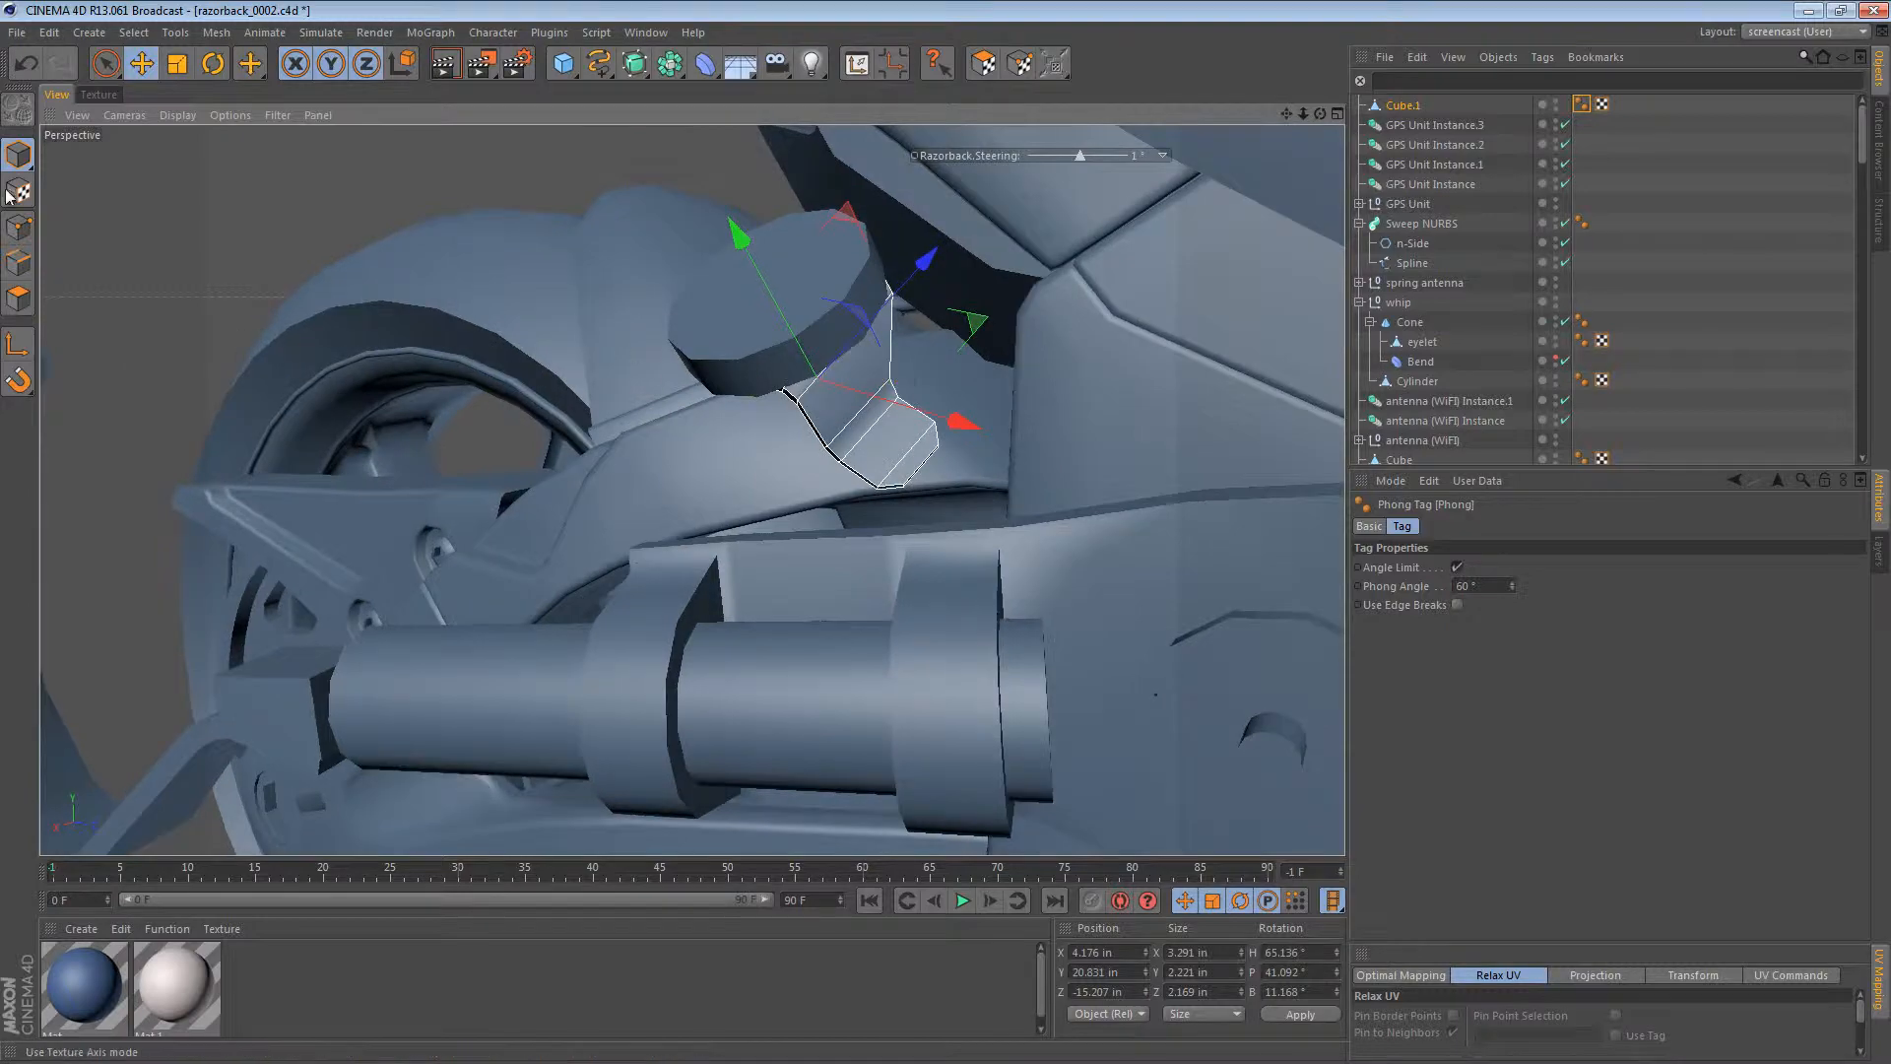
click(202, 244)
Step: In the Top view, shift the bracketed GPS unit beside the rear fender inward to about X 4.46 in, Z -15.03 in
alt+right_drag(798, 389, 880, 419)
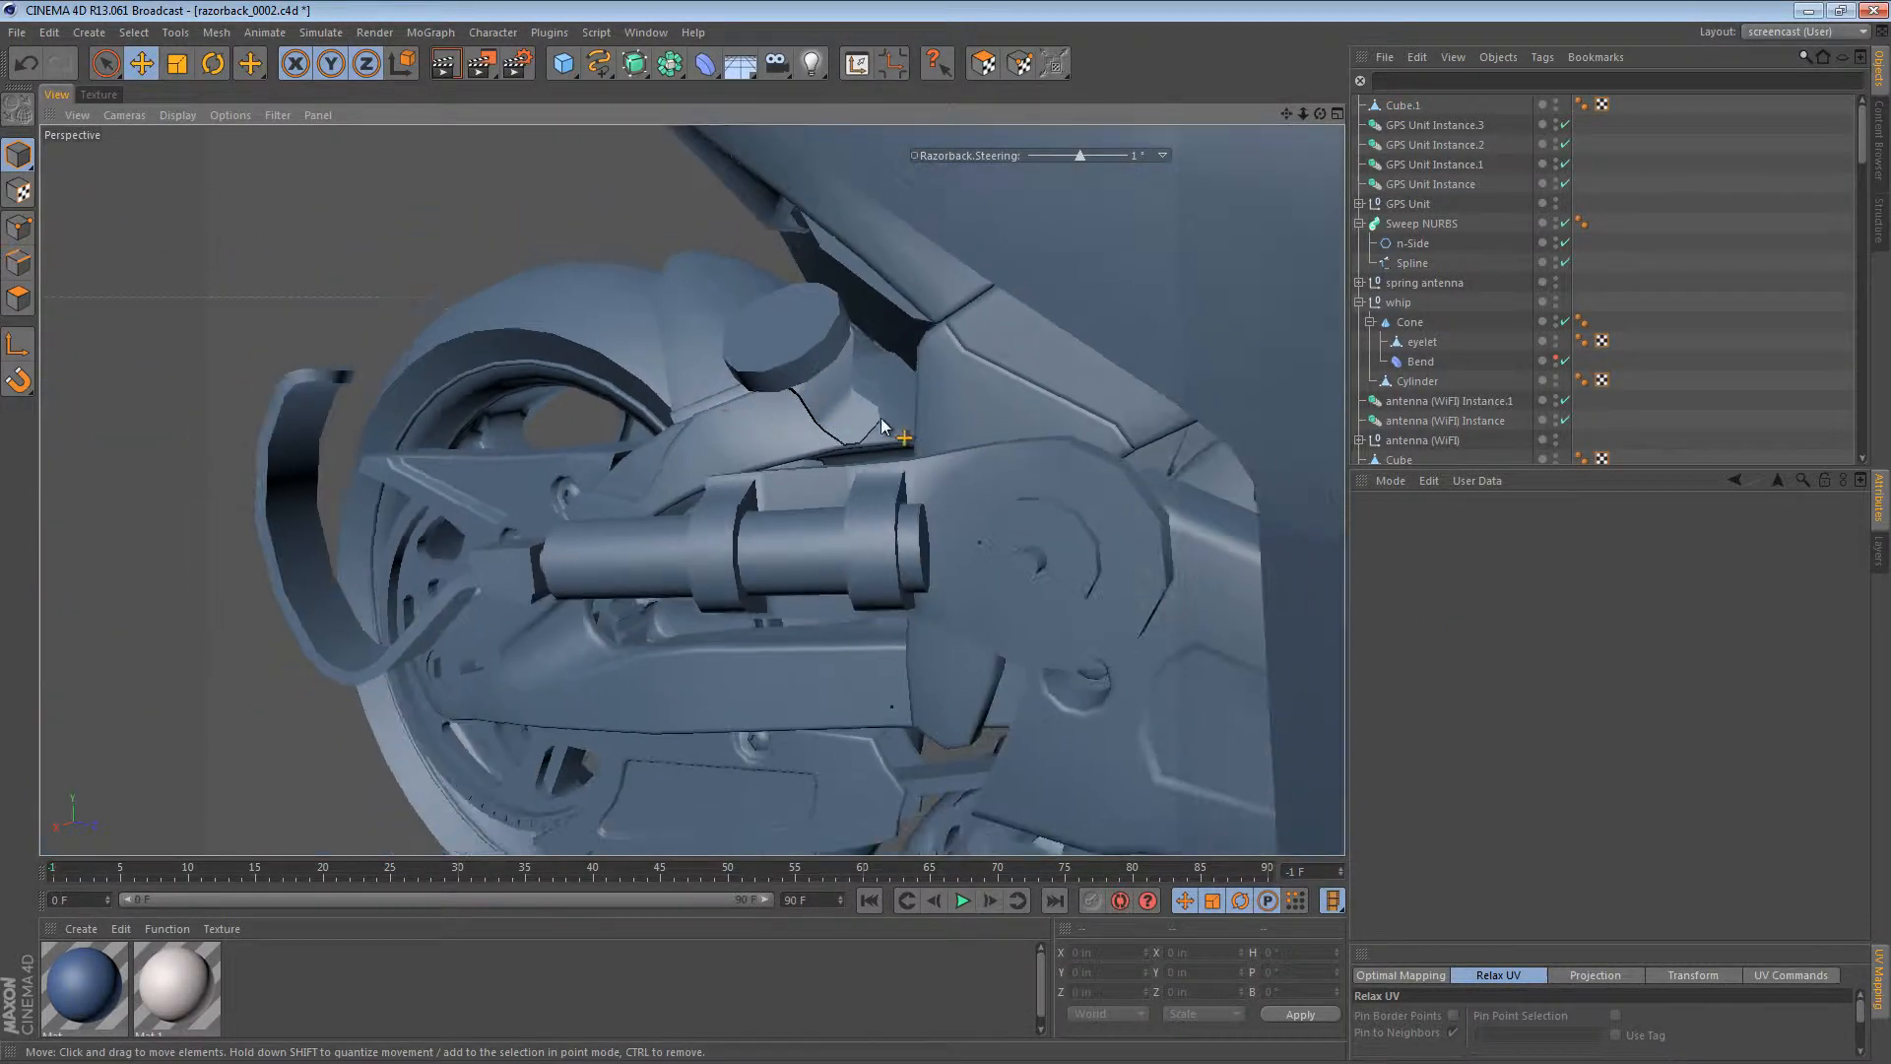
alt+drag(812, 397, 726, 541)
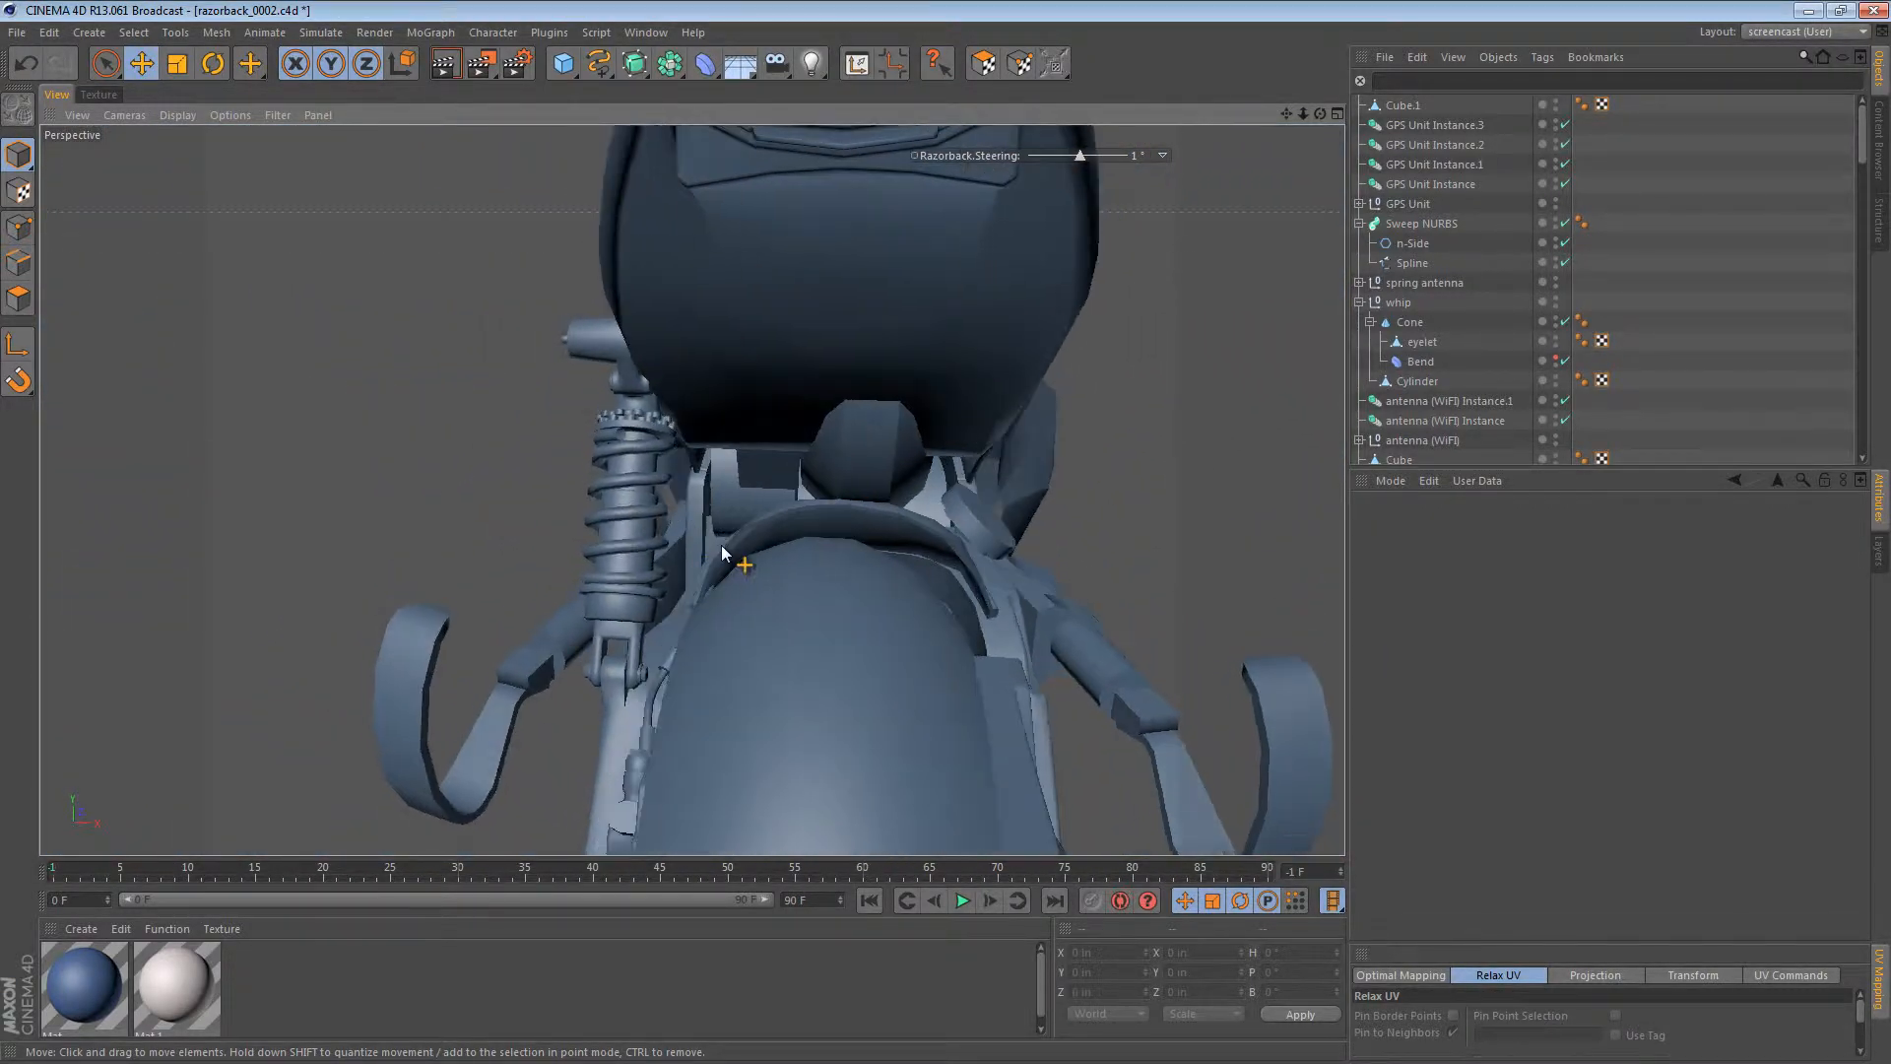
click(1012, 537)
click(975, 522)
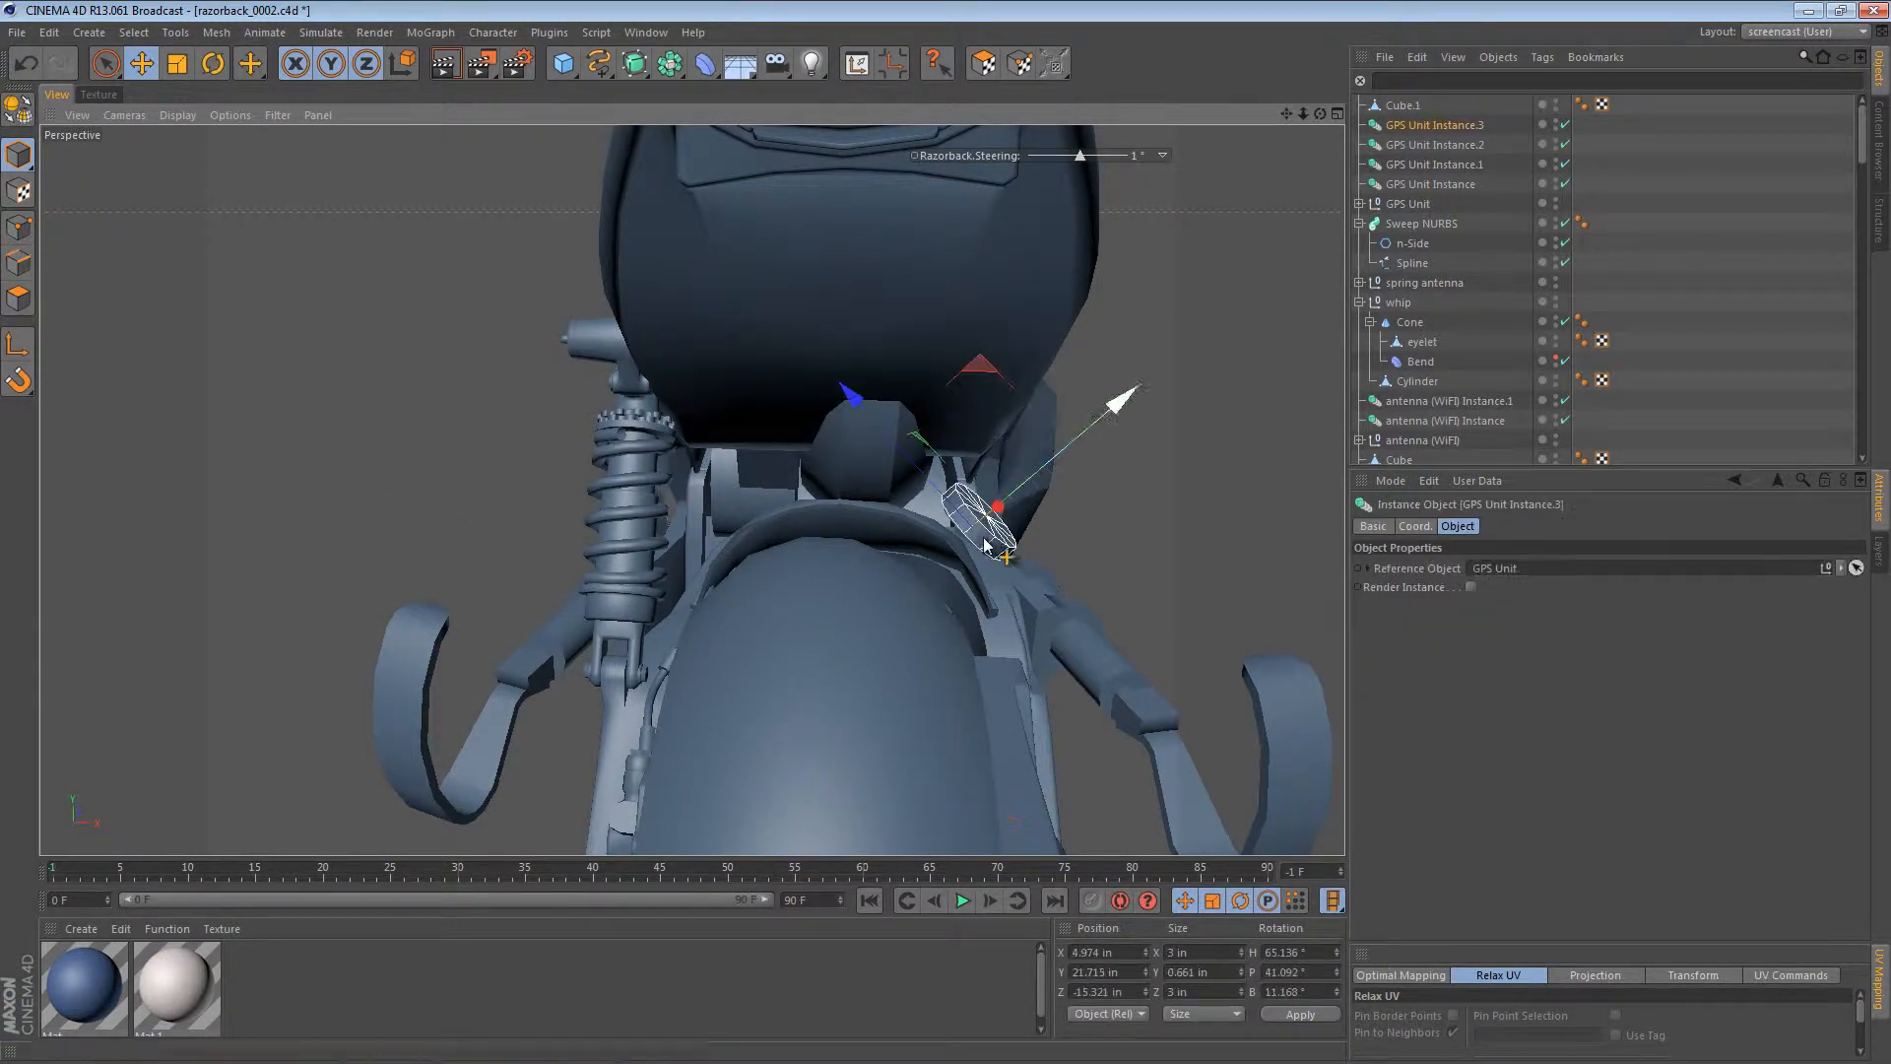
key(F2)
alt+middle_drag(861, 424, 848, 489)
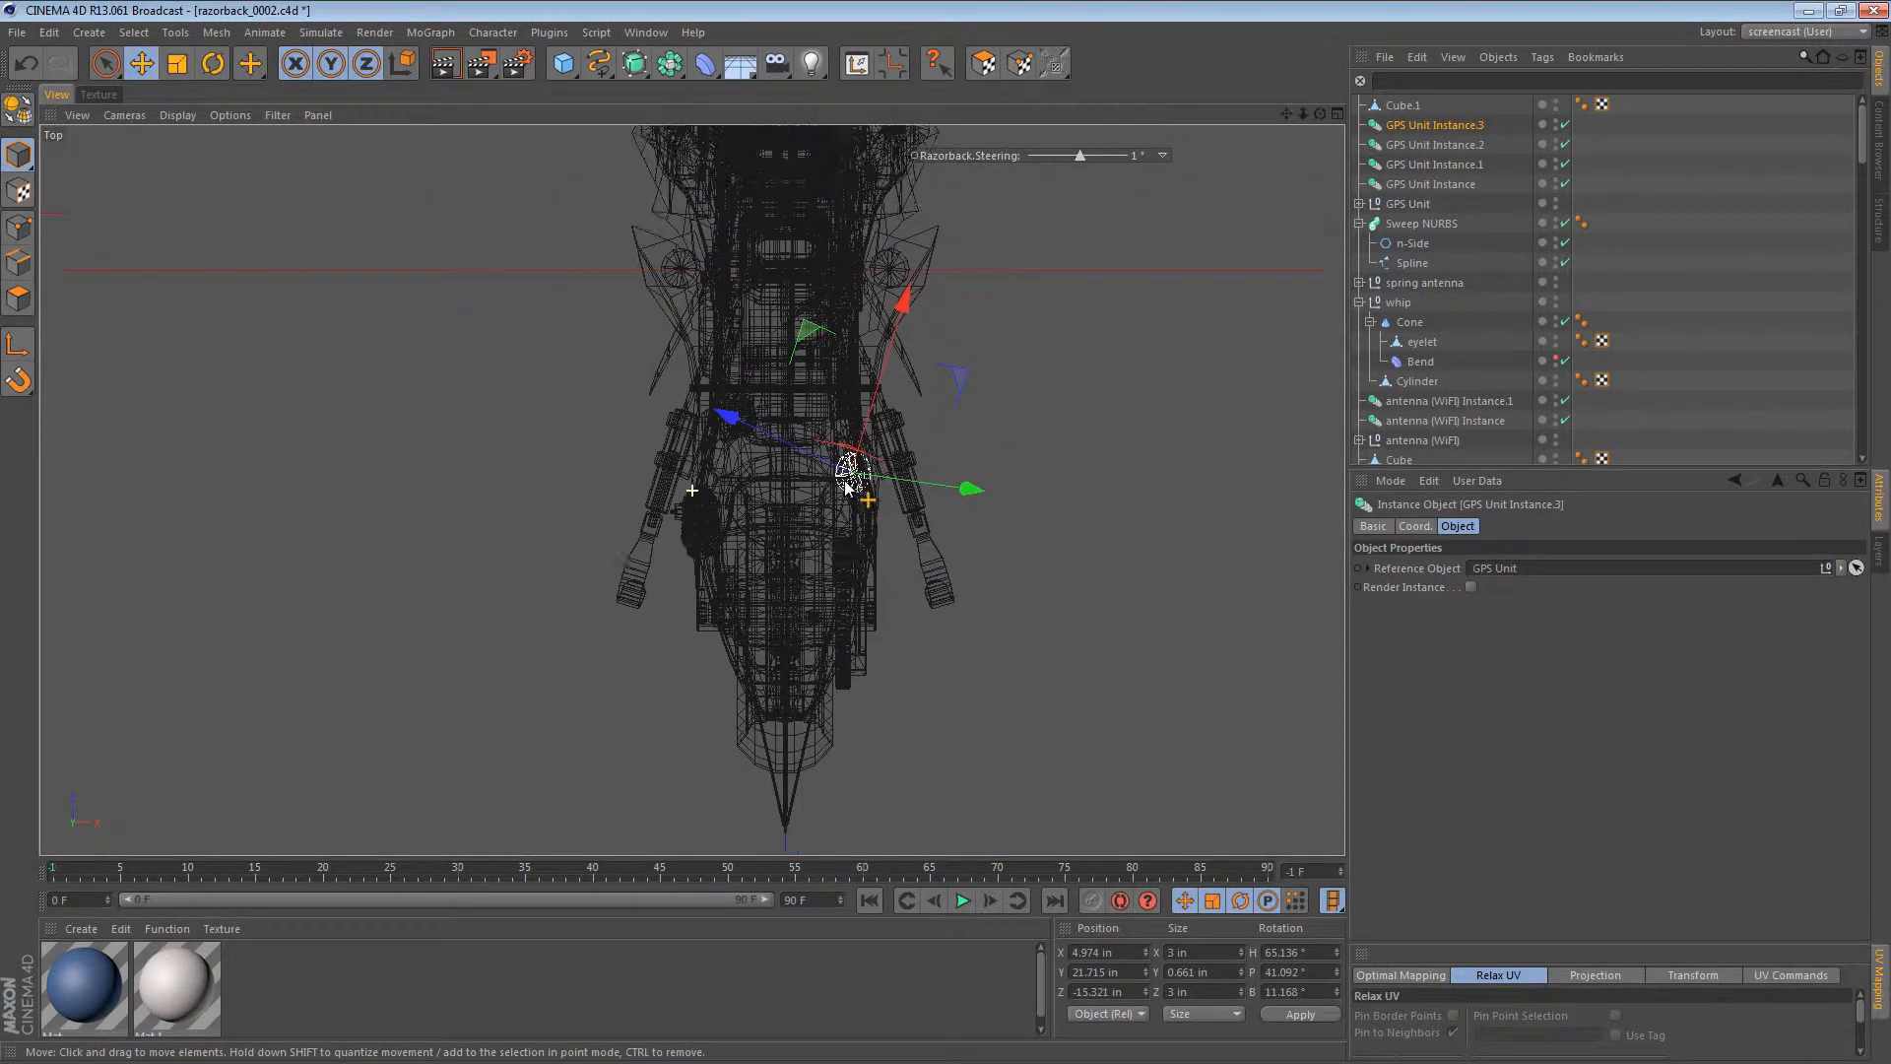
alt+right_drag(874, 476, 1032, 479)
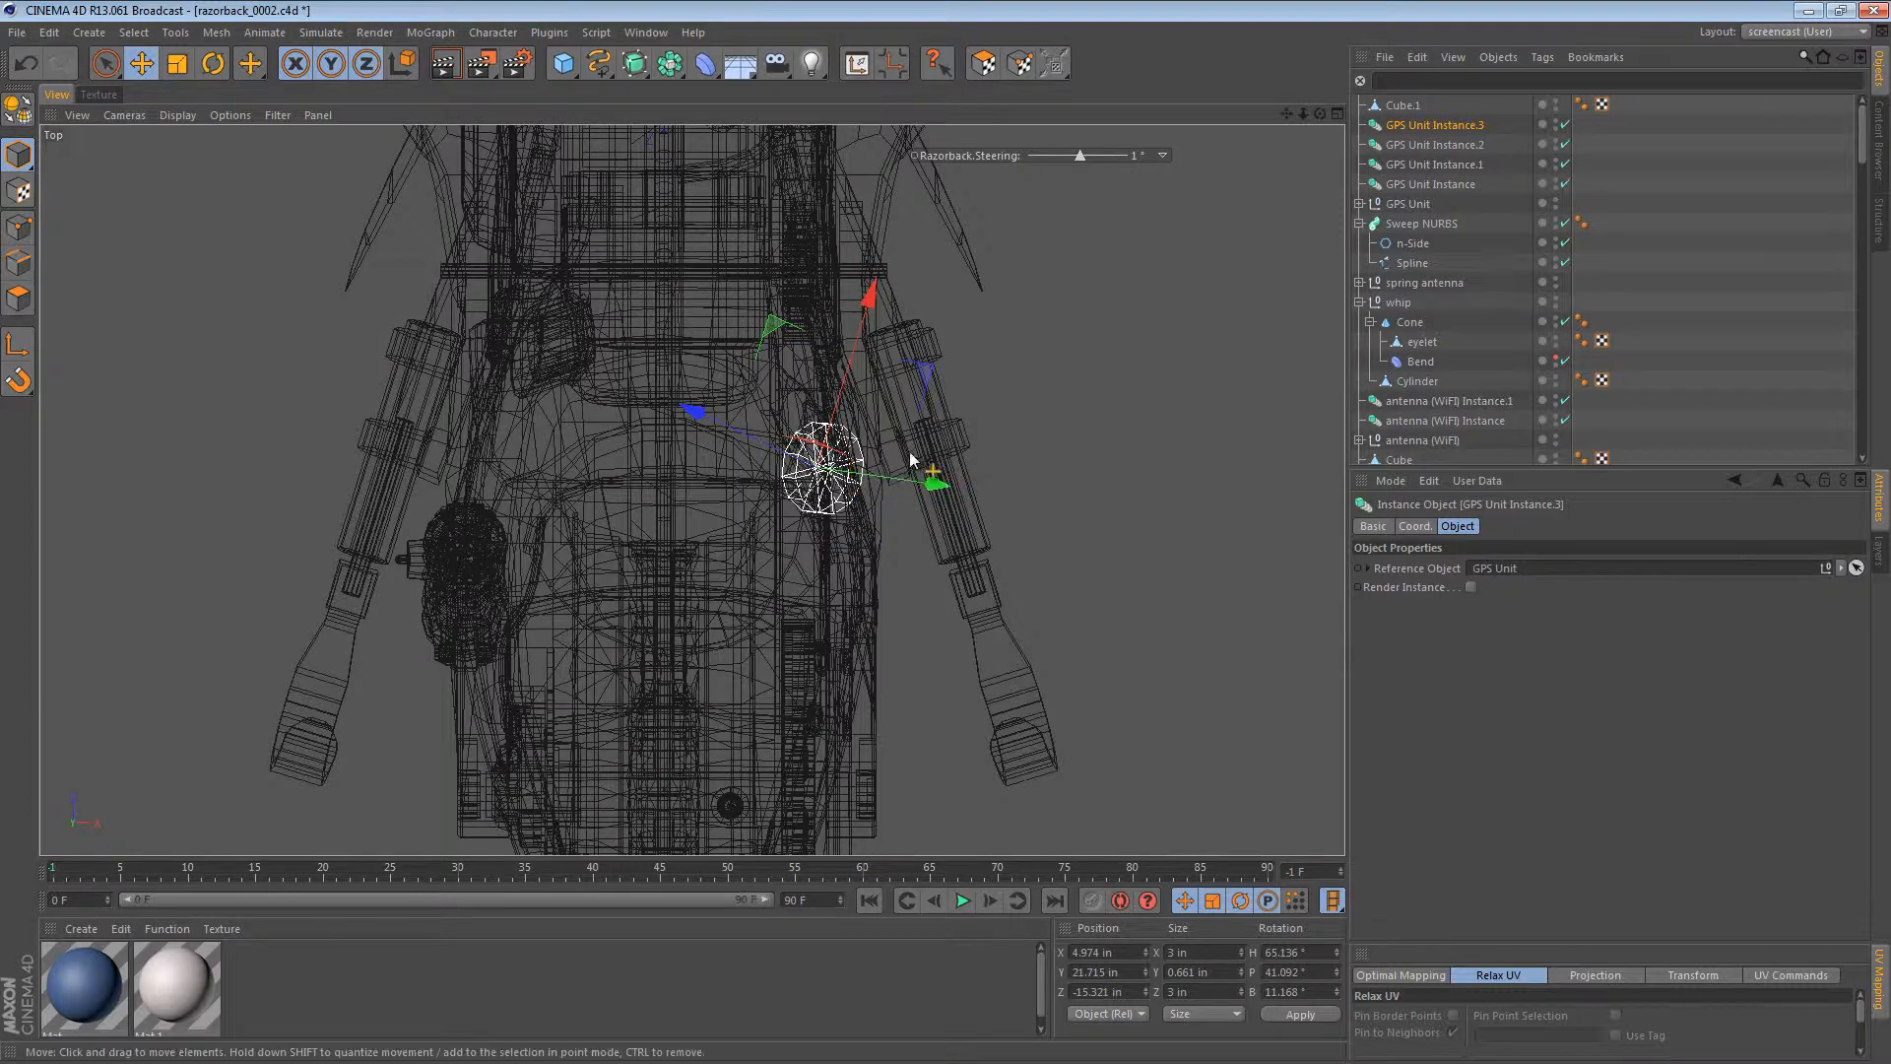
drag(912, 460, 622, 487)
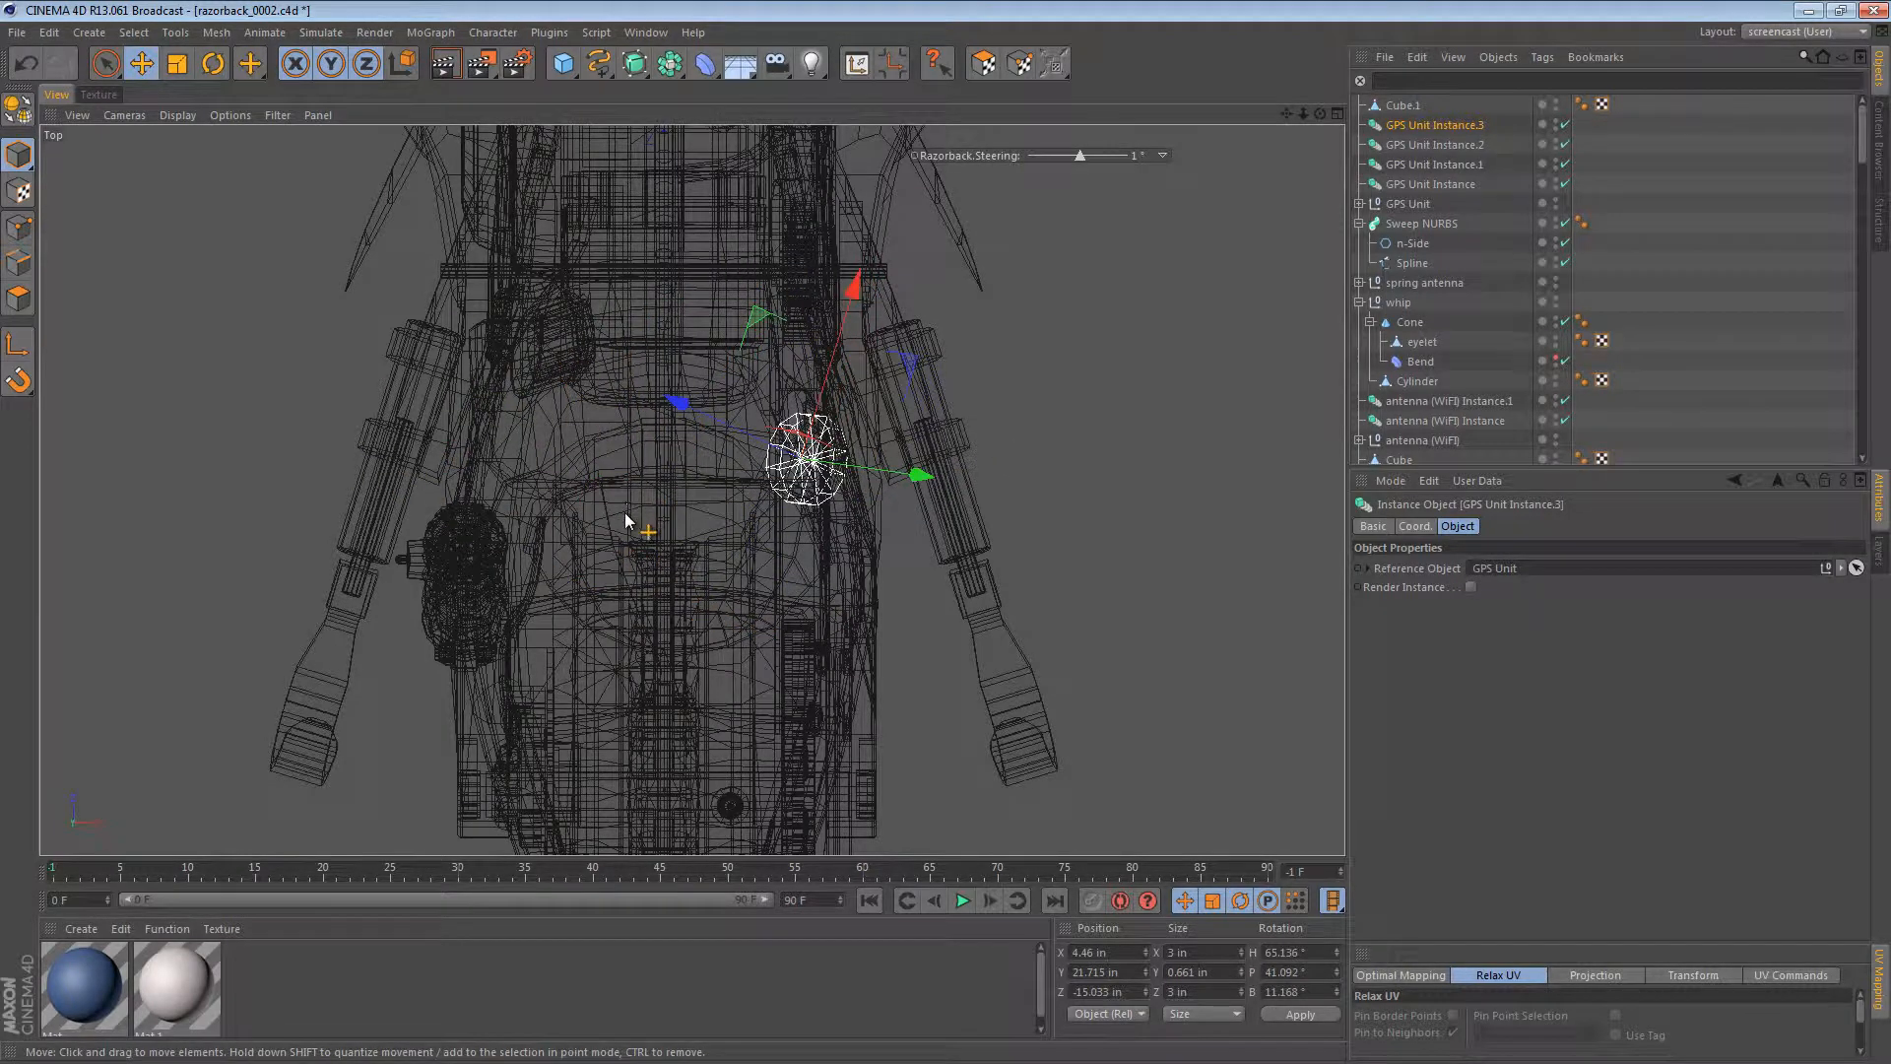
key(F1)
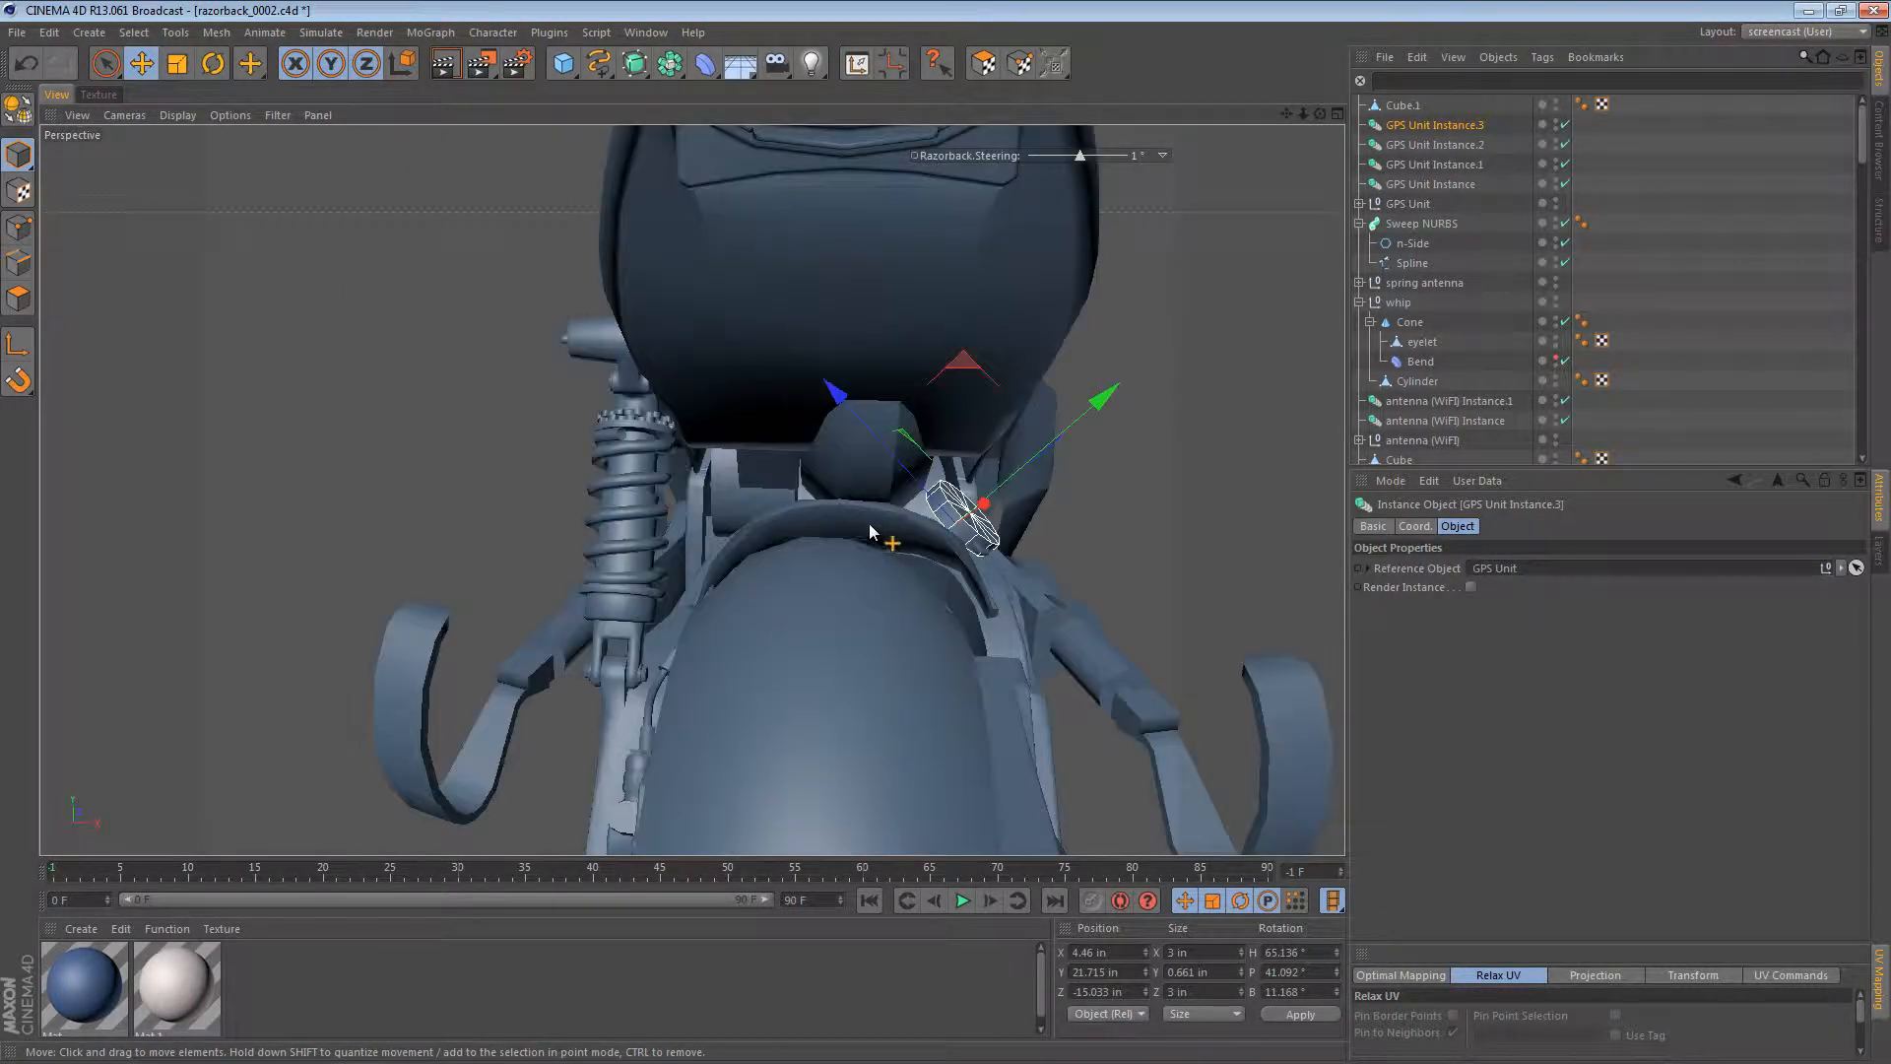
Step: Duplicate the bracketed GPS unit to the shock absorber's side of the motorcycle, at about X -11.52 in, Y 25.43 in
ctrl+drag(985, 532, 495, 359)
ctrl+drag(982, 508, 638, 386)
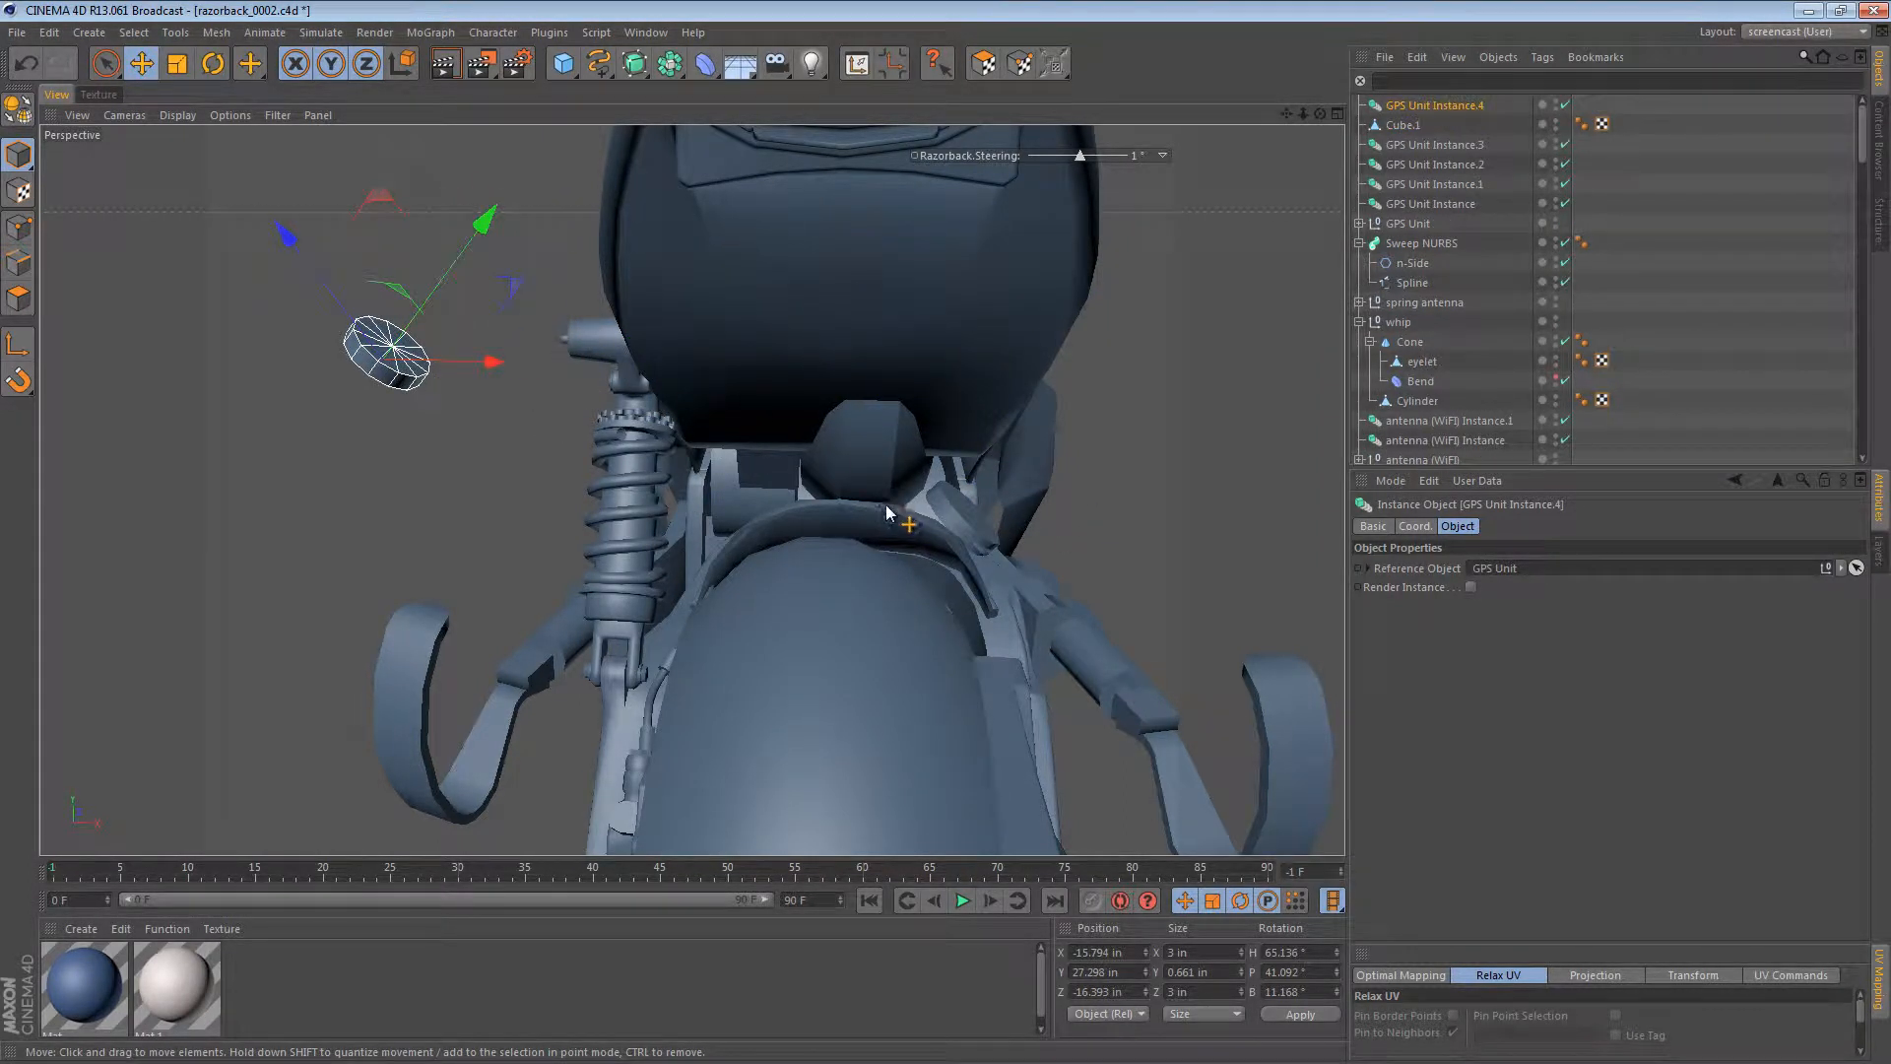
key(ctrl+z)
ctrl+drag(1129, 554, 670, 440)
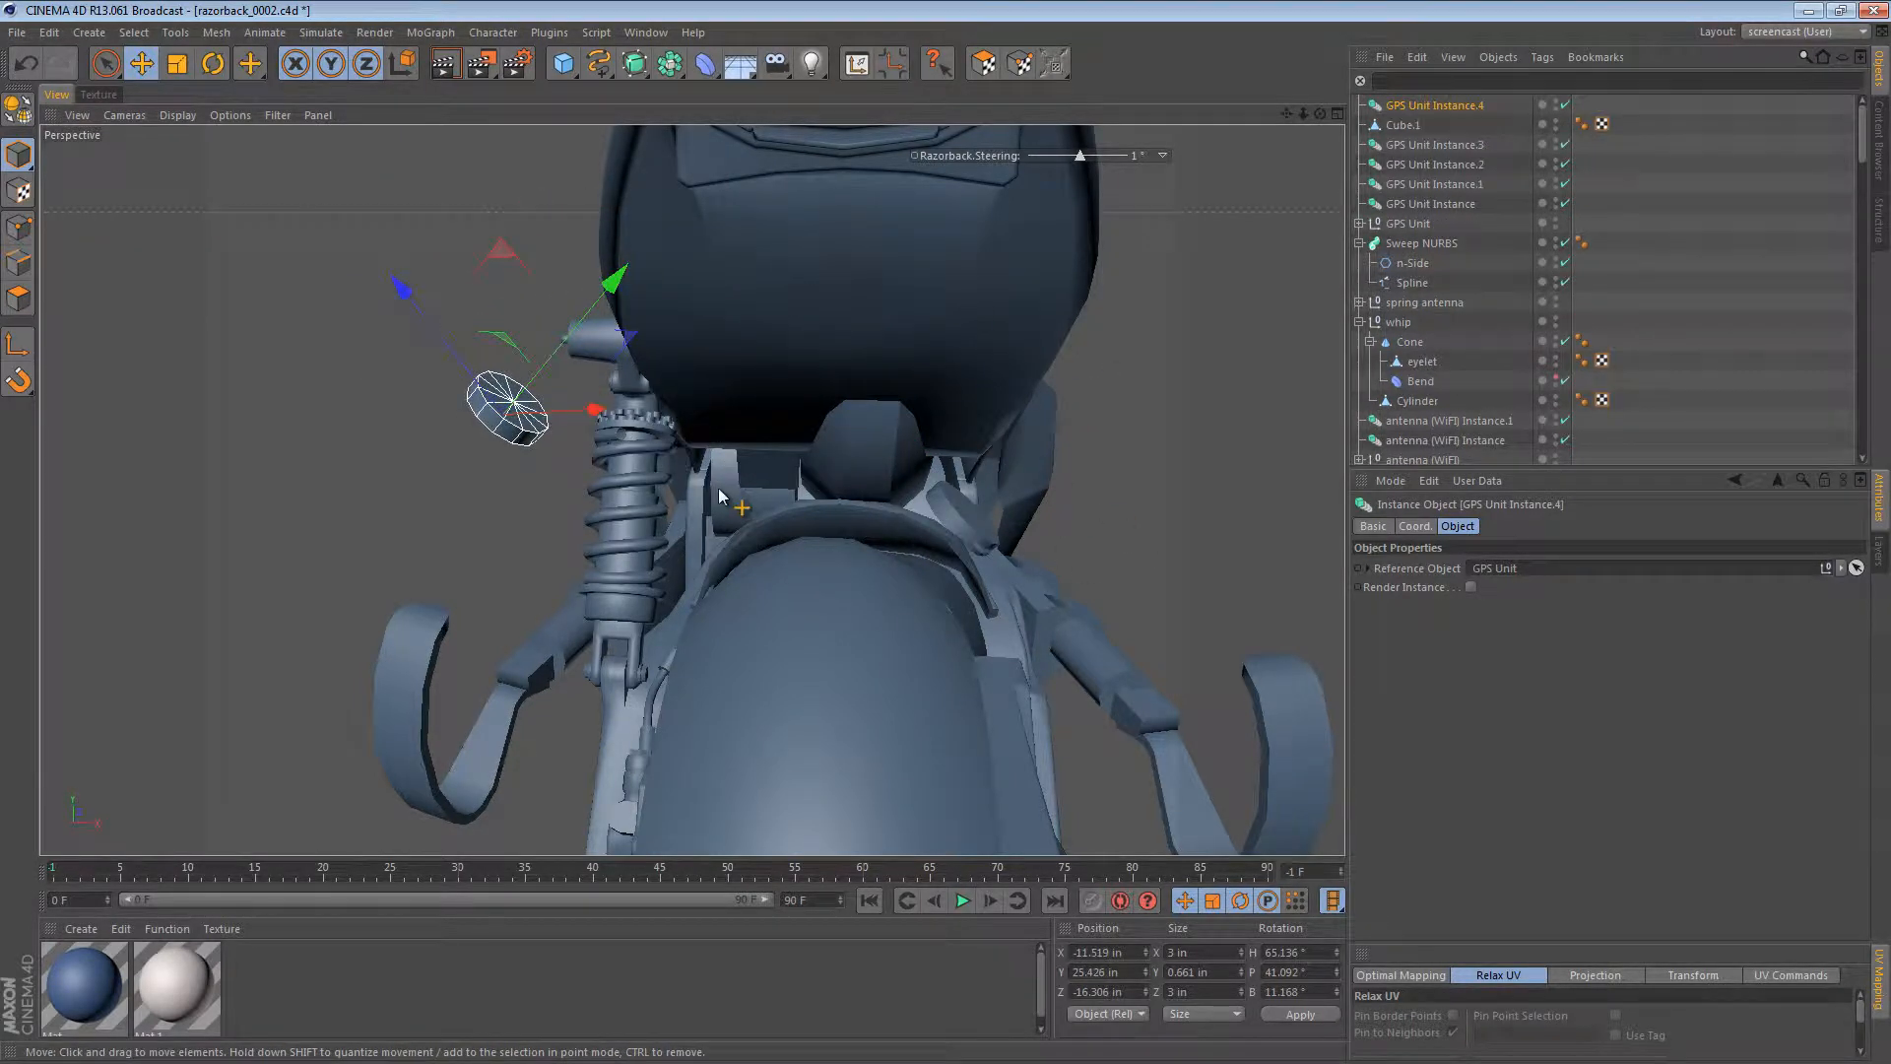
Step: In the Top view, move the duplicate to about X -5.49 in, Z -17.35 in and rotate it to about H 97.2°, P -28.3°, B -22.8°
key(F2)
alt+middle_drag(489, 457, 603, 404)
alt+right_drag(603, 403, 636, 432)
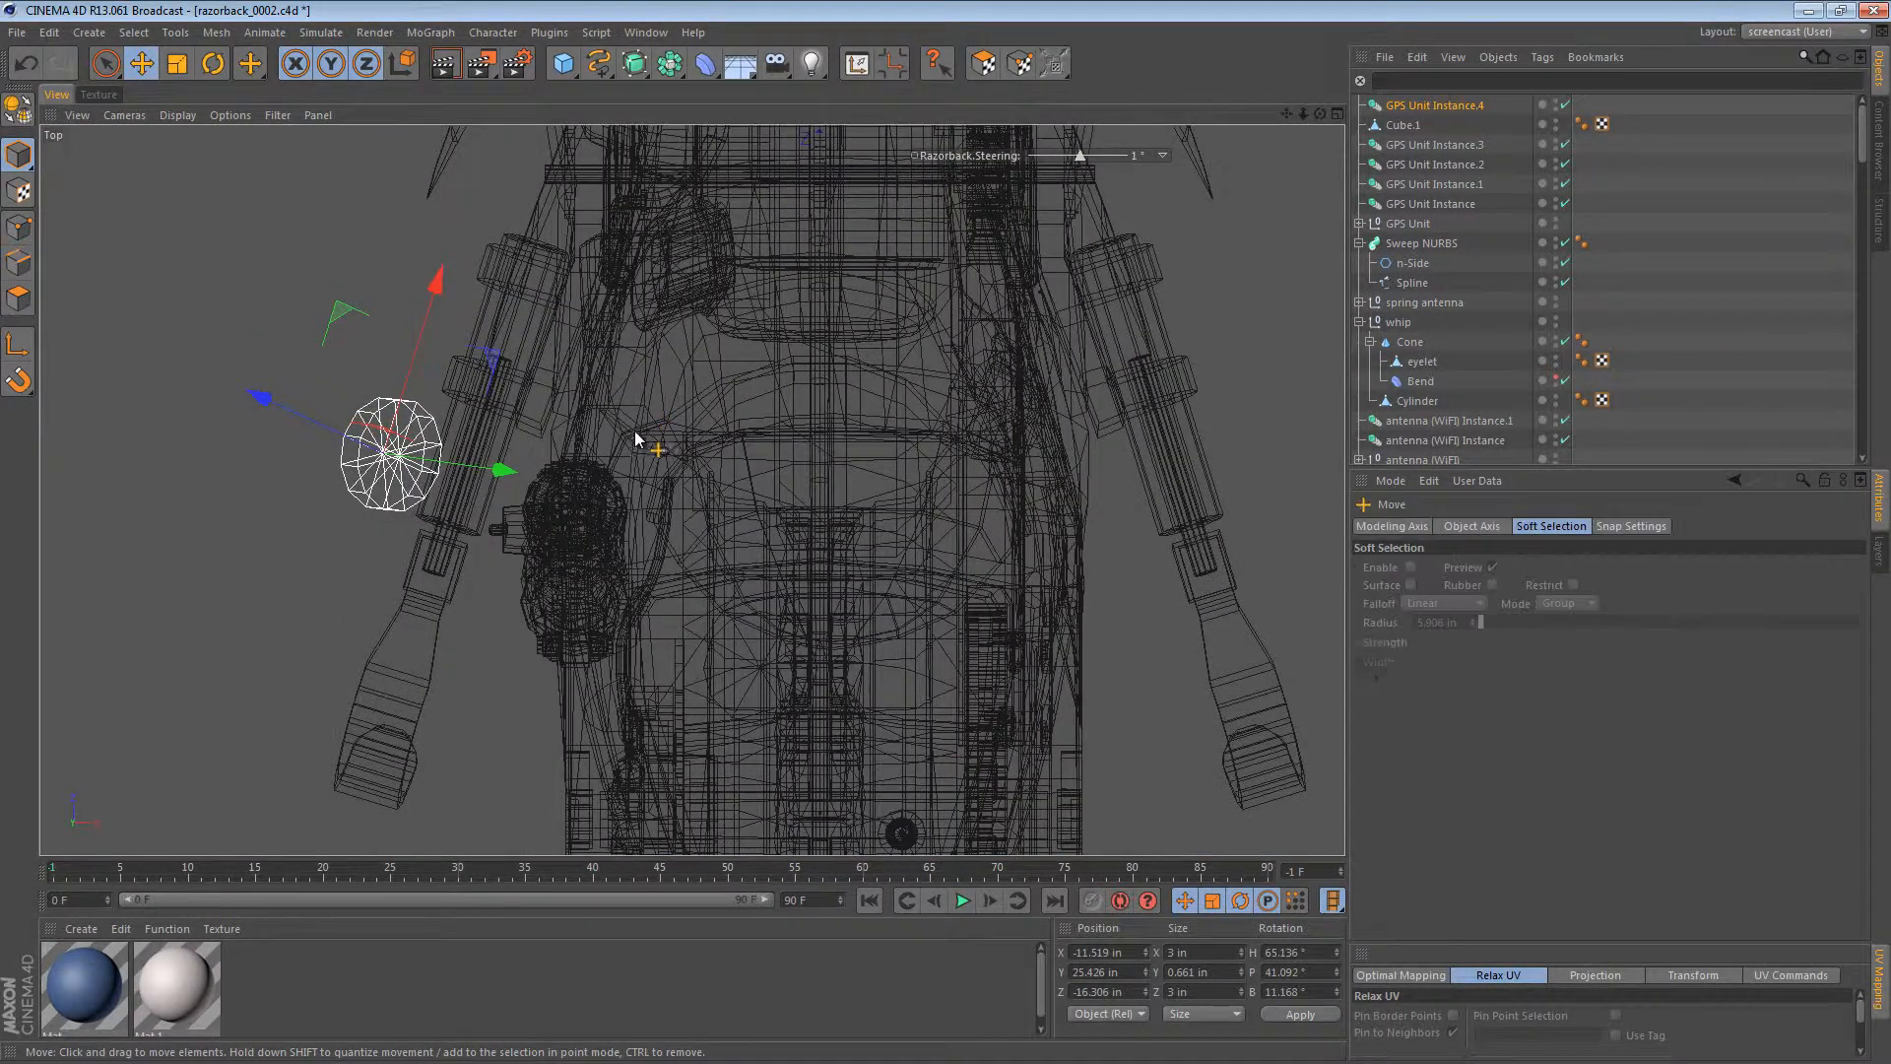
drag(636, 433, 478, 555)
key(r)
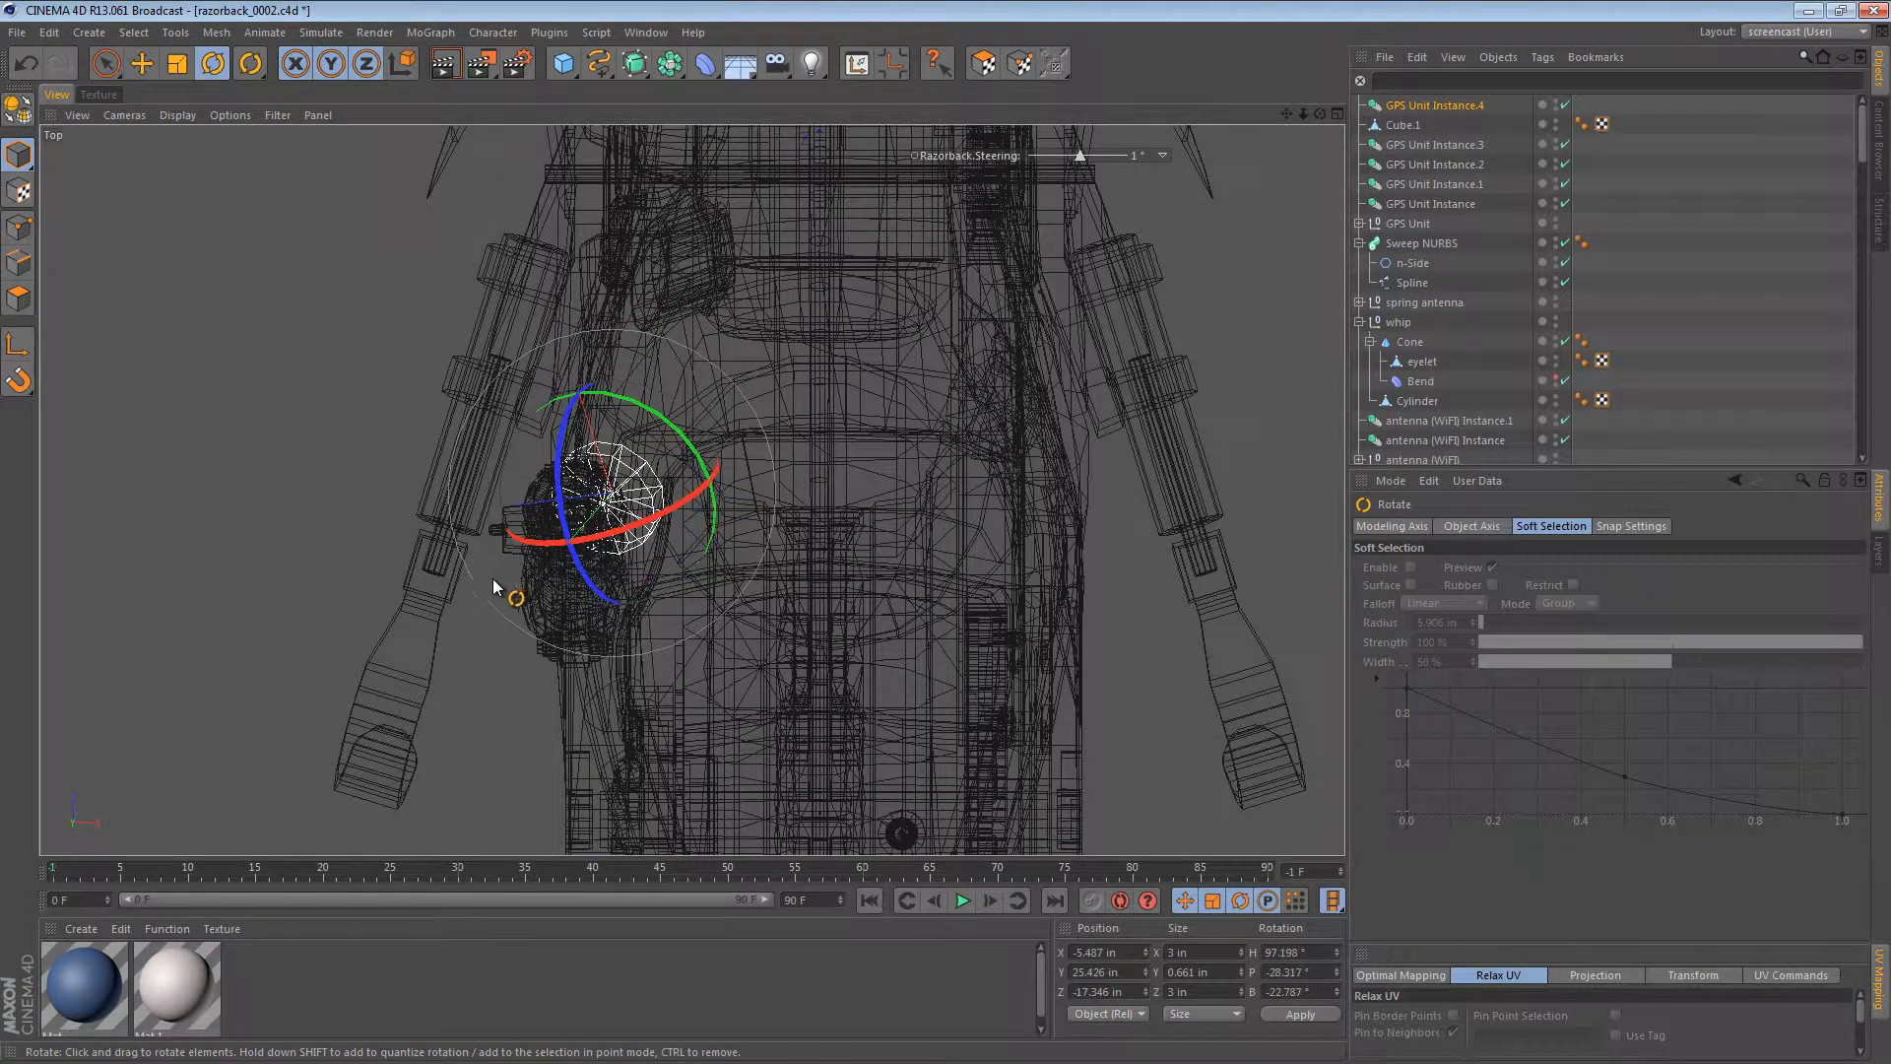
Step: In the Perspective view, move the duplicate GPS unit behind the shock absorber to about X -5.41 in, Y 25.83 in, Z -20.28 in
key(F1)
mouse_move(670, 495)
alt+mouse_down()
mouse_move(1014, 565)
mouse_move(970, 591)
alt+mouse_up()
key(e)
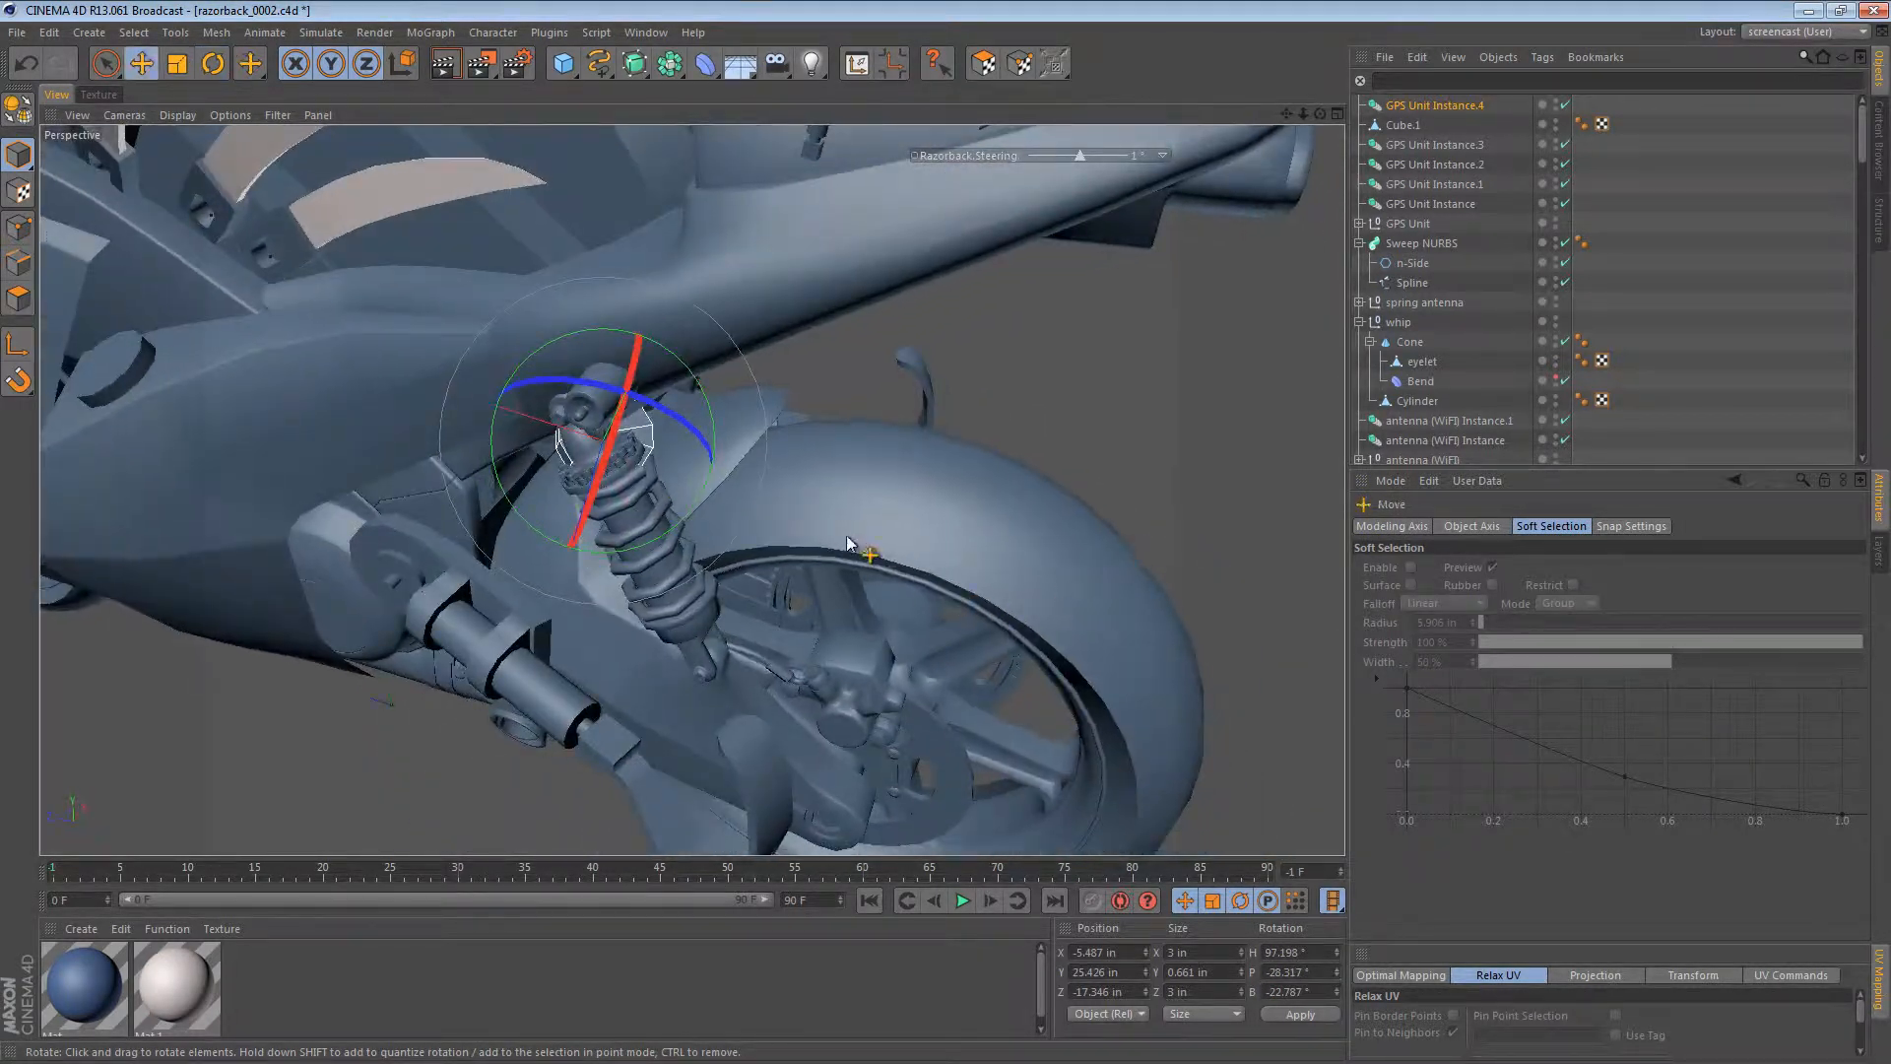
drag(847, 544, 744, 611)
alt+drag(537, 580, 583, 592)
key(ctrl+z)
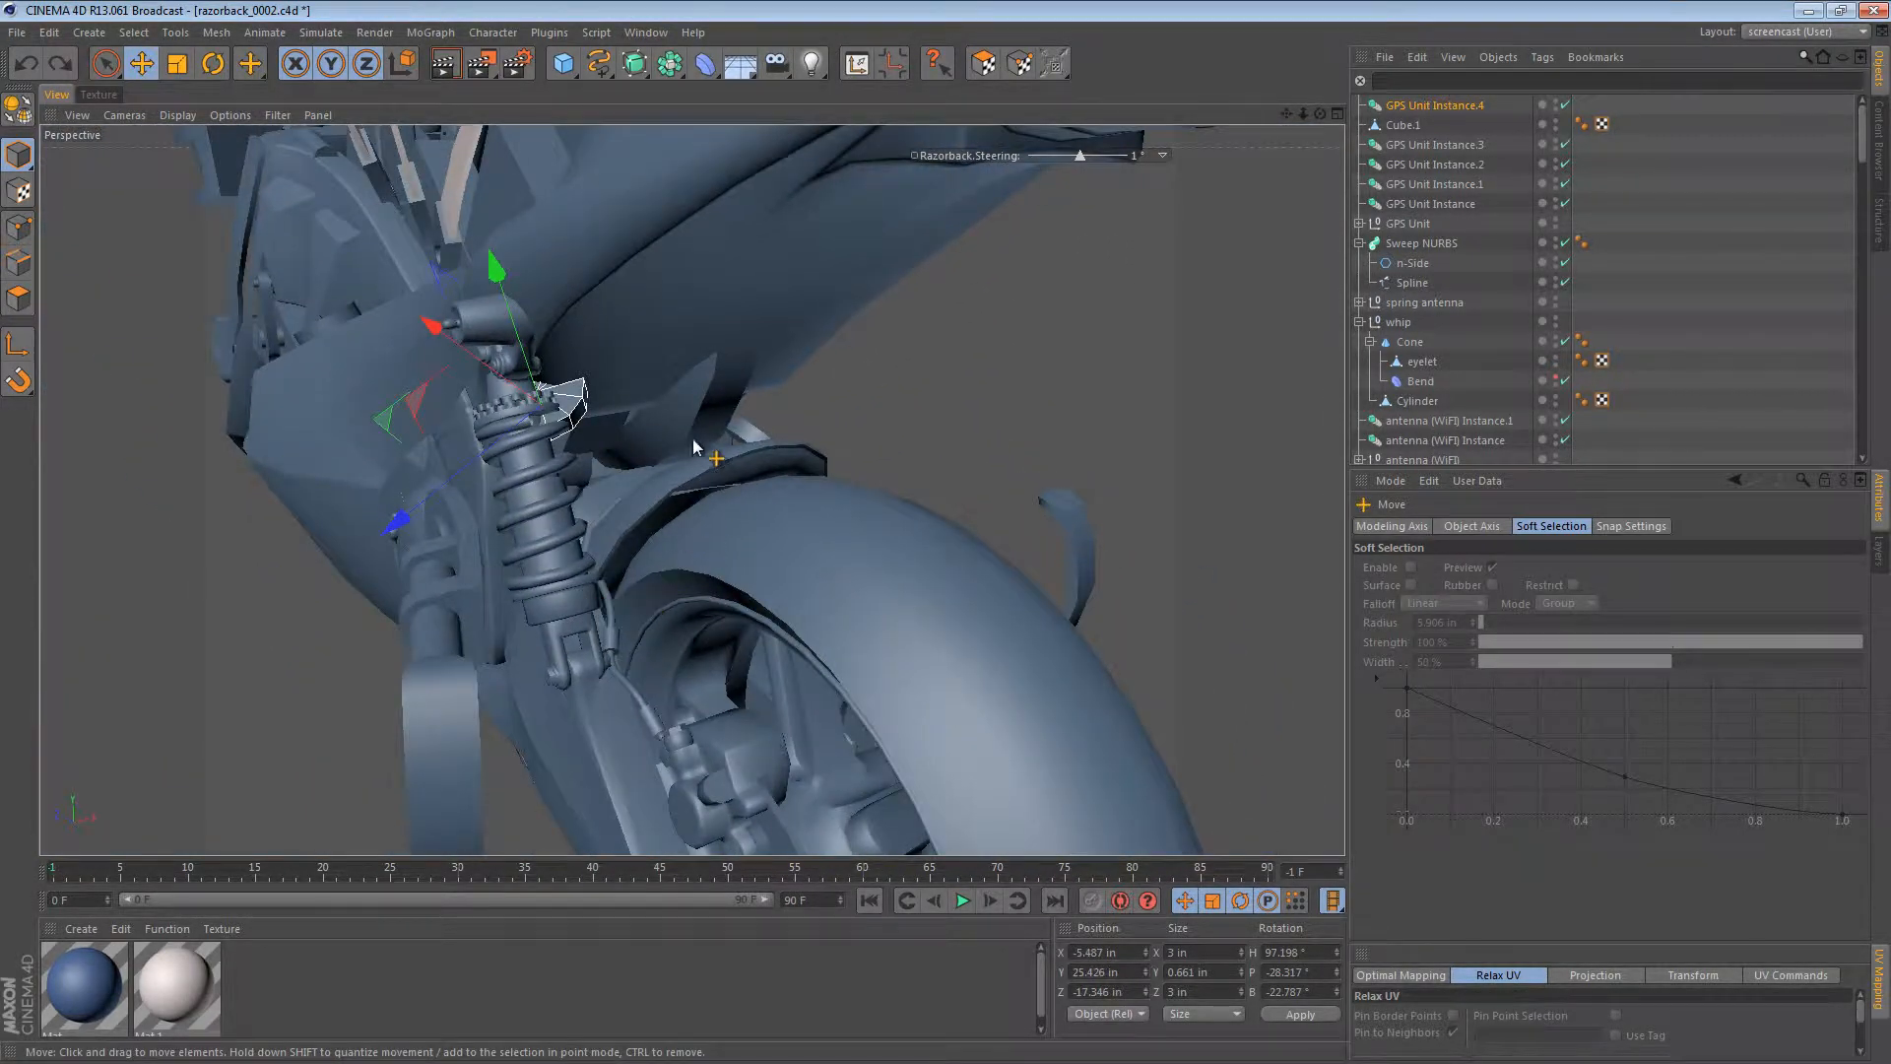
alt+drag(697, 443, 955, 410)
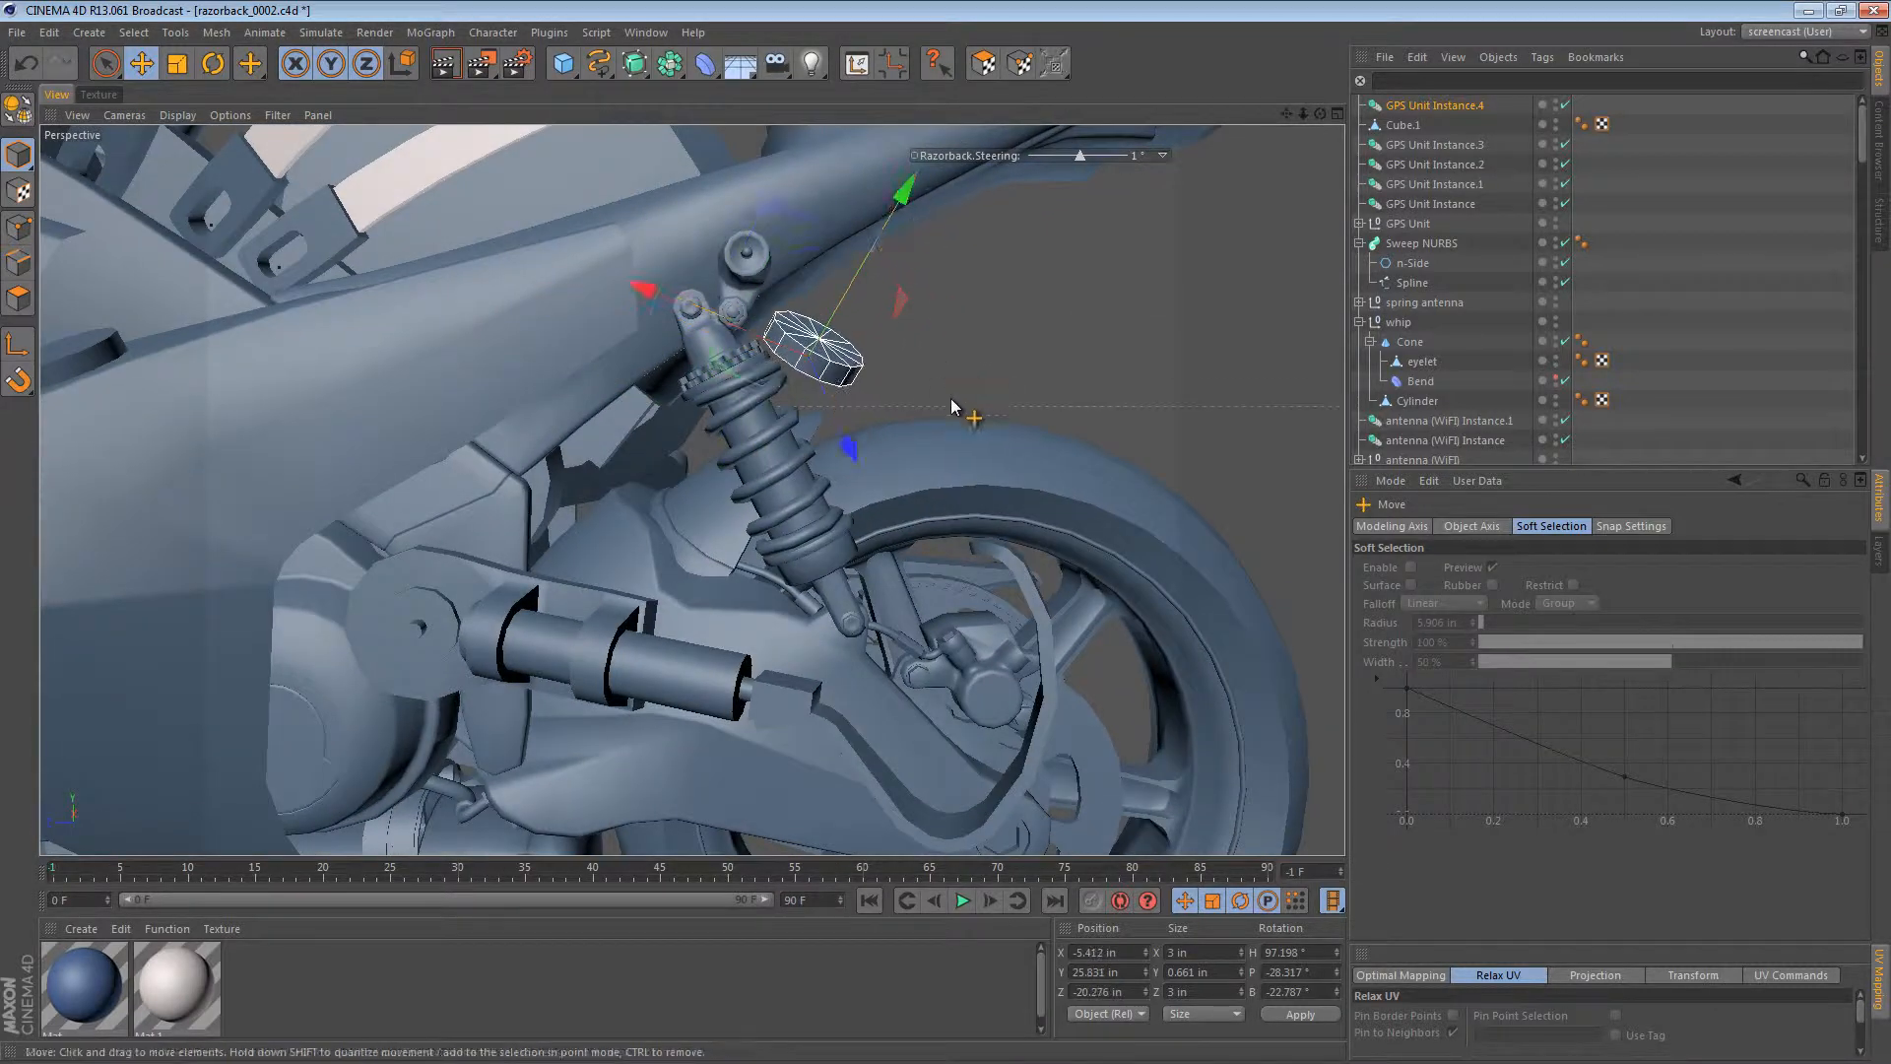
Step: Rotate the duplicate to about H 84.3°, P -28.3°, B -46° and move it to about X -5.89 in, Y 26.53 in, Z -20.8 in
key(r)
alt+drag(1034, 505, 384, 338)
key(e)
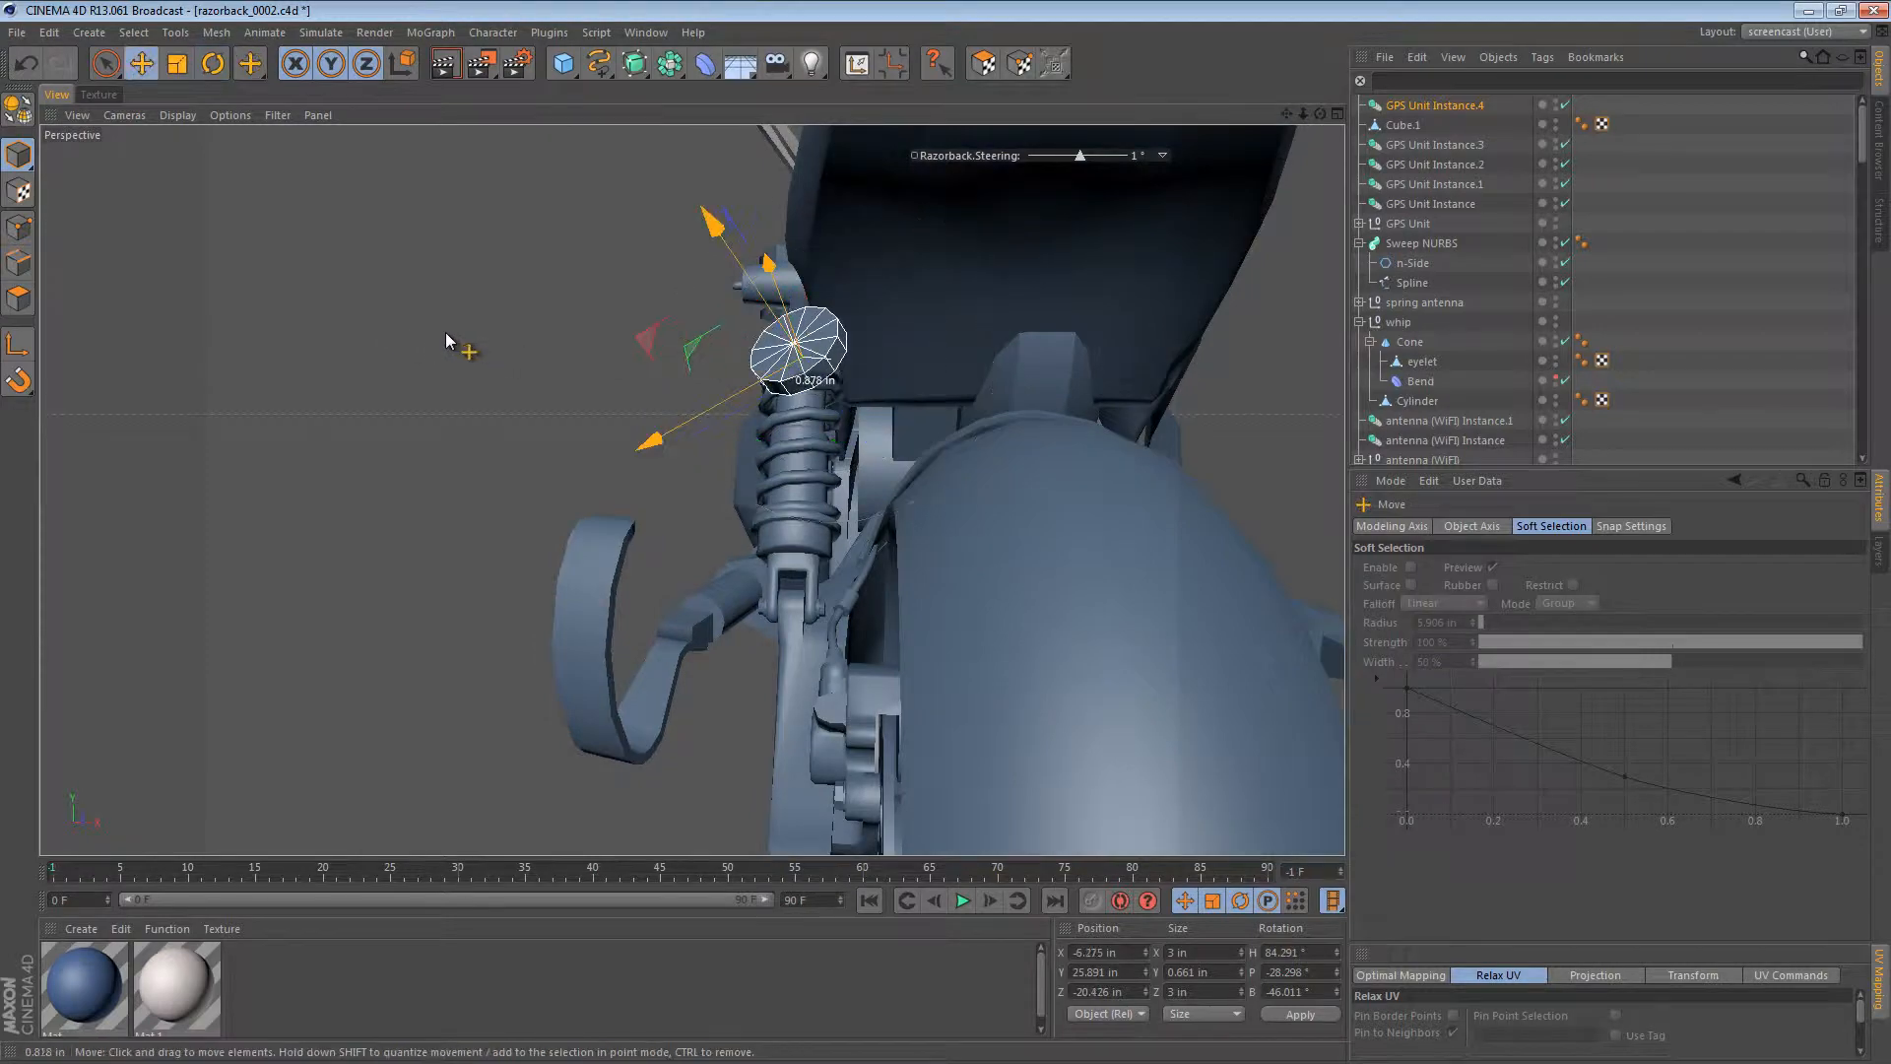
alt+drag(498, 346, 662, 409)
alt+right_drag(662, 409, 894, 406)
alt+drag(832, 420, 398, 317)
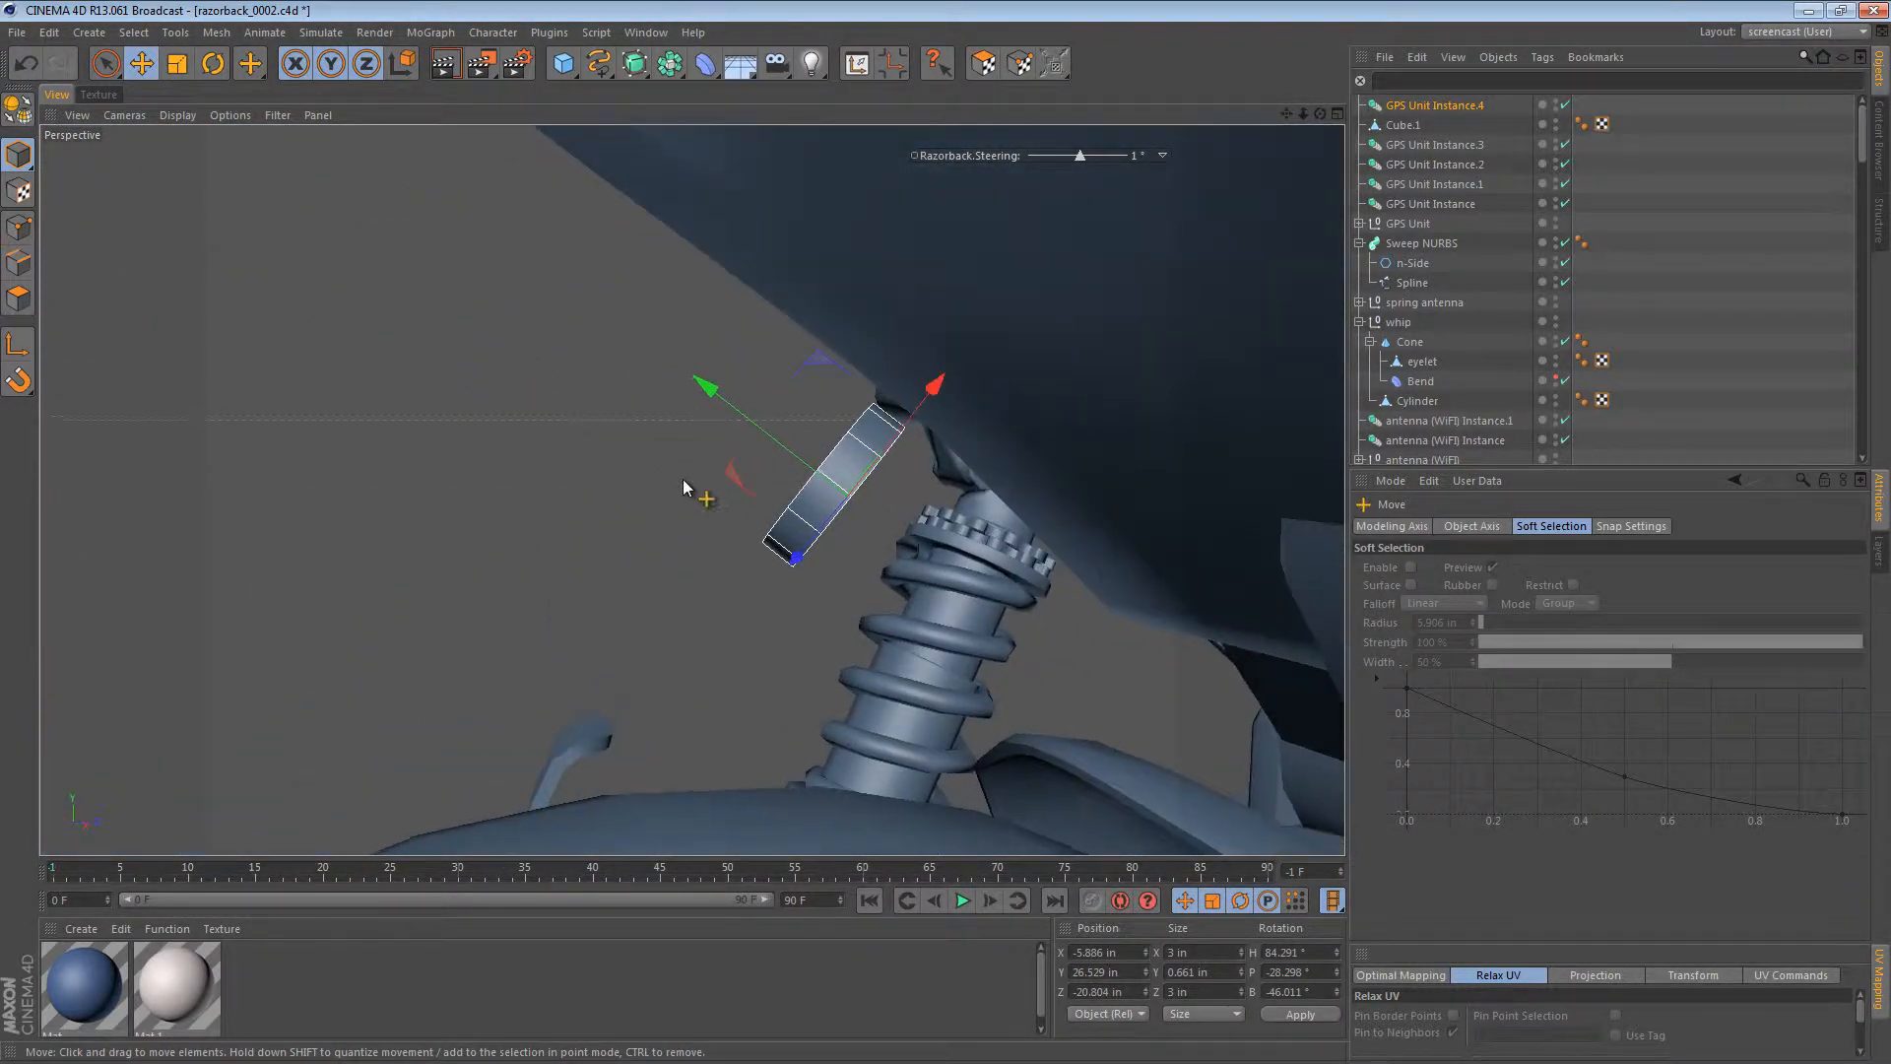
Step: Select the bracketed GPS unit and raise it along its axis to about X 4.7 in, Y 21.99 in, Z -15.07 in
alt+drag(830, 479, 599, 291)
alt+right_drag(591, 317, 837, 399)
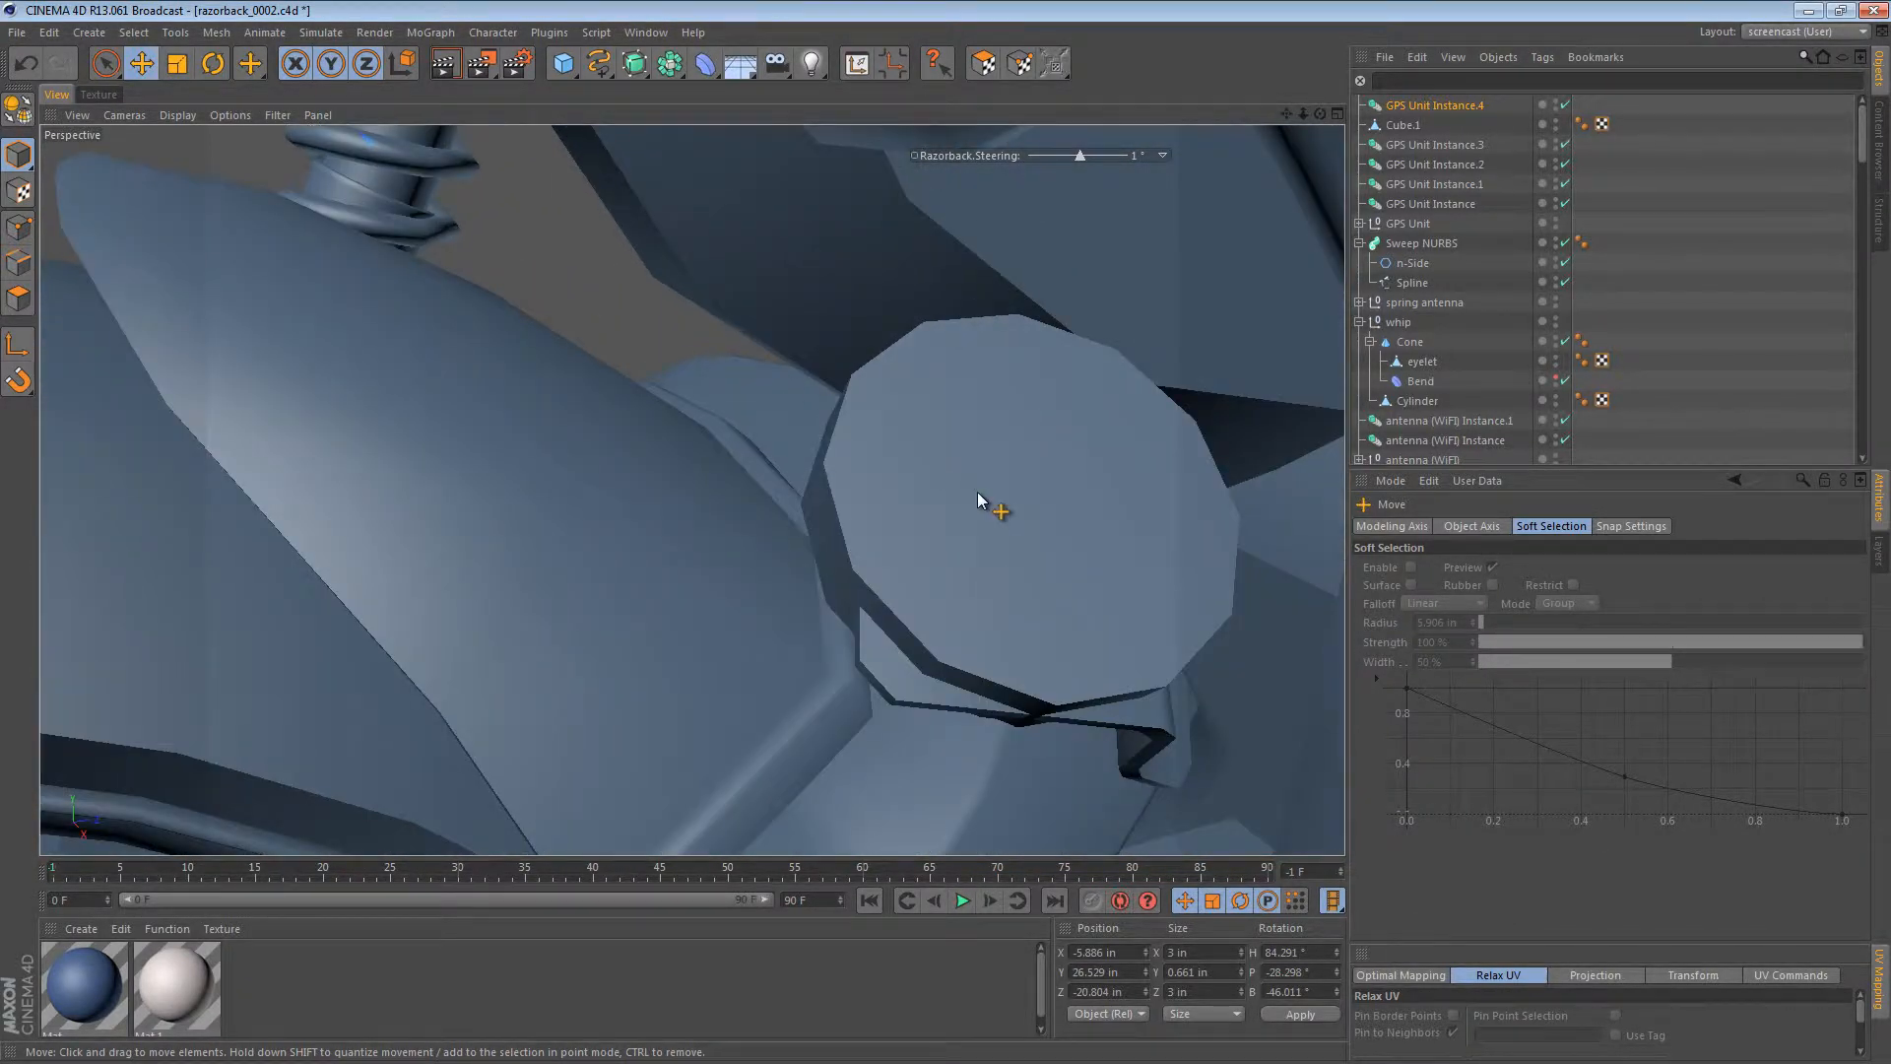
click(977, 494)
alt+middle_drag(978, 494, 884, 402)
alt+drag(885, 408, 1114, 423)
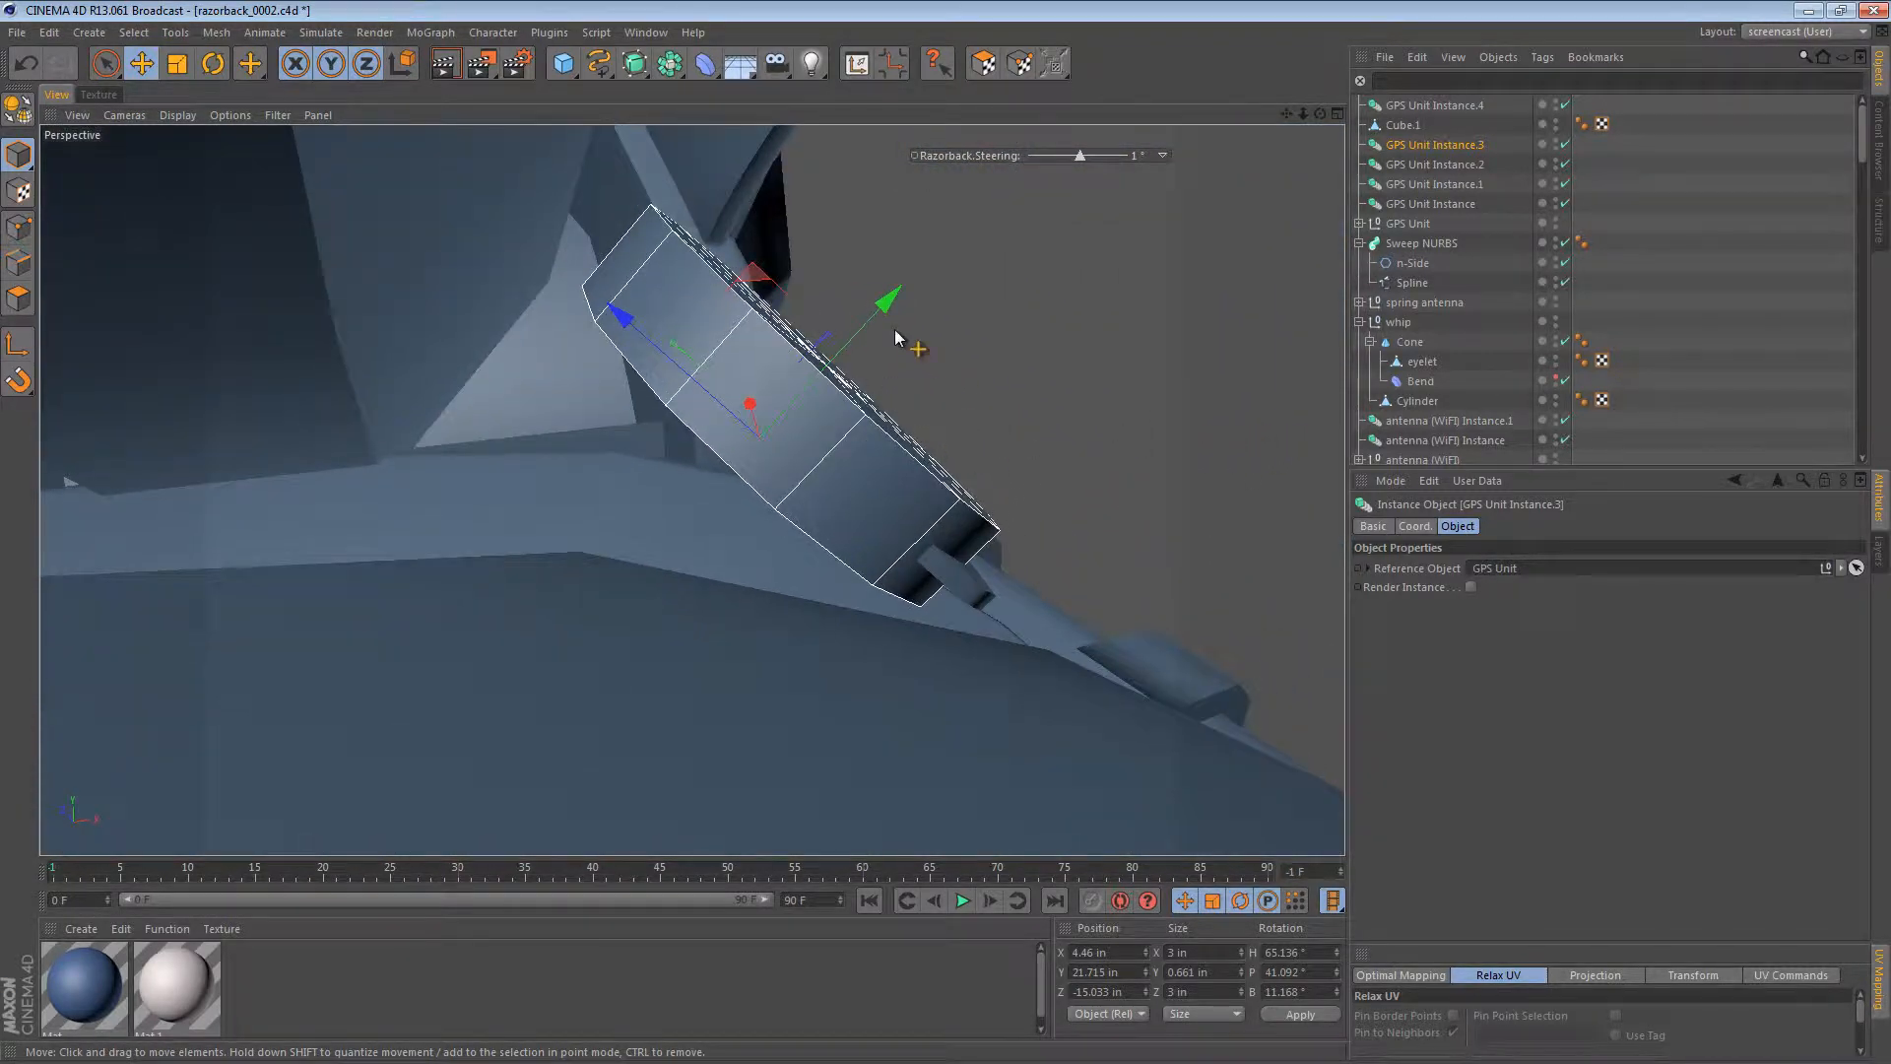
drag(896, 305, 943, 279)
alt+drag(867, 380, 734, 450)
key(ctrl+shift+z)
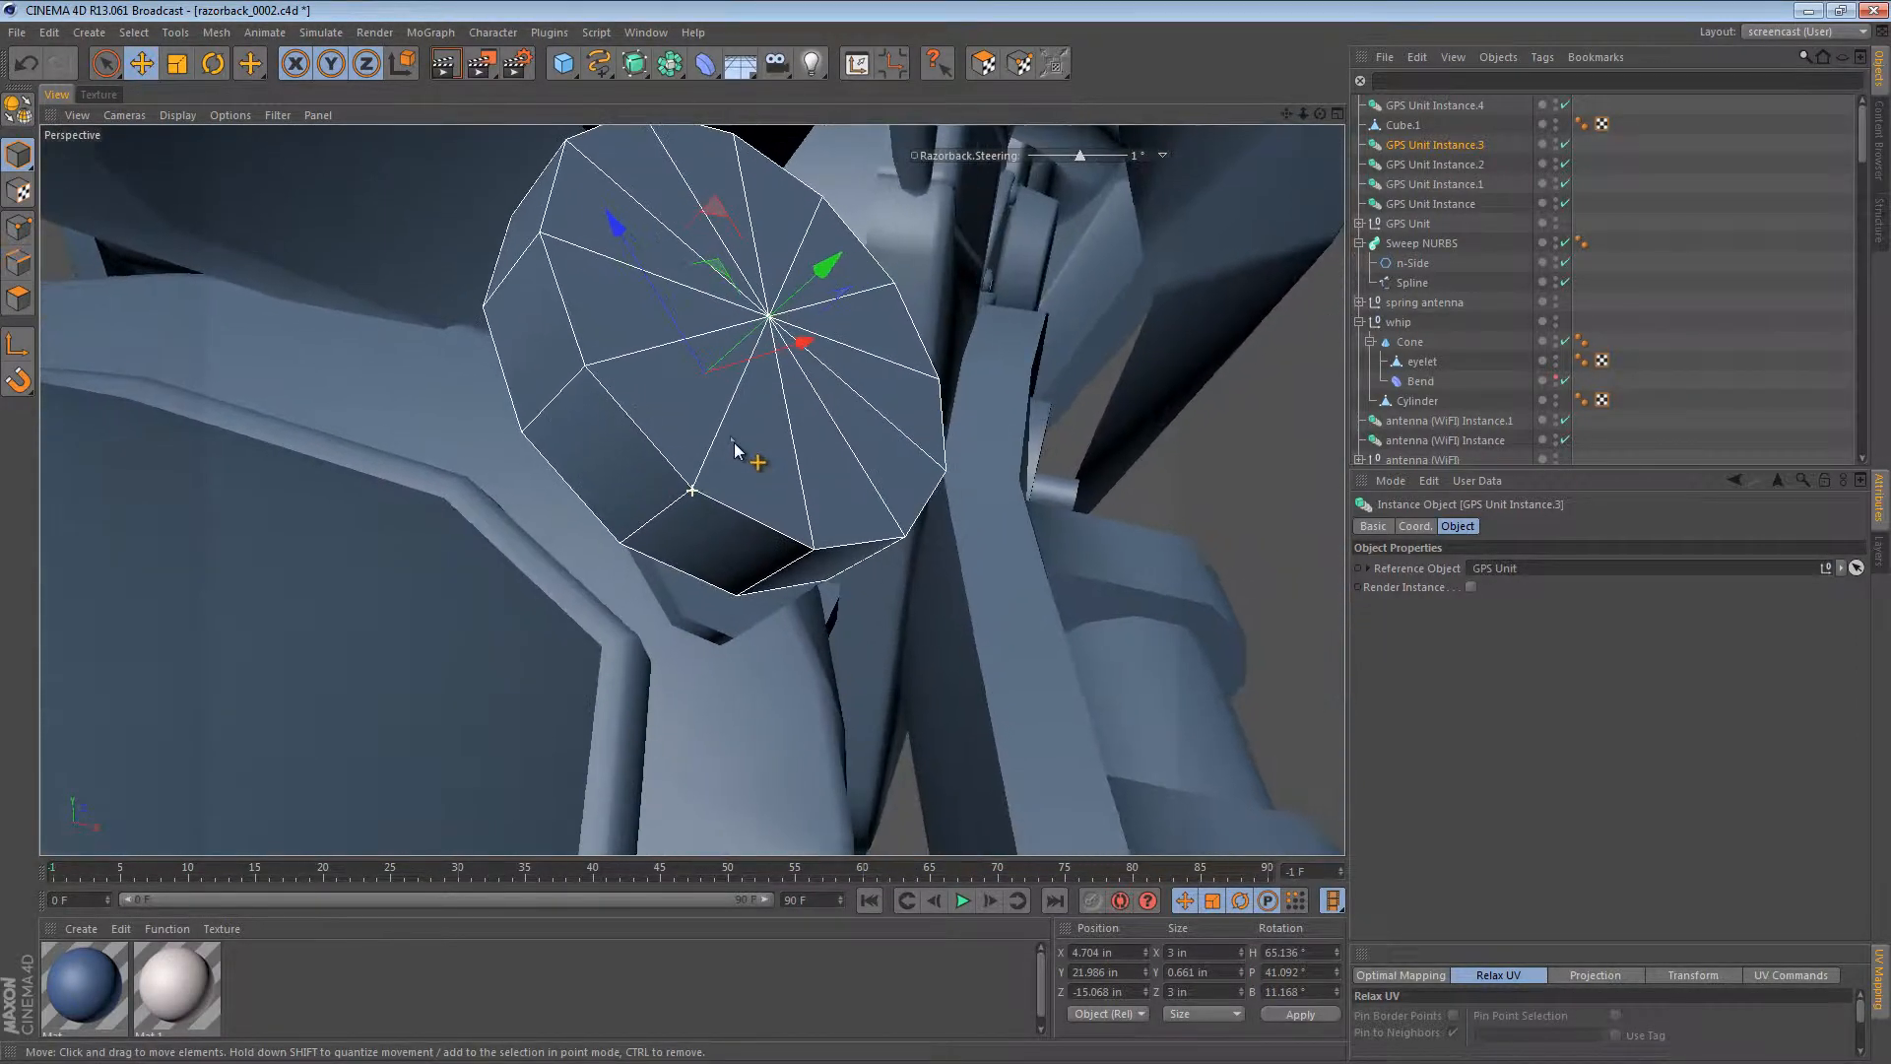
Step: Using wireframe display, align the GPS unit over its bracket at about X 4.92 in, Y 21.75 in, Z -15.39 in
drag(724, 271, 727, 337)
key(n)
key(g)
alt+drag(723, 460, 418, 527)
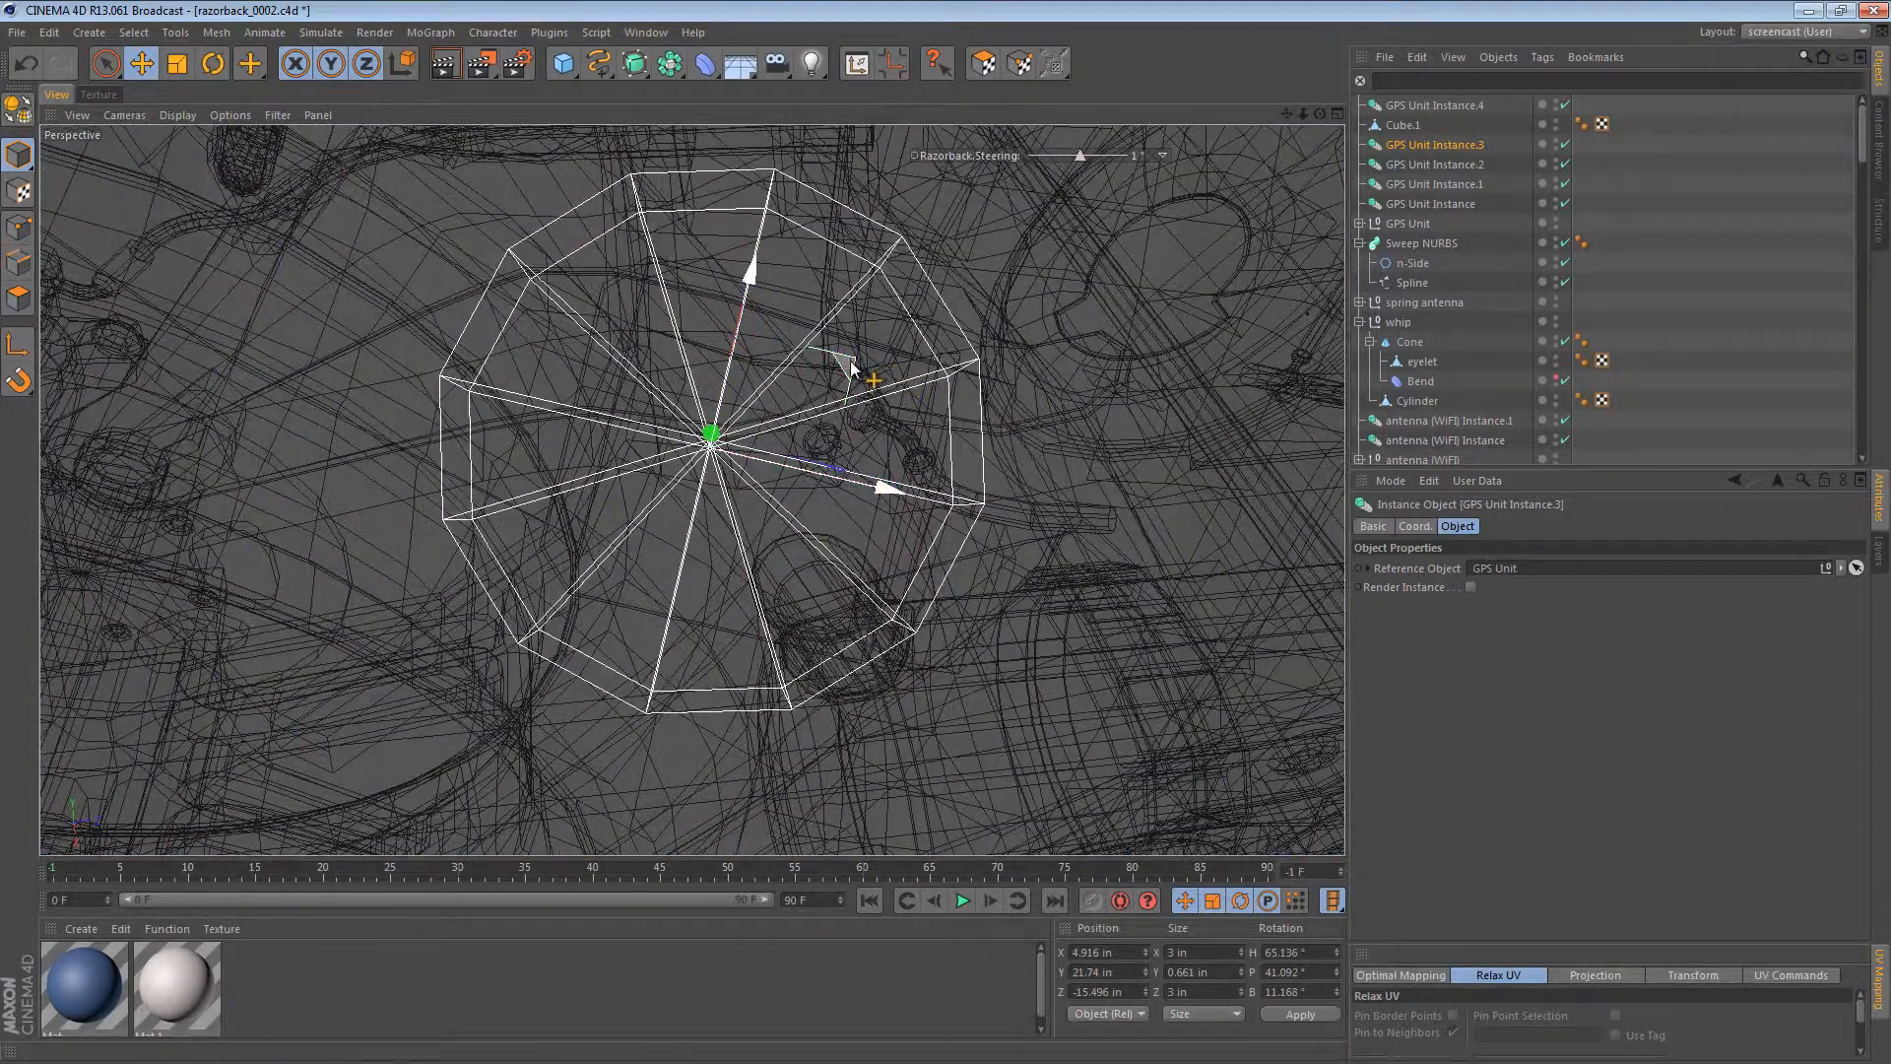
drag(850, 362, 869, 352)
alt+right_drag(934, 424, 688, 339)
alt+drag(566, 264, 989, 179)
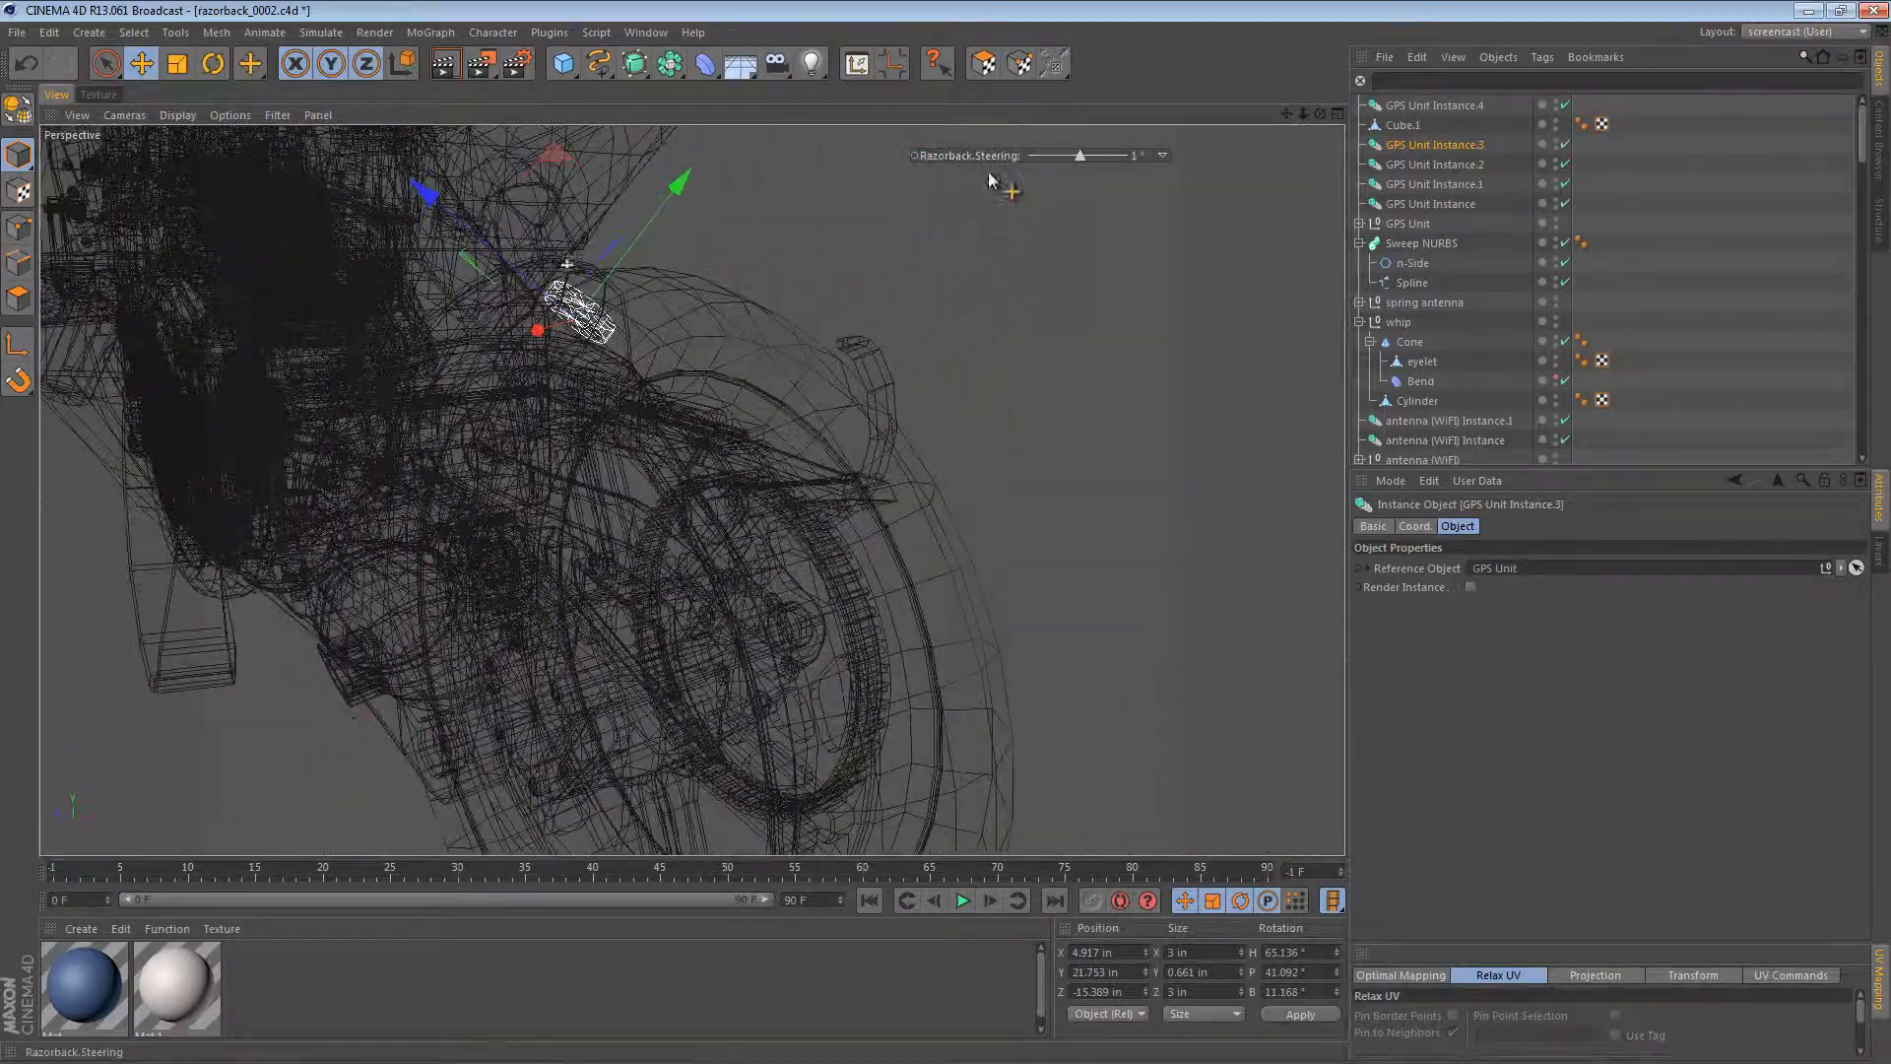
Step: In shaded display, reposition the GPS unit behind the shock absorber to about X -5.06 in, Y 26.45 in, Z -21.13 in
alt+middle_drag(748, 342, 956, 431)
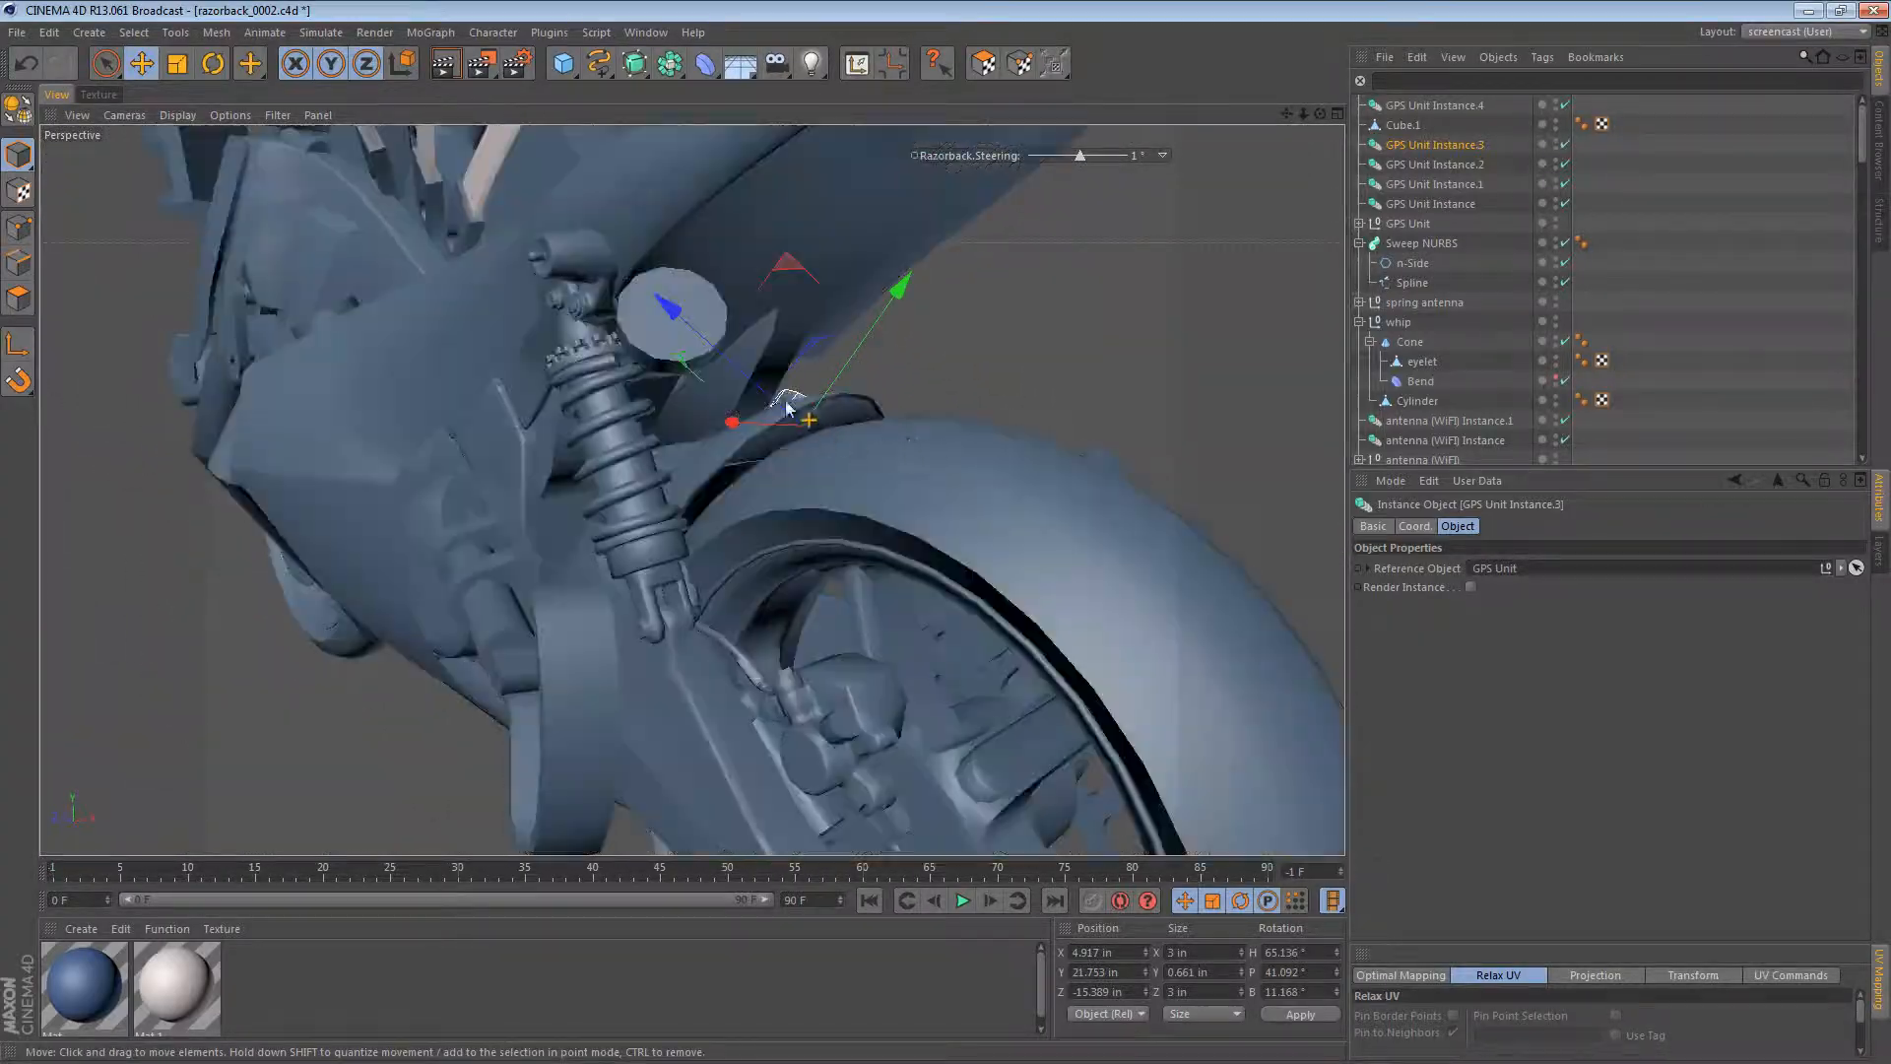
alt+right_drag(705, 335, 878, 317)
click(721, 305)
mouse_move(726, 303)
alt+mouse_down()
mouse_move(696, 371)
mouse_move(692, 491)
alt+mouse_up()
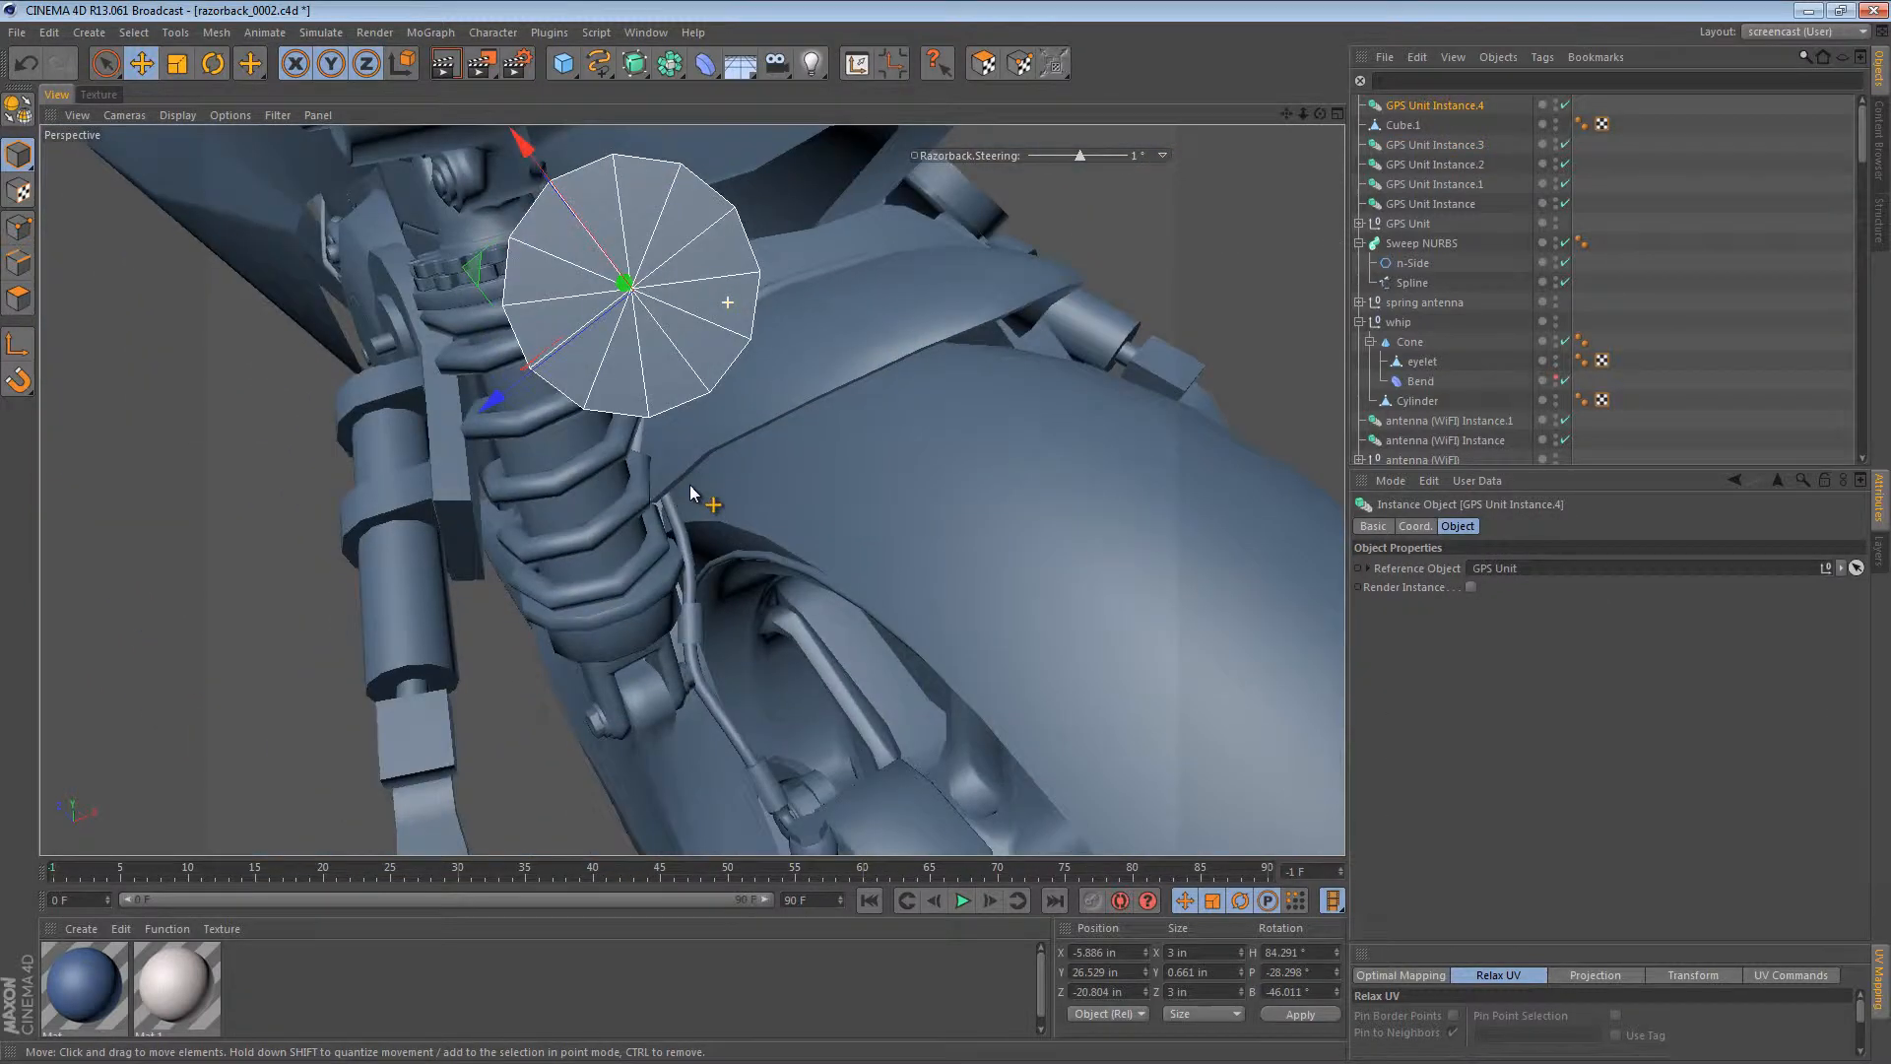
drag(702, 369, 788, 317)
alt+right_drag(825, 294, 722, 313)
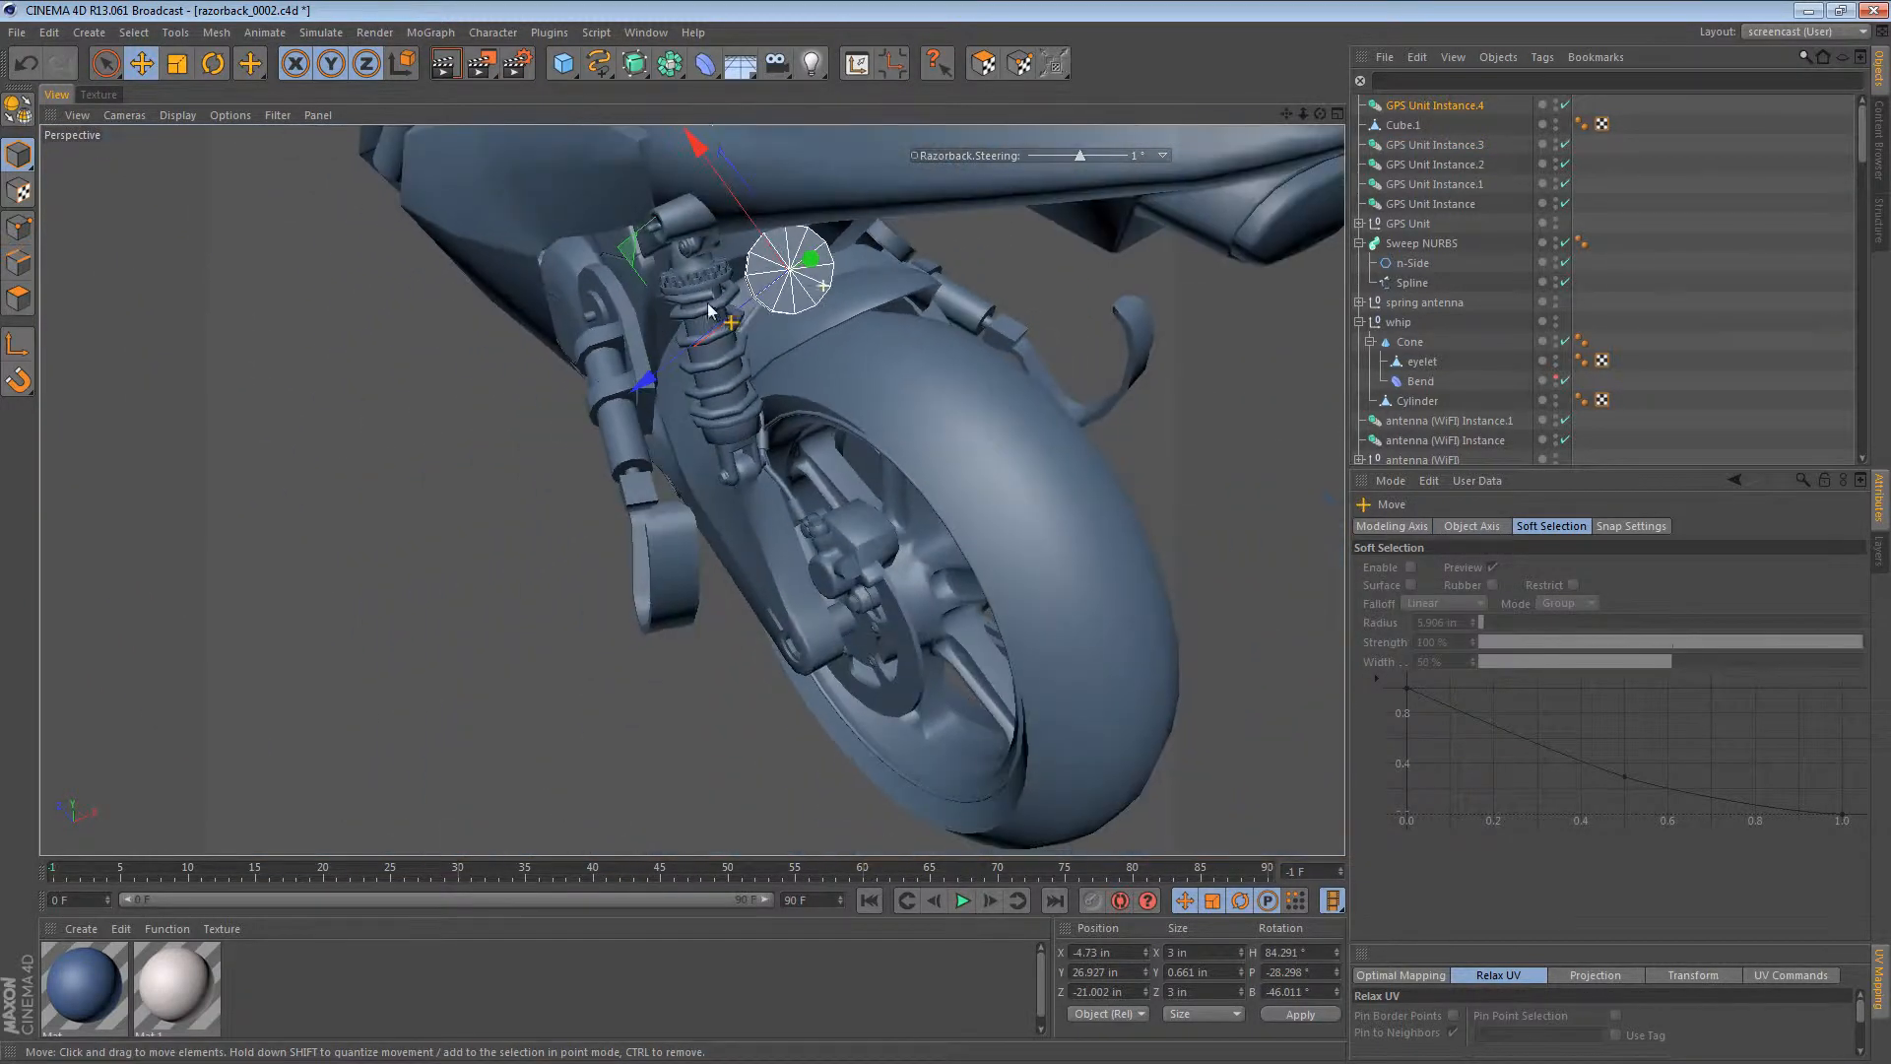
alt+middle_drag(790, 301, 754, 344)
mouse_move(754, 343)
alt+mouse_down()
mouse_move(751, 287)
mouse_move(779, 331)
alt+mouse_up()
alt+drag(779, 331, 542, 261)
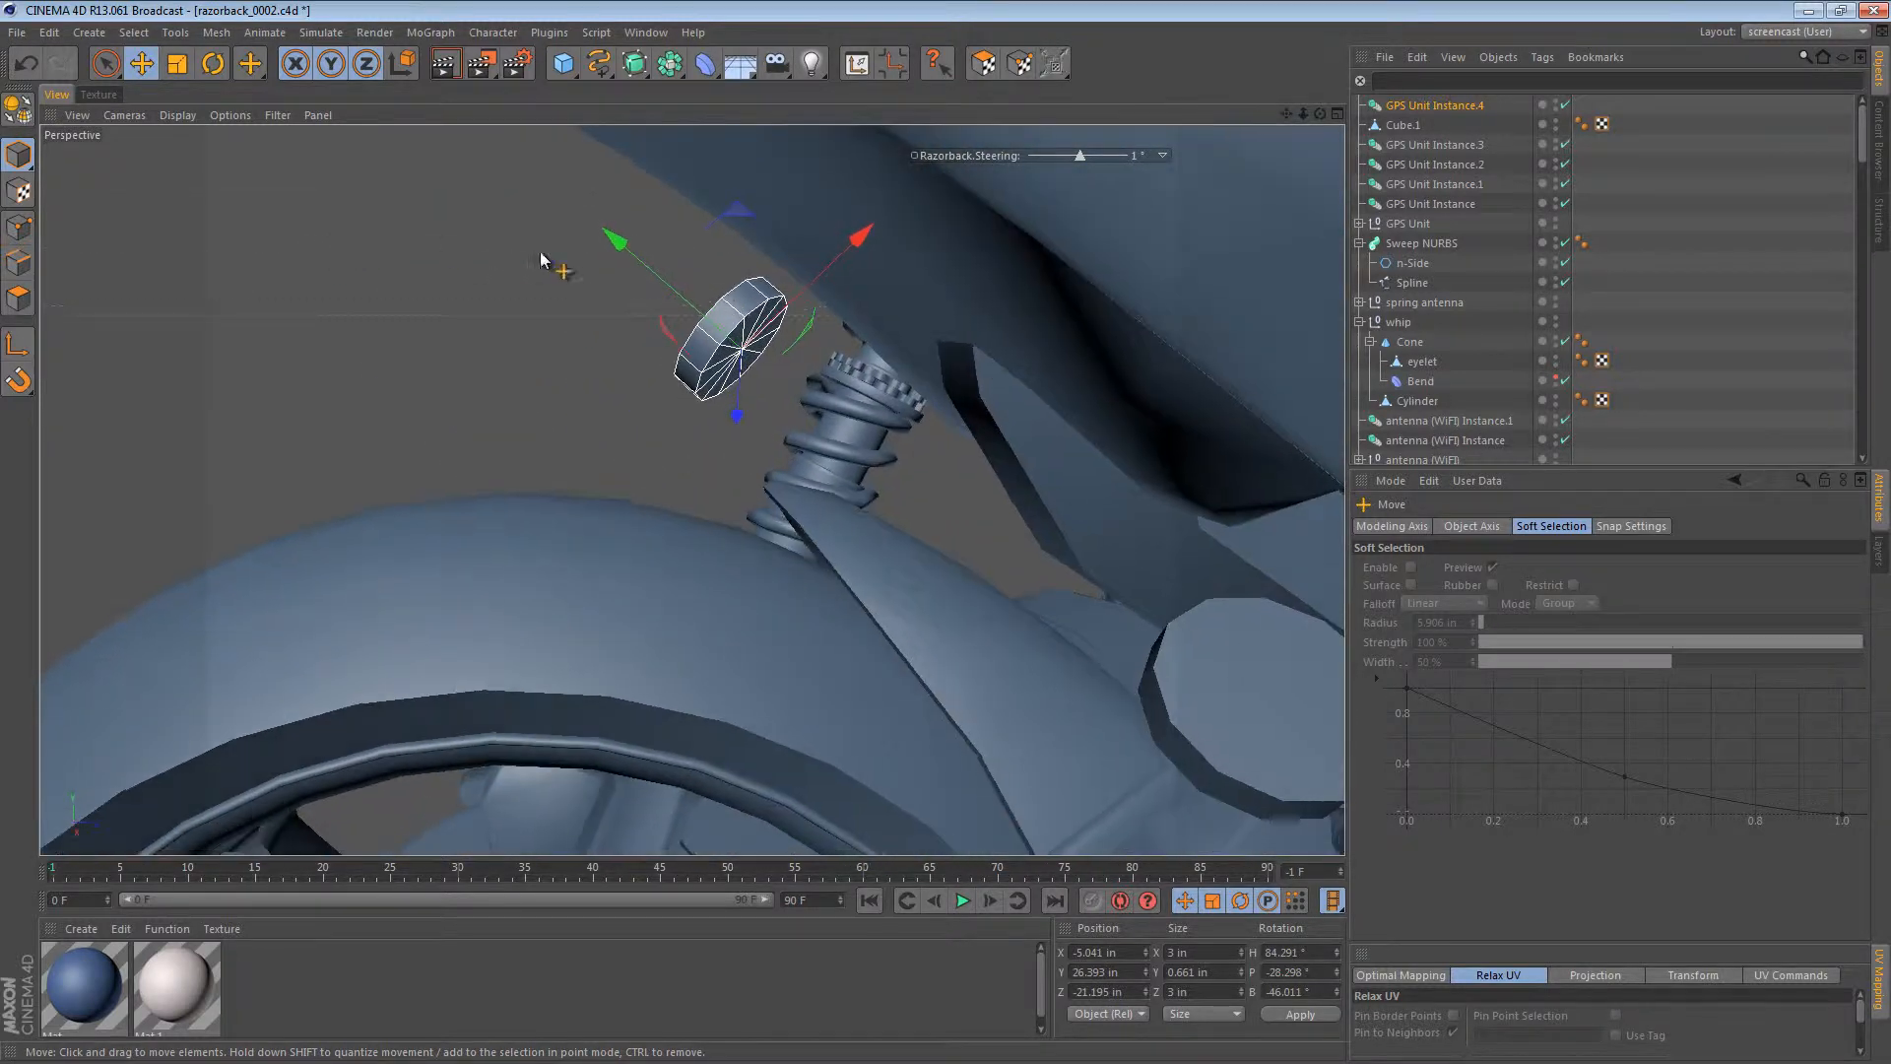
alt+drag(790, 286, 816, 308)
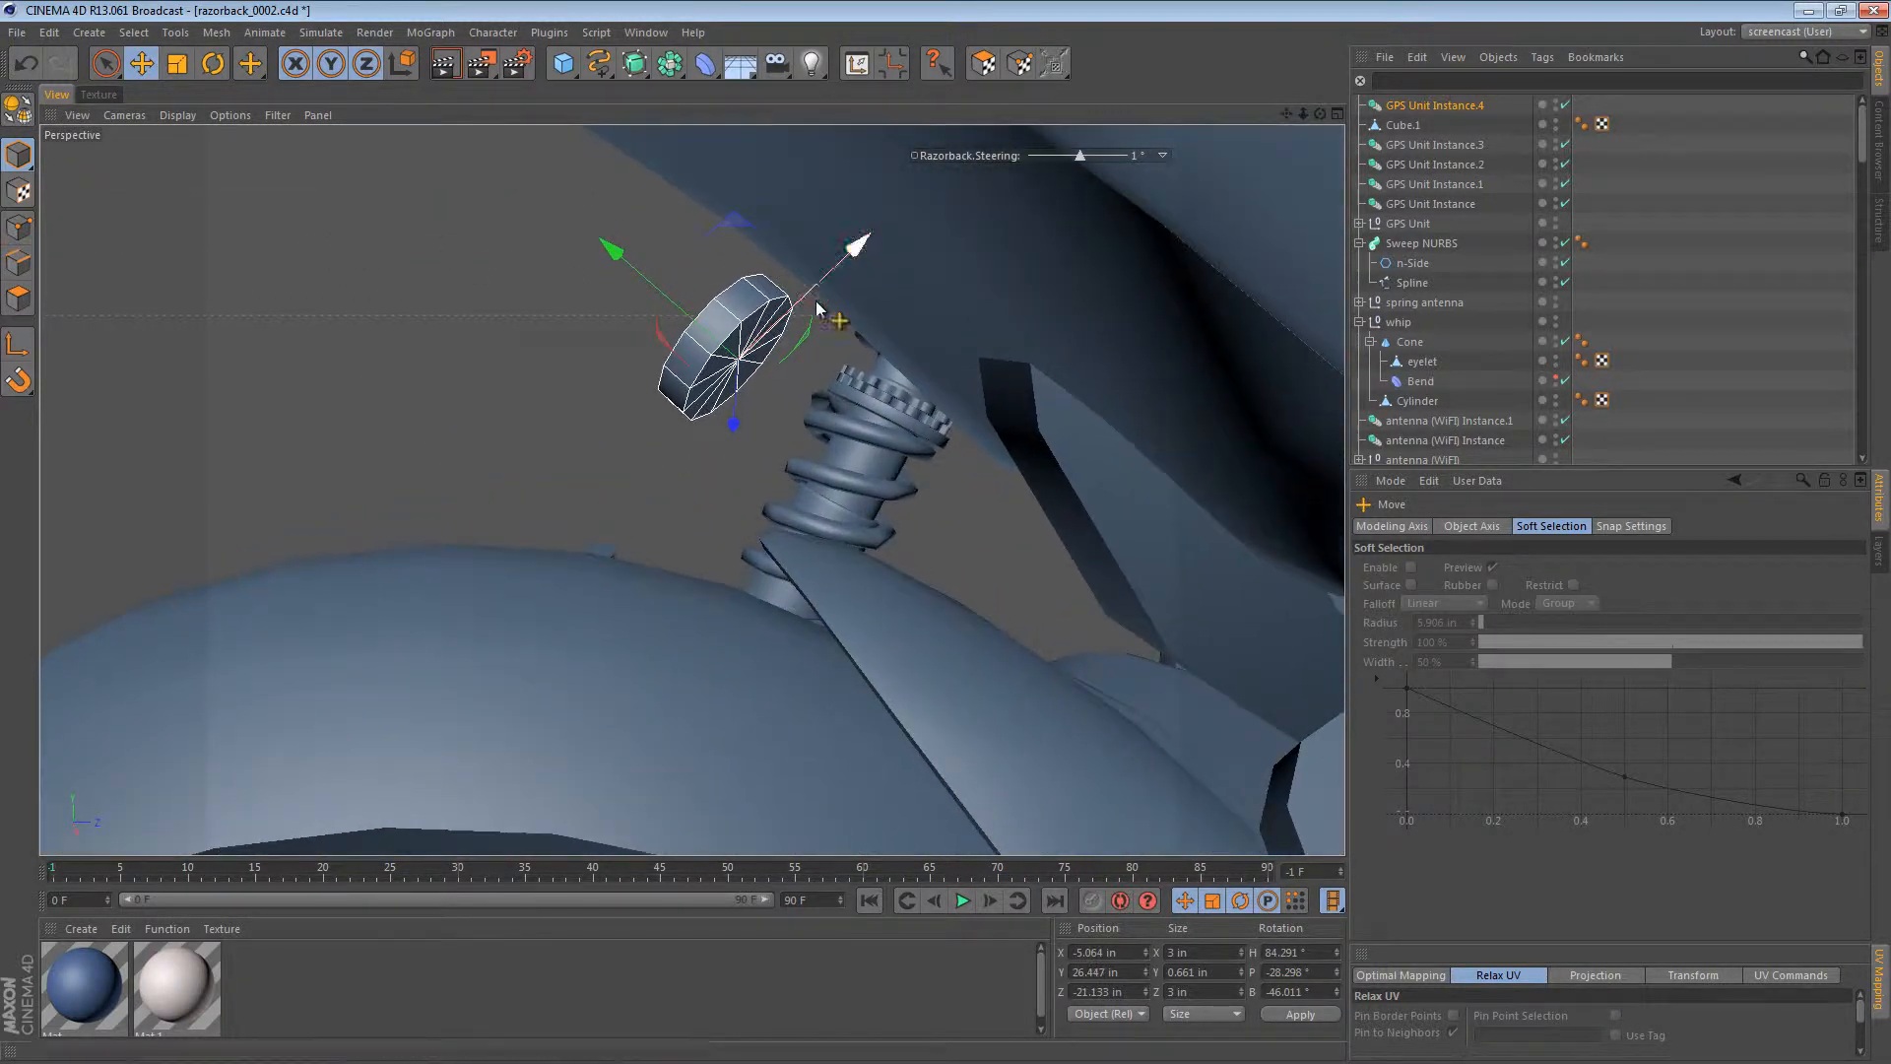
Step: Add a cube, transfer it to the GPS unit behind the shock absorber and scale it down to roughly the unit's size
click(563, 64)
key(shift+t)
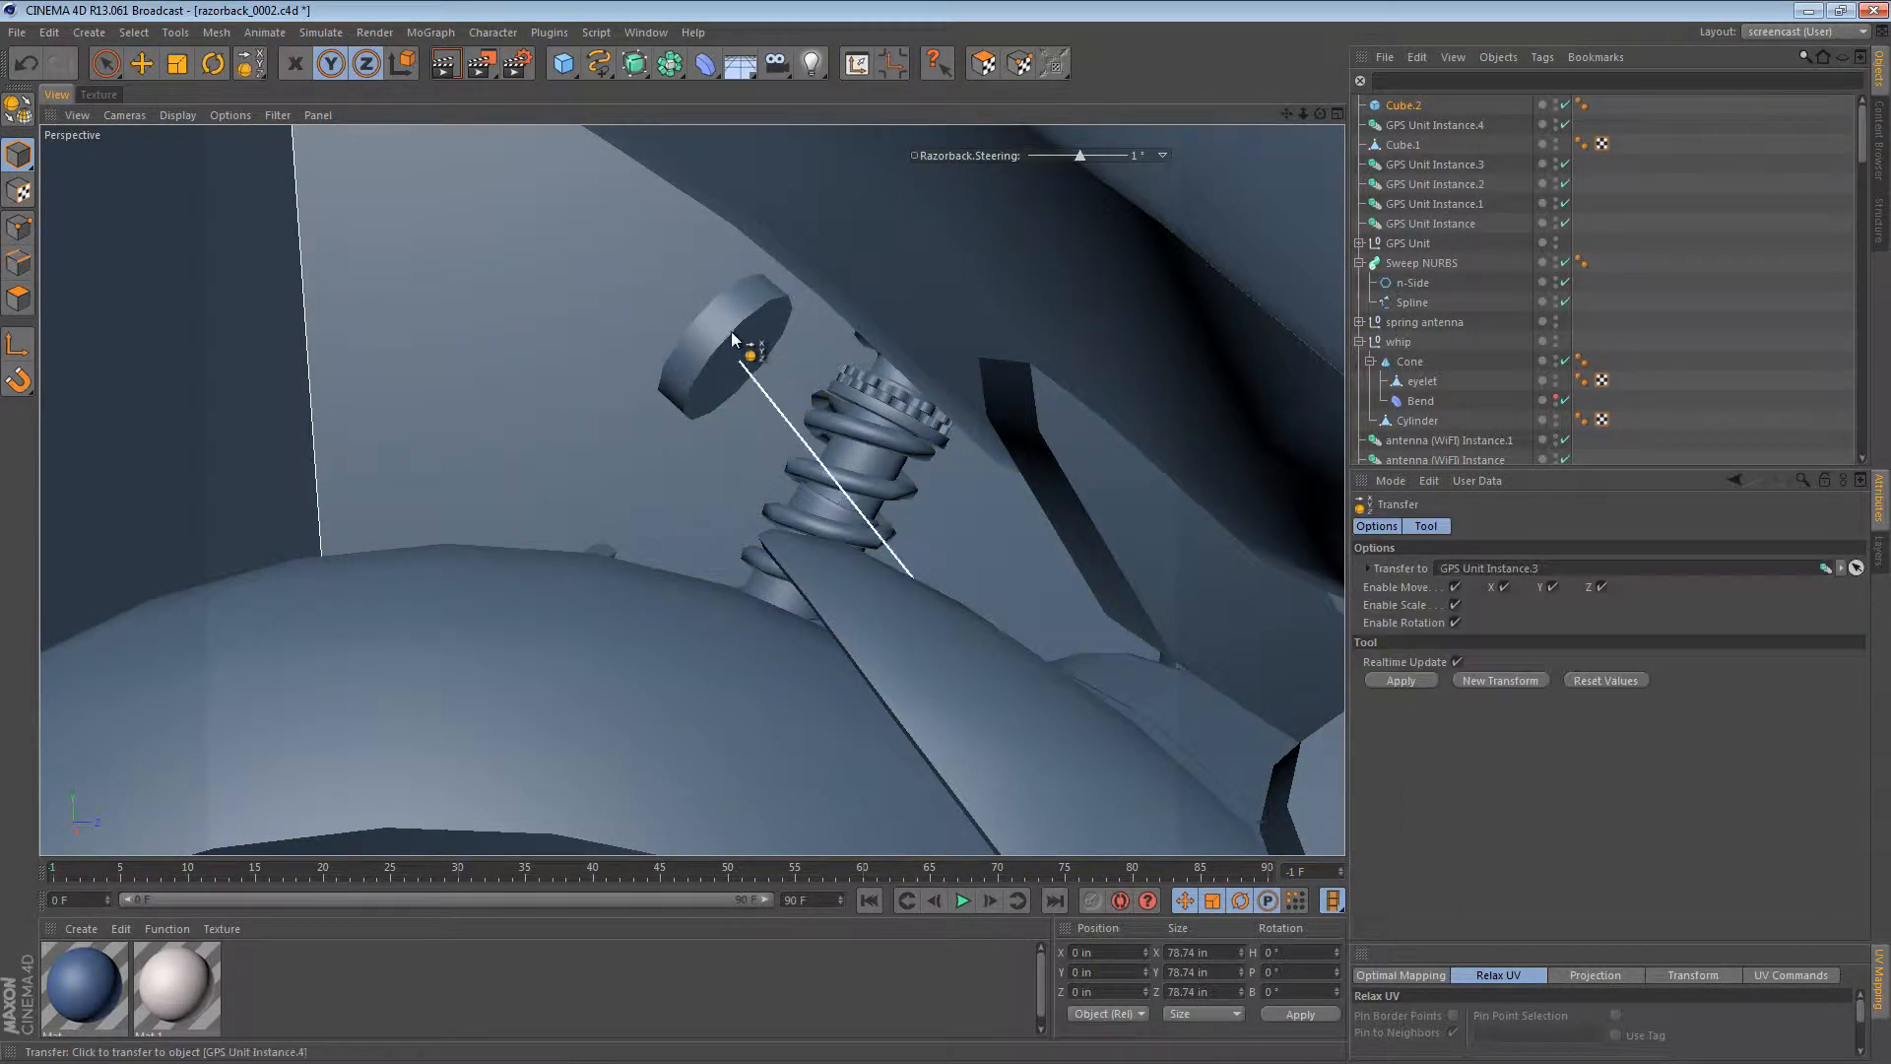
click(731, 330)
key(t)
drag(951, 437, 300, 513)
alt+right_drag(638, 354, 906, 361)
alt+drag(770, 355, 256, 306)
Step: Make the new cube editable and switch to Polygon mode with the Move tool
key(c)
click(19, 297)
key(e)
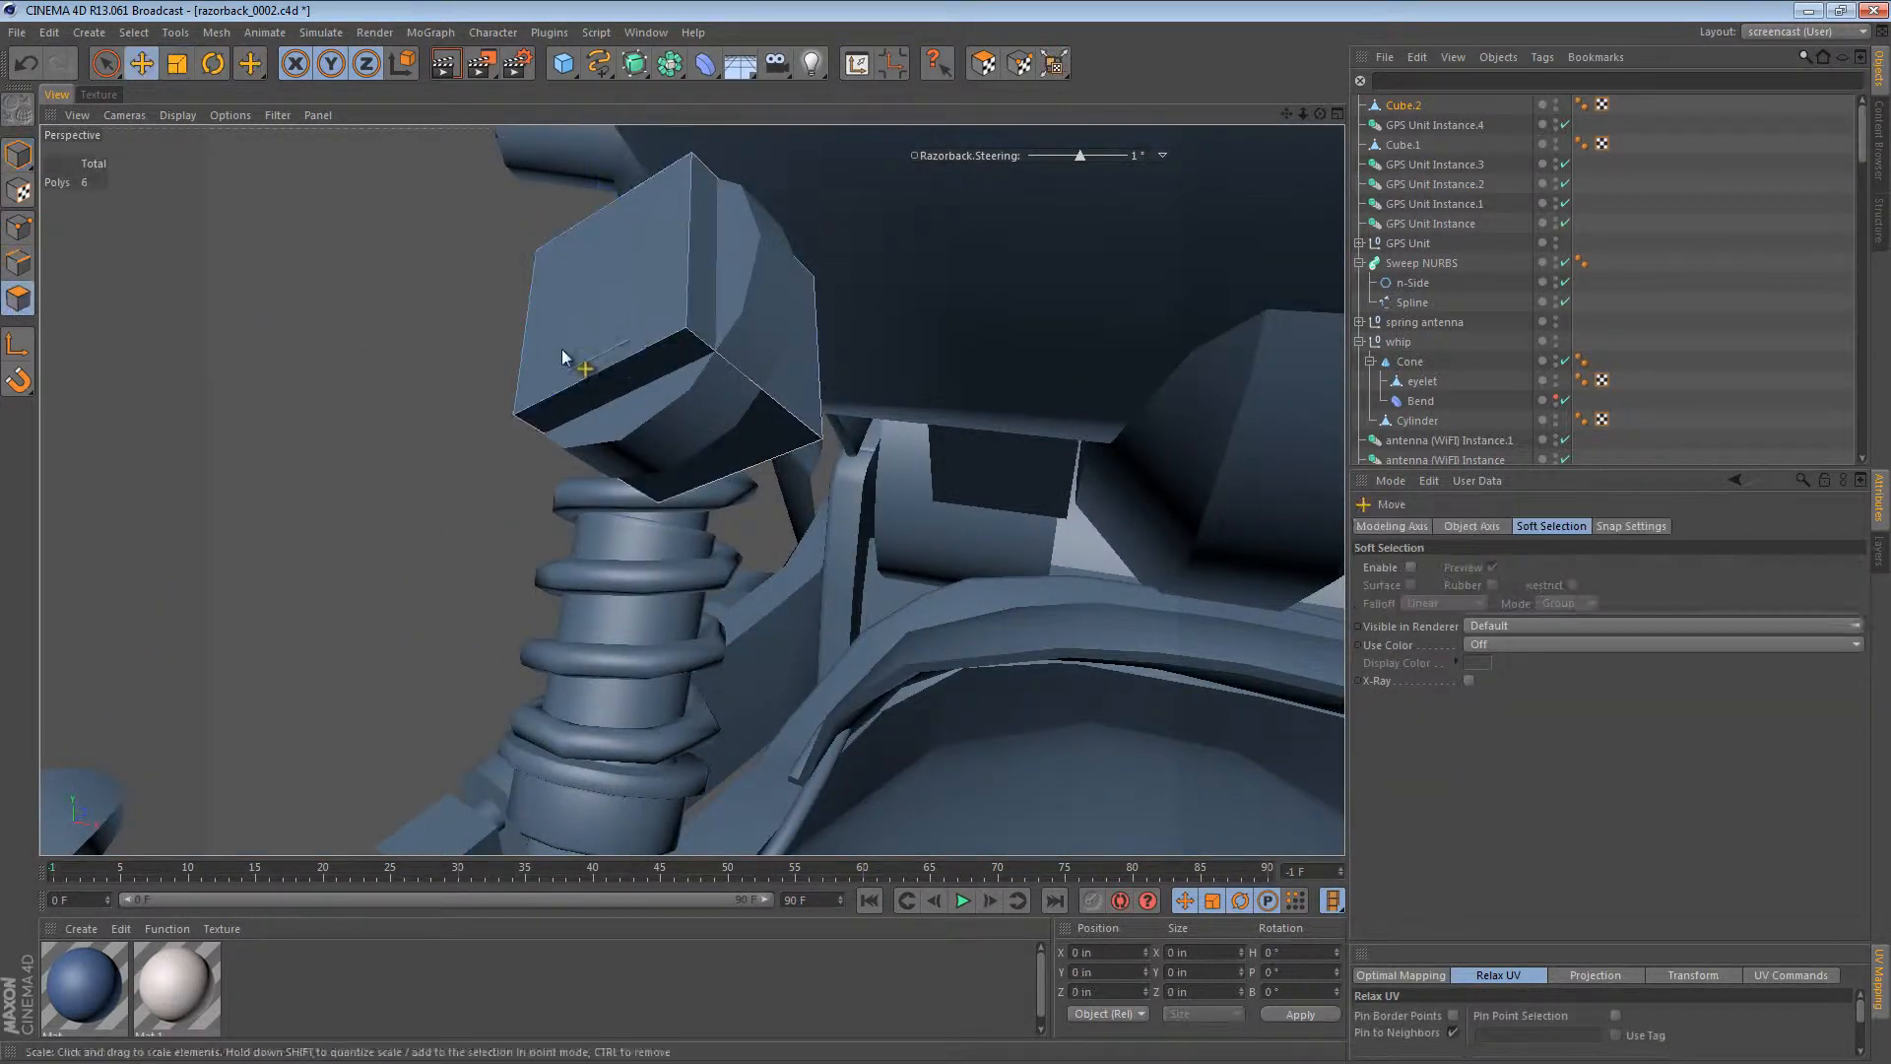
Step: Rotate the whole cube around the GPS unit behind the shock absorber so one side faces the bodywork
click(630, 300)
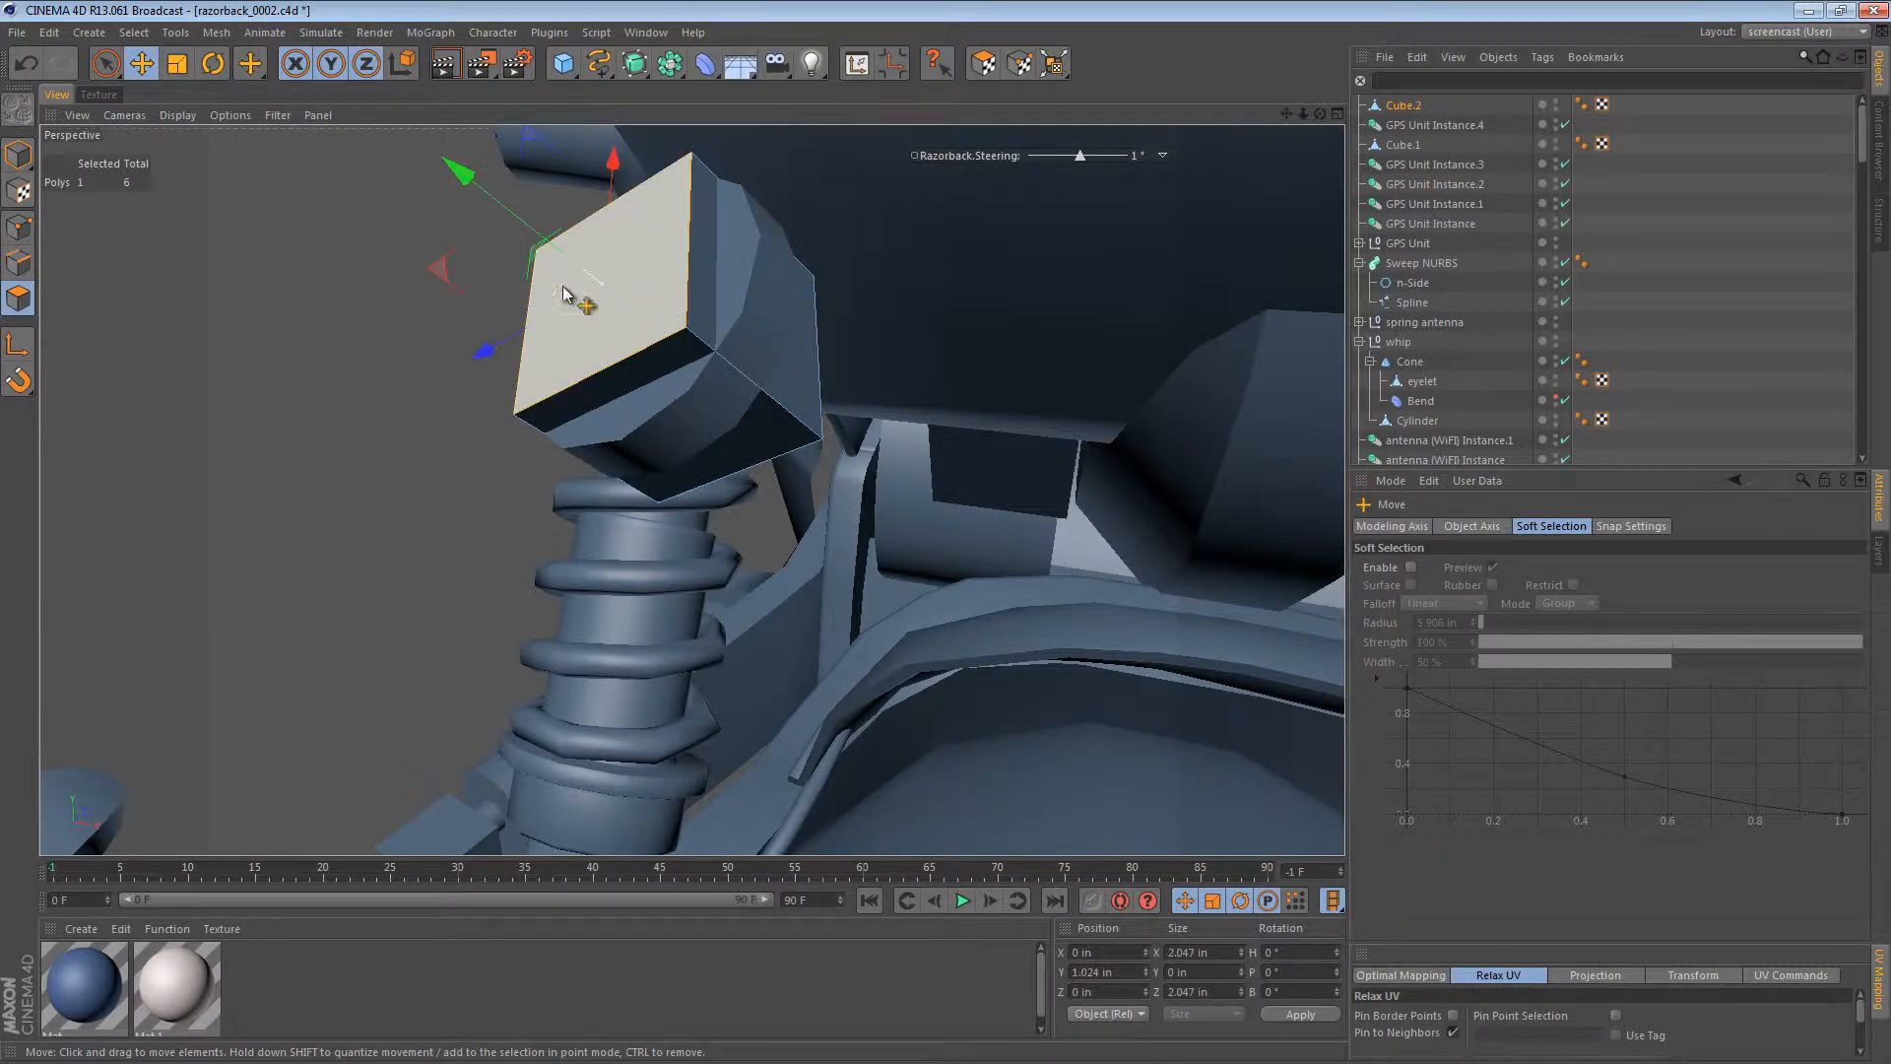
click(16, 157)
alt+drag(611, 320, 753, 372)
key(r)
alt+drag(716, 260, 101, 223)
key(e)
Step: Delete all of the cube's faces except the two adjoining ones over the GPS unit and facing the bodywork
click(18, 264)
click(12, 301)
alt+drag(823, 389, 935, 413)
shift+click(834, 379)
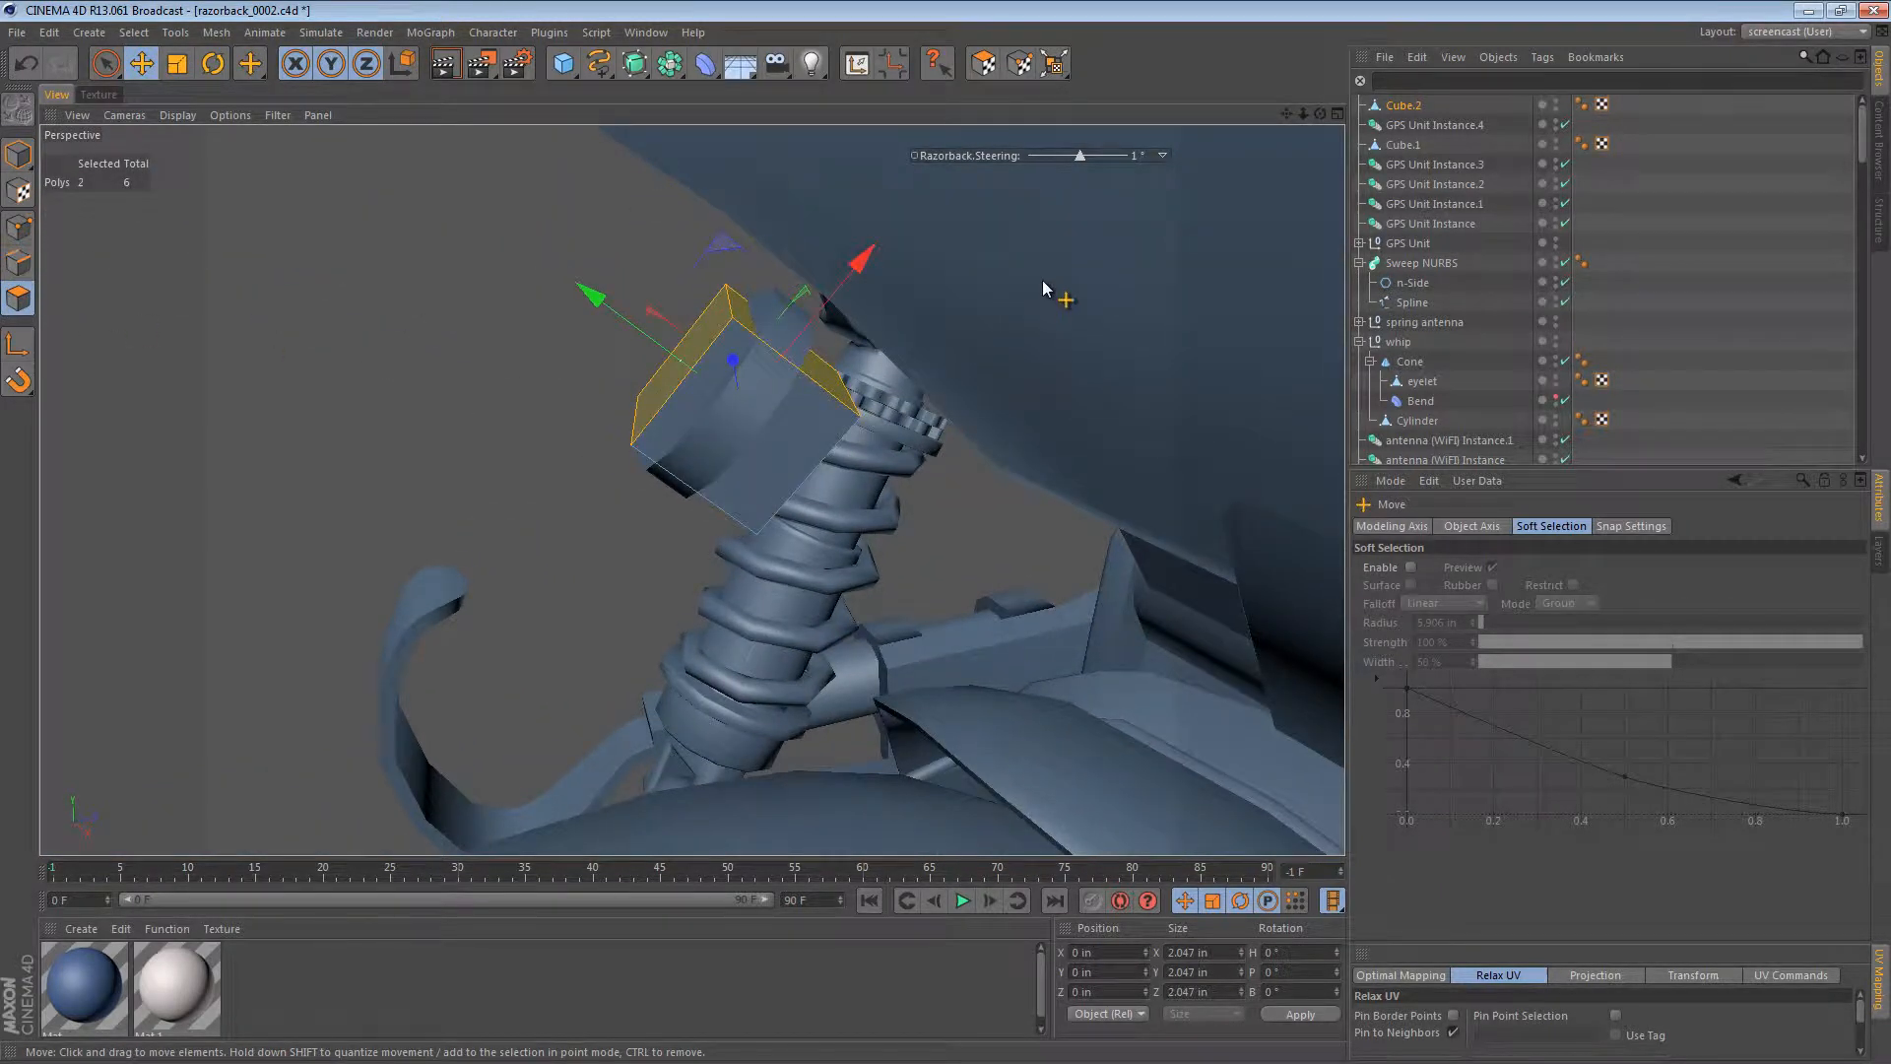
key(u)
key(i)
key(Delete)
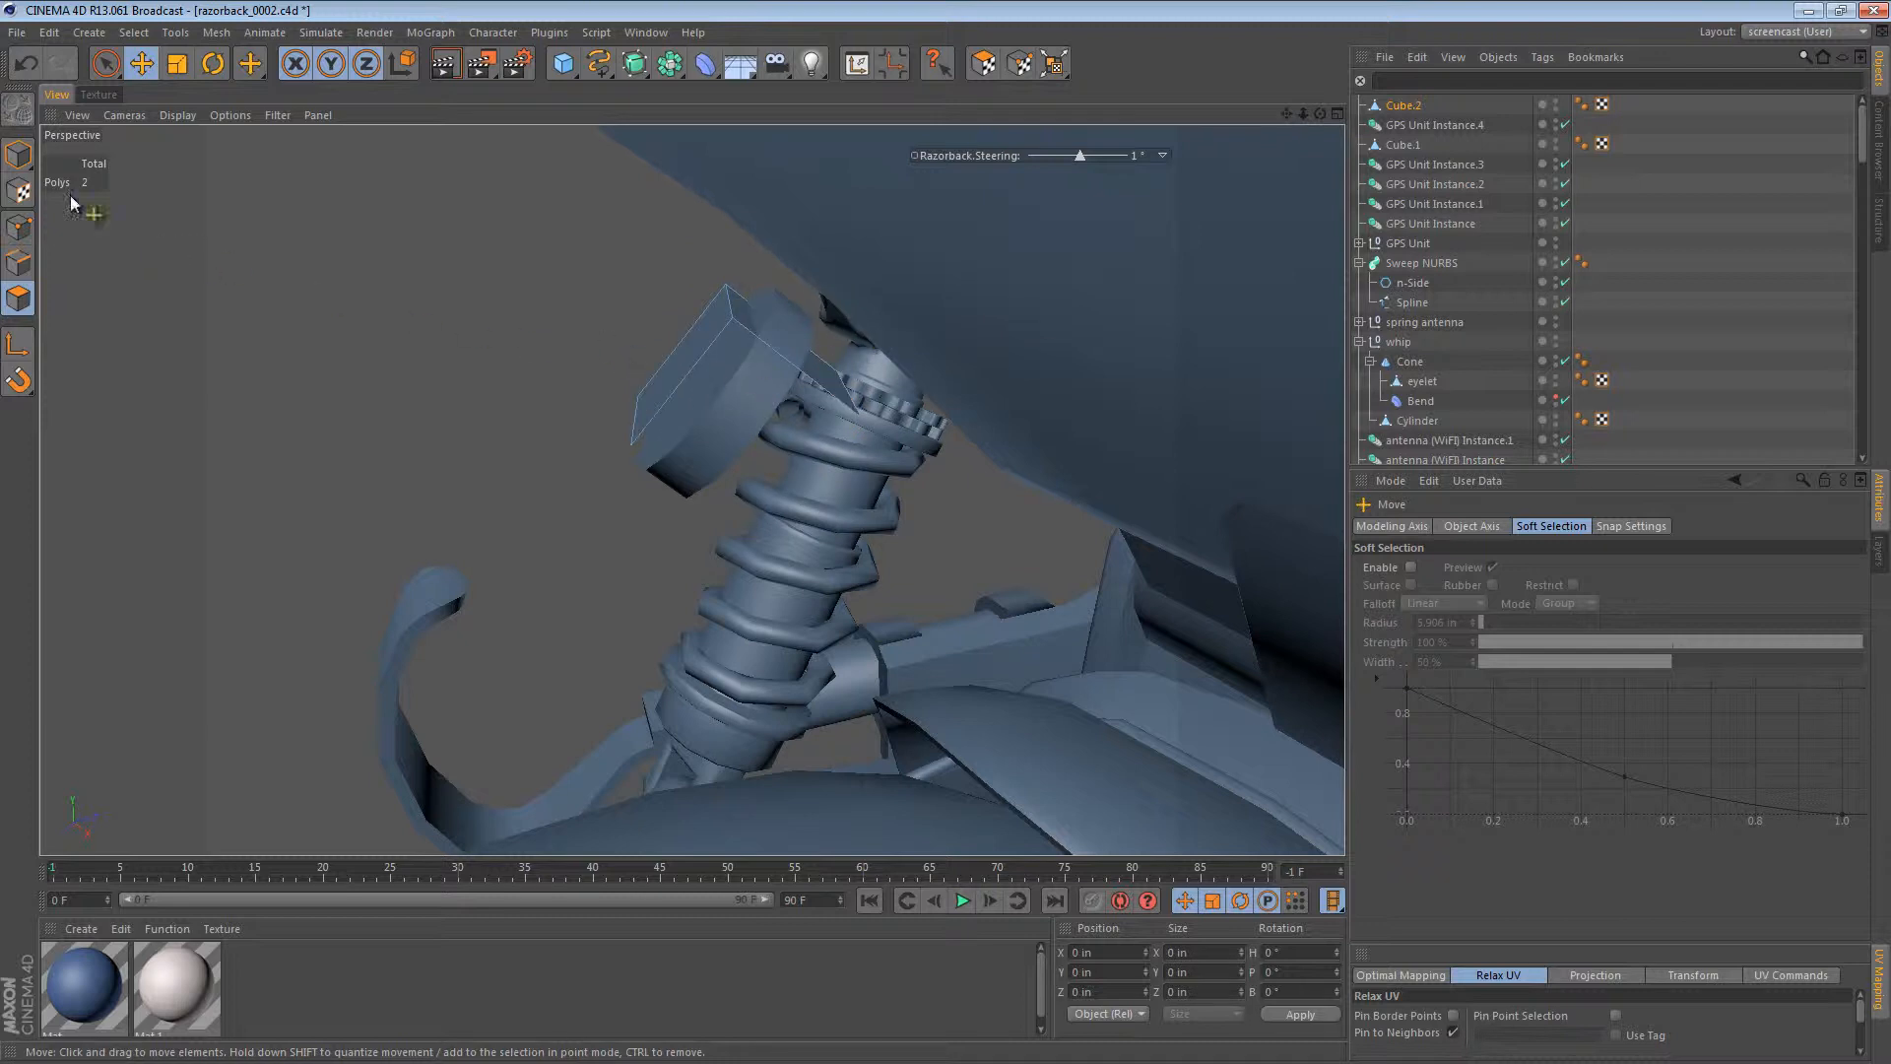
Step: Move the remaining two-face piece about 0.7 in along its axis to the back of the GPS unit
click(8, 159)
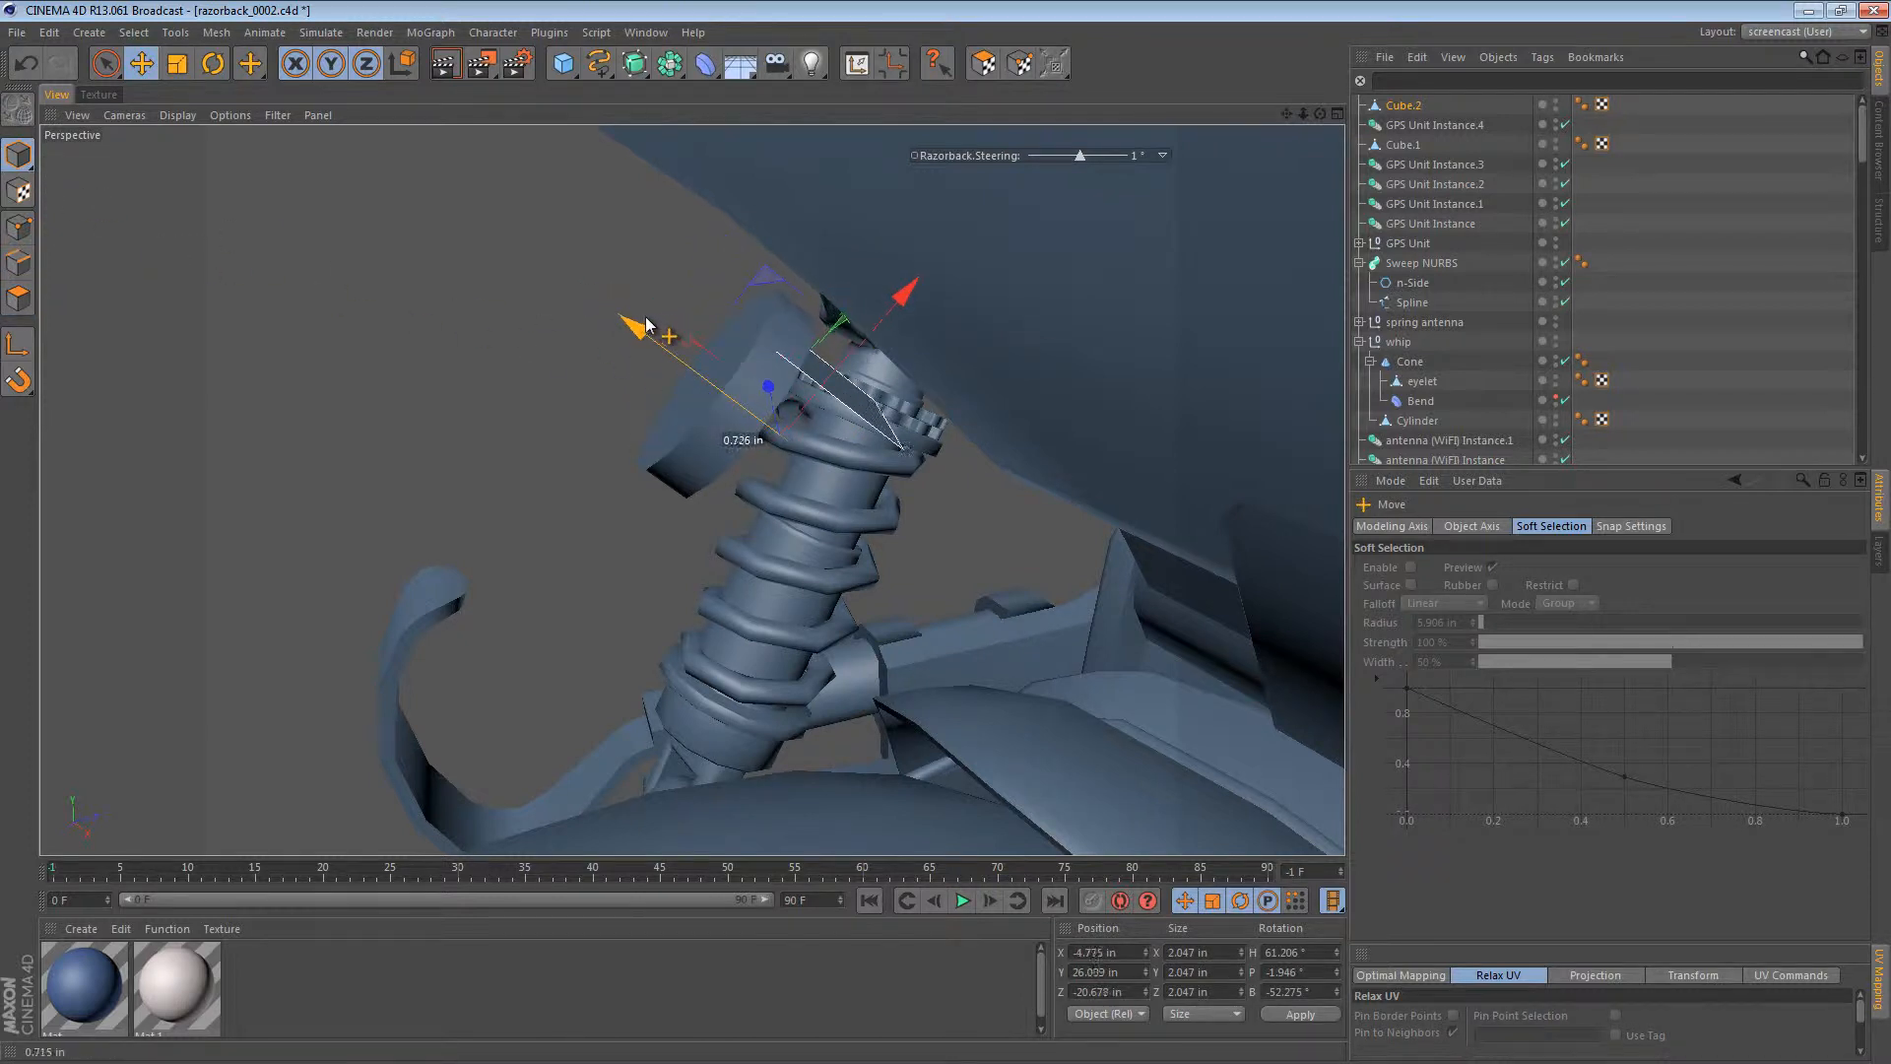
drag(670, 321, 670, 322)
alt+right_drag(861, 370, 958, 396)
Step: Move the bracket's free edge toward the bodywork to about X 1.775 in, Y 0.195 in
click(7, 254)
mouse_move(778, 376)
alt+mouse_down()
mouse_move(728, 388)
mouse_move(729, 416)
mouse_move(759, 405)
alt+mouse_up()
click(727, 482)
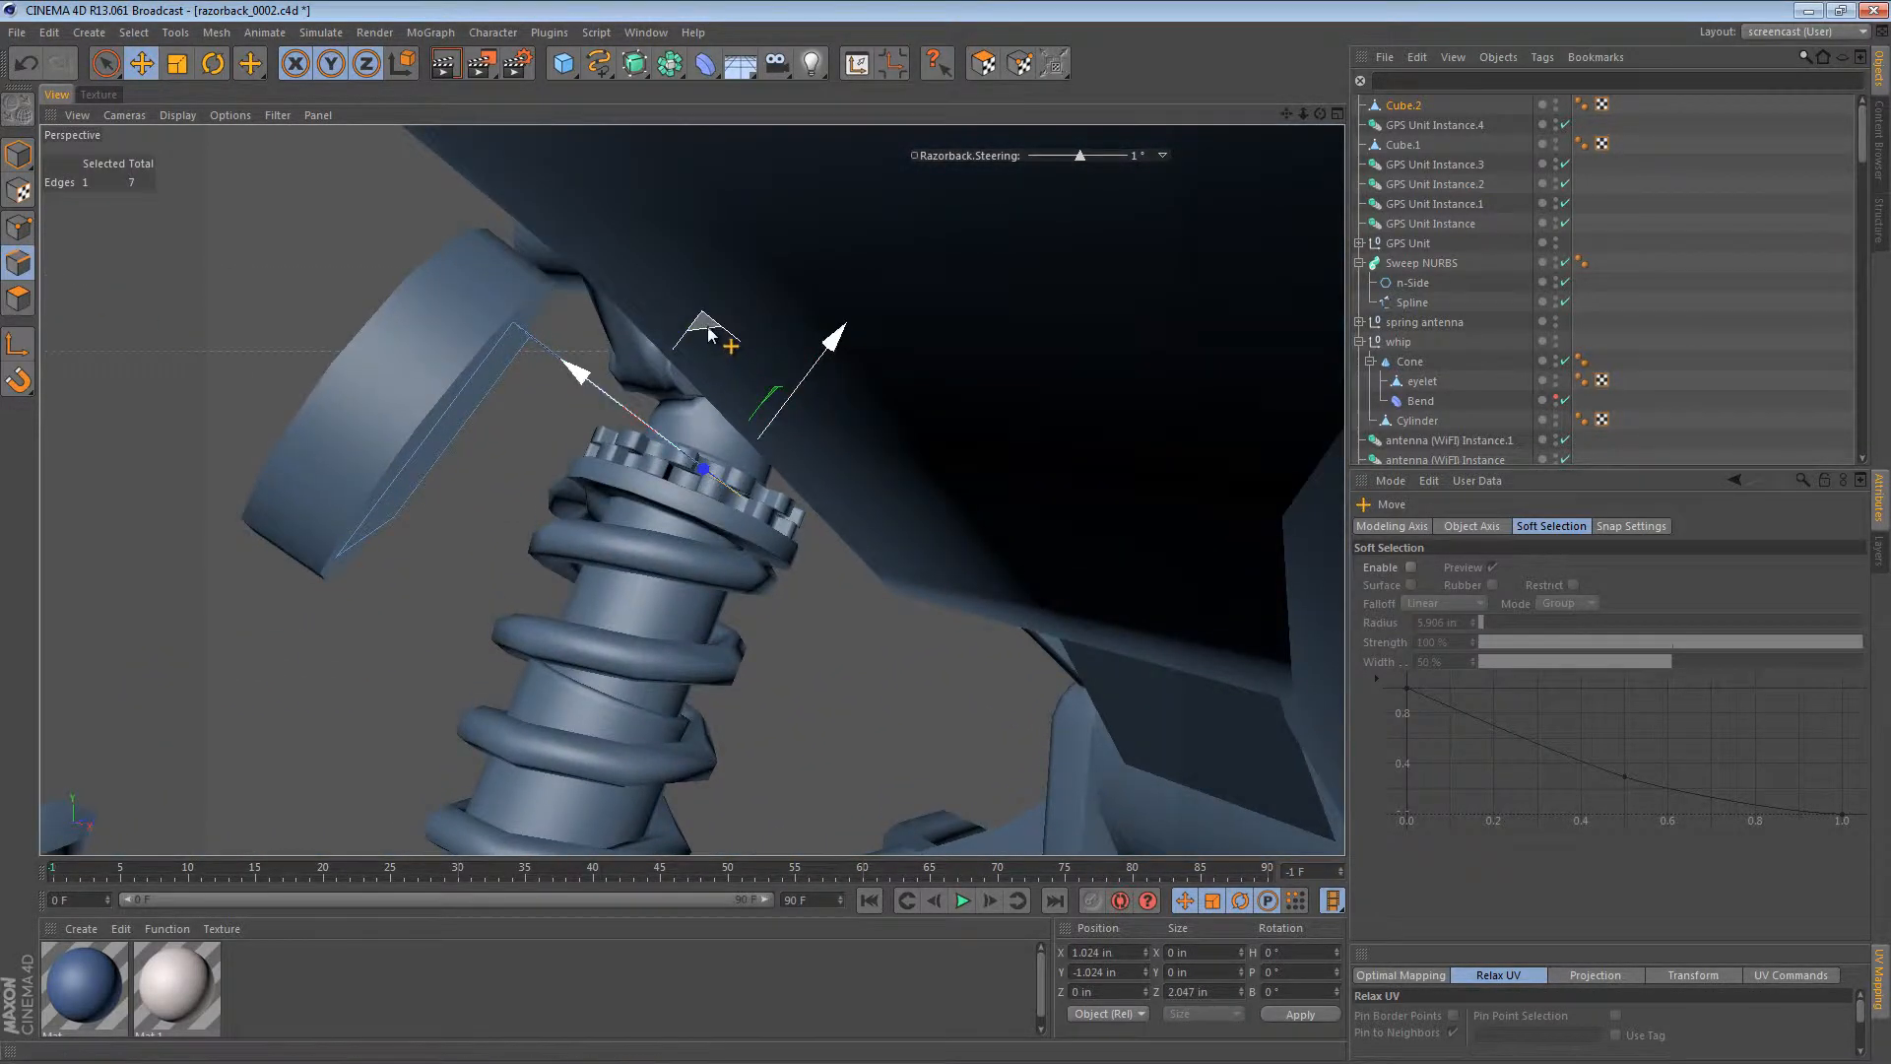
drag(709, 328, 819, 250)
alt+right_drag(713, 309, 806, 286)
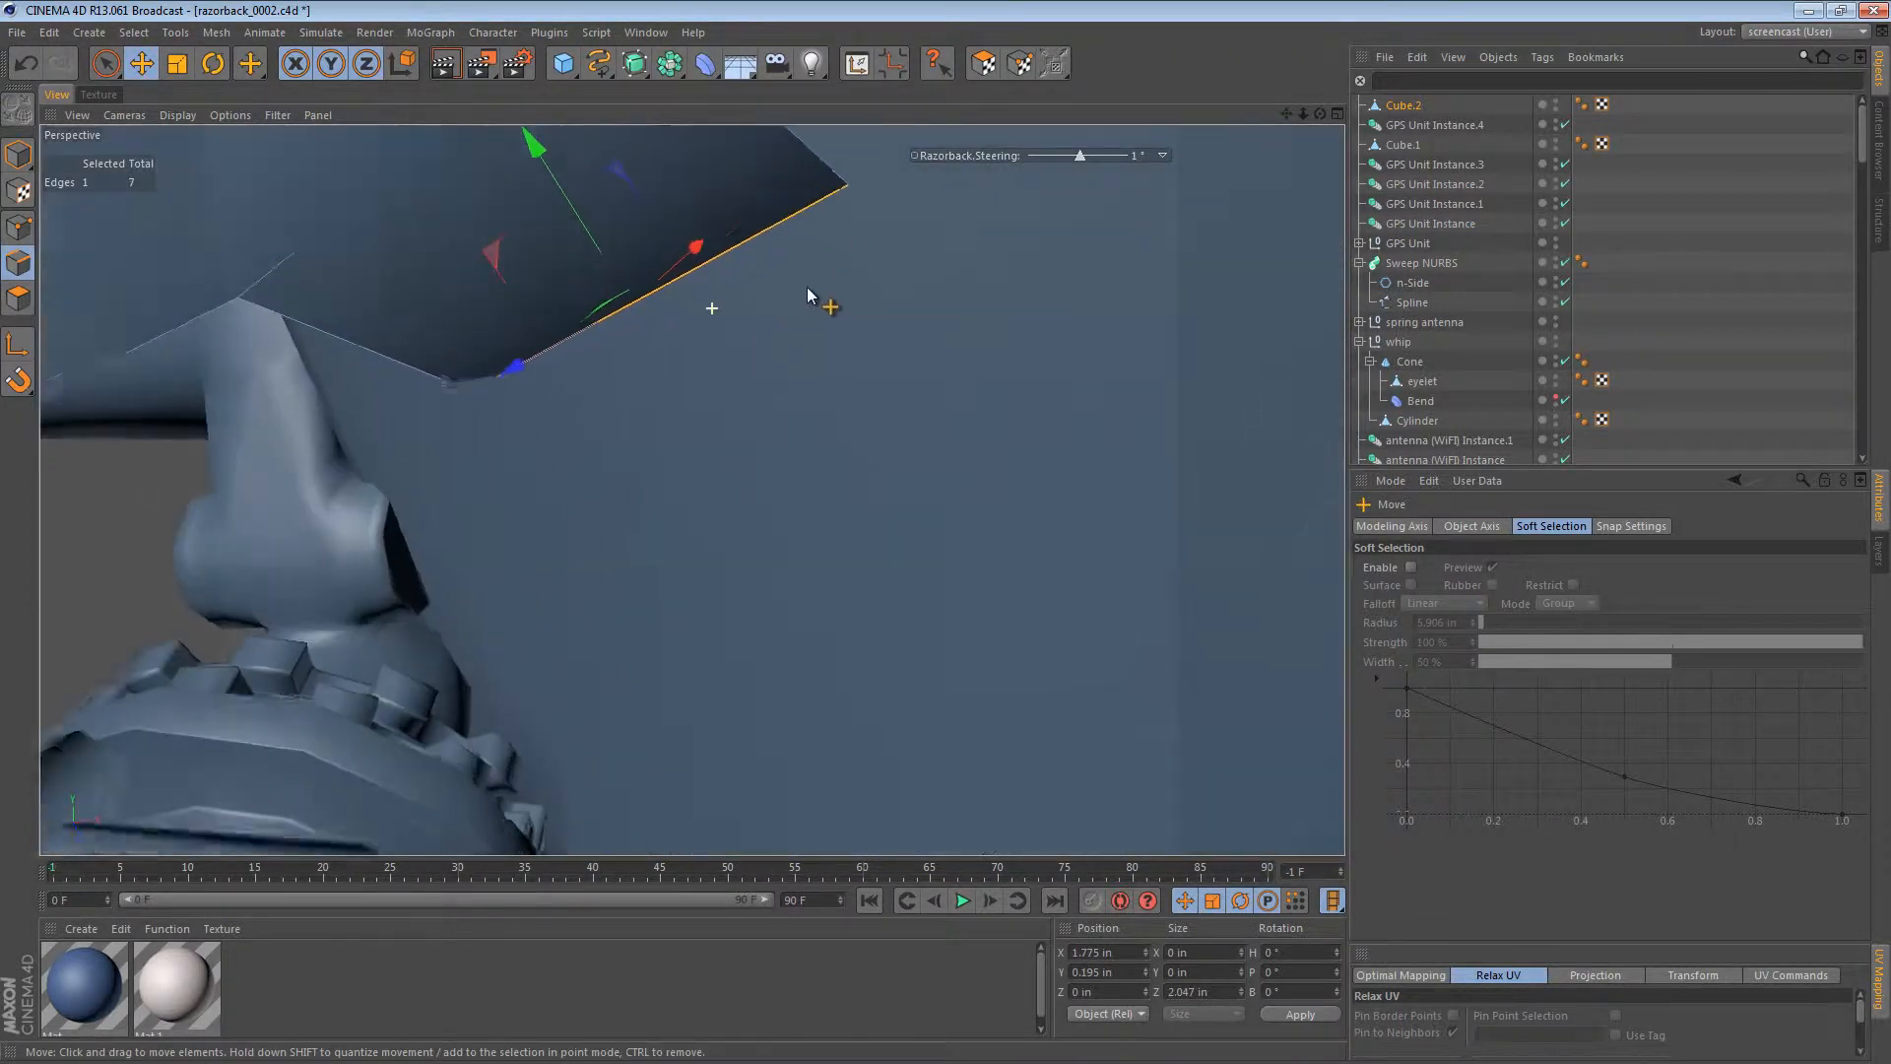
Step: Rotate and shift the bracket's free edge to align with the bodywork at about X 1.888 in, Y 0.241 in, Z 0.05 in
alt+drag(777, 236, 1123, 377)
key(e)
key(r)
key(e)
key(r)
key(e)
key(r)
alt+drag(770, 253, 1364, 116)
Step: Extrude the free edge along the bodywork and rotate it into line at about X 1.978 in, Y -1.331 in, Z 0.023 in
alt+right_drag(471, 364, 439, 376)
alt+middle_drag(631, 360, 654, 493)
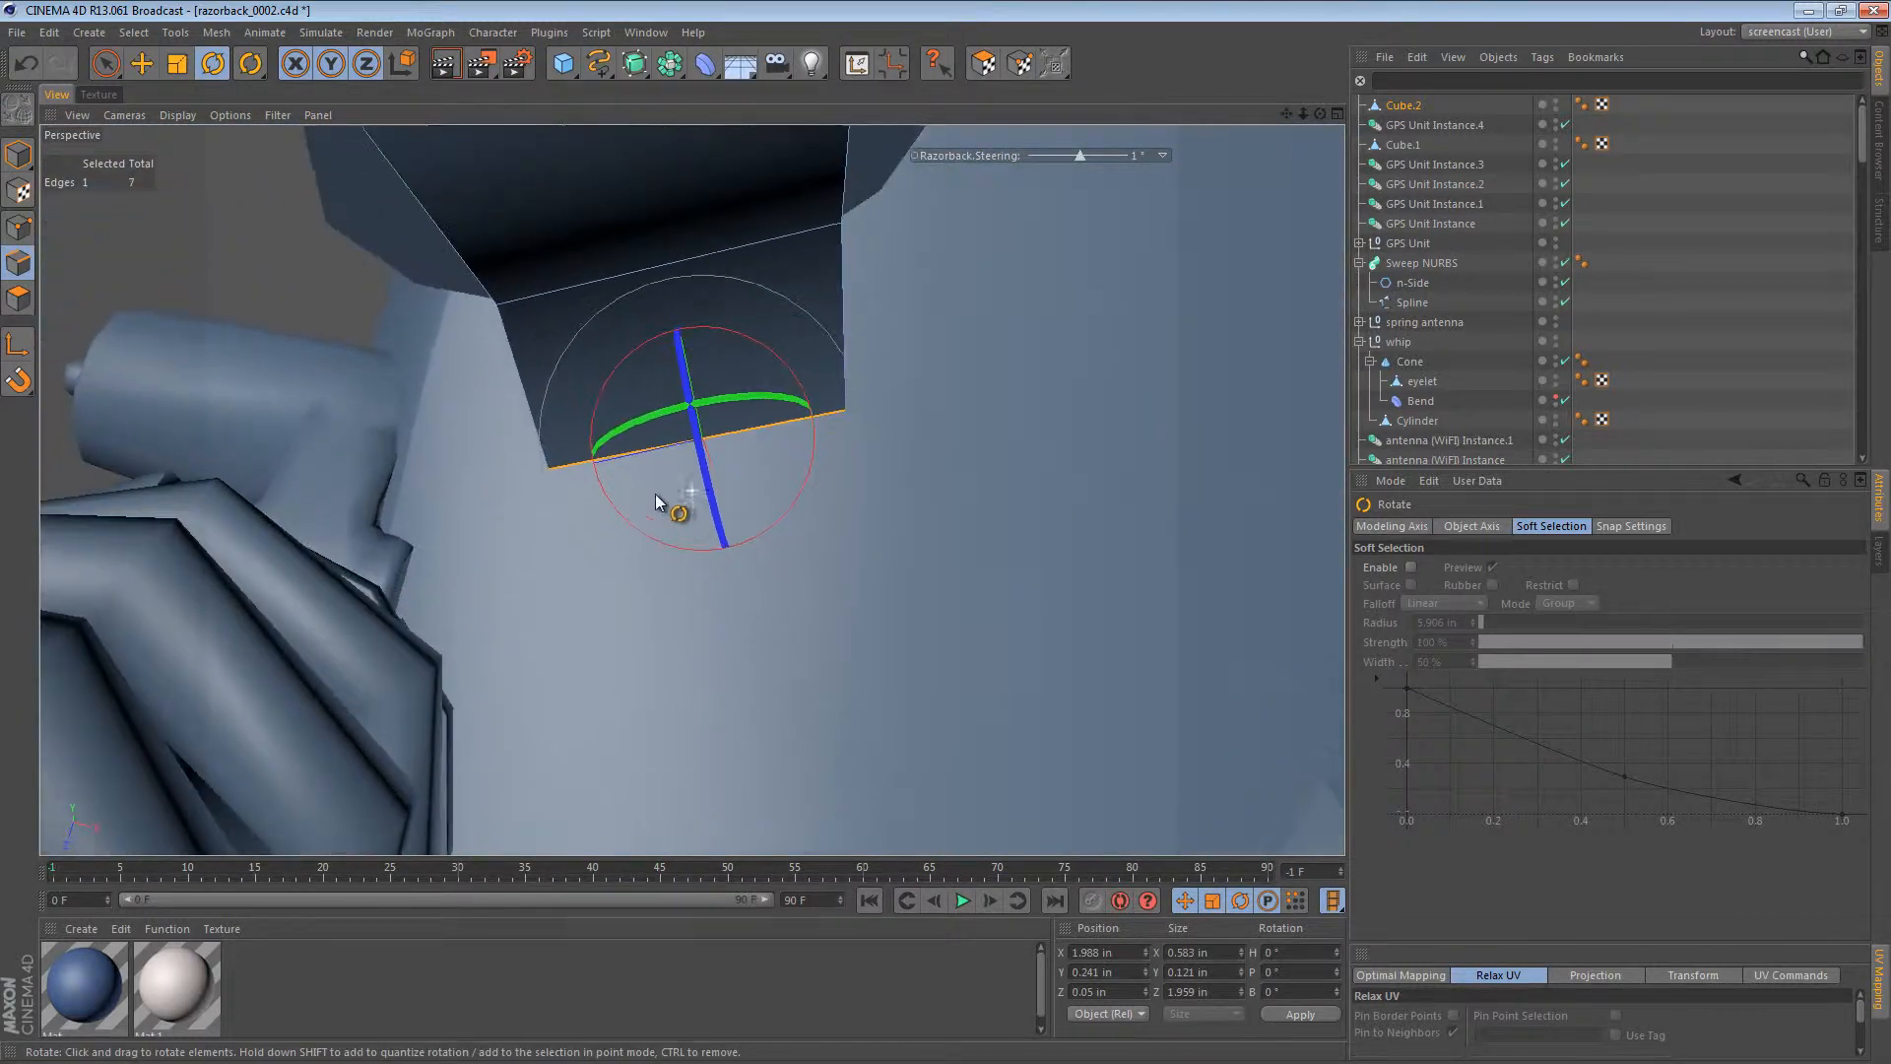
alt+drag(654, 493, 740, 674)
key(e)
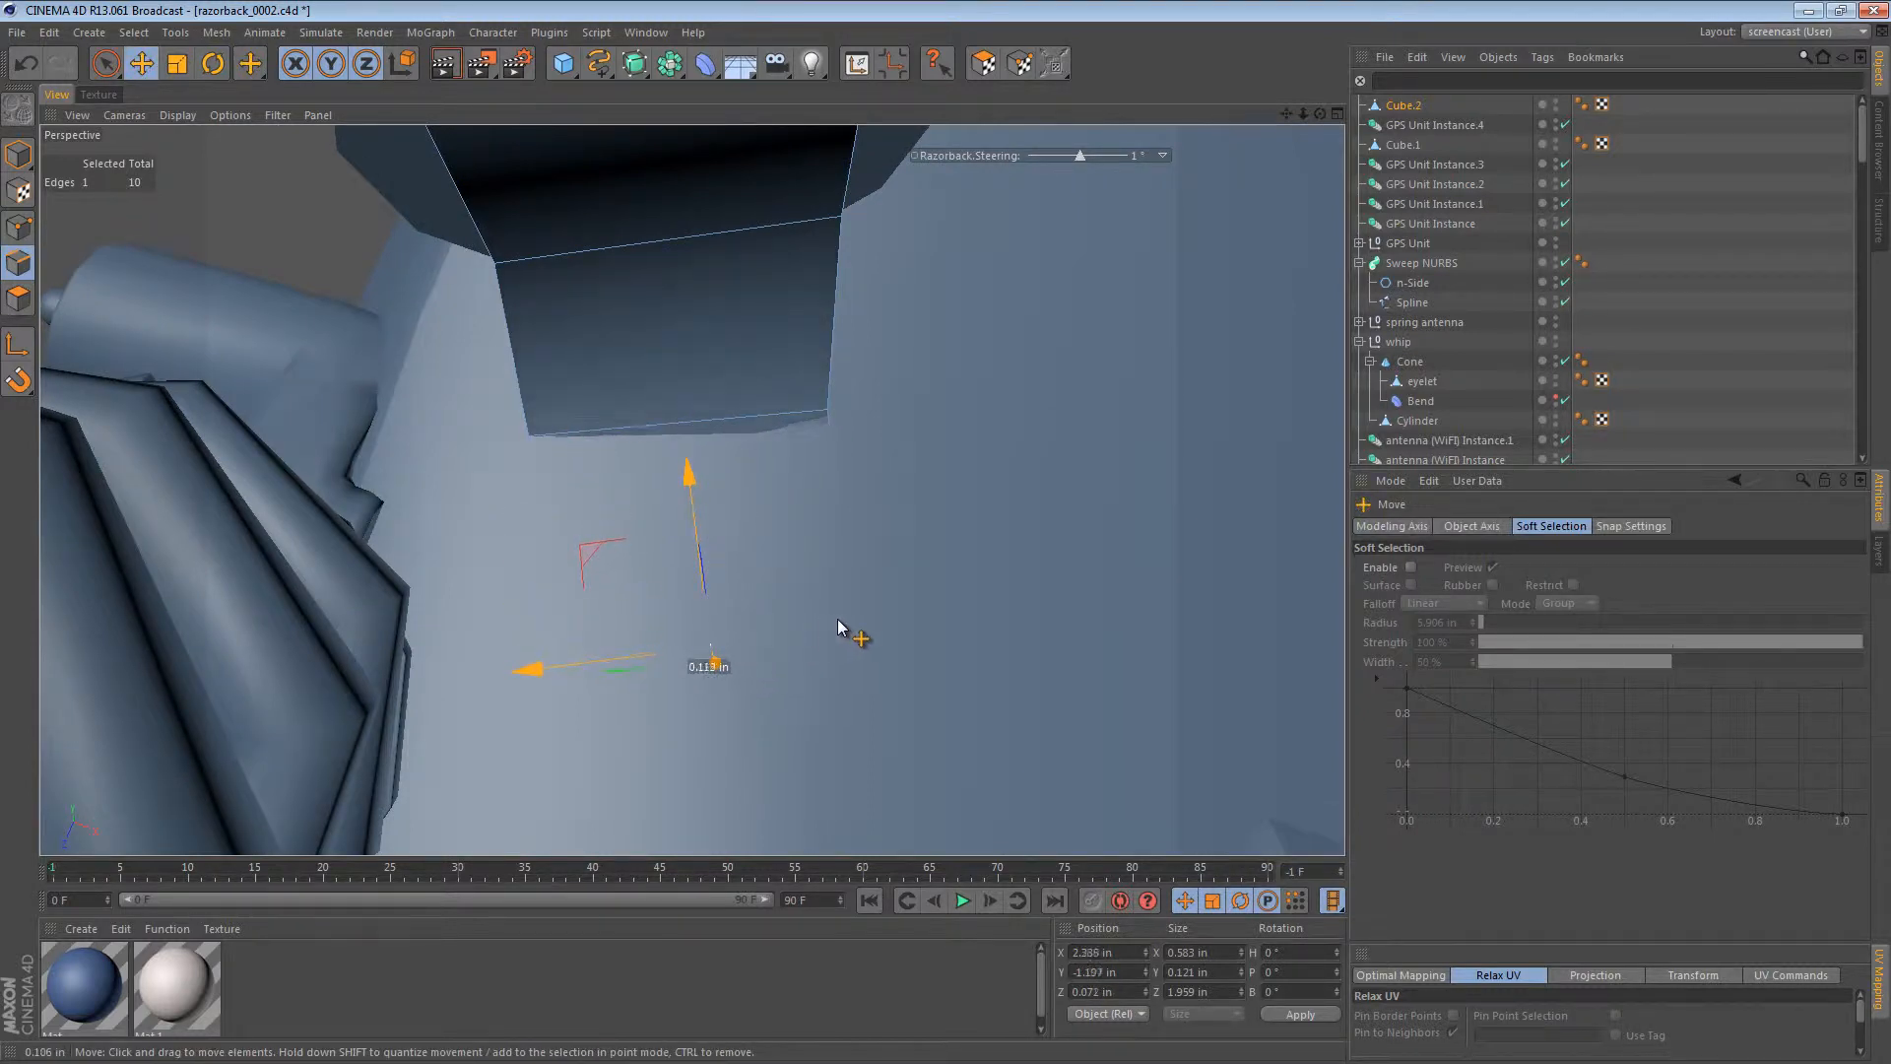
ctrl+drag(838, 628, 1003, 655)
key(r)
key(e)
key(r)
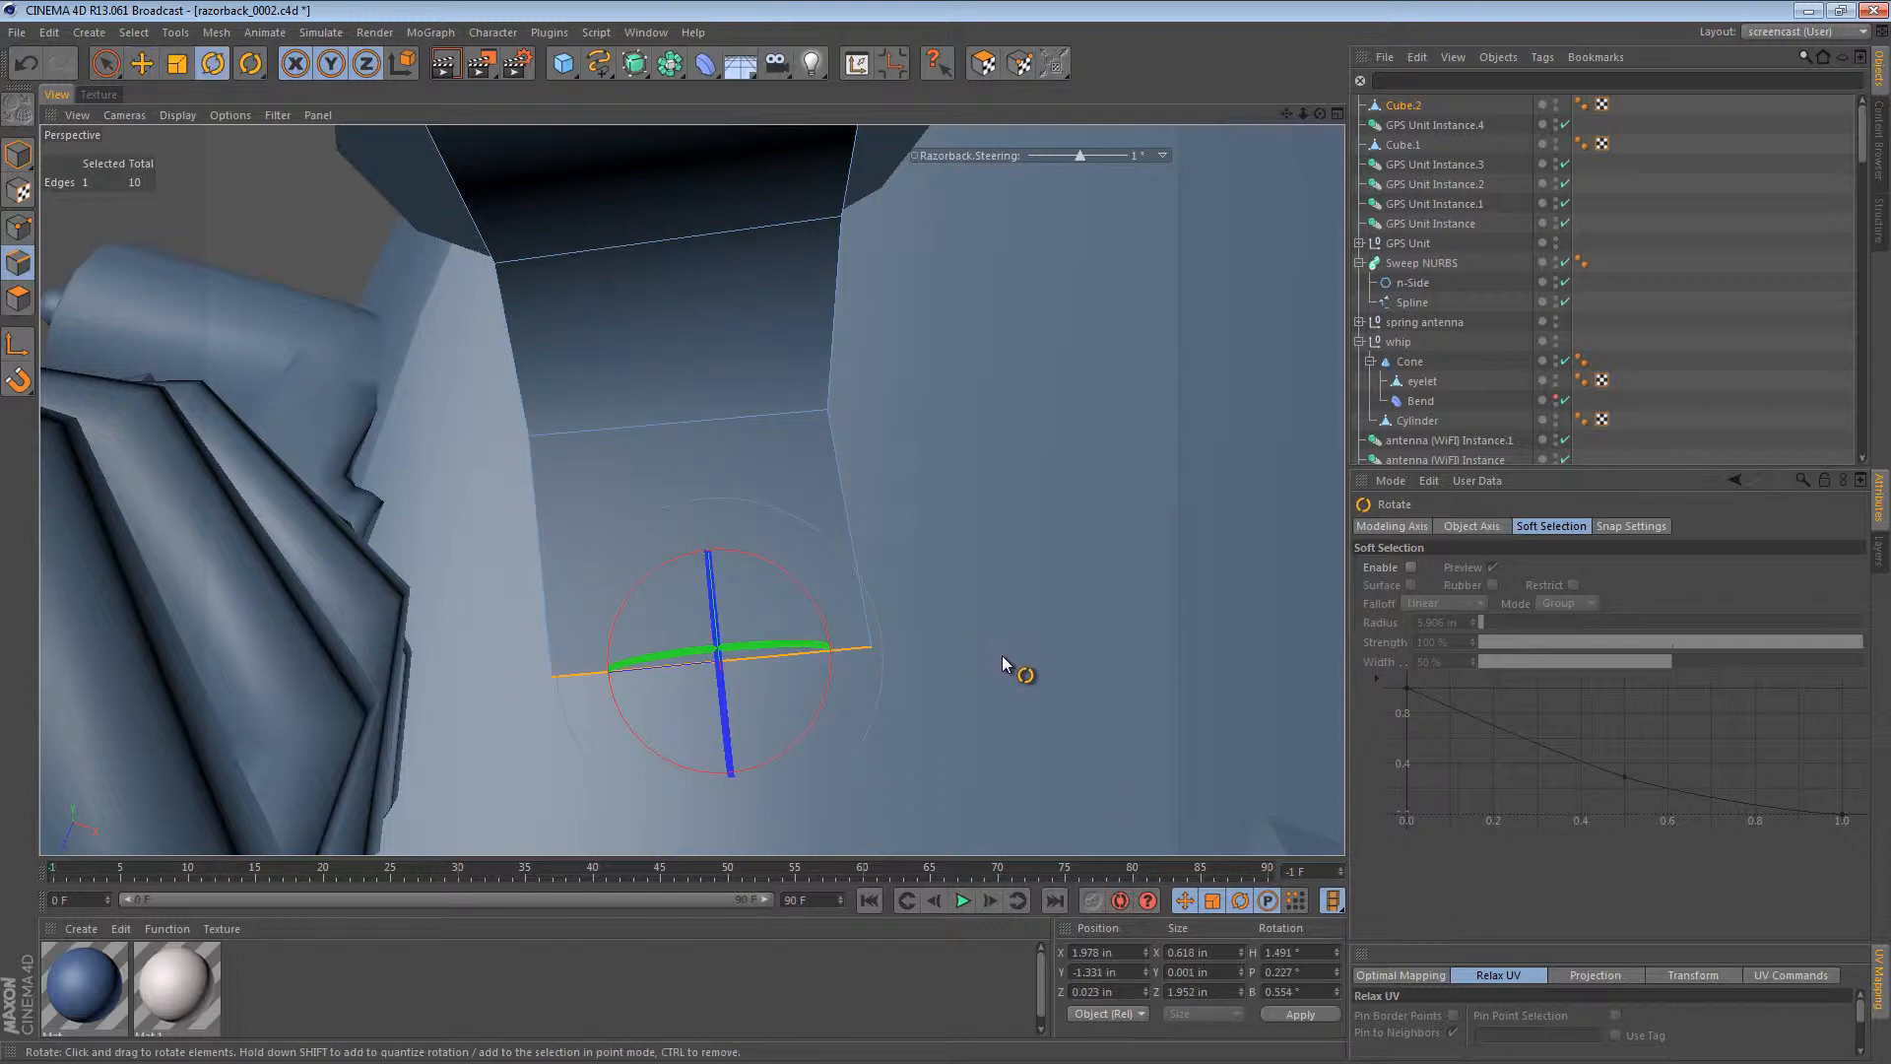
key(e)
Step: Nudge the extruded edge against the bodywork to about X 1.958 in, Y -1.287 in, Z 0.033 in
alt+drag(834, 624, 970, 589)
alt+middle_drag(1121, 595, 1055, 581)
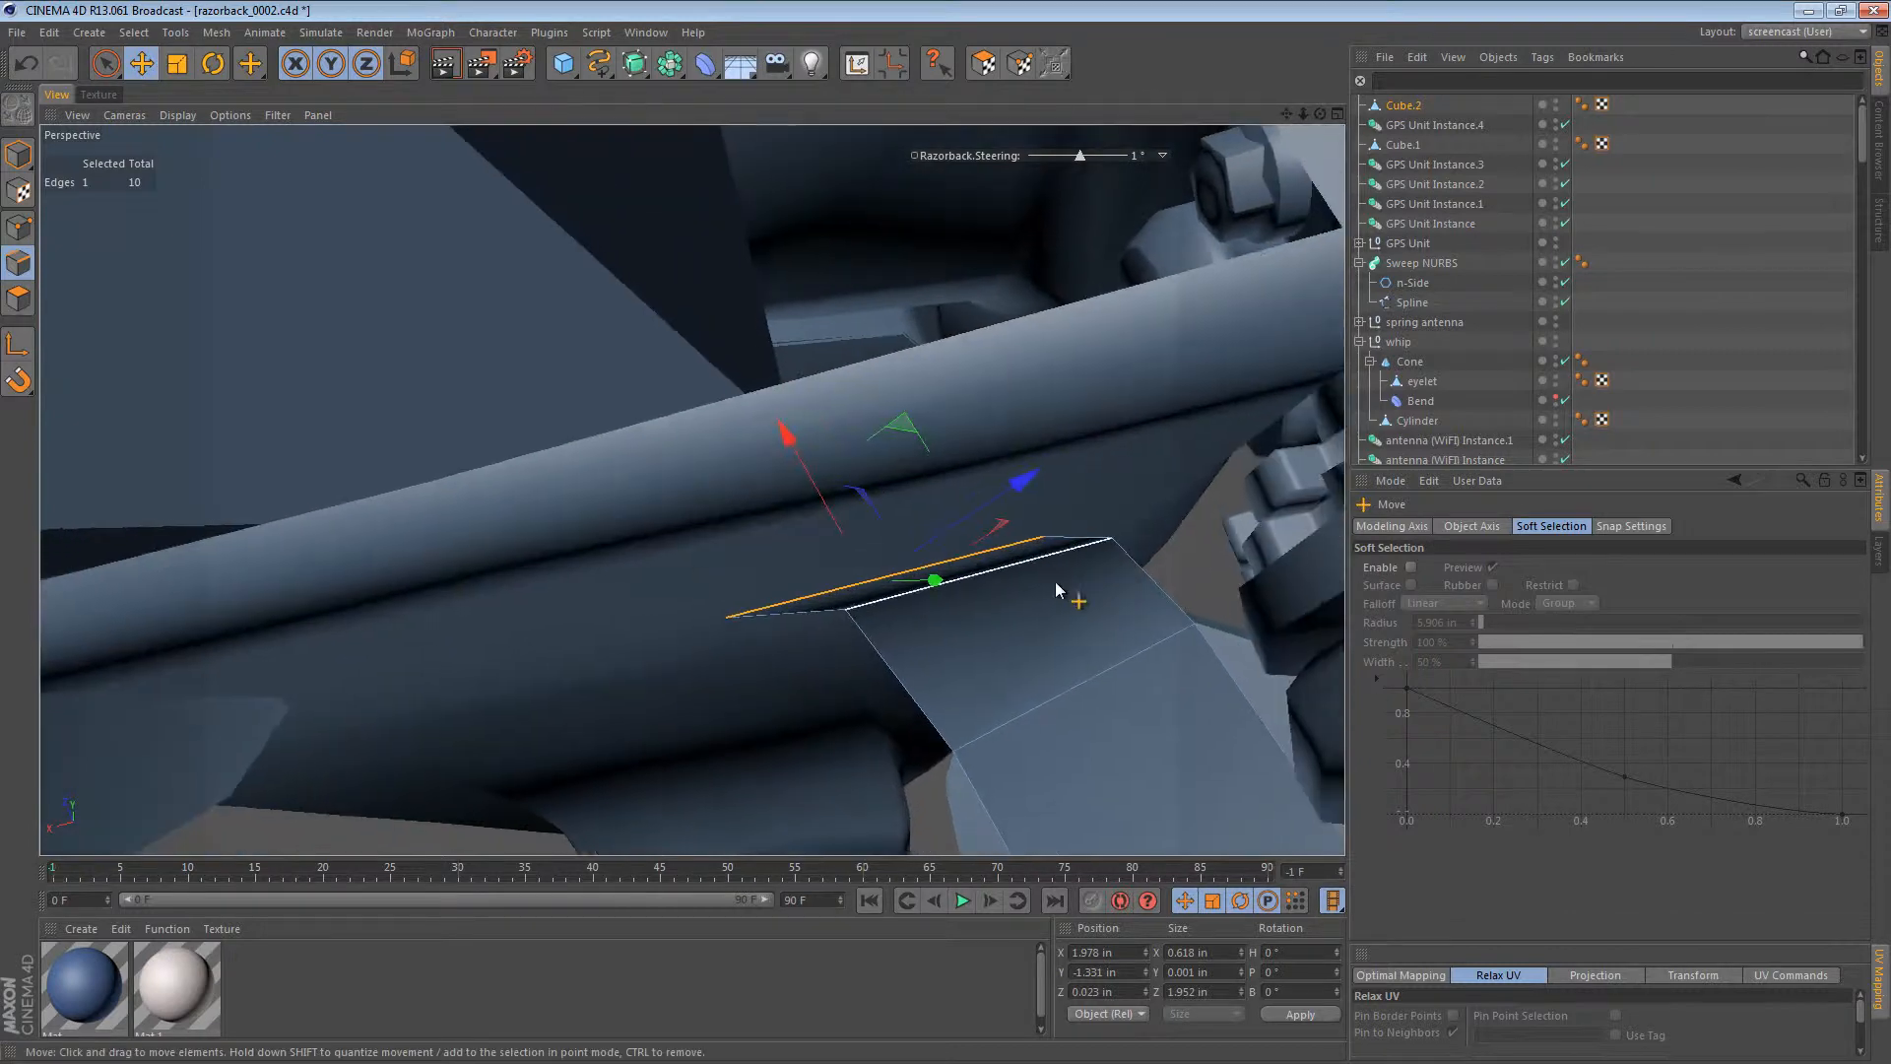
alt+drag(1055, 589, 775, 490)
scroll(1013, 371, up, 3)
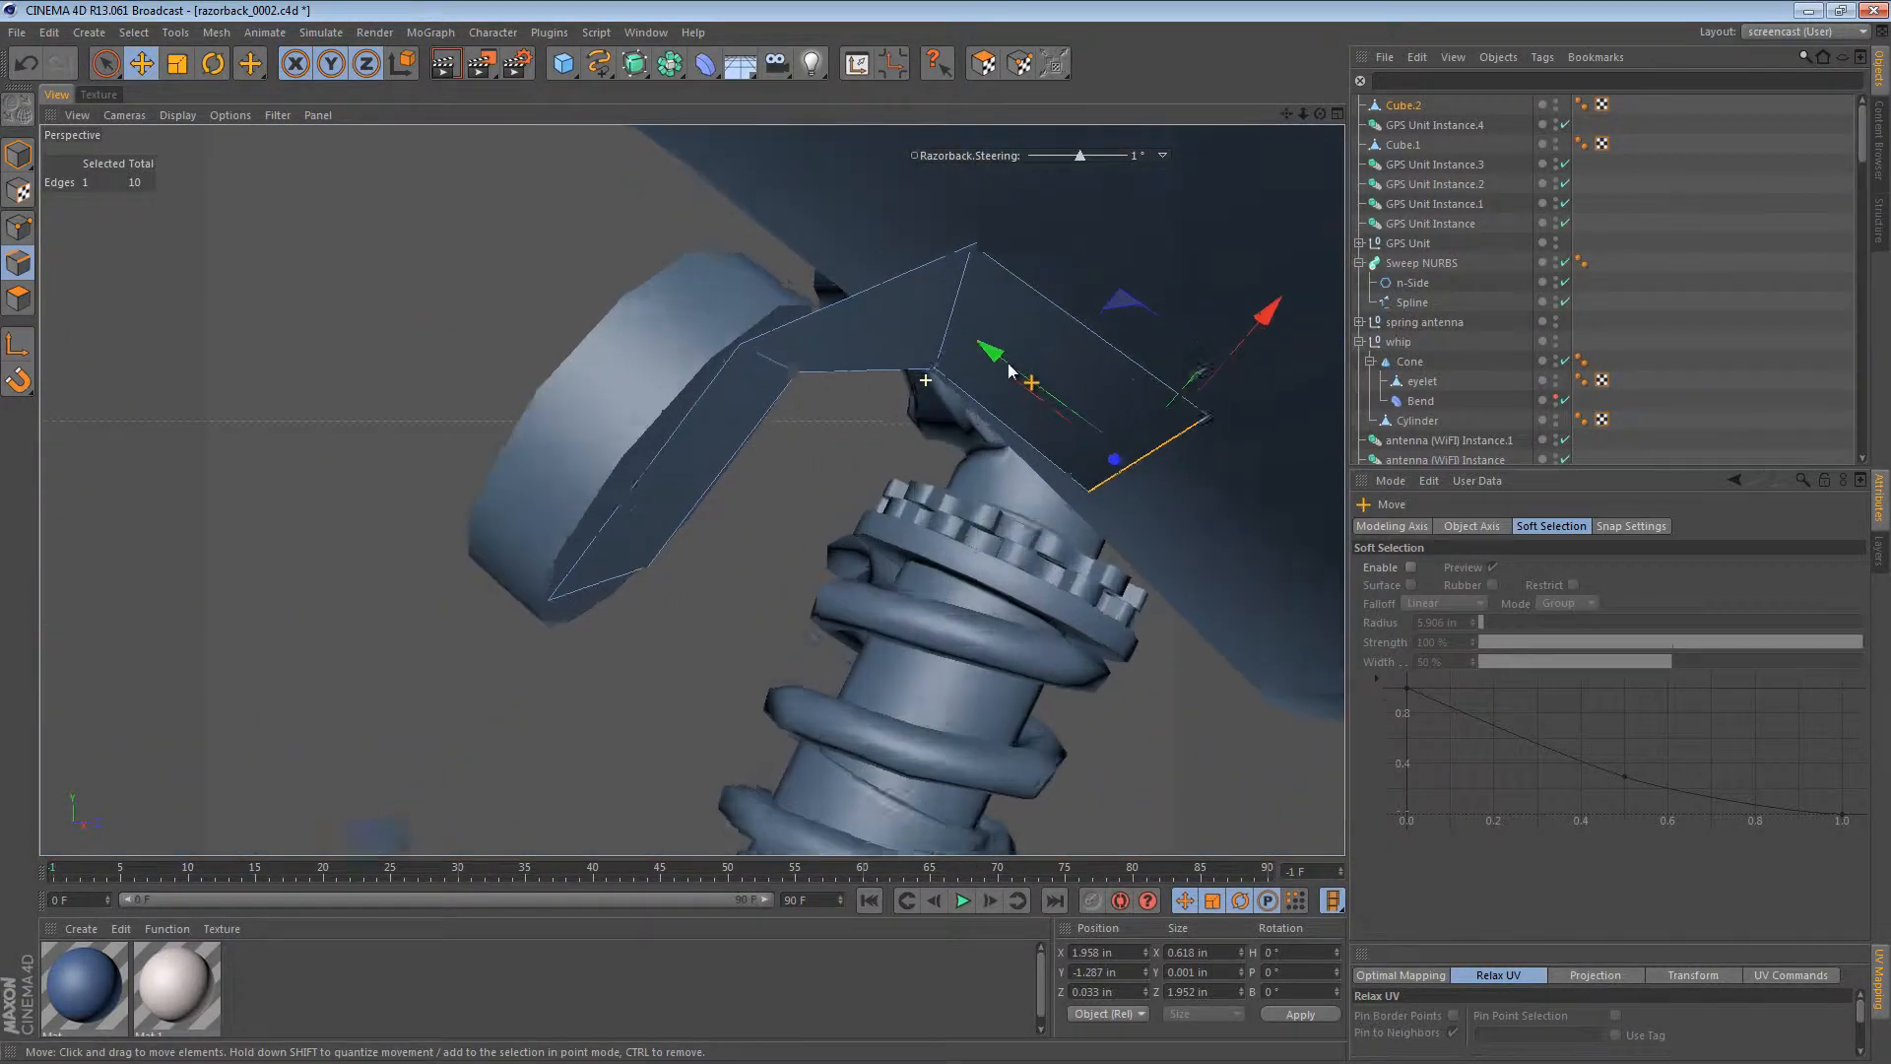
Step: Extrude all three bracket faces with caps at an offset of -0.125 in and reverse the normals of the whole bracket
click(18, 297)
key(ctrl+a)
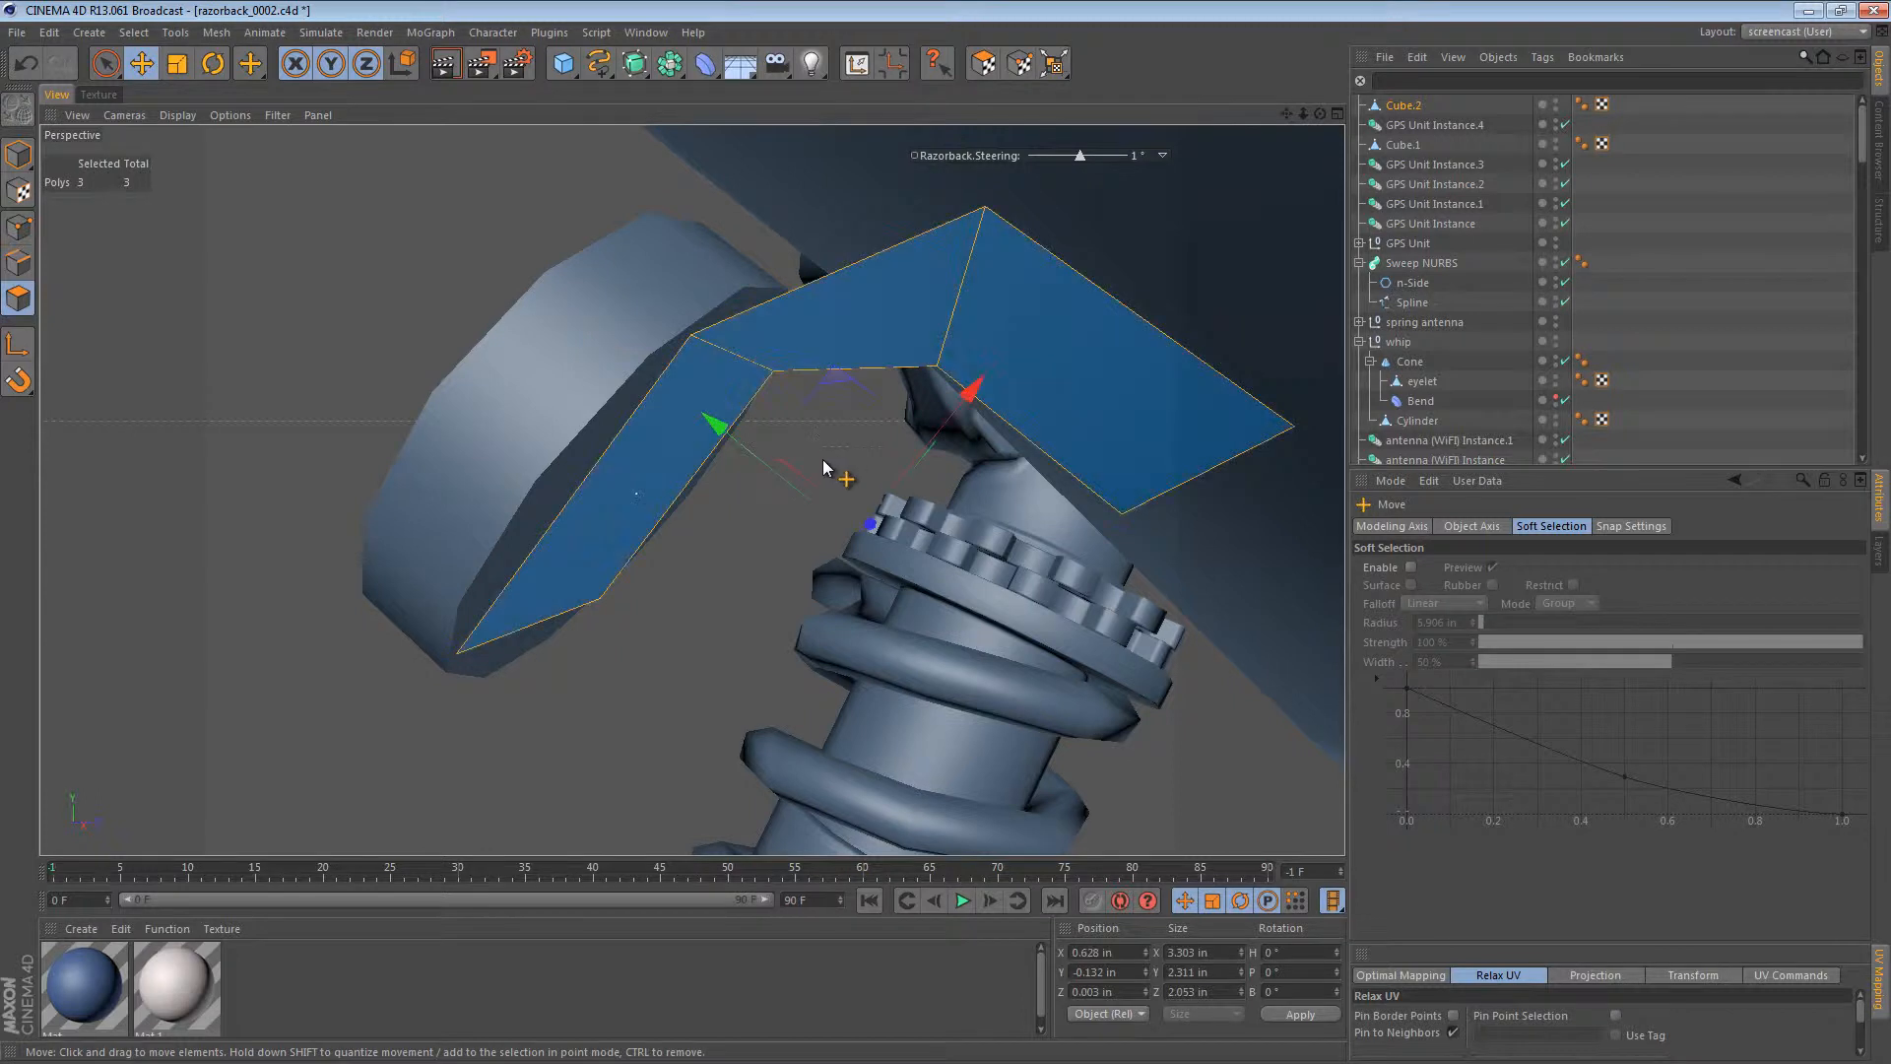
key(d)
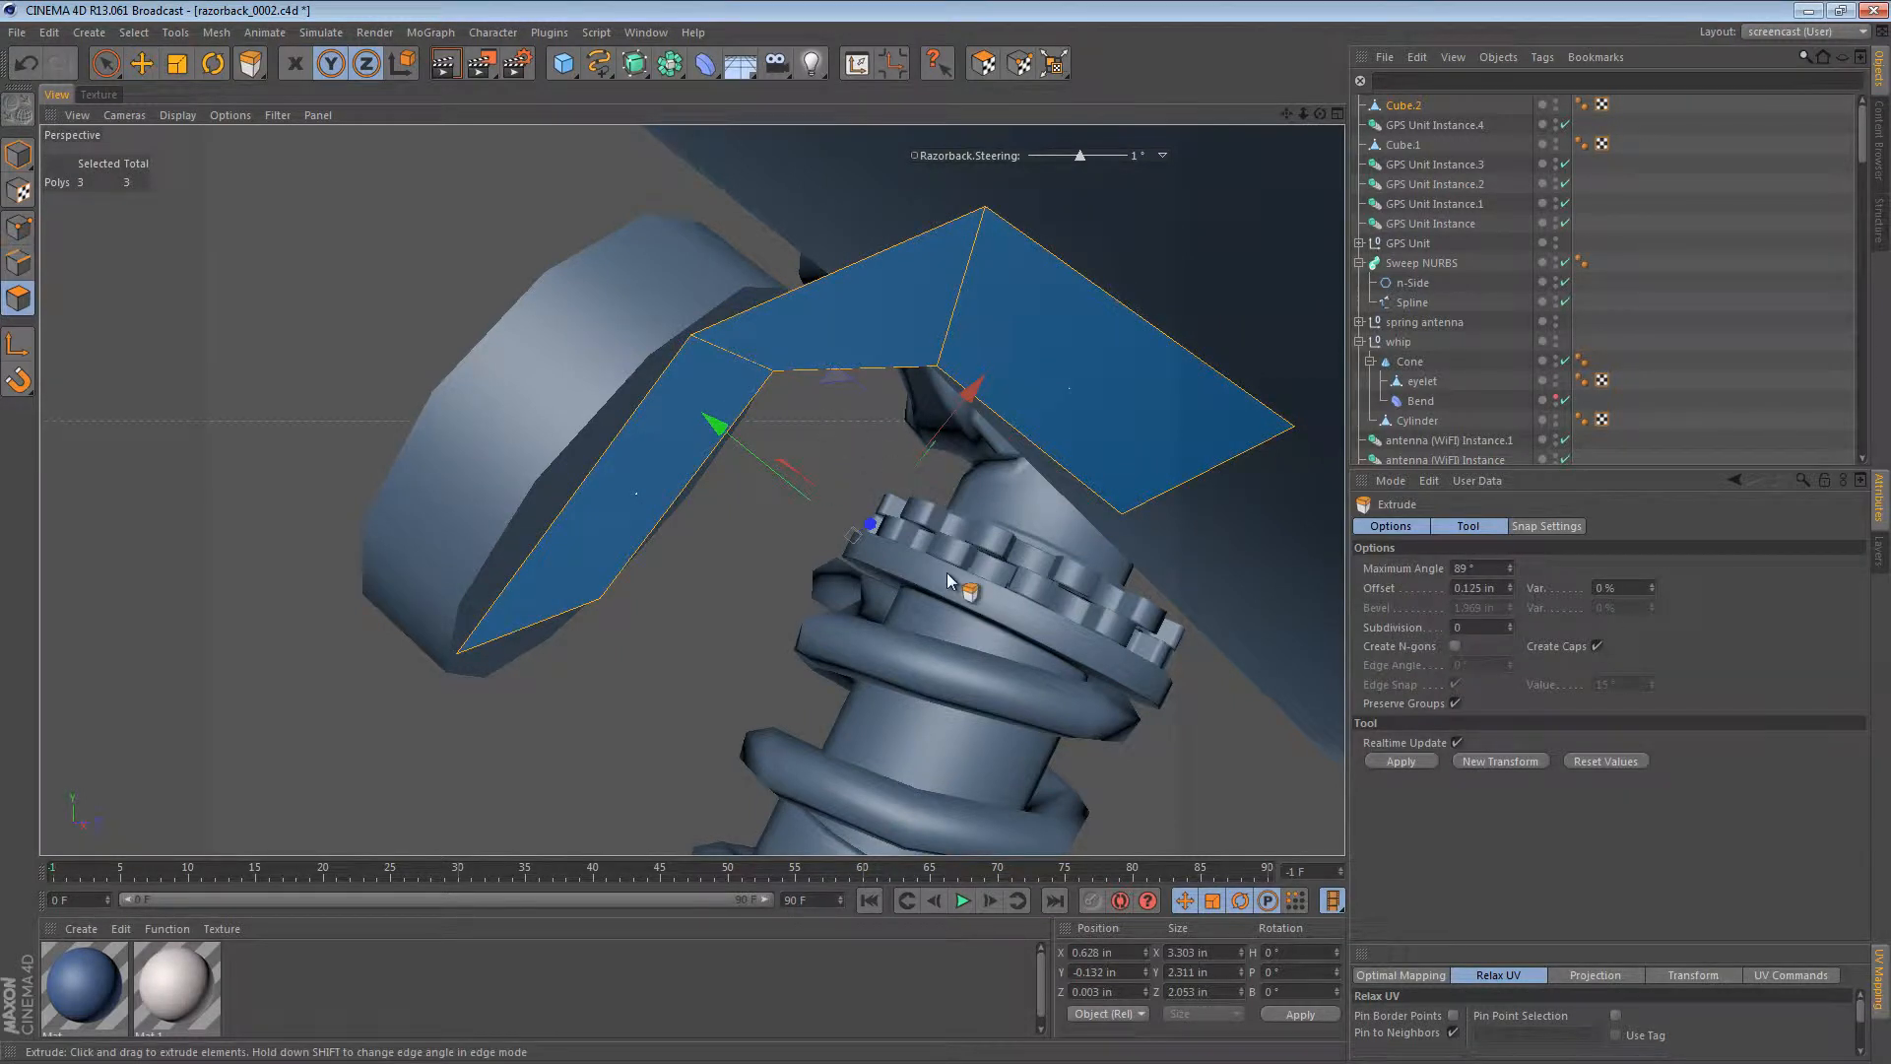
drag(948, 571, 948, 571)
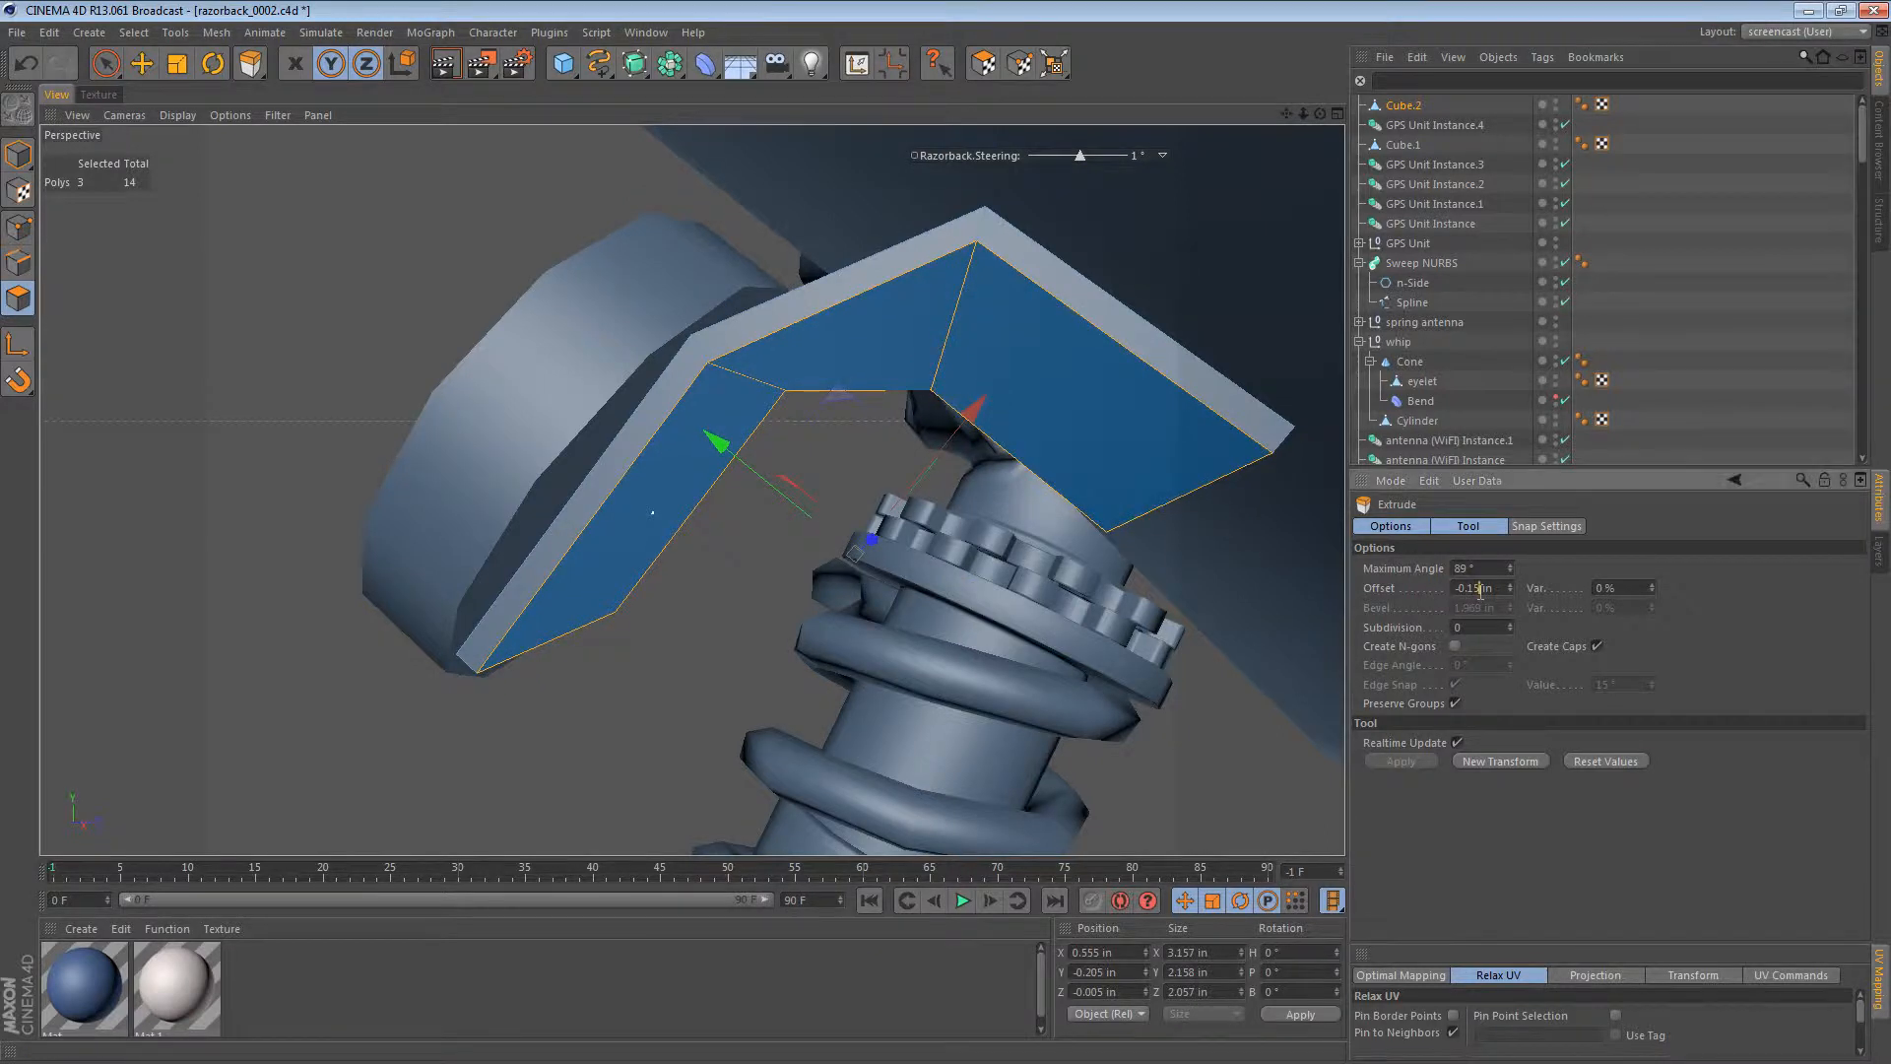
text(0.125)
key(Return)
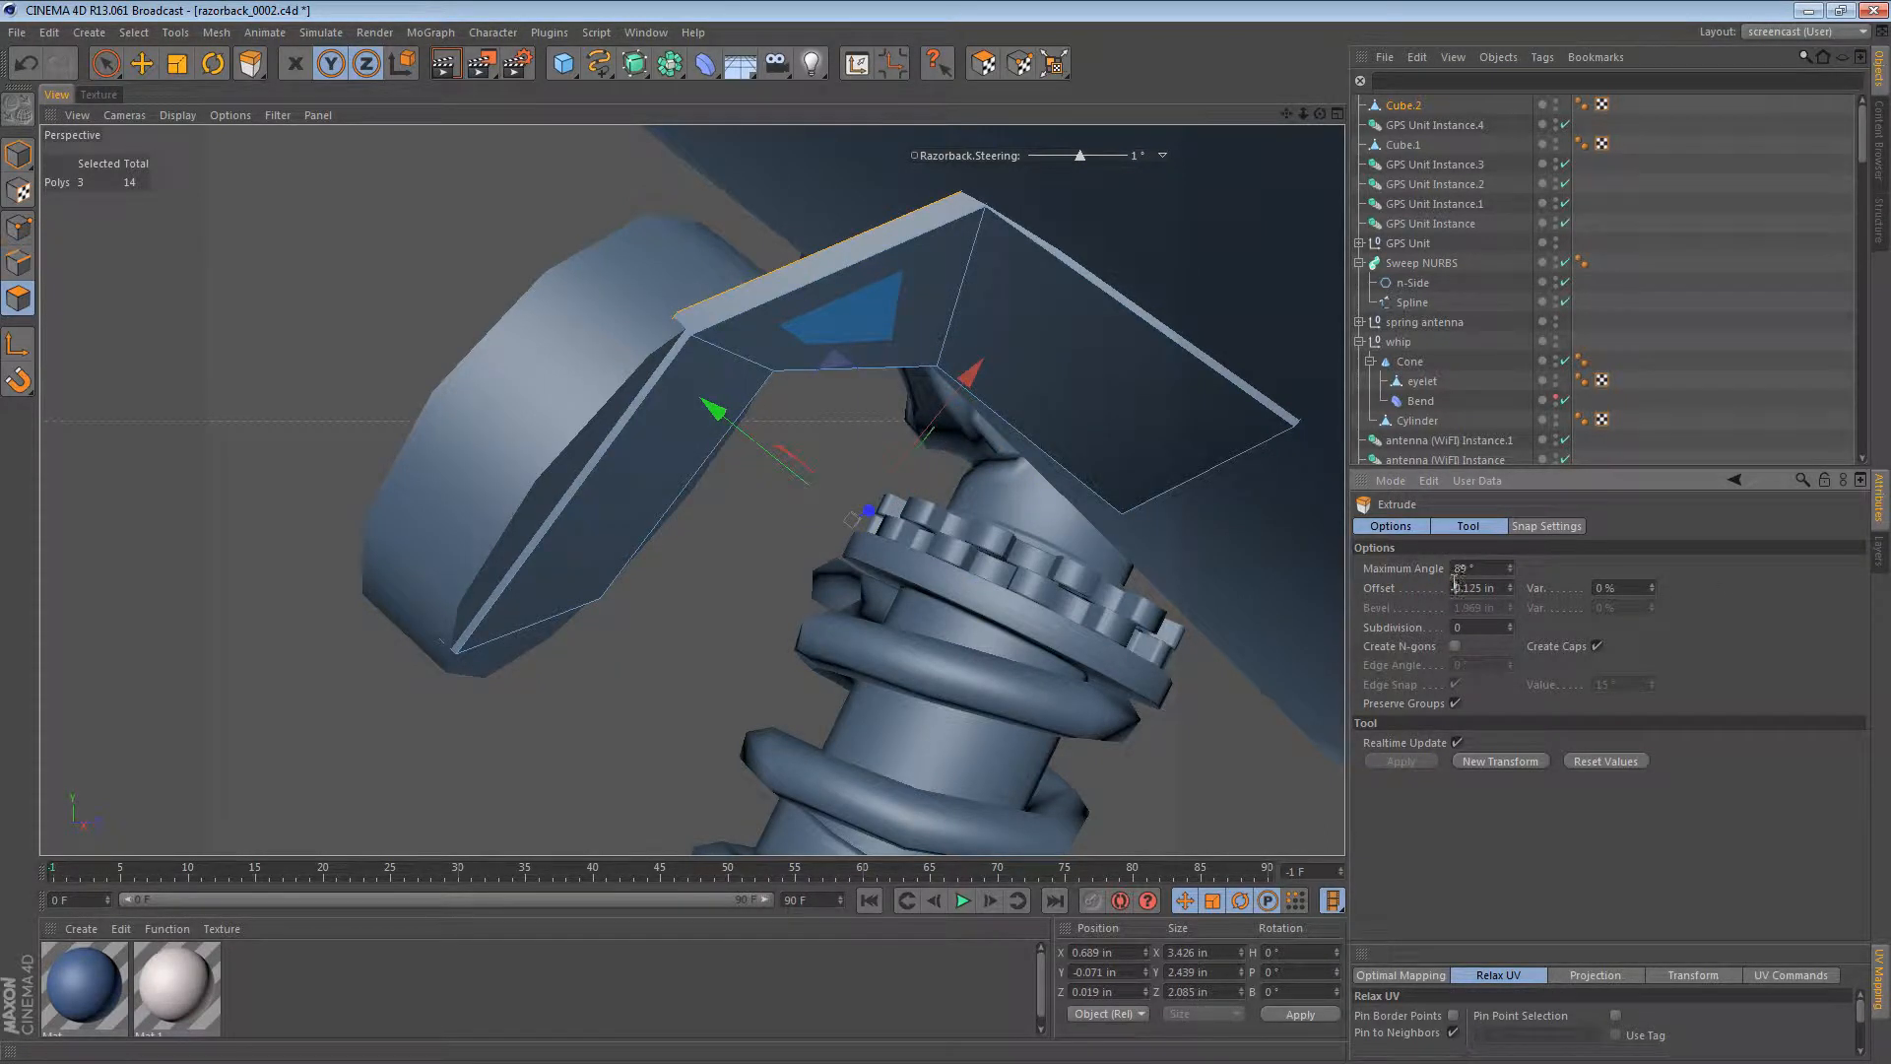
text(-)
key(Return)
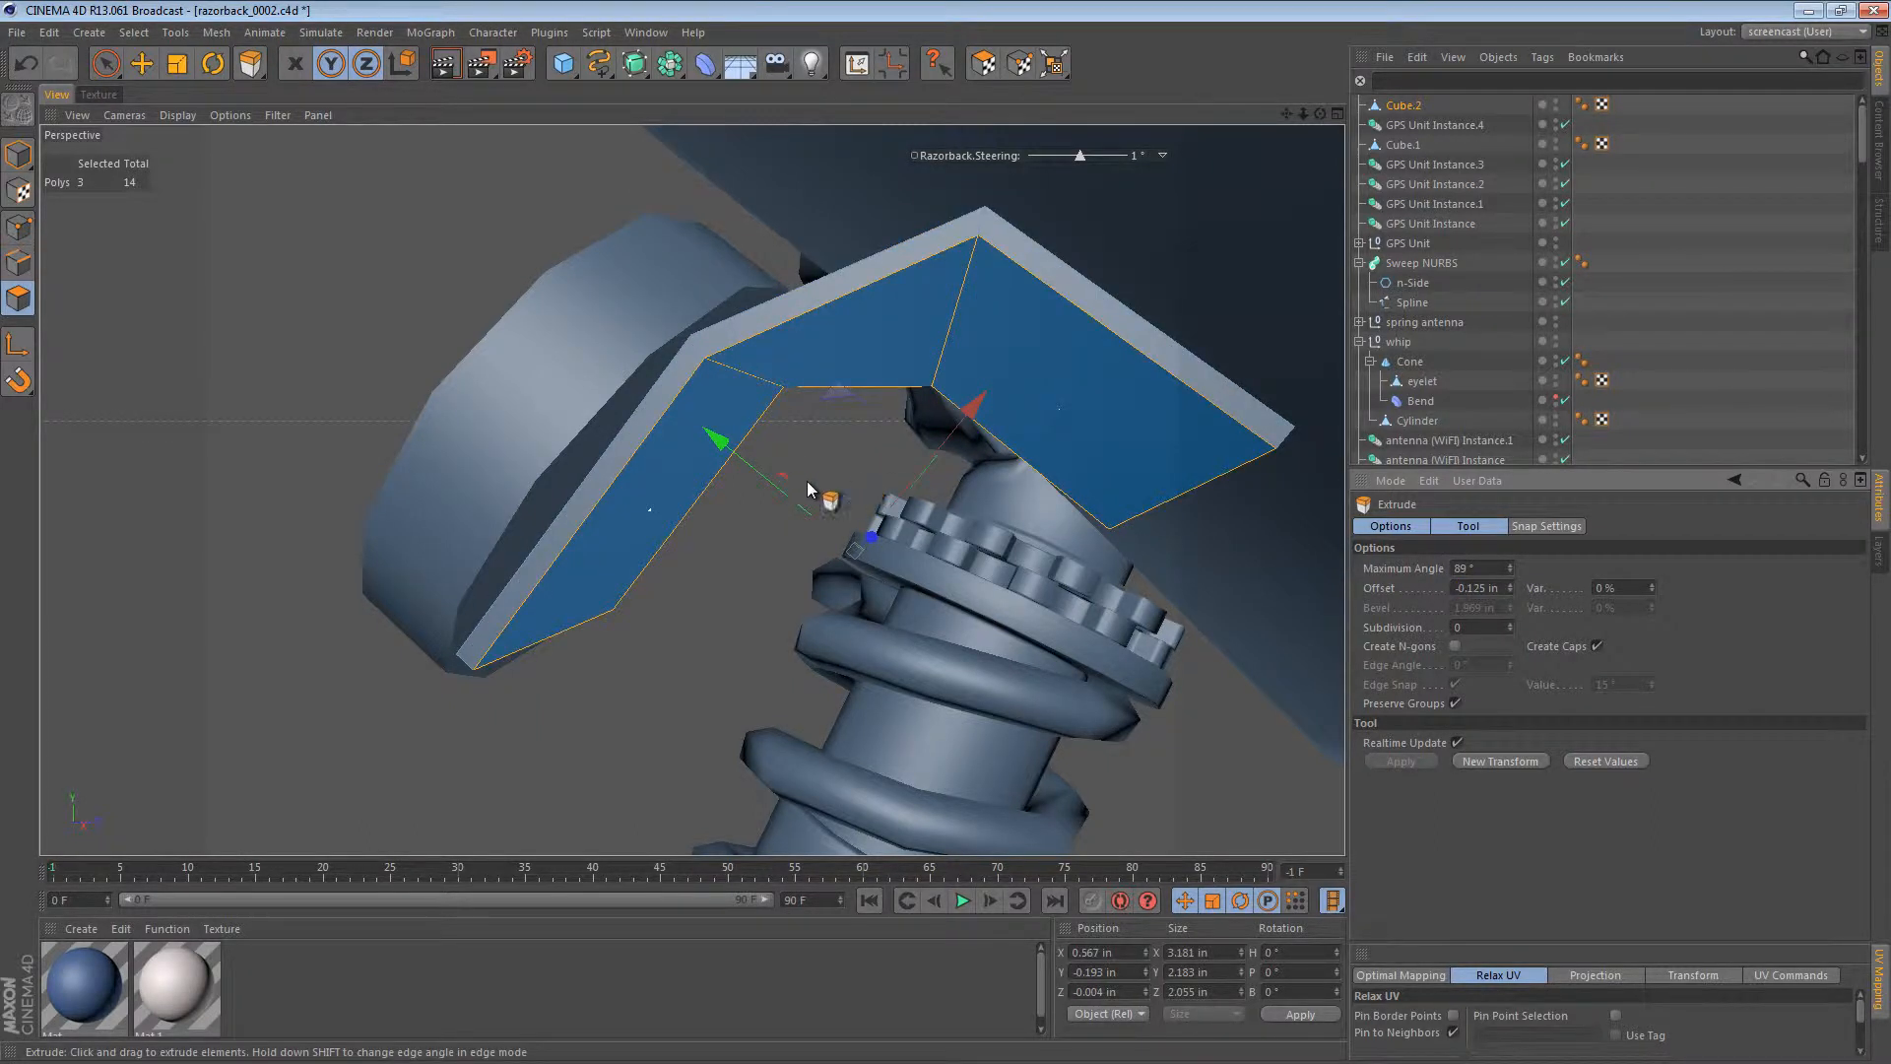
key(ctrl+a)
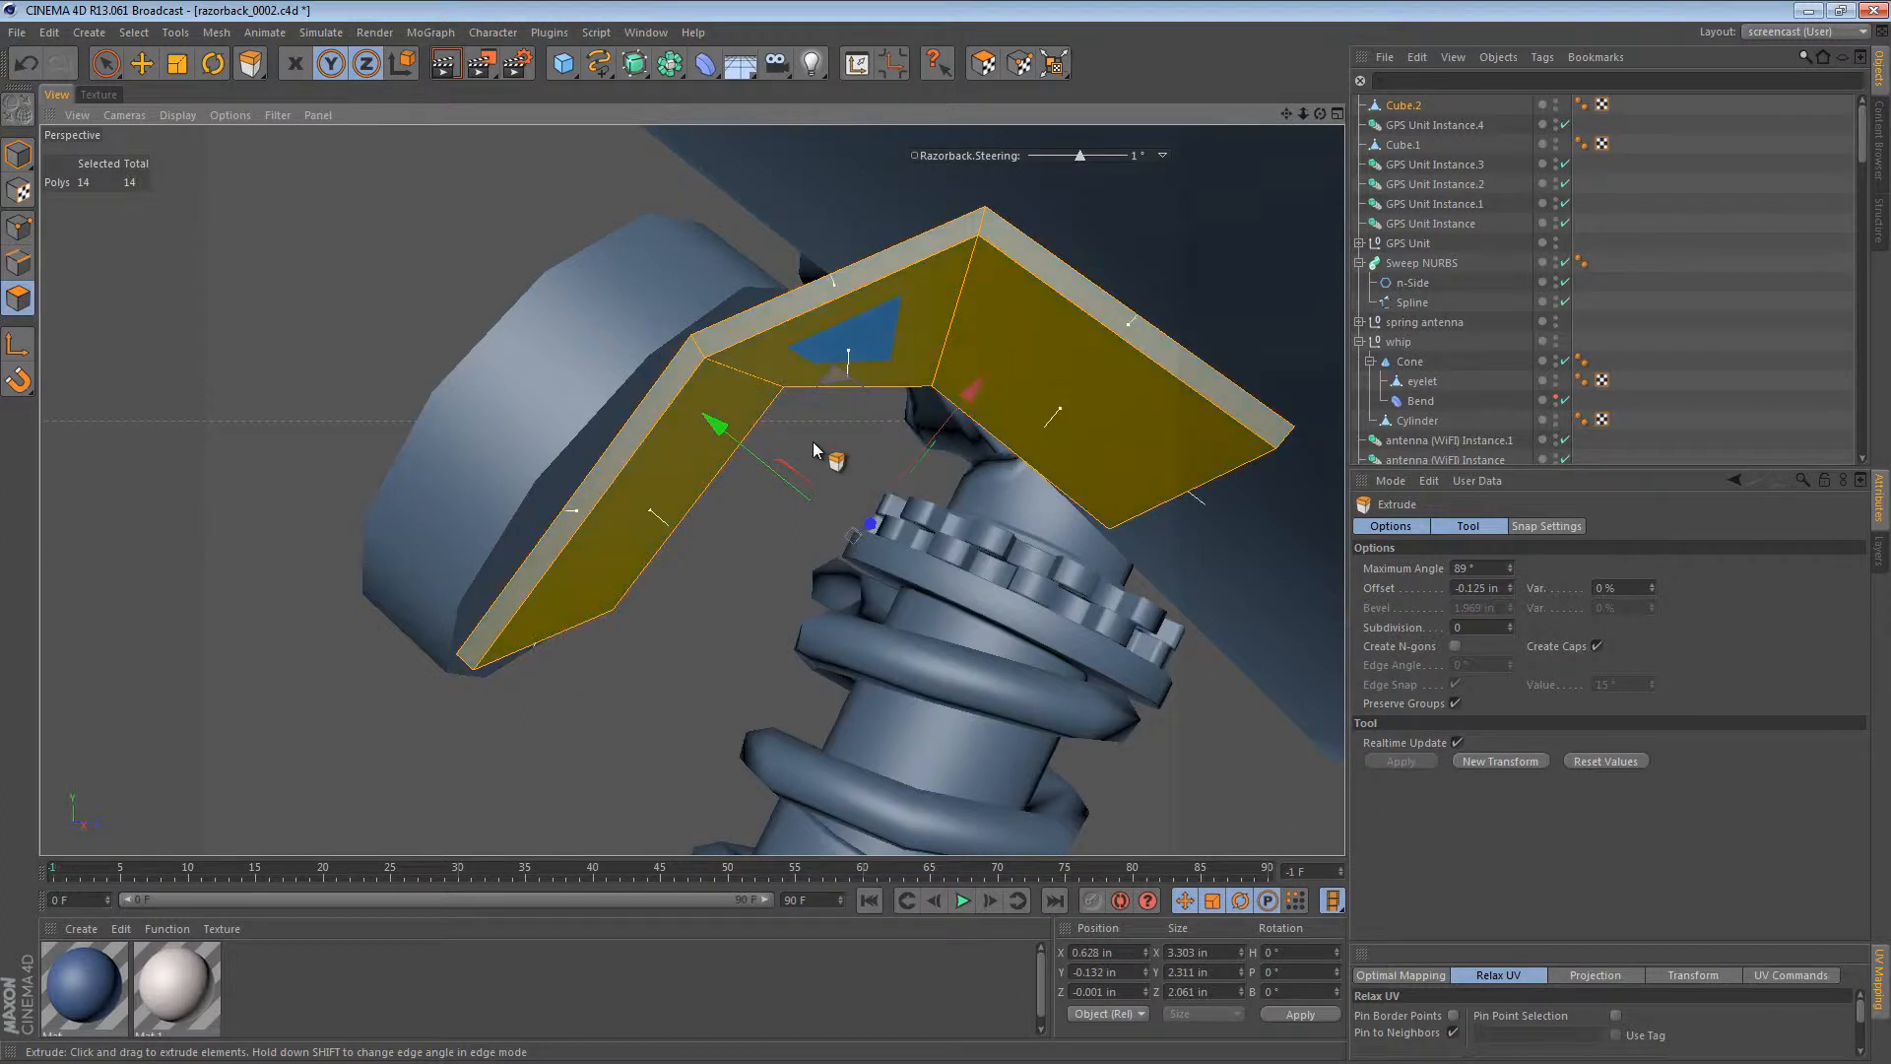
Step: Loop-select the edges at both bracket bends and bevel them with an inner offset of about 0.236 in
click(19, 263)
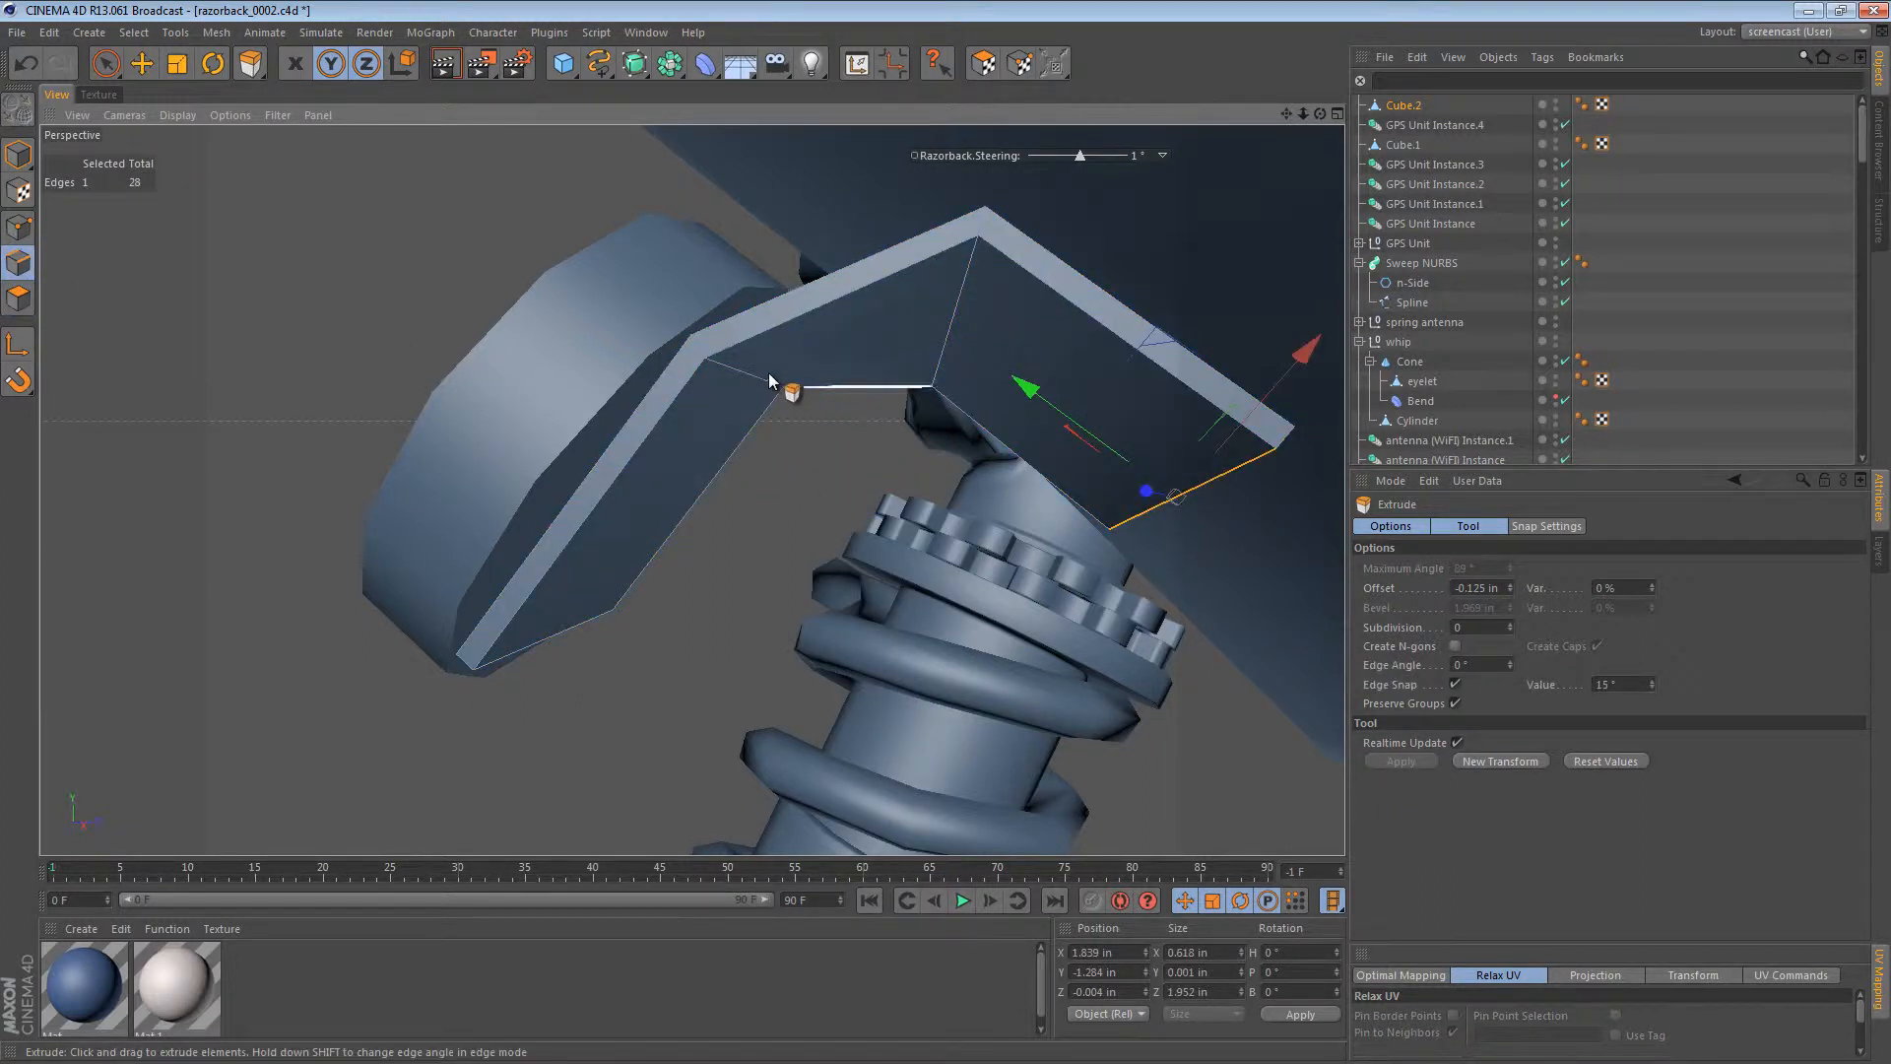
key(u)
key(l)
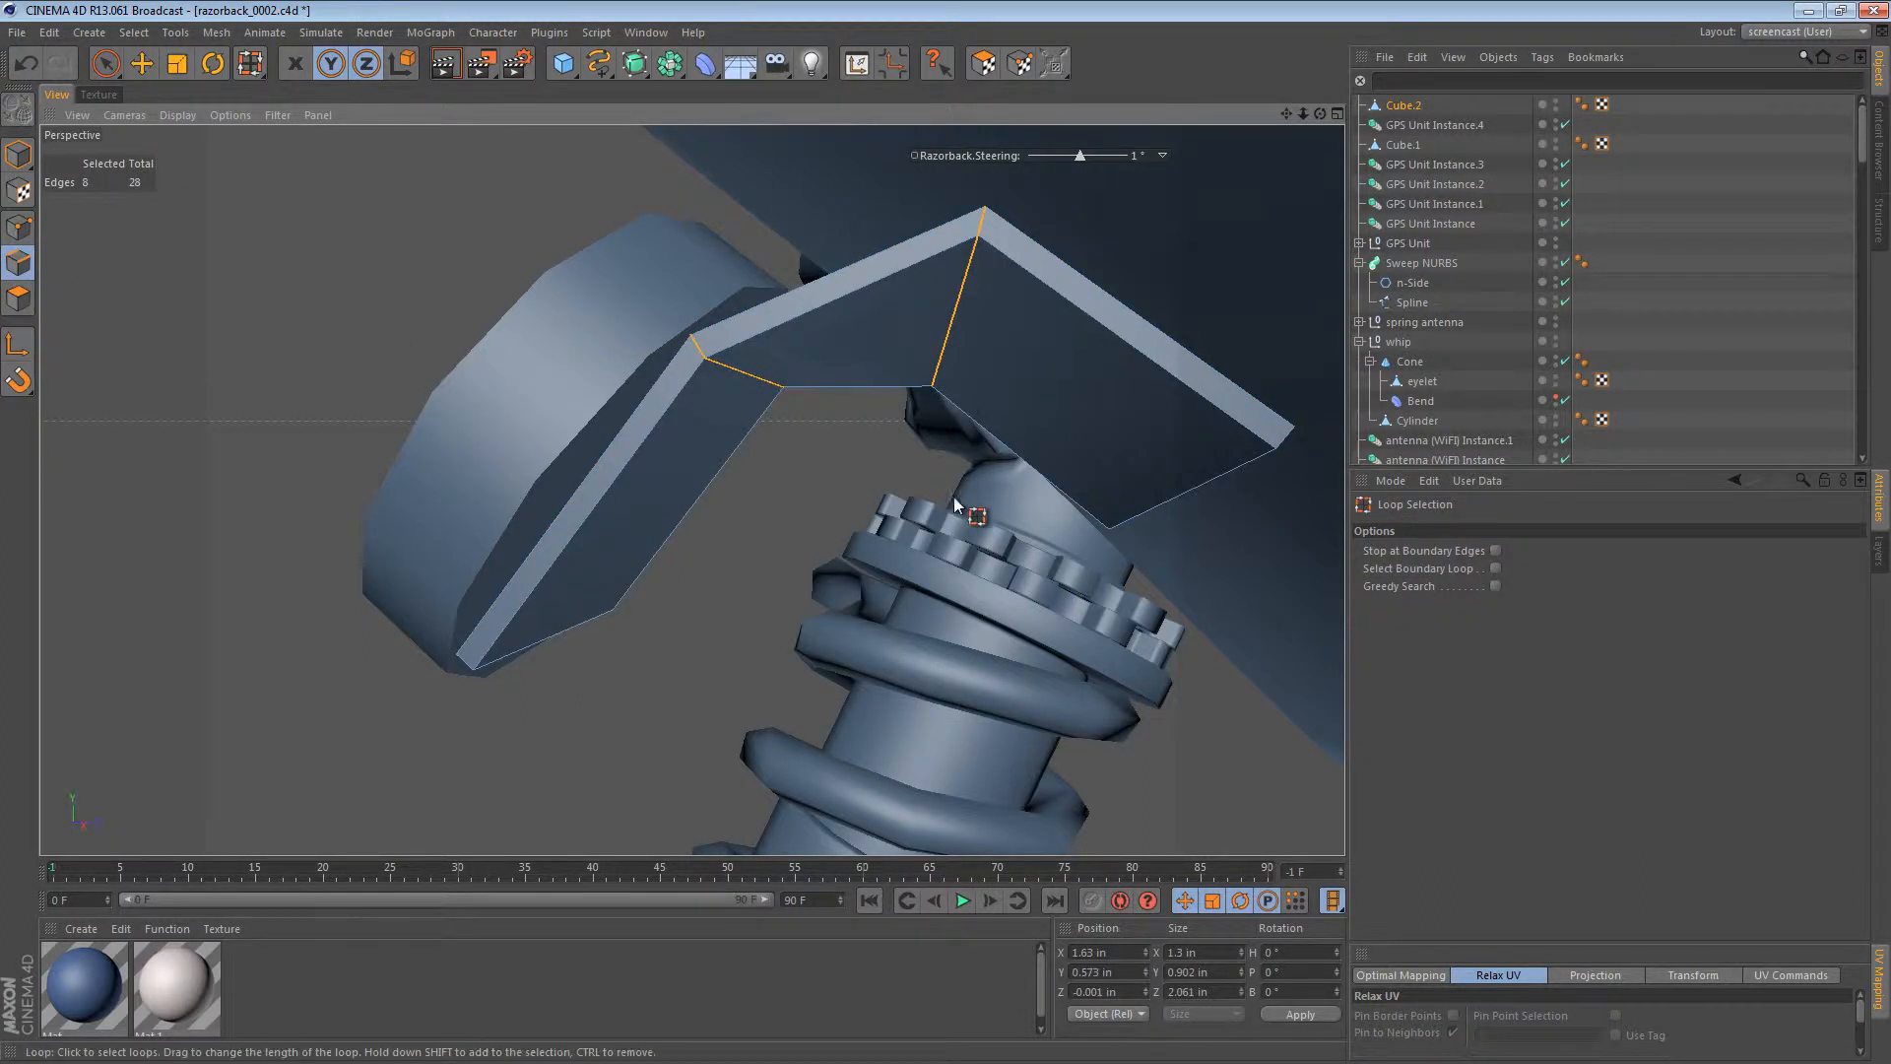
key(m)
key(s)
drag(947, 571, 832, 511)
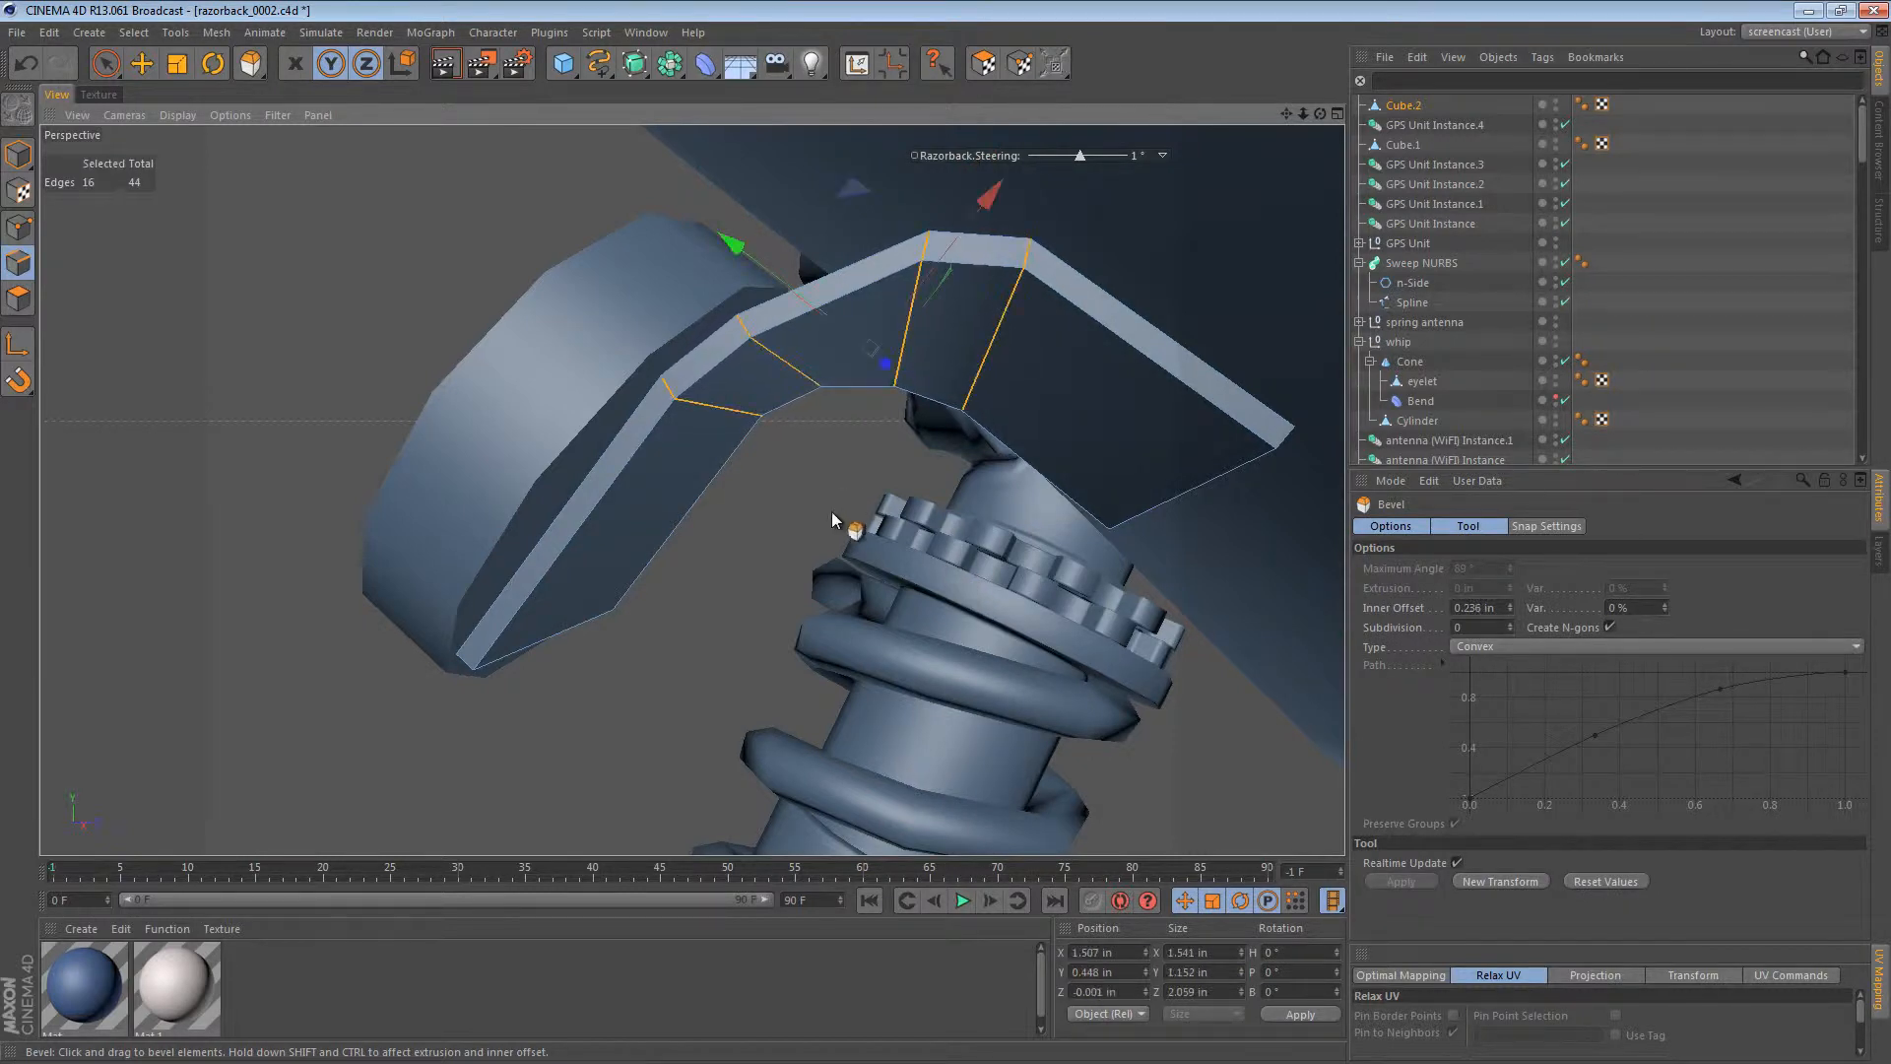
Step: In wireframe display, select the four corner edges at the bracket's ends and bevel them by about 0.39 in
scroll(1030, 393, down, 3)
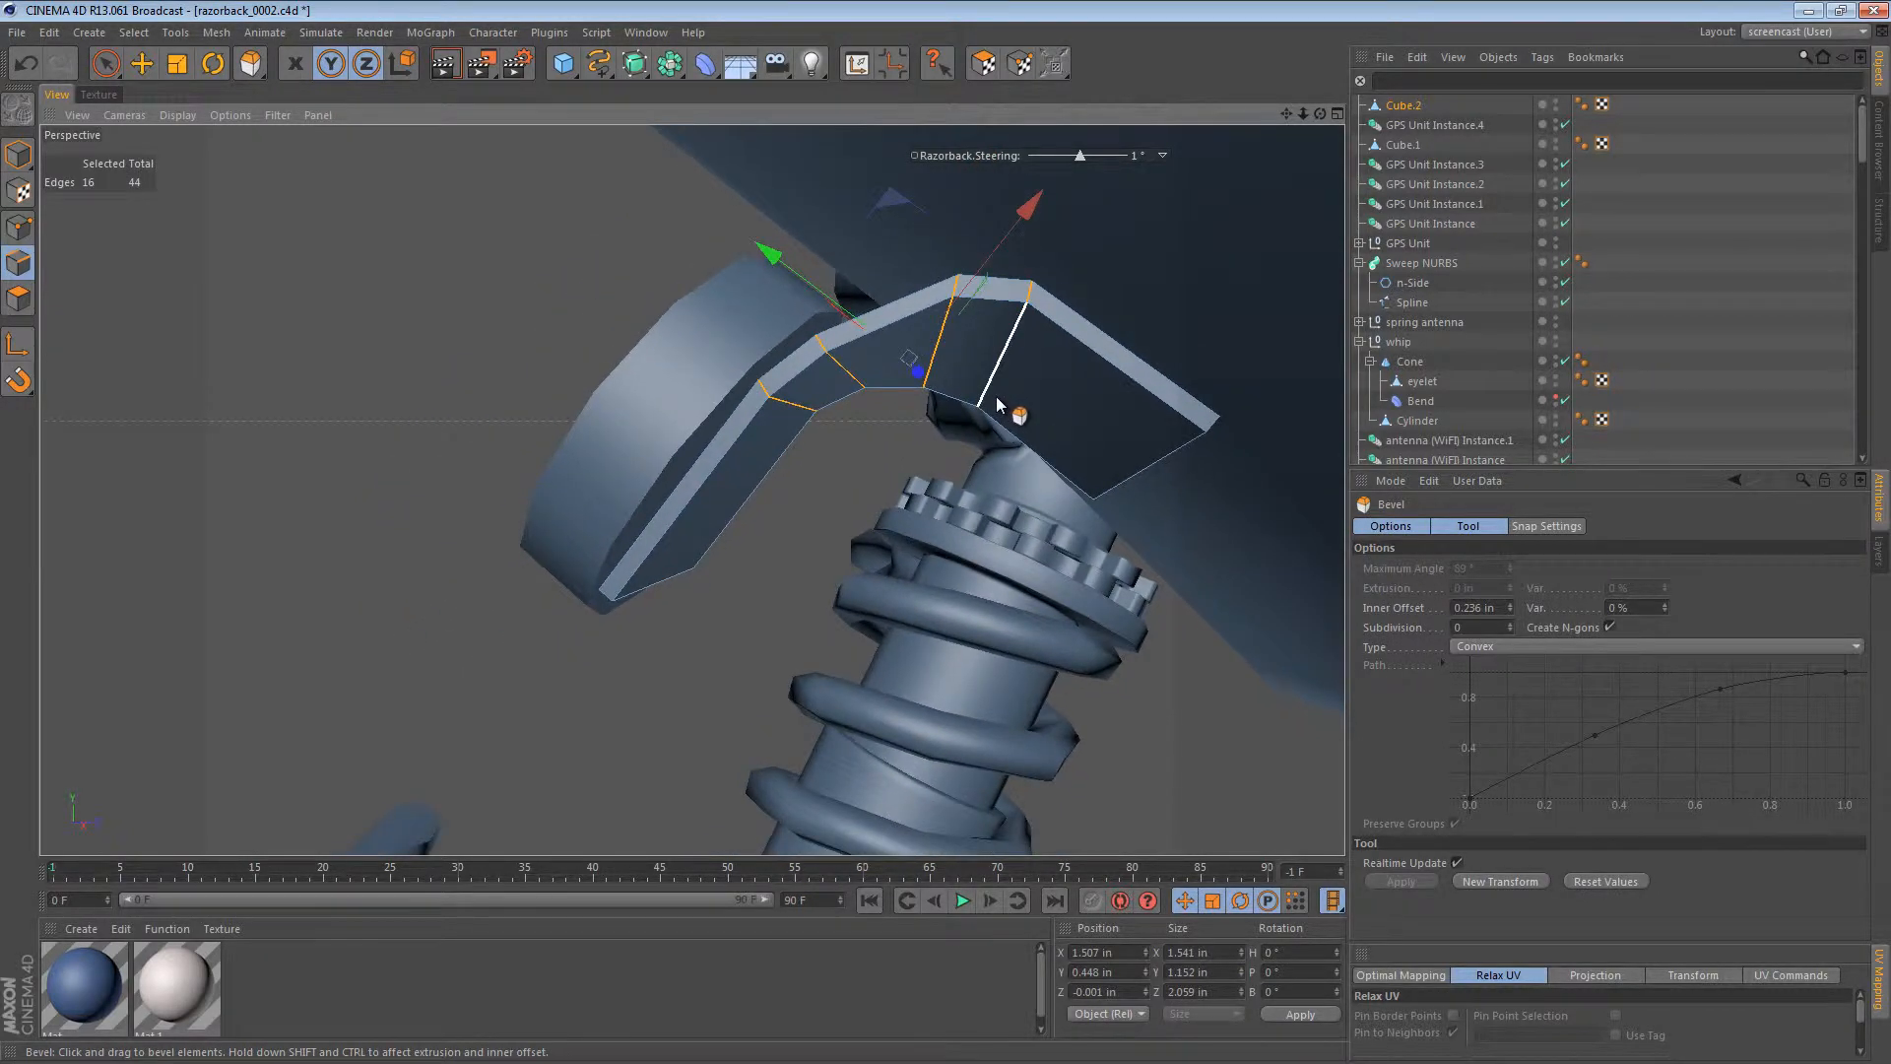
key(n)
key(g)
alt+drag(790, 441, 611, 501)
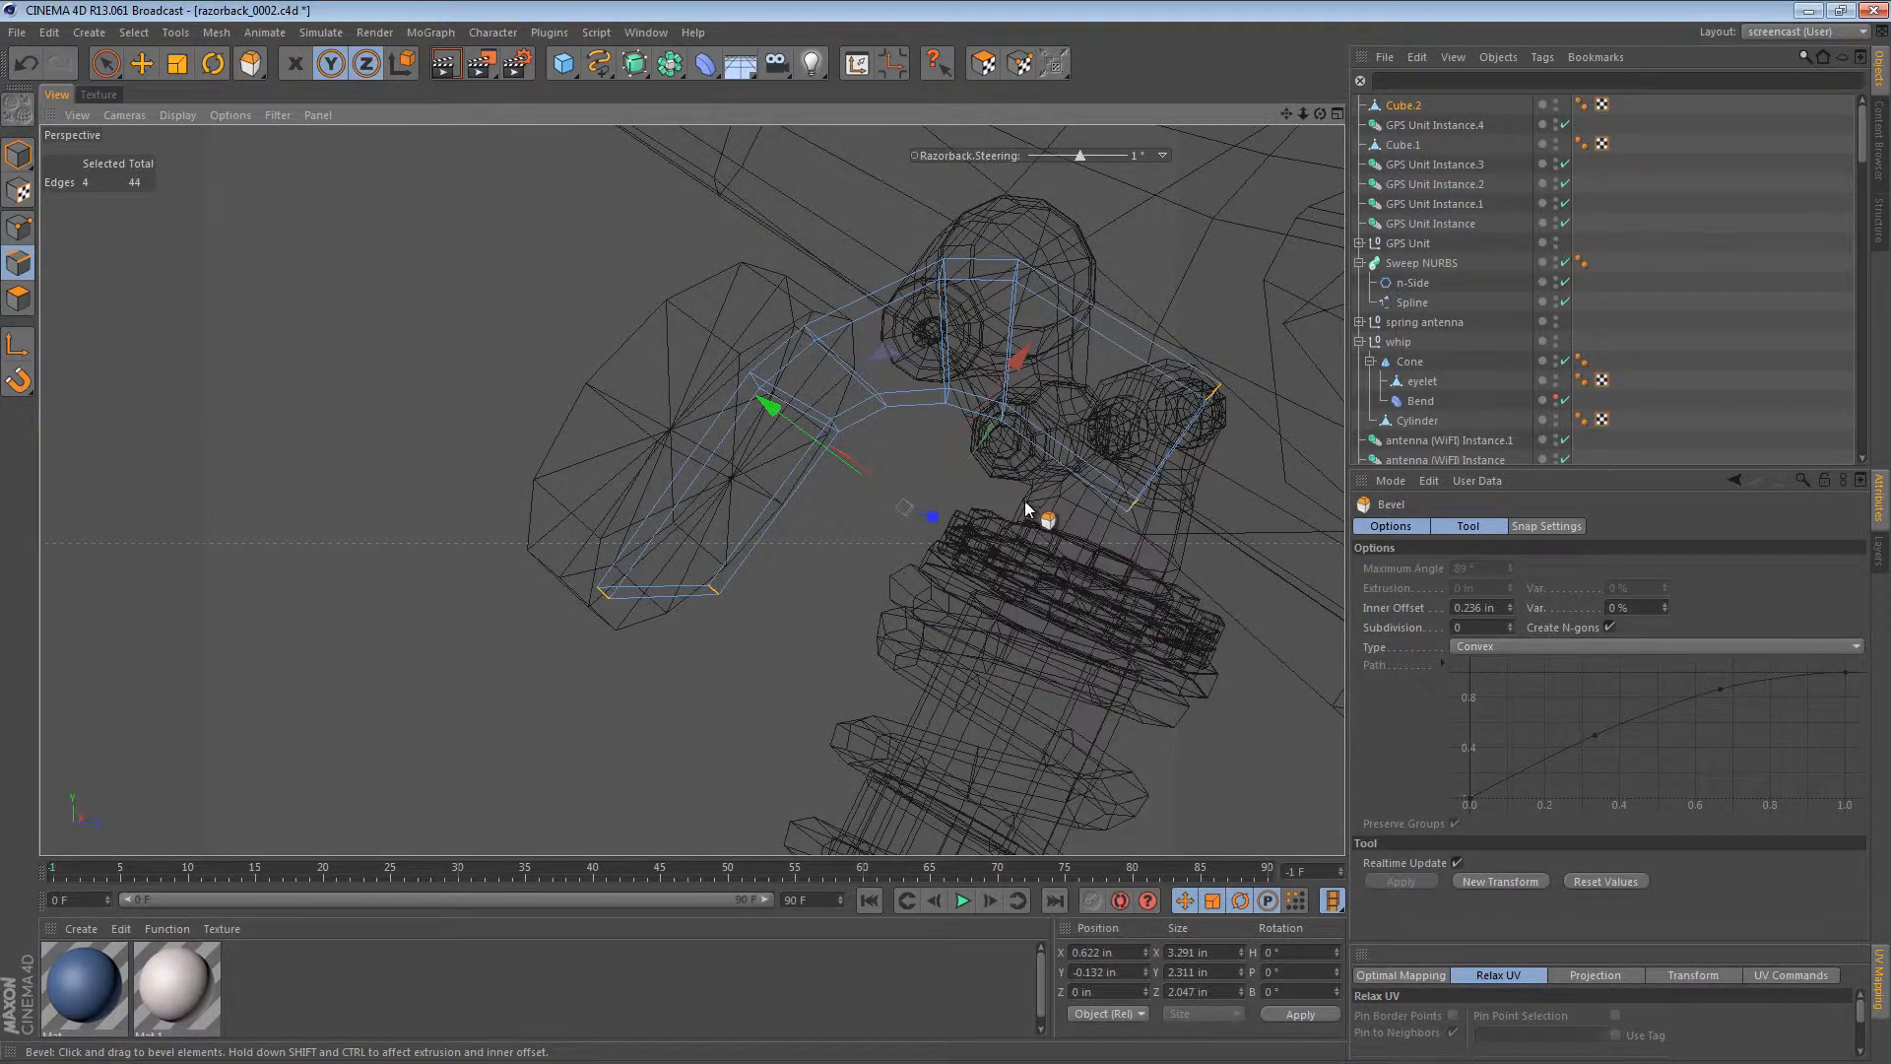
alt+drag(1006, 487, 892, 478)
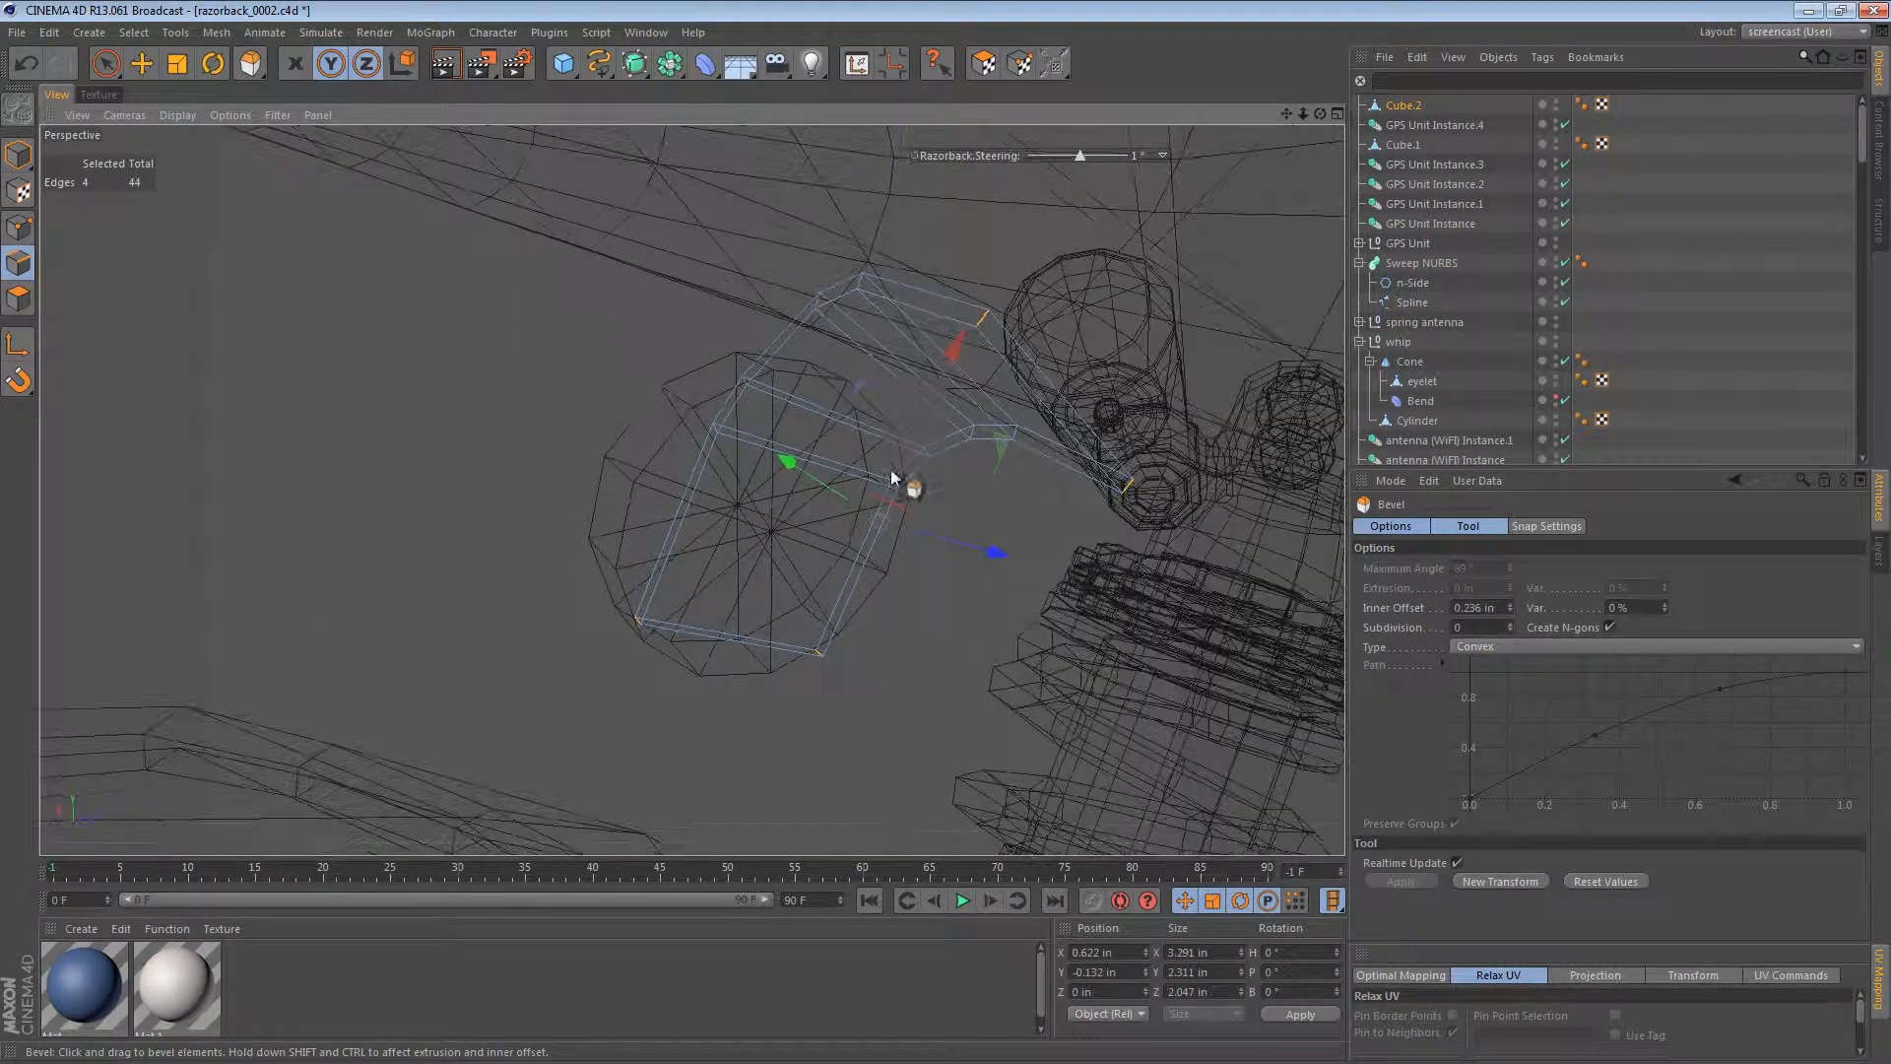
drag(949, 572, 932, 565)
Step: Use the Knife in line mode to split the N-gon faces between the corners at the bracket's beveled ends
click(6, 313)
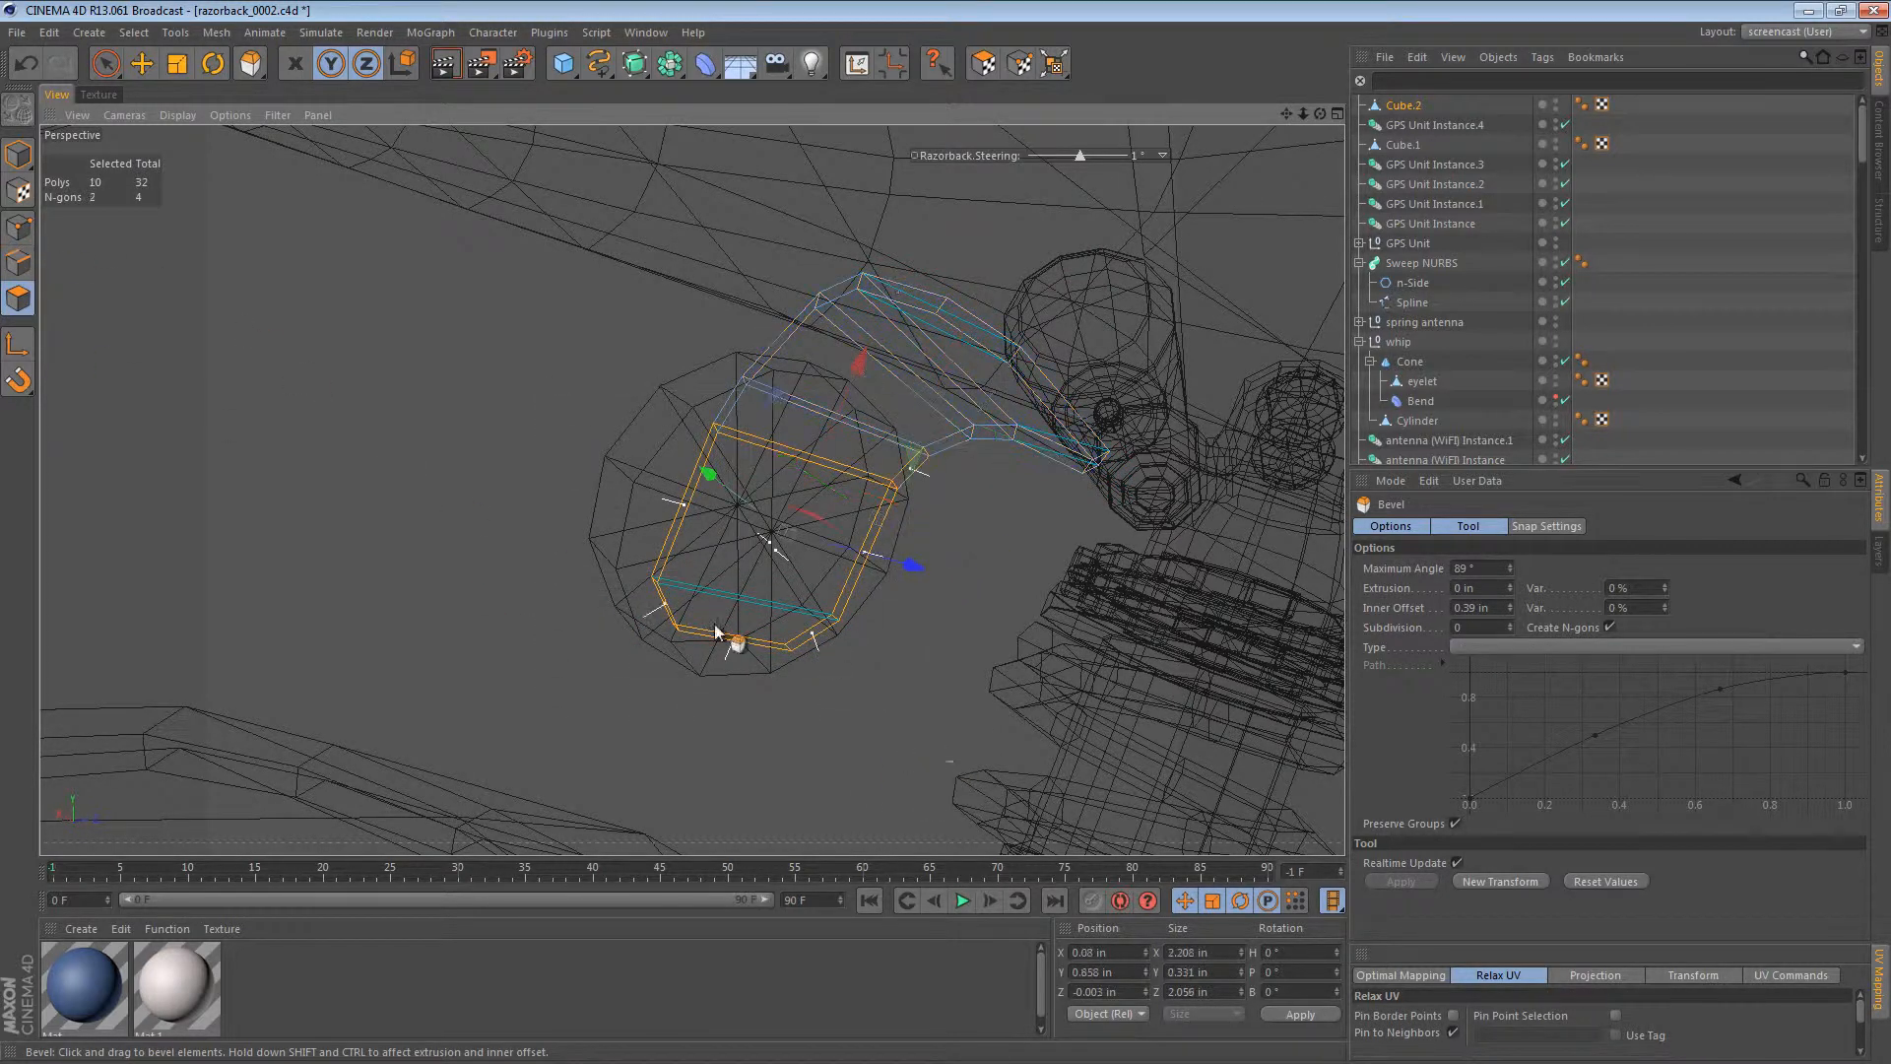
click(798, 596)
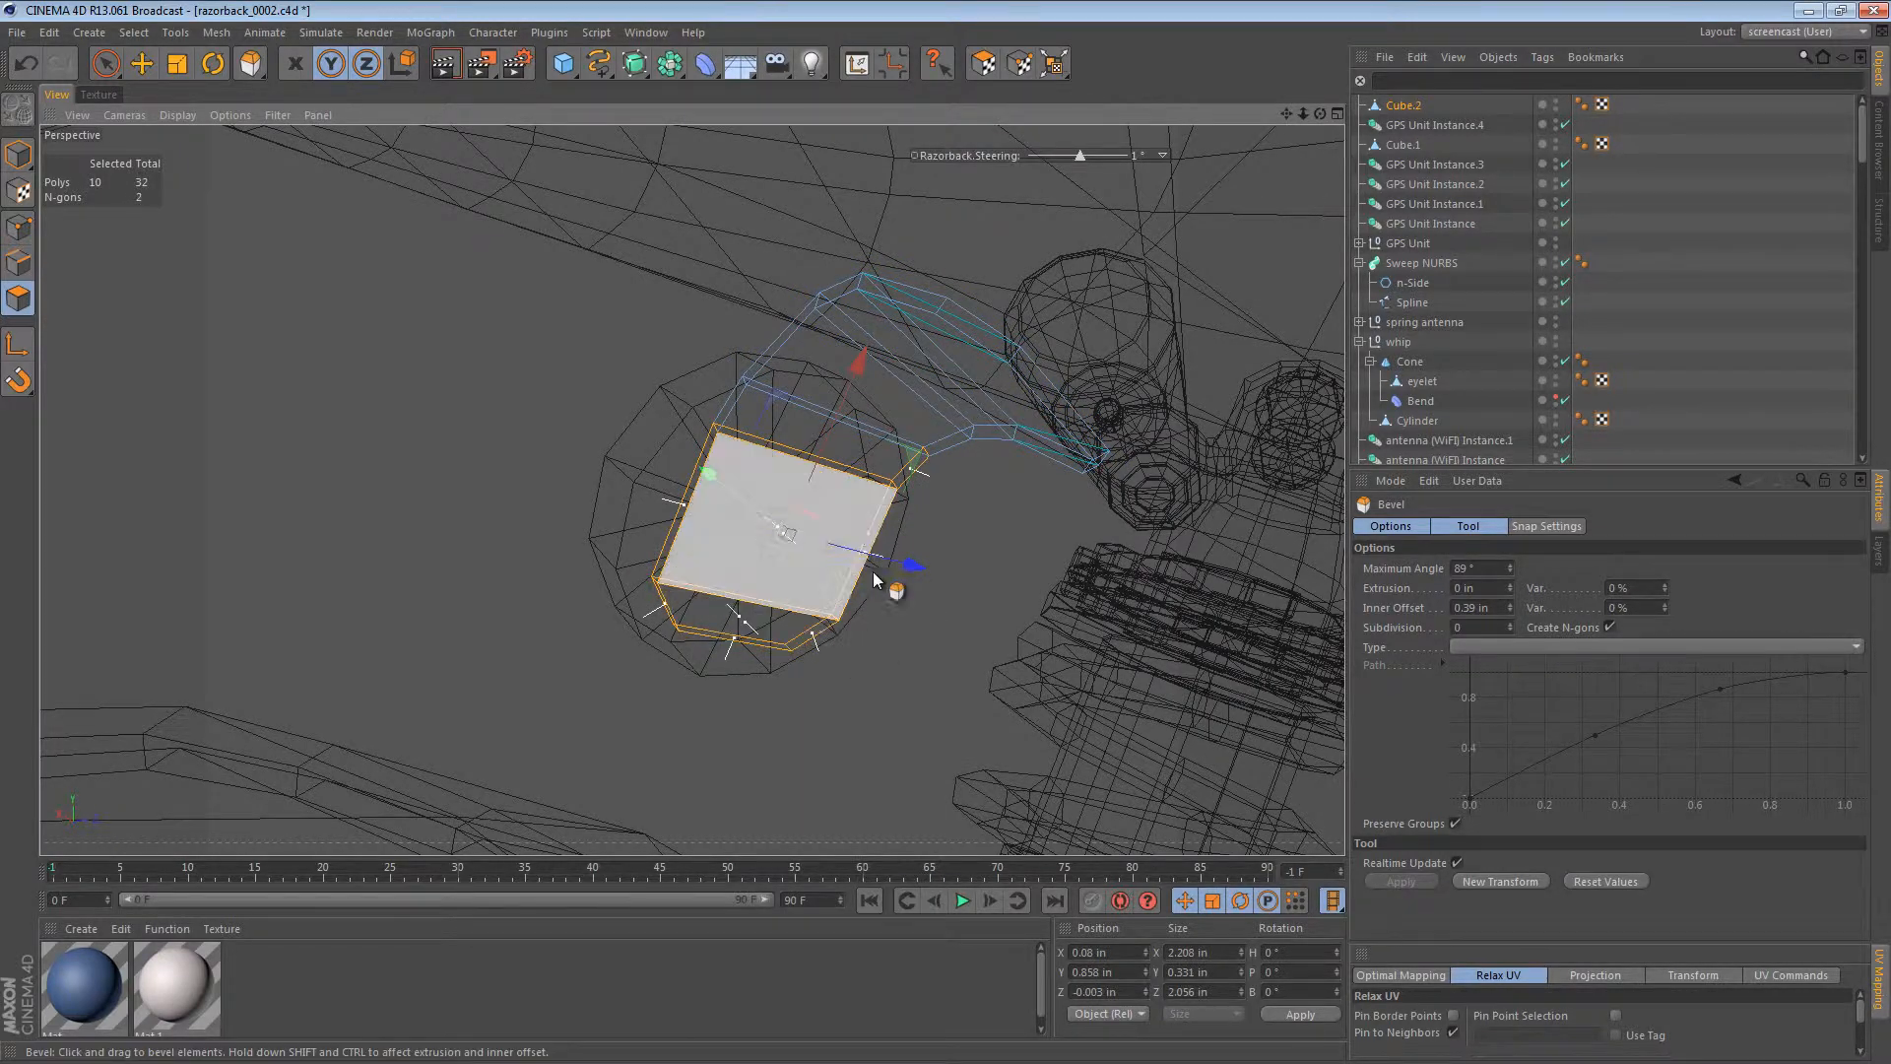
alt+drag(875, 579, 1004, 421)
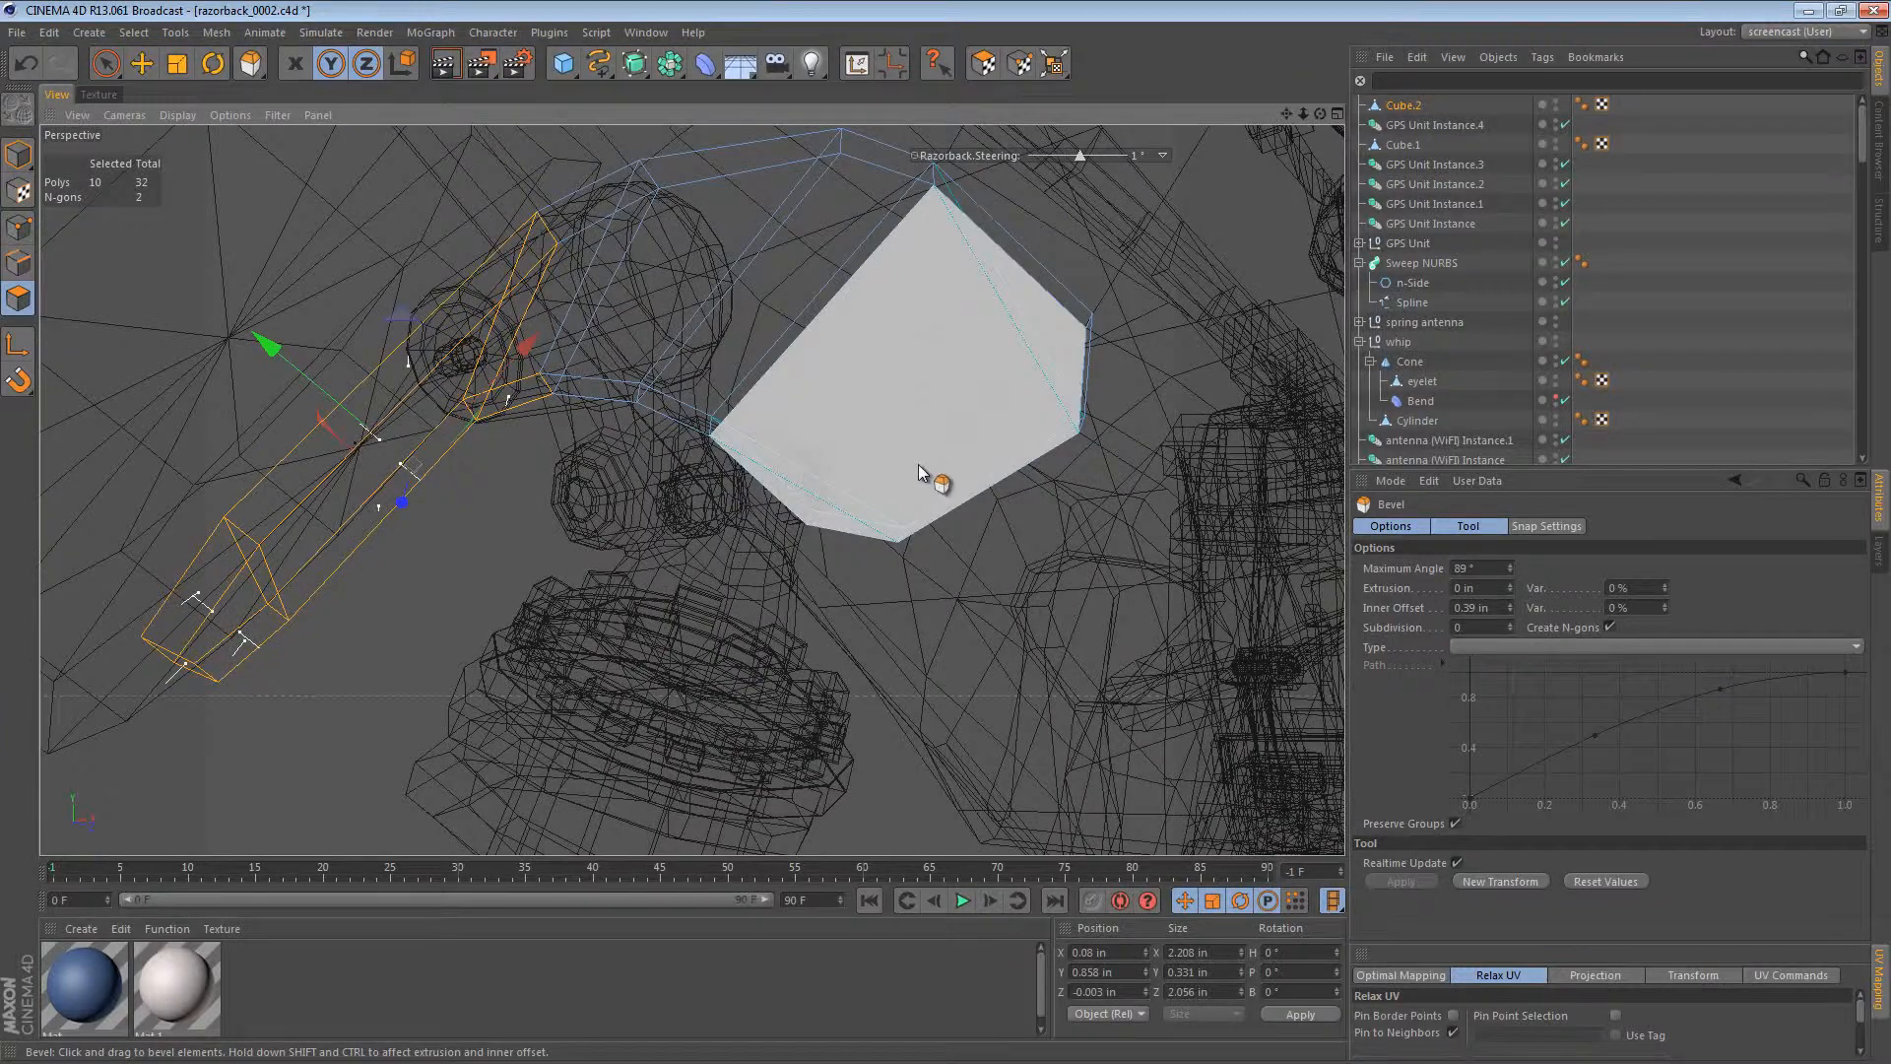
key(k)
drag(805, 523, 724, 520)
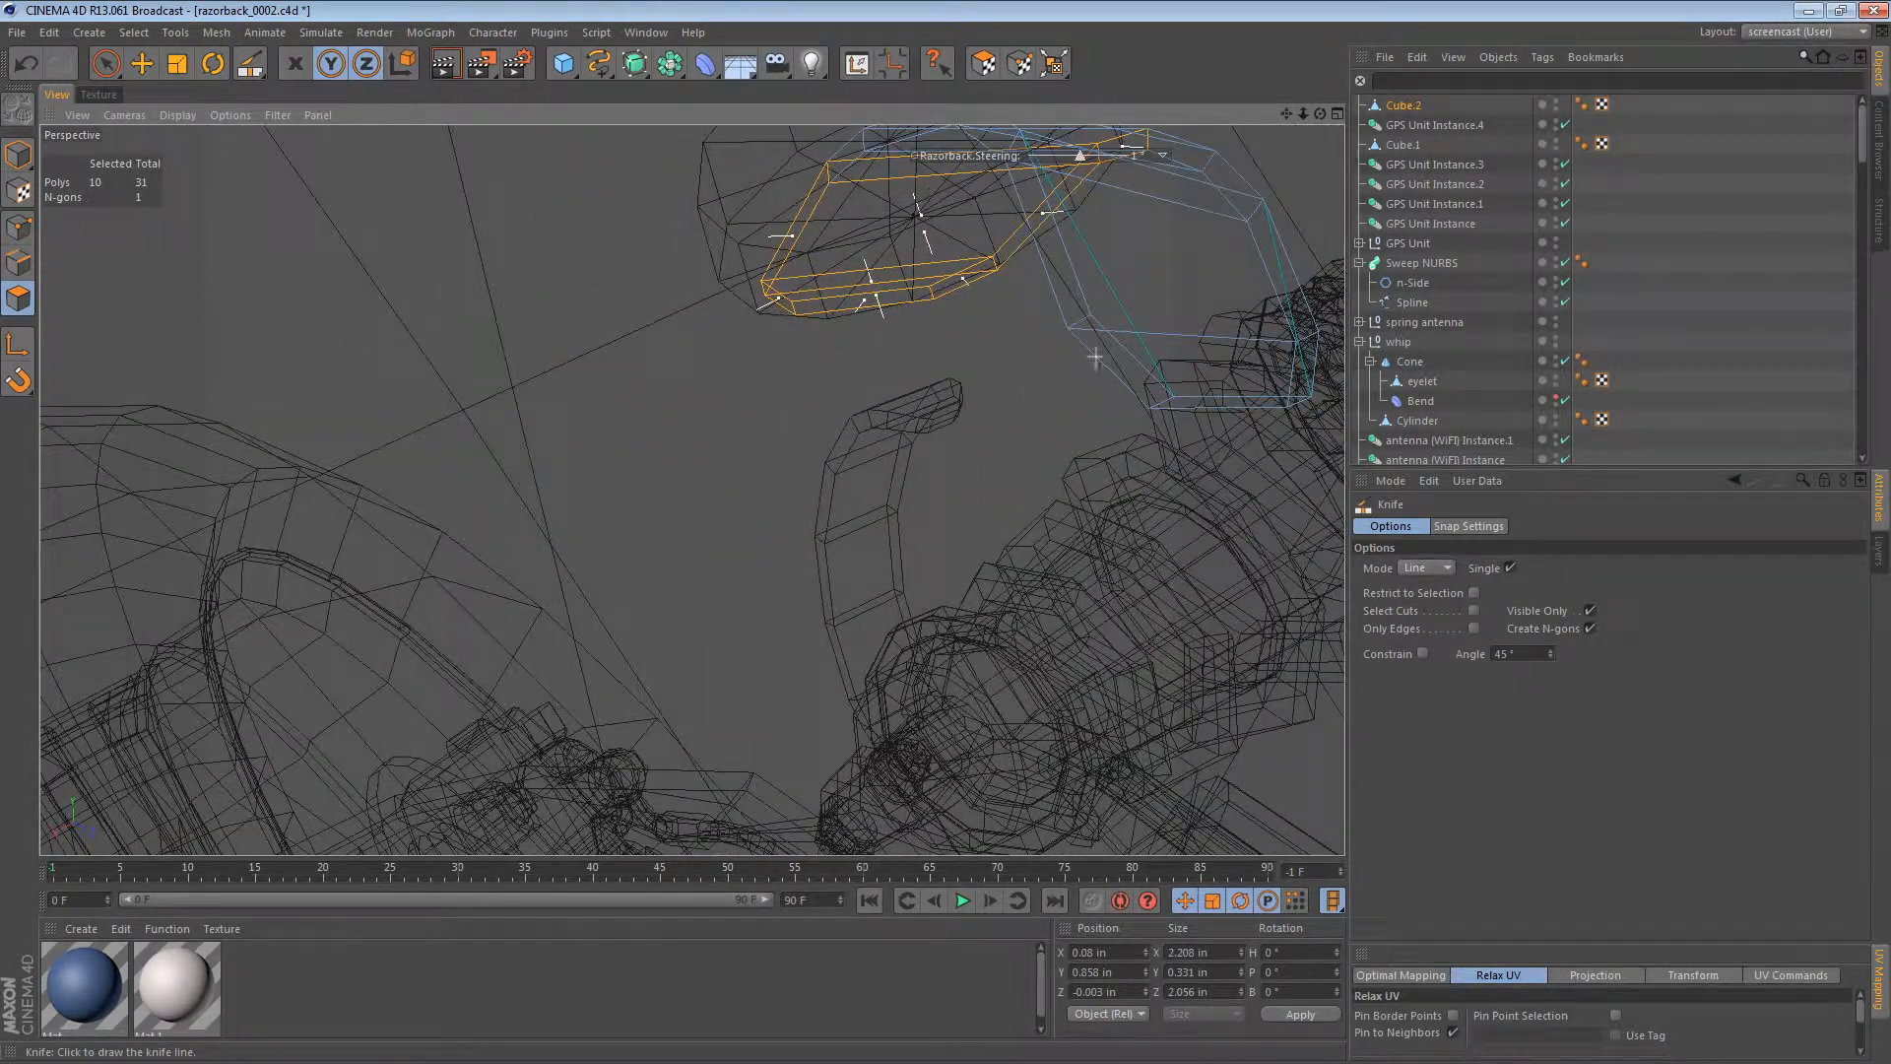
alt+drag(992, 366, 692, 490)
drag(977, 352, 1226, 359)
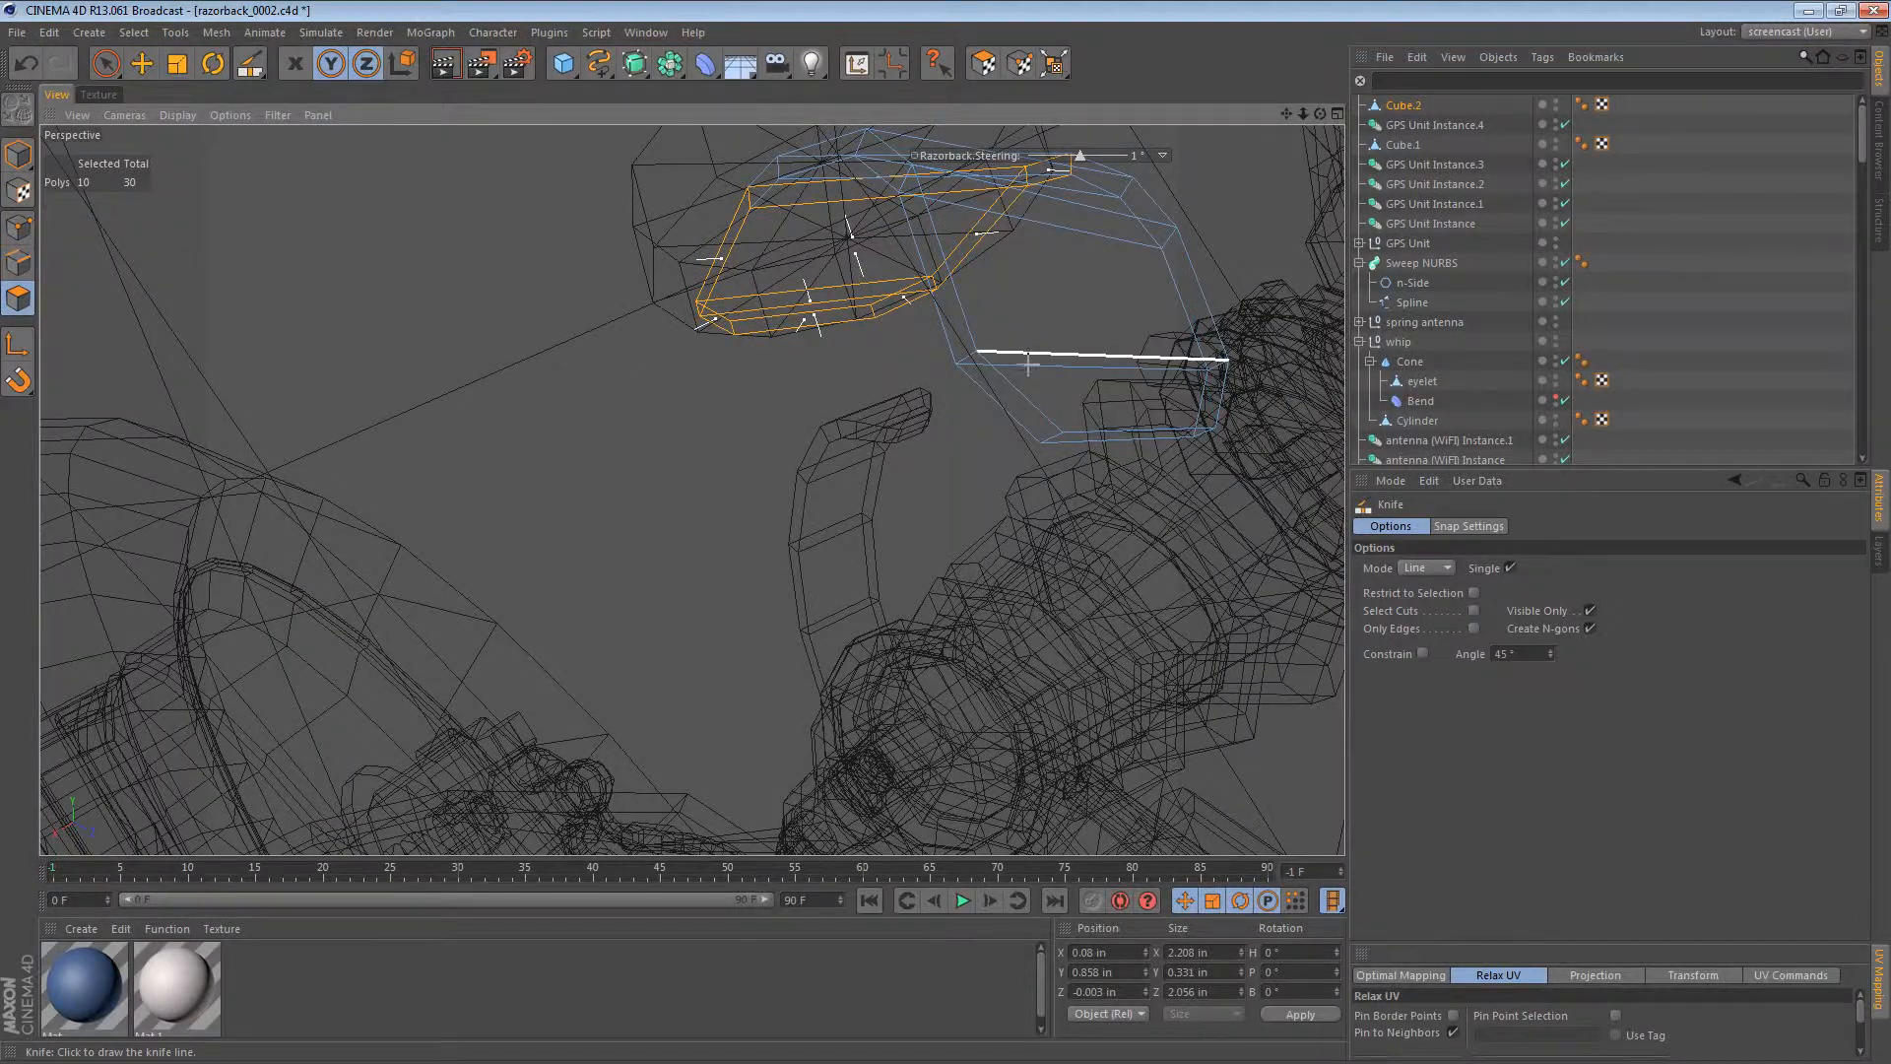
Step: Return to Model mode, clear the selection and restore Gouraud shading for the whole motorcycle
alt+drag(1028, 365, 819, 352)
alt+drag(934, 340, 950, 384)
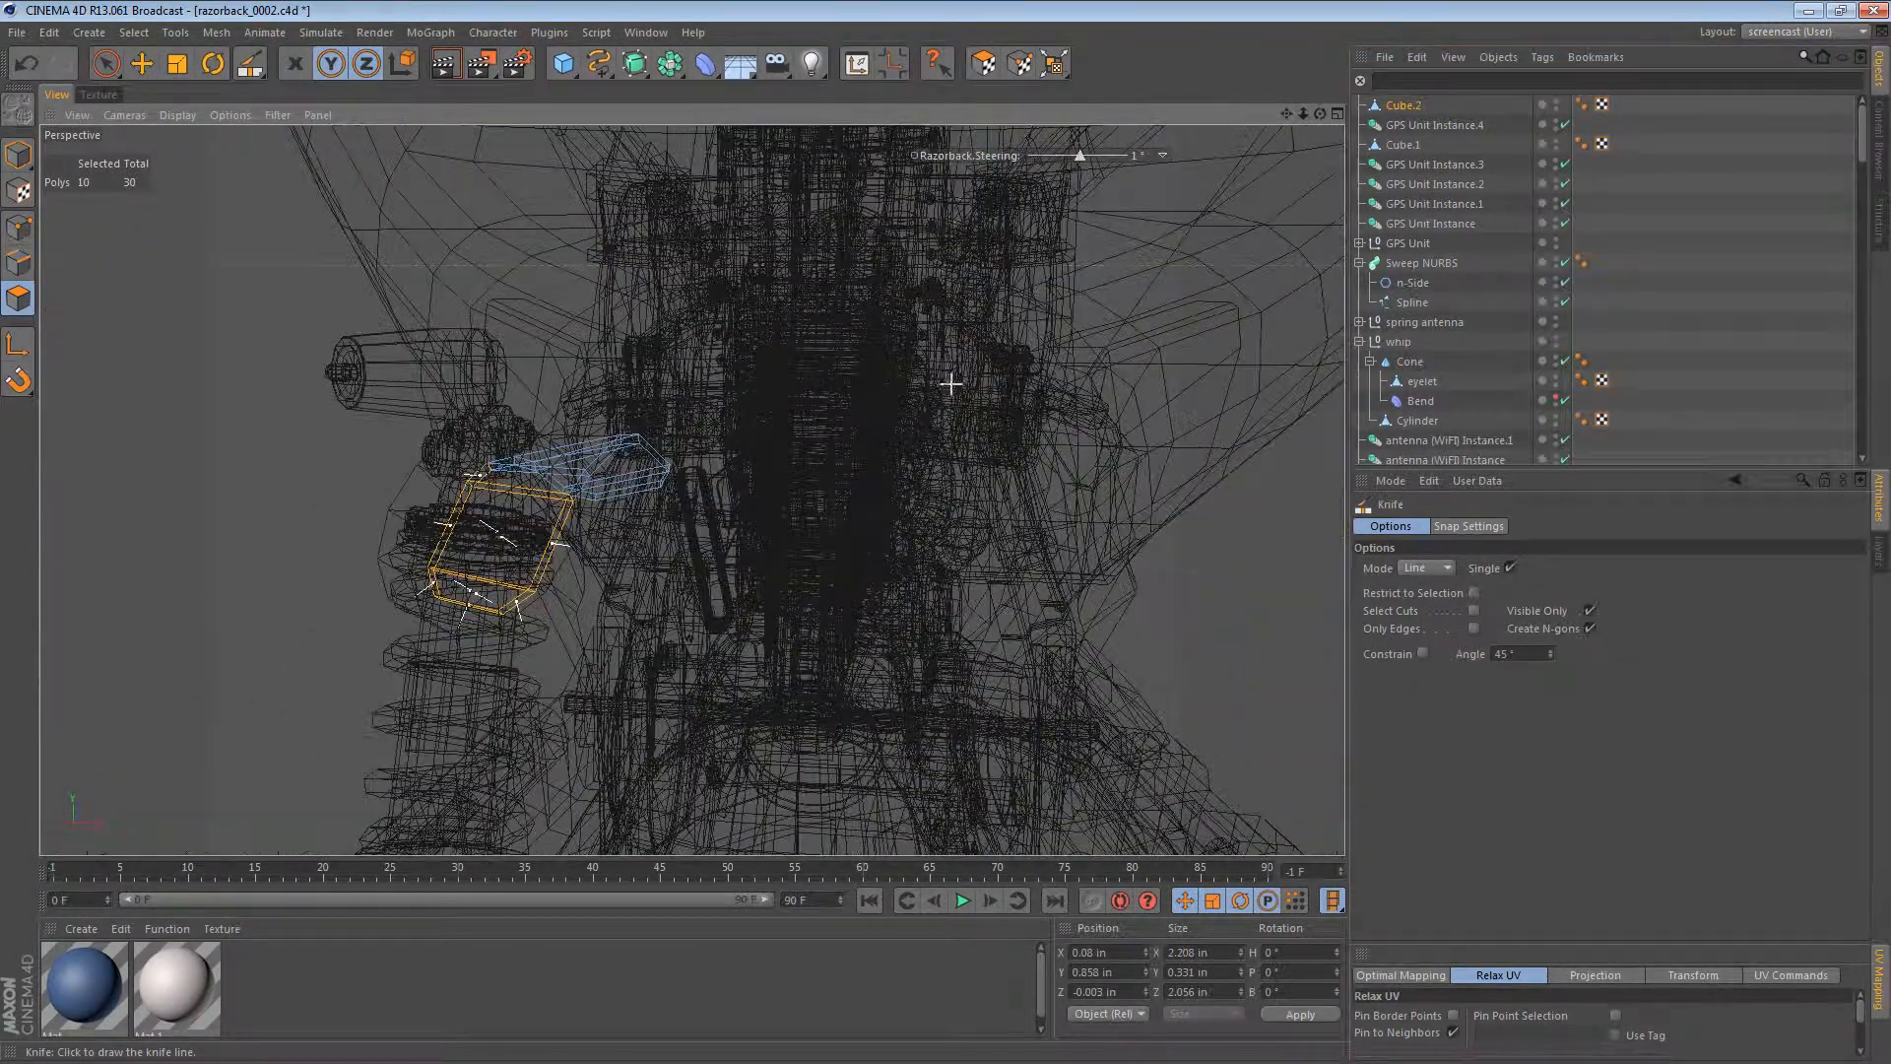
scroll(951, 384, down, 5)
click(12, 153)
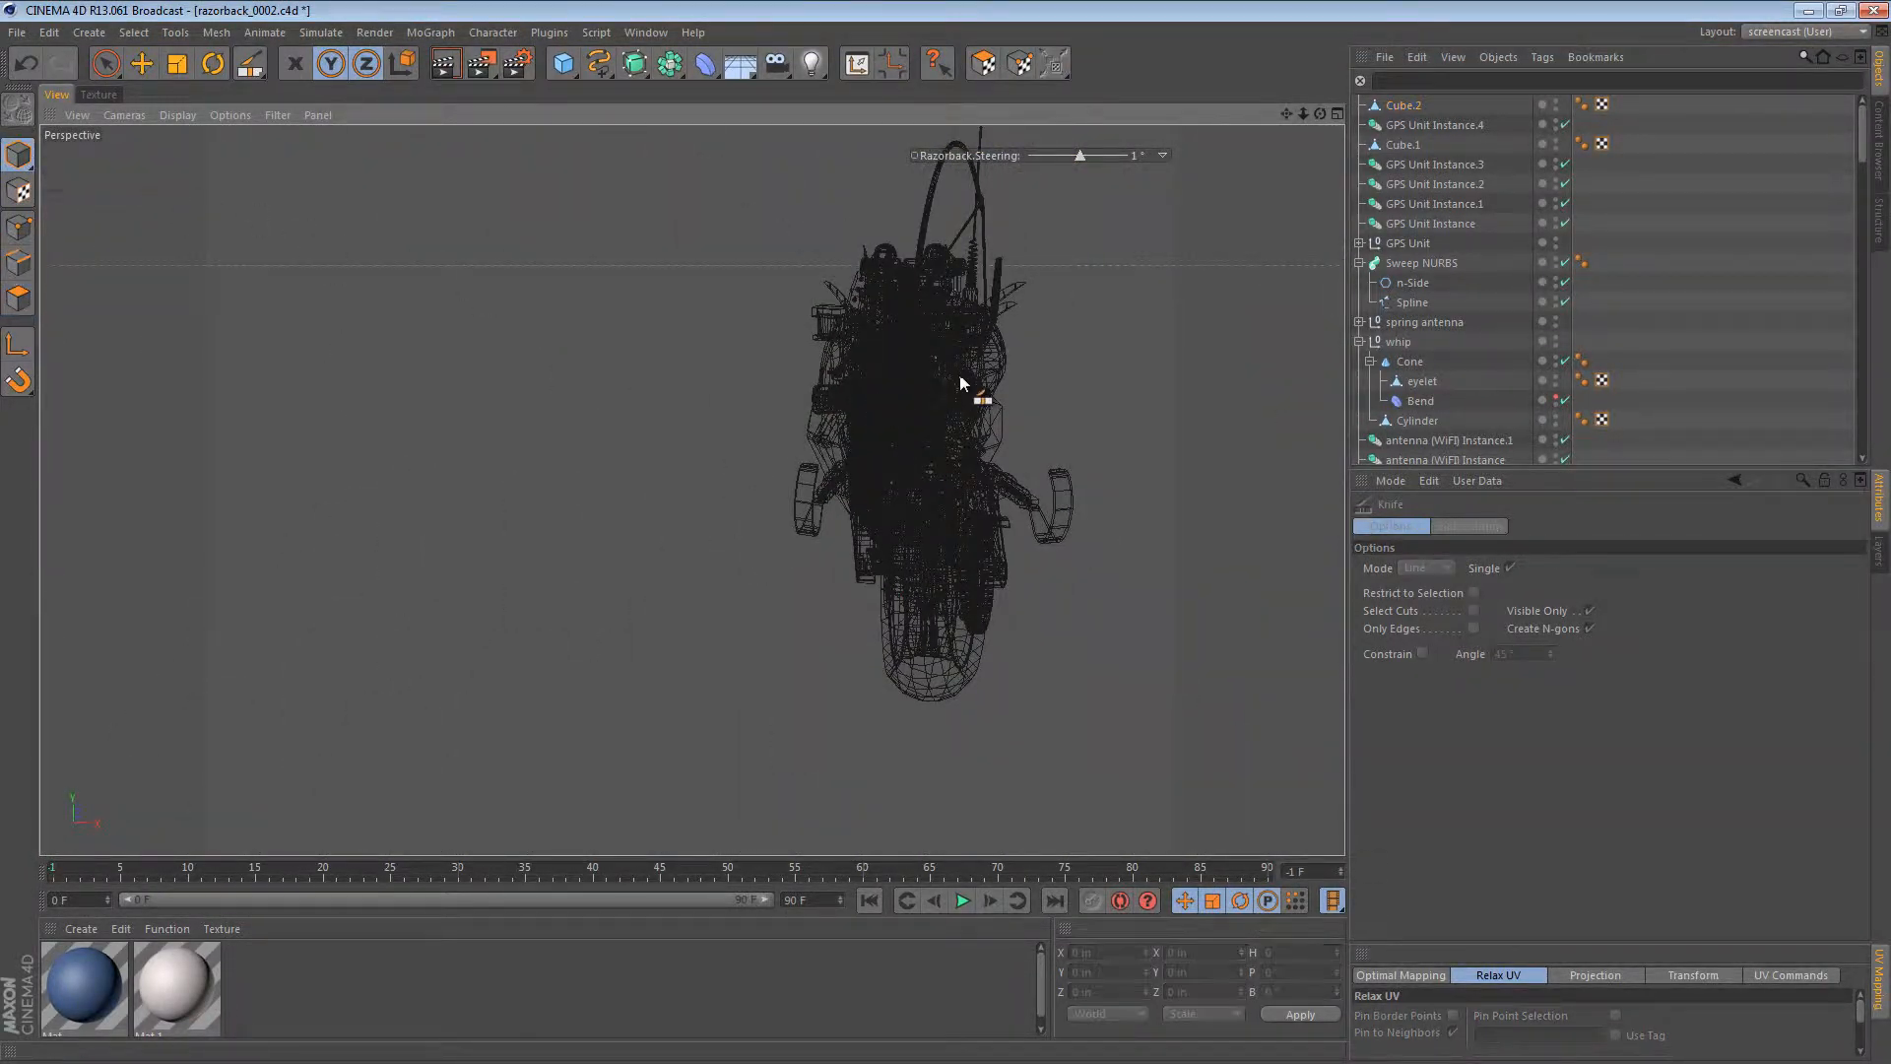
key(n)
key(a)
mouse_move(963, 399)
alt+mouse_down()
mouse_move(513, 392)
mouse_move(498, 452)
mouse_move(515, 650)
mouse_move(1007, 362)
mouse_move(1181, 333)
mouse_move(963, 578)
mouse_move(896, 368)
mouse_move(640, 364)
mouse_move(746, 415)
mouse_move(777, 362)
alt+mouse_up()
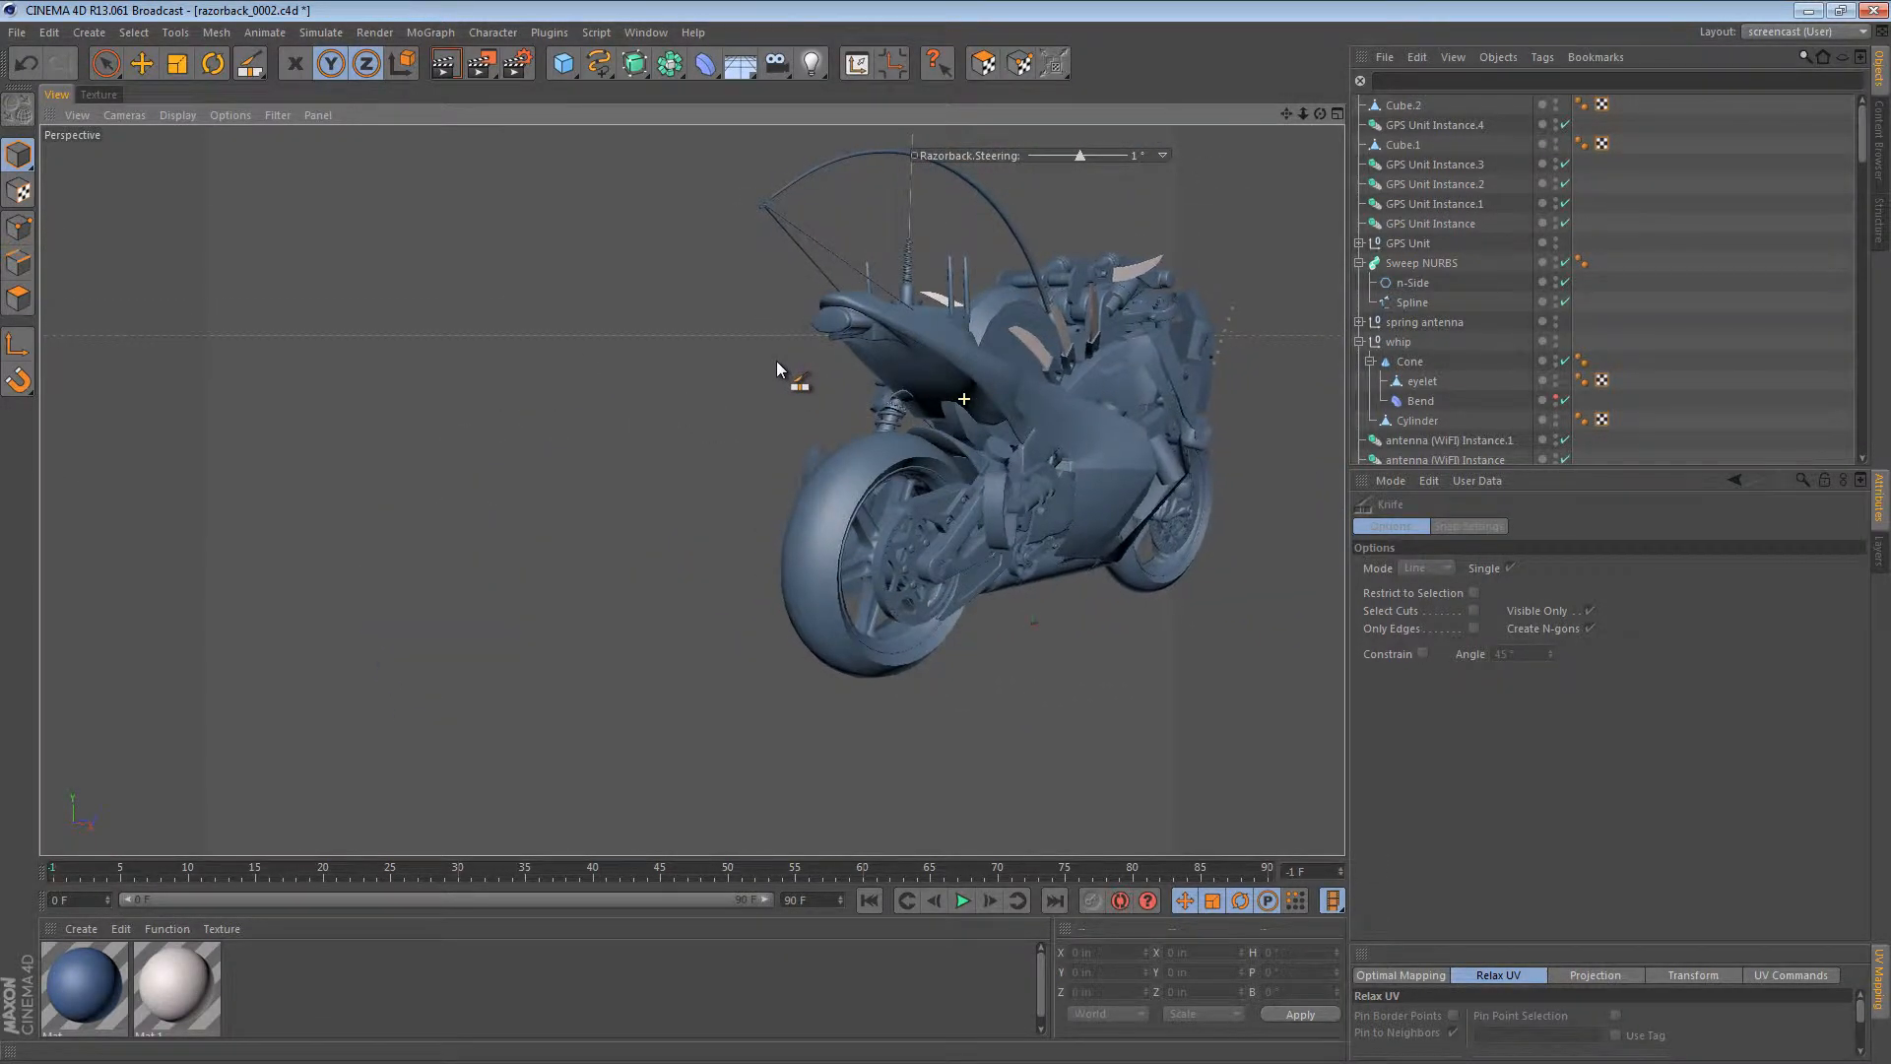
Step: Rotate GPS Unit Instance.3 to about H 61.47°, P 57.63°, B -8.3° and move it to about X 5.48 in, Y 22.2 in, Z -15.83 in
alt+right_drag(1129, 482, 944, 571)
alt+drag(944, 572, 1231, 562)
key(e)
click(880, 471)
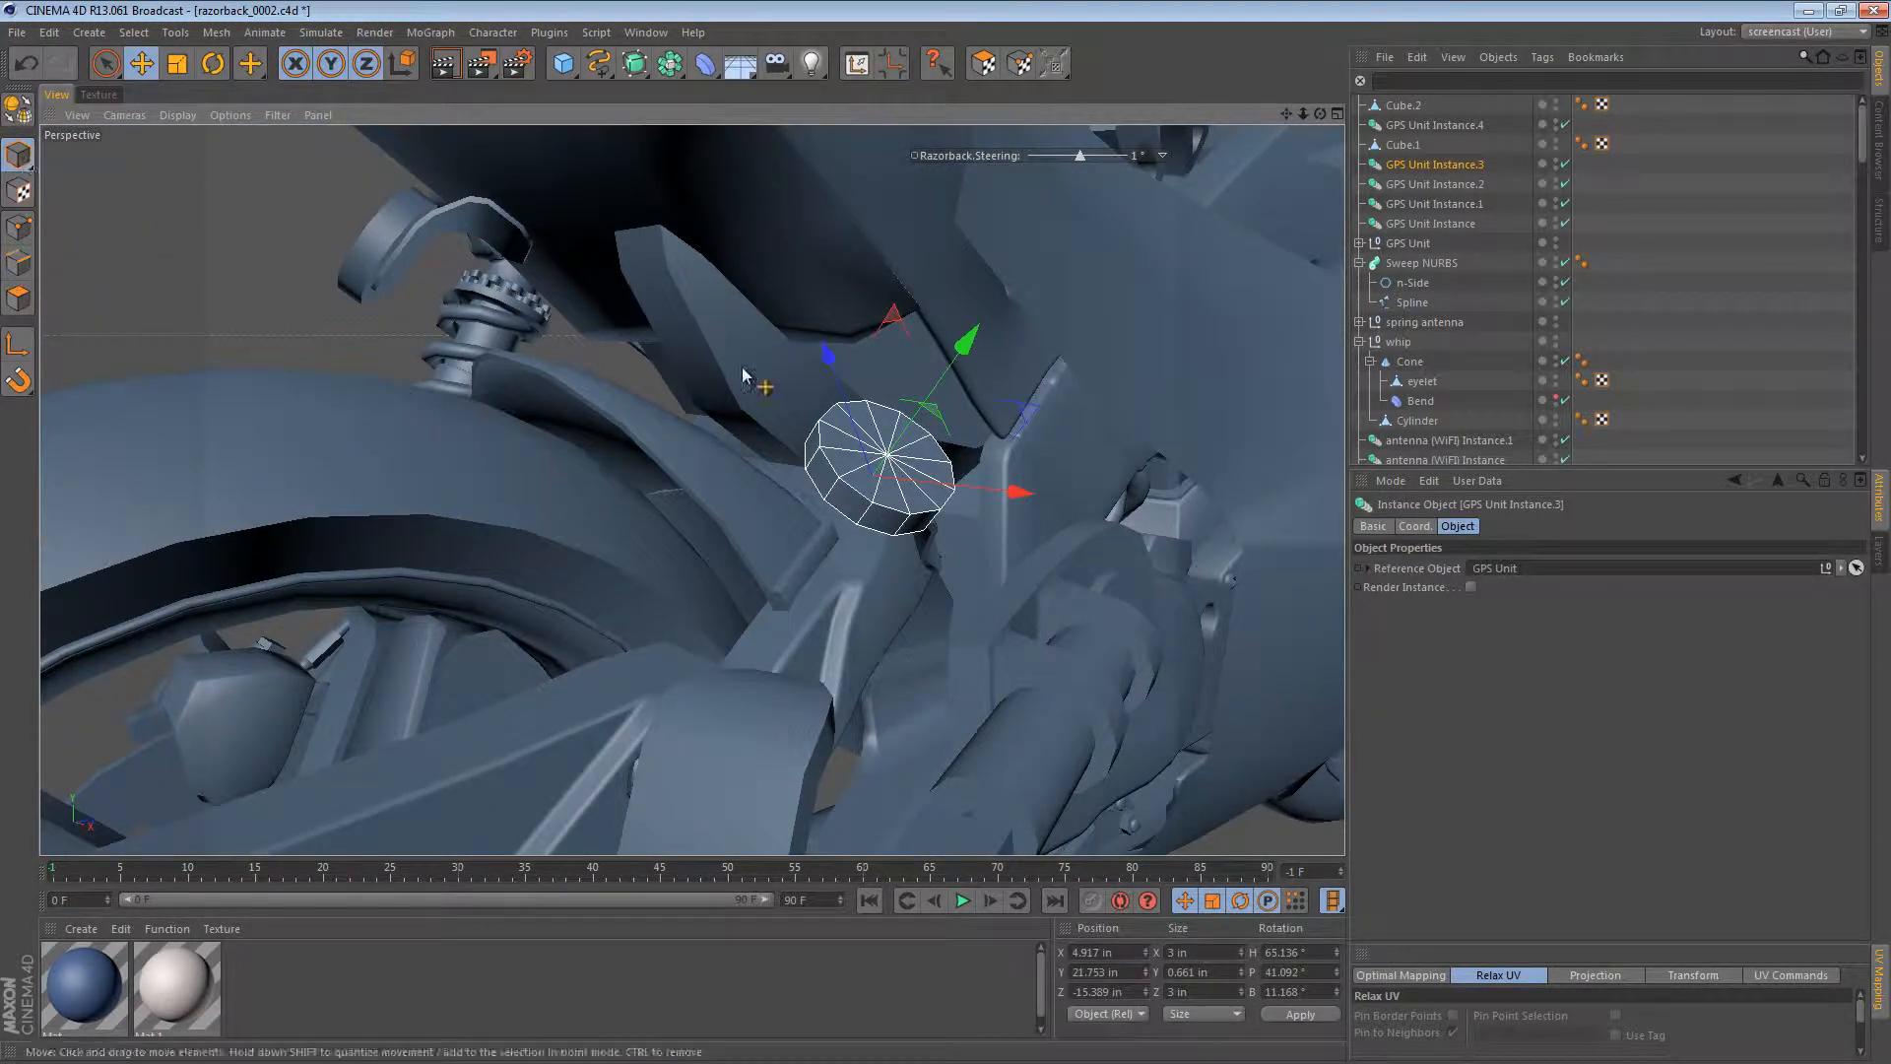
key(r)
drag(886, 439, 827, 482)
key(e)
drag(904, 392, 912, 369)
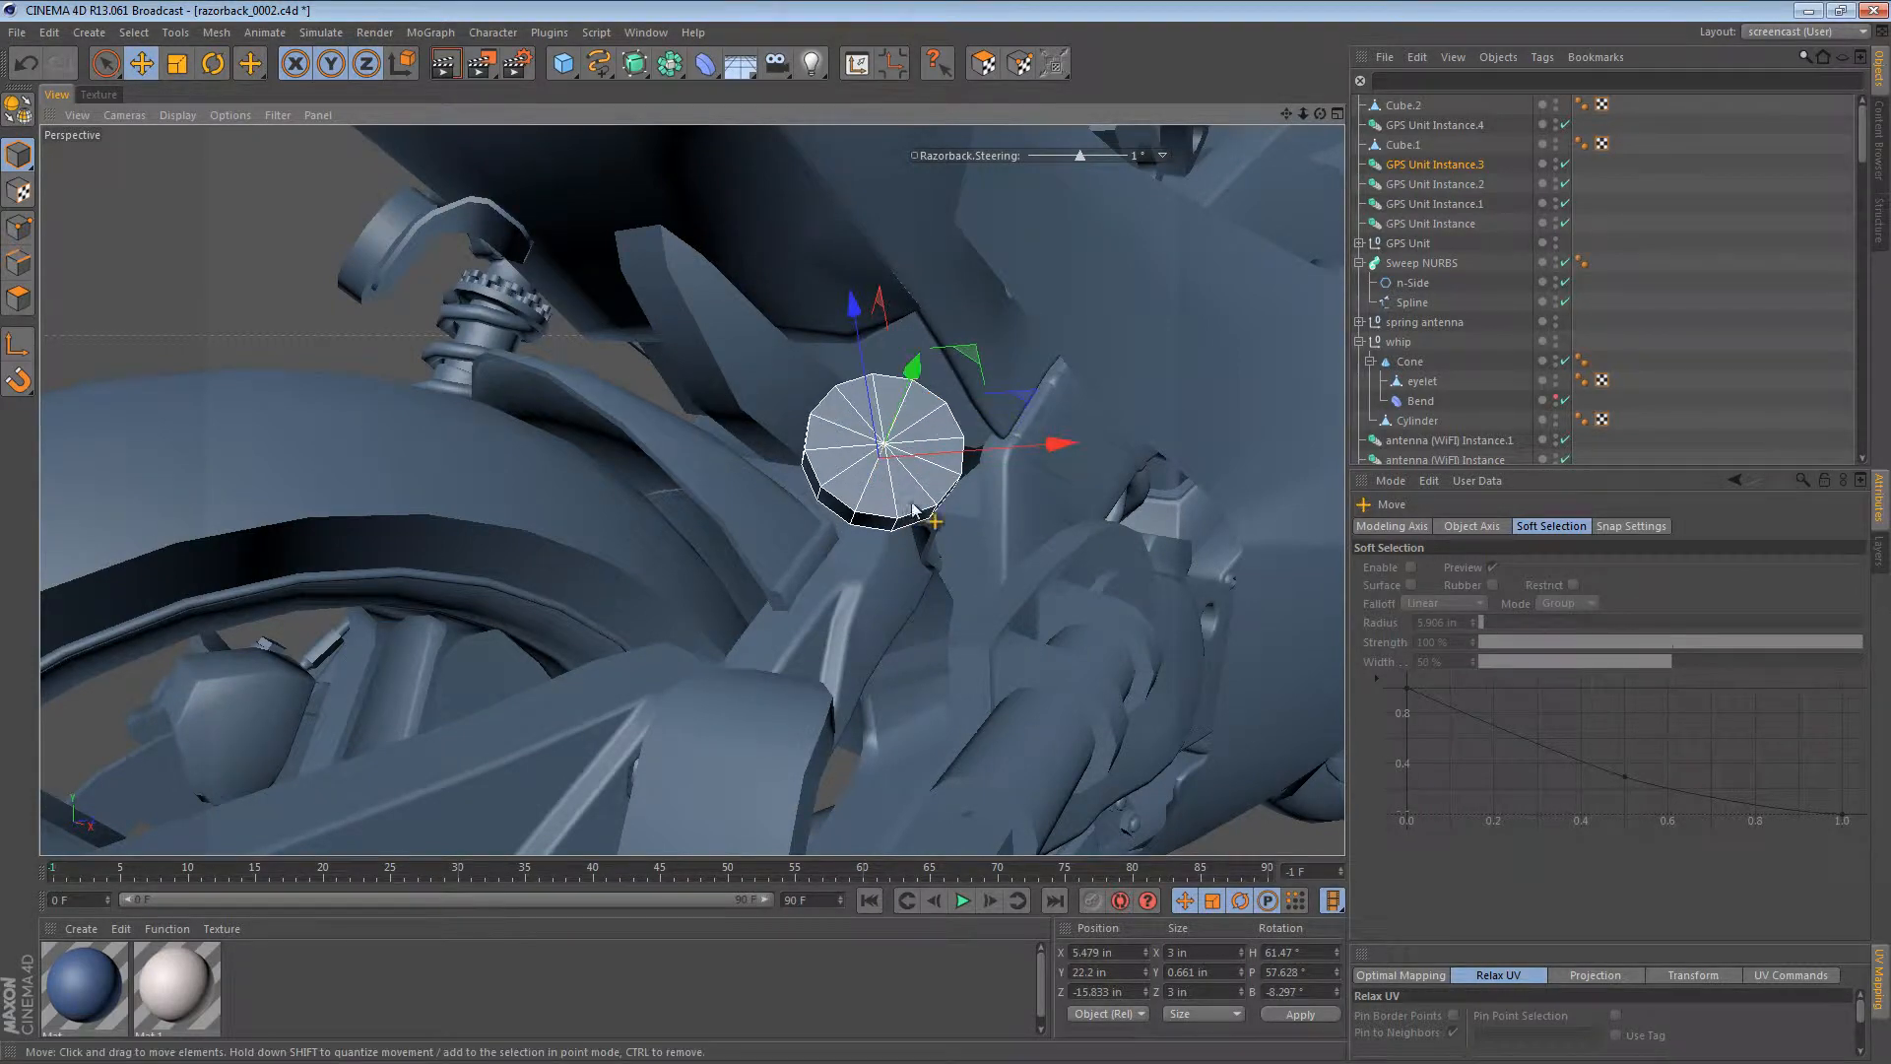
Step: In wireframe display, select the 13 polygons that form the upper plate of the Cube.1 bracket
alt+drag(913, 510, 961, 482)
click(961, 482)
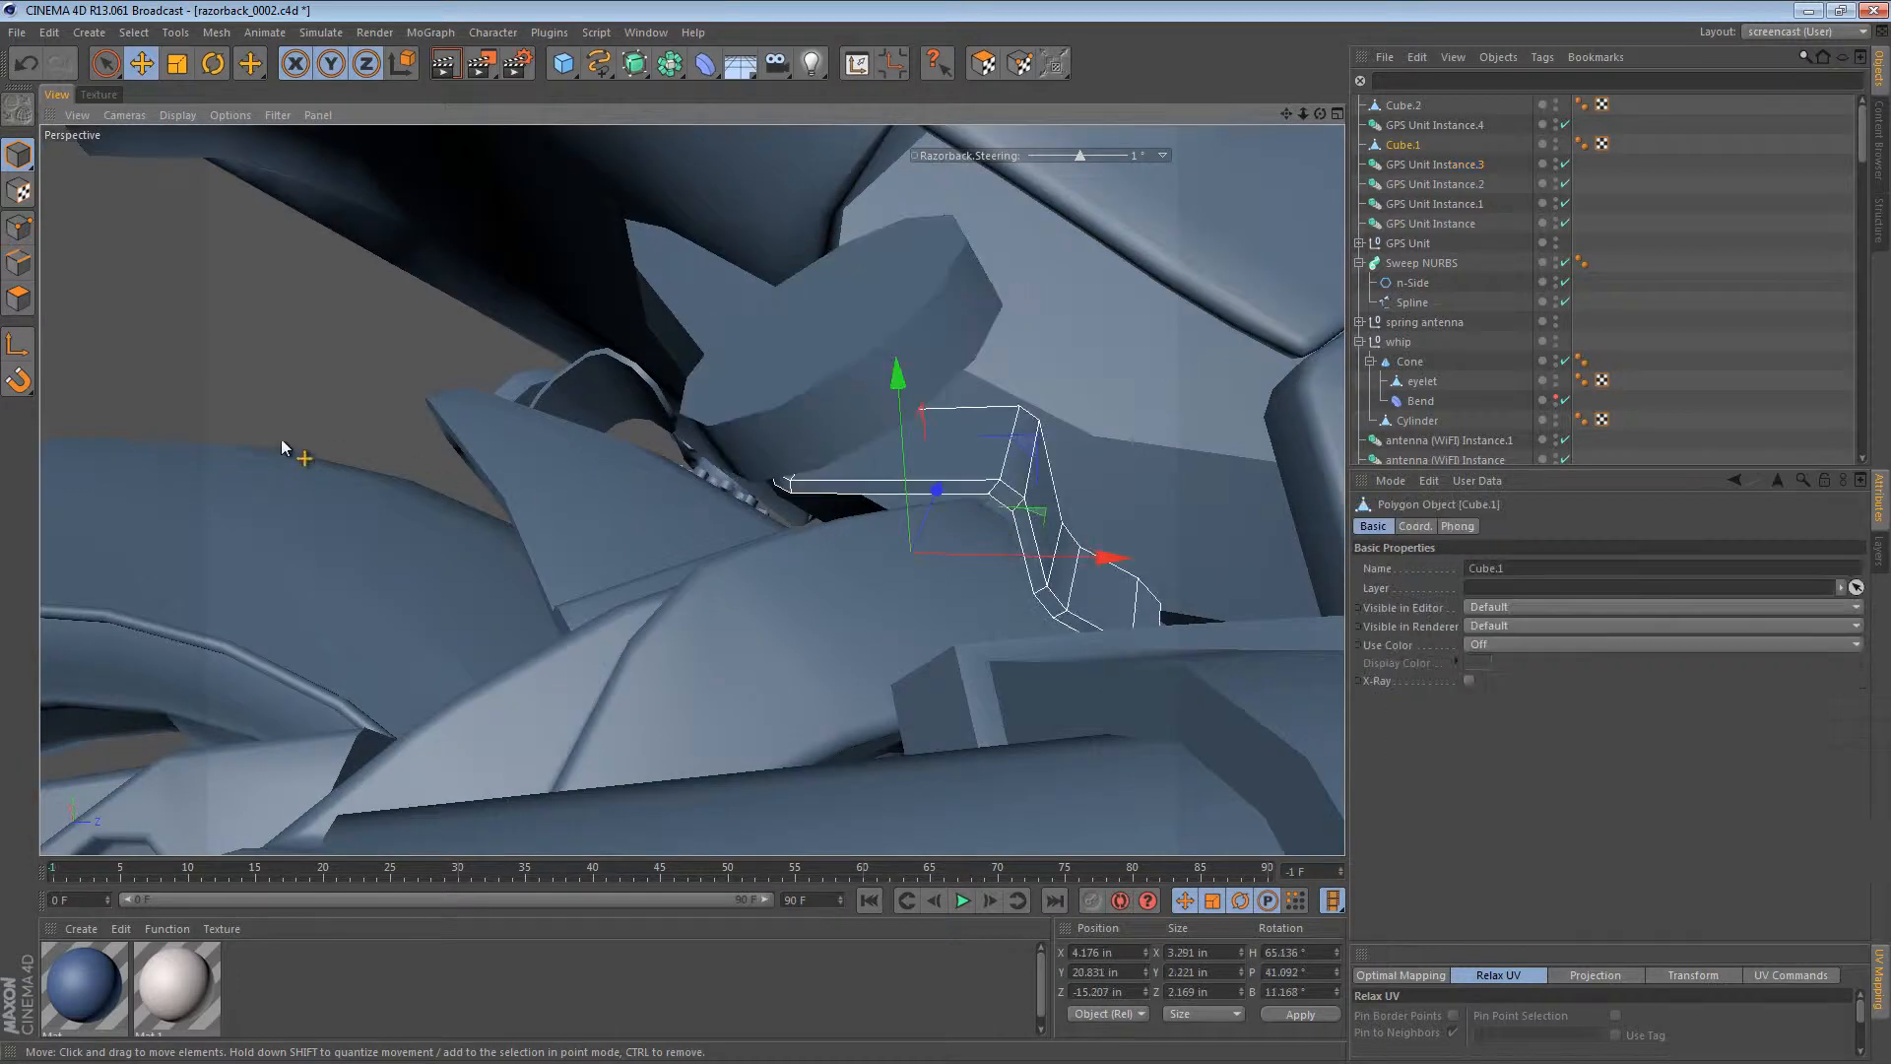
click(19, 299)
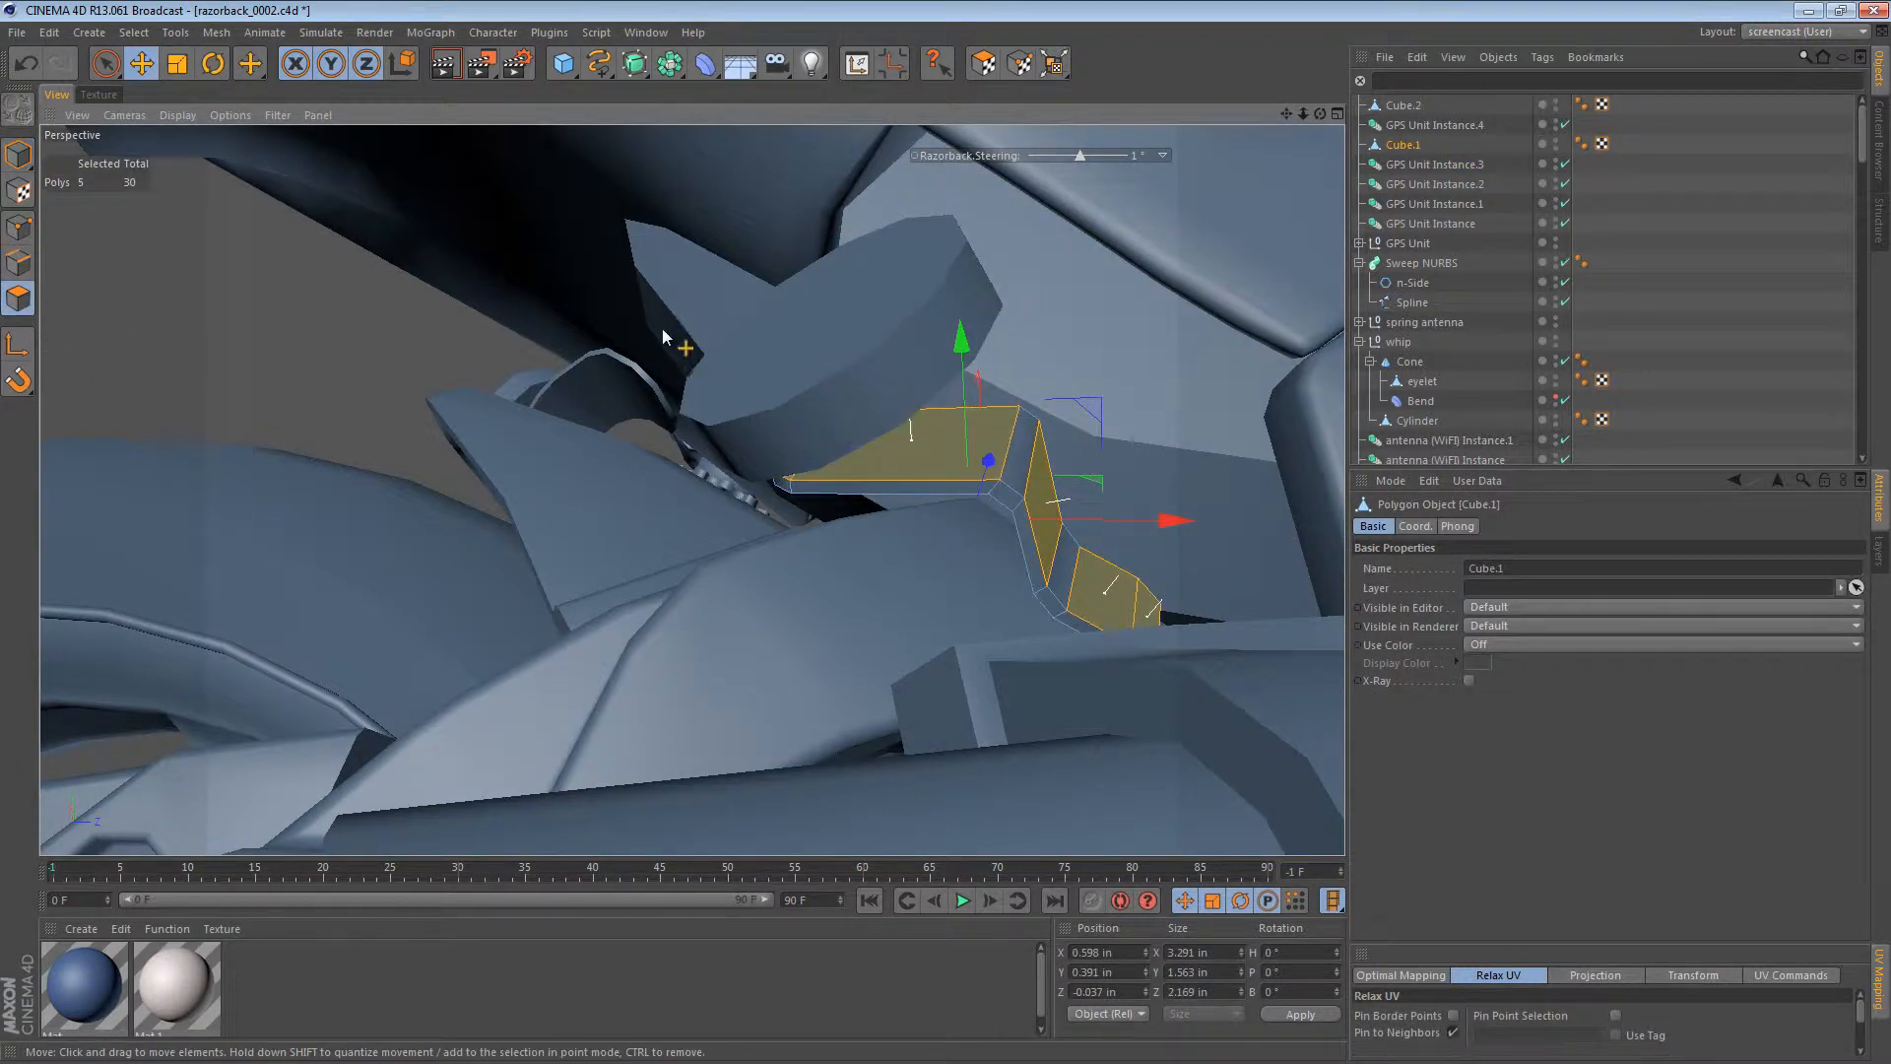
double_click(1064, 533)
alt+drag(1067, 533, 1213, 347)
ctrl+click(1198, 402)
key(n)
key(g)
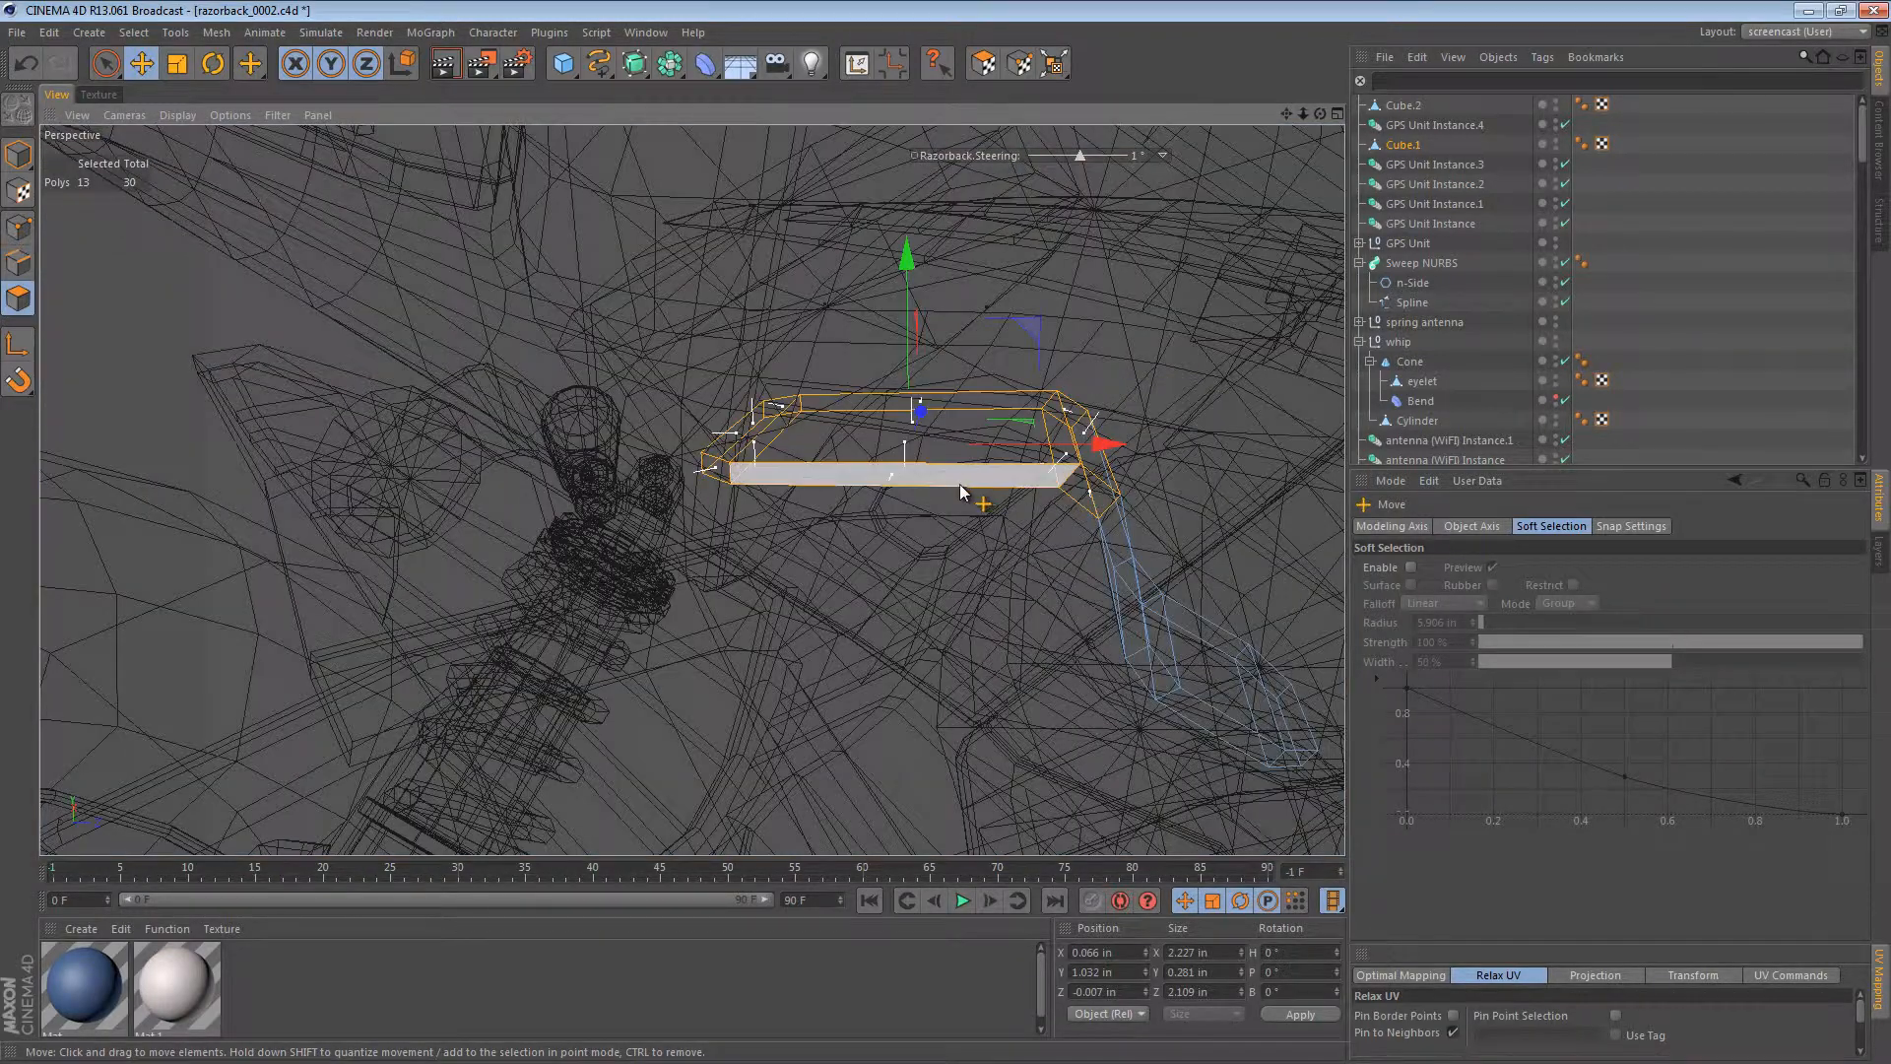
Step: Rotate the selected plate polygons to follow the GPS unit's tilt and move them to about X -0.21 in, Y 1.84 in, Z -0.21 in
alt+drag(959, 483, 930, 381)
key(r)
drag(905, 465, 1131, 412)
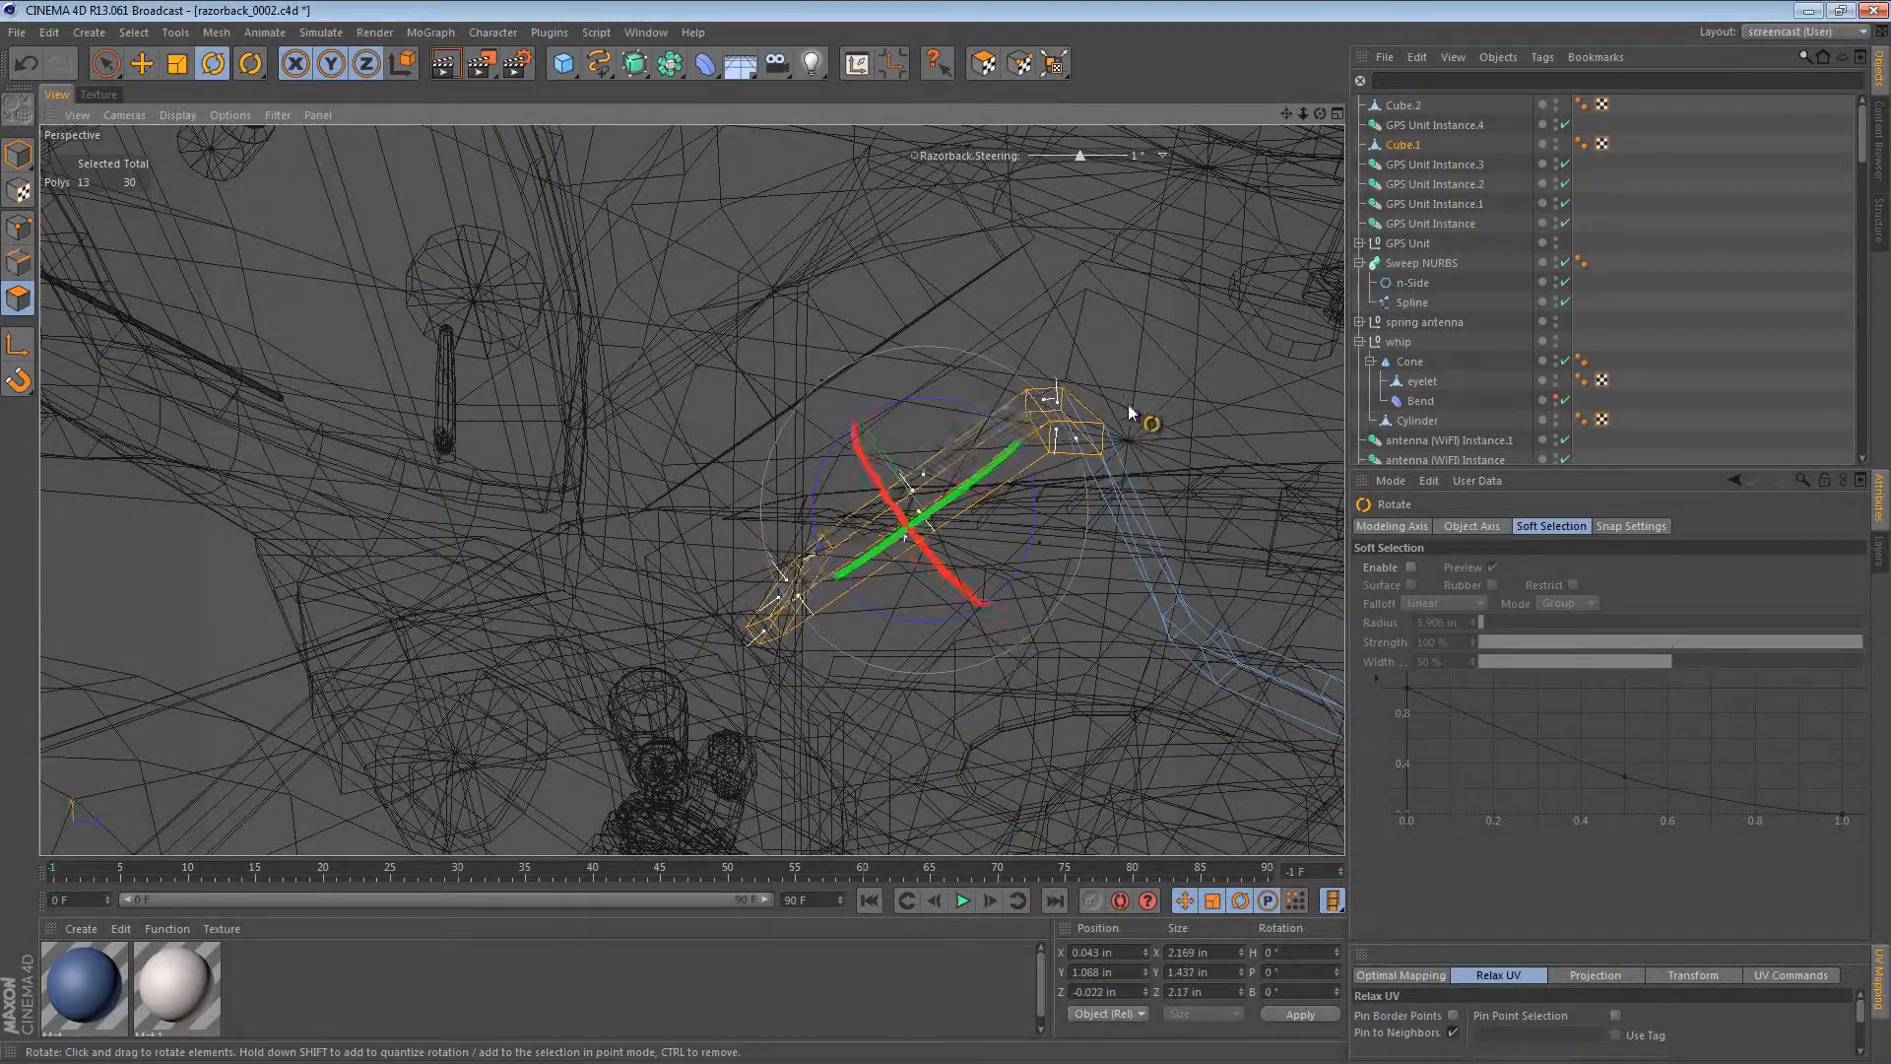
key(e)
drag(955, 457, 884, 335)
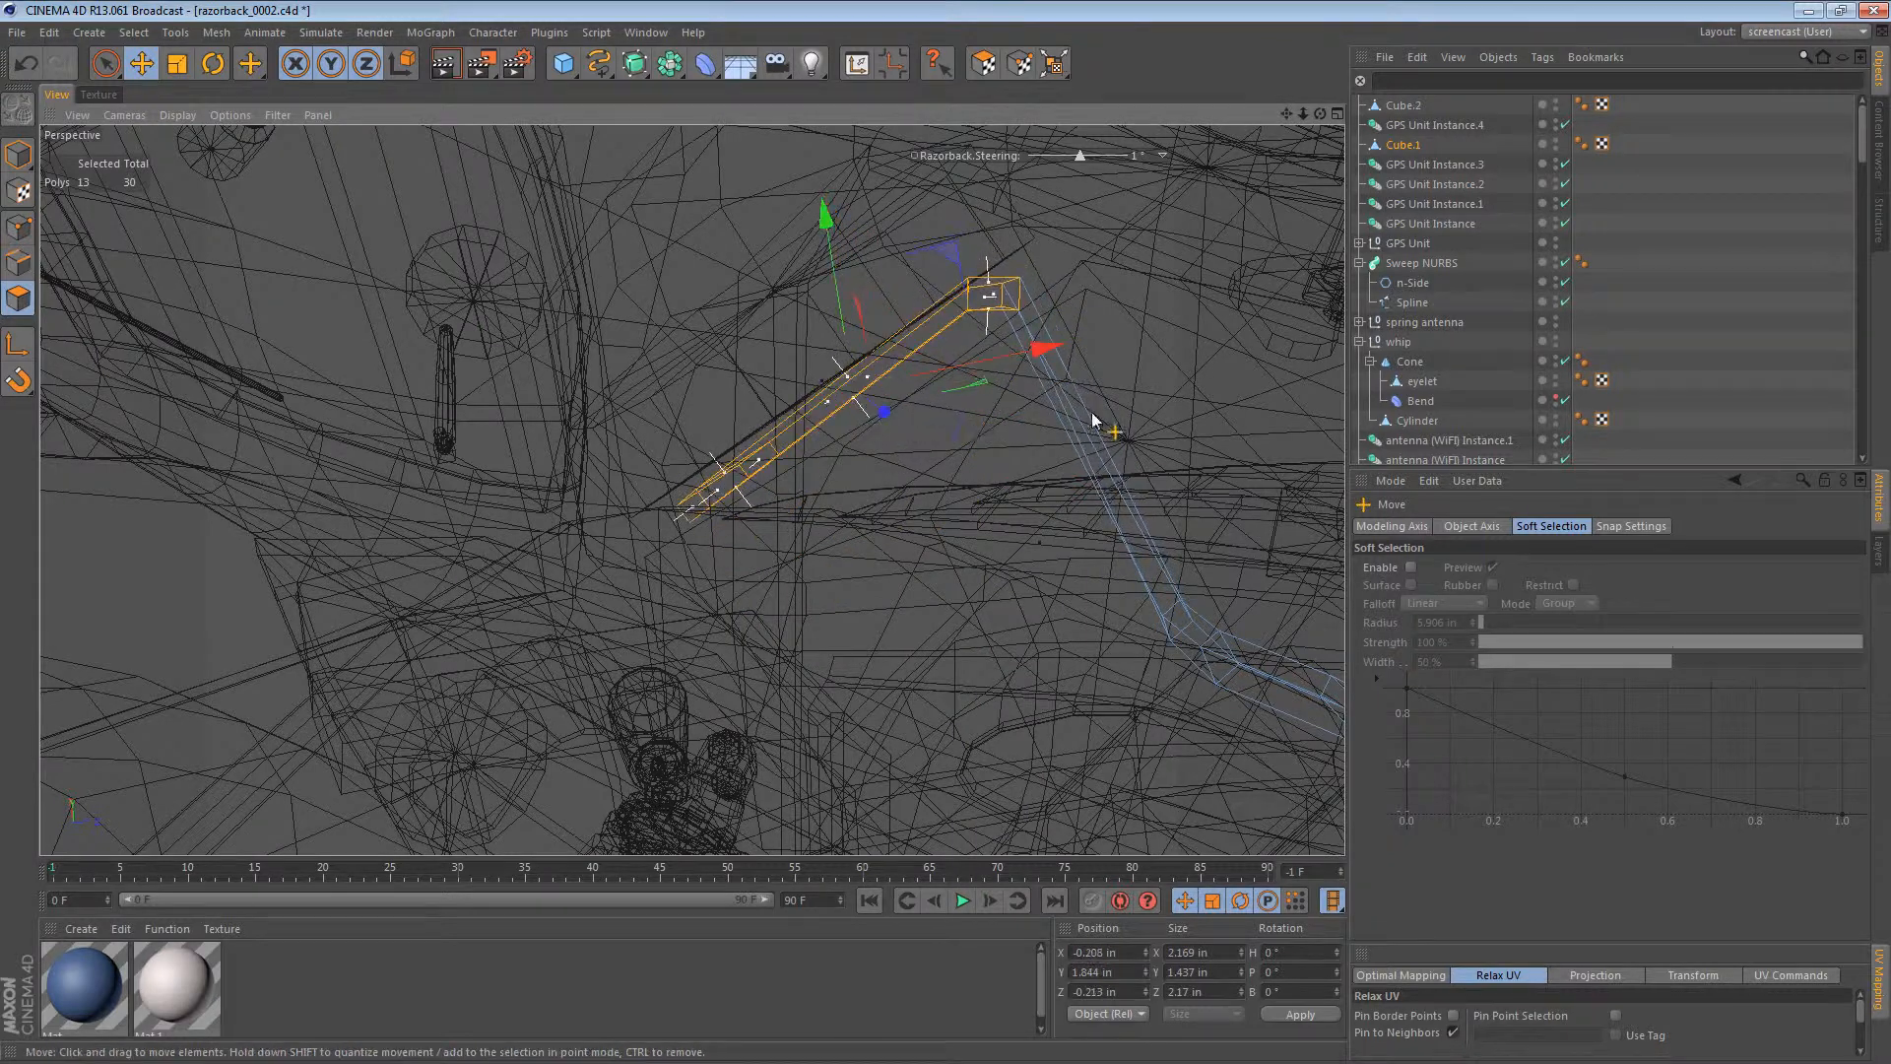
Step: Fine-tune the plate polygons' rotation and move them to about X -0.213 in, Y 1.86 in, Z -0.217 in
key(r)
drag(874, 406, 902, 430)
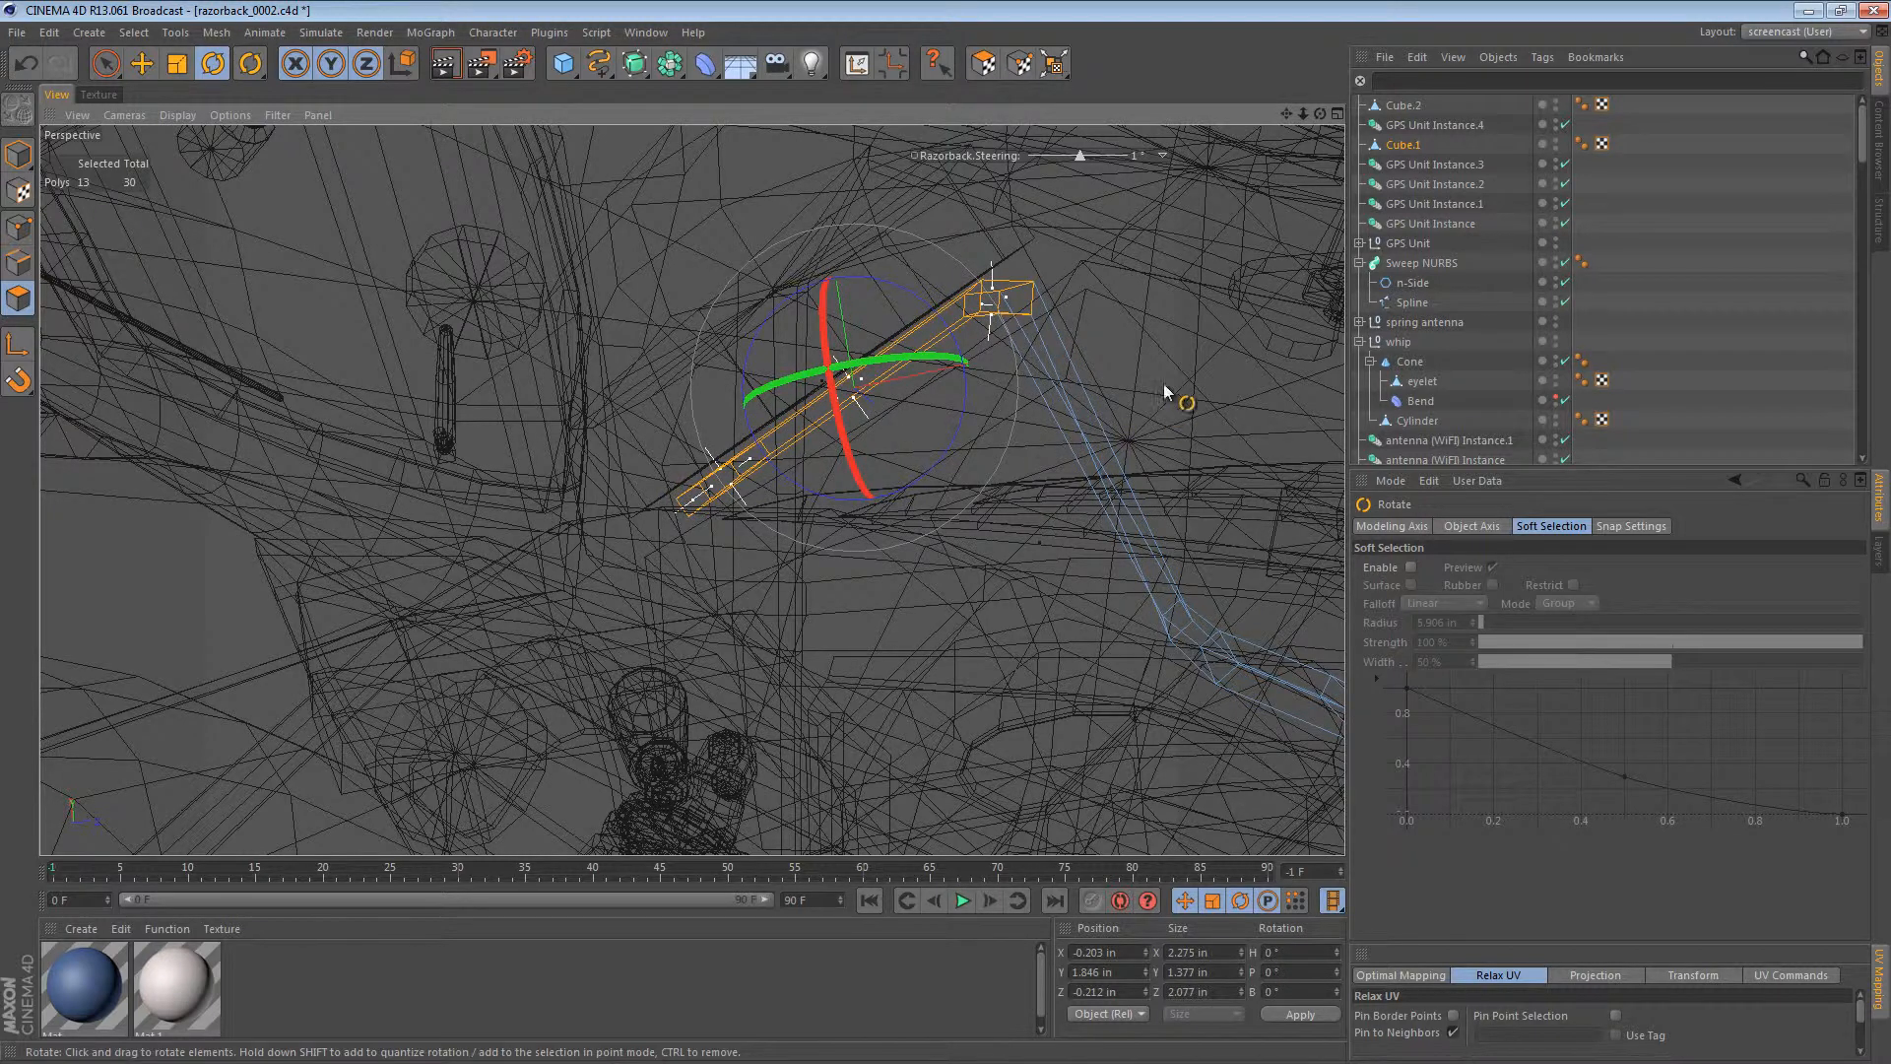
drag(1164, 392, 1165, 378)
key(e)
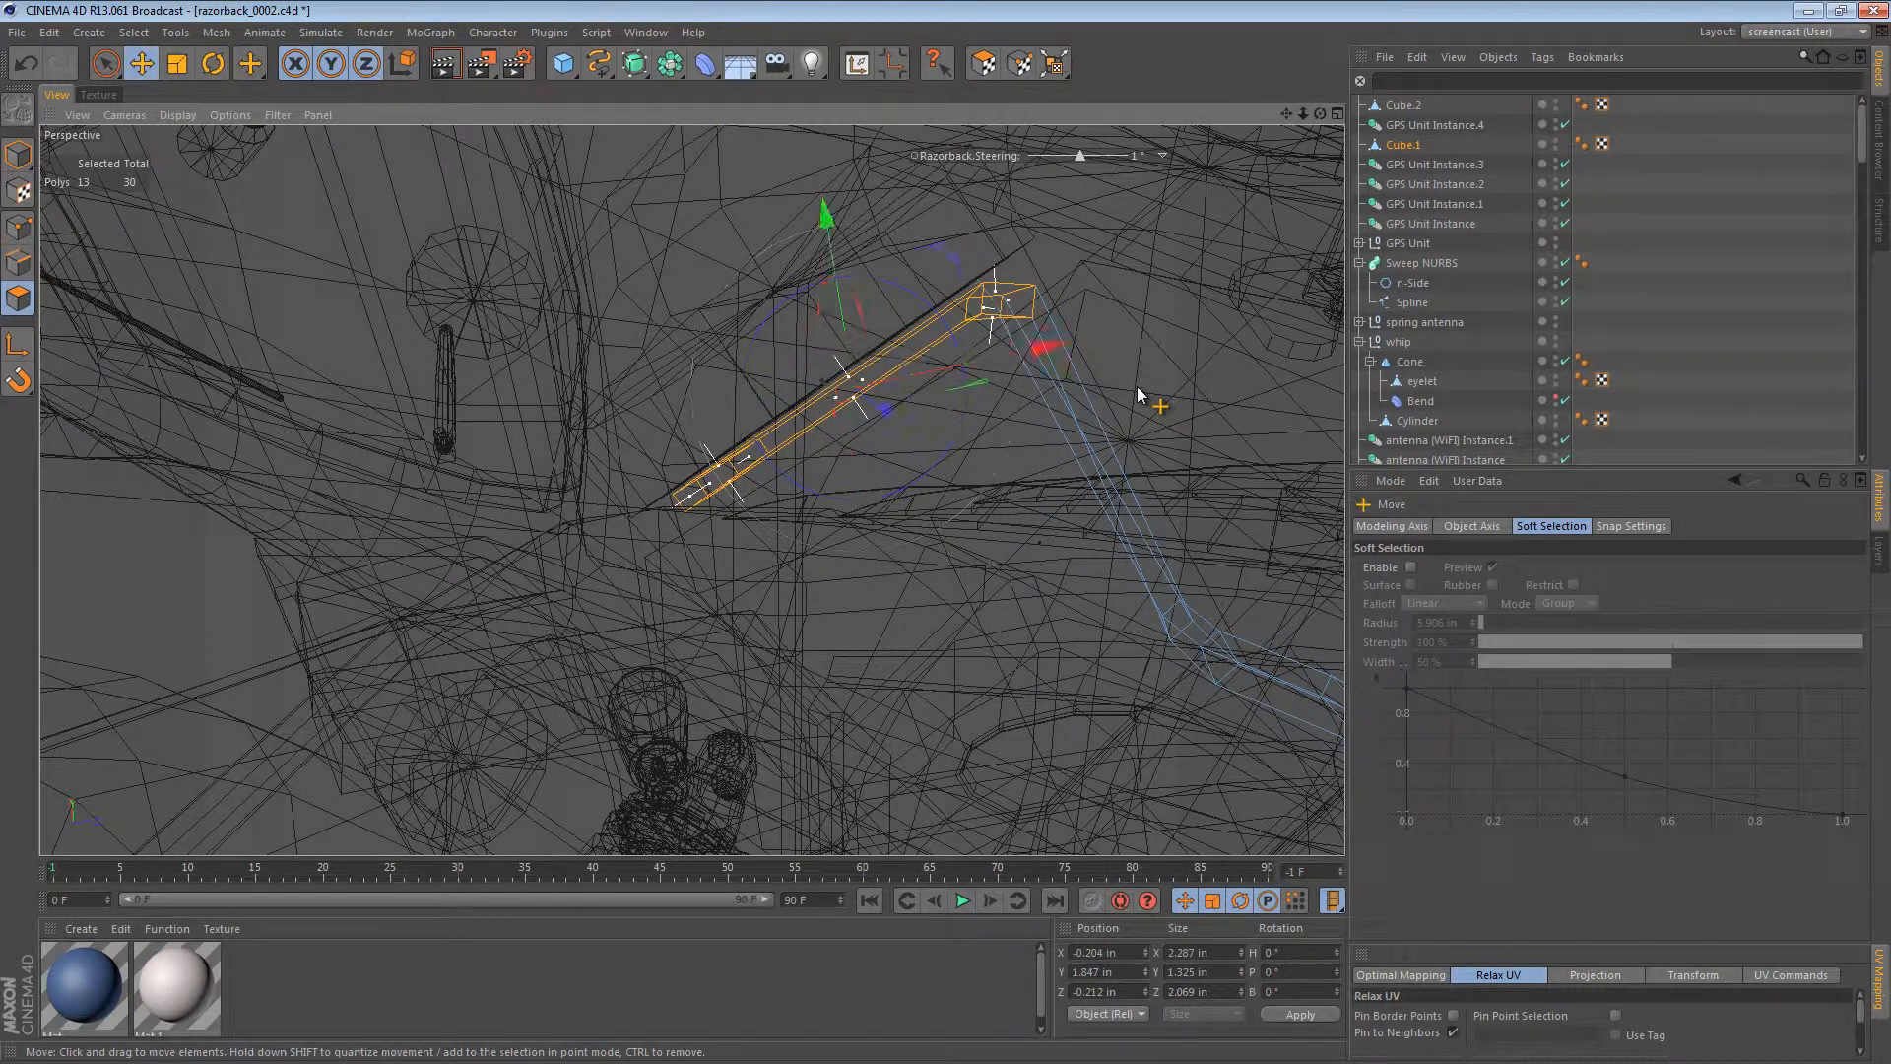
key(r)
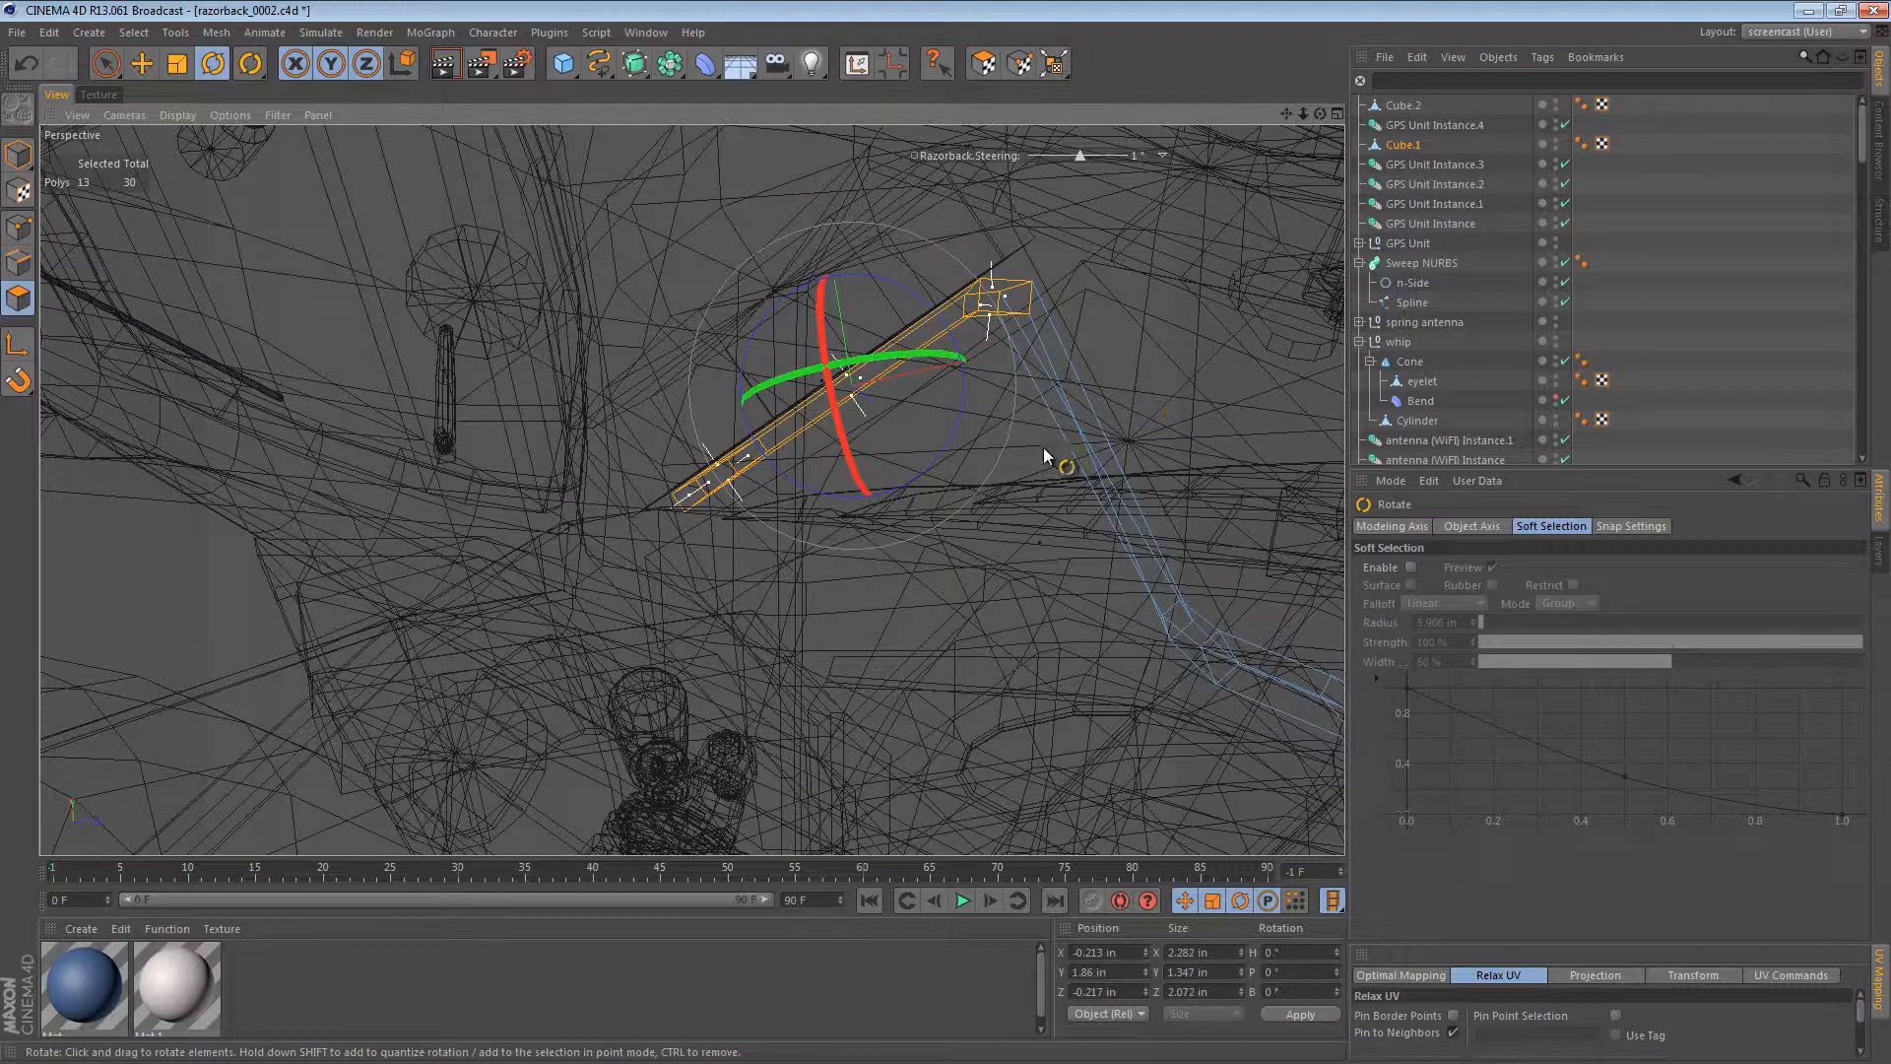
Step: In Gouraud shading, select the narrow polygon at the bracket's inner bend and move it about 0.08 in
key(F2)
key(F1)
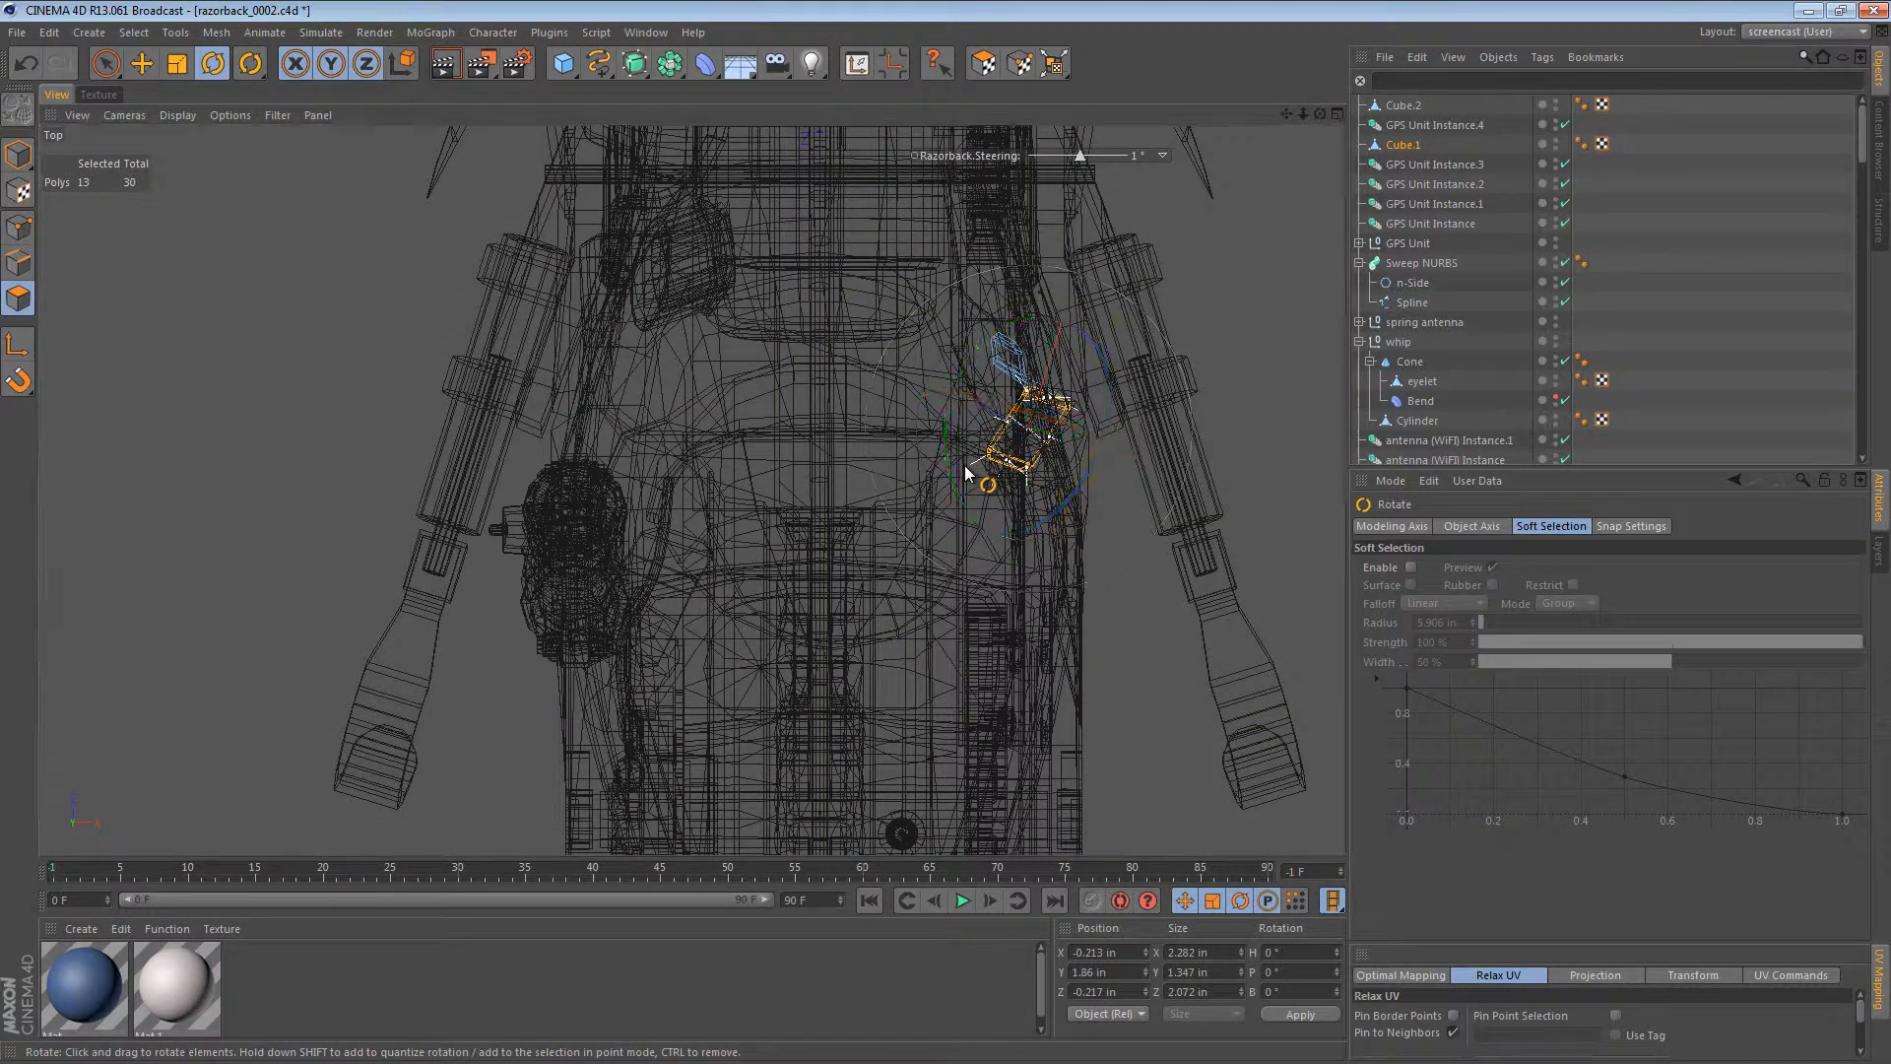
mouse_move(868, 368)
alt+mouse_down()
mouse_move(978, 448)
mouse_move(969, 553)
alt+mouse_up()
mouse_move(907, 378)
alt+mouse_down()
mouse_move(873, 475)
mouse_move(680, 323)
mouse_move(492, 352)
mouse_move(567, 292)
alt+mouse_up()
alt+drag(747, 244, 803, 458)
alt+middle_drag(996, 611, 887, 437)
alt+drag(885, 437, 775, 357)
key(e)
click(769, 337)
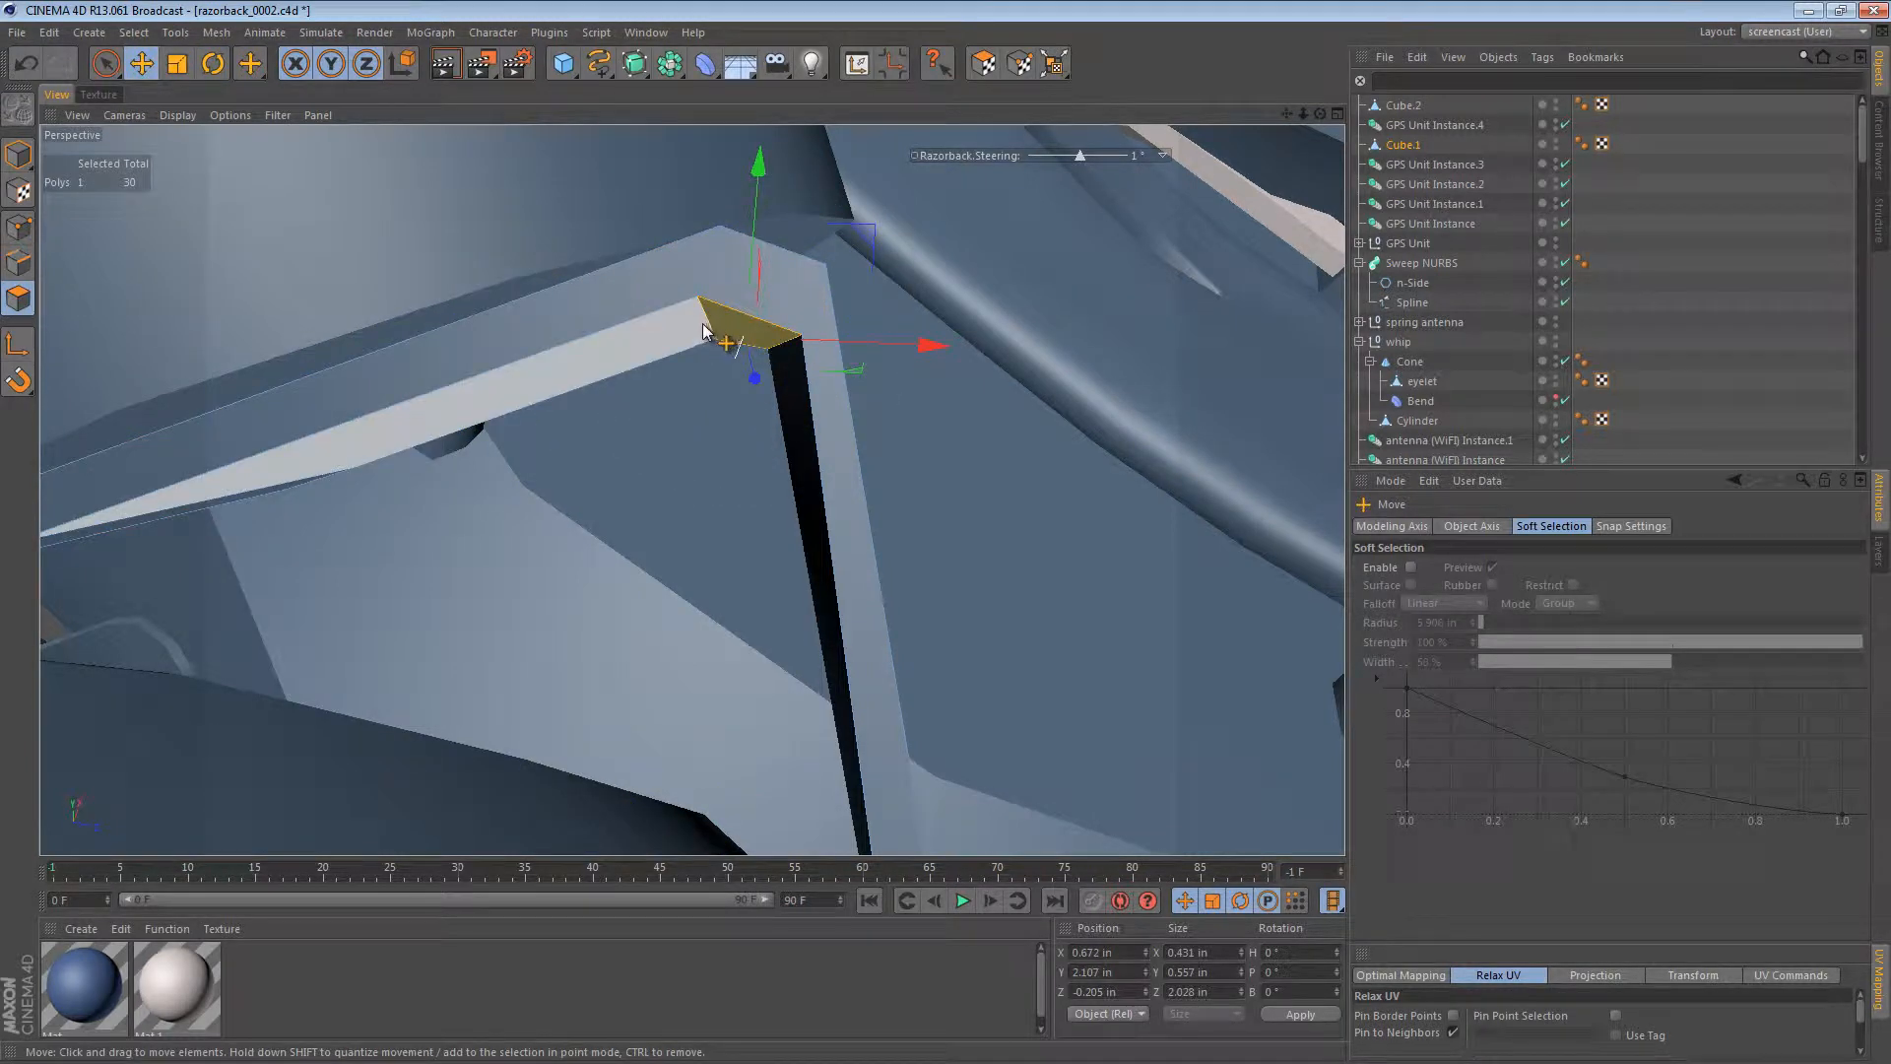
drag(701, 323, 685, 338)
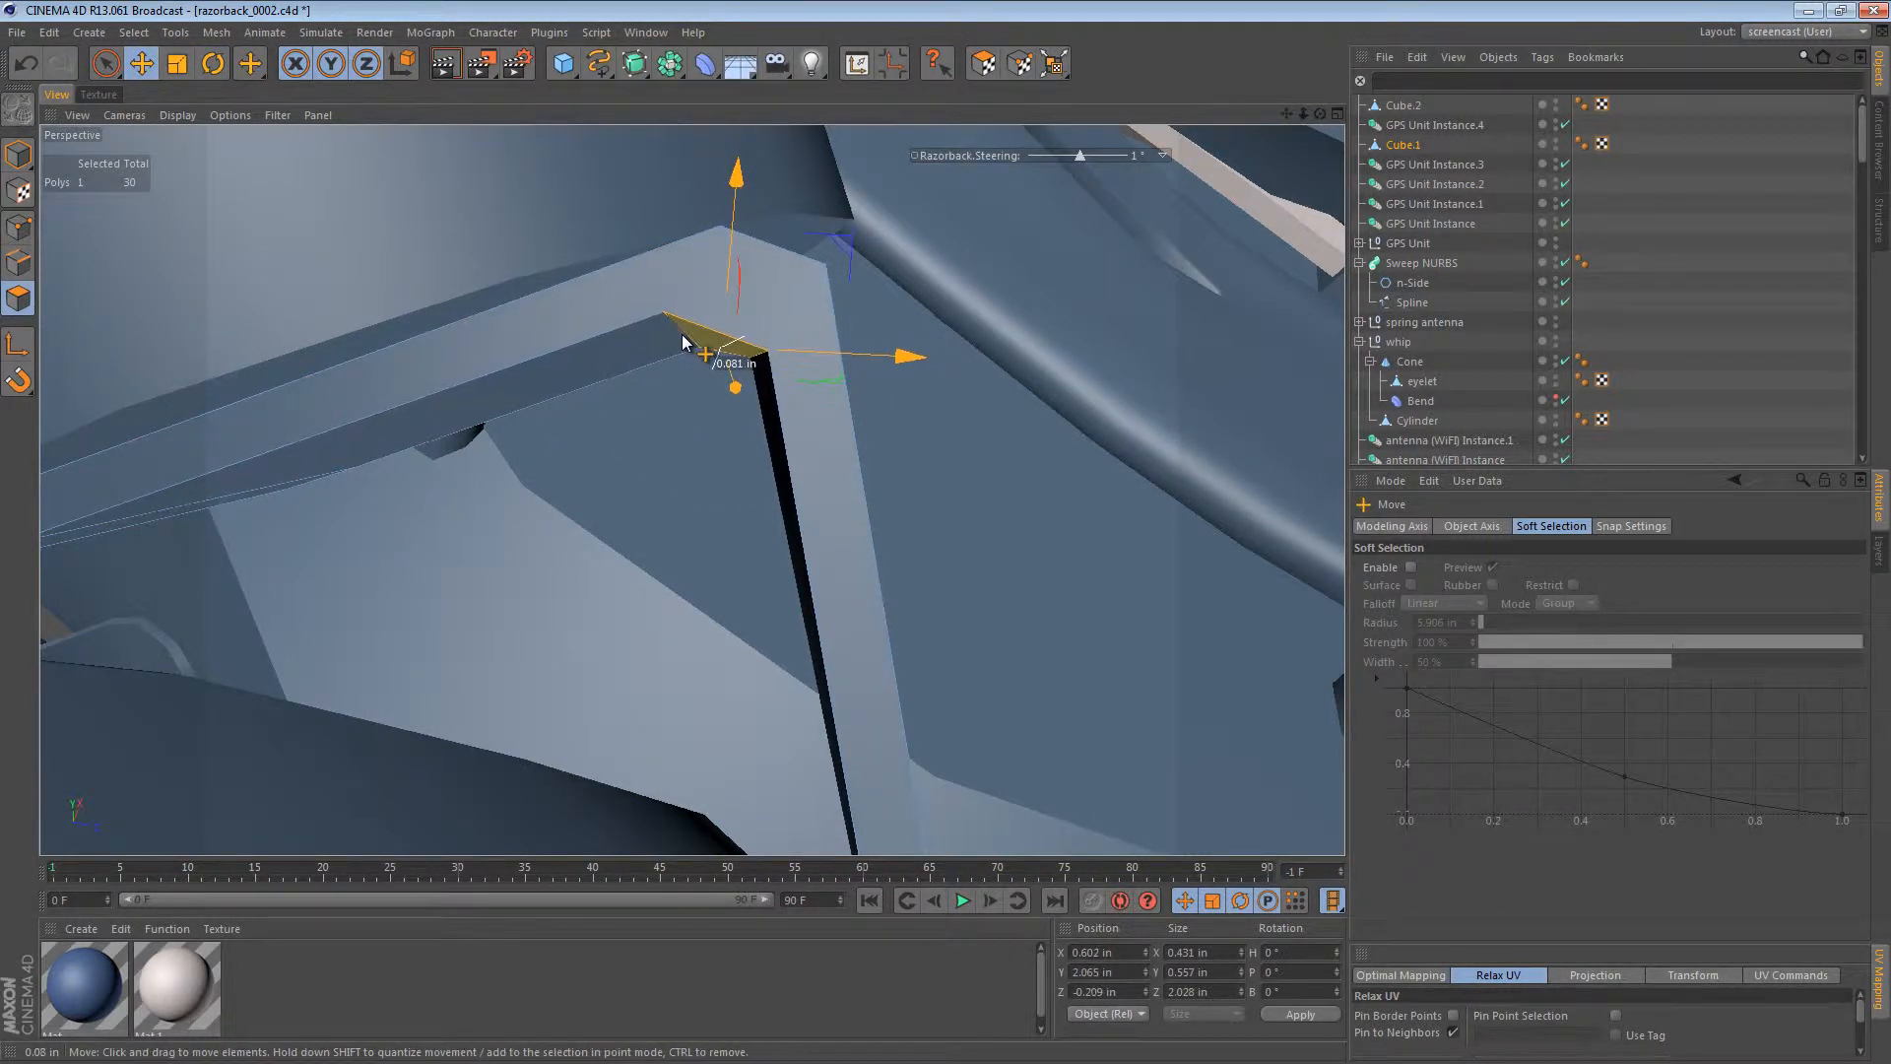
Step: Move the edge at the bracket's inner bend to about X 0.7 in, Y 2.02 in, Z -0.25 in, and return to Model mode with nothing selected
click(11, 276)
click(650, 322)
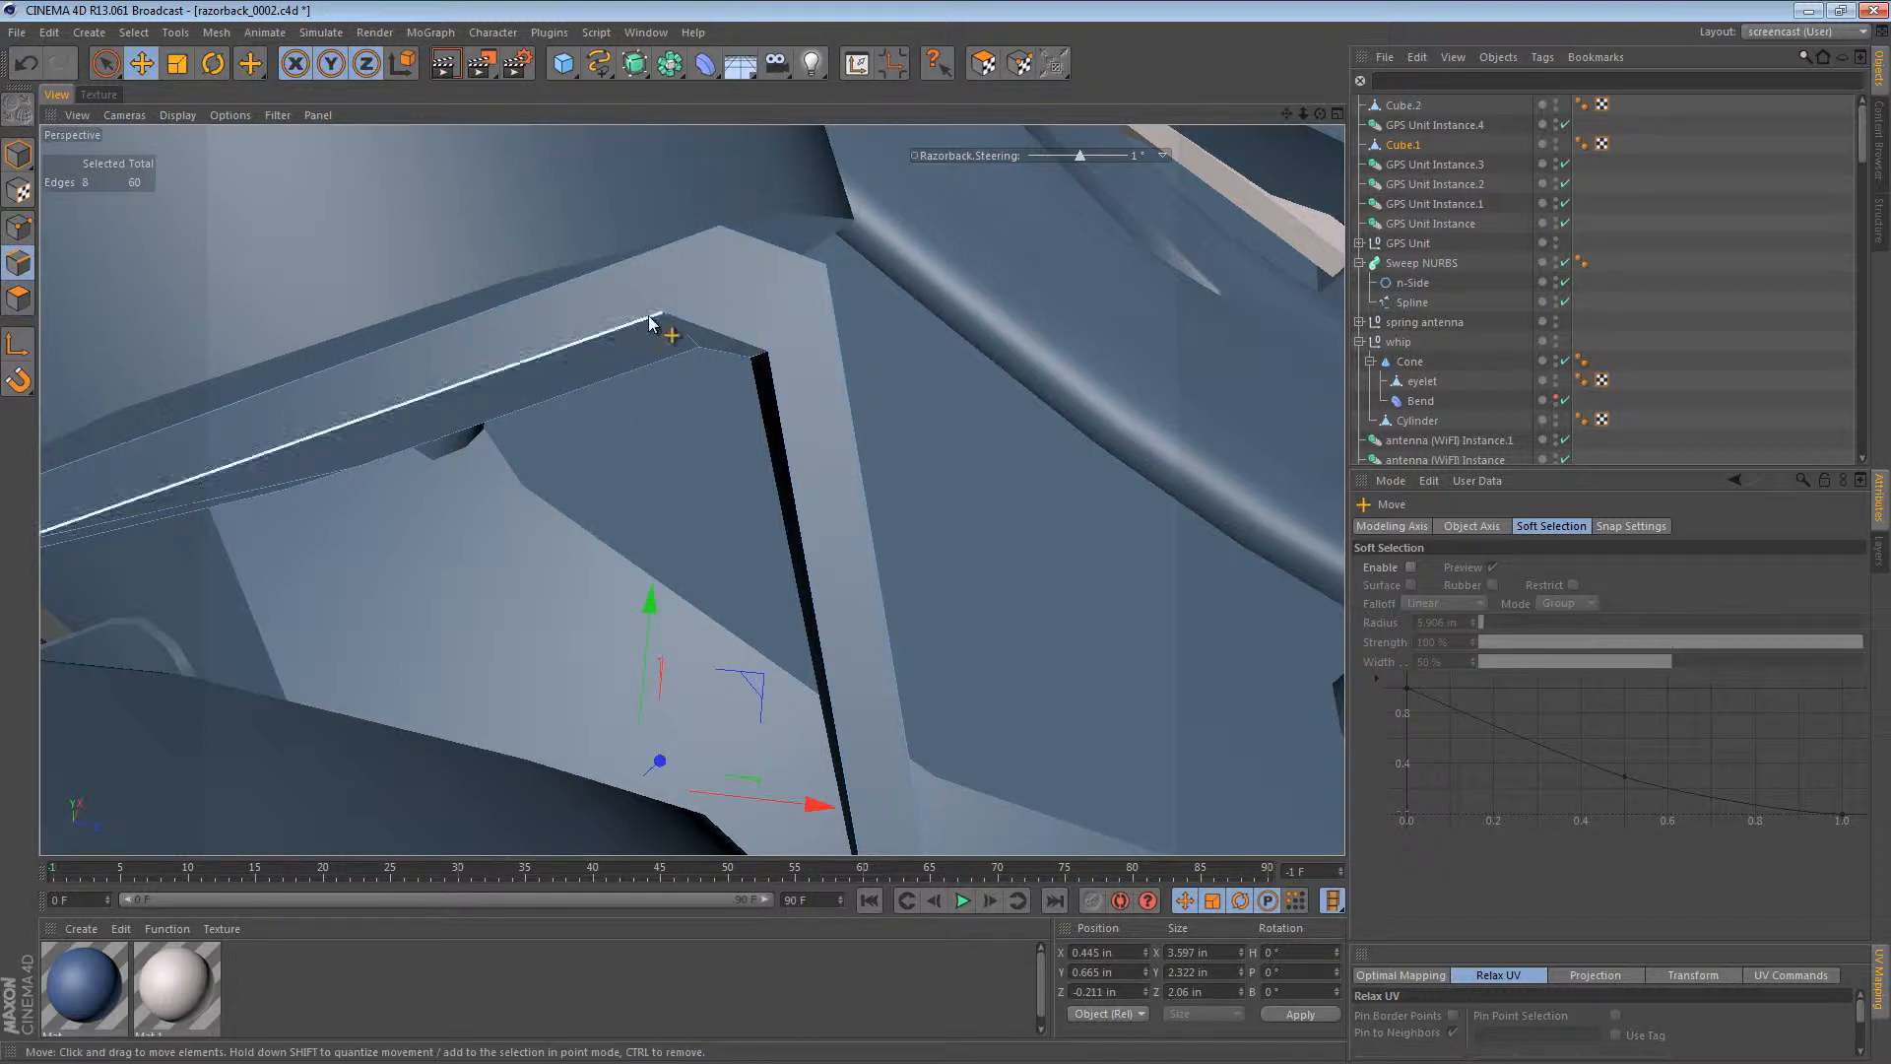
drag(686, 366, 754, 363)
drag(765, 432, 749, 440)
alt+drag(751, 352, 1190, 508)
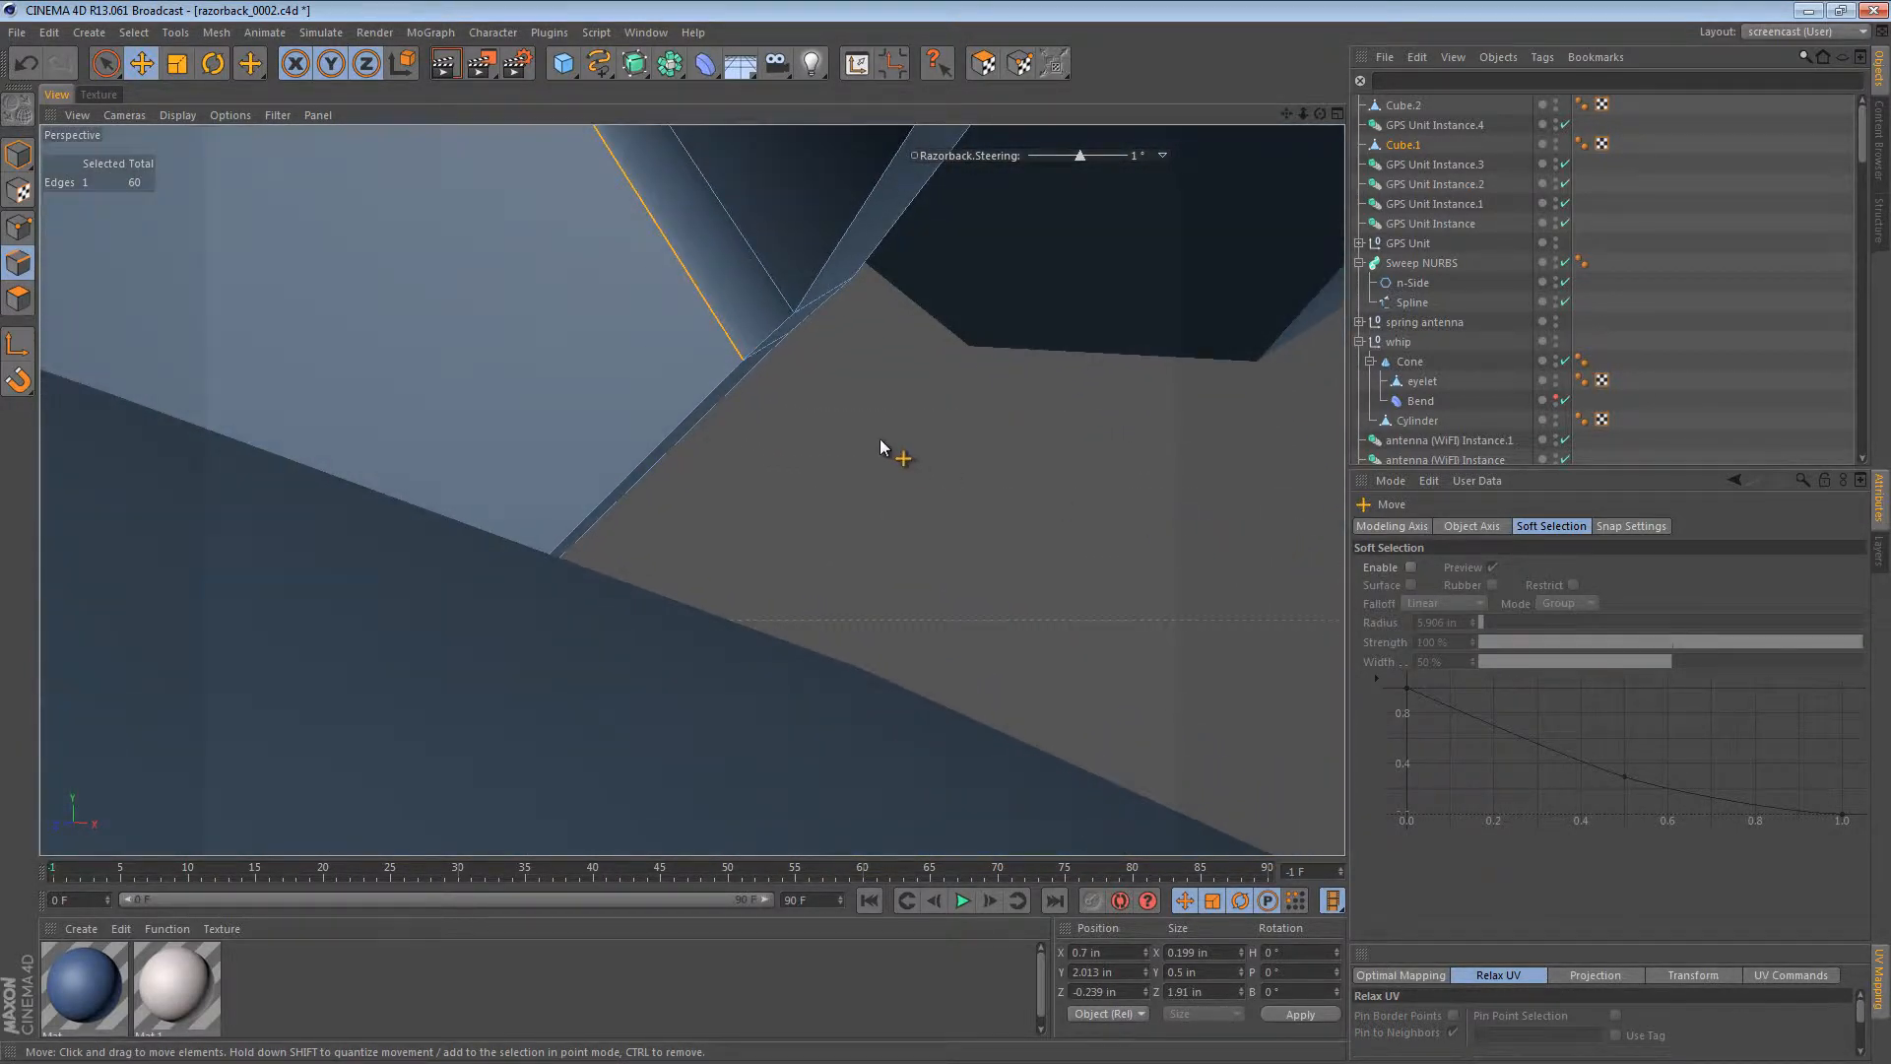
drag(879, 439, 888, 439)
alt+right_drag(746, 321, 594, 315)
alt+drag(594, 315, 315, 440)
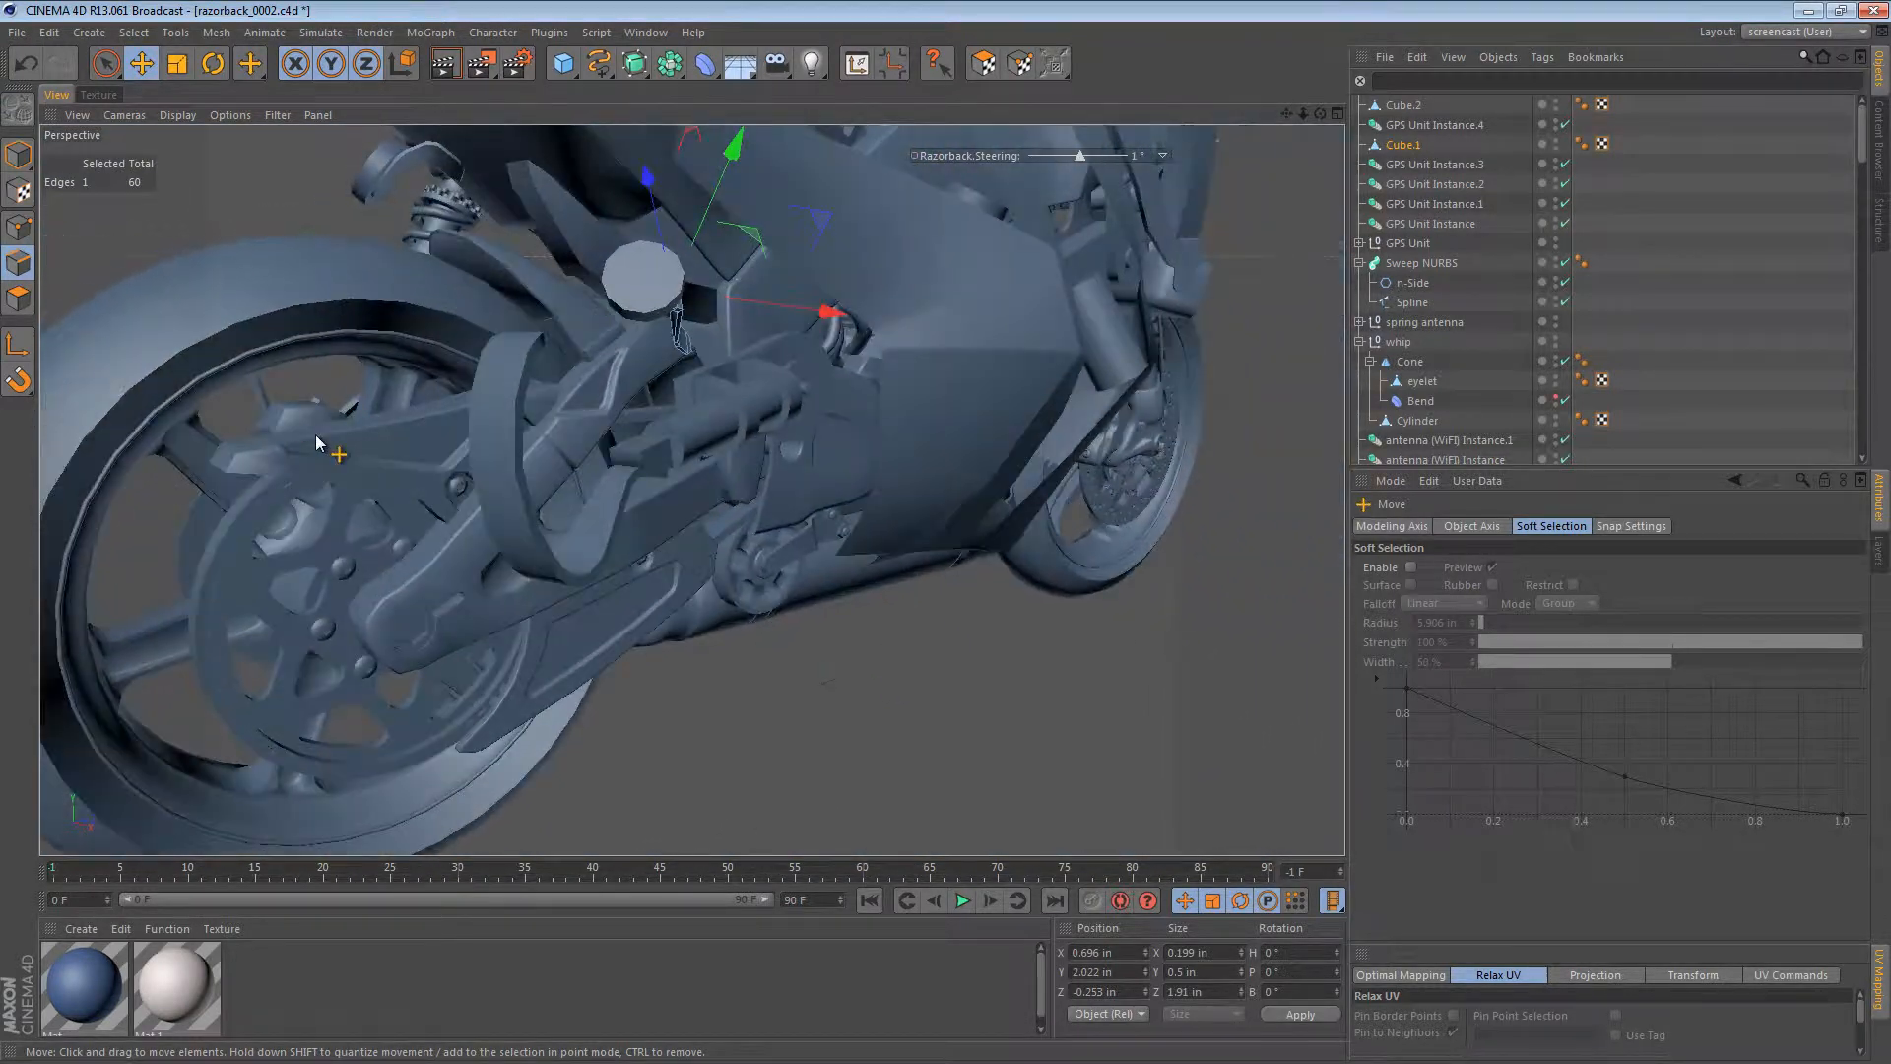
click(19, 156)
key(ctrl+shift+a)
Step: Examine the mounted GPS units and brackets on the motorcycle from several sides and save the scene
alt+right_drag(1131, 525, 880, 521)
alt+drag(879, 520, 621, 476)
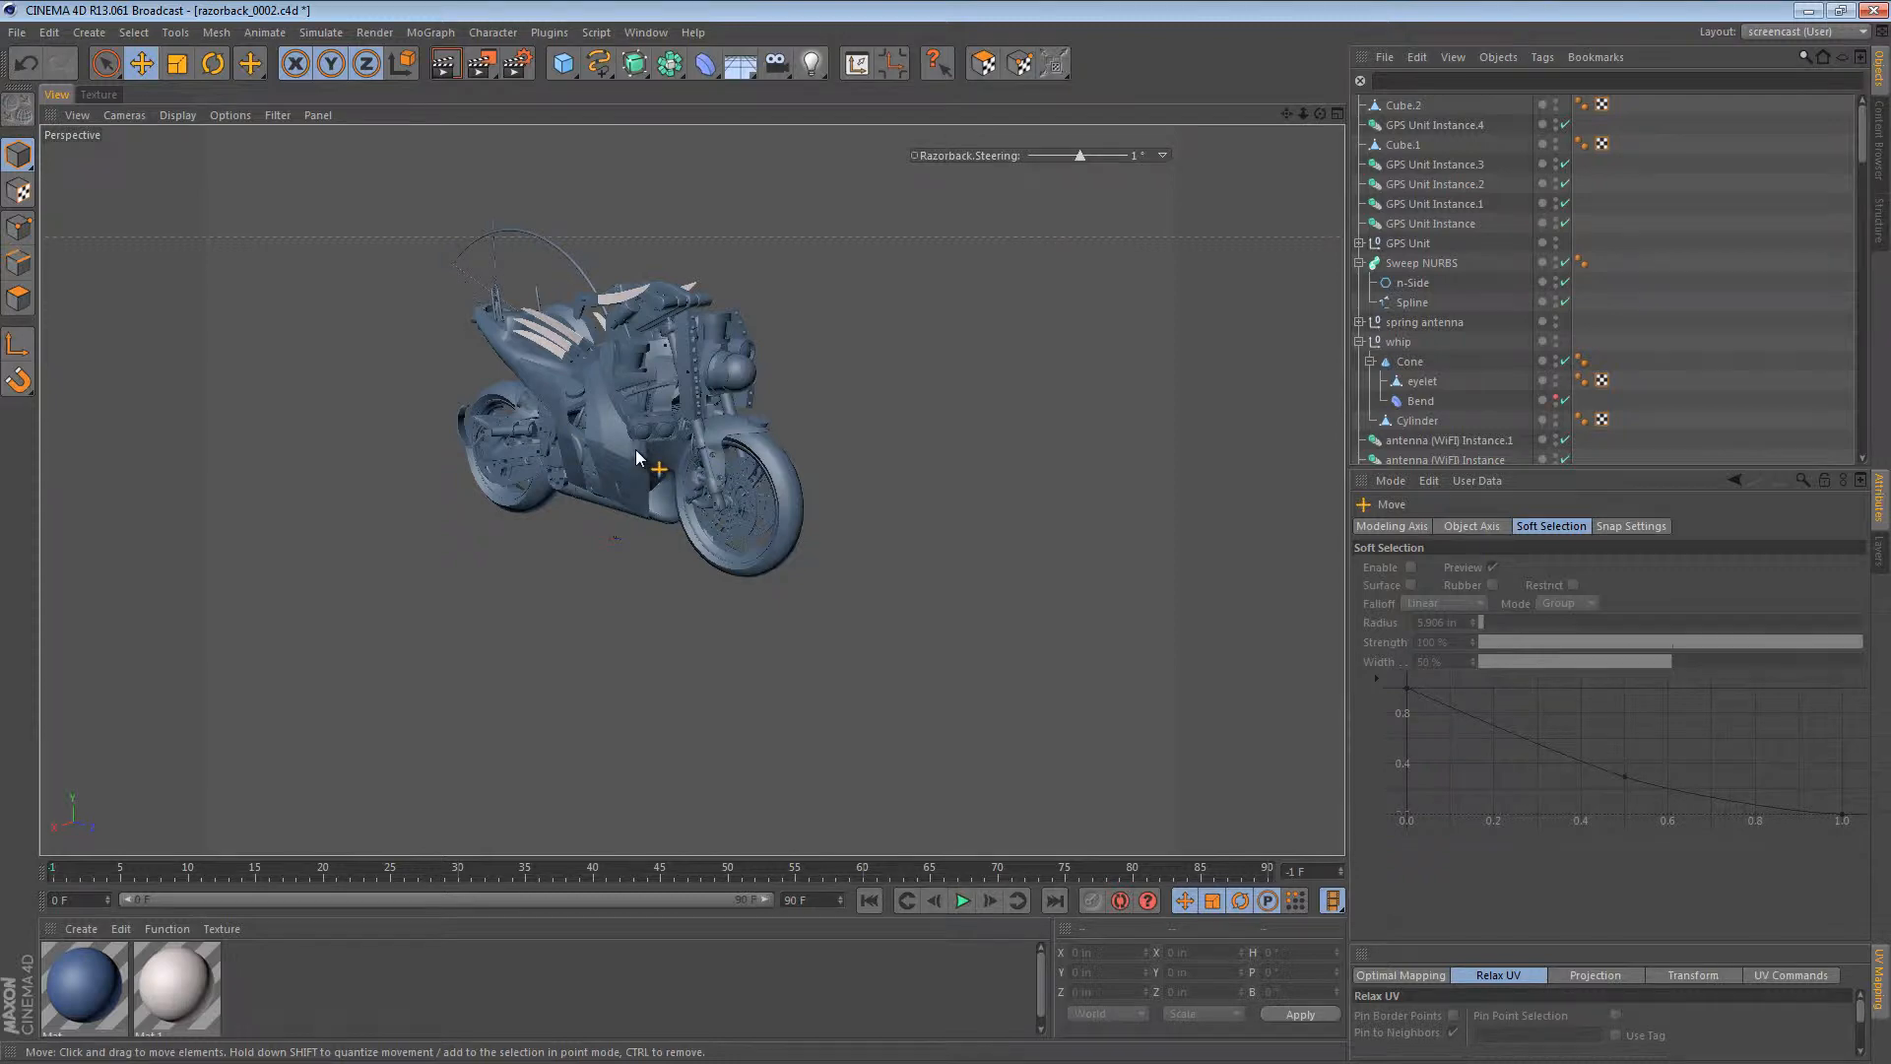
alt+right_drag(635, 449, 1049, 464)
alt+drag(768, 451, 635, 378)
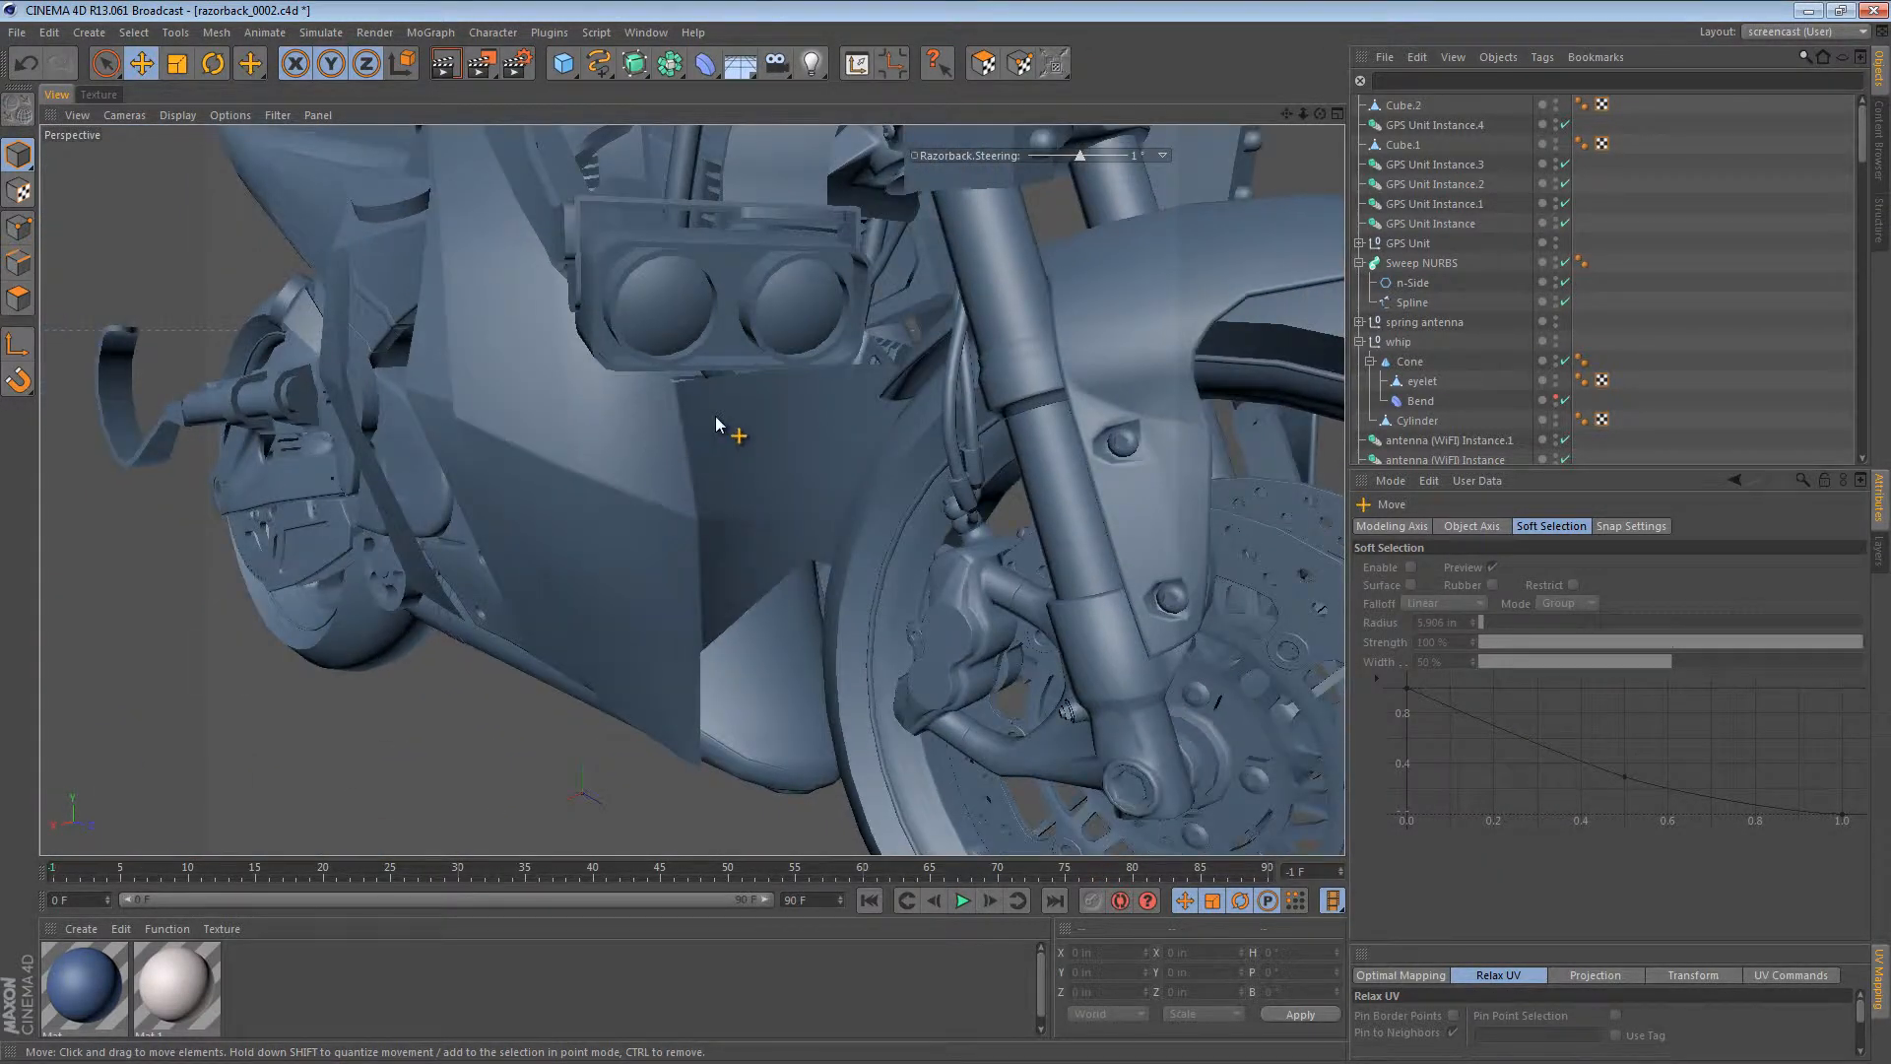
alt+right_drag(757, 427, 636, 445)
alt+middle_drag(678, 458, 676, 563)
alt+drag(683, 487, 866, 591)
scroll(929, 558, down, 4)
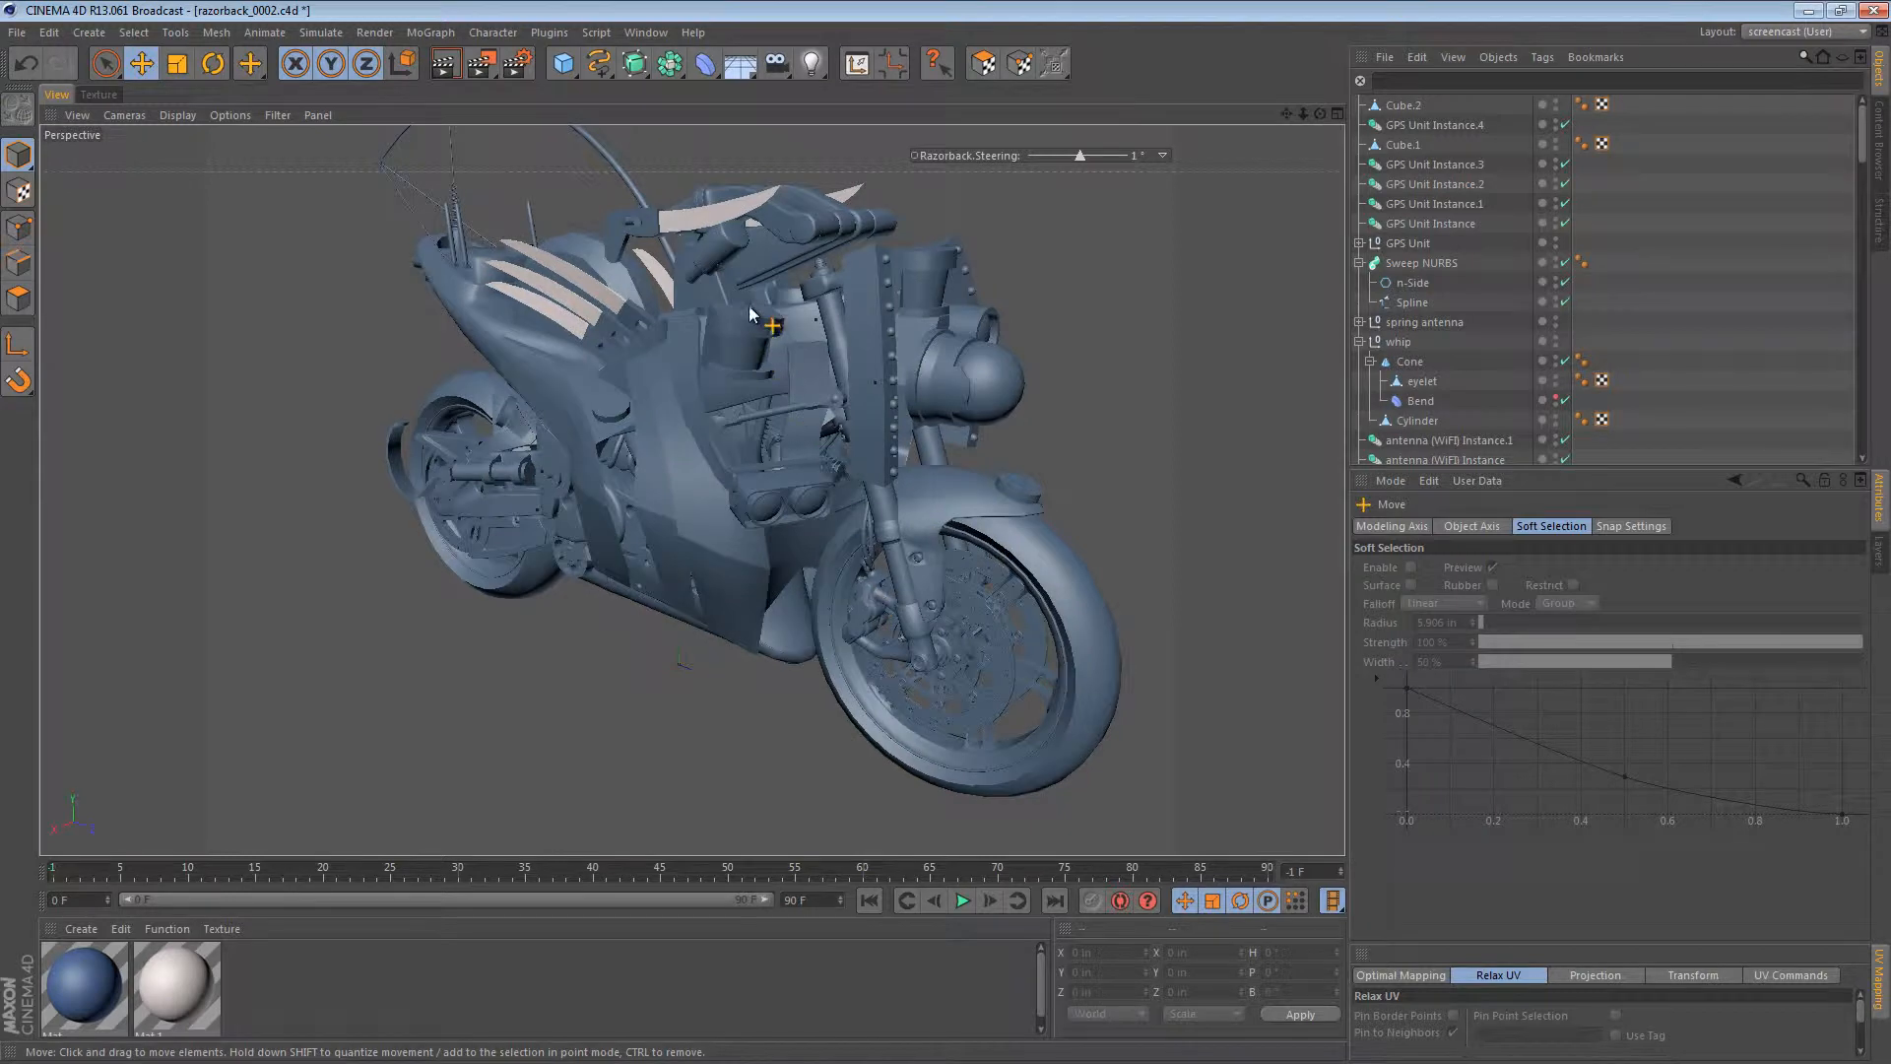
alt+drag(813, 376, 764, 450)
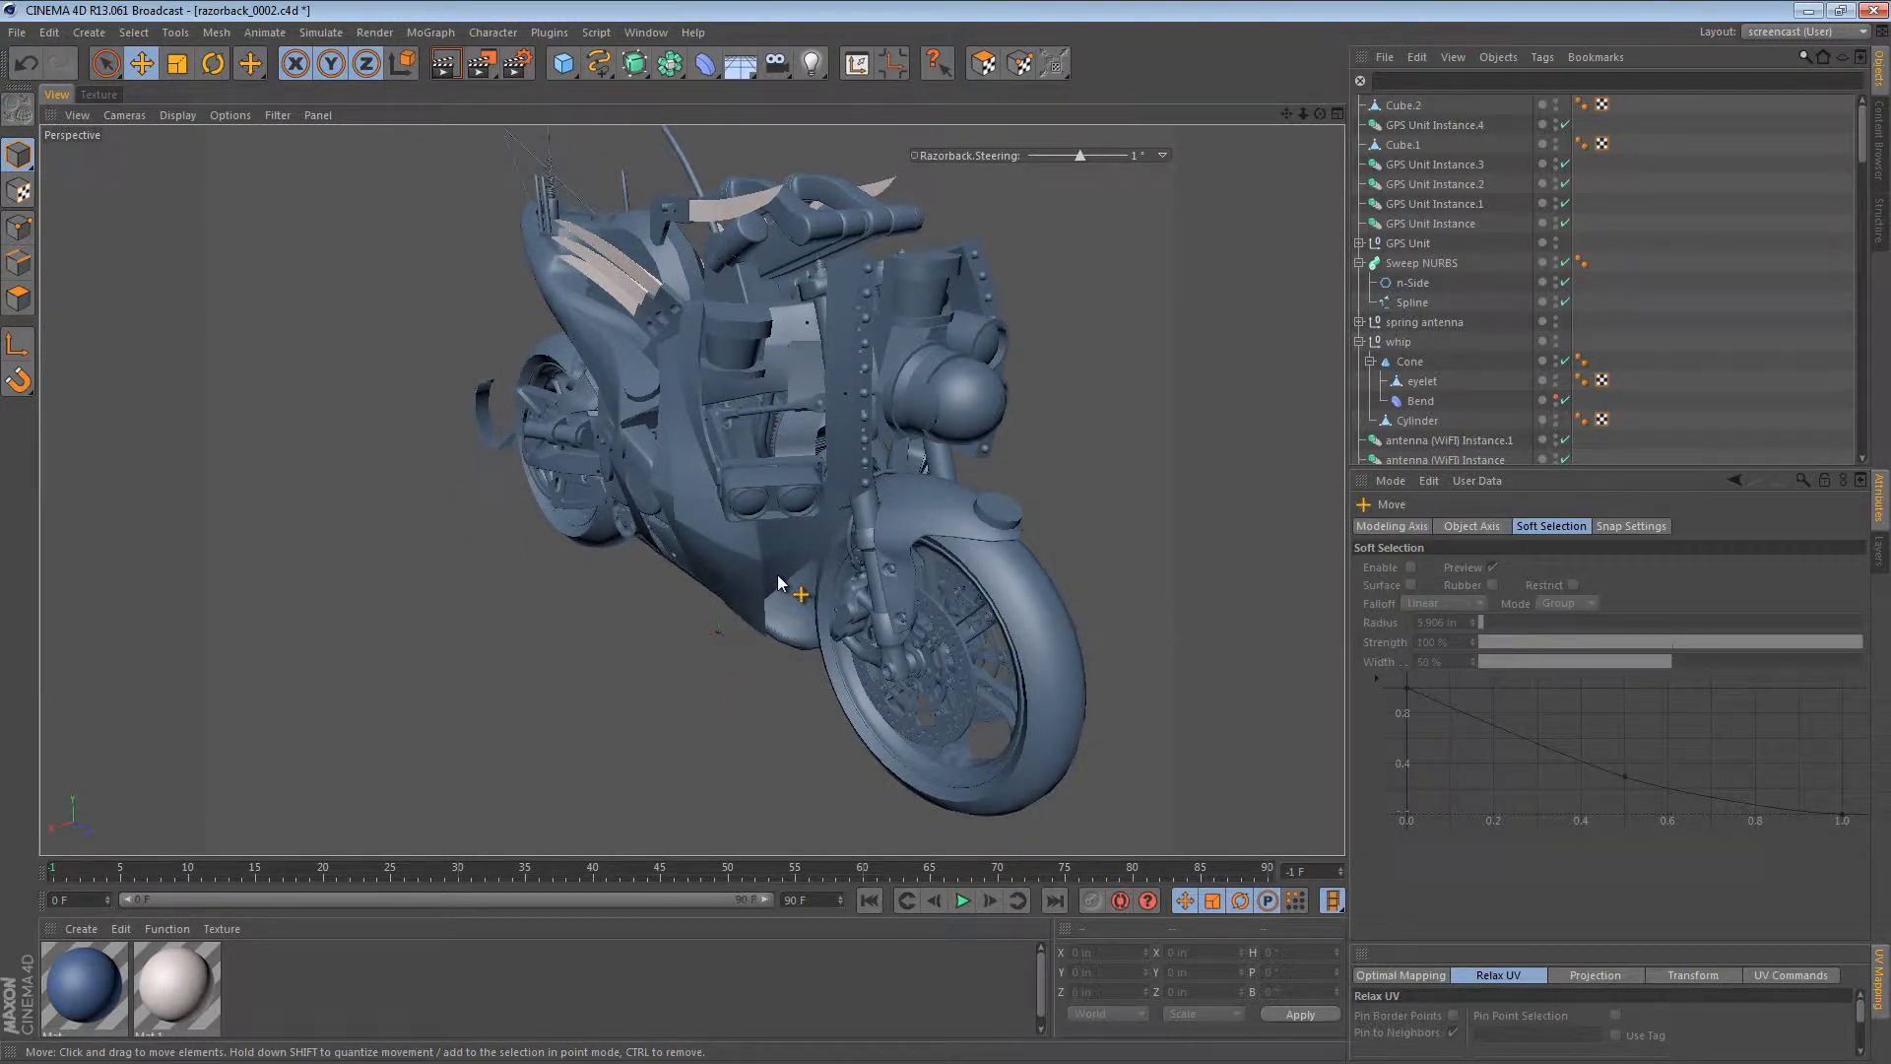
alt+drag(804, 579, 965, 406)
key(ctrl+s)
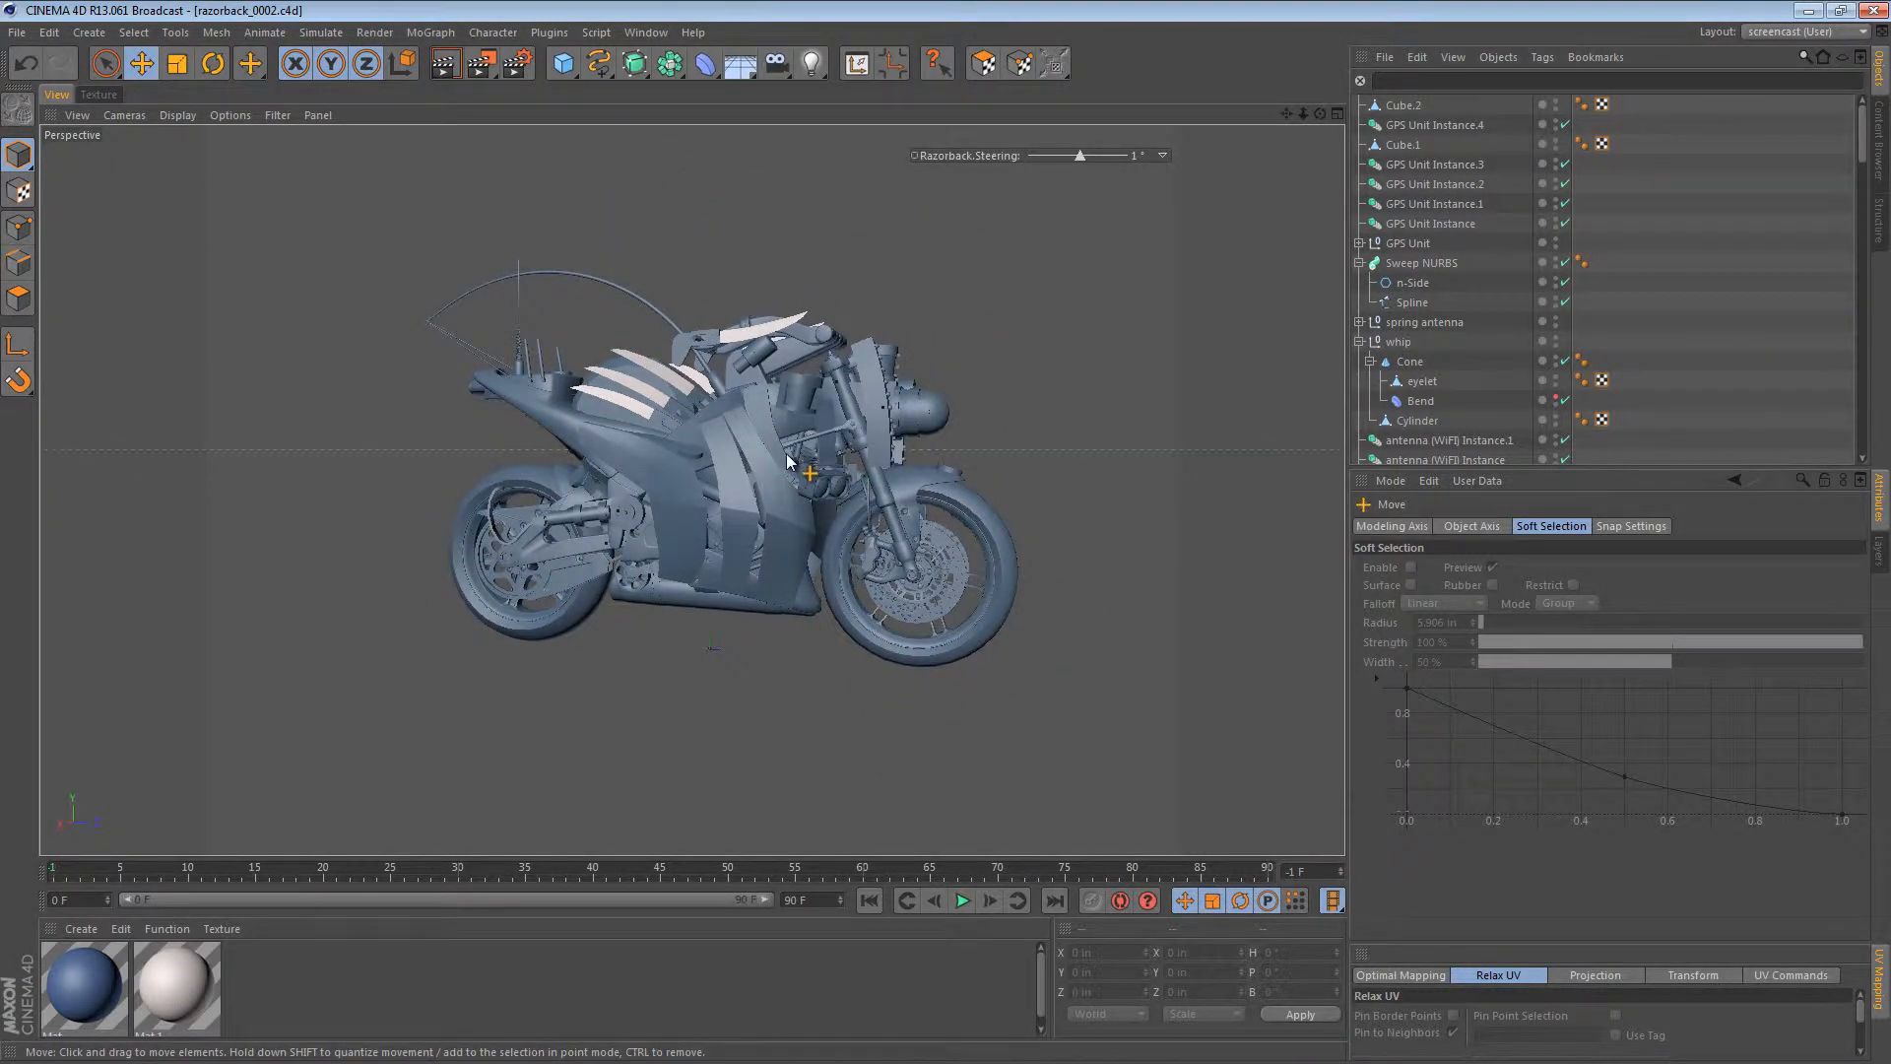
Step: Rename both Cube.1 and Cube.2 as bracket
click(1402, 105)
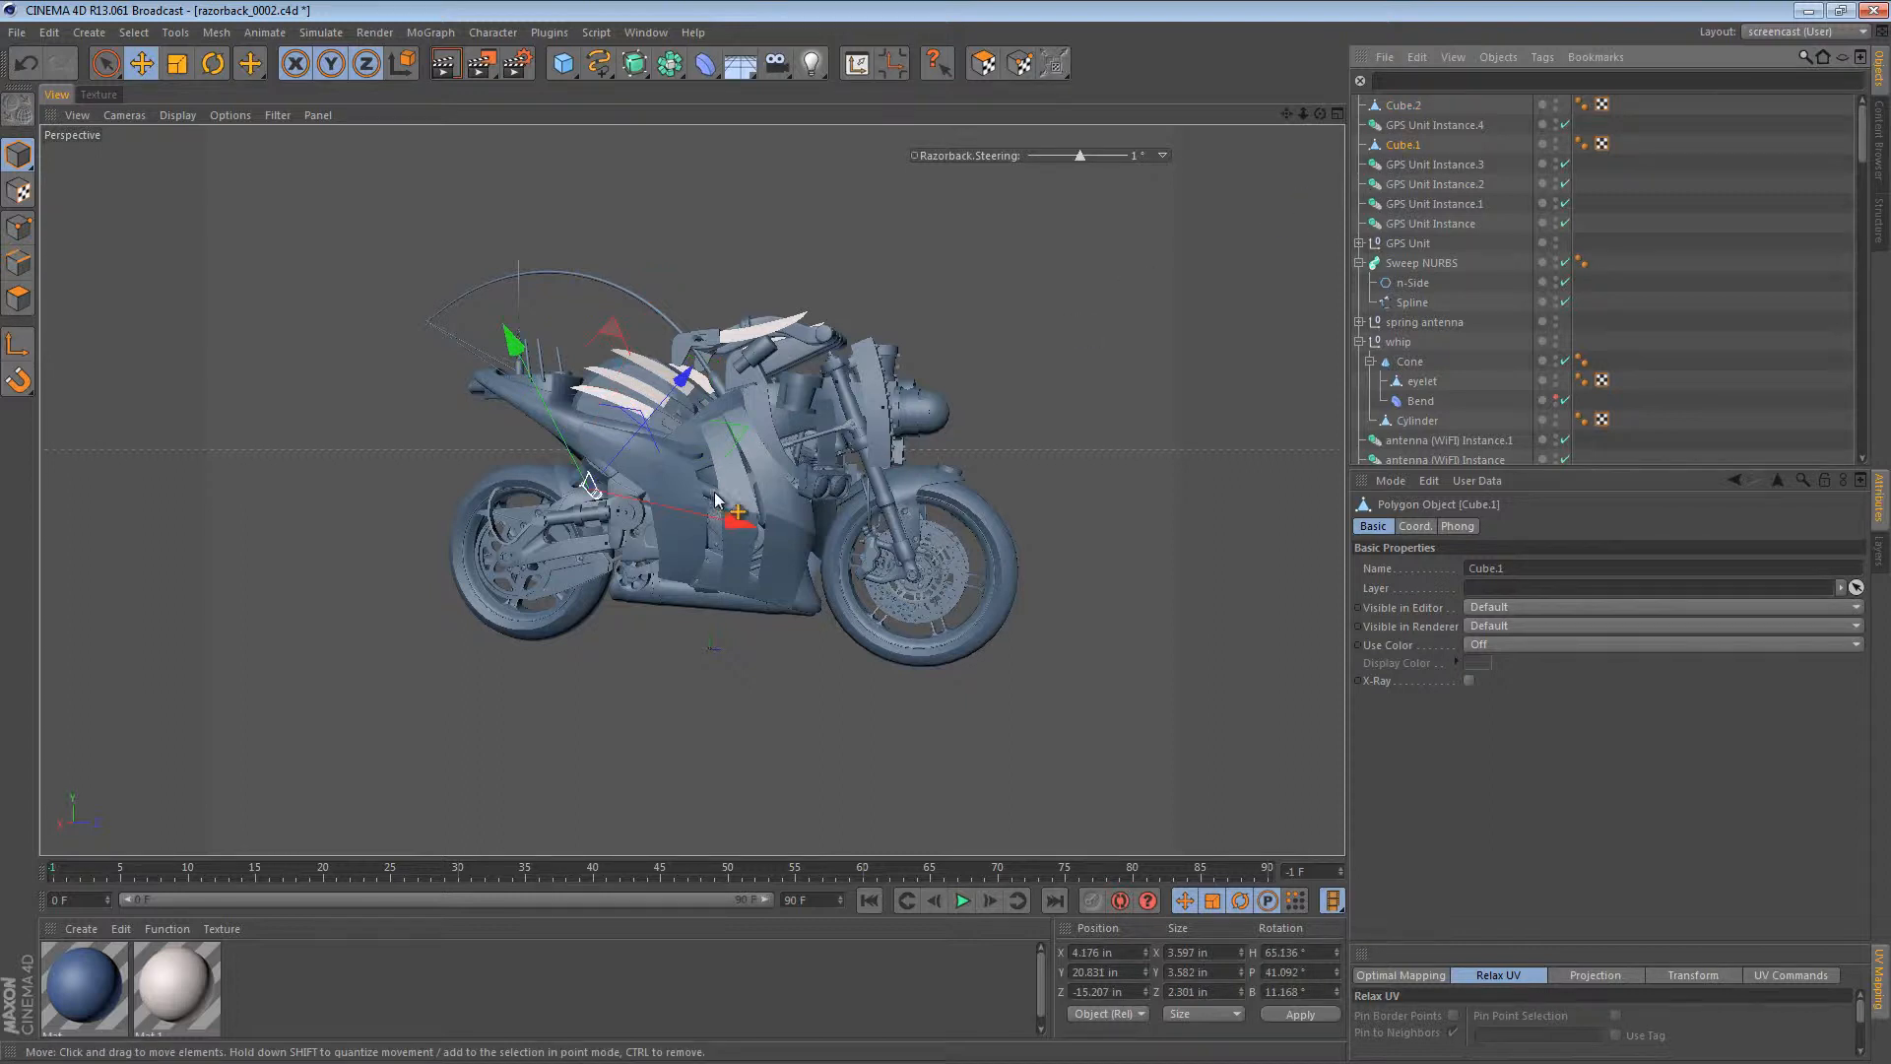
ctrl+click(1409, 110)
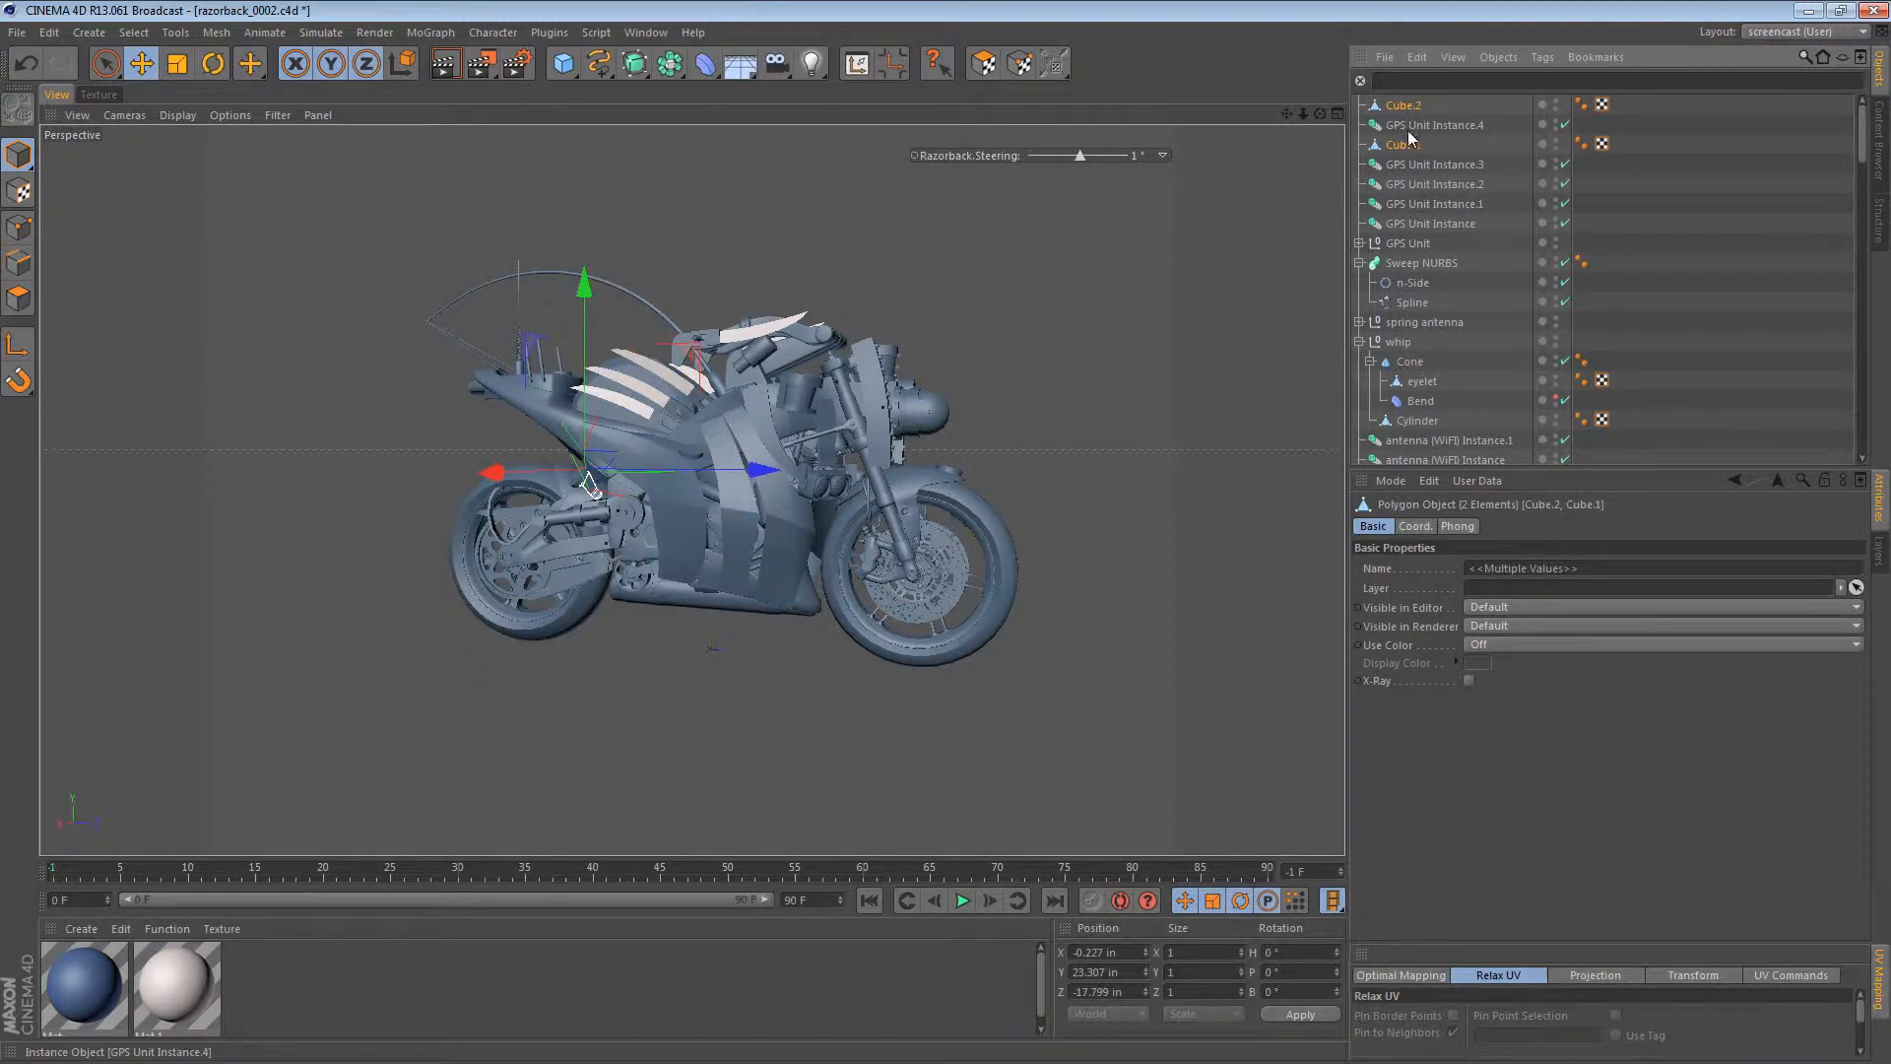
click(1615, 563)
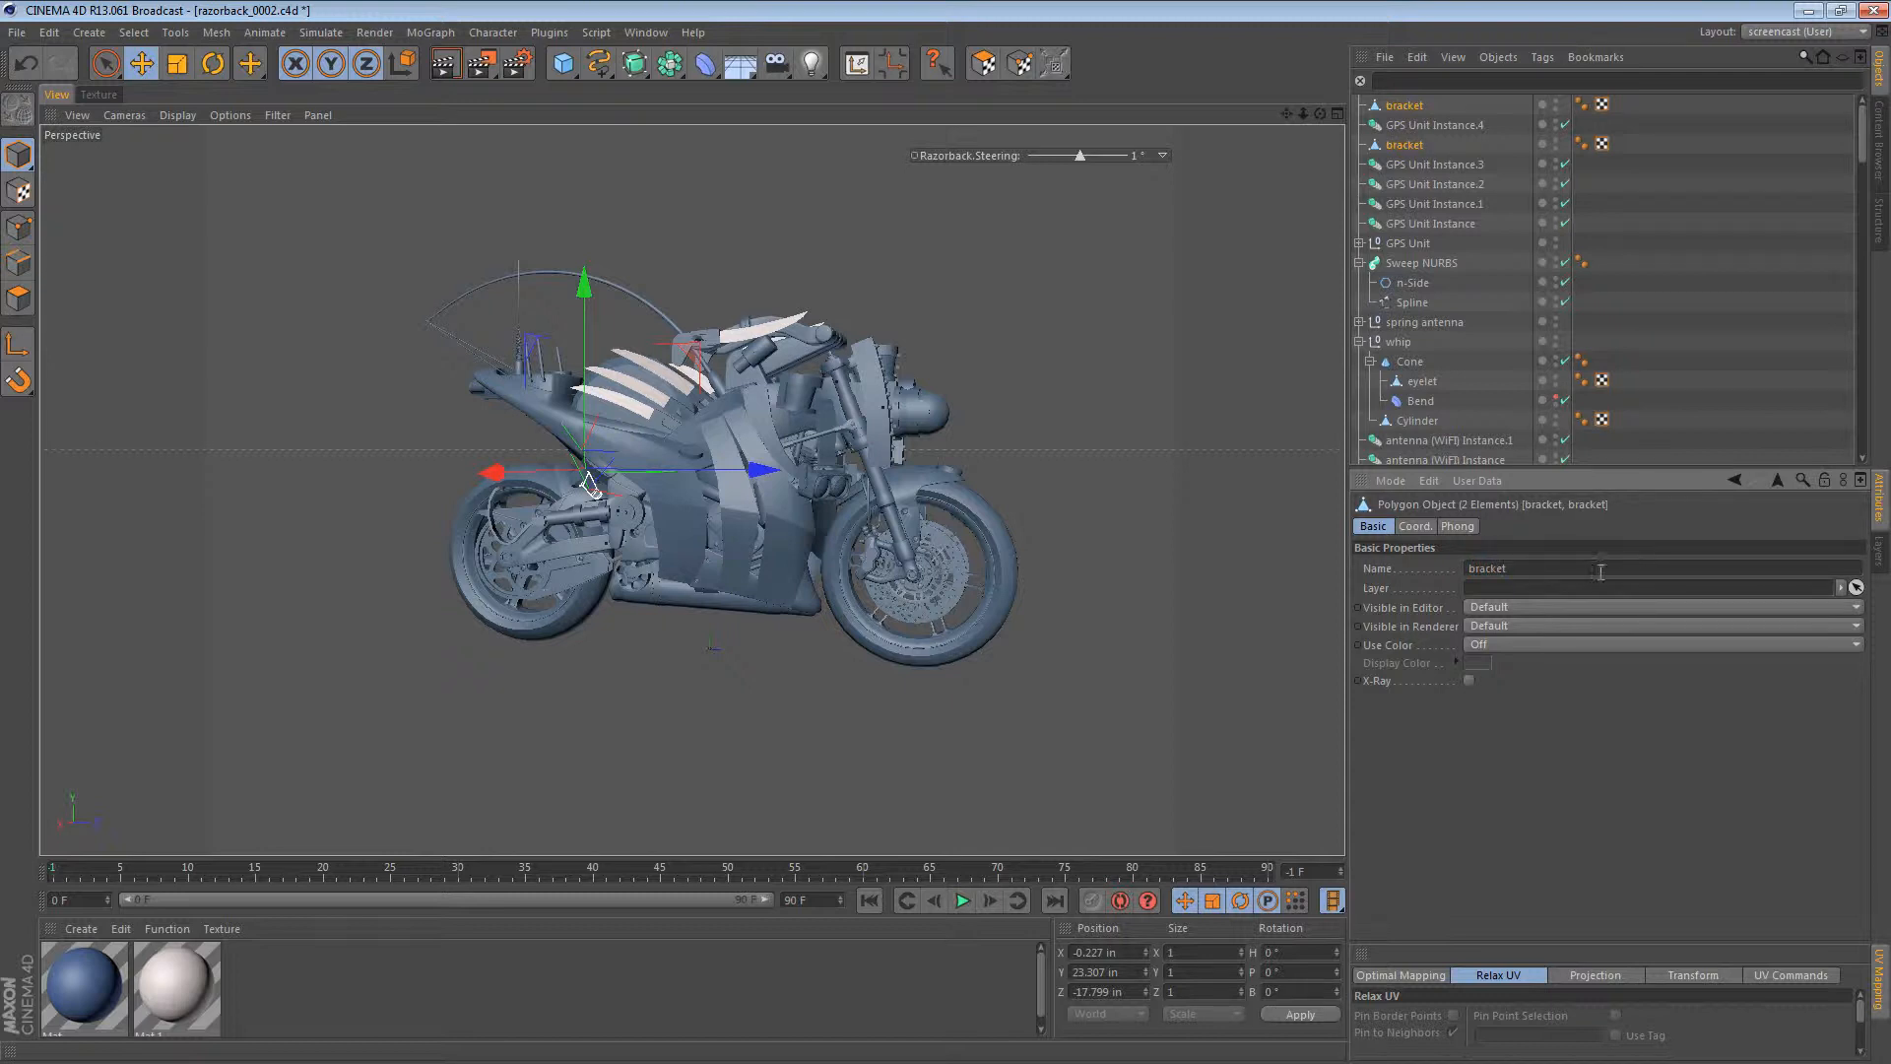
Step: Frame the Cylinder inside the GPS Unit null and convert it to an editable polygon object
click(1458, 127)
click(1406, 243)
click(1359, 243)
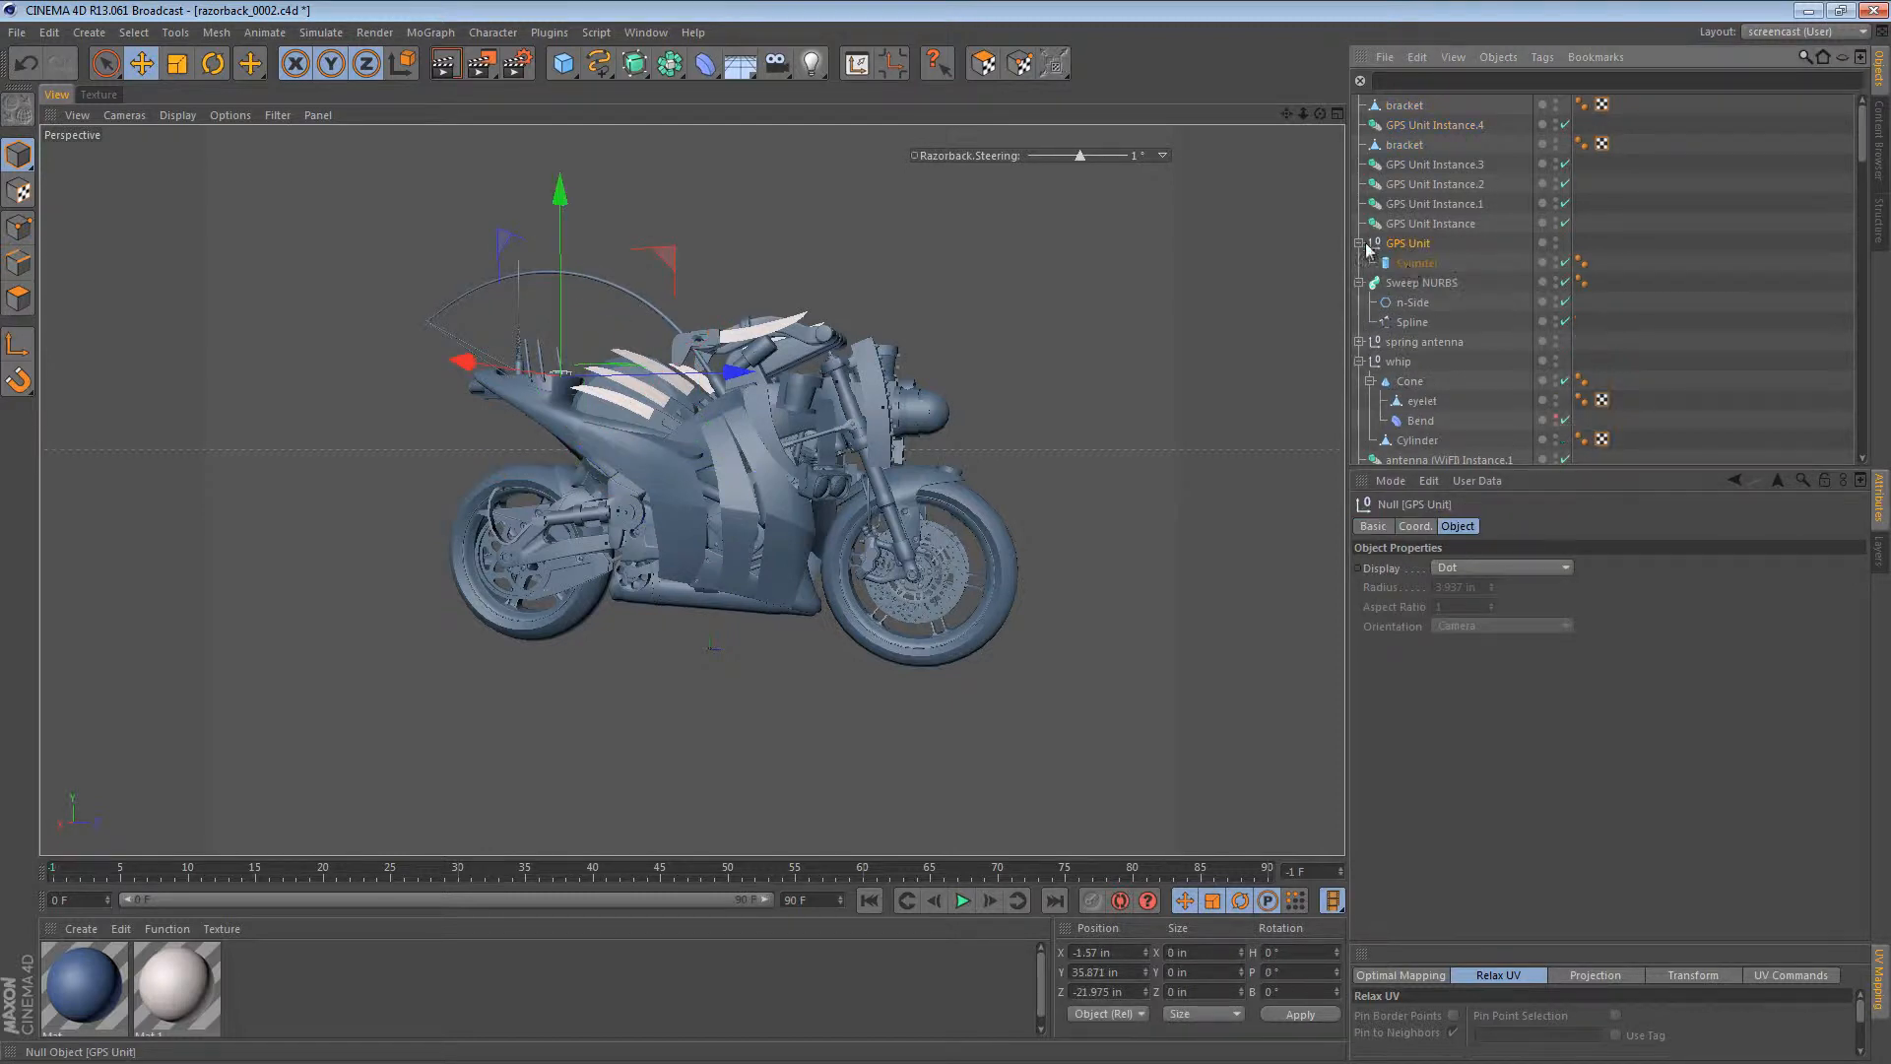
click(1416, 263)
key(o)
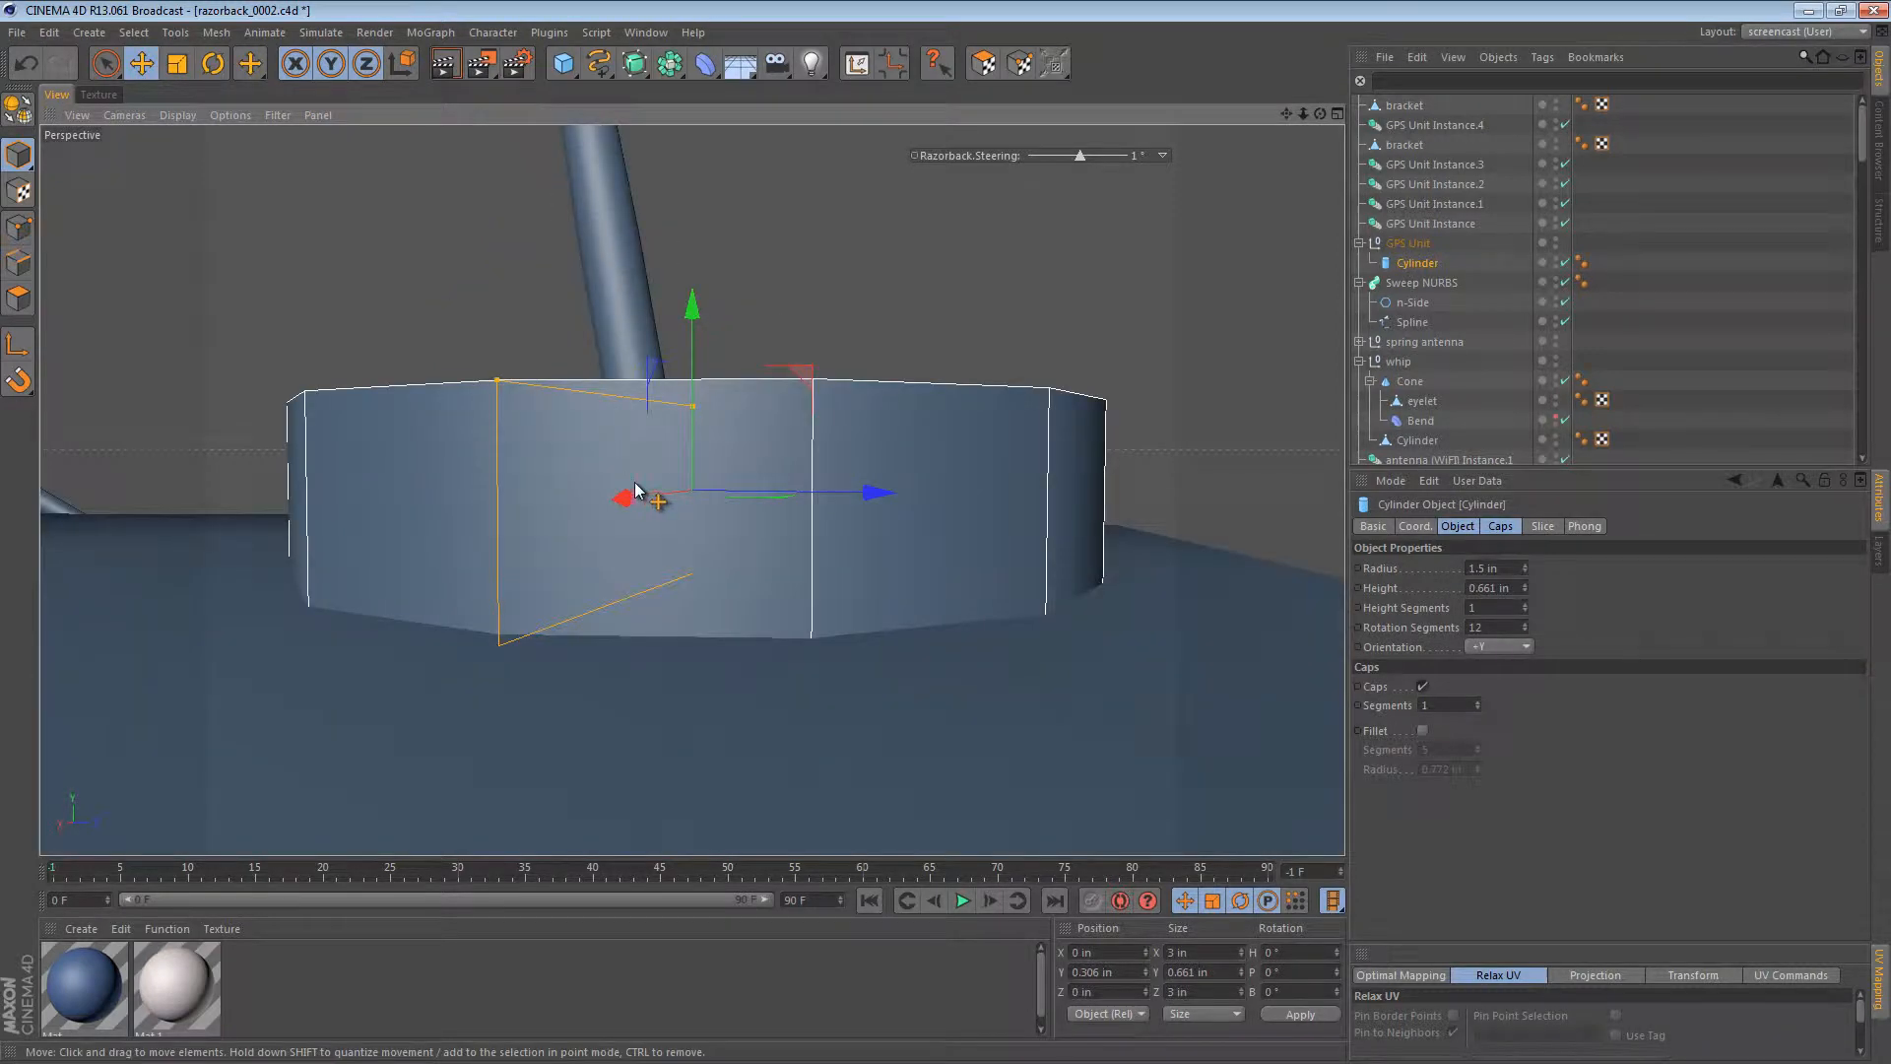
alt+drag(818, 537, 961, 447)
alt+right_drag(961, 448, 812, 497)
alt+middle_drag(813, 496, 763, 520)
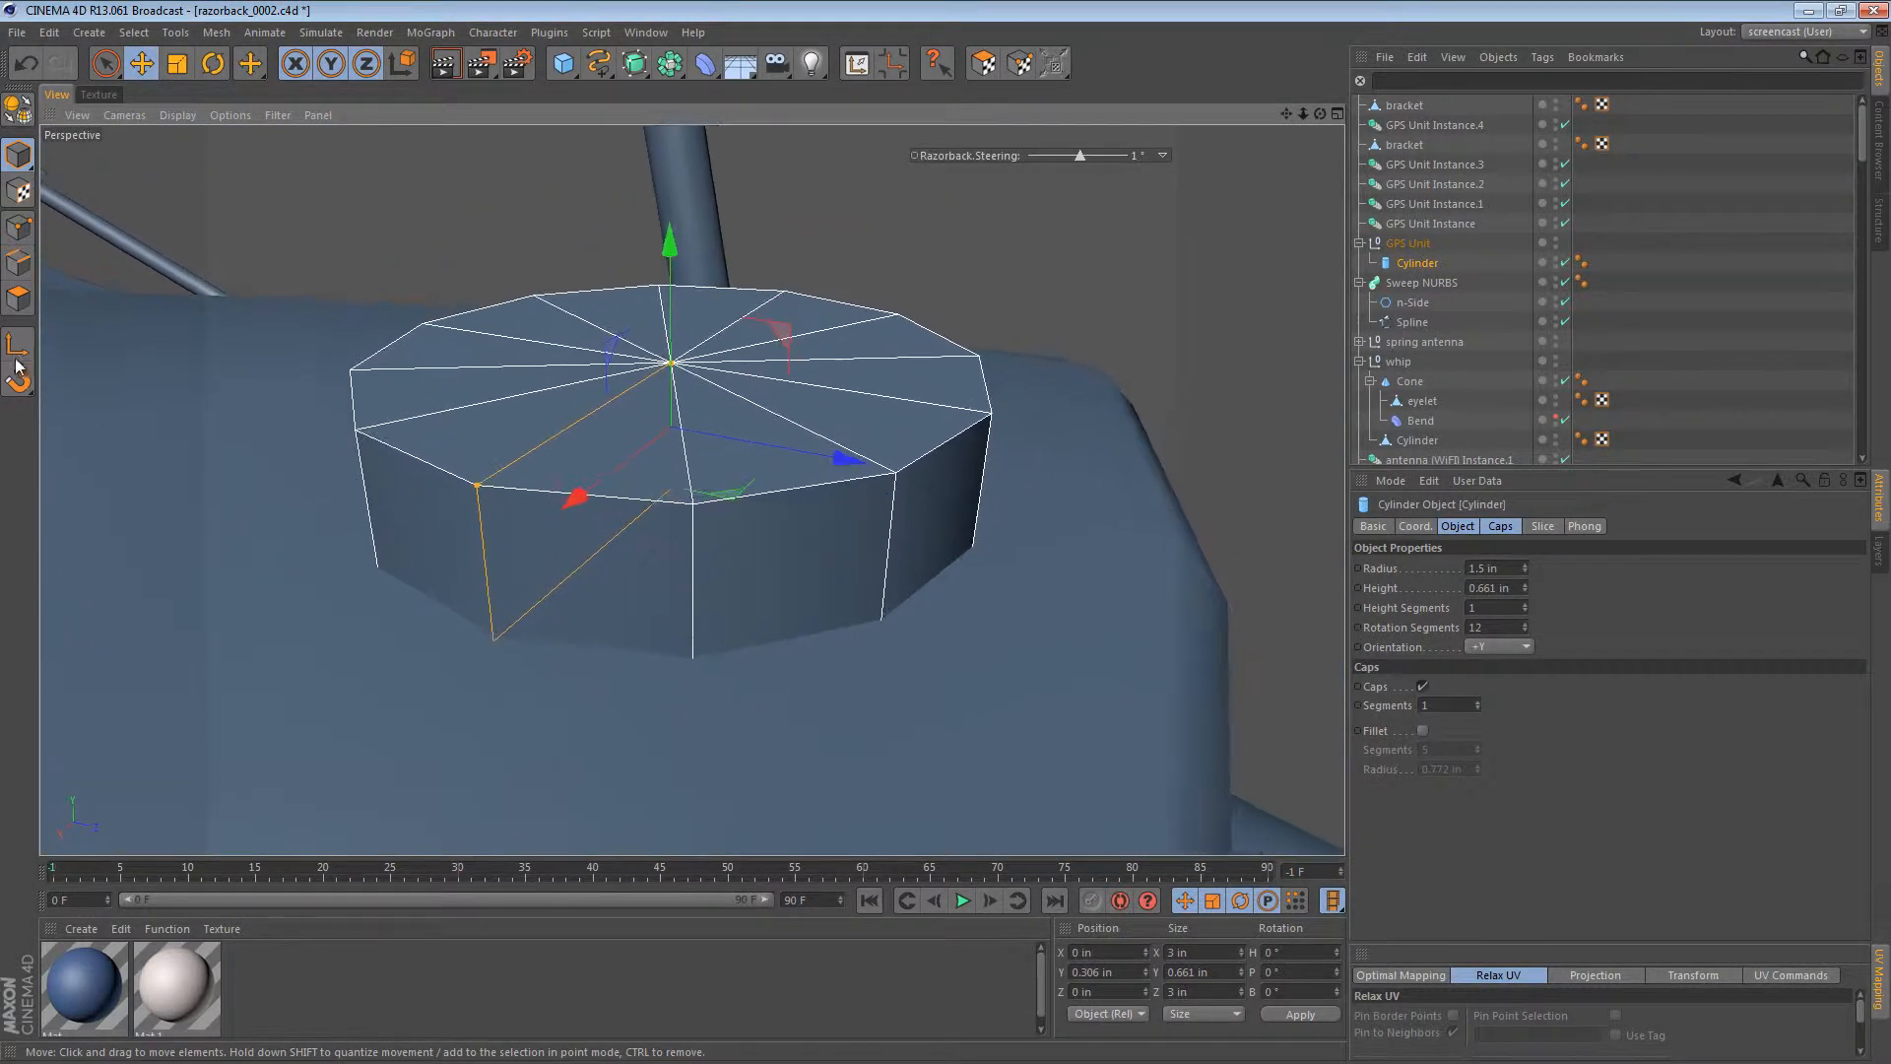
click(10, 296)
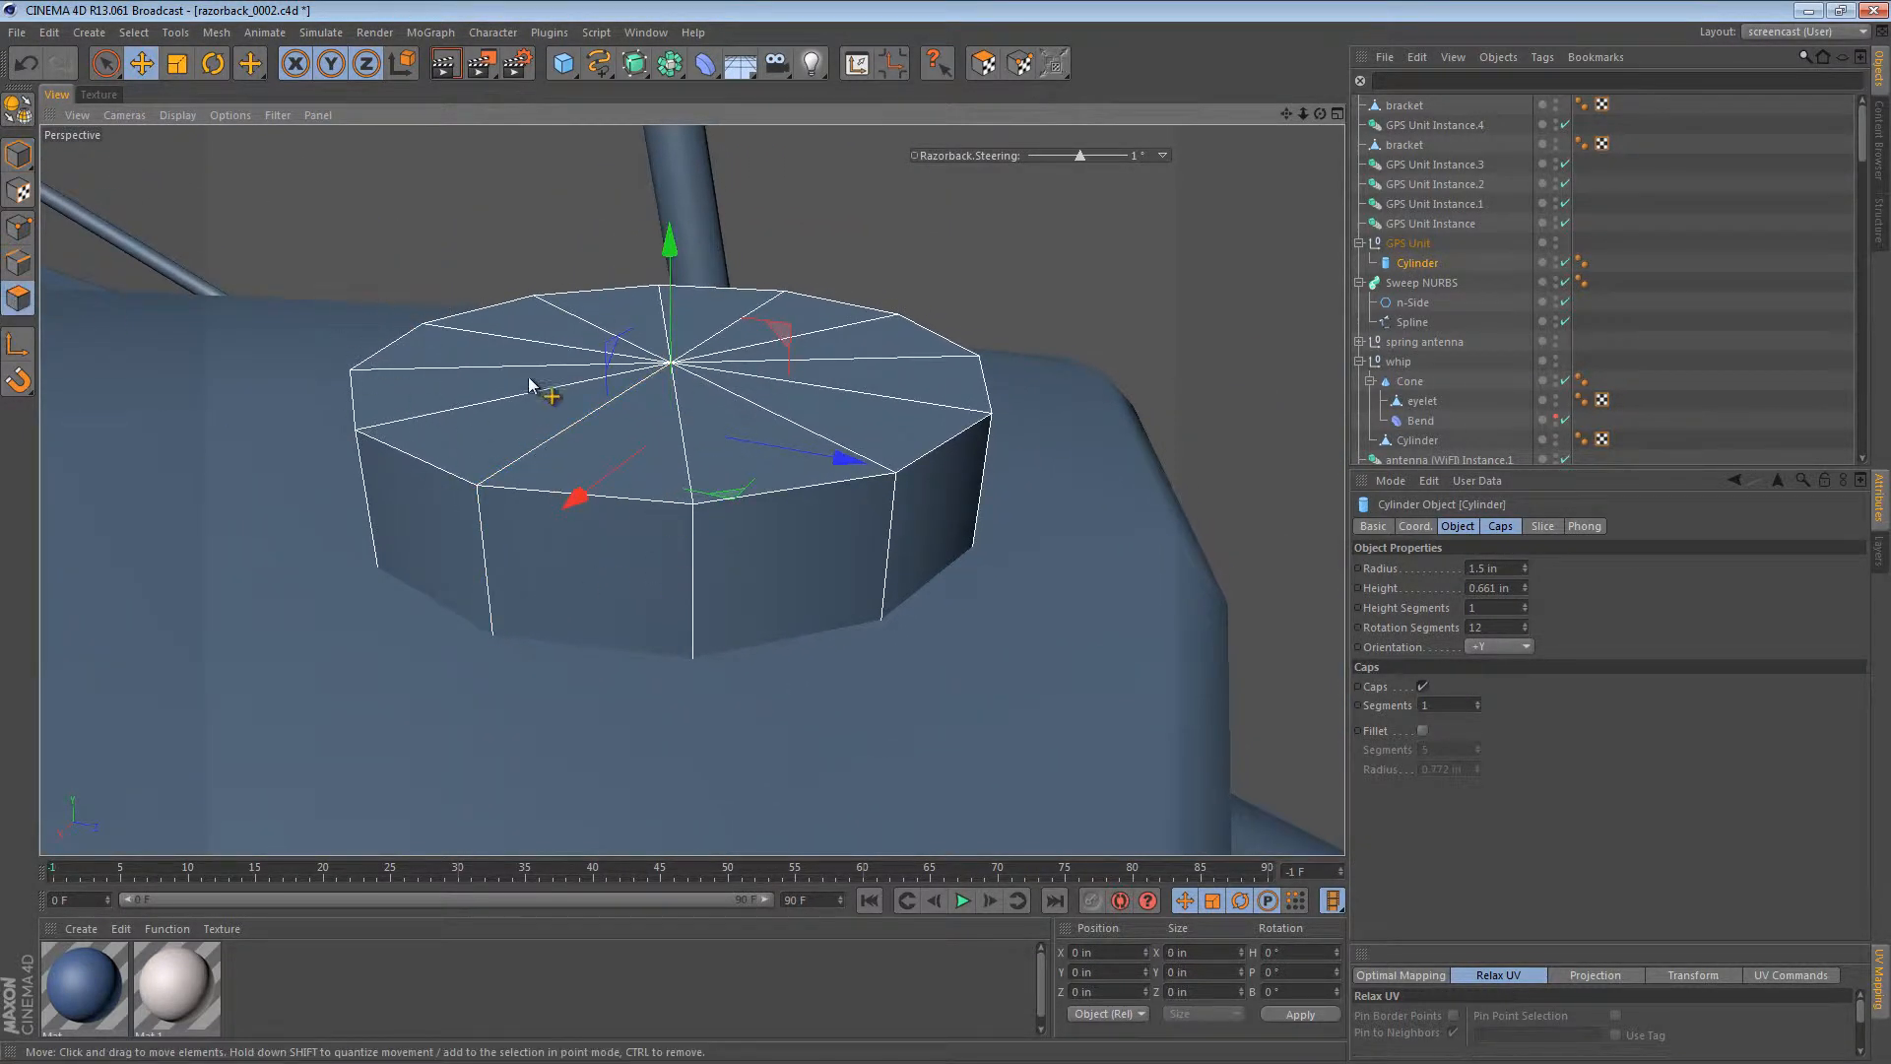
key(c)
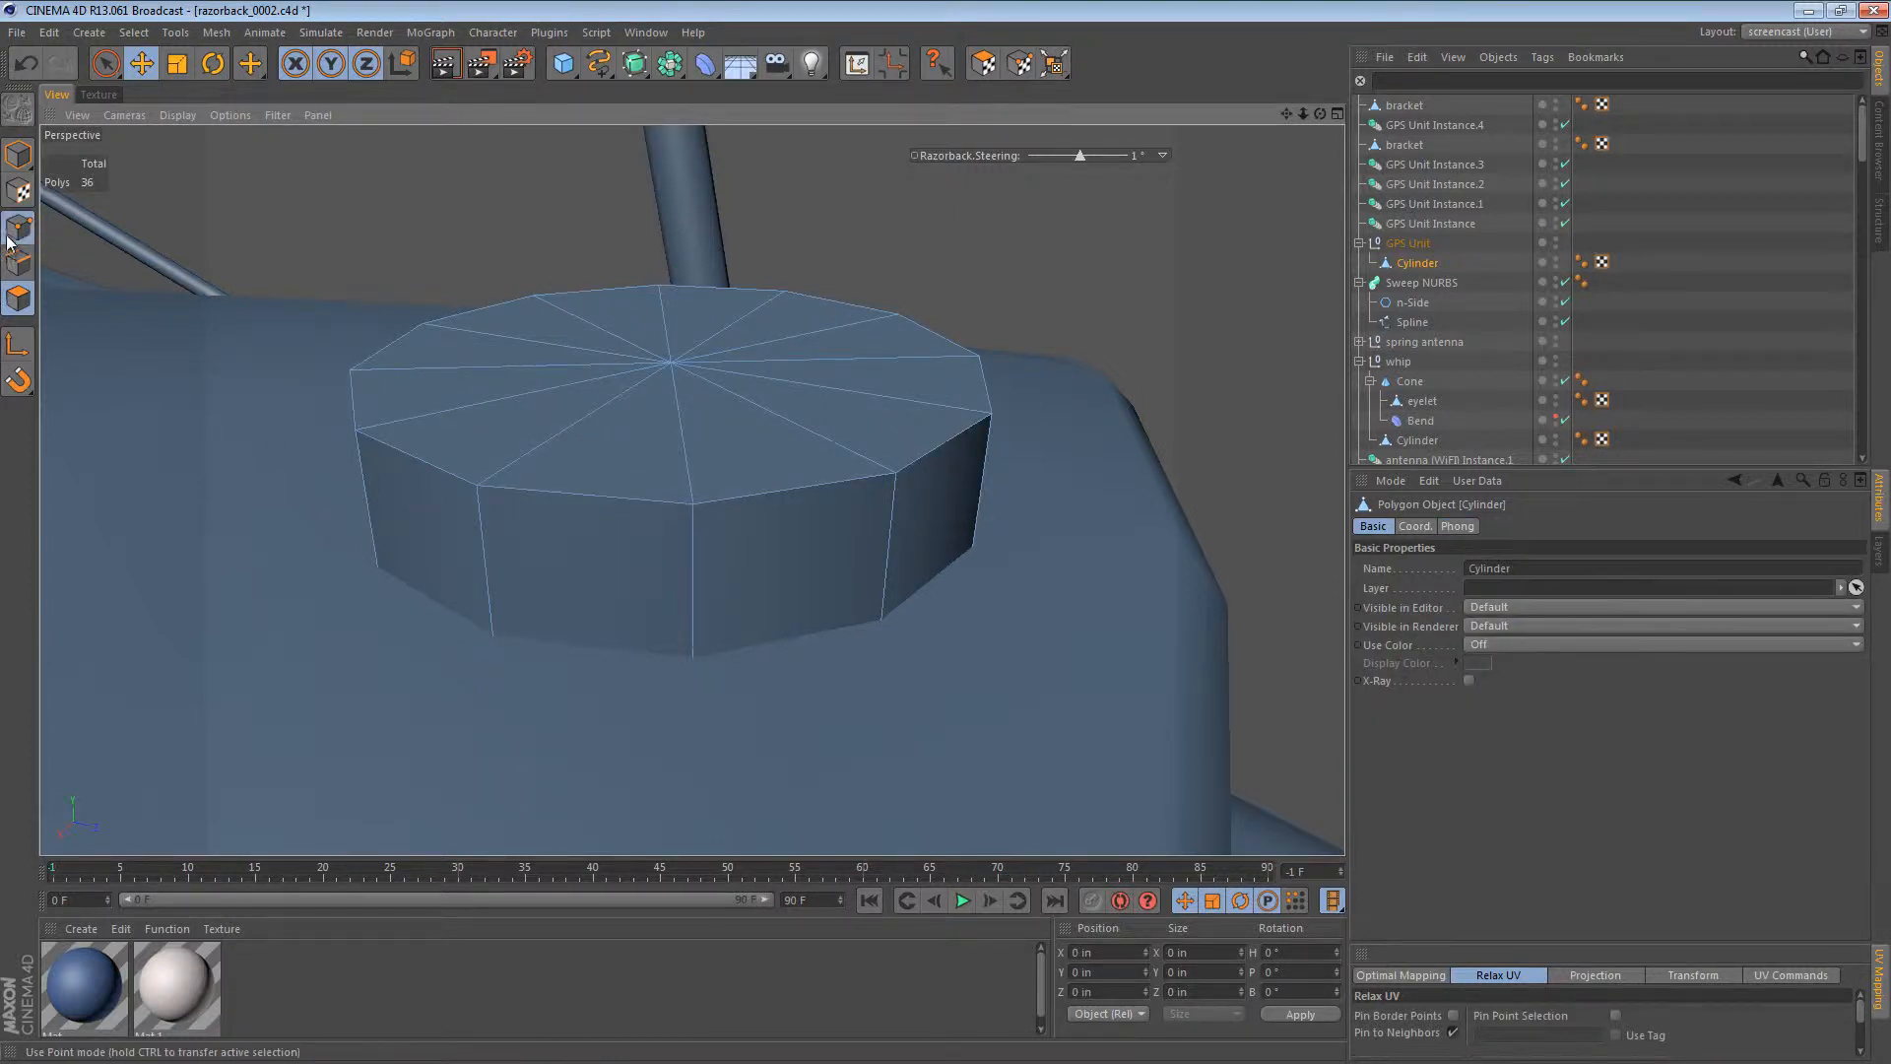
Step: Select all points of the GPS unit's cylinder and merge the duplicates with Optimize
key(ctrl+a)
right_click(809, 164)
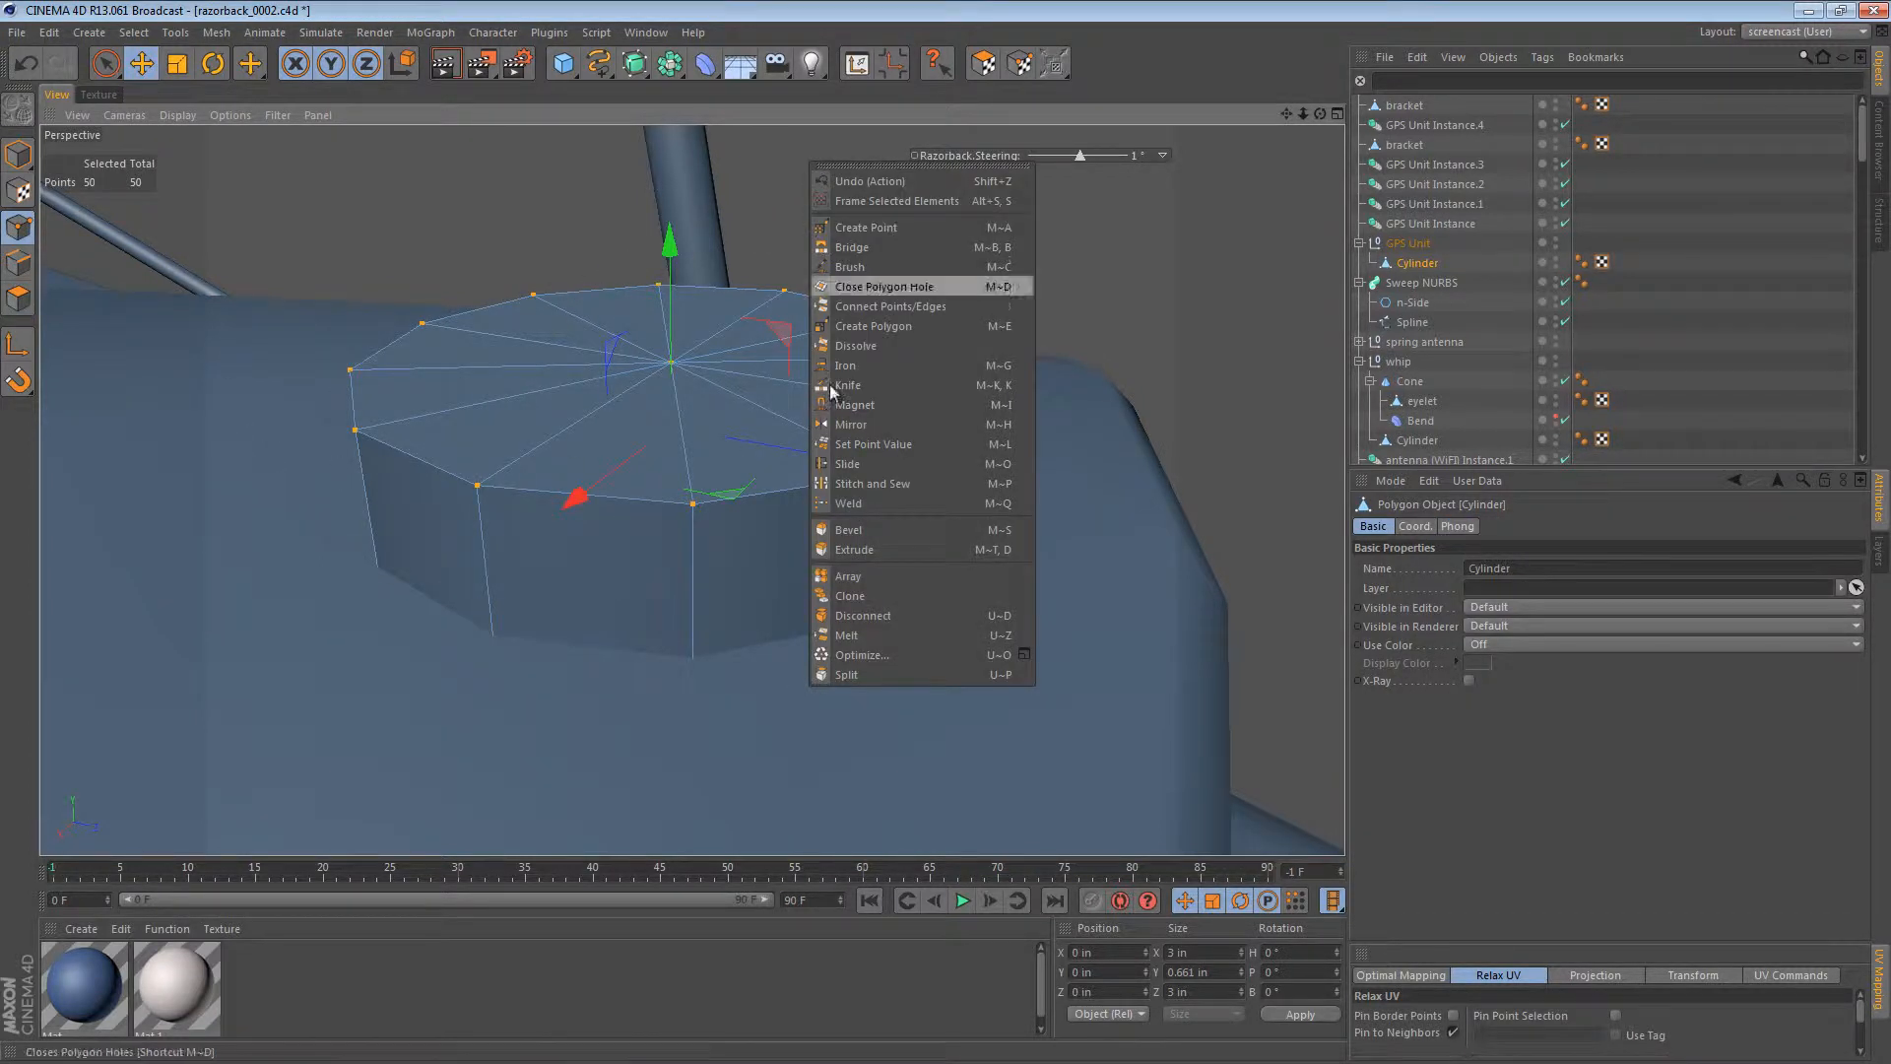
click(896, 654)
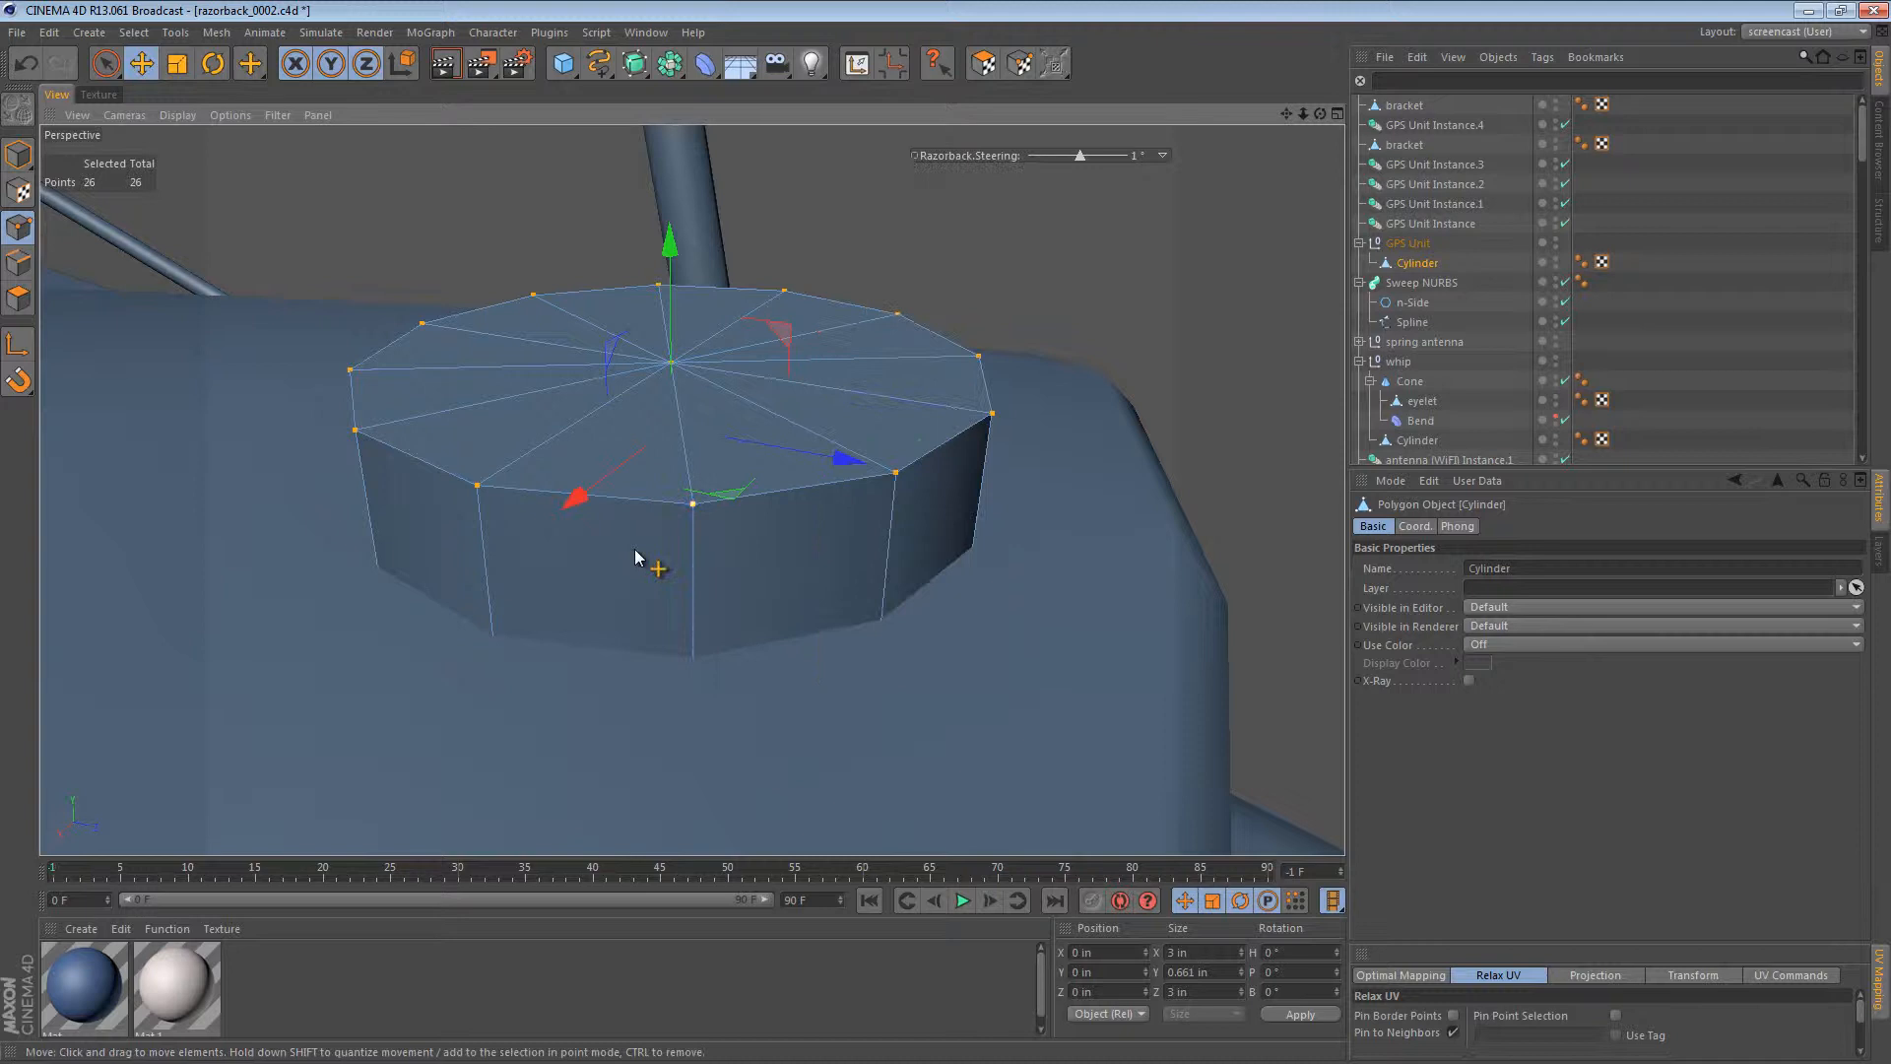
Step: Select the cylinder's top rim edge loop and bevel it in two passes, the second with an inner offset of about 0.051 in
click(8, 273)
key(u)
key(l)
click(764, 483)
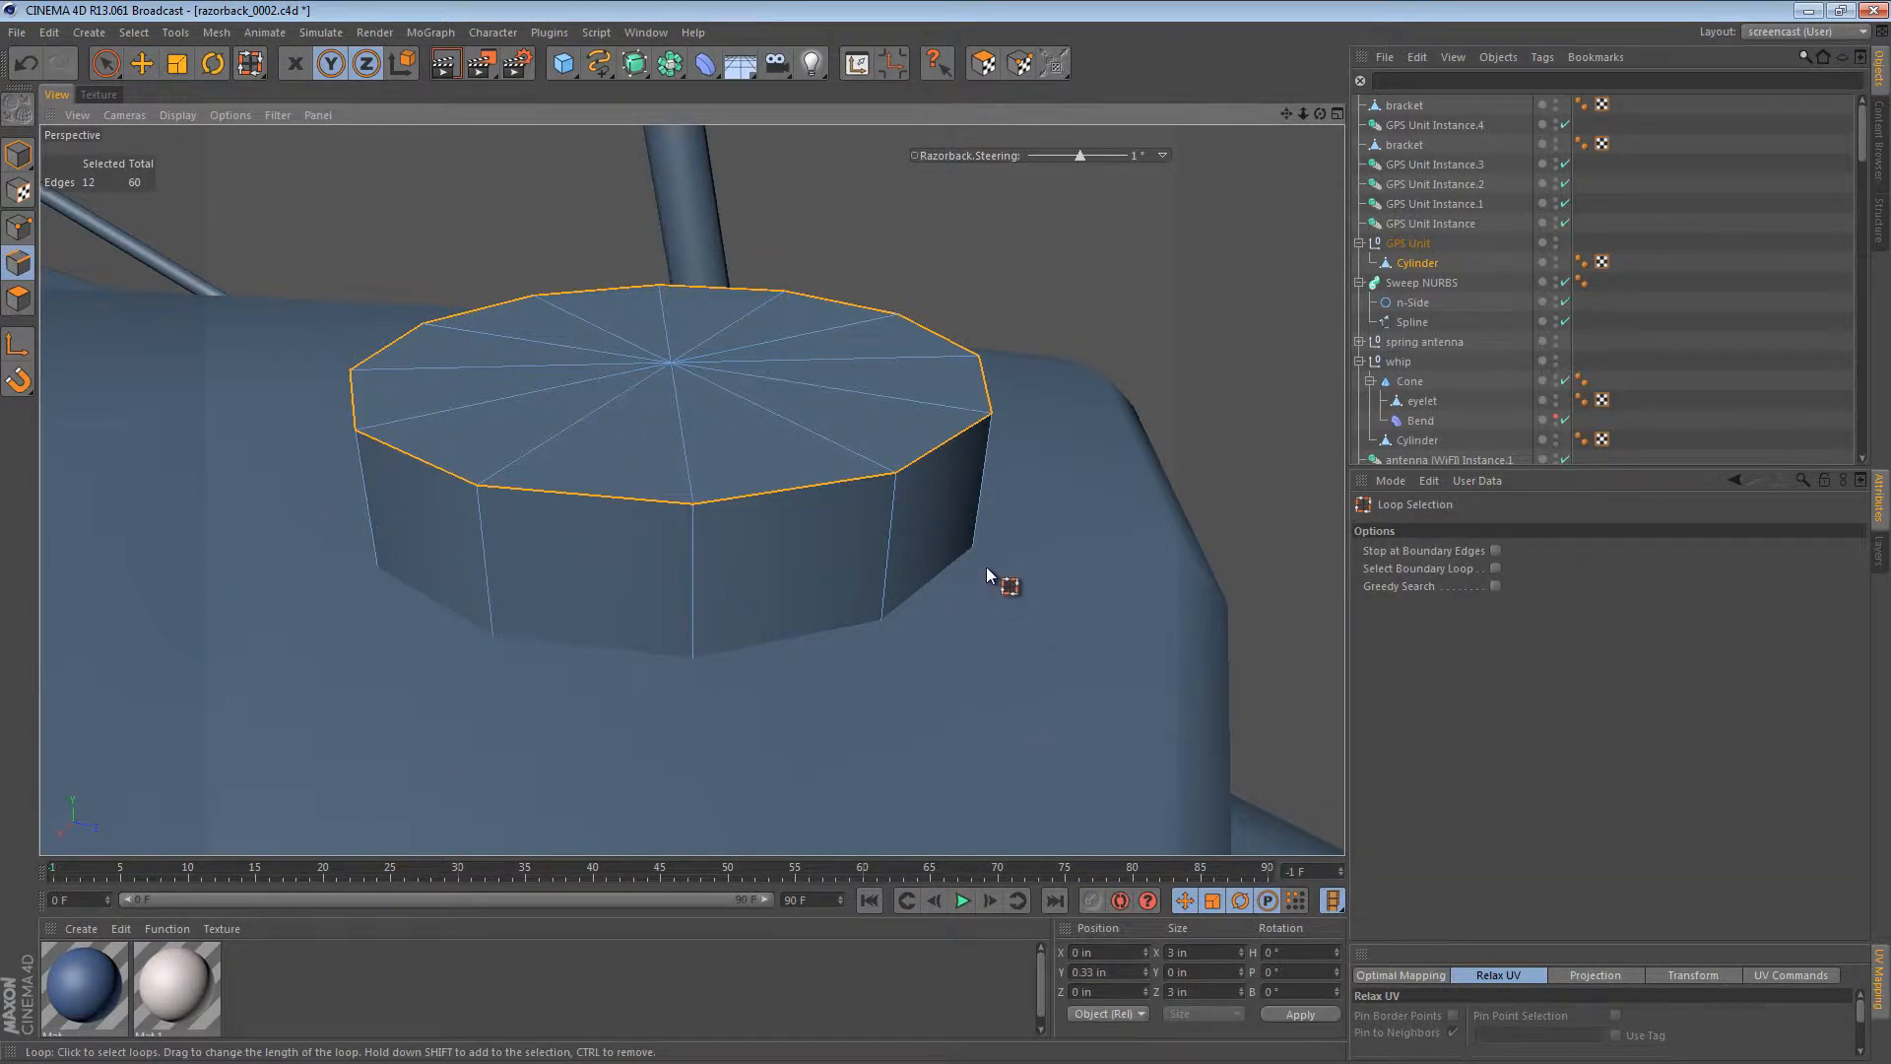
key(m)
key(s)
drag(1091, 404, 948, 571)
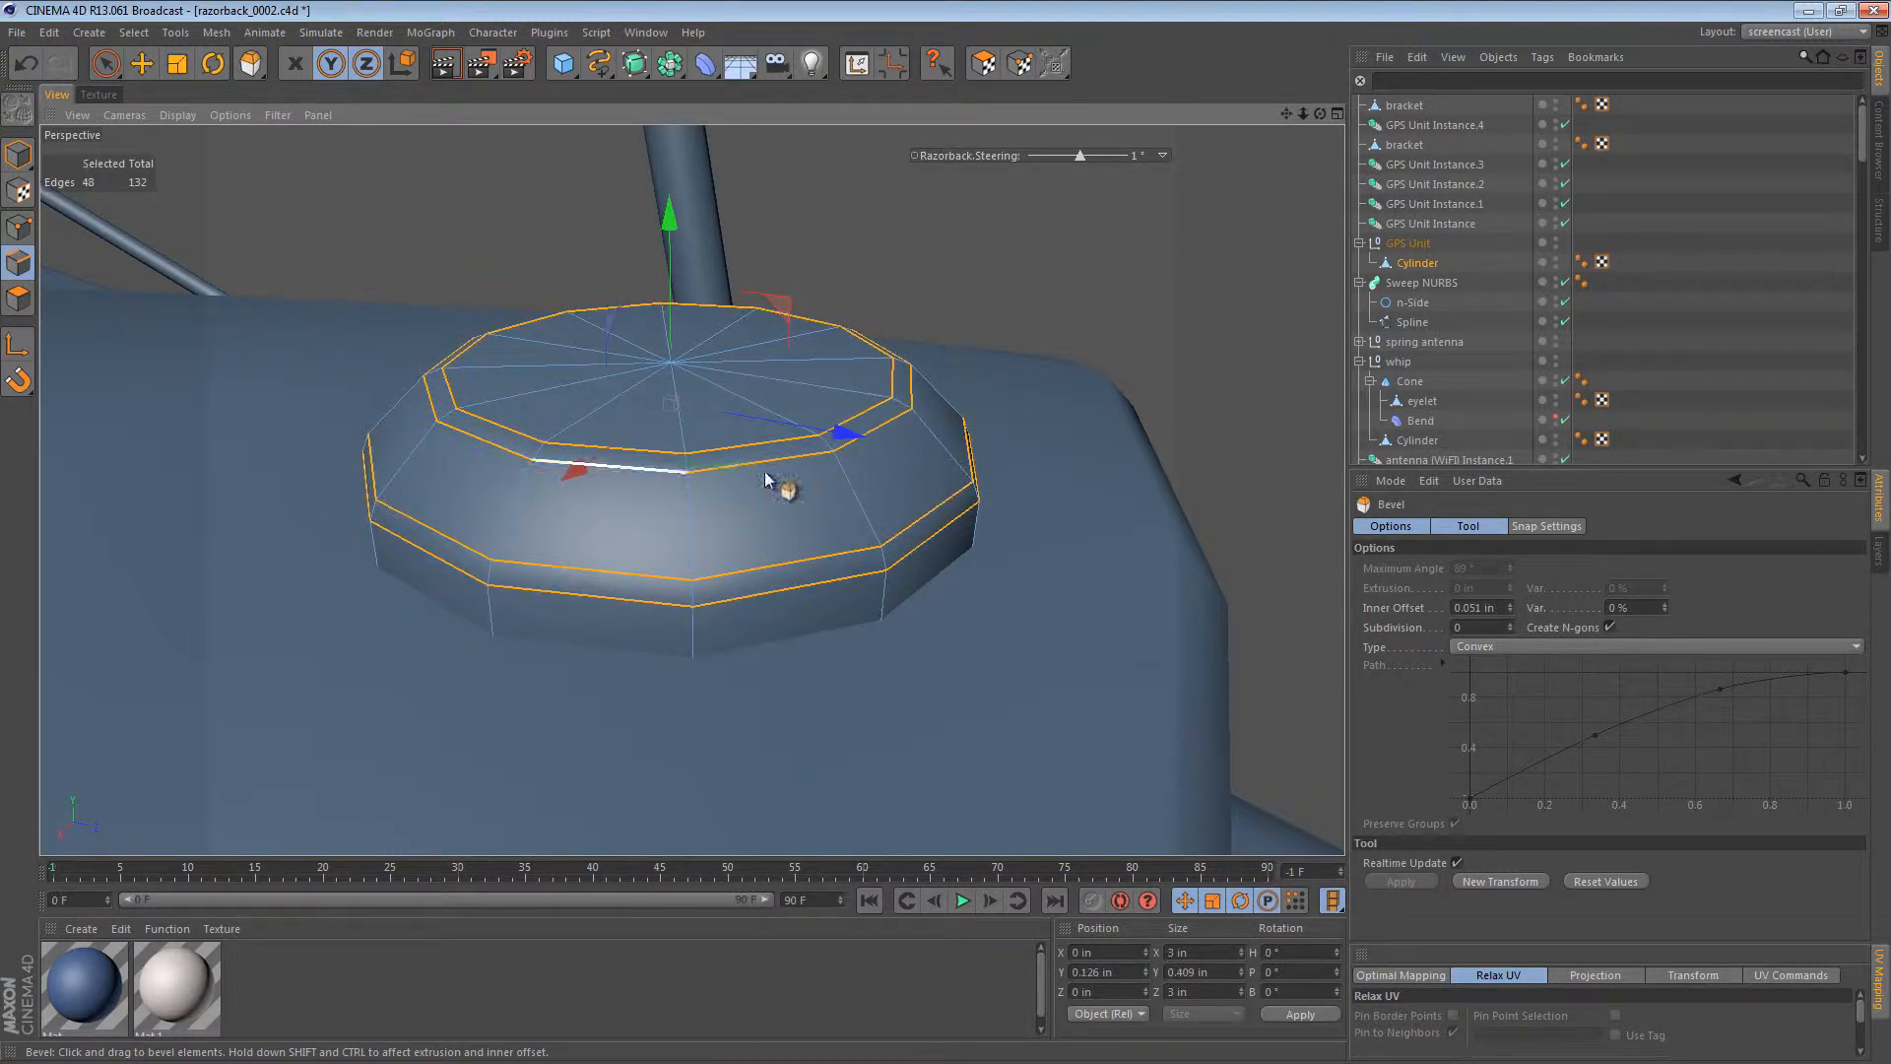
Step: Return to Model mode with nothing selected and examine the beveled GPS units around the whole motorcycle
click(18, 155)
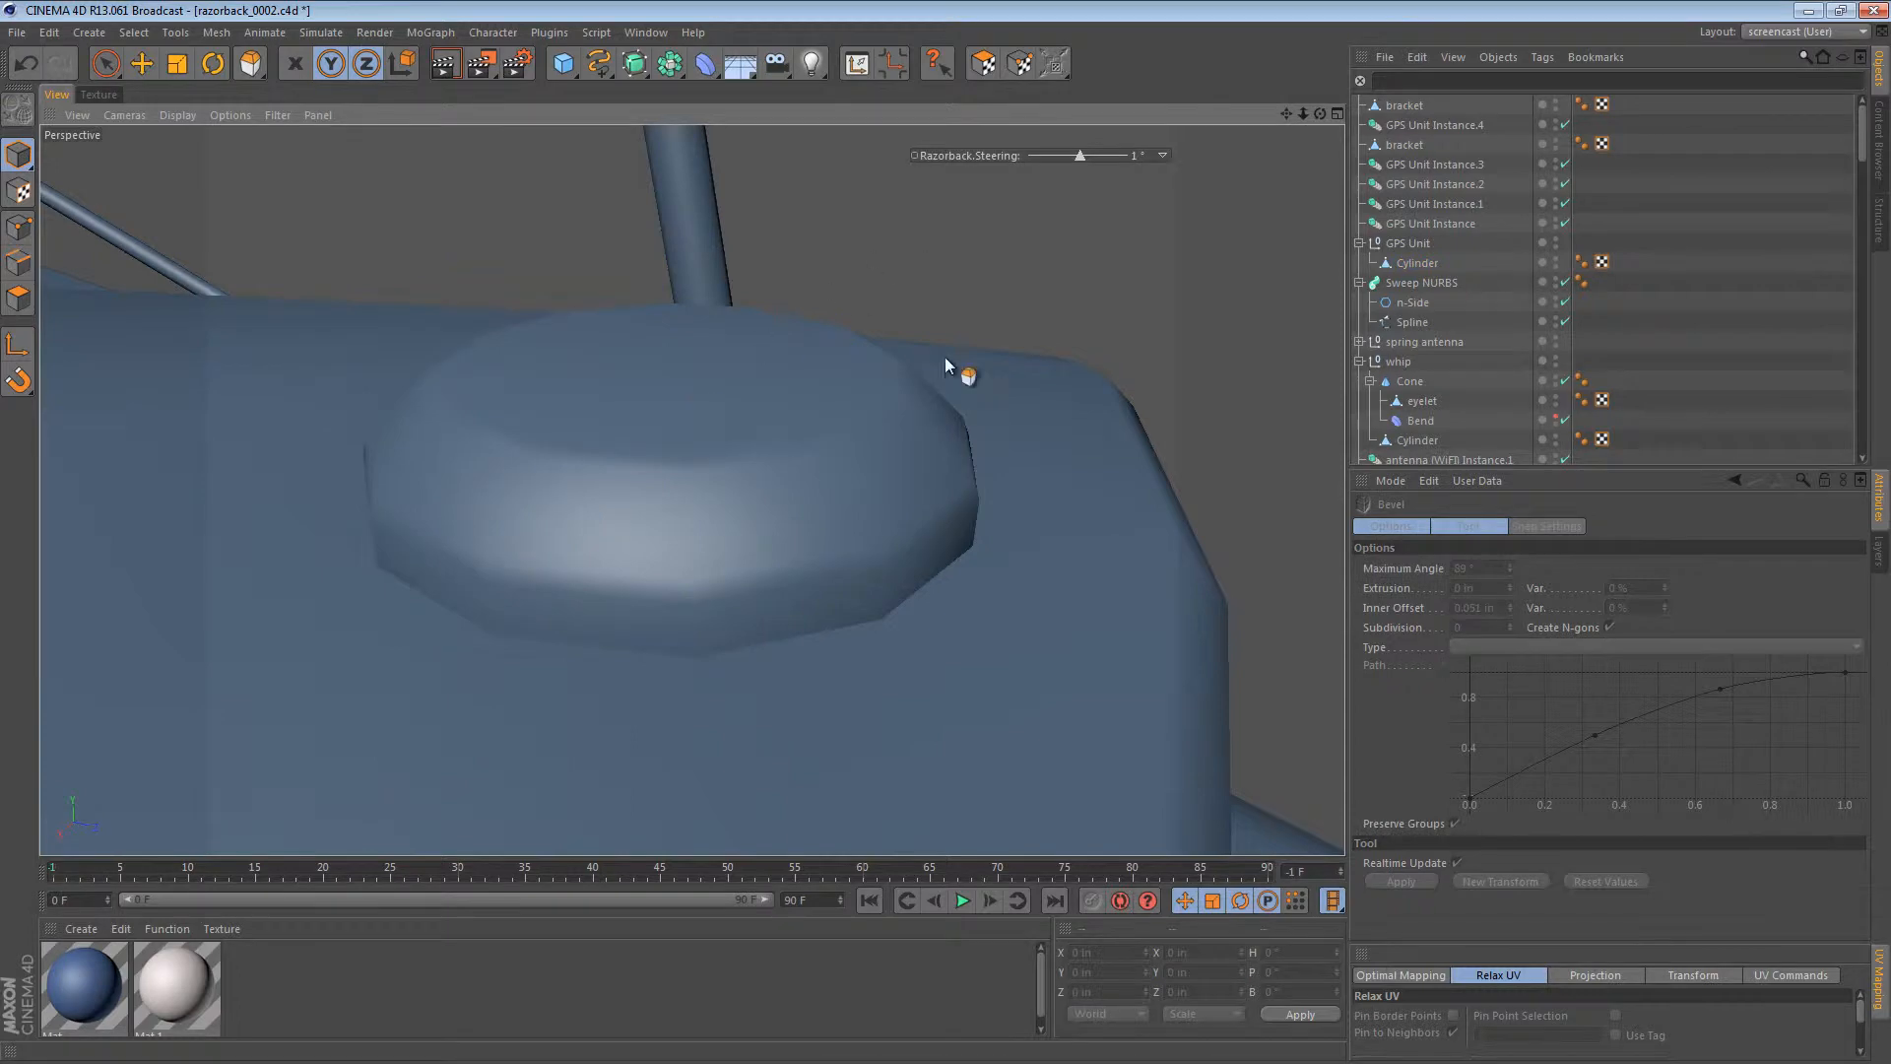
alt+right_drag(1072, 459, 625, 478)
alt+middle_drag(935, 493, 532, 277)
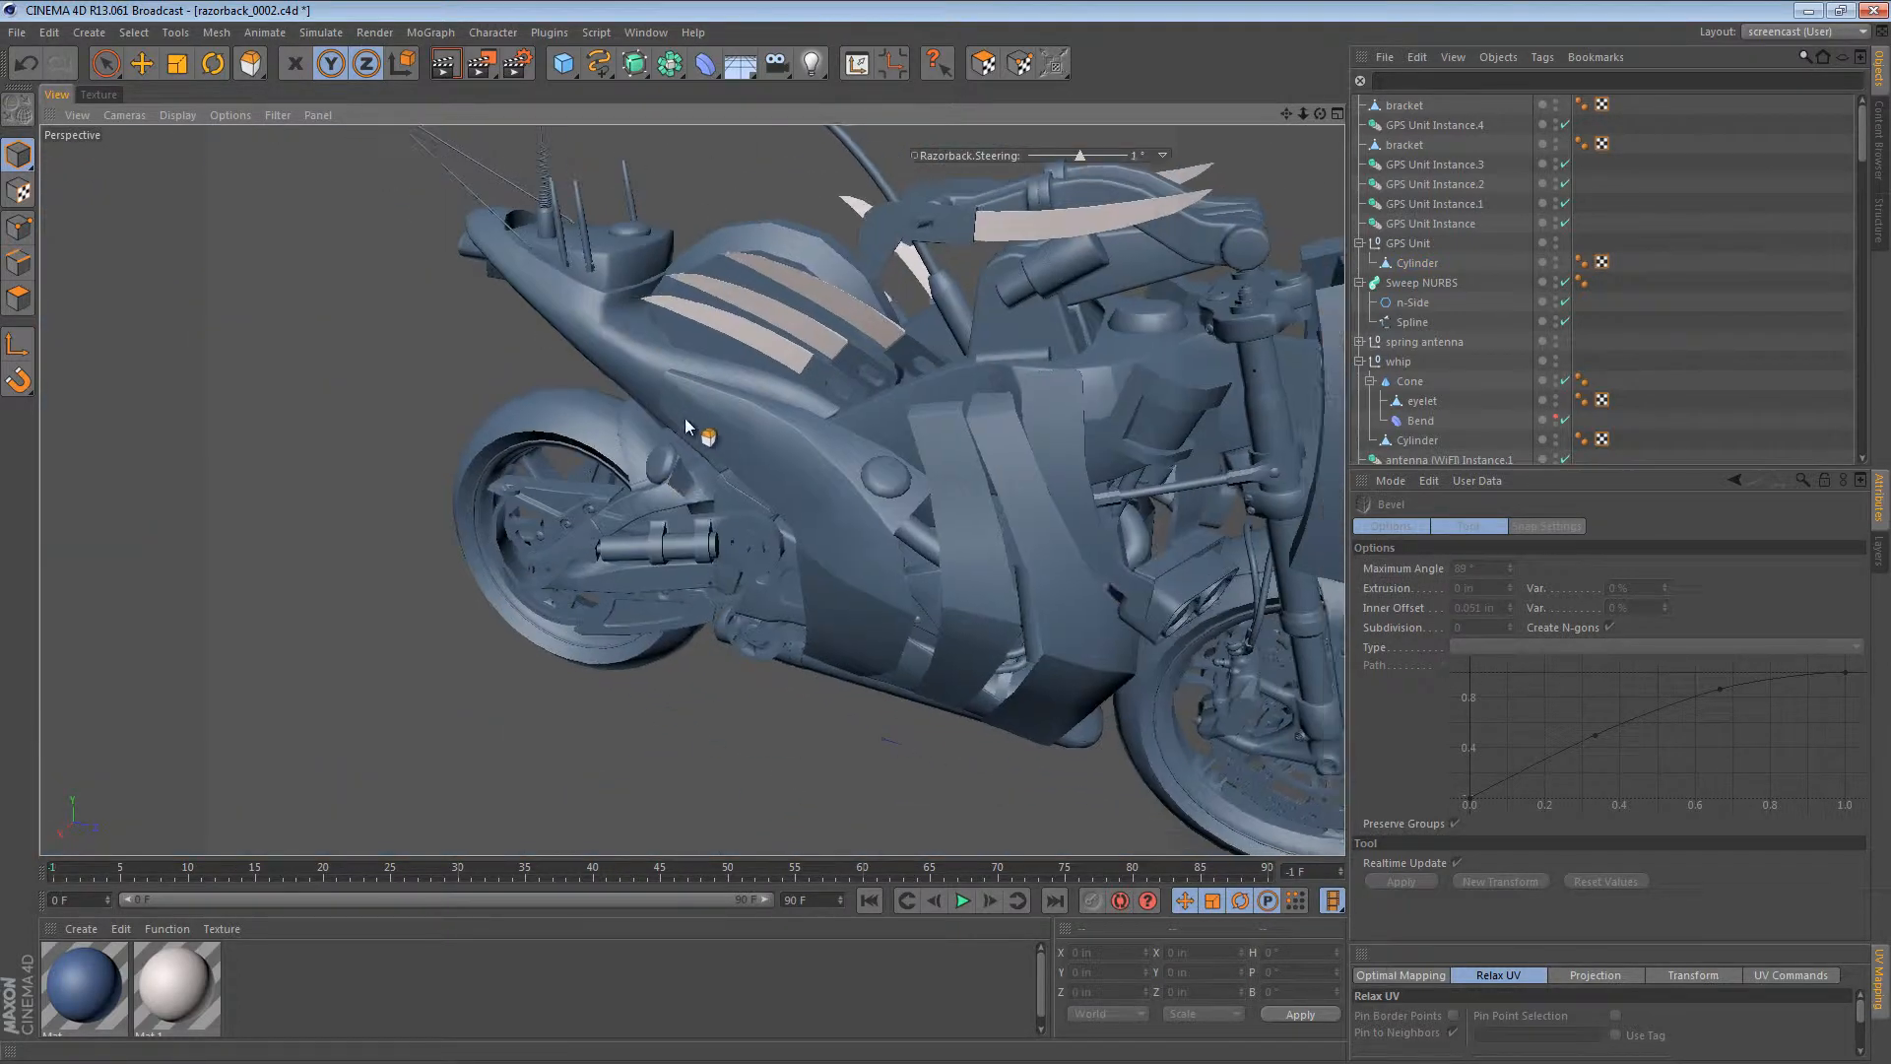
alt+drag(685, 420, 1002, 453)
alt+right_drag(1003, 452, 921, 442)
alt+drag(921, 441, 1149, 490)
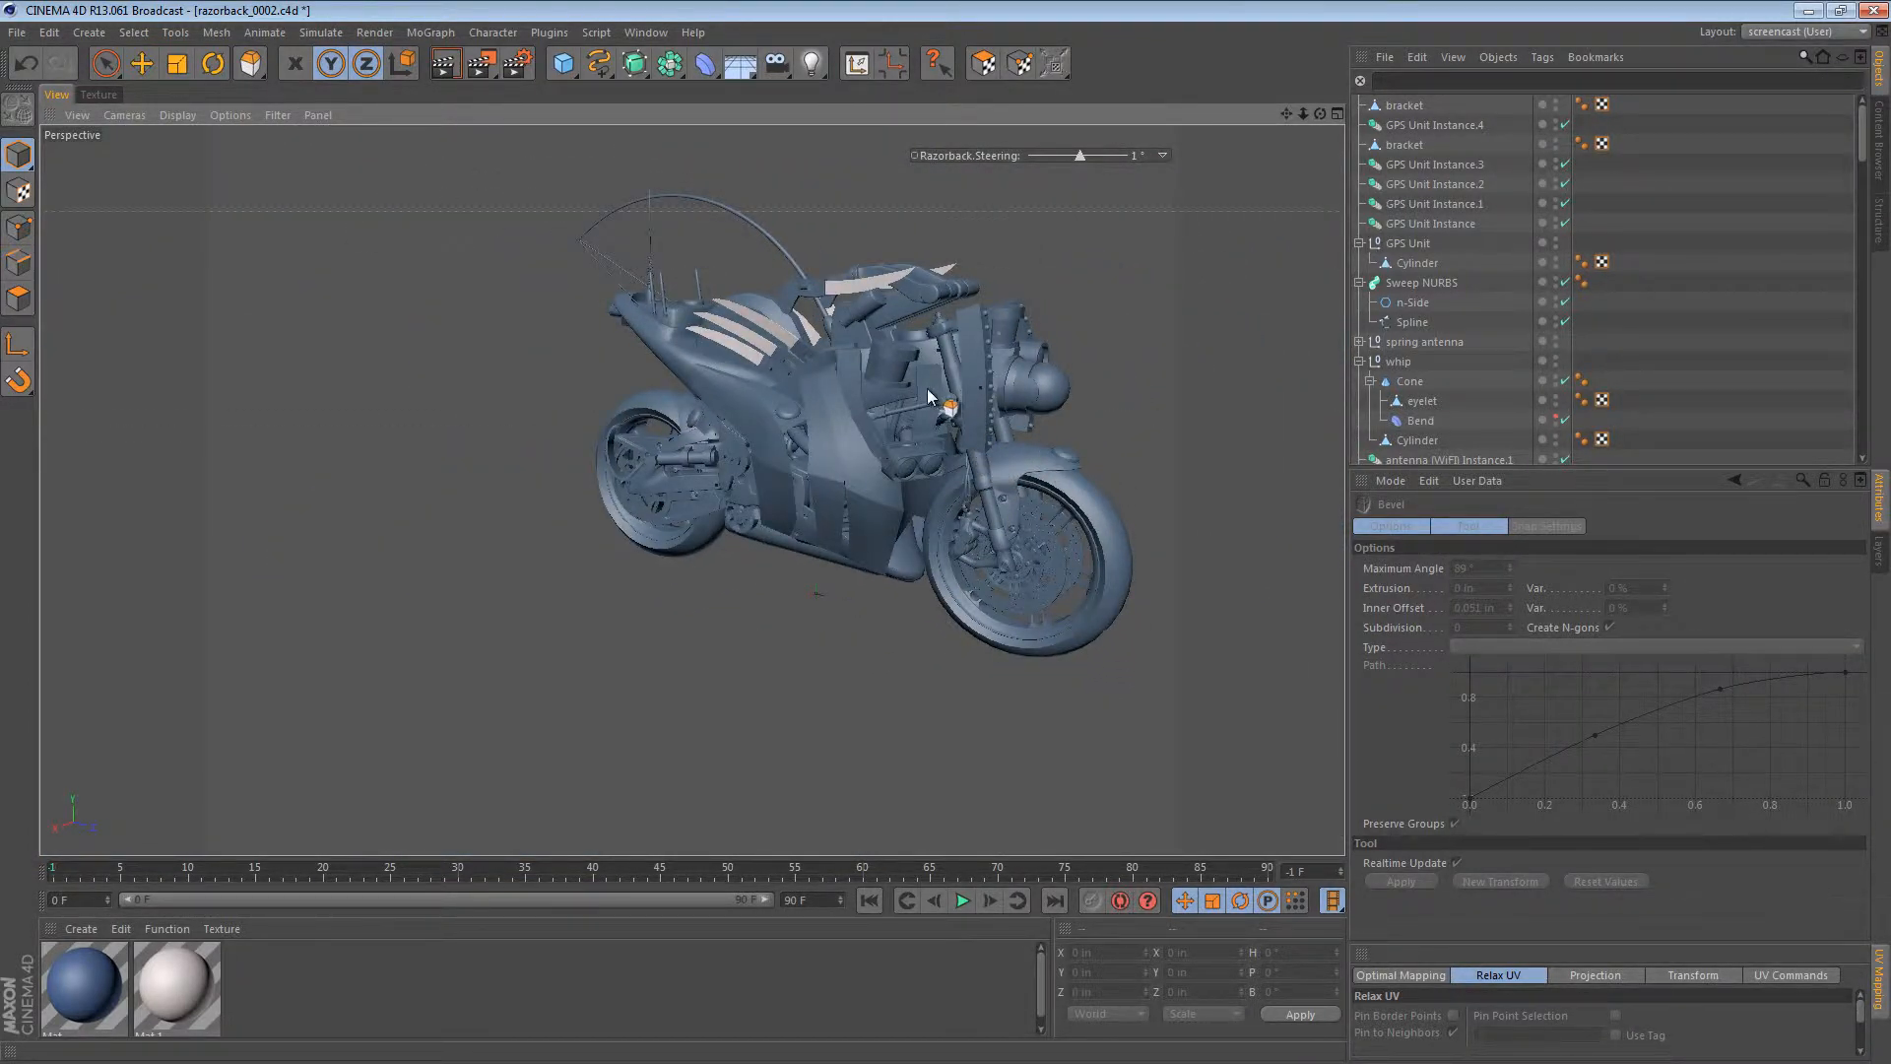
alt+drag(869, 421, 1119, 380)
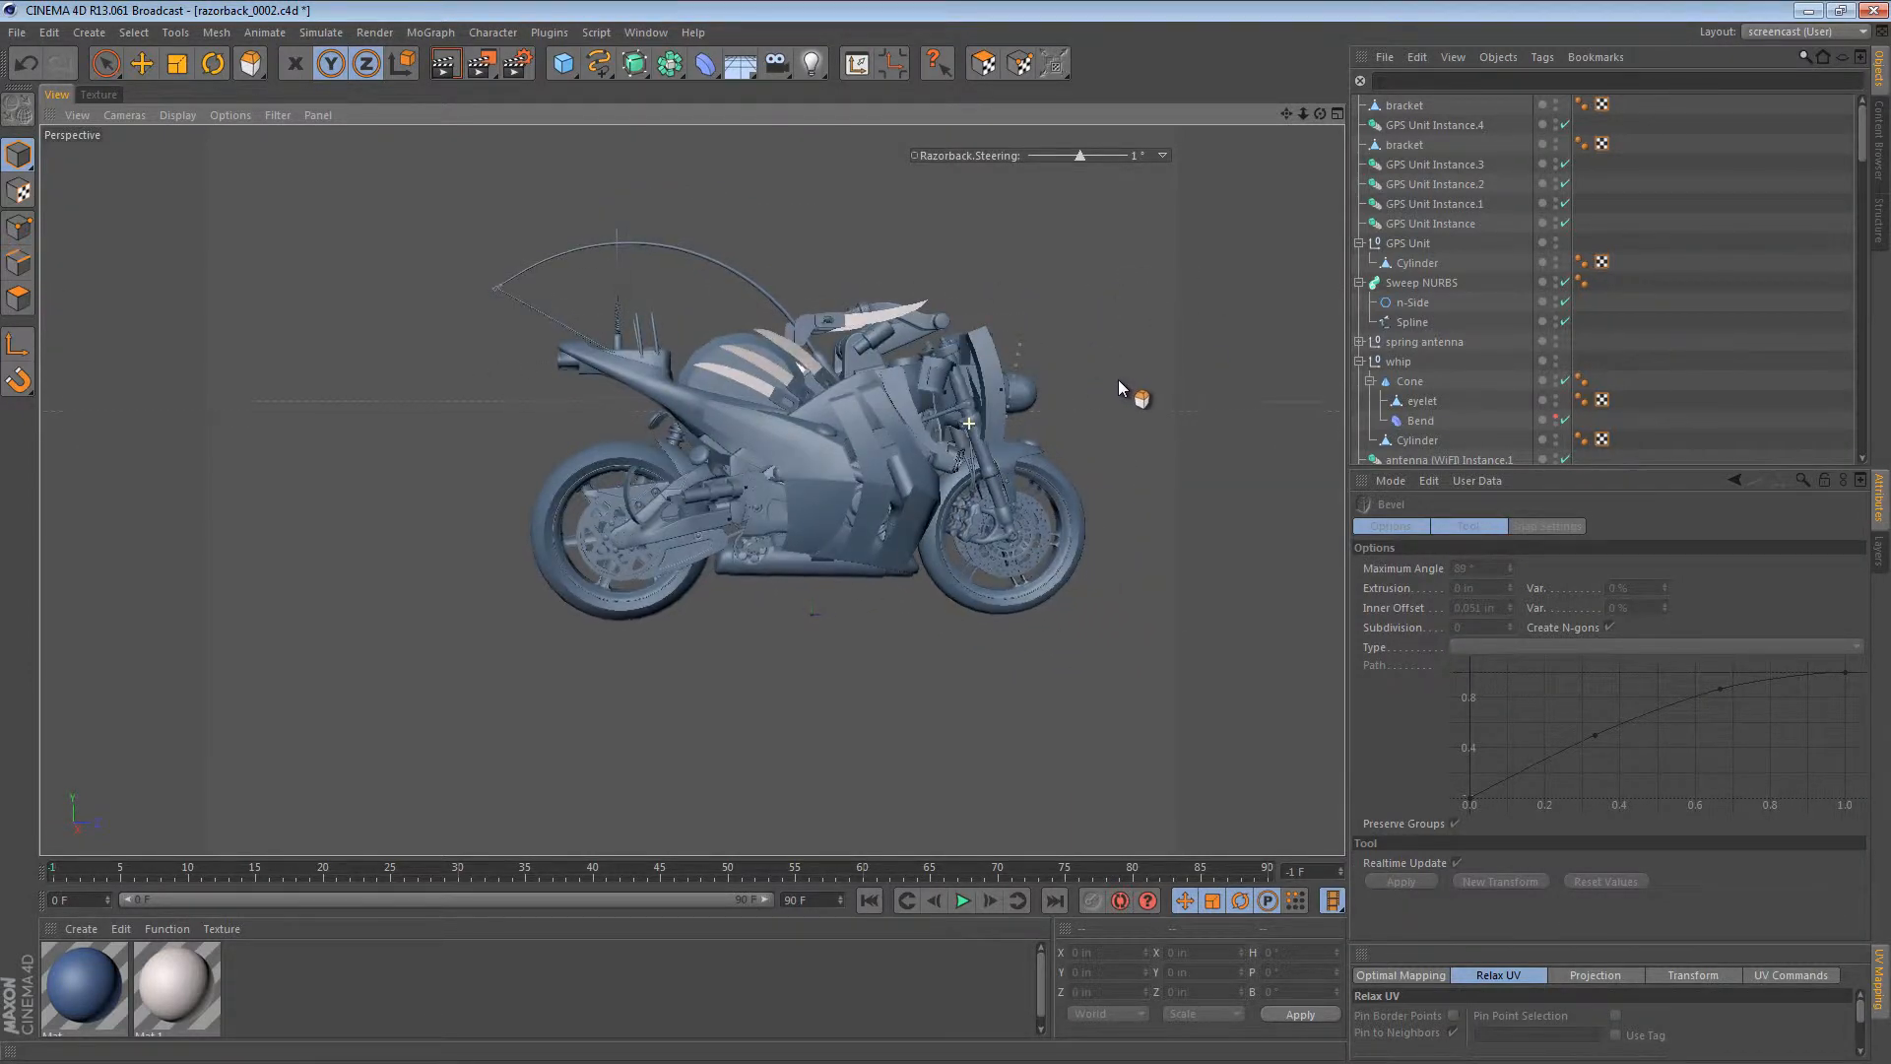
Step: Switch to the Move tool and examine the whole motorcycle from its side and front quarter
alt+drag(952, 480, 745, 461)
scroll(744, 461, up, 5)
key(e)
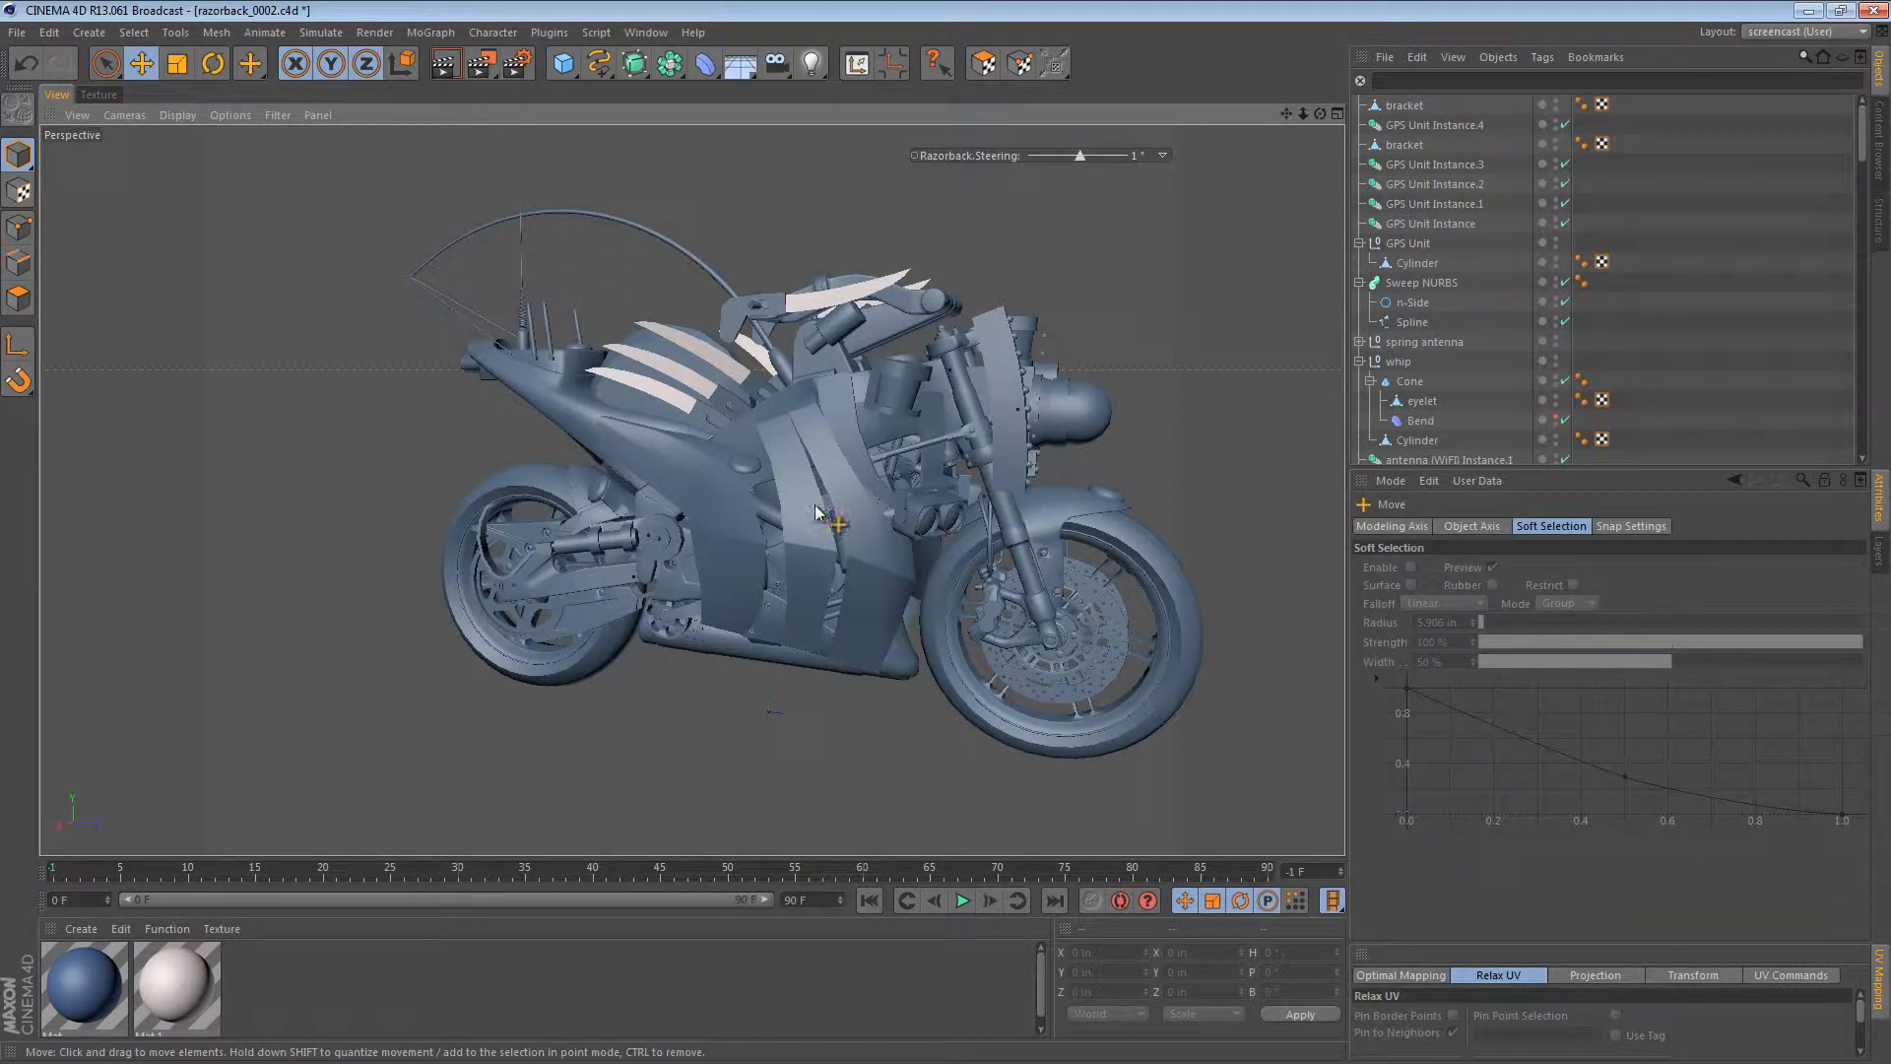
alt+drag(817, 512, 860, 439)
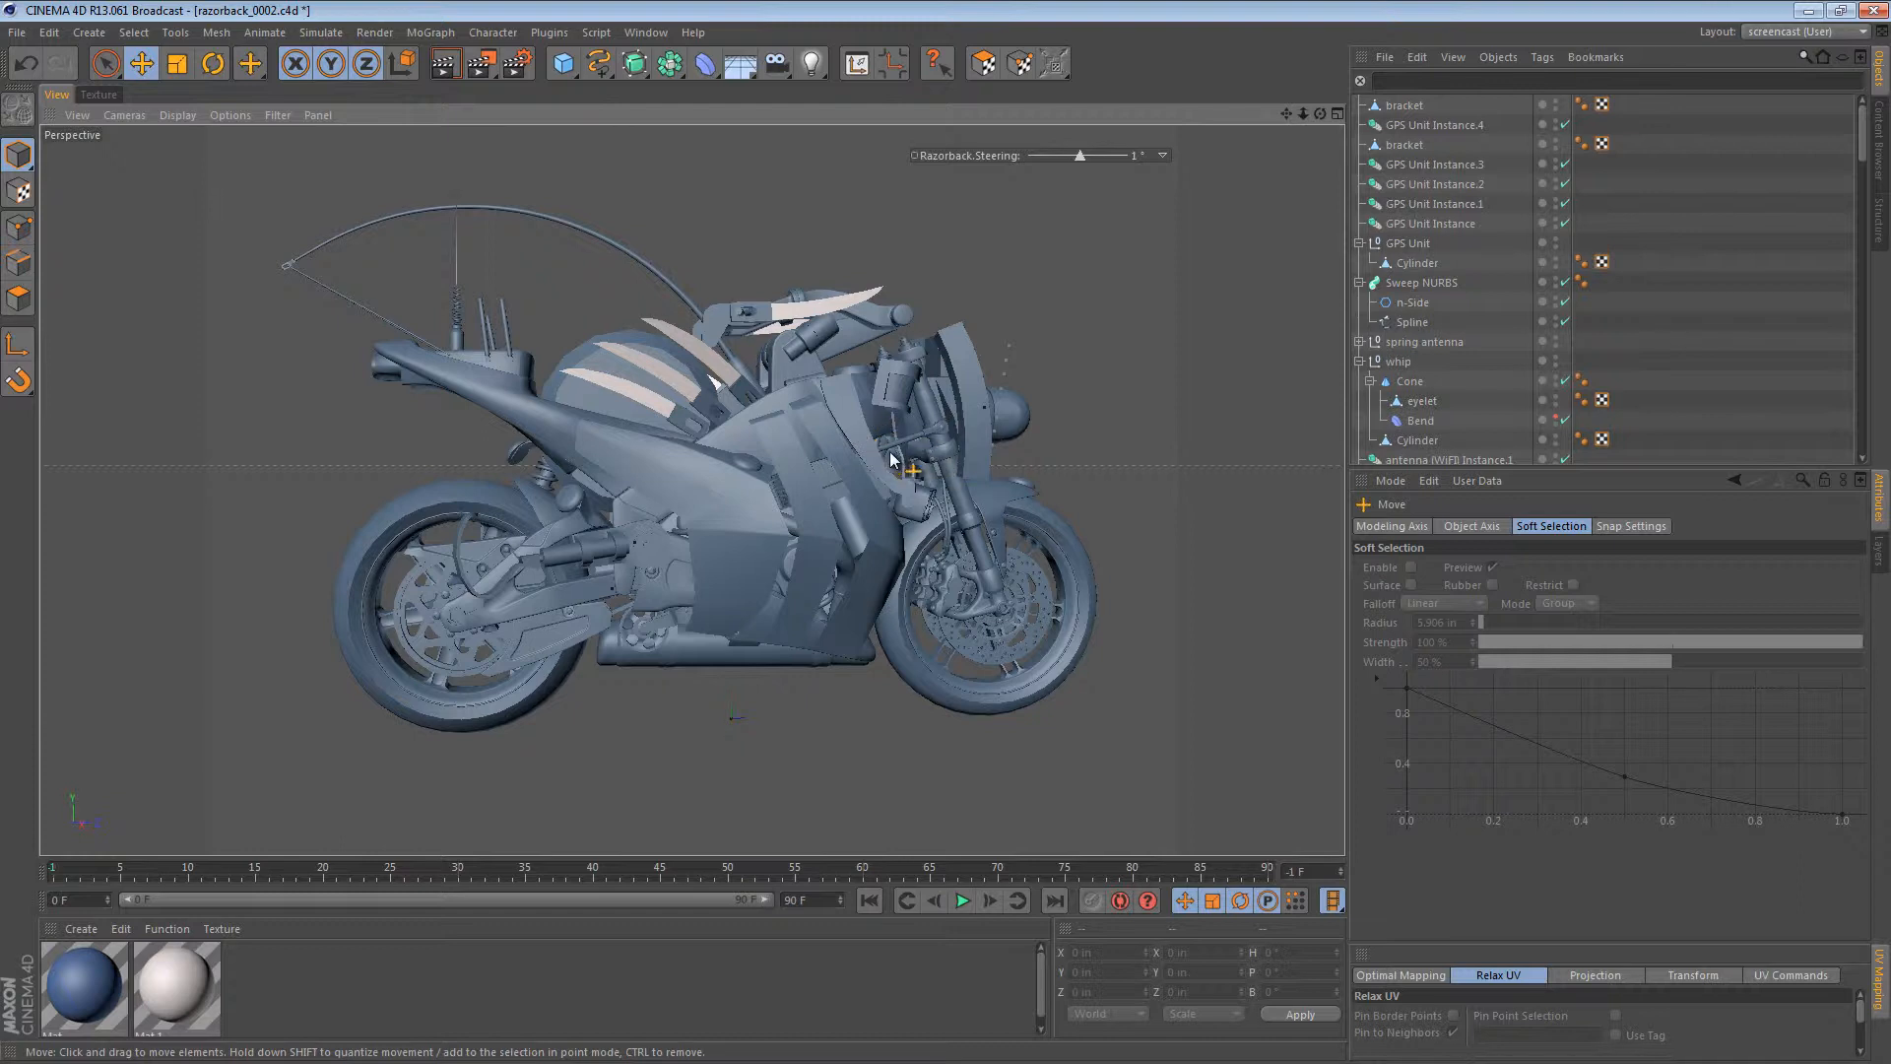
mouse_move(890, 460)
alt+mouse_down()
mouse_move(926, 468)
mouse_move(867, 487)
alt+mouse_up()
Step: Select the bracket beside the rear GPS unit and slide its bend edge next to the unit slightly, then return to Model mode
alt+drag(678, 483, 658, 443)
alt+right_drag(549, 535, 894, 490)
mouse_move(569, 444)
alt+mouse_down()
mouse_move(595, 368)
mouse_move(576, 441)
alt+mouse_up()
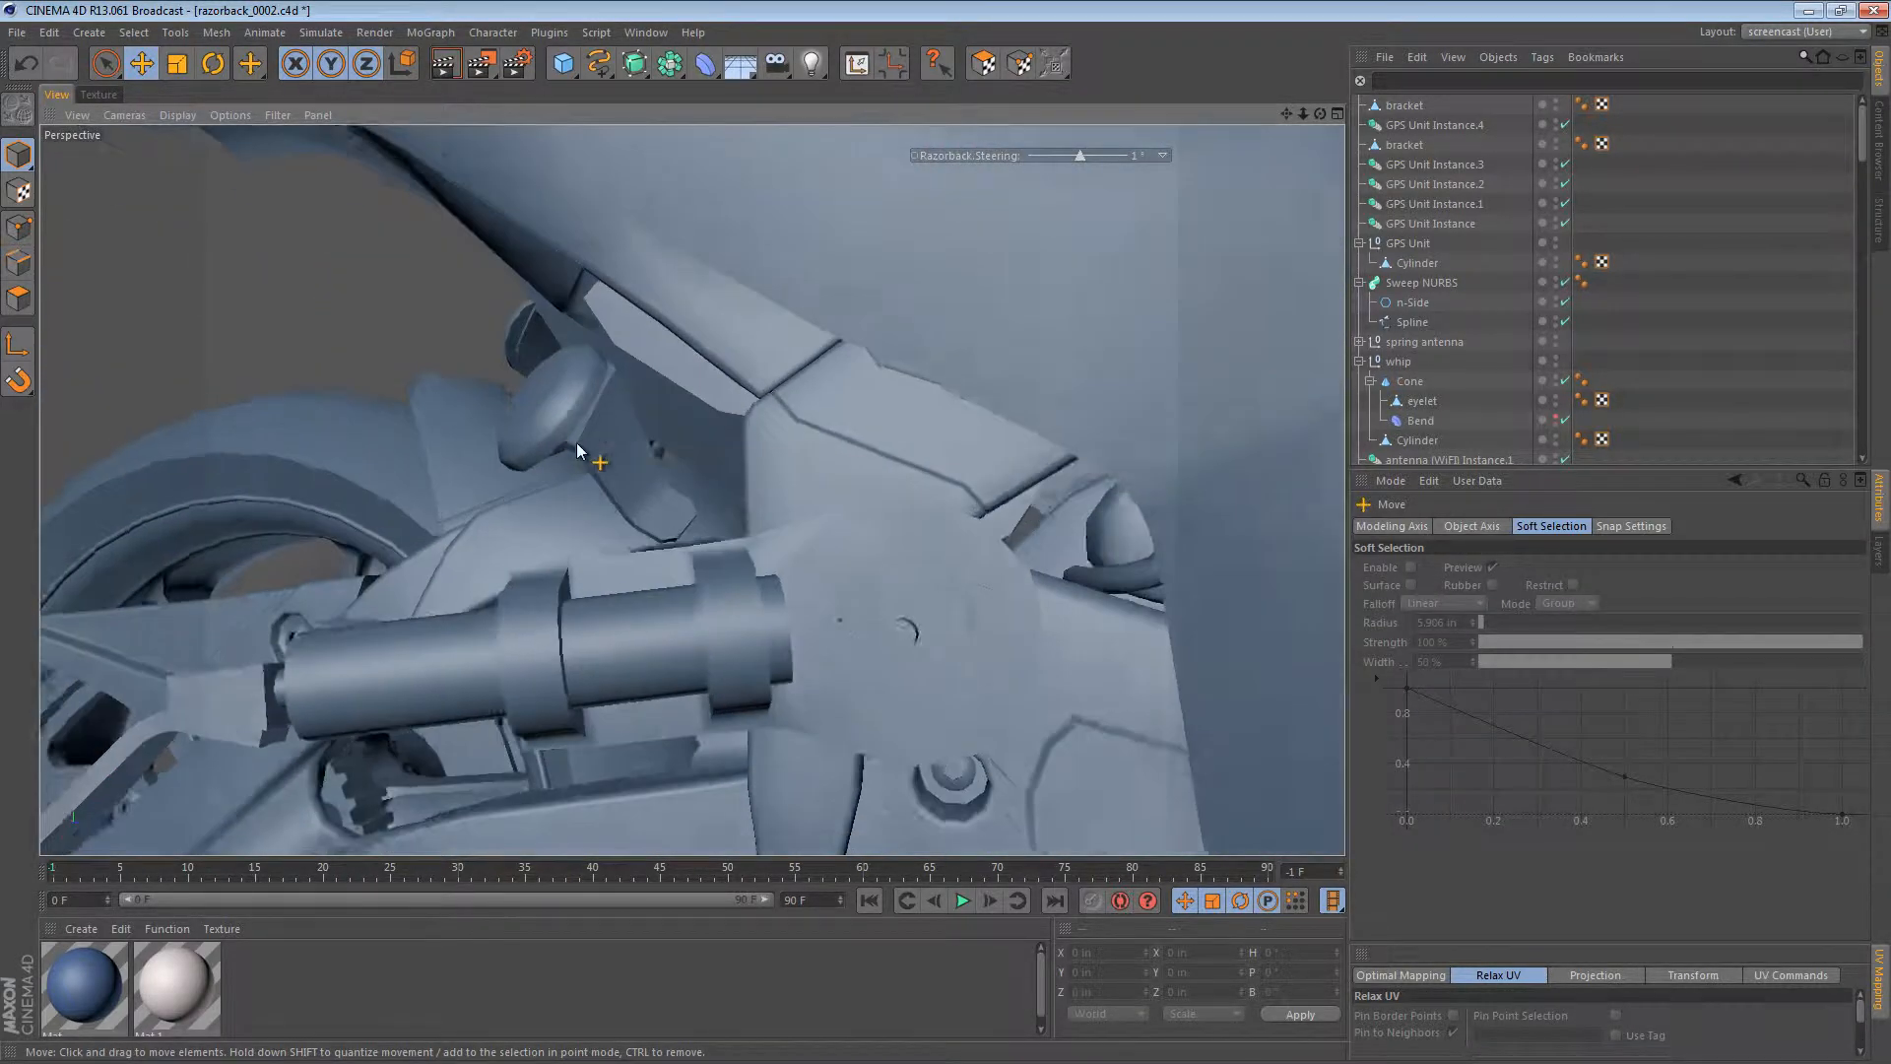
alt+right_drag(576, 442, 742, 429)
click(604, 435)
alt+drag(604, 434, 443, 323)
click(15, 258)
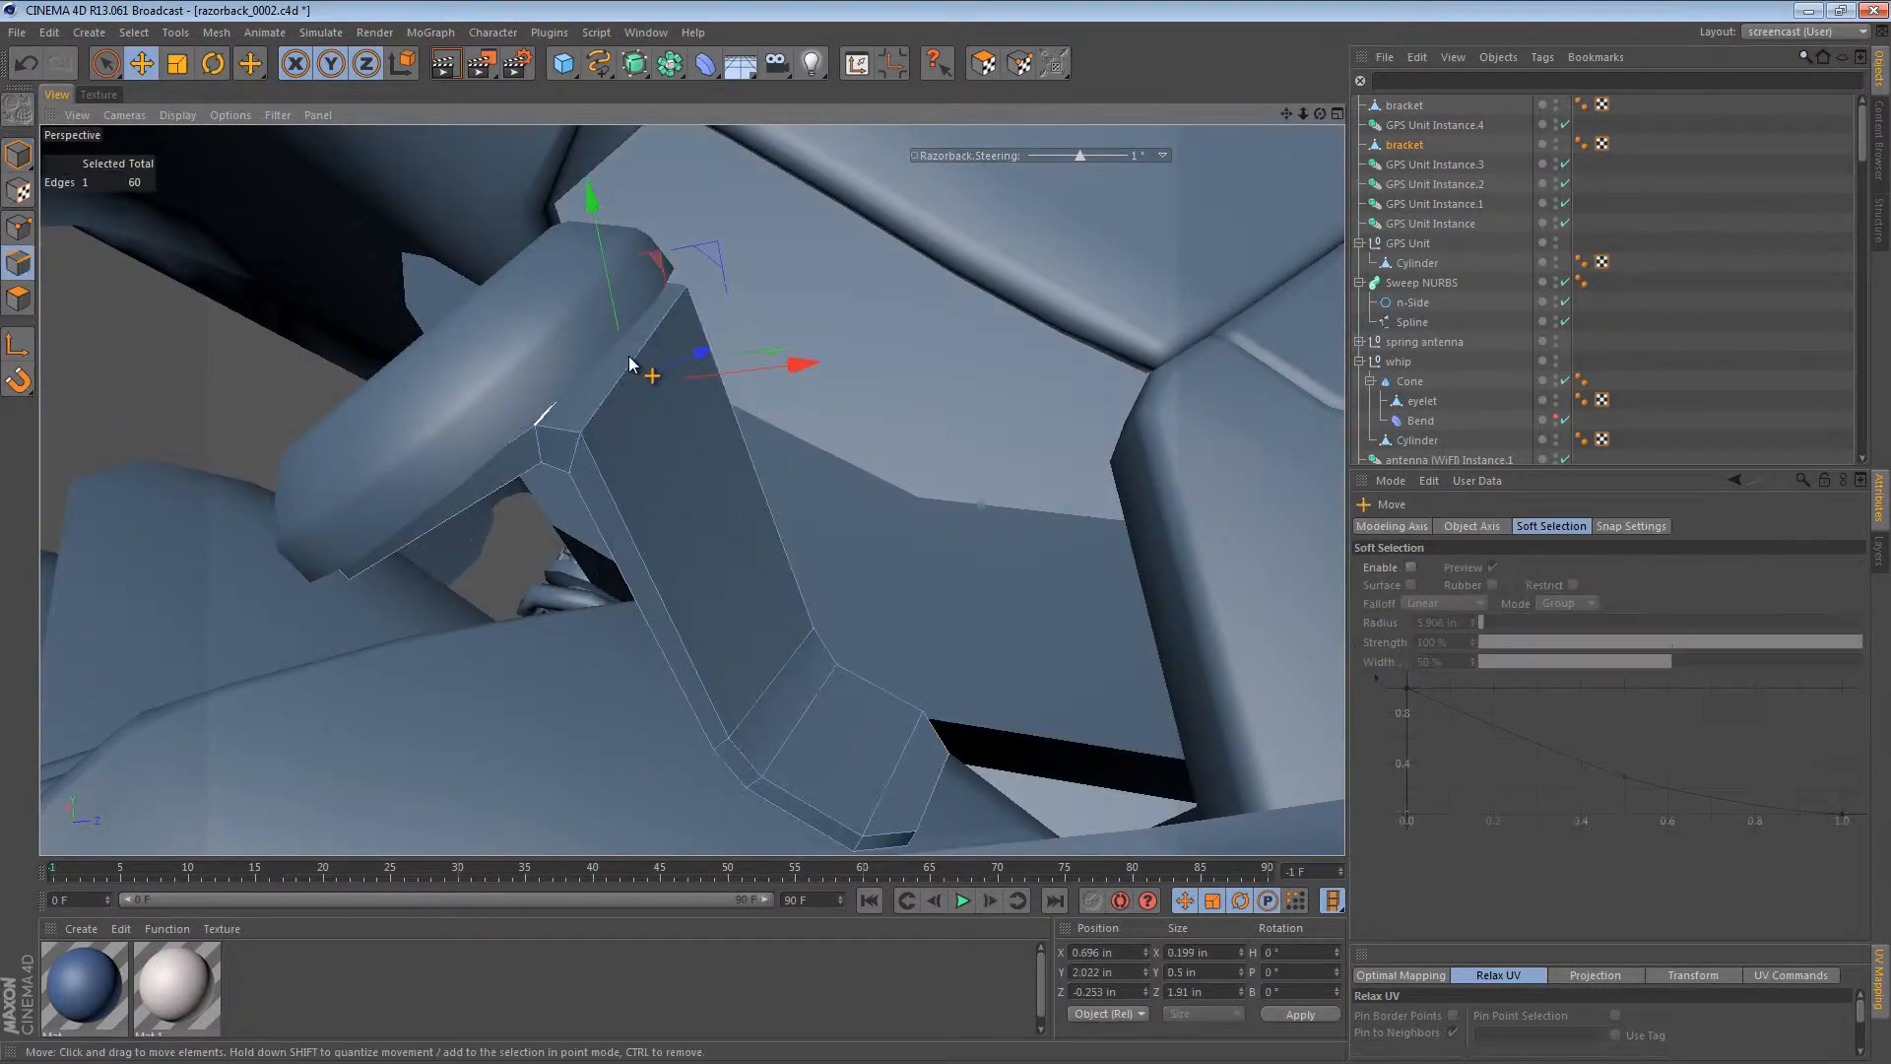
click(613, 405)
click(13, 164)
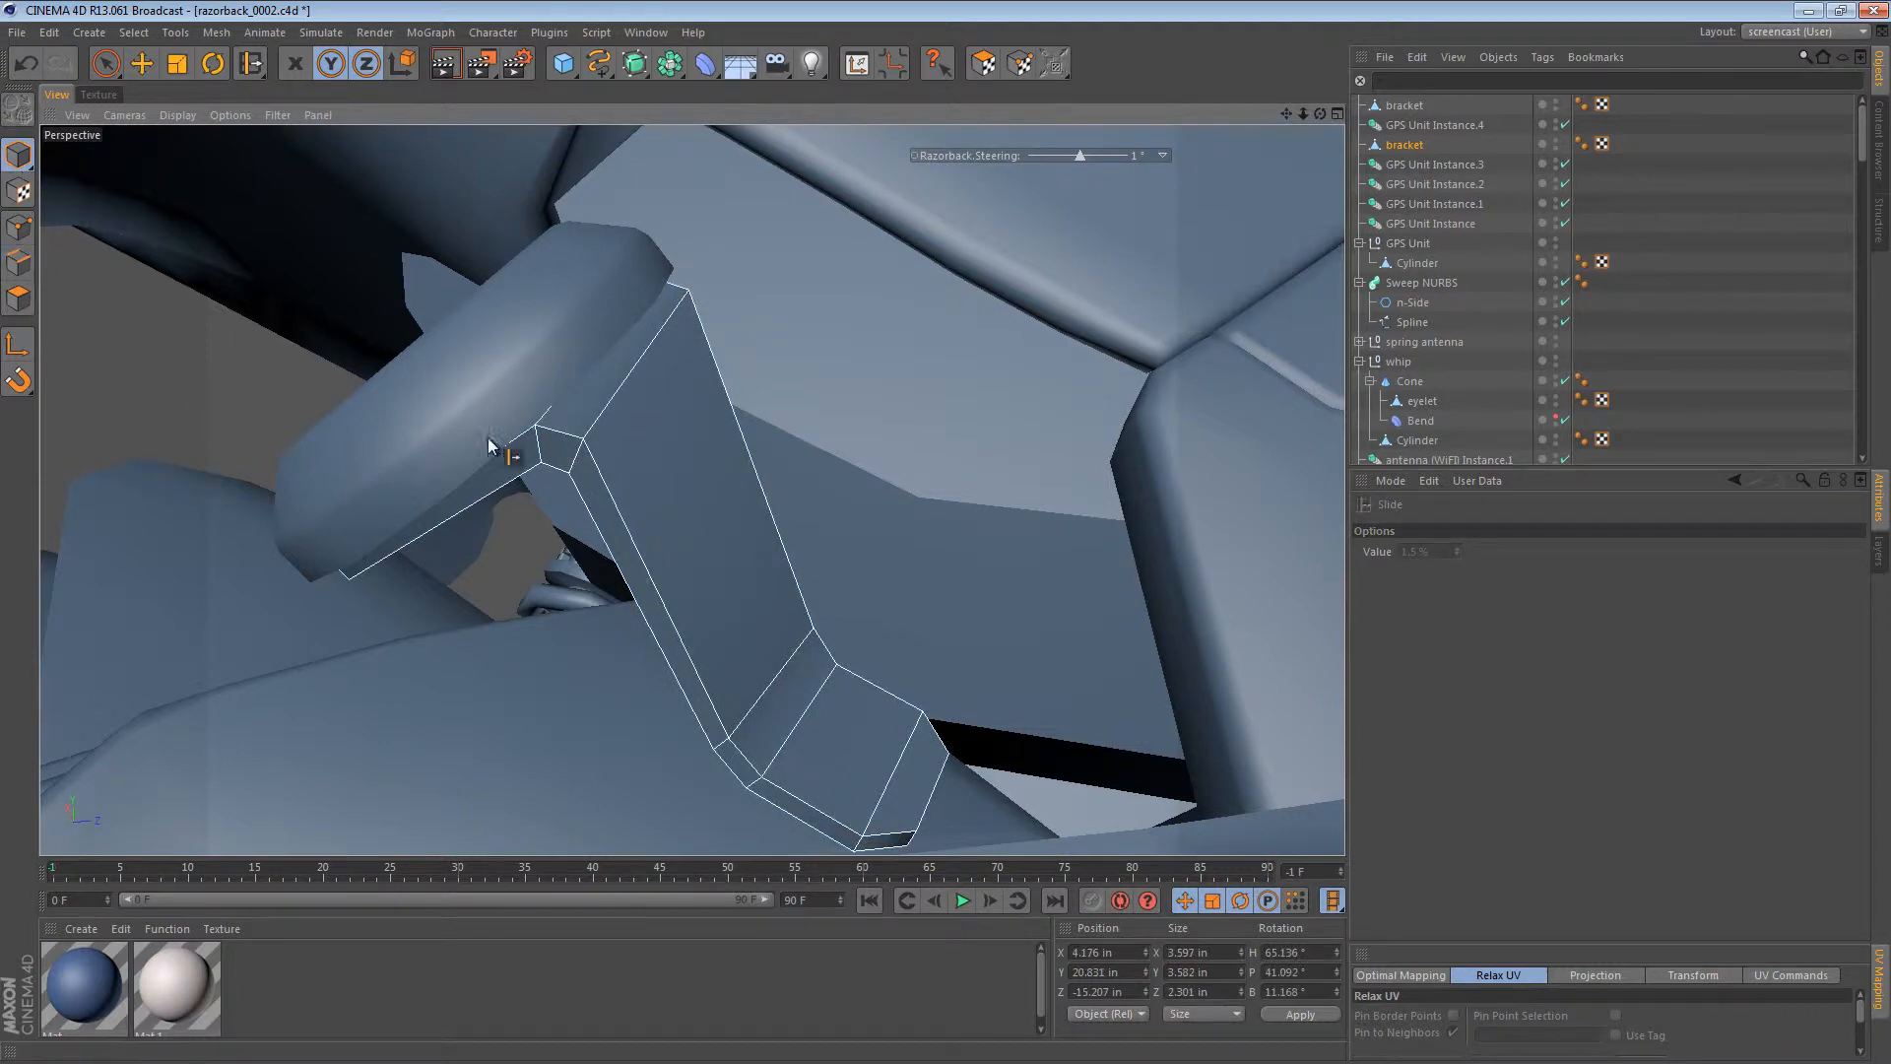
Step: Clear the bracket selection and examine the full motorcycle from the side, rear and front quarter
alt+right_drag(726, 498, 213, 463)
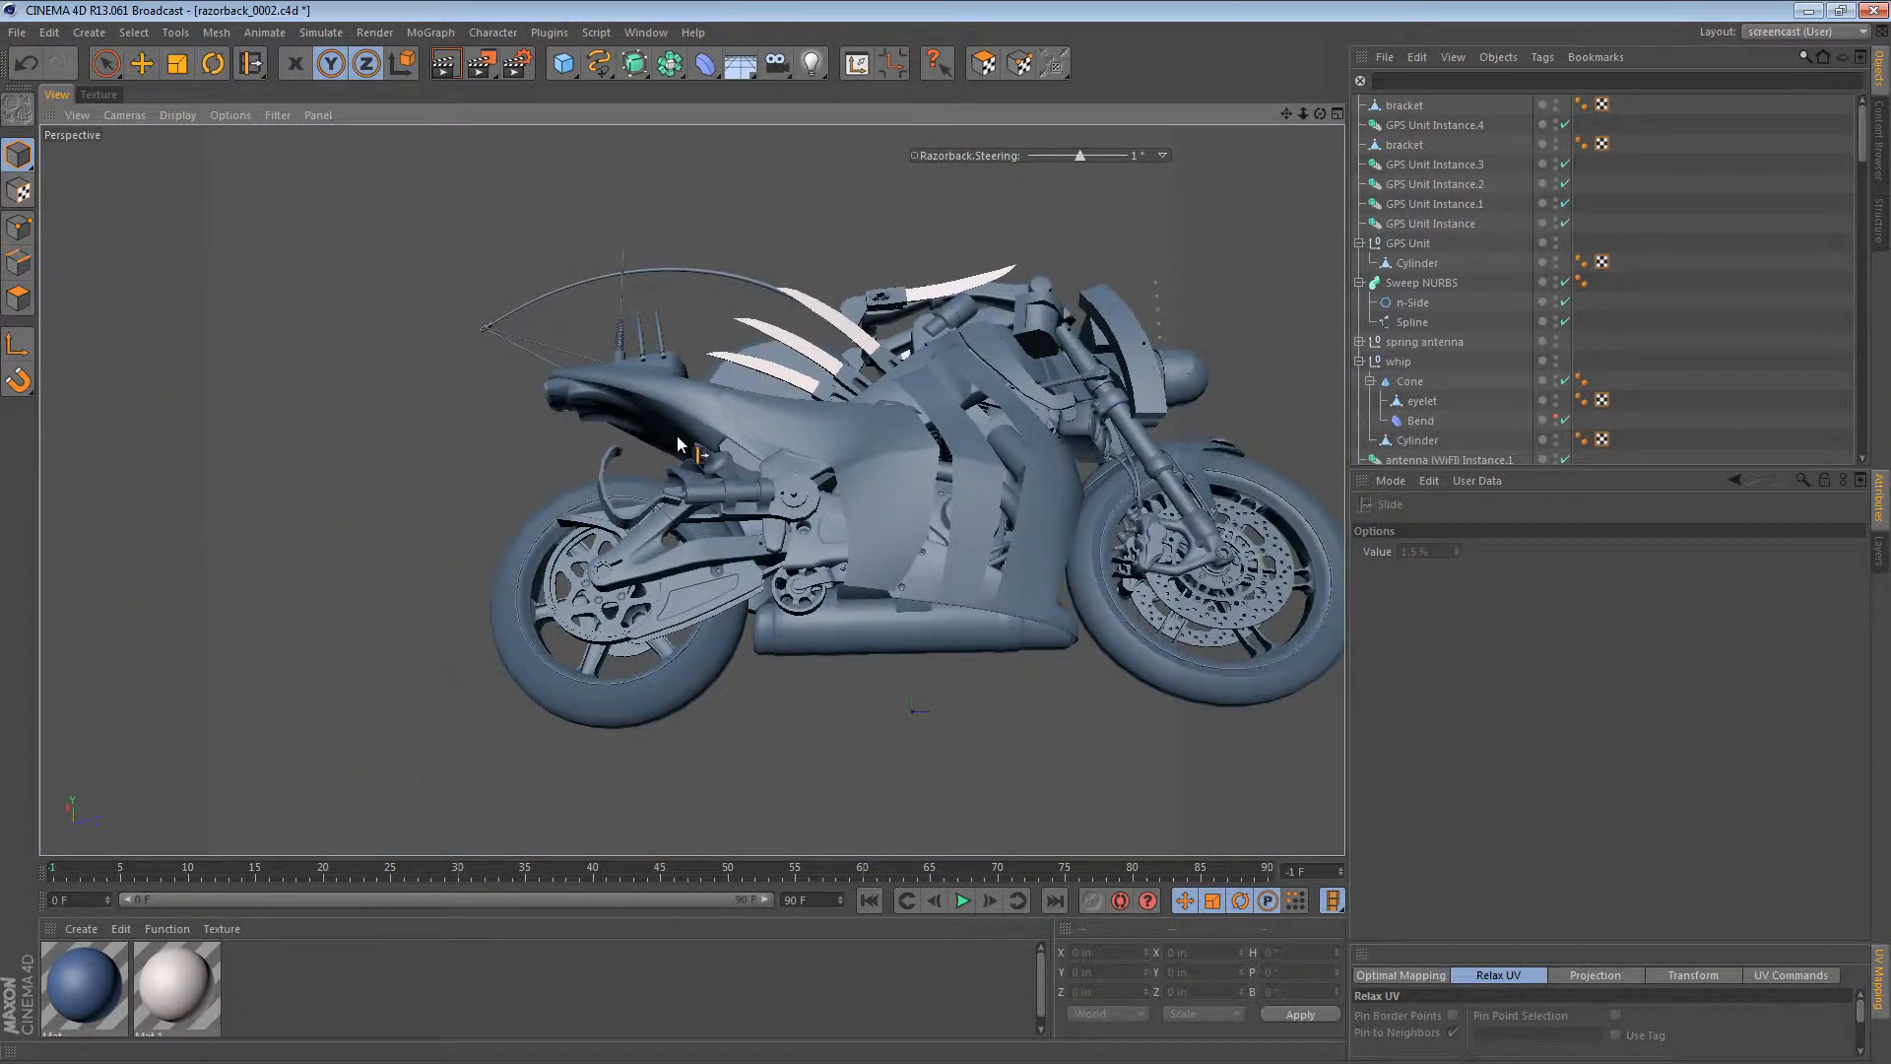
alt+drag(677, 434, 871, 550)
alt+drag(736, 486, 678, 364)
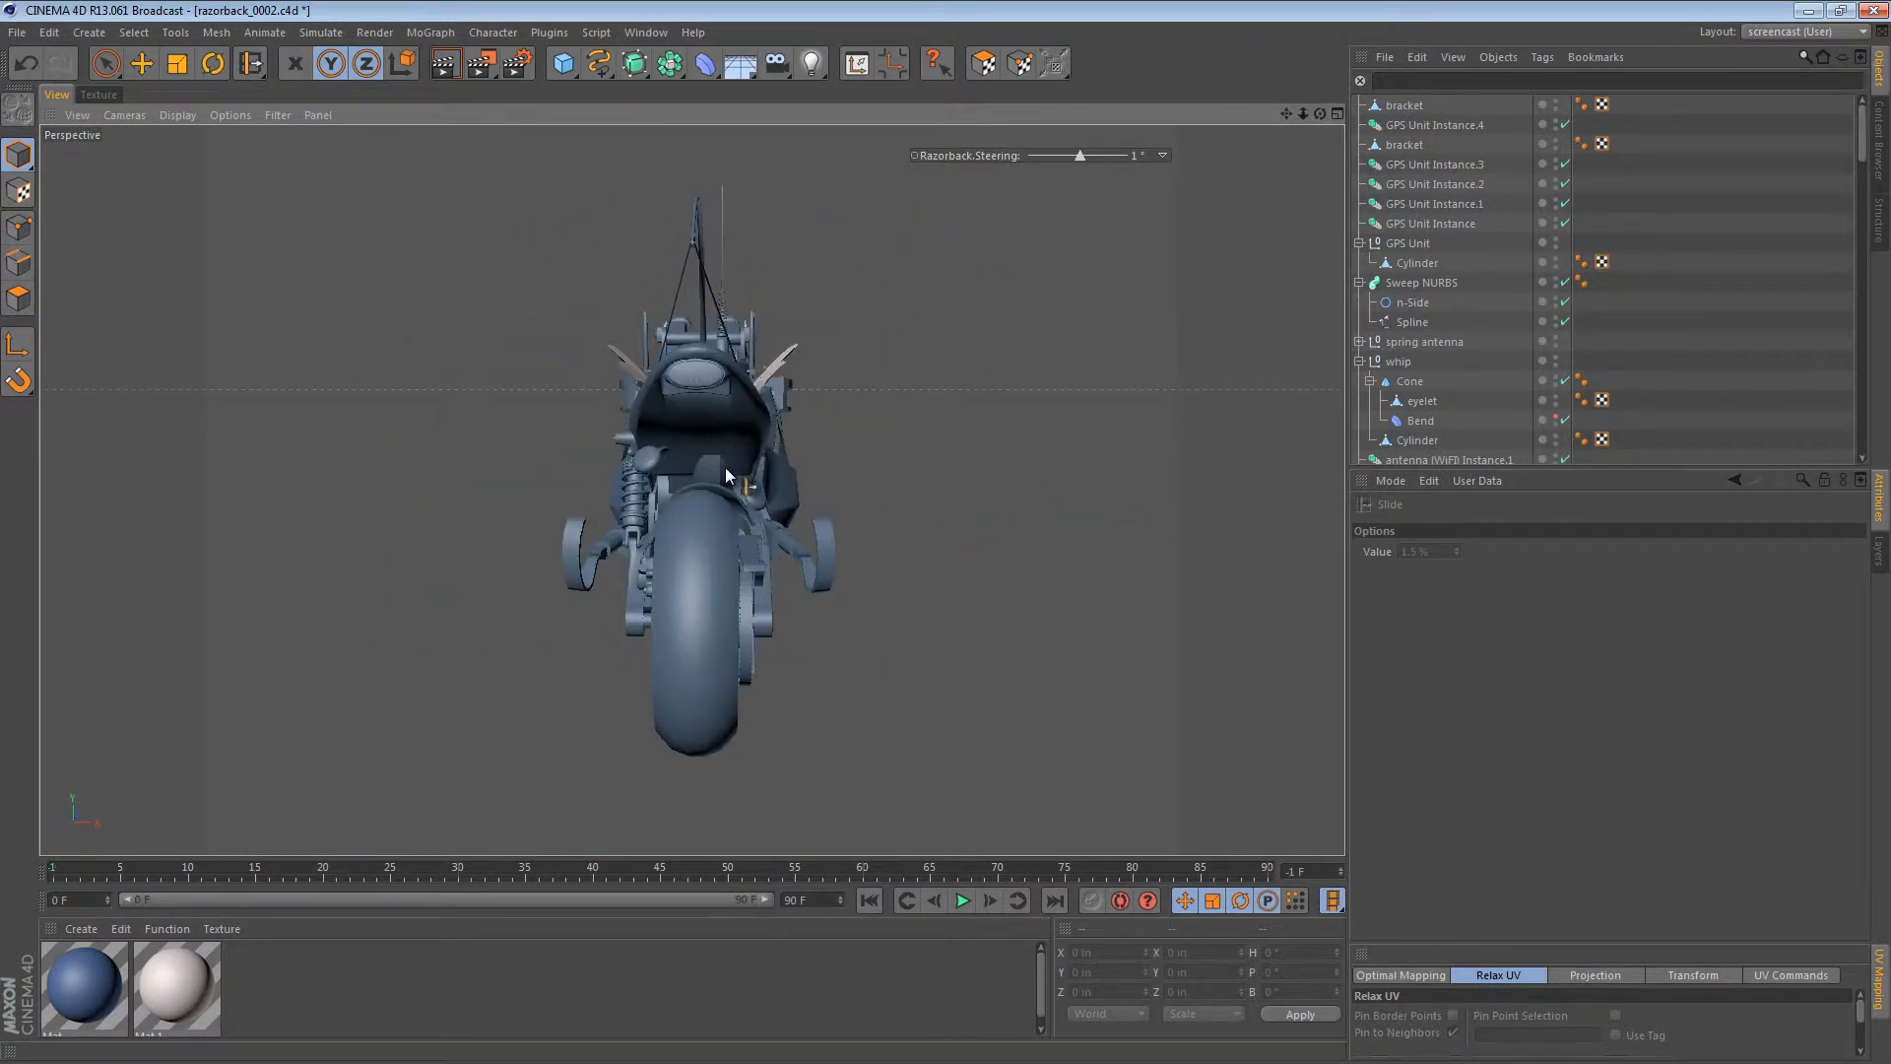
alt+drag(749, 532, 783, 493)
alt+right_drag(783, 484, 675, 448)
alt+middle_drag(632, 442, 670, 471)
mouse_move(669, 471)
alt+mouse_down()
mouse_move(661, 433)
mouse_move(678, 434)
alt+mouse_up()
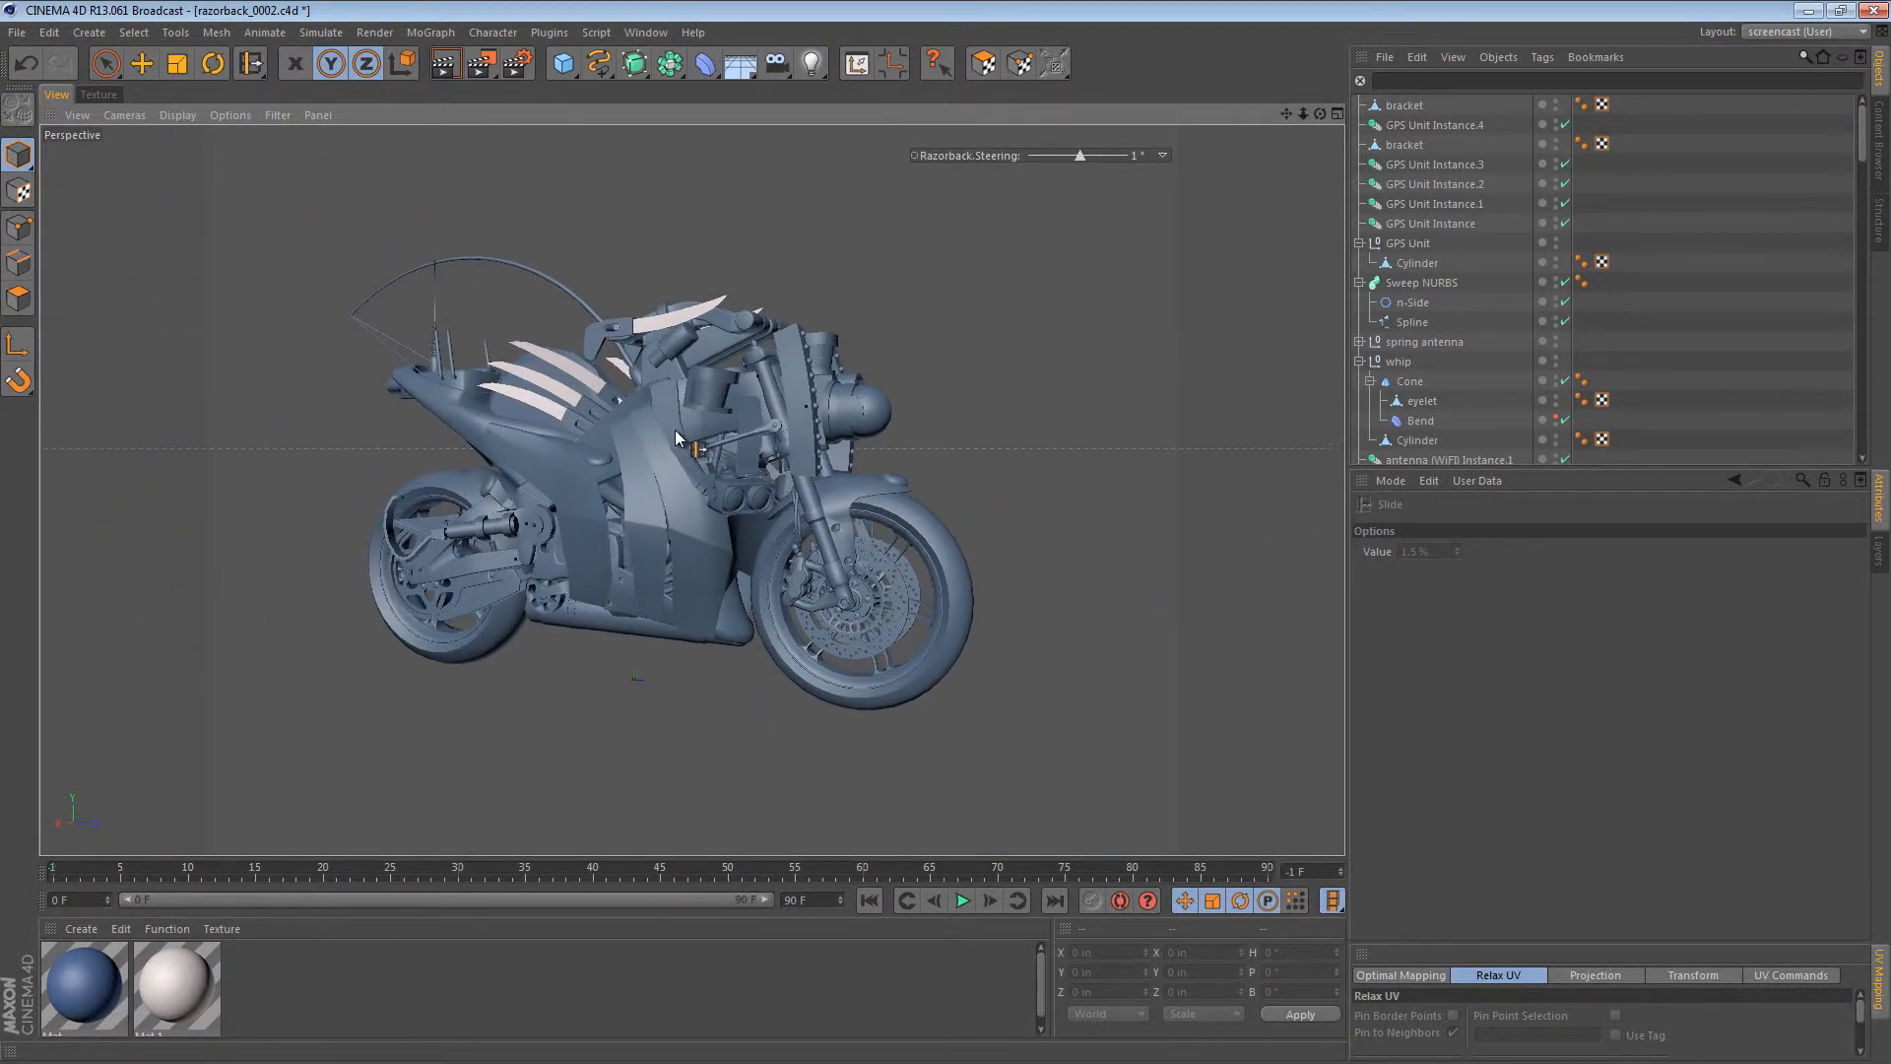
alt+right_drag(660, 433, 766, 449)
alt+drag(767, 455, 780, 481)
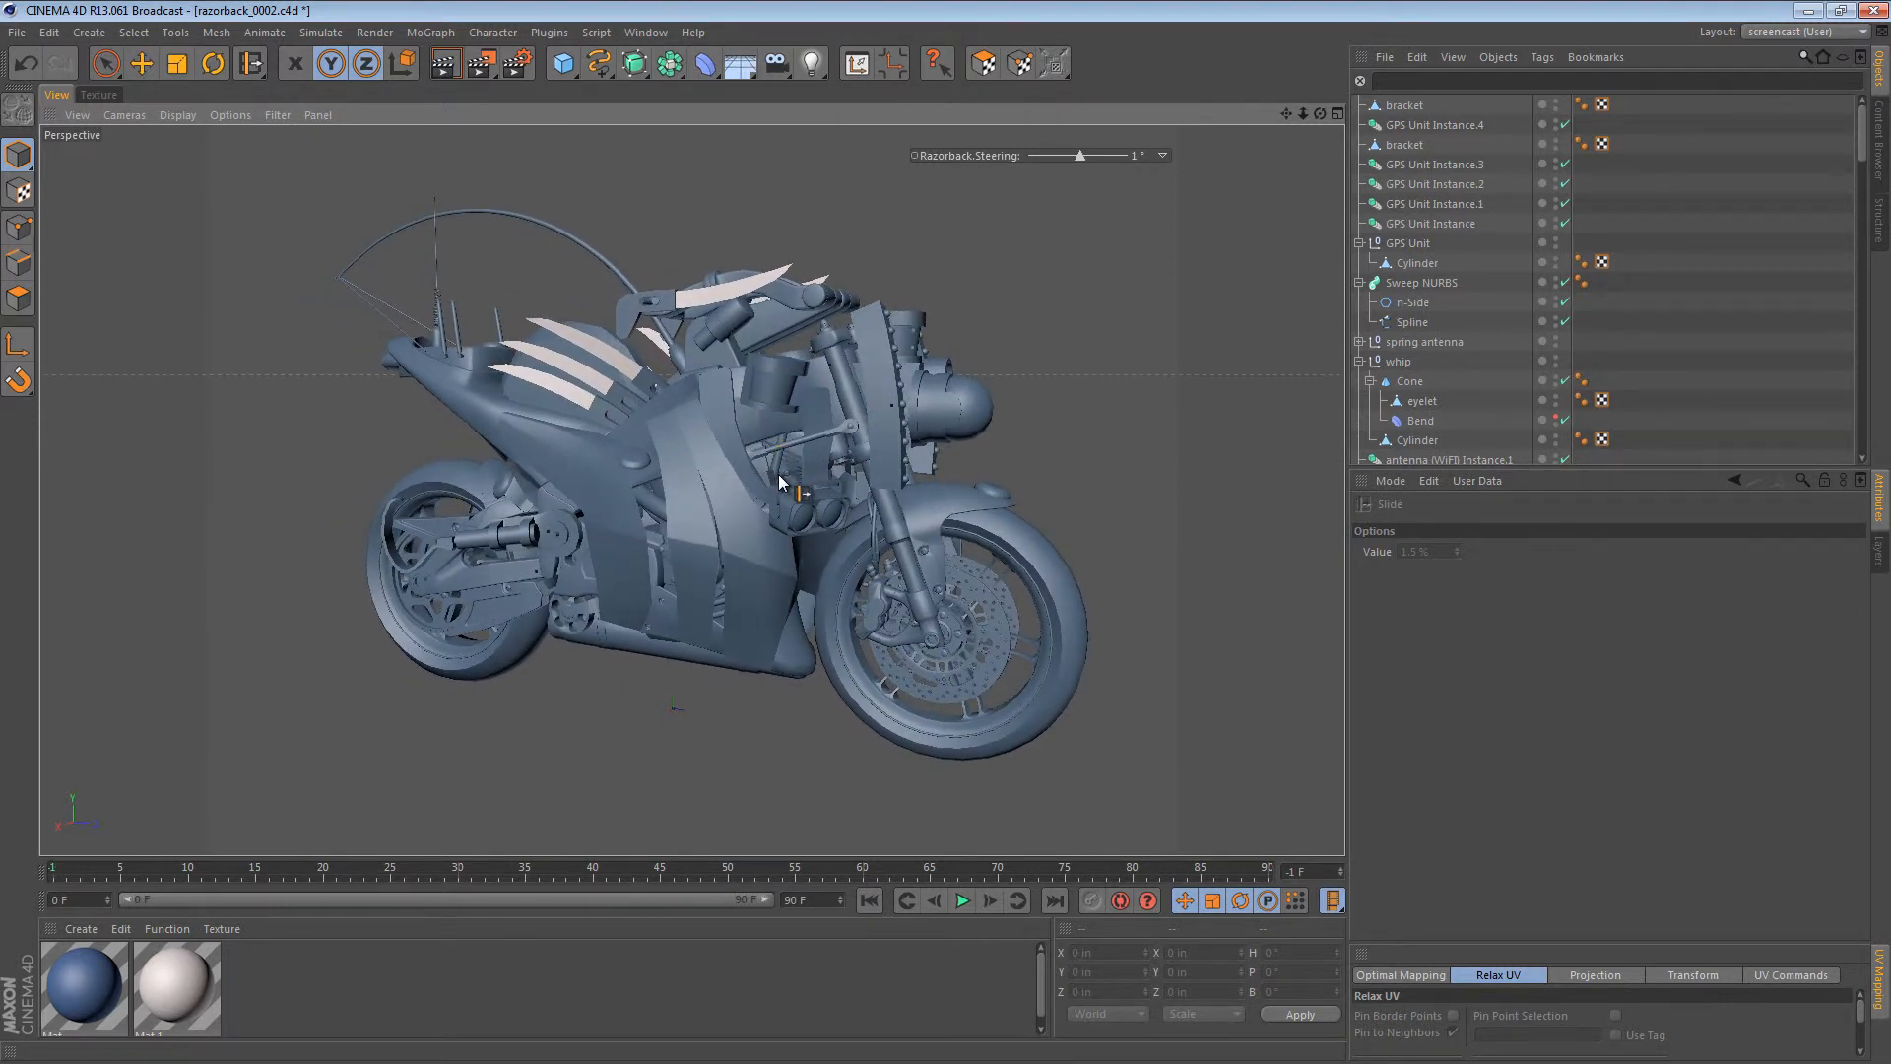